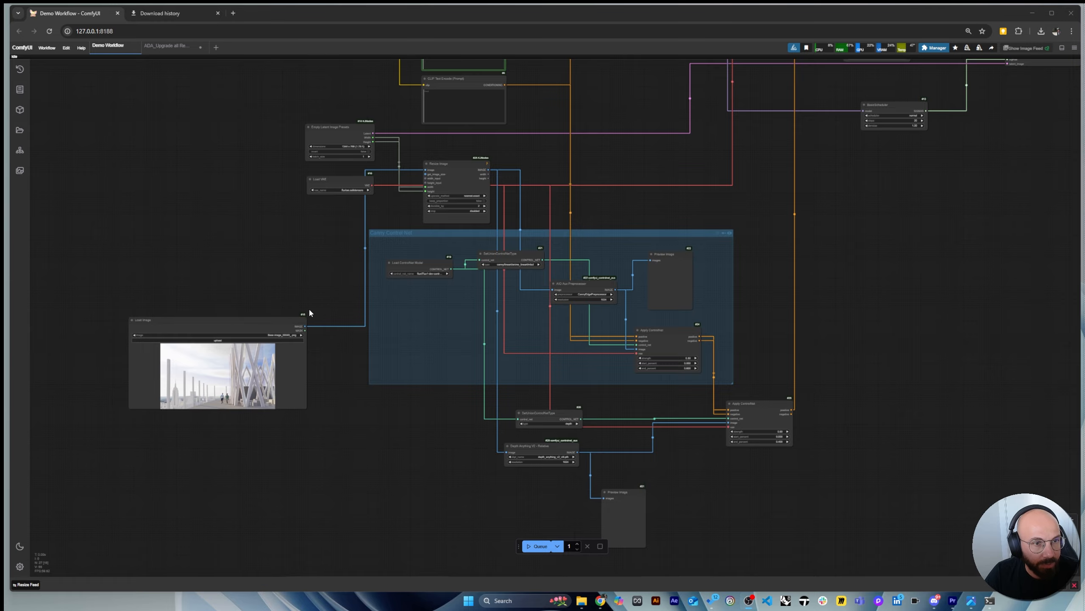
Examine the Demo Workflow's model loaders, prompt nodes, Load Image node and Canny ControlNet group
scroll(310, 310, "down", 4)
scroll(413, 99, "up", 9)
scroll(296, 319, "down", 7)
scroll(278, 196, "up", 3)
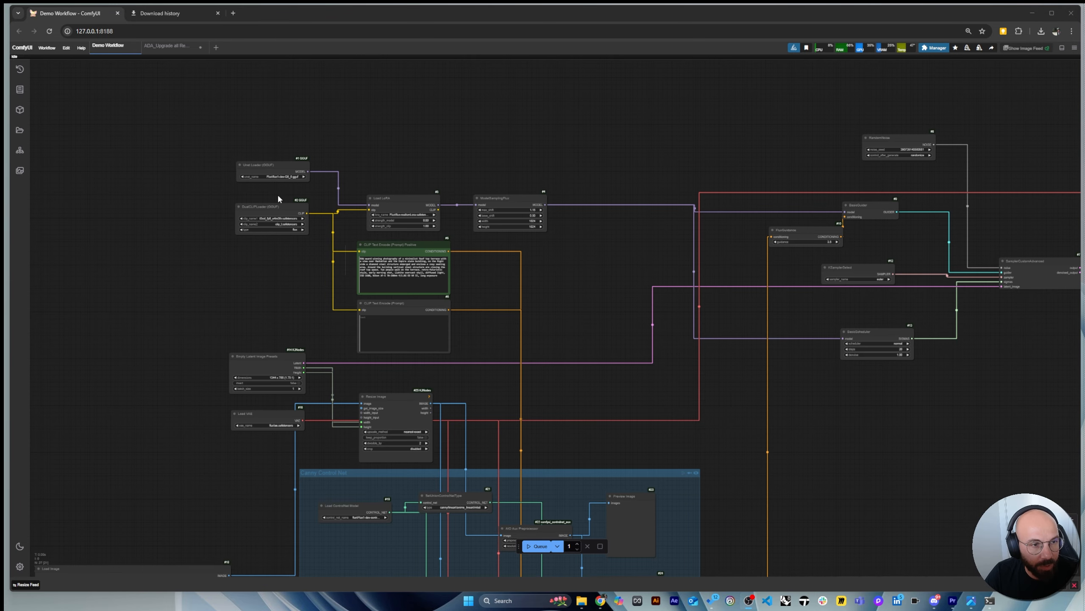
scroll(206, 136, "up", 5)
scroll(280, 107, "down", 3)
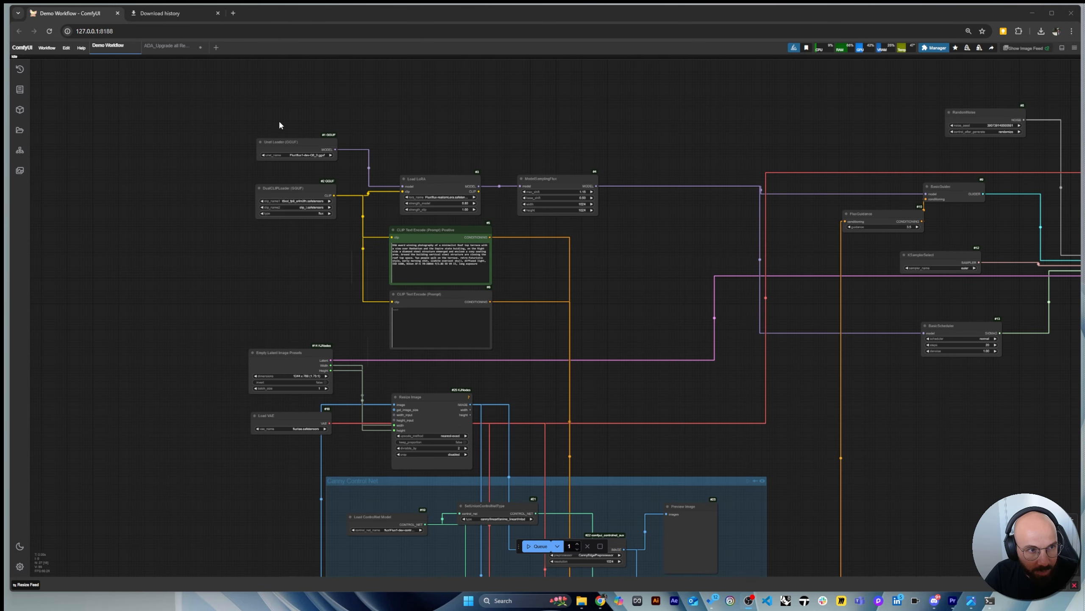
scroll(226, 137, "down", 2)
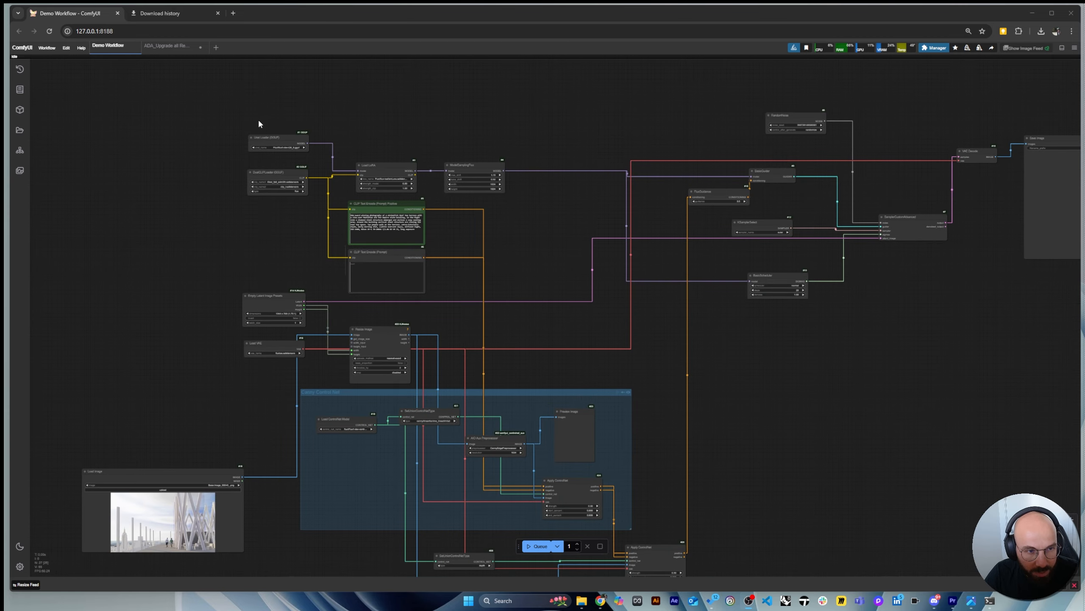
scroll(267, 218, "down", 3)
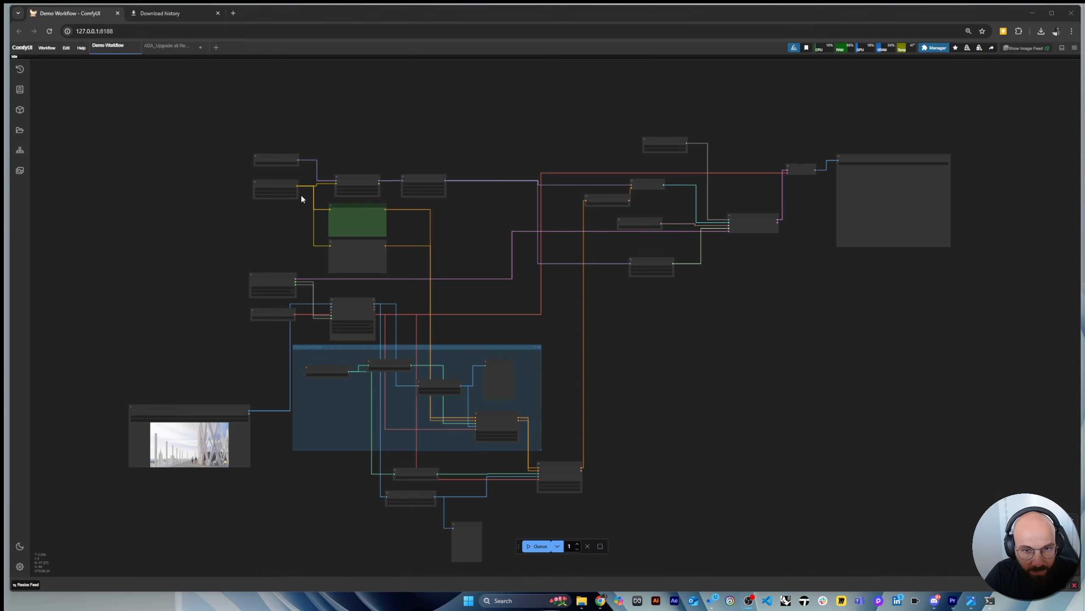
scroll(684, 205, "up", 5)
scroll(684, 239, "down", 5)
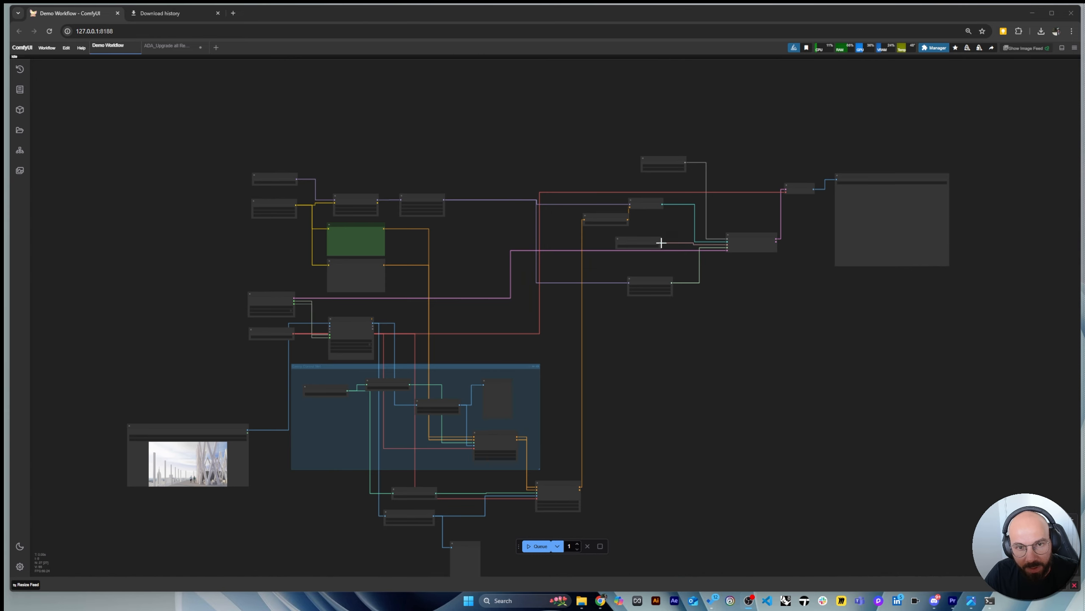
Inspect the Demo Workflow's sampling, VAE Decode and Save Image nodes, plus its ControlNet section and overall node layout
scroll(867, 206, "up", 1)
scroll(860, 164, "down", 1)
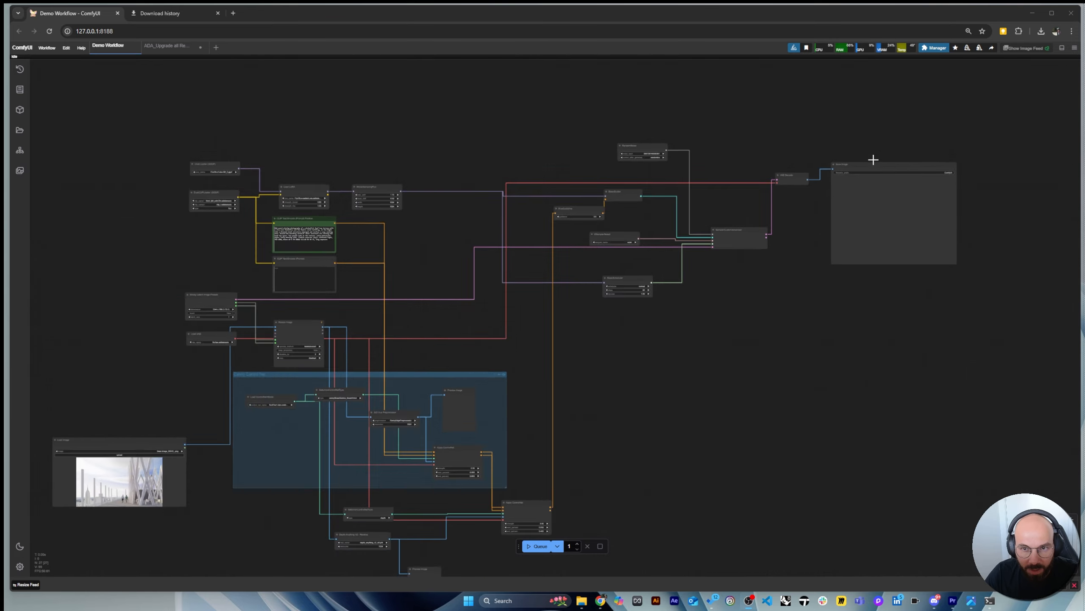
scroll(872, 157, "up", 2)
scroll(839, 192, "up", 2)
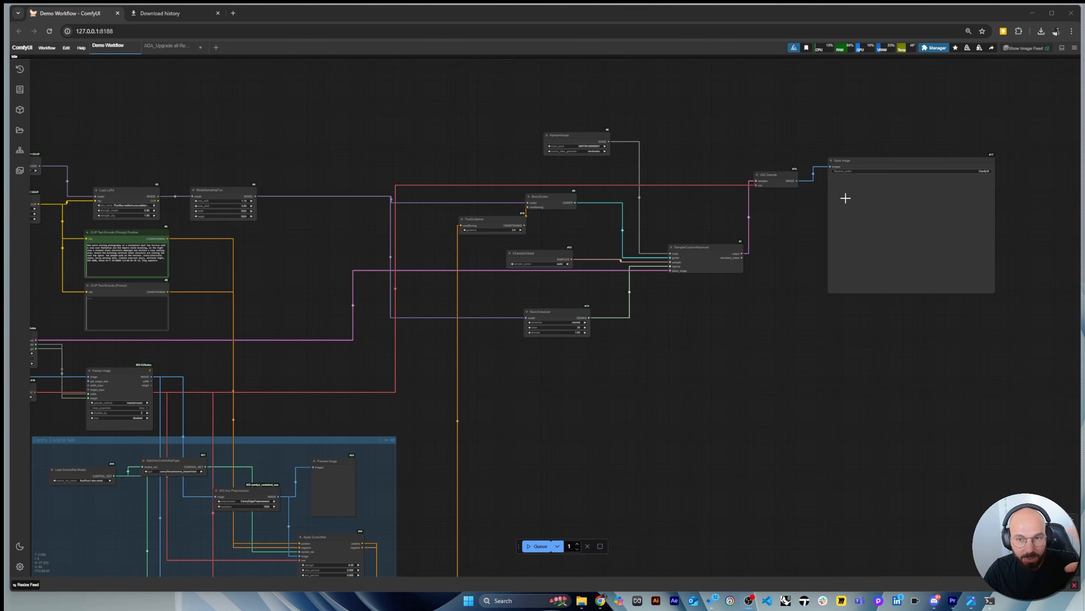
scroll(680, 287, "down", 5)
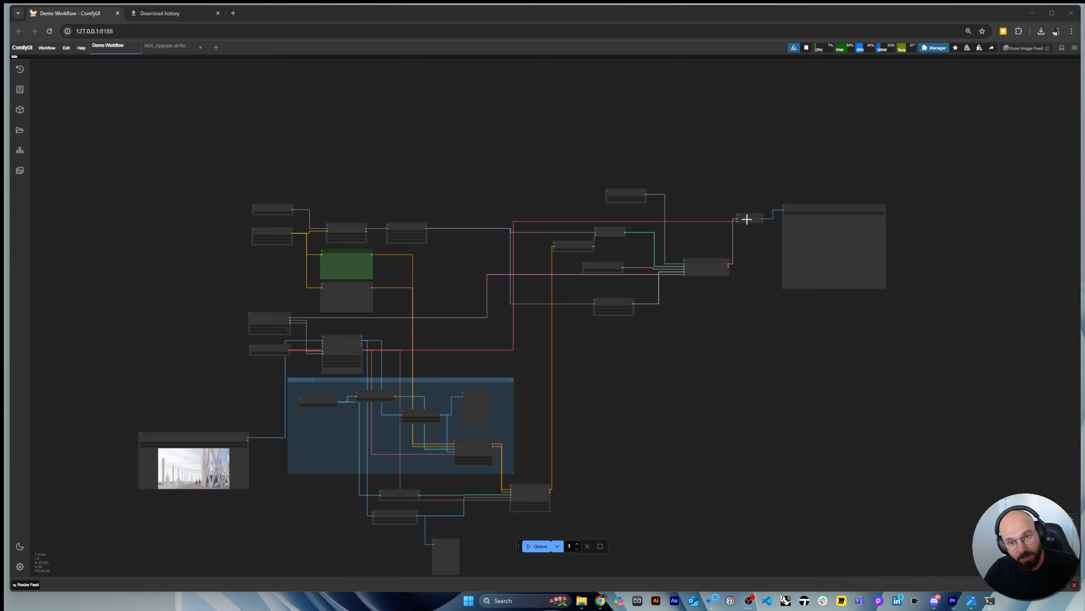
scroll(764, 168, "down", 2)
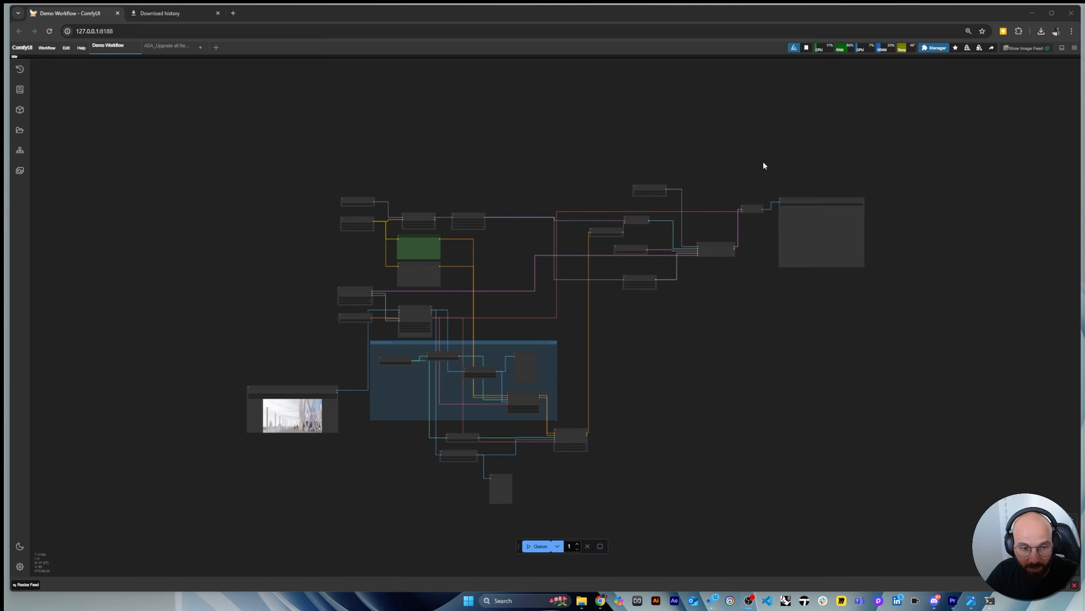
scroll(334, 489, "up", 7)
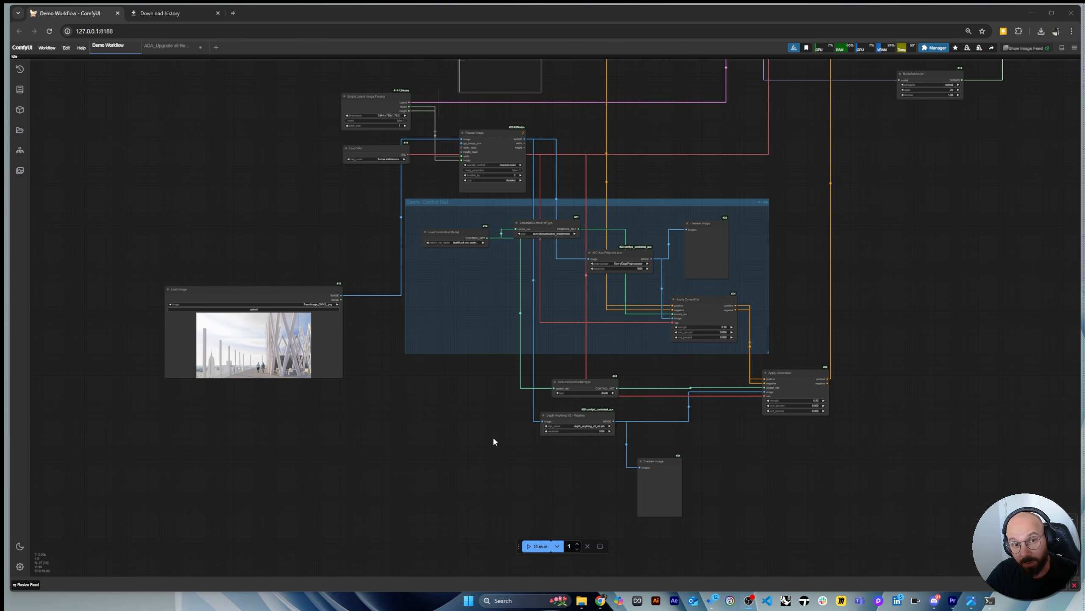
scroll(393, 470, "down", 5)
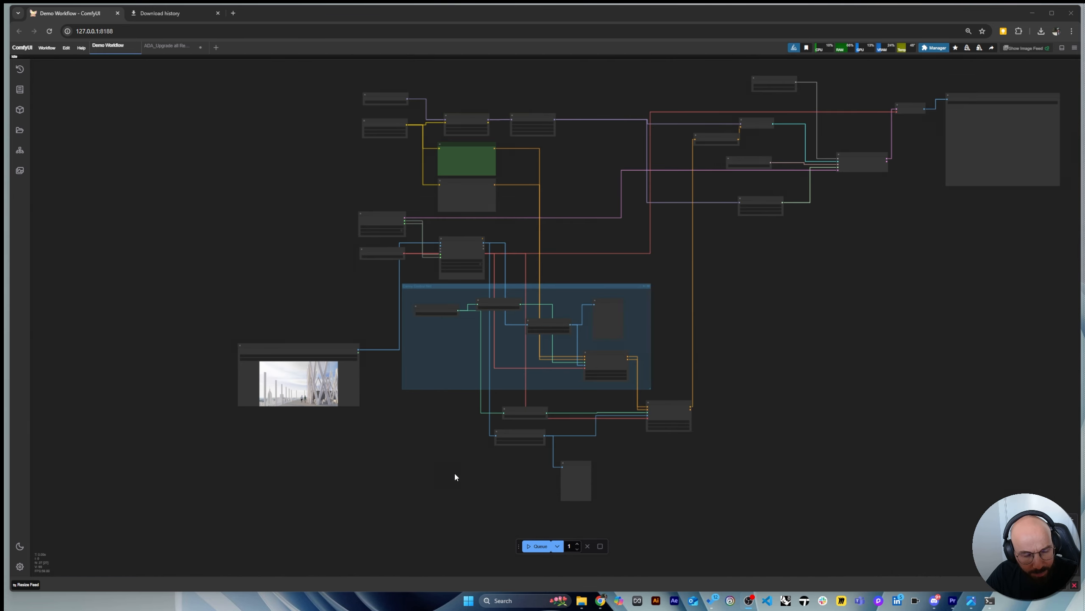
scroll(641, 485, "up", 2)
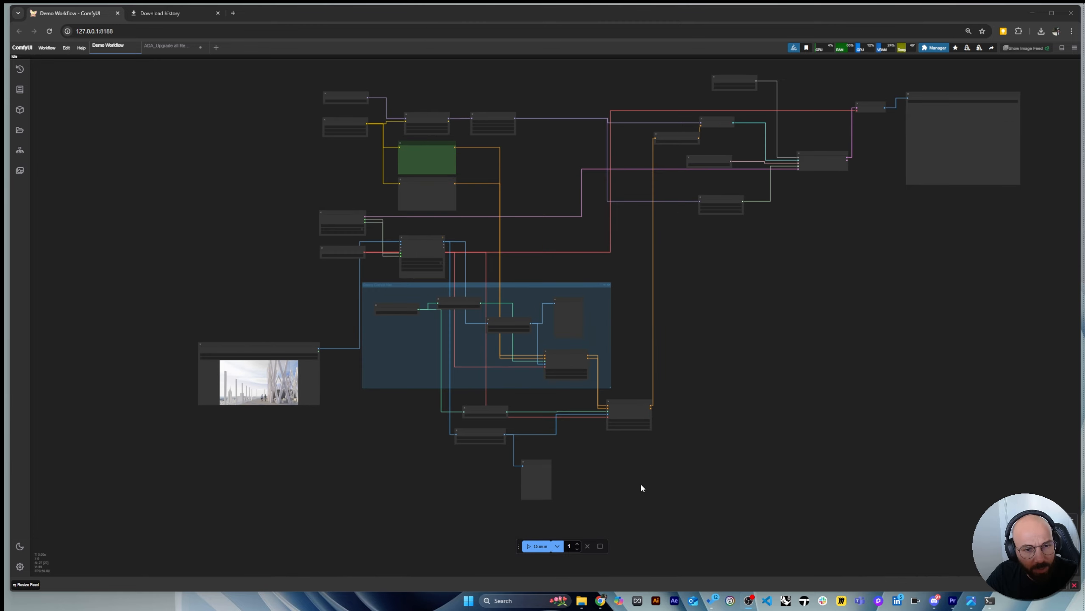
Switch to the ADA_Upgrade all Renders workflow and examine its prompt nodes, Any Switch node and Load Image node
left_click(186, 47)
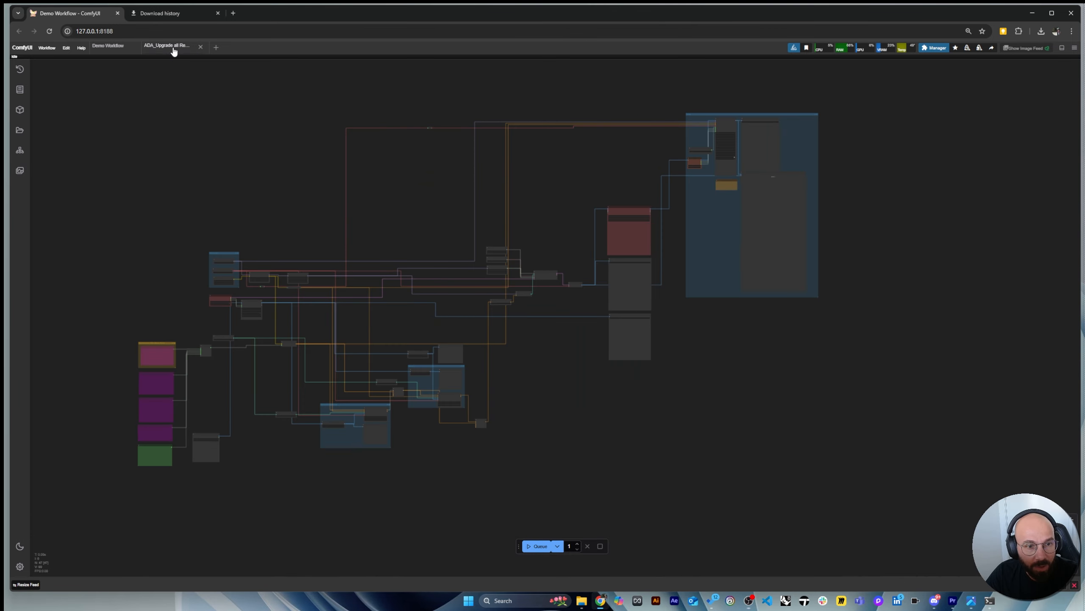
scroll(715, 356, "down", 3)
scroll(279, 449, "up", 5)
scroll(280, 454, "up", 10)
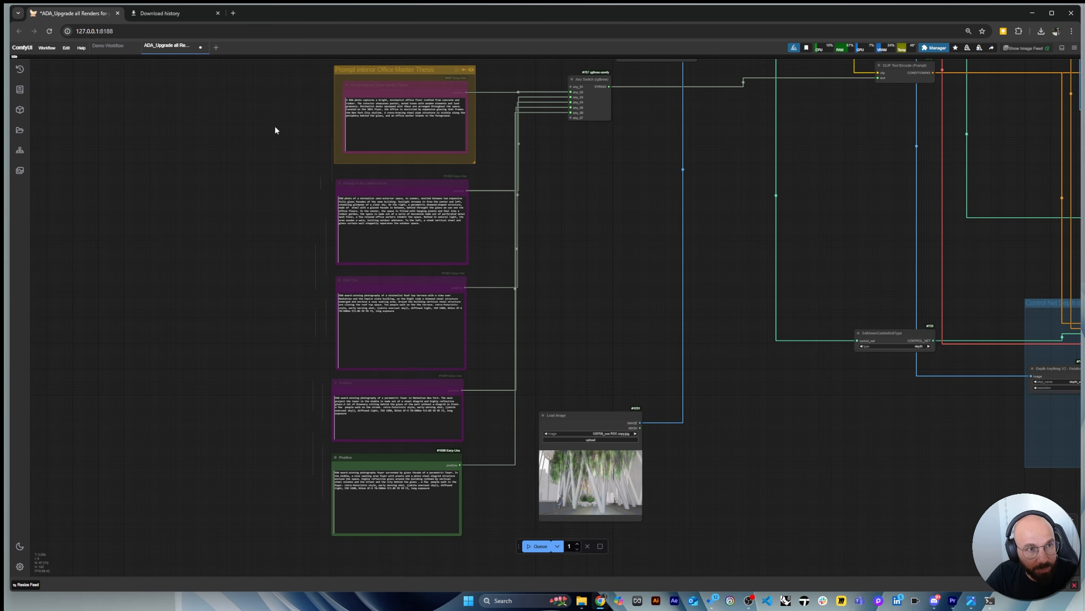
scroll(275, 126, "up", 1)
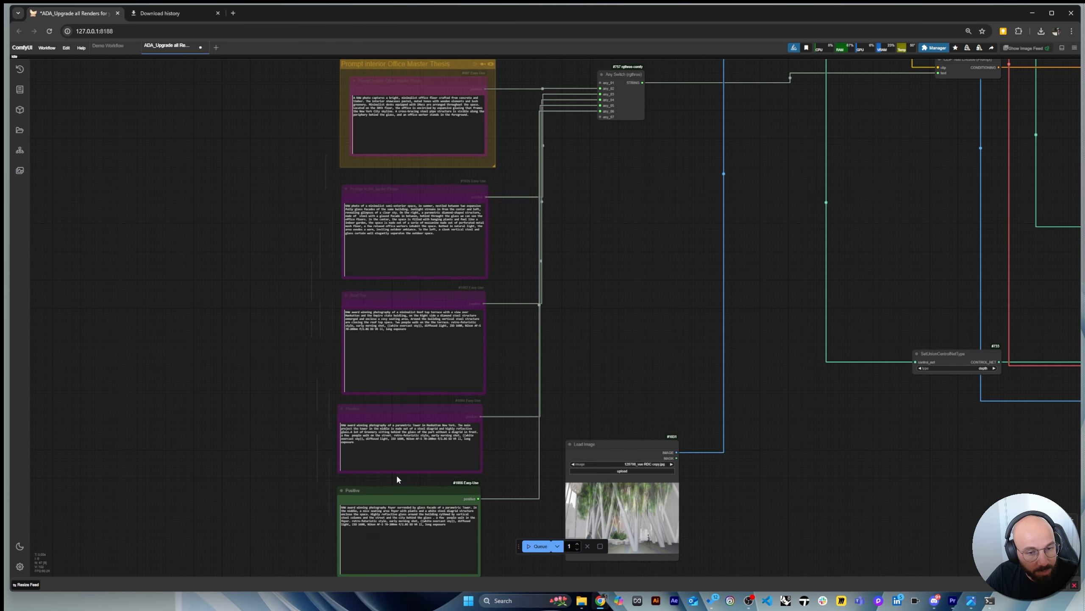
scroll(332, 343, "down", 3)
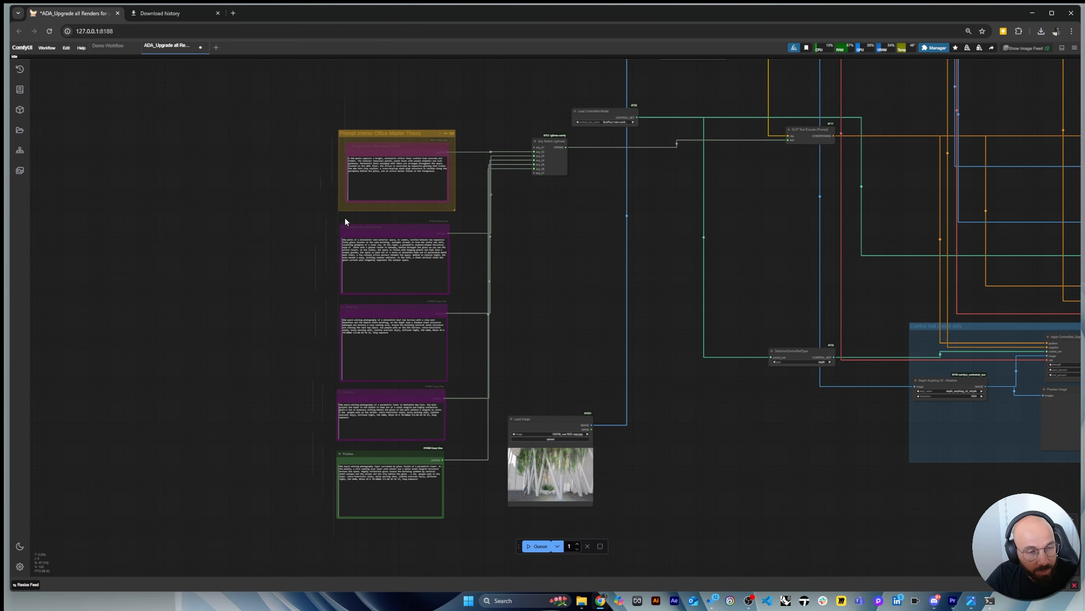
scroll(247, 406, "up", 3)
scroll(312, 417, "down", 4)
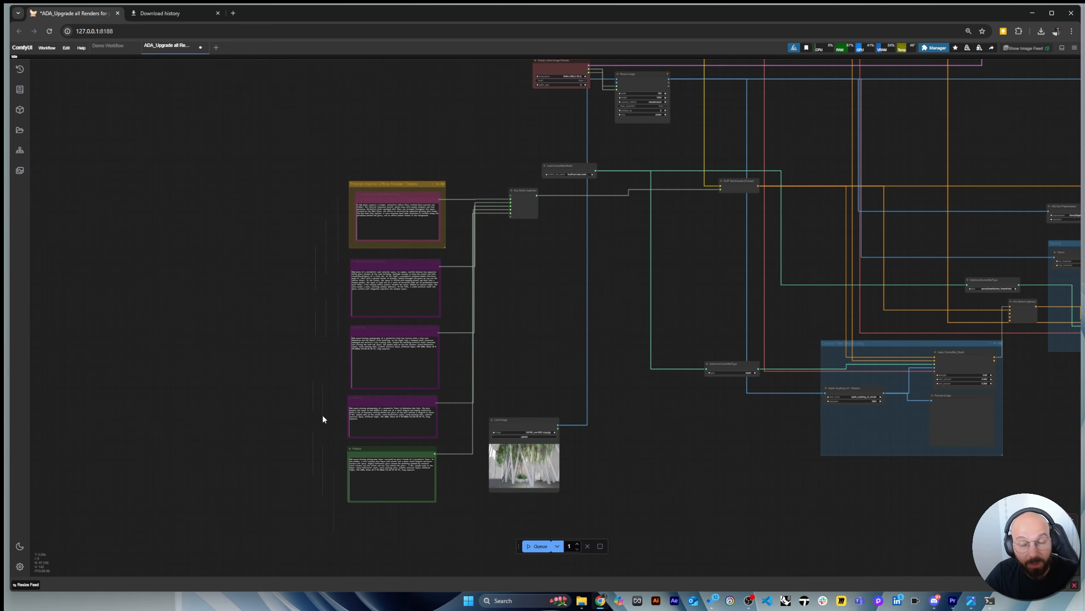
scroll(295, 439, "down", 6)
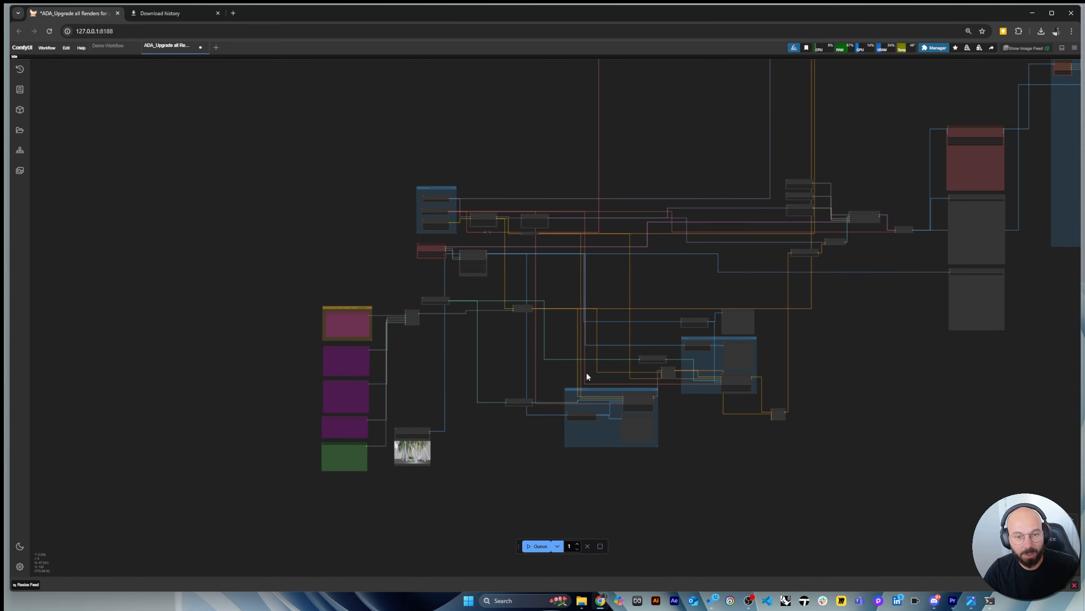
Review the ADA_Upgrade workflow's ControlNet groups, image preview nodes, upscaling group and overall graph structure
scroll(375, 428, "down", 2)
scroll(669, 443, "up", 4)
scroll(460, 448, "up", 1)
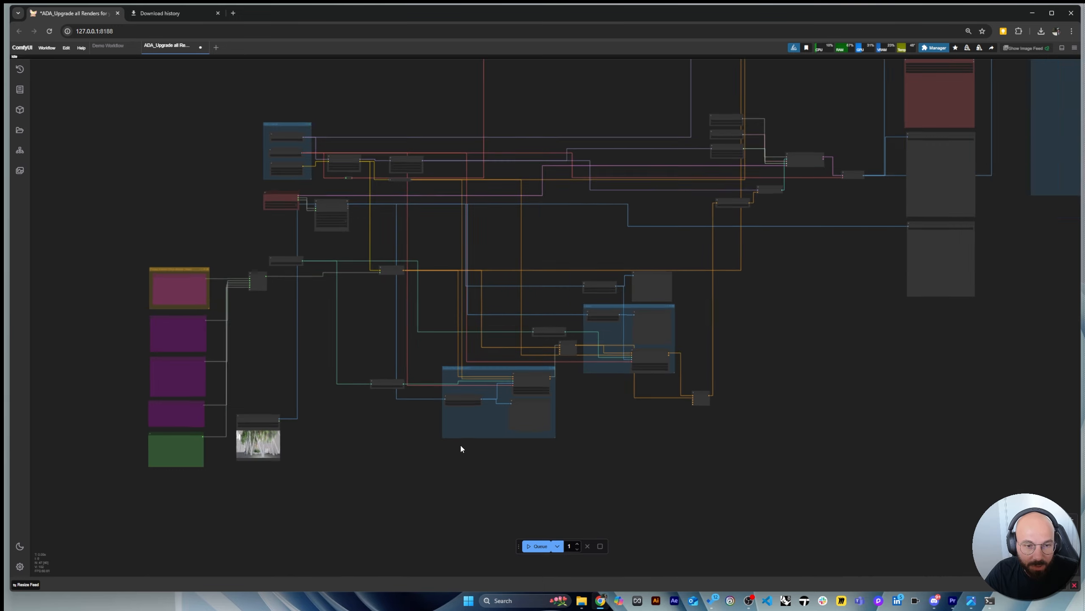
scroll(672, 401, "down", 1)
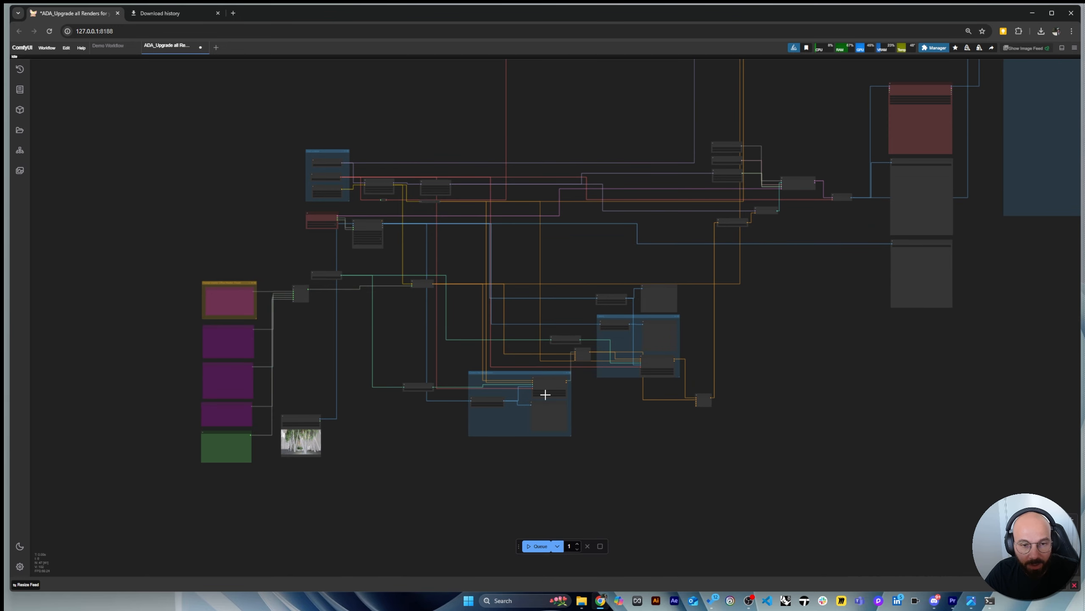
scroll(397, 444, "down", 1)
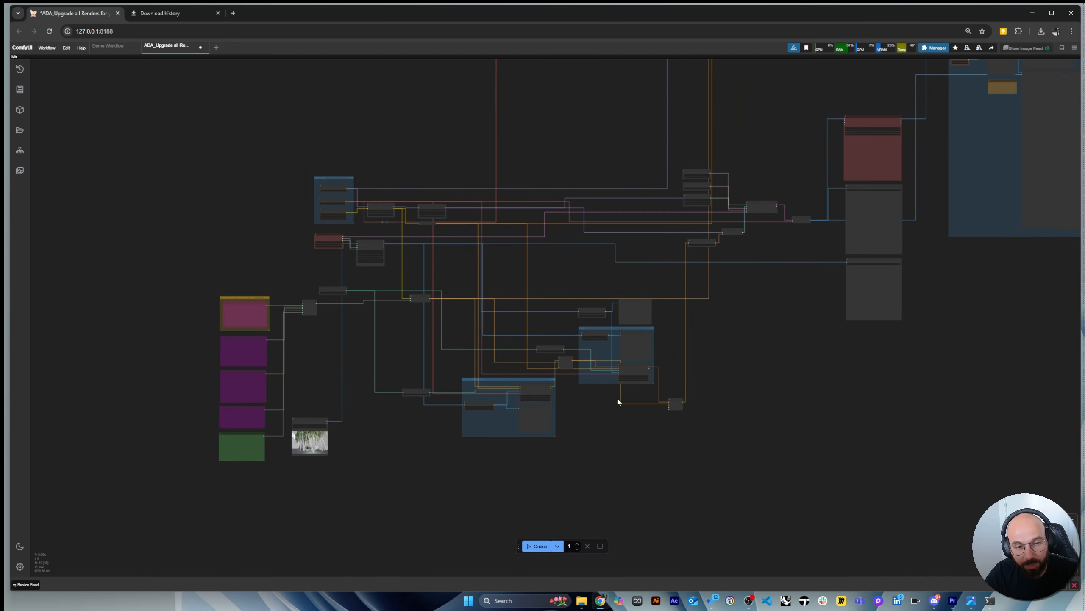
scroll(467, 367, "down", 1)
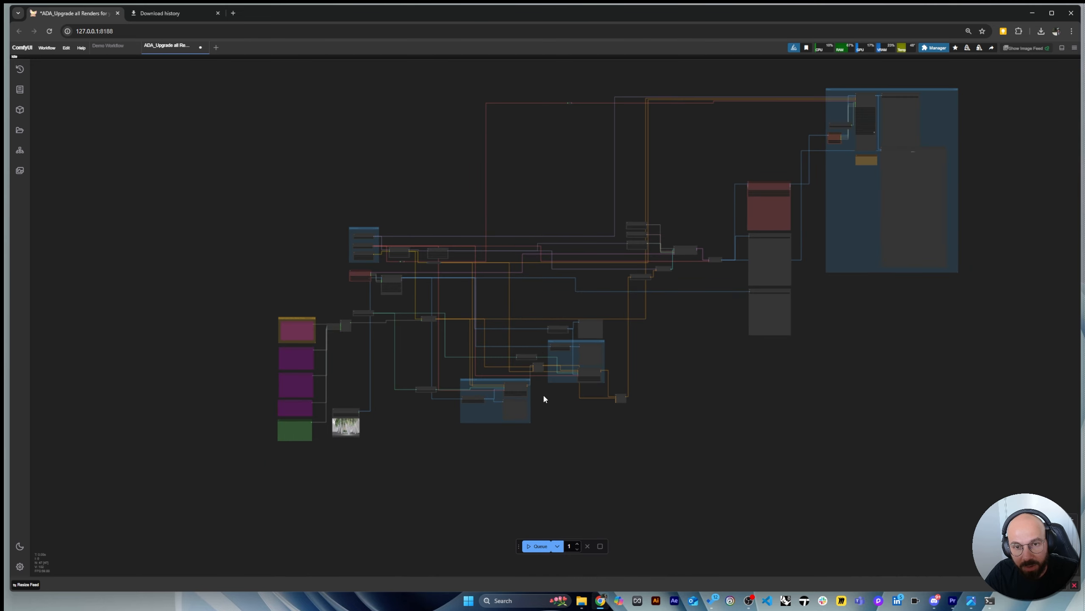
scroll(544, 399, "down", 3)
scroll(847, 172, "up", 10)
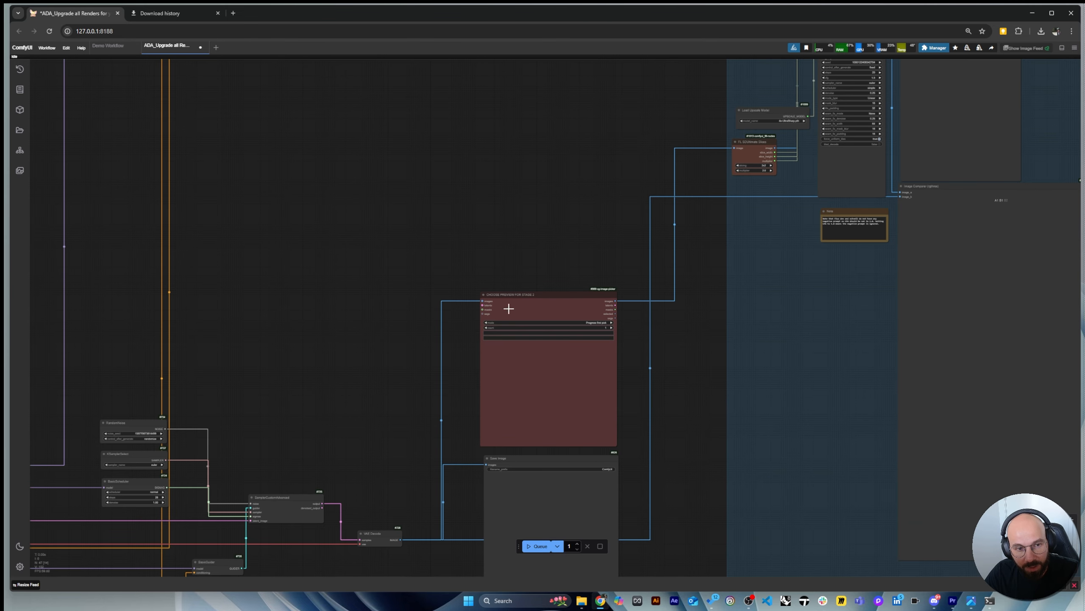
scroll(539, 342, "down", 3)
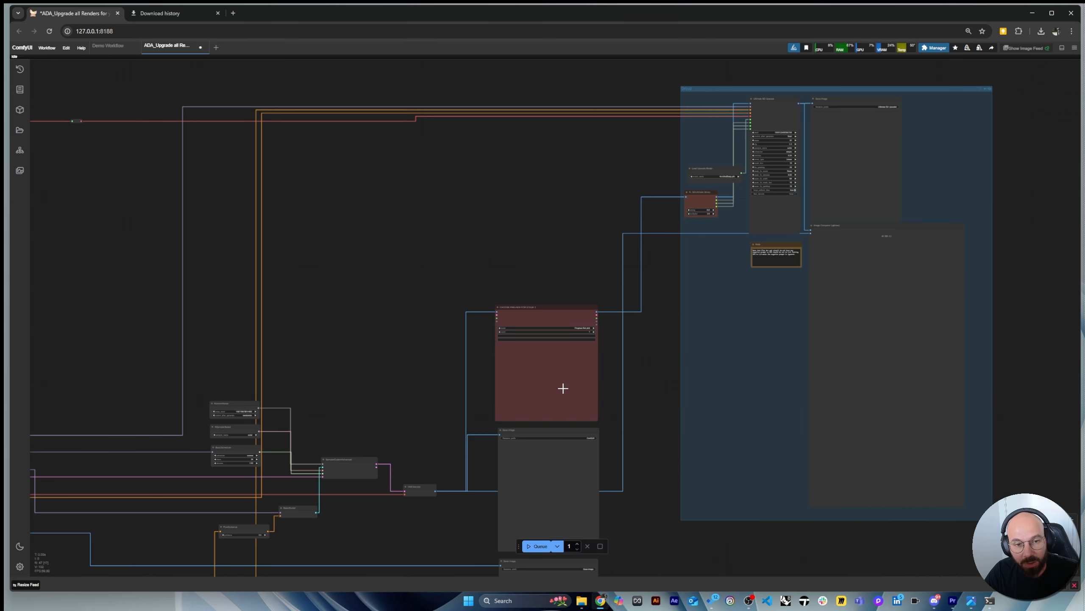
scroll(528, 392, "down", 2)
scroll(855, 214, "up", 4)
scroll(827, 152, "down", 6)
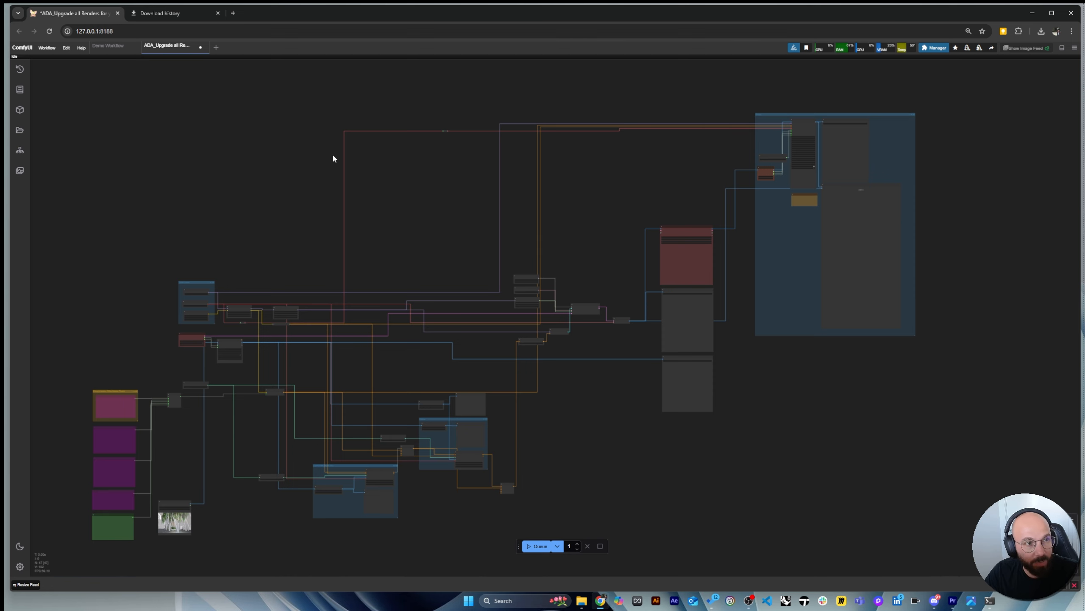
scroll(653, 301, "down", 3)
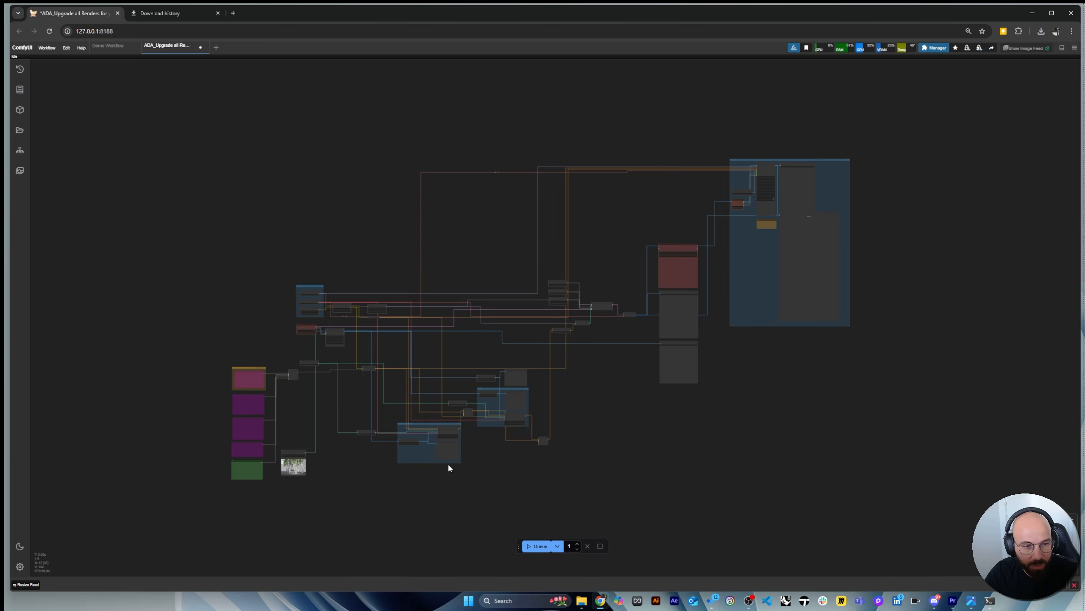
scroll(447, 463, "up", 10)
scroll(561, 457, "down", 10)
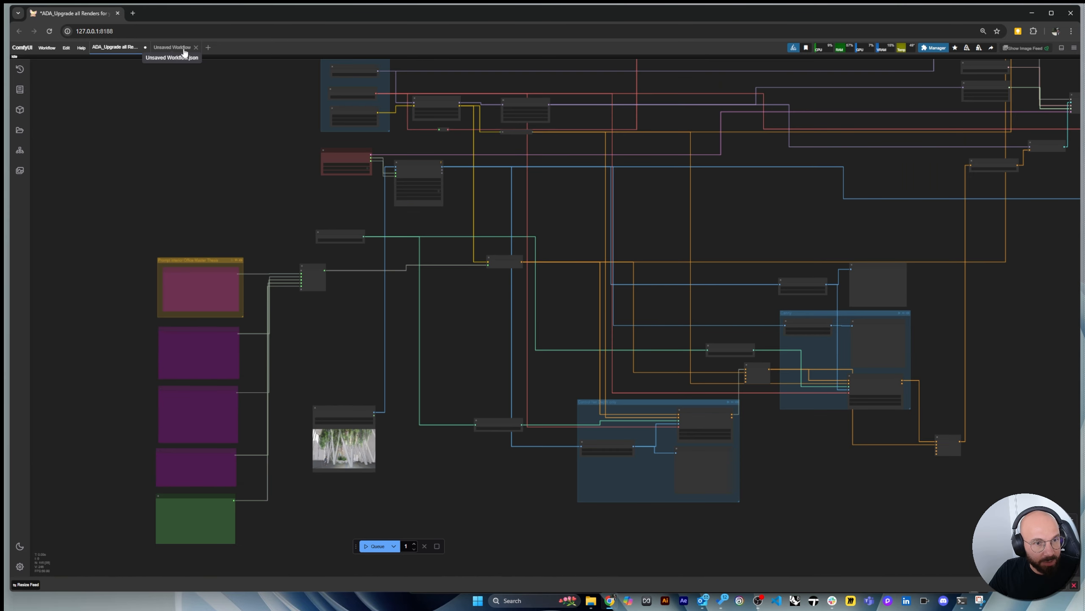
Switch to the empty Unsaved Workflow and add a Unet Loader (GGUF) node by searching for "unet"
left_click(184, 48)
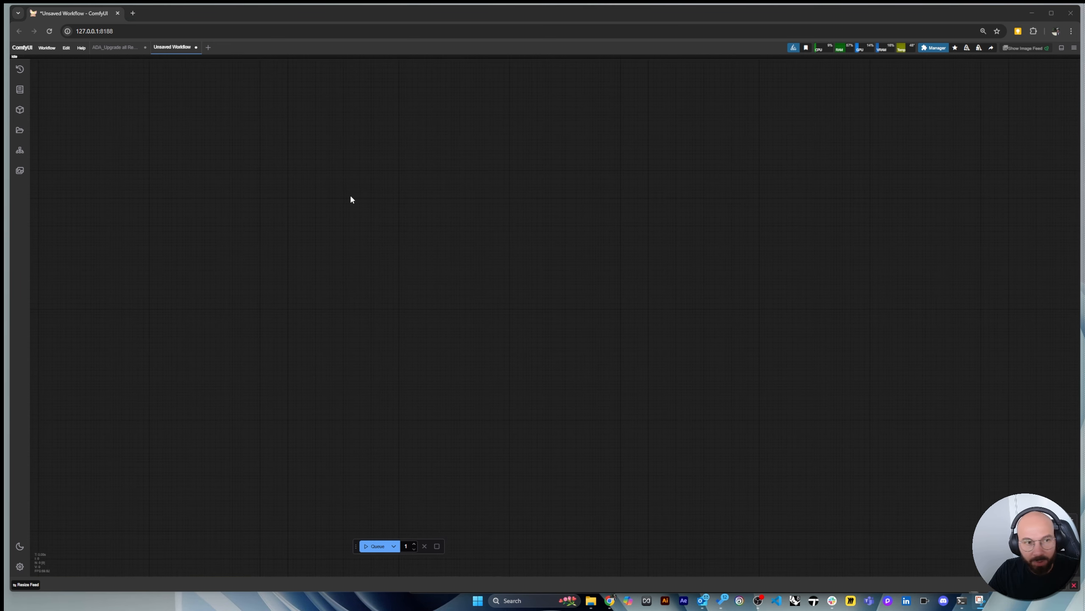
double_click(327, 194)
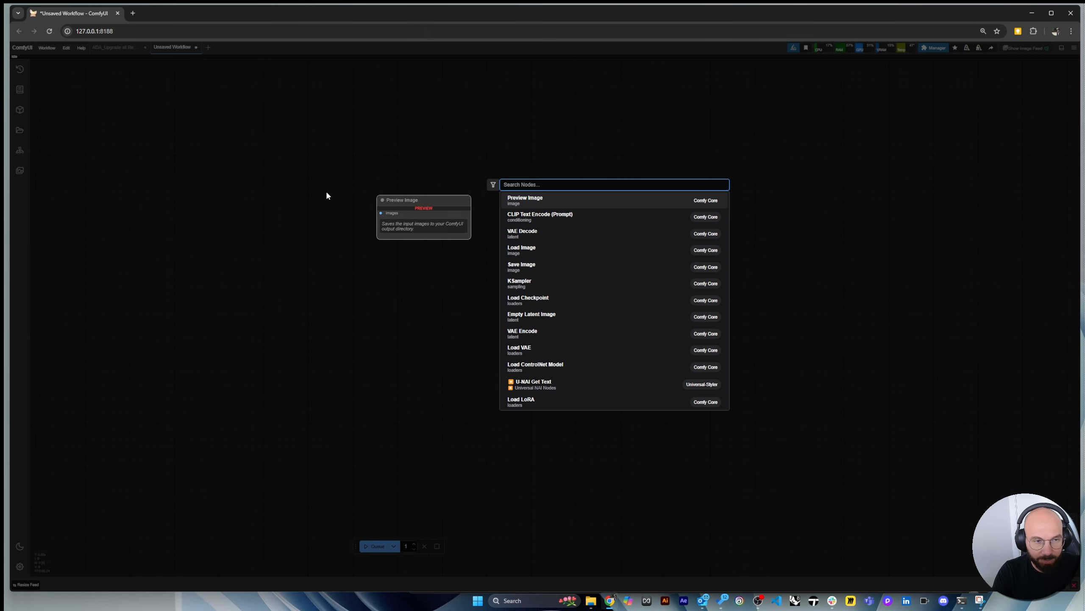
type("unet")
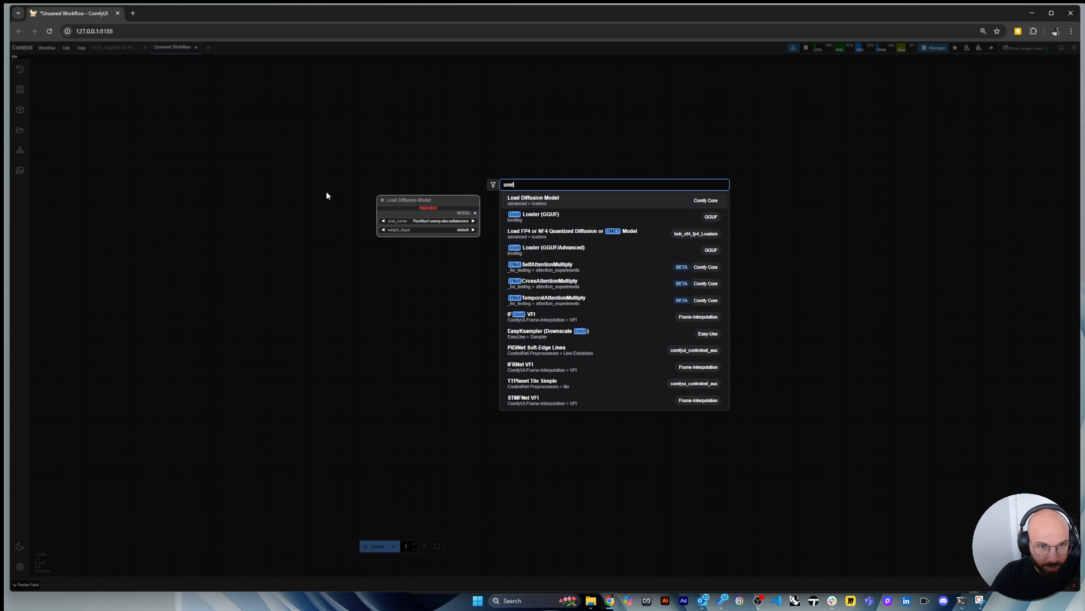
left_click(582, 217)
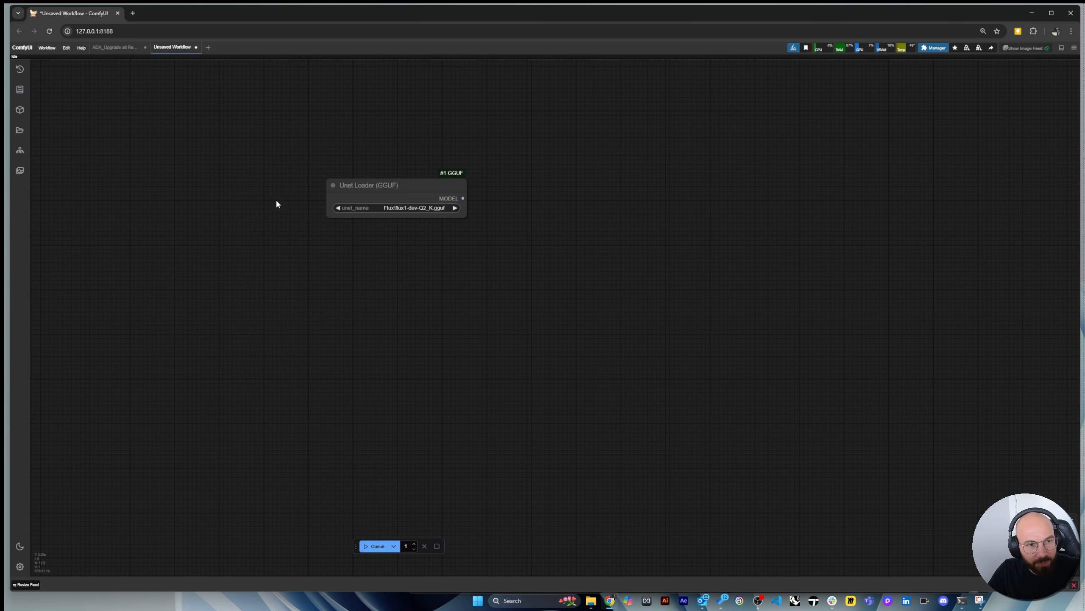
Set the Unet Loader's unet_name to Flux\flux1-dev-Q8_0.gguf and shift the node slightly up and left
scroll(282, 198, "up", 4)
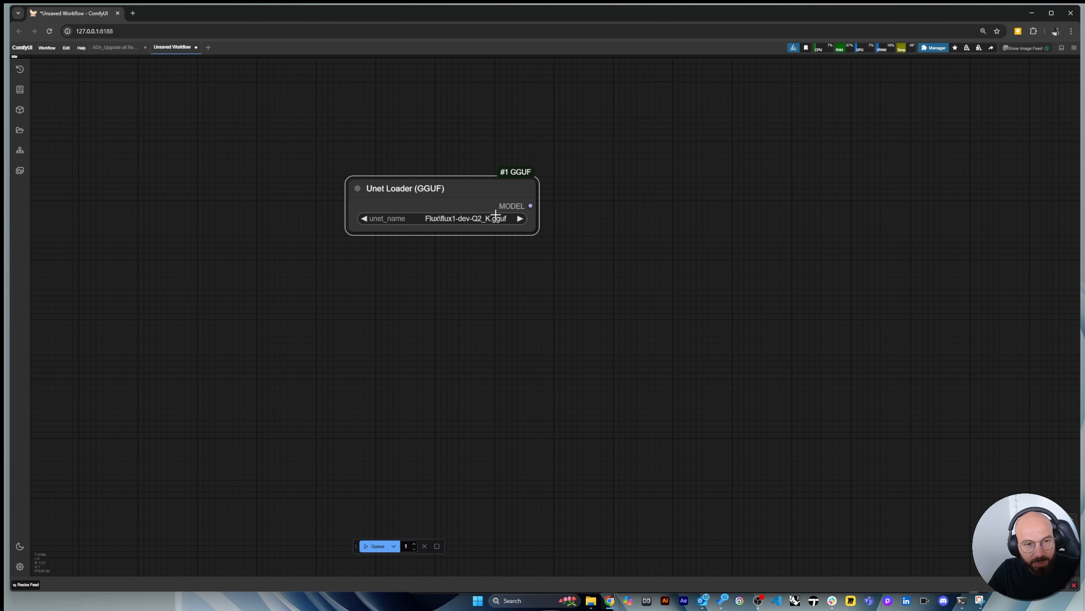
left_click(461, 219)
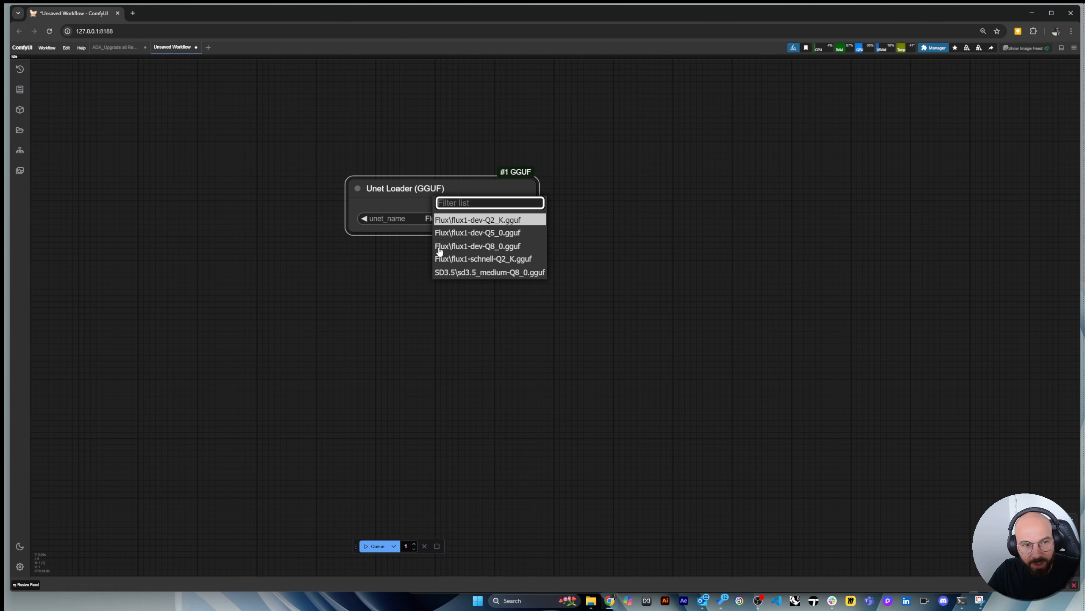
left_click(497, 252)
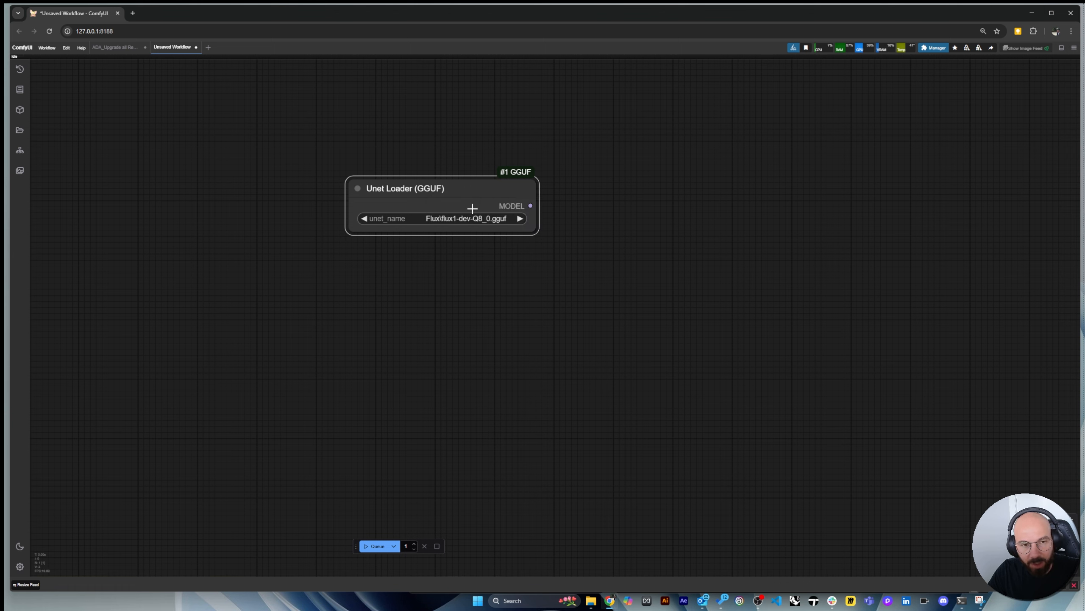
mouse_move(454, 196)
left_mouse_down()
mouse_move(475, 192)
mouse_move(442, 192)
left_mouse_up()
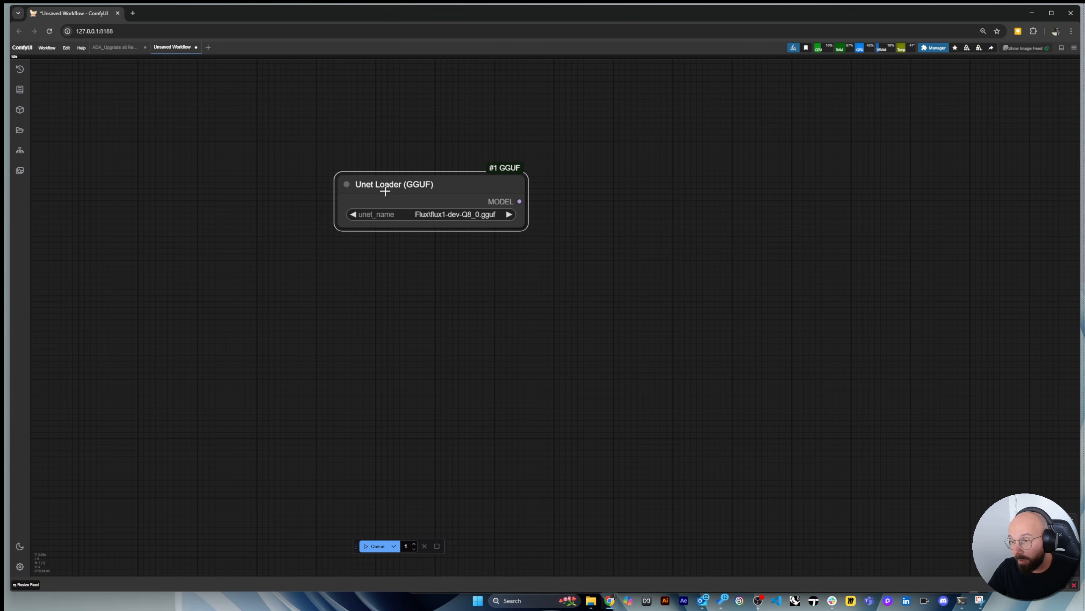
Switch to File Explorer, examine the GGUF model files in ComfyUI\models\unet\Flux, and compare them with the Unet Loader's model choices
scroll(413, 209, "down", 2)
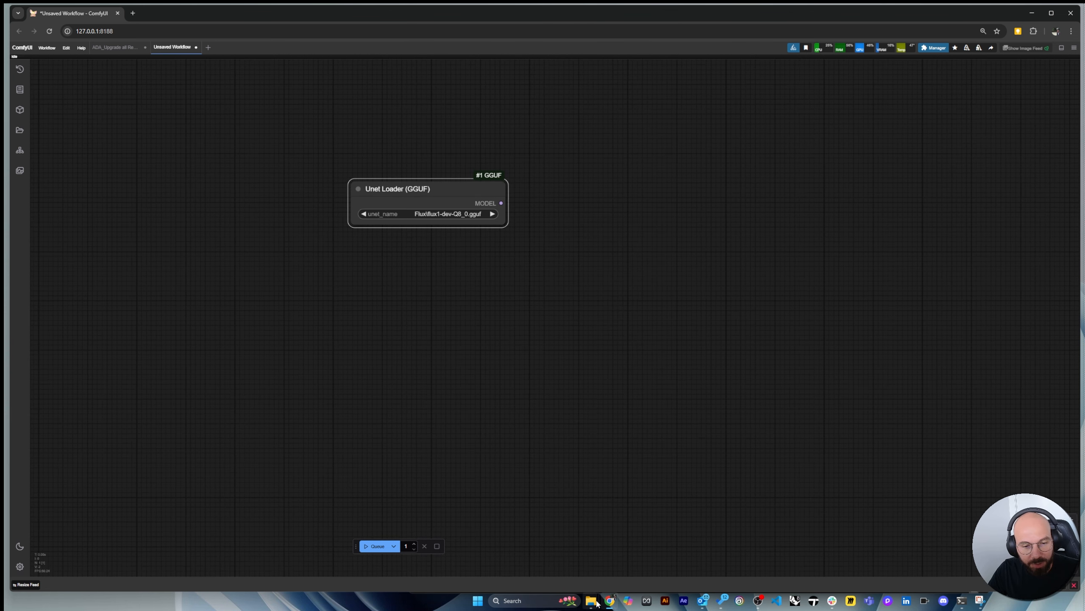
mouse_move(597, 602)
left_click(568, 559)
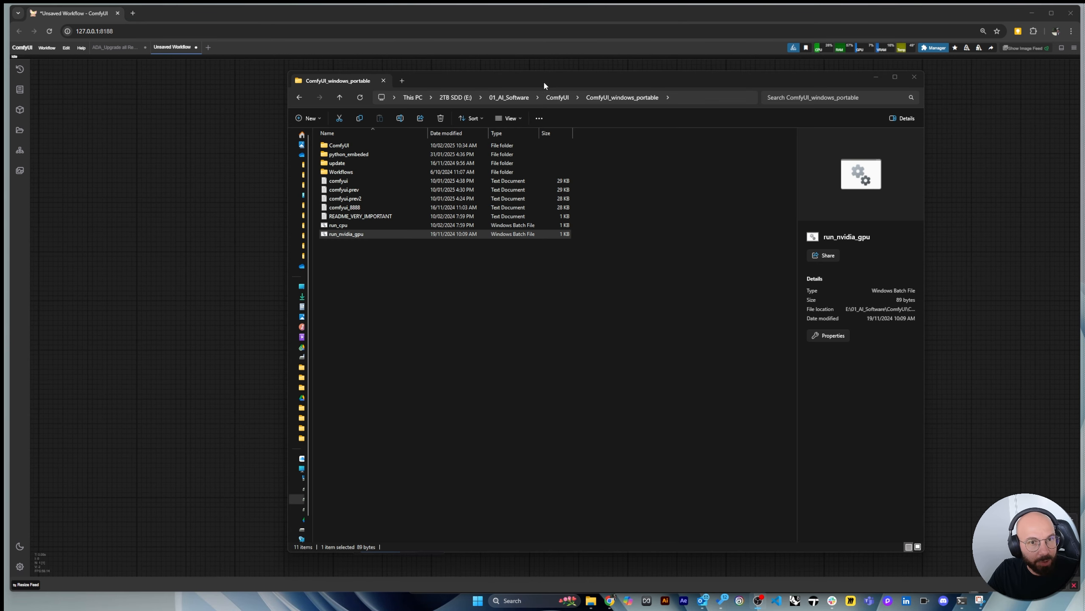
double_click(337, 145)
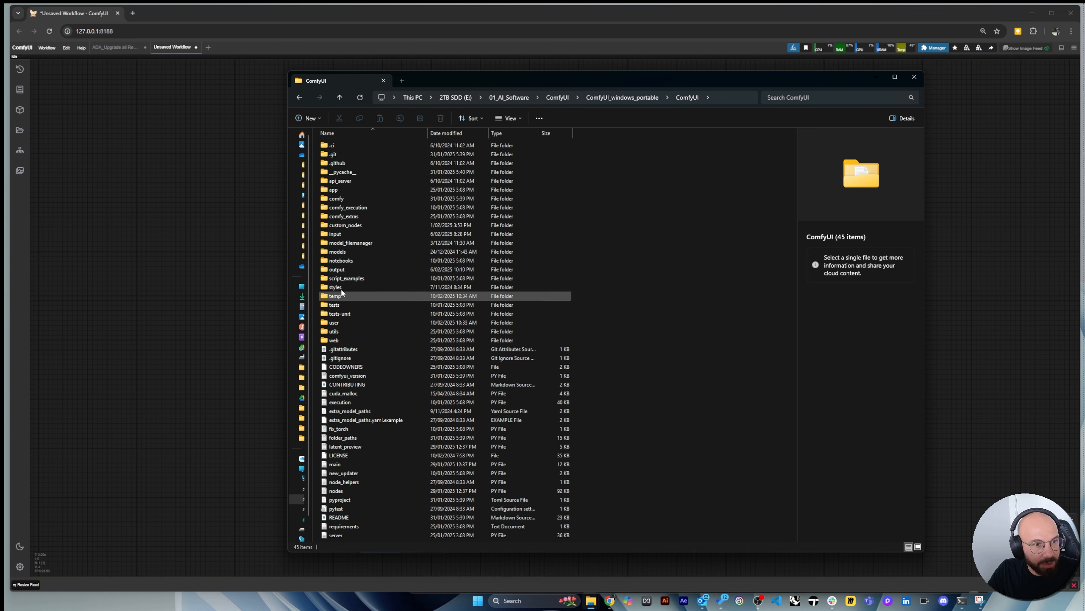
double_click(345, 253)
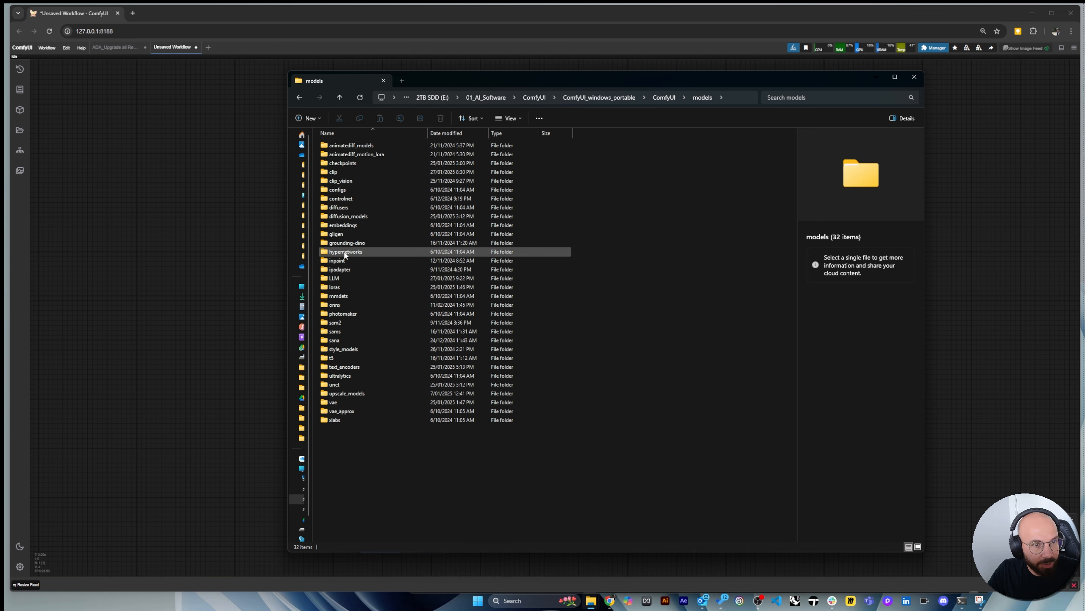
double_click(347, 384)
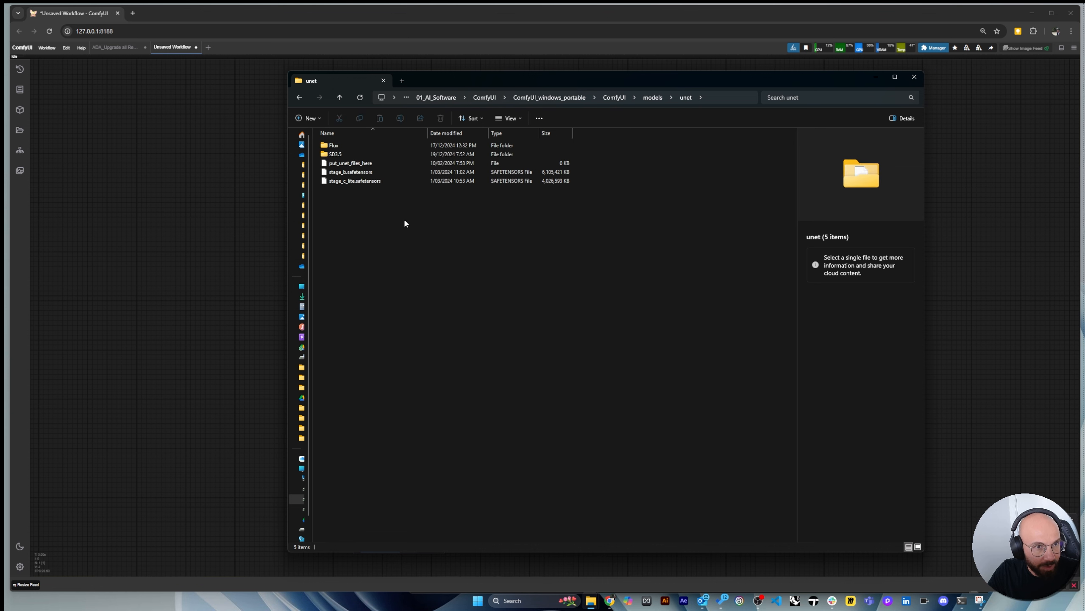
double_click(340, 147)
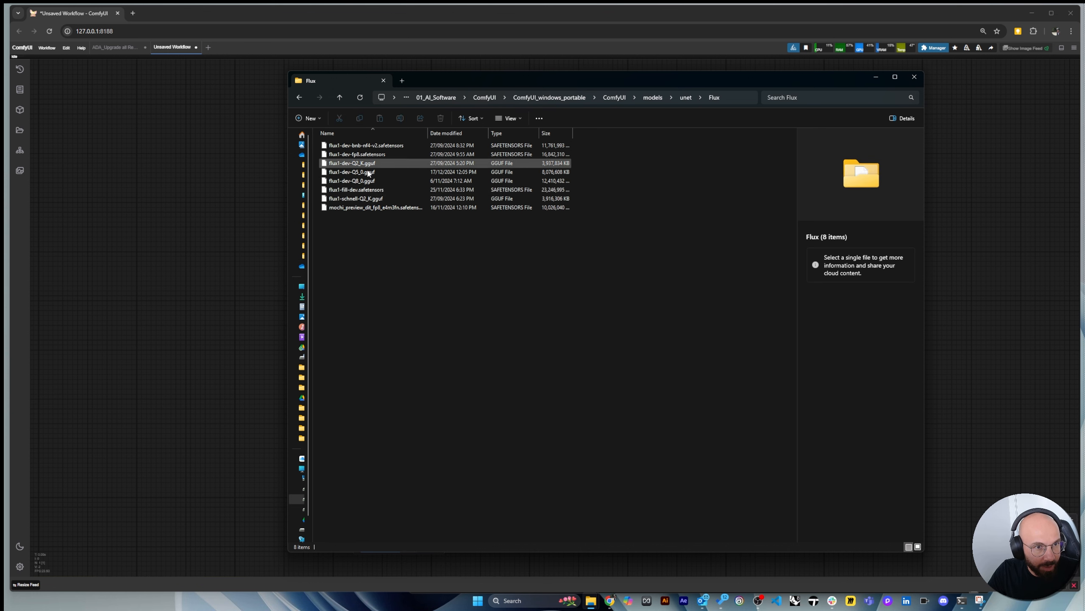
left_click_drag(466, 79, 688, 68)
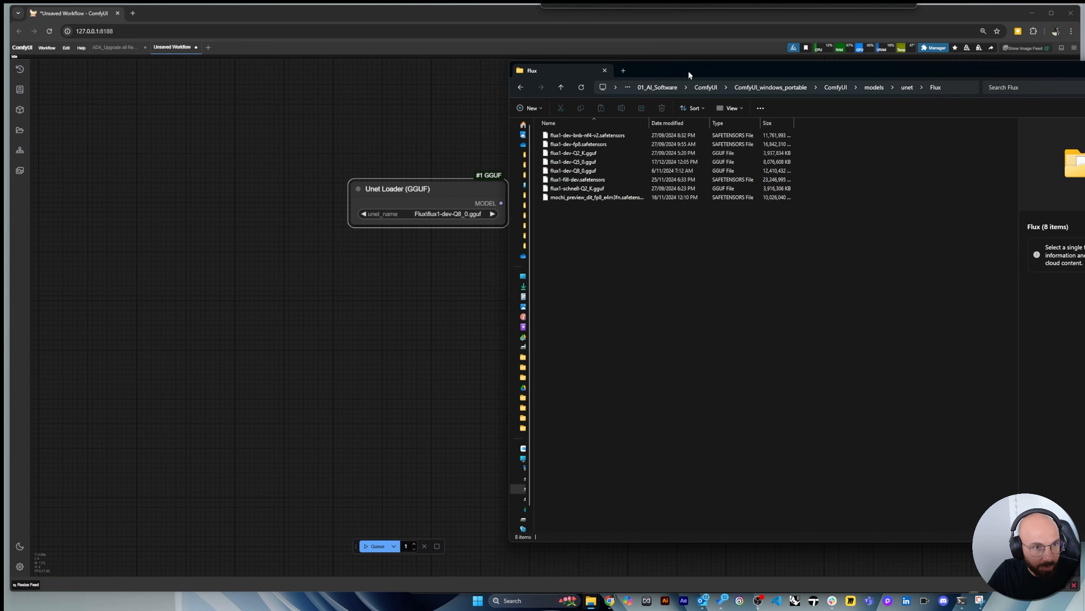
left_click(437, 214)
left_click(738, 291)
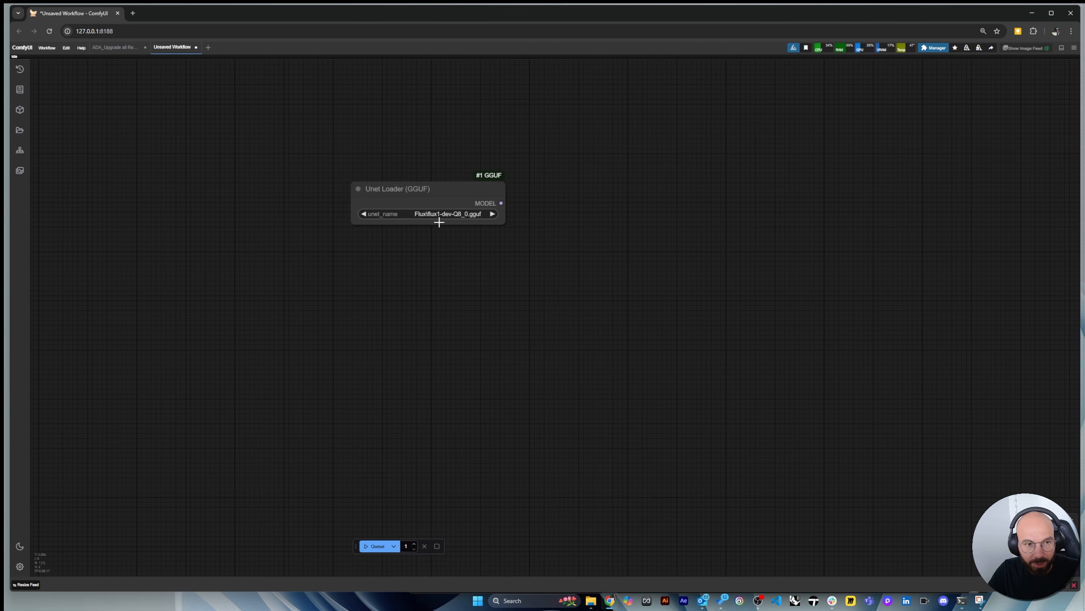
Add a DualCLIPLoader (GGUF) node by searching for "dual" and place it directly below the Unet Loader
left_click_drag(420, 260, 422, 256)
scroll(411, 291, "up", 1)
double_click(387, 323)
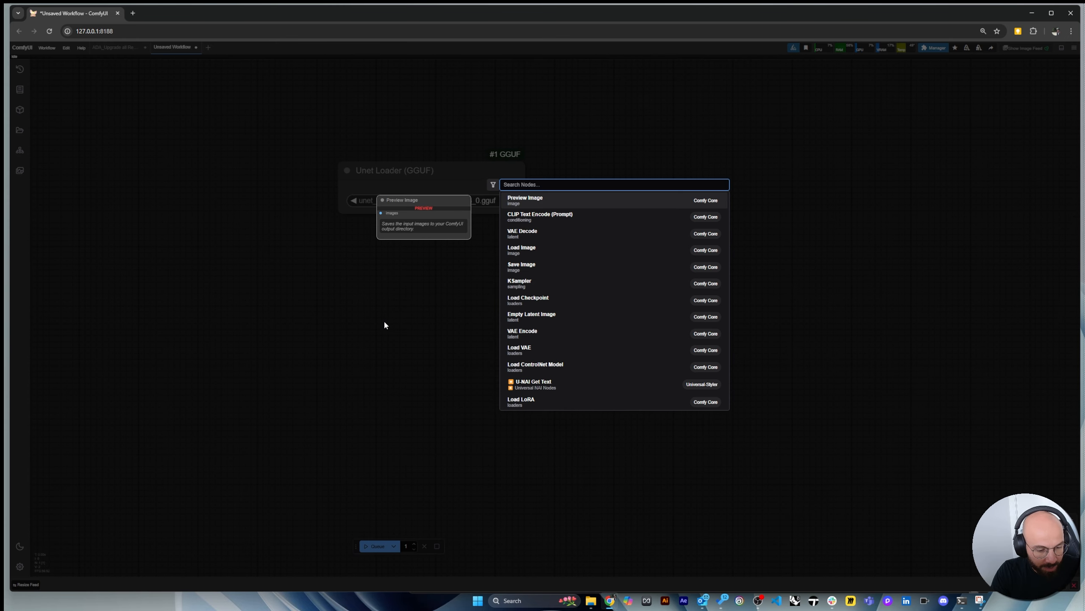
type("dual")
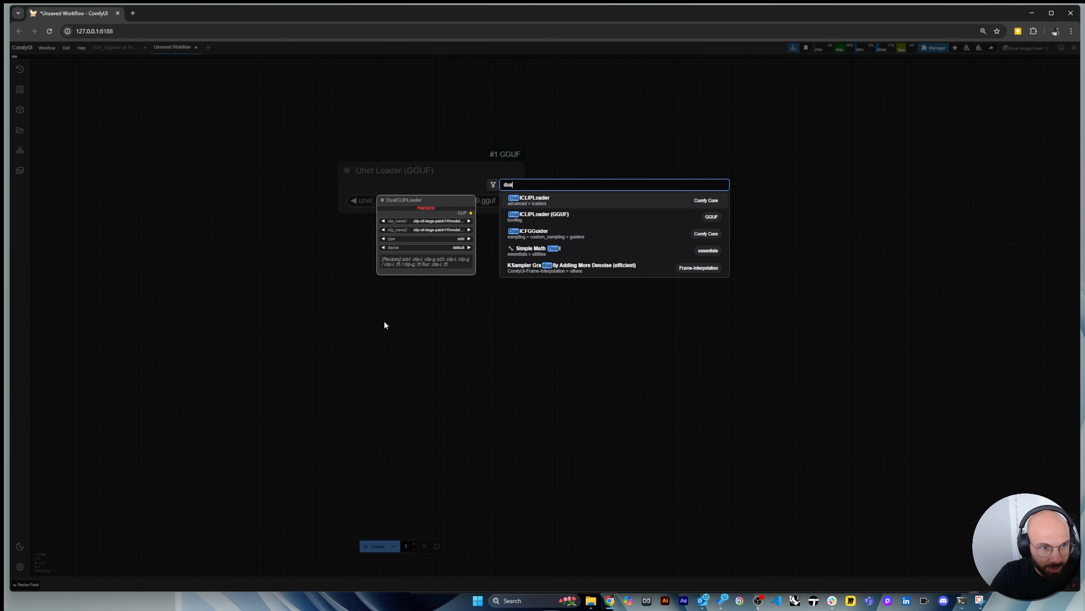
left_click(573, 217)
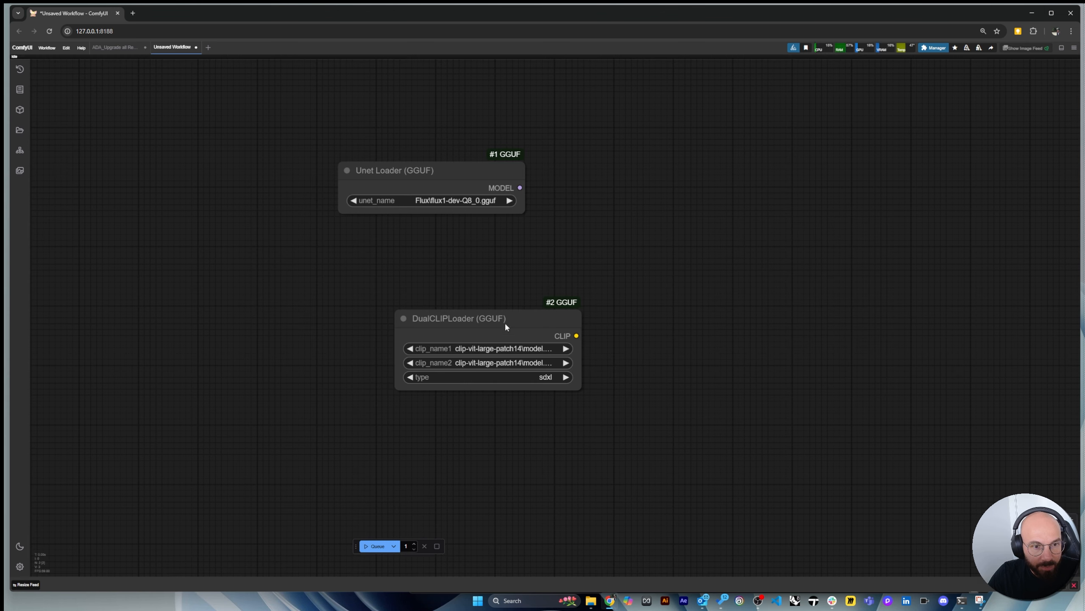
left_click_drag(416, 260, 446, 266)
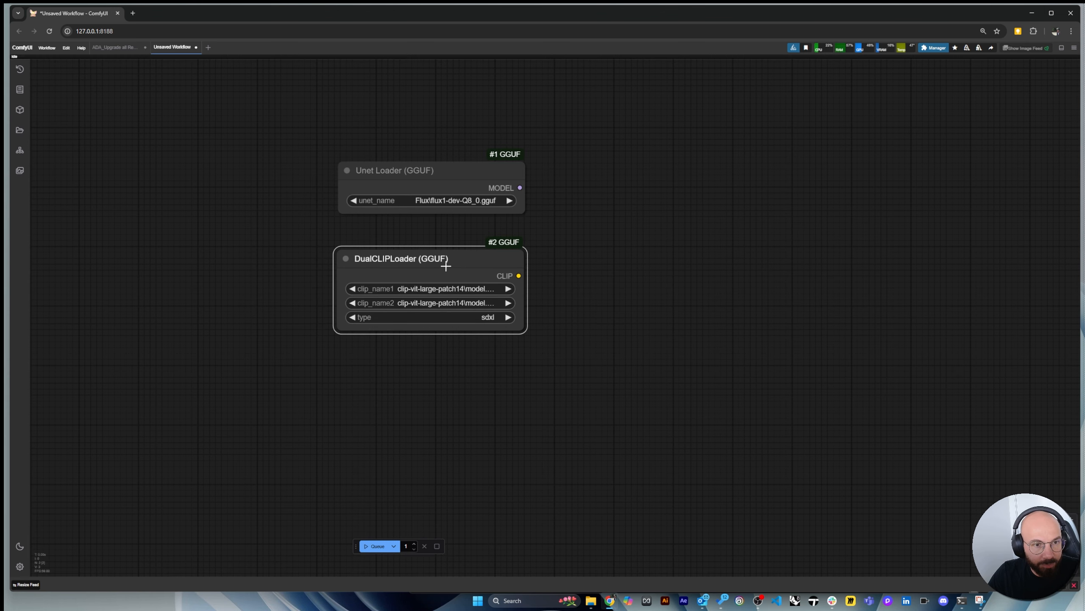
Set the DualCLIPLoader's clip_name1 to clip_l.safetensors and clip_name2 to t5xxl_fp8_e4m3fn.safetensors
left_click(469, 291)
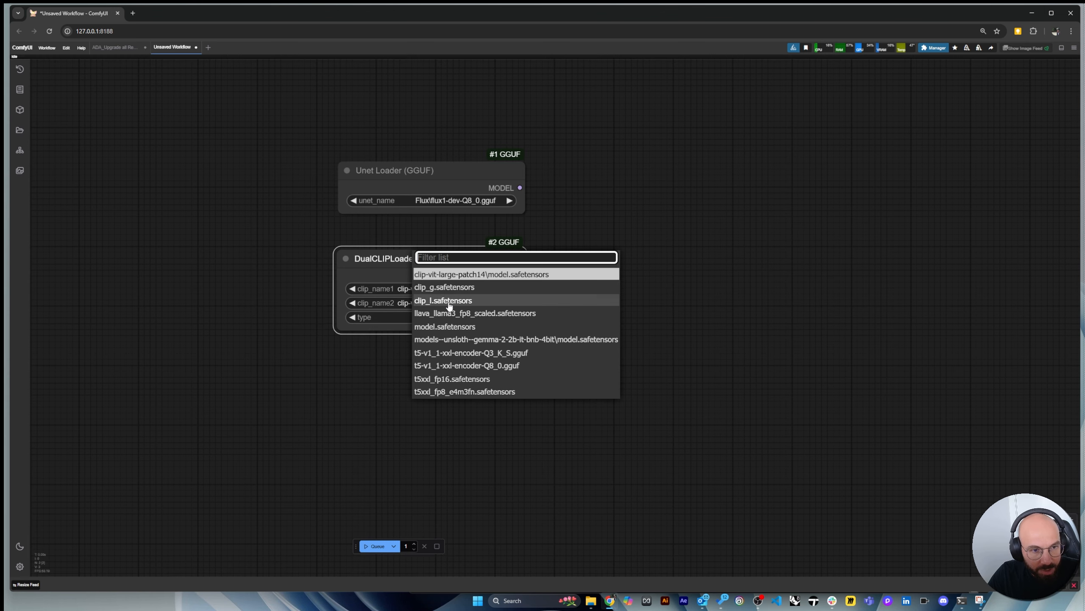
left_click(455, 301)
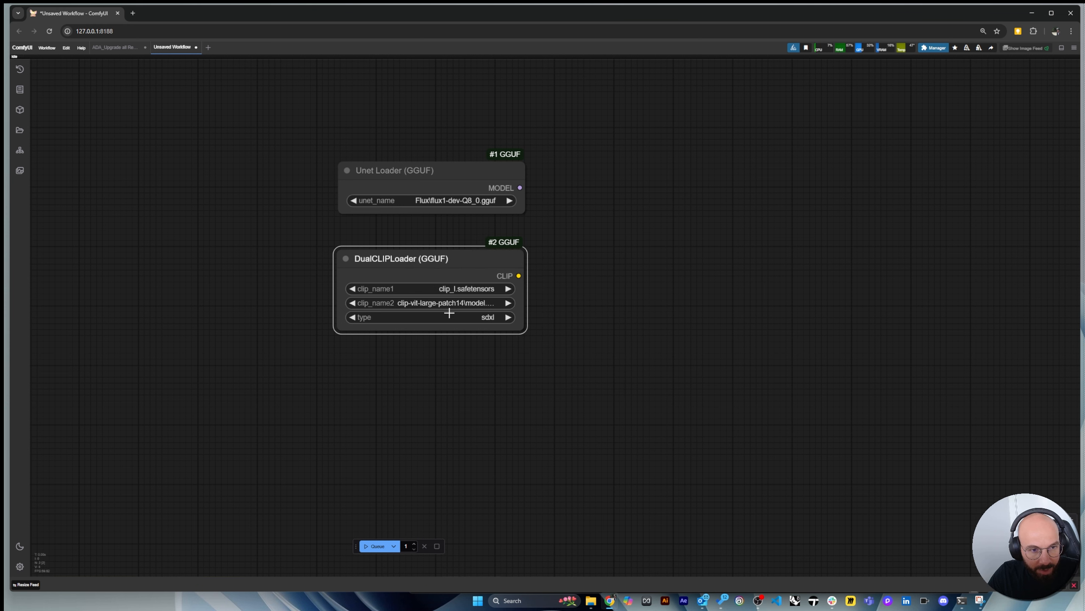
left_click(448, 304)
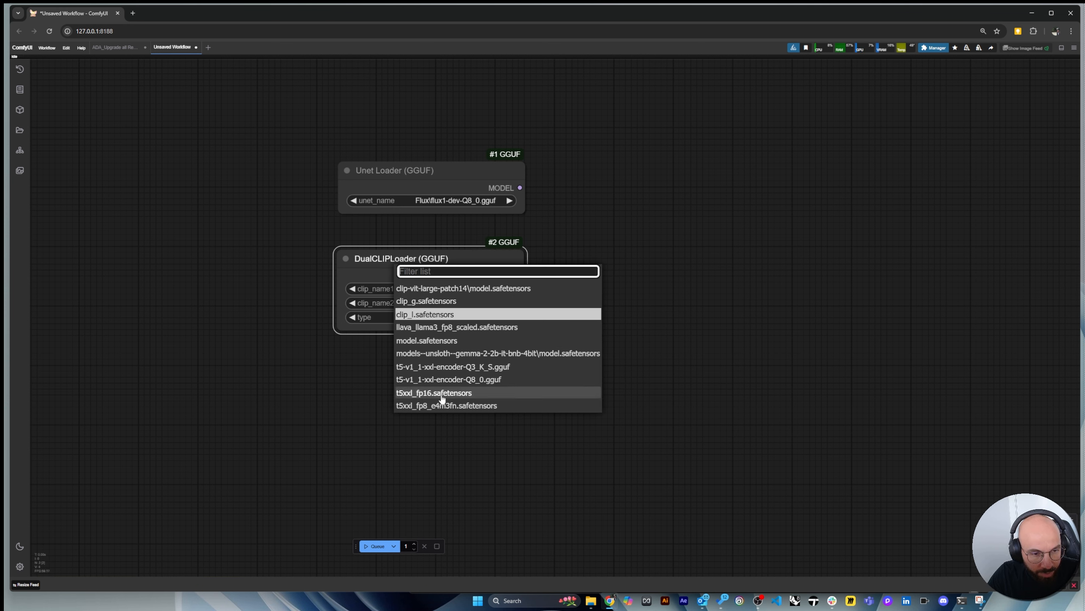
left_click(423, 406)
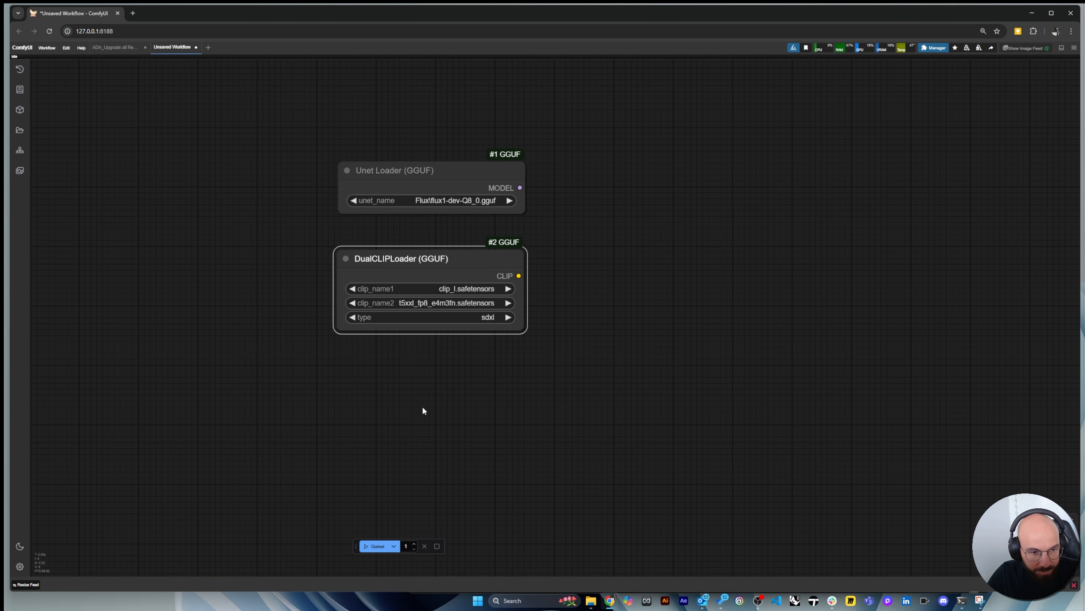
left_click(421, 302)
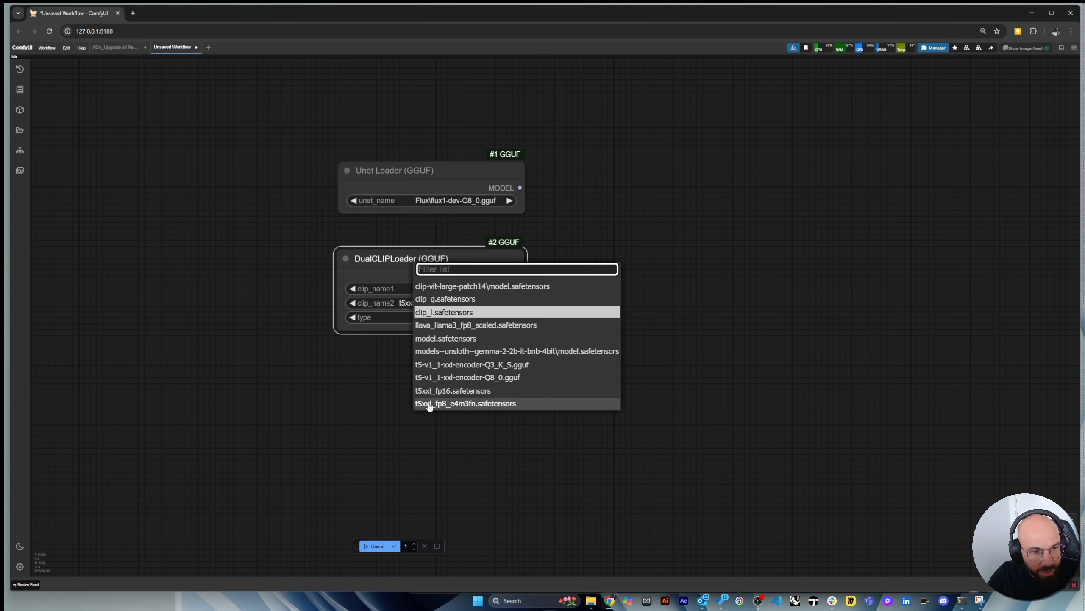
left_click(456, 405)
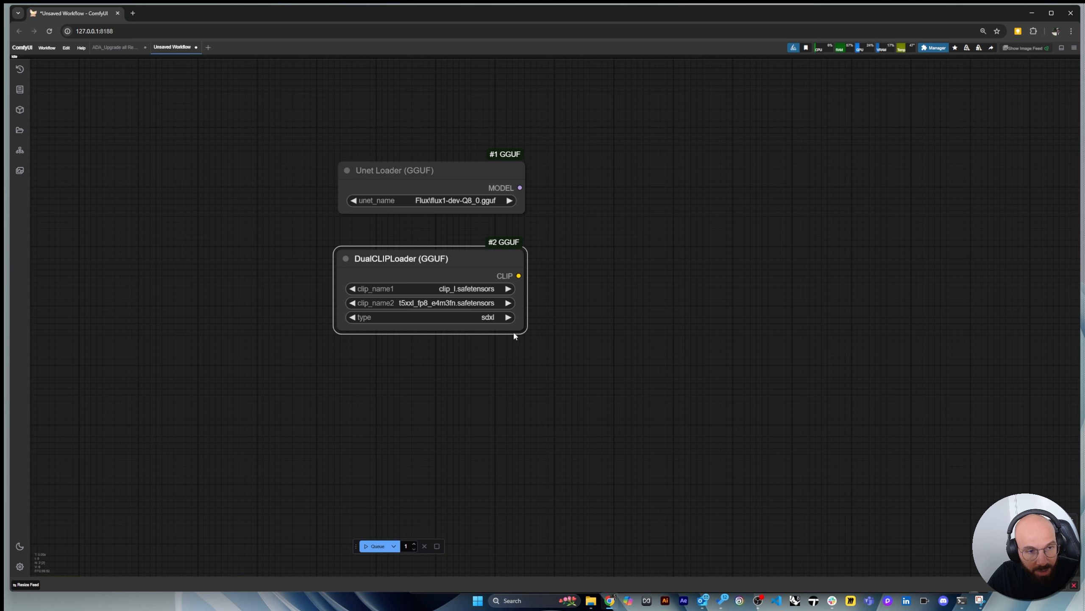
Set the DualCLIPLoader's type to flux, clip_name1 to t5xxl_fp8_e4m3fn.safetensors and clip_name2 to clip_l.safetensors
left_click(490, 317)
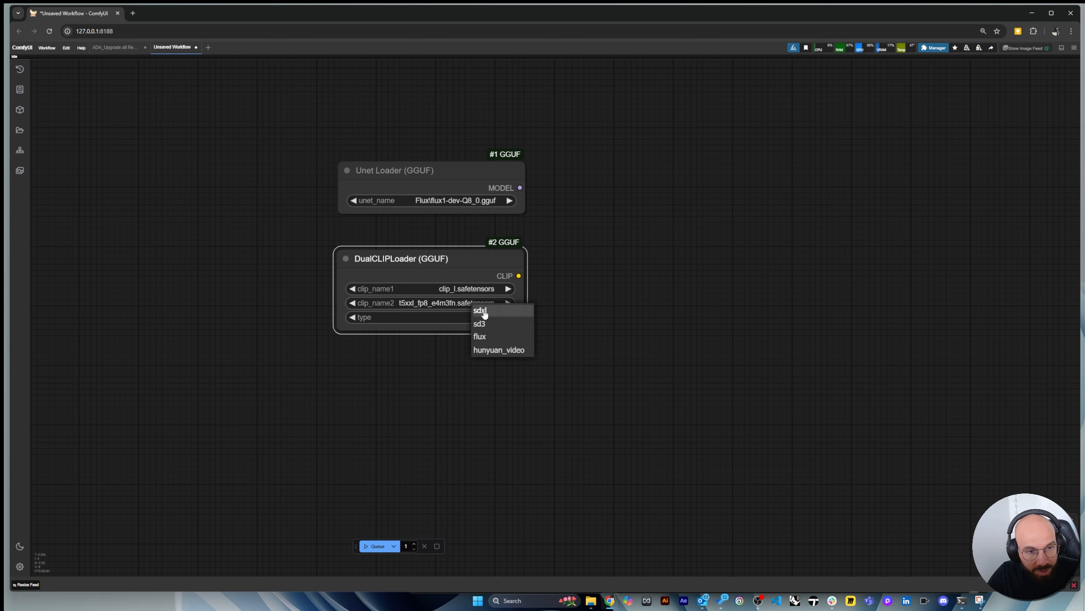
left_click(495, 337)
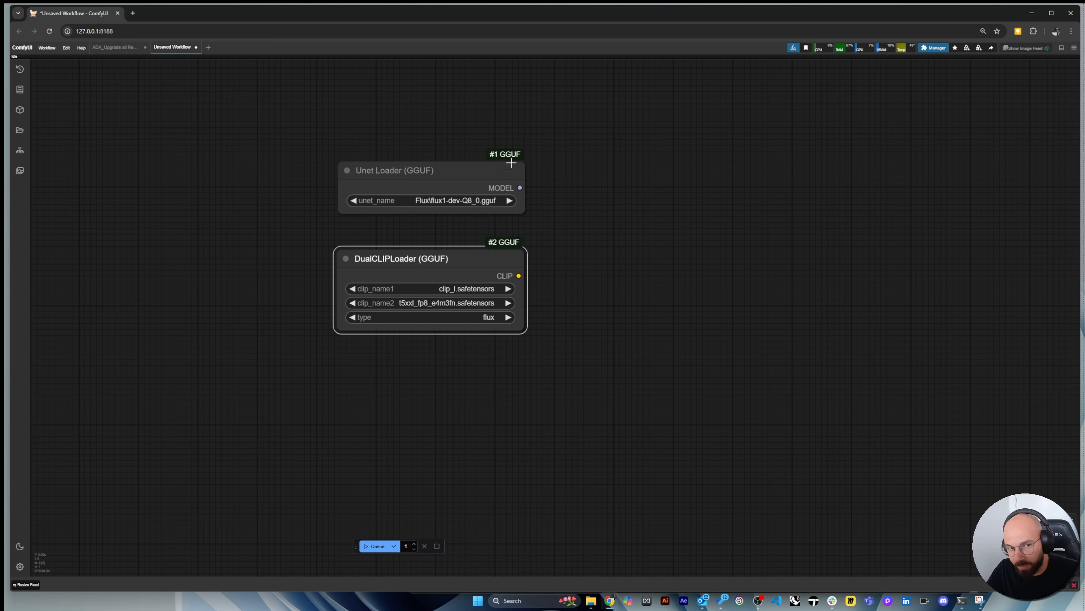
left_click(981, 601)
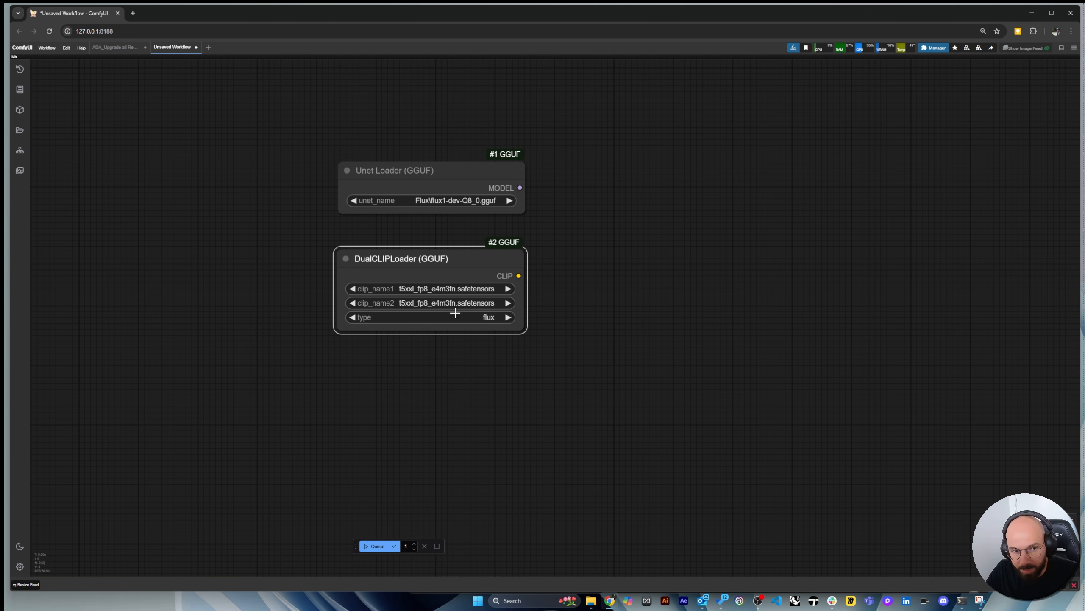
left_click(455, 304)
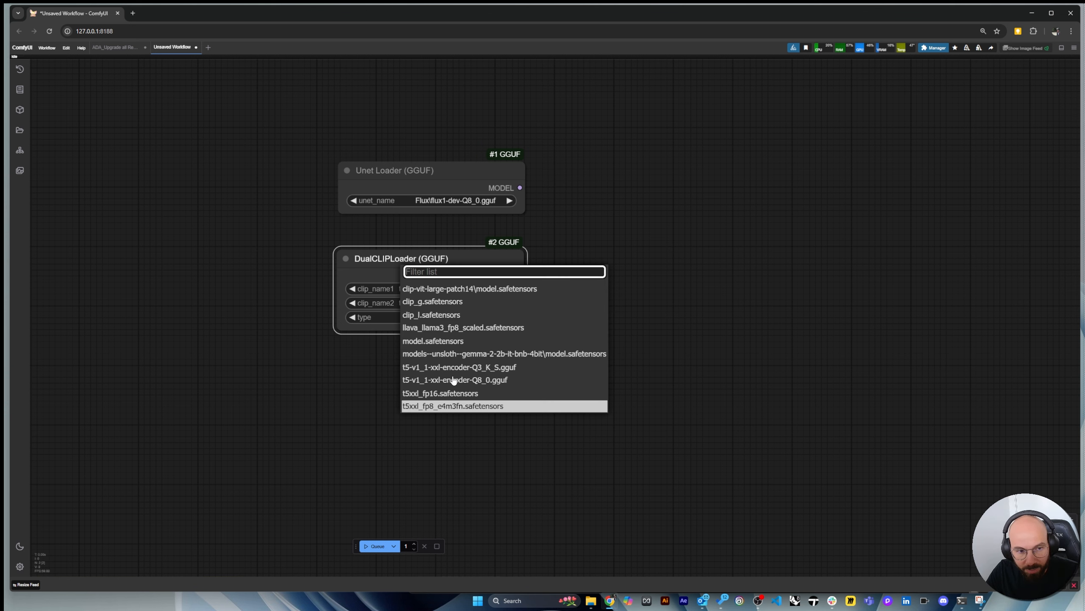
left_click(451, 315)
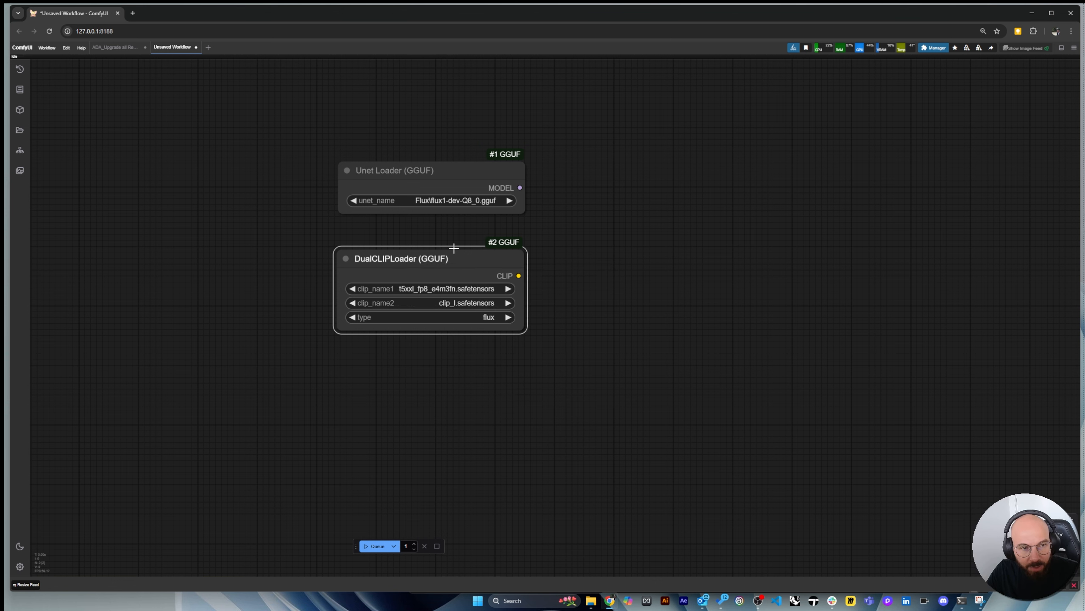
left_click_drag(438, 260, 441, 262)
scroll(477, 243, "down", 7)
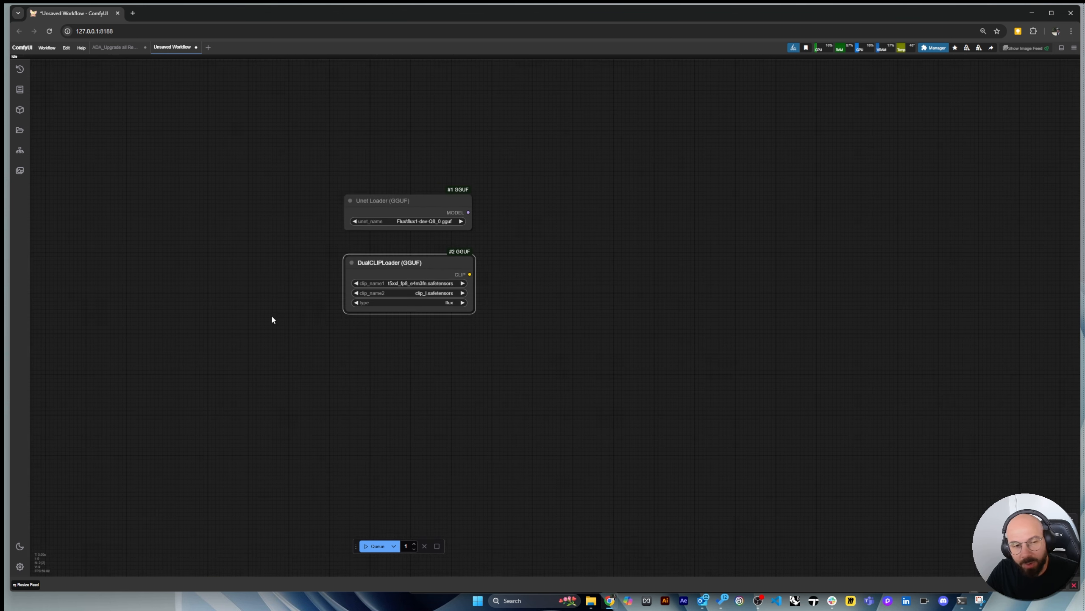
Add a Load LoRA node by searching for "load" and place it to the right of the two loader nodes
scroll(477, 262, "up", 2)
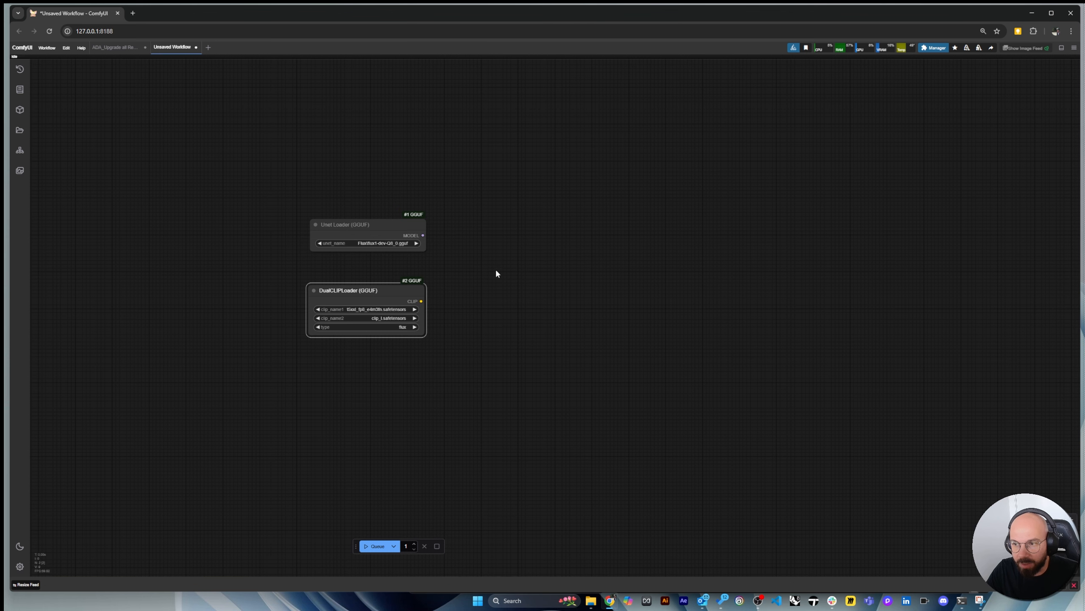
double_click(525, 272)
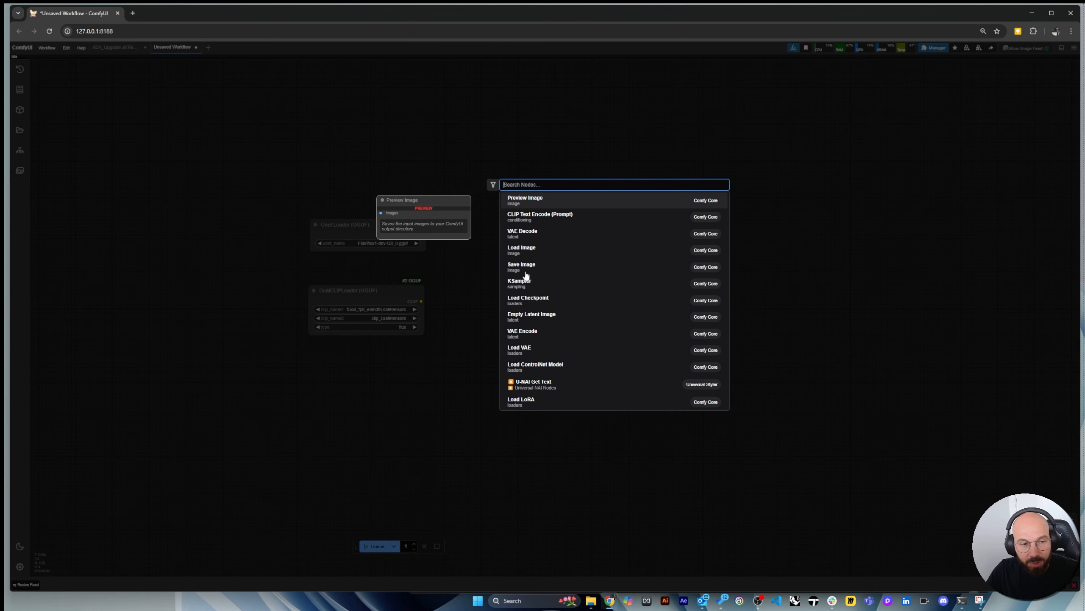
type("load")
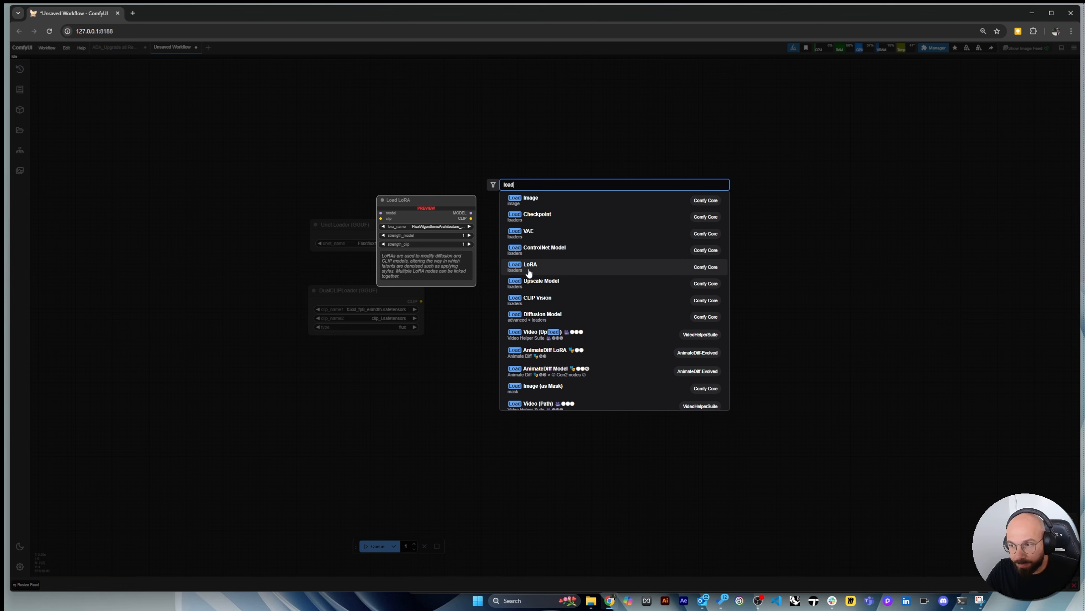
left_click(529, 271)
left_click_drag(558, 275, 542, 297)
scroll(493, 283, "up", 2)
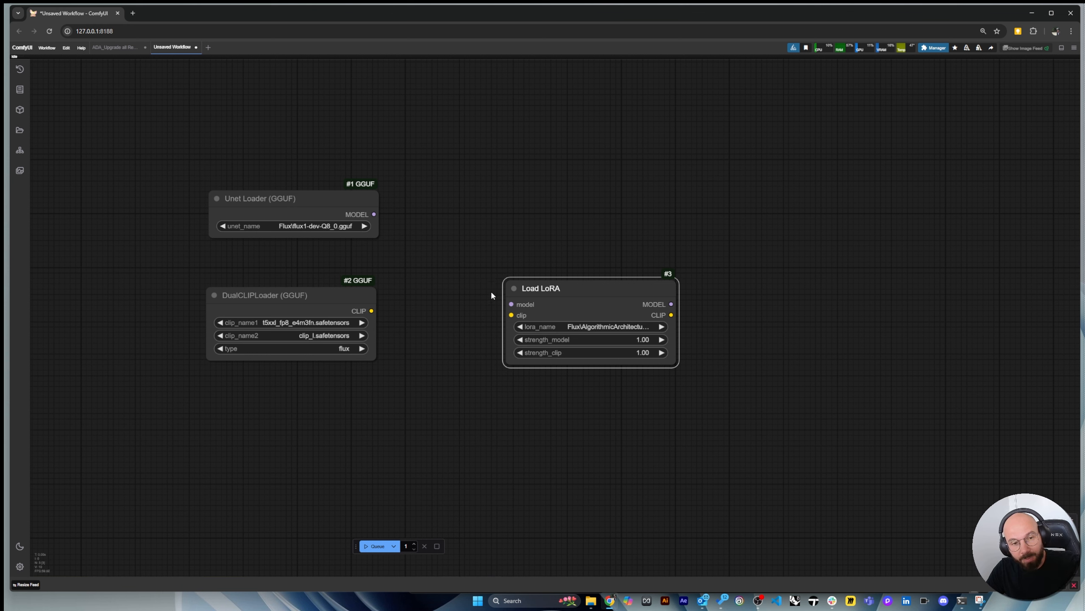
left_click_drag(560, 285, 562, 270)
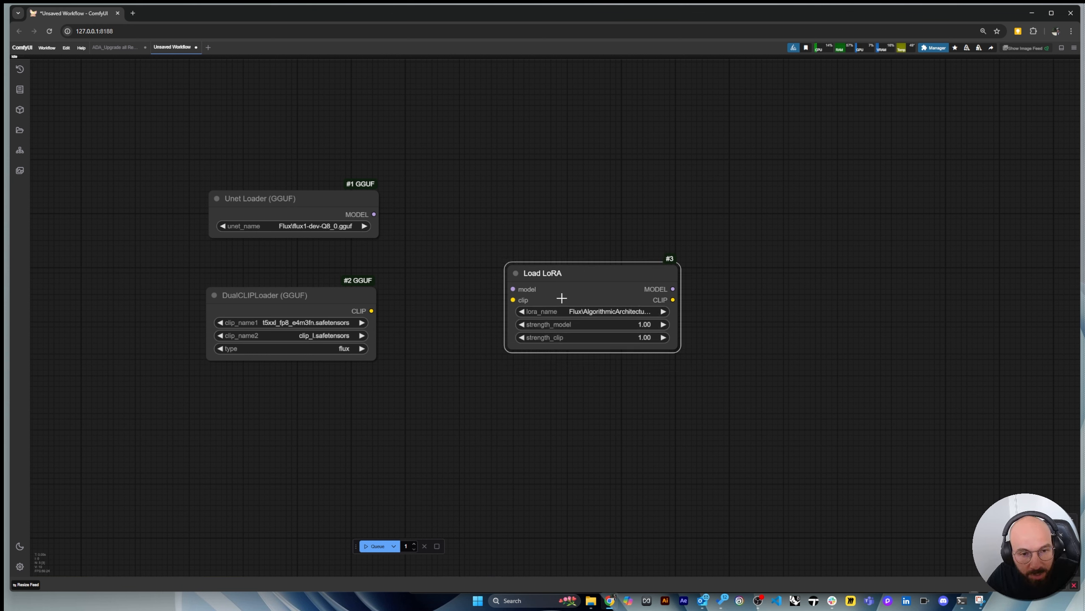
Set the Load LoRA node's lora_name to Flux\flux-realismLora.safetensors and its strength_model to 0.8
left_click(612, 311)
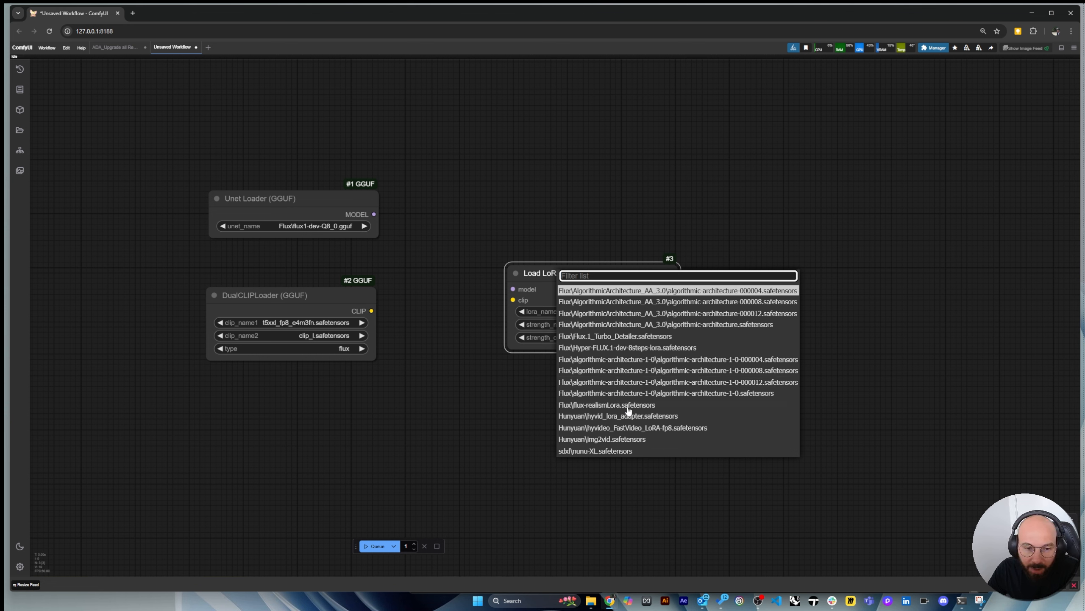
left_click(605, 406)
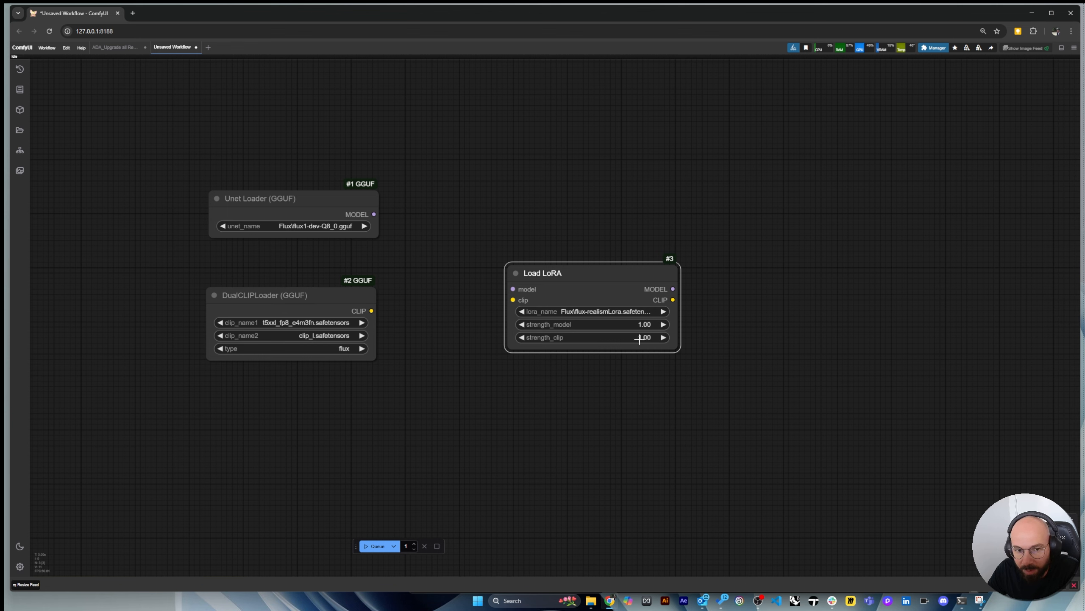
left_click(644, 325)
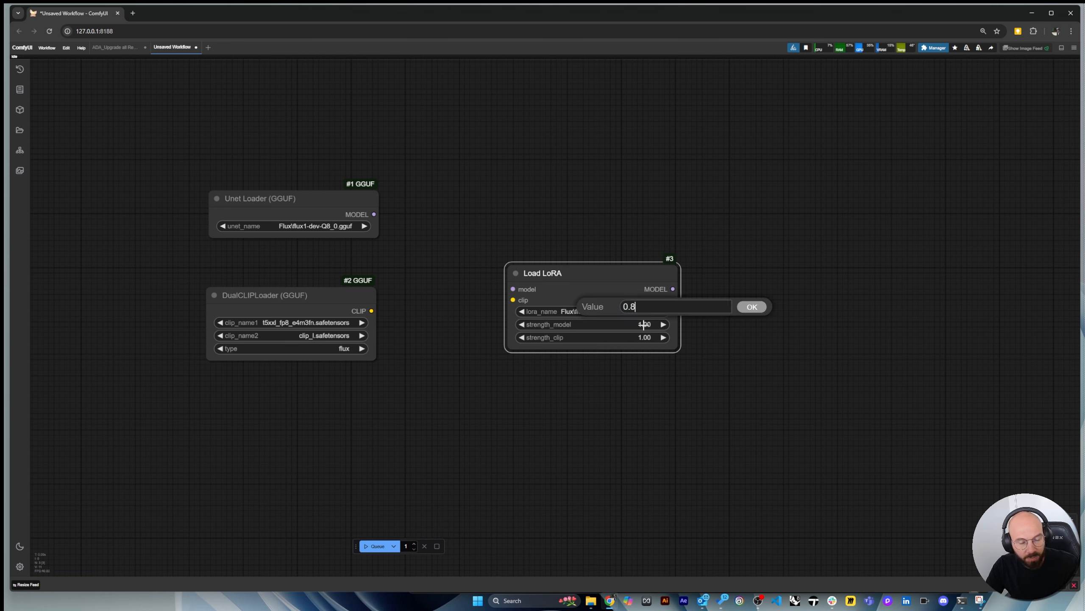
type("0.8")
key("Return")
Reposition the Load LoRA node and connect the Unet Loader's MODEL and the DualCLIPLoader's CLIP outputs to its model and clip inputs
left_click_drag(591, 276, 574, 283)
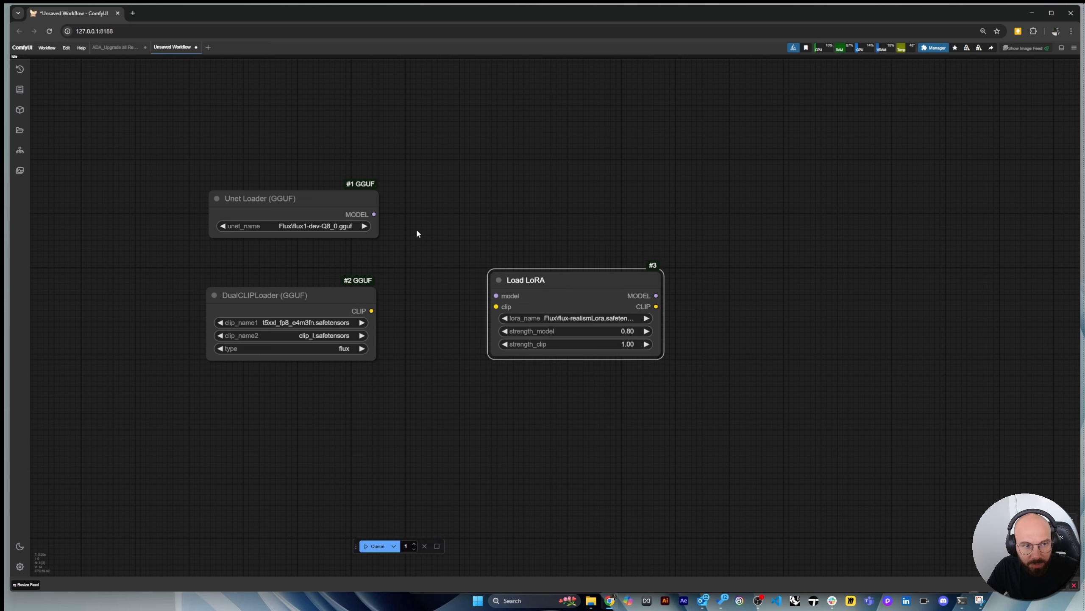
left_click_drag(374, 214, 496, 295)
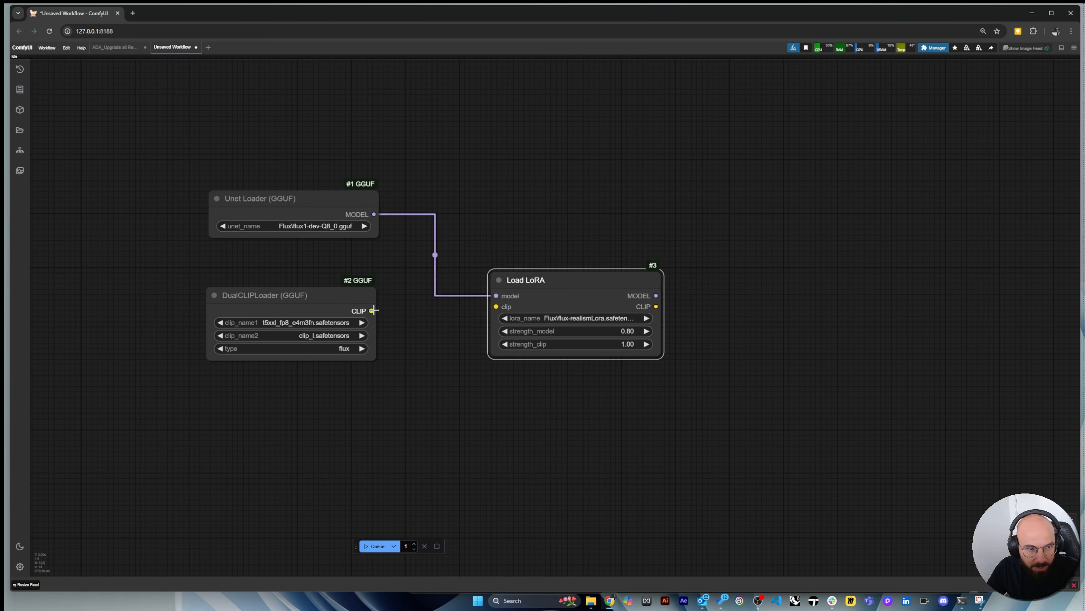
left_click_drag(372, 311, 572, 287)
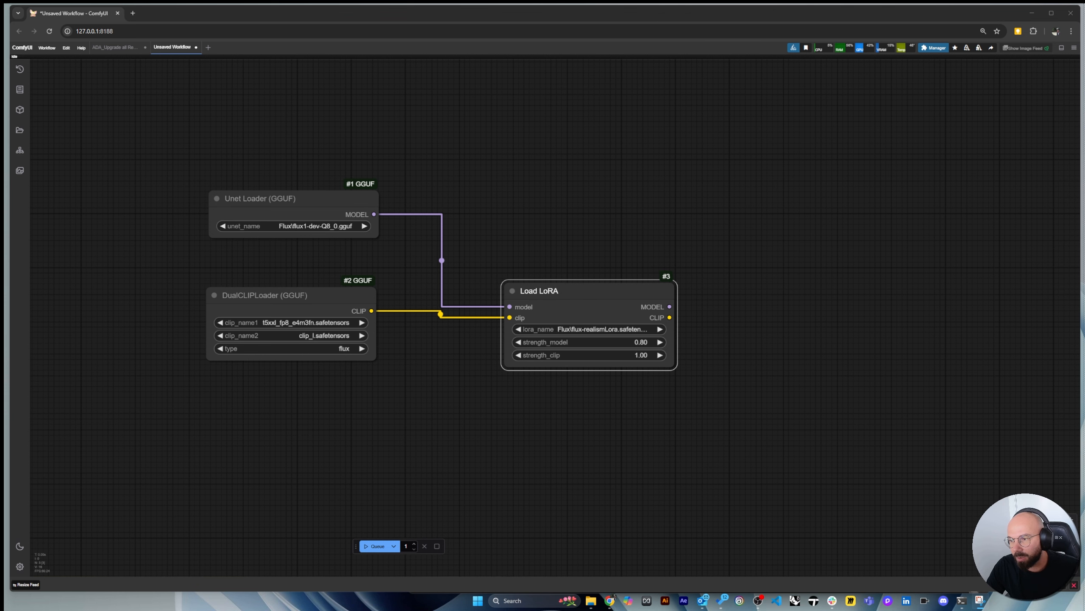
Add a ModelSamplingFlux node to the right of Load LoRA by searching for "model", and connect Load LoRA's MODEL output to it
double_click(816, 297)
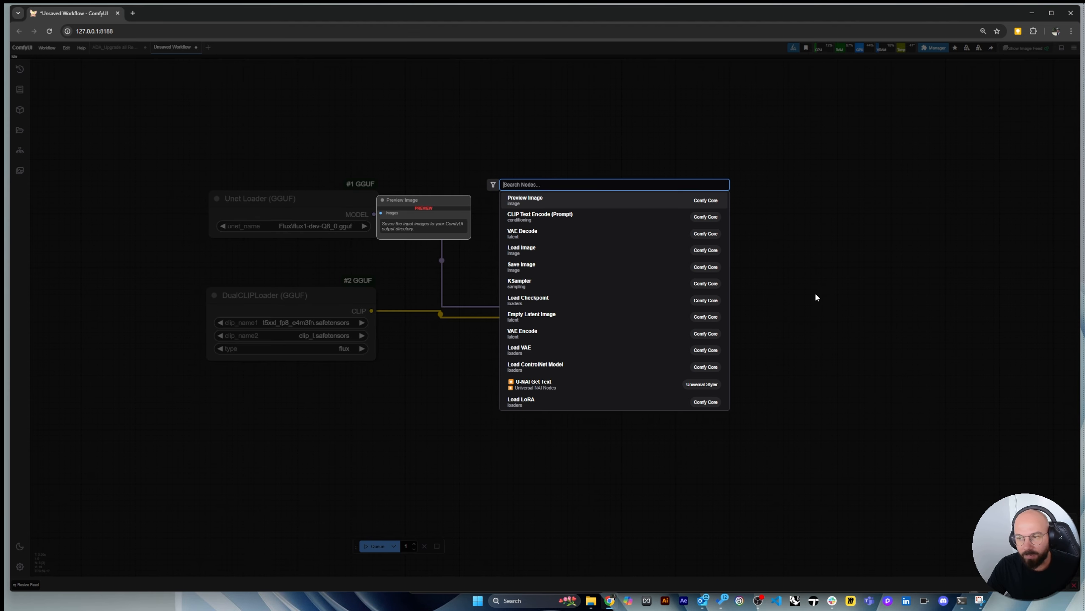
type("model")
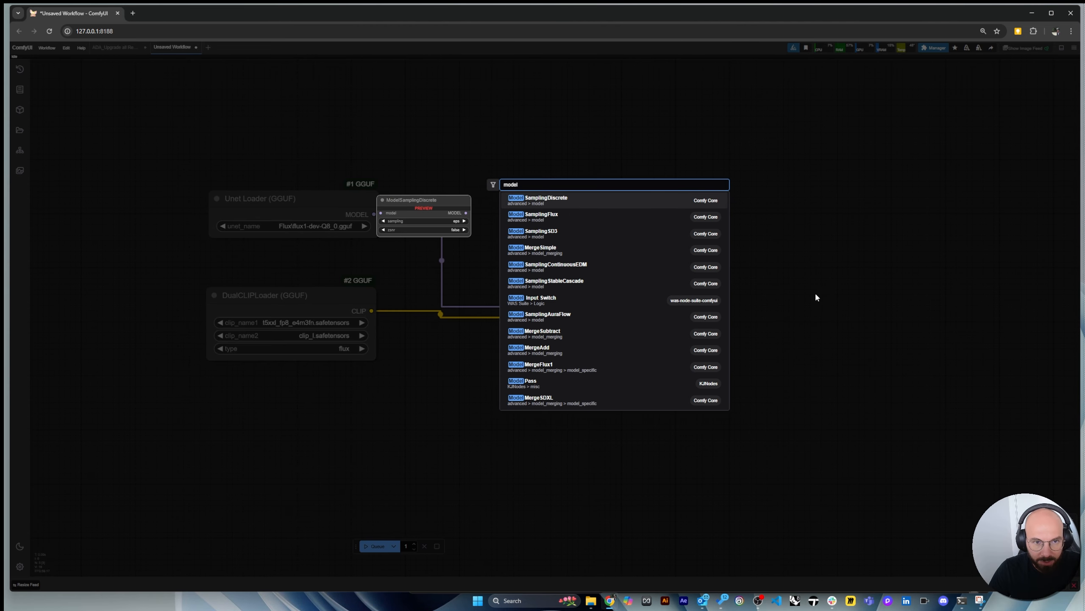
left_click(573, 220)
left_click_drag(669, 307, 827, 298)
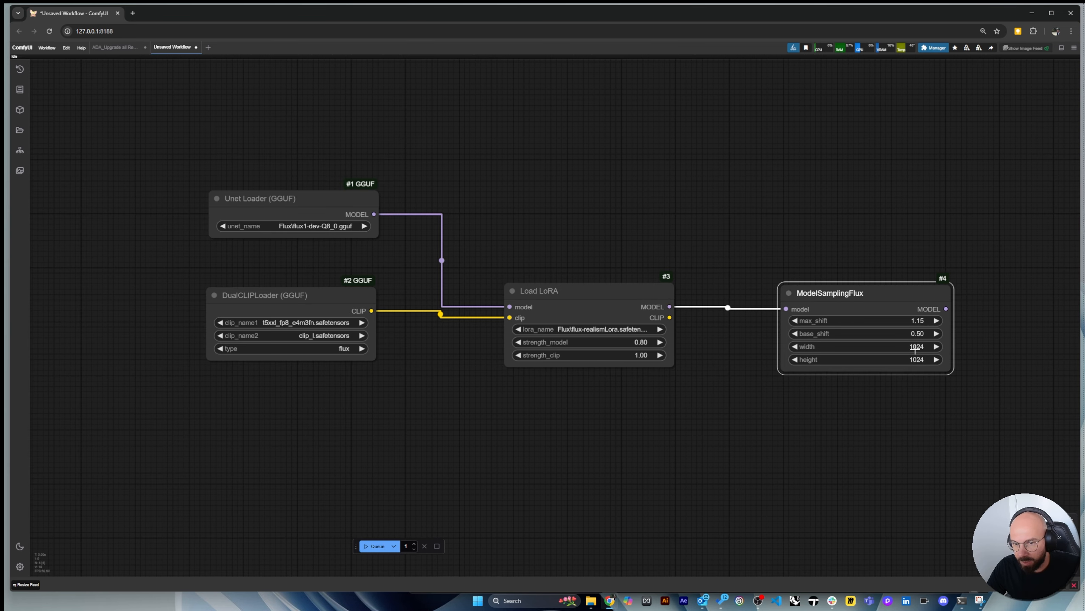
Reposition the ModelSamplingFlux node beside Load LoRA and move the Load LoRA node slightly upward to free space below it
left_click_drag(903, 297, 899, 291)
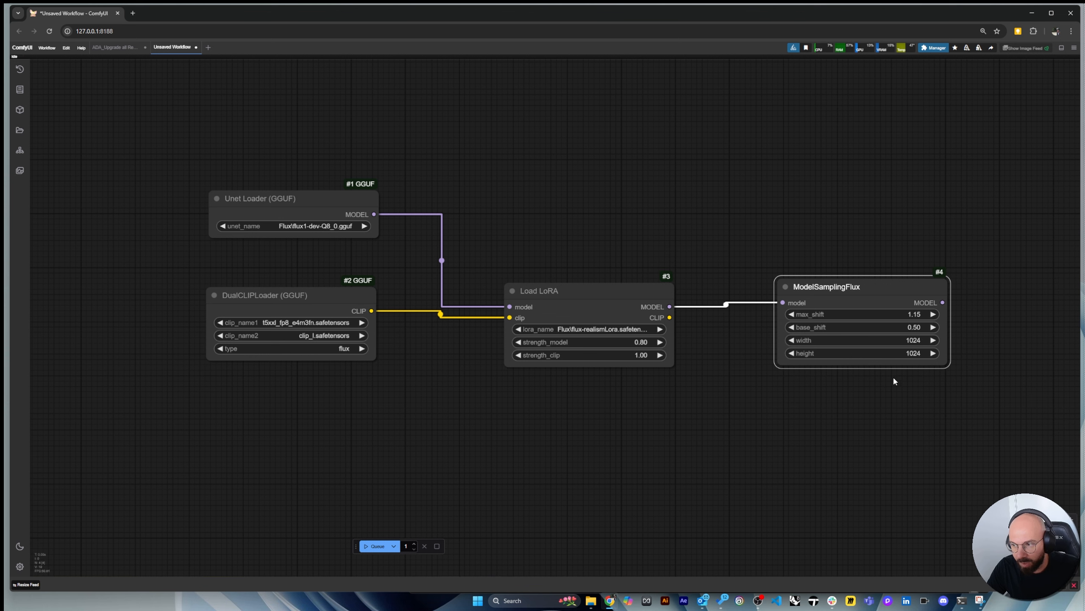
scroll(910, 342, "down", 2)
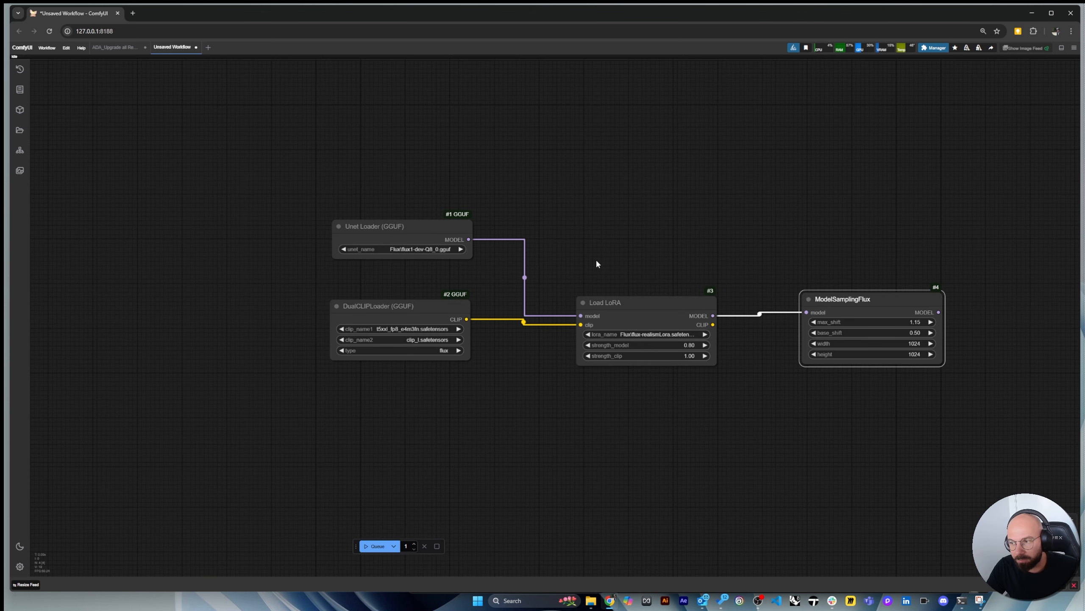
scroll(597, 263, "down", 1)
left_click_drag(858, 291, 848, 295)
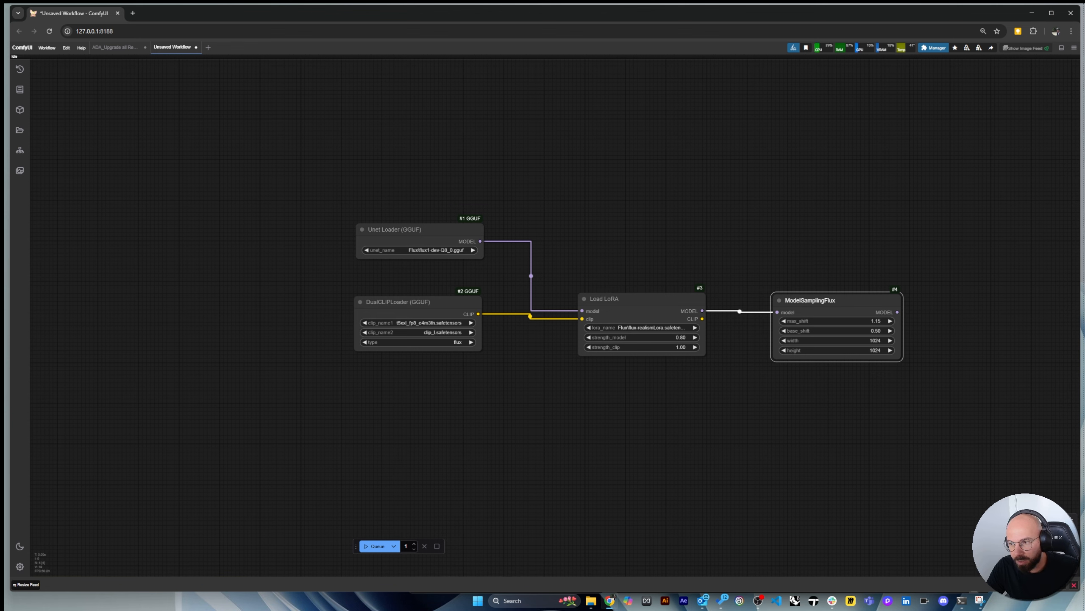
left_click_drag(618, 306, 621, 295)
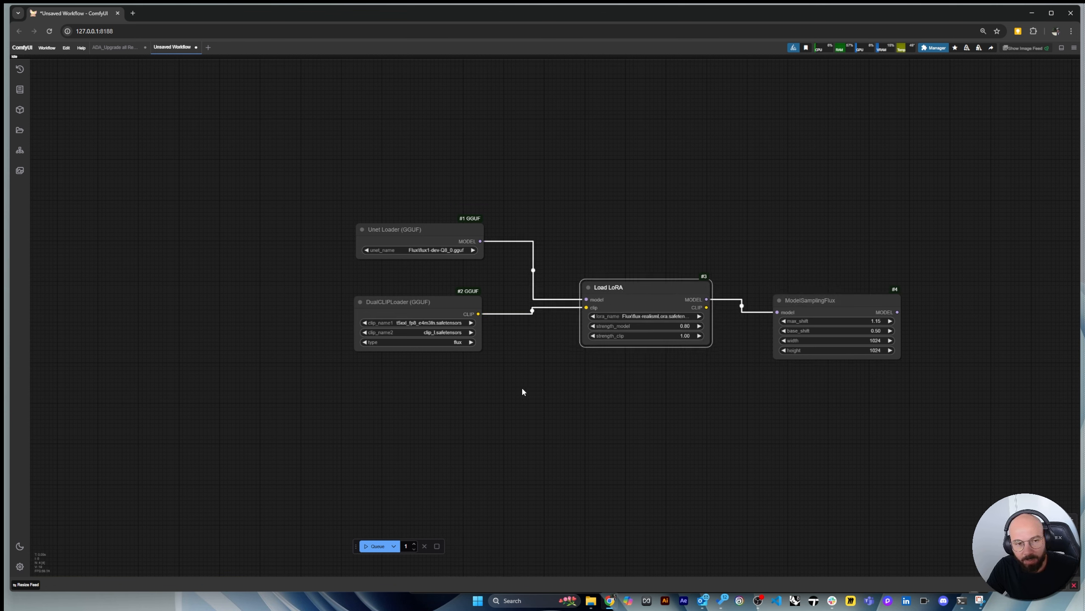
Add a CLIP Text Encode (Prompt) node below Load LoRA and connect the DualCLIPLoader's CLIP output to its clip input
double_click(646, 417)
type("clip")
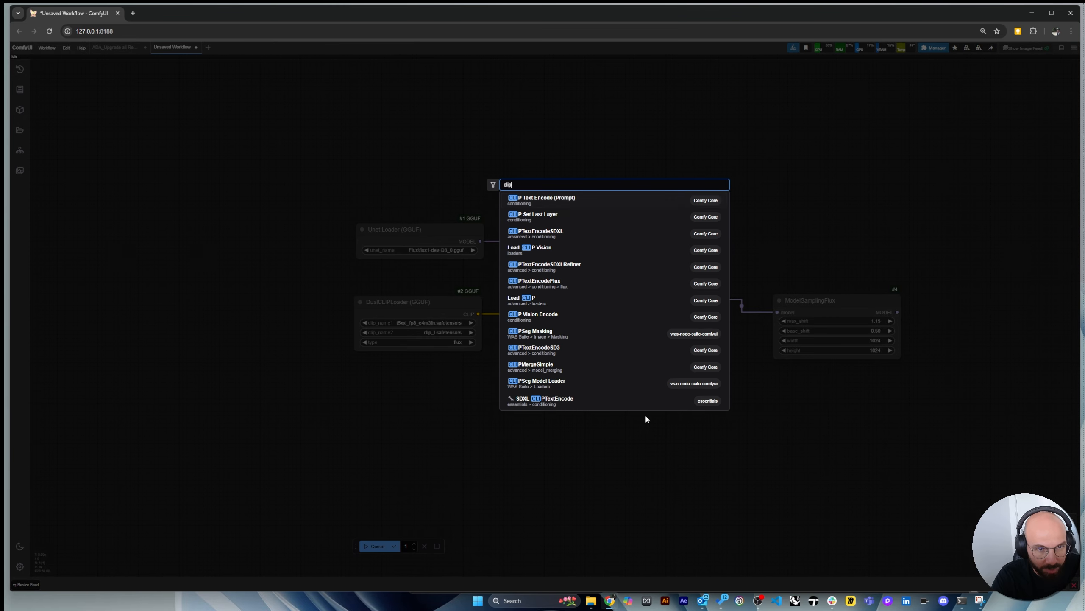
left_click(534, 203)
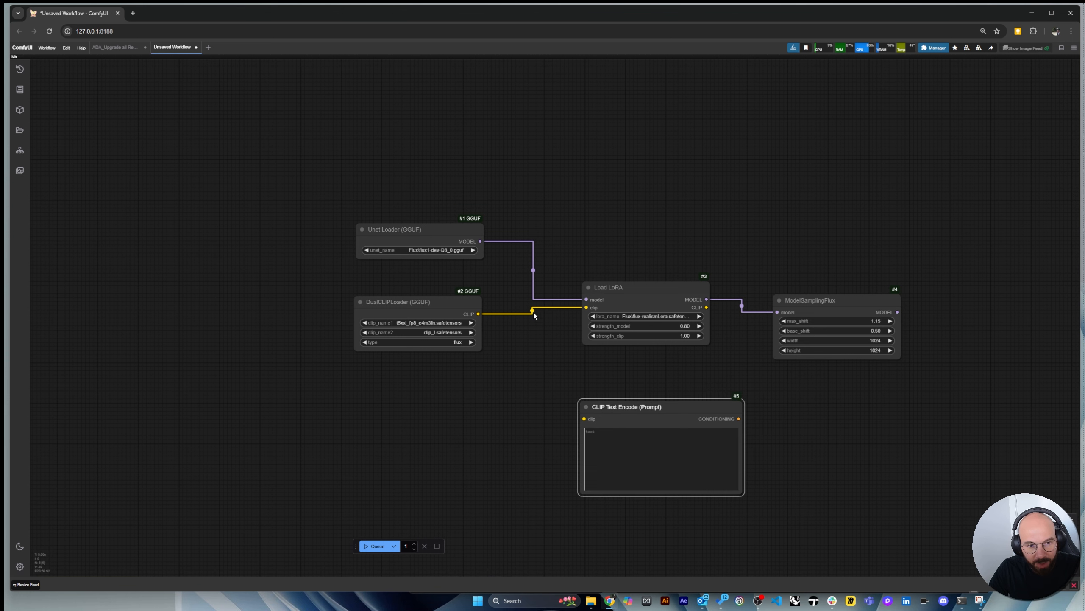
left_click_drag(478, 314, 583, 419)
Rename the text encode node to "CLIP Text Encode (Prompt) Positive" and nudge it slightly upward
scroll(617, 406, "up", 3)
right_click(646, 394)
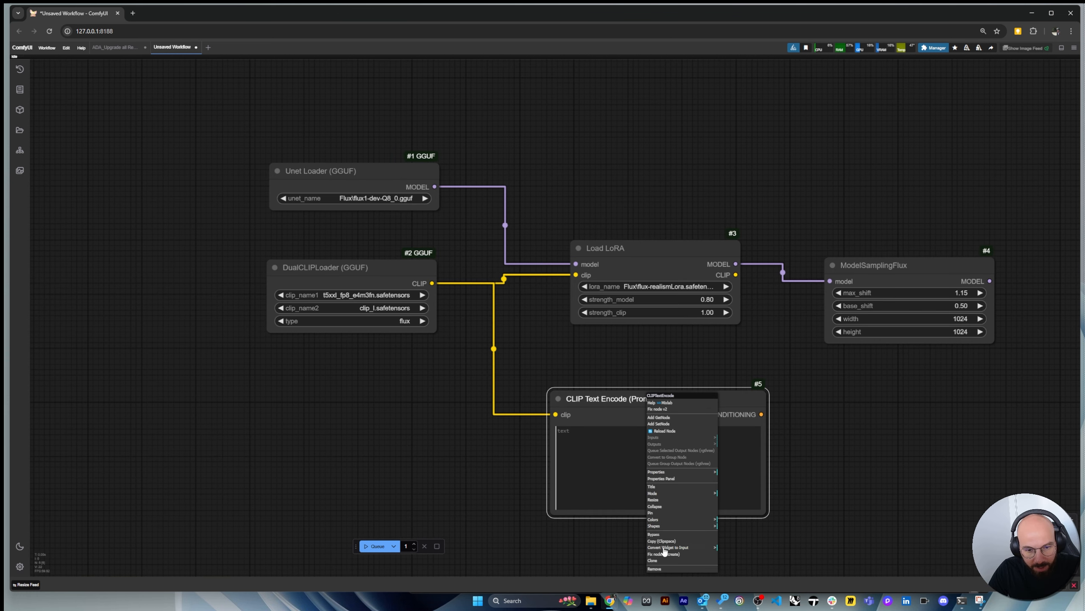
left_click(661, 487)
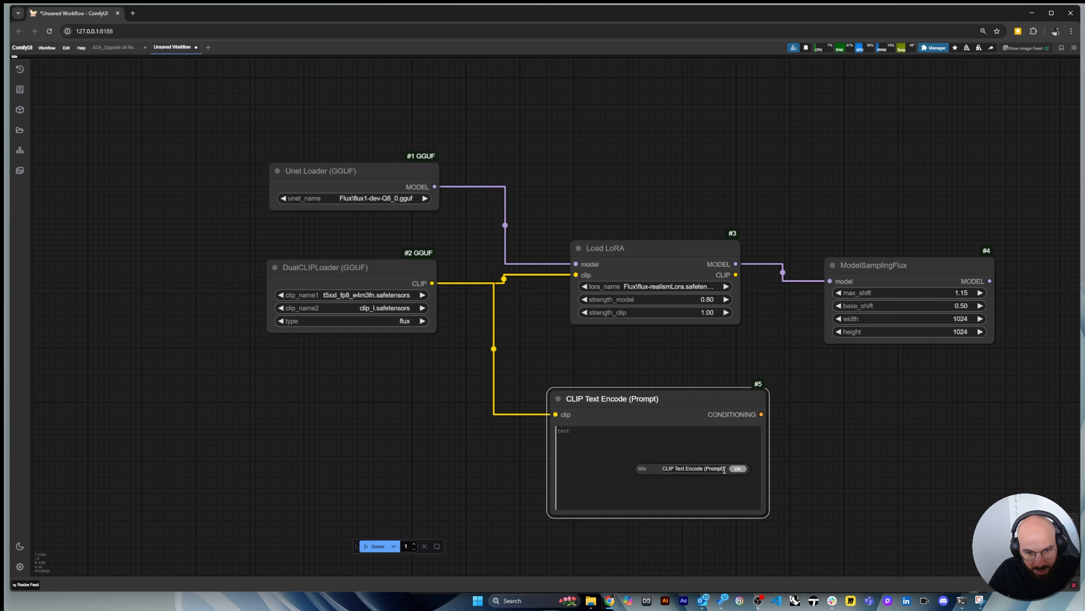
type("Positive")
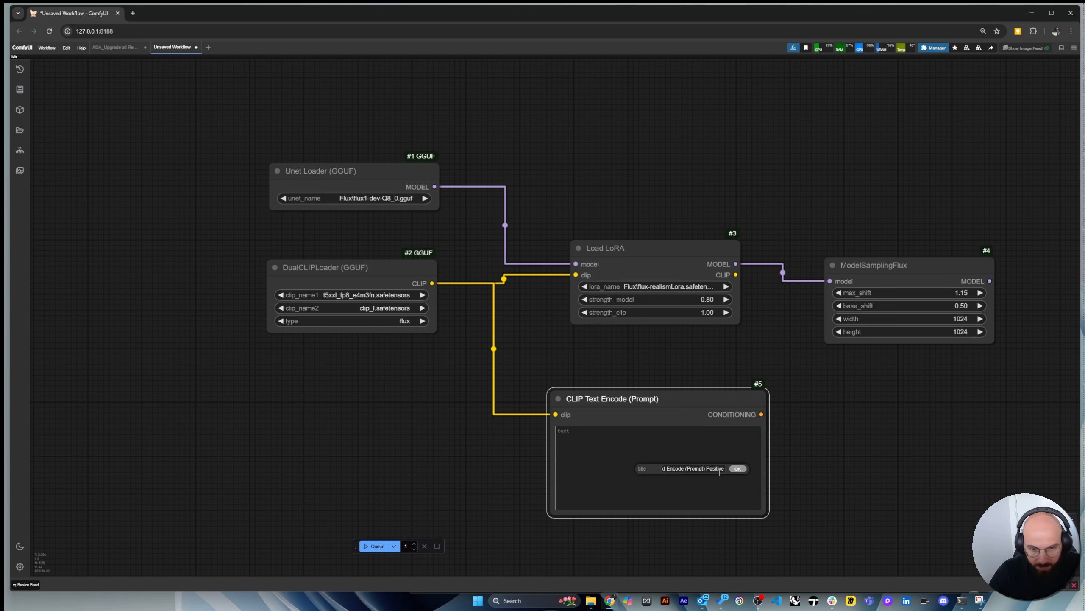
left_click(738, 470)
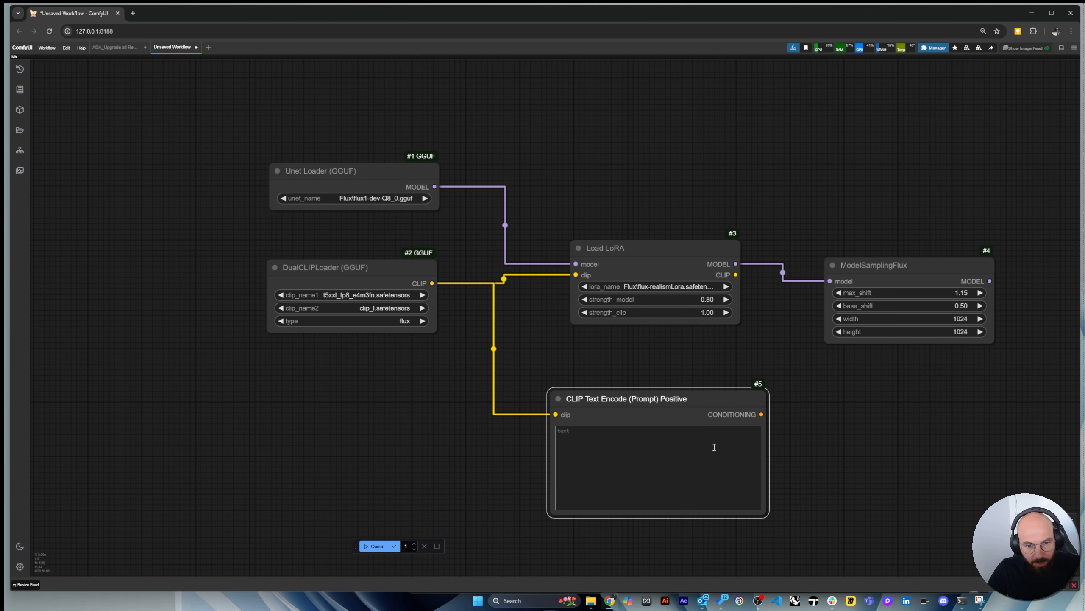
right_click(676, 402)
left_click(616, 405)
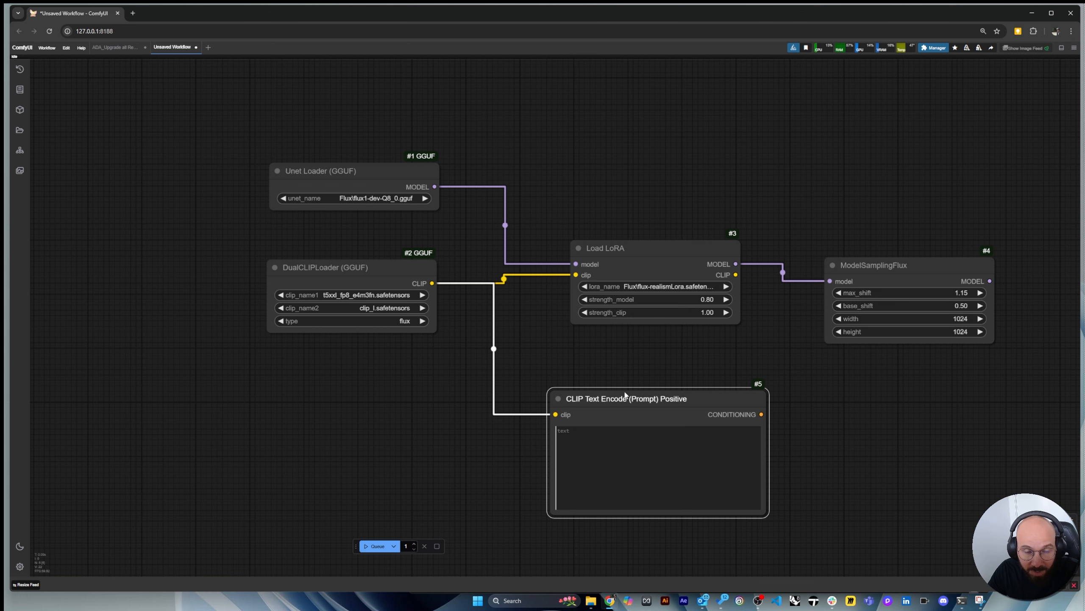
left_click_drag(625, 394, 628, 389)
double_click(672, 156)
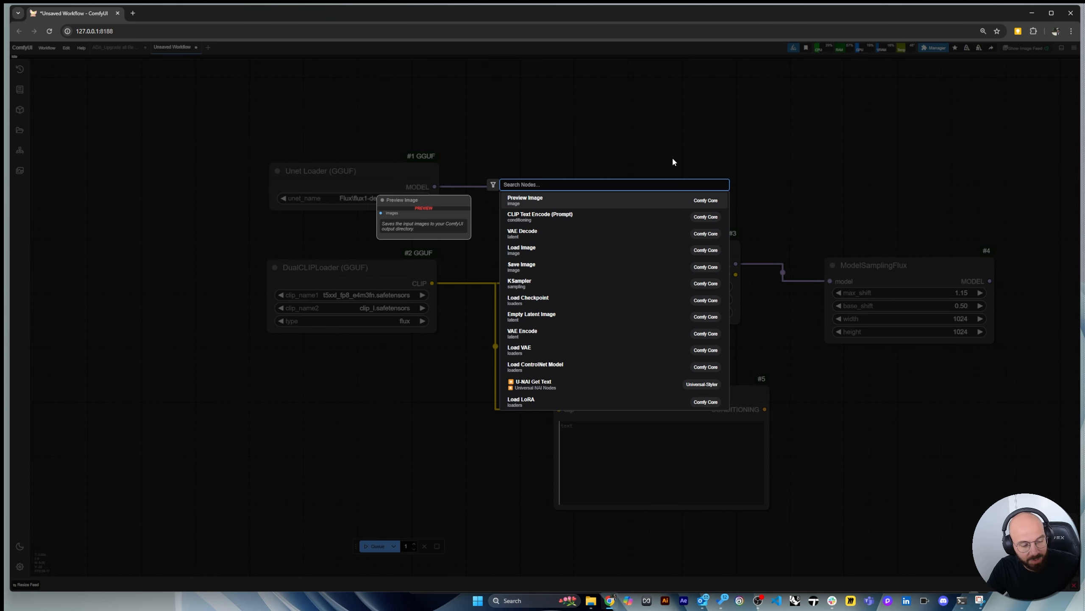
type("p")
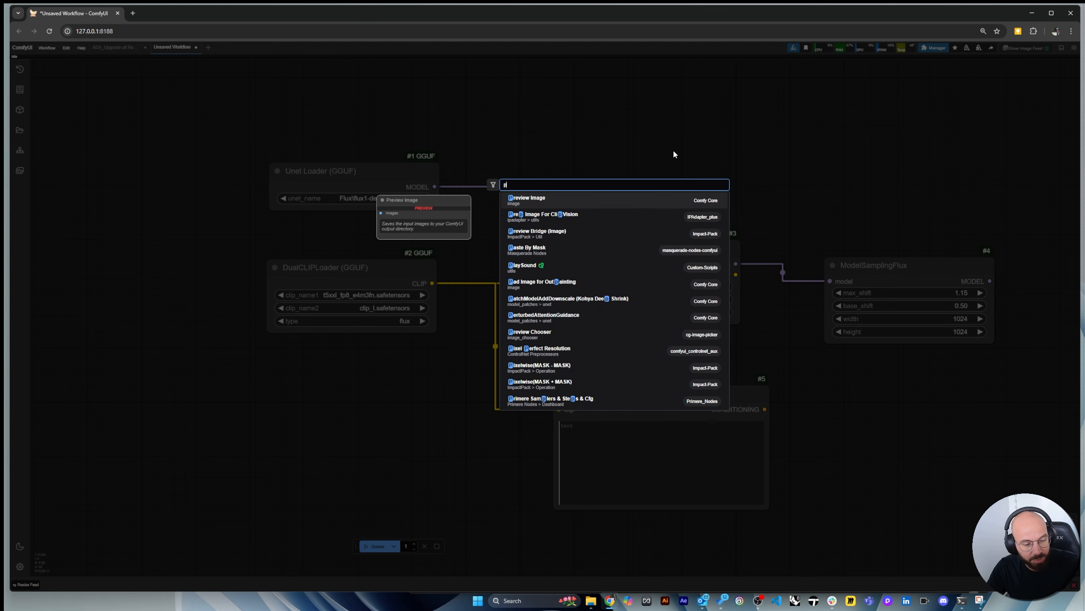
type("os")
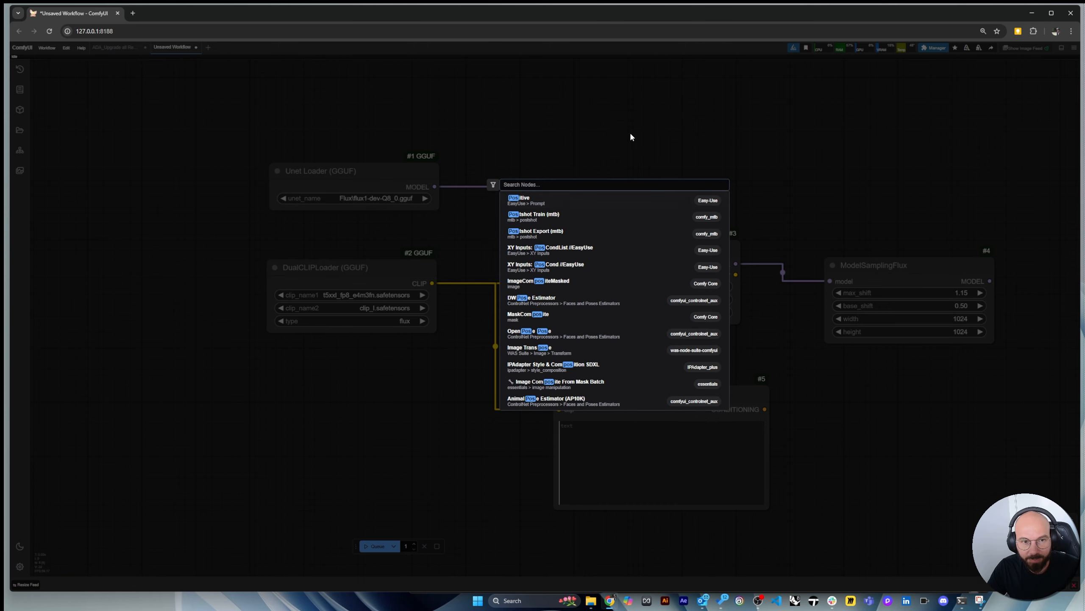
left_click(629, 132)
Move the positive prompt node closer below Load LoRA and set its node color to green
left_click_drag(605, 417, 606, 409)
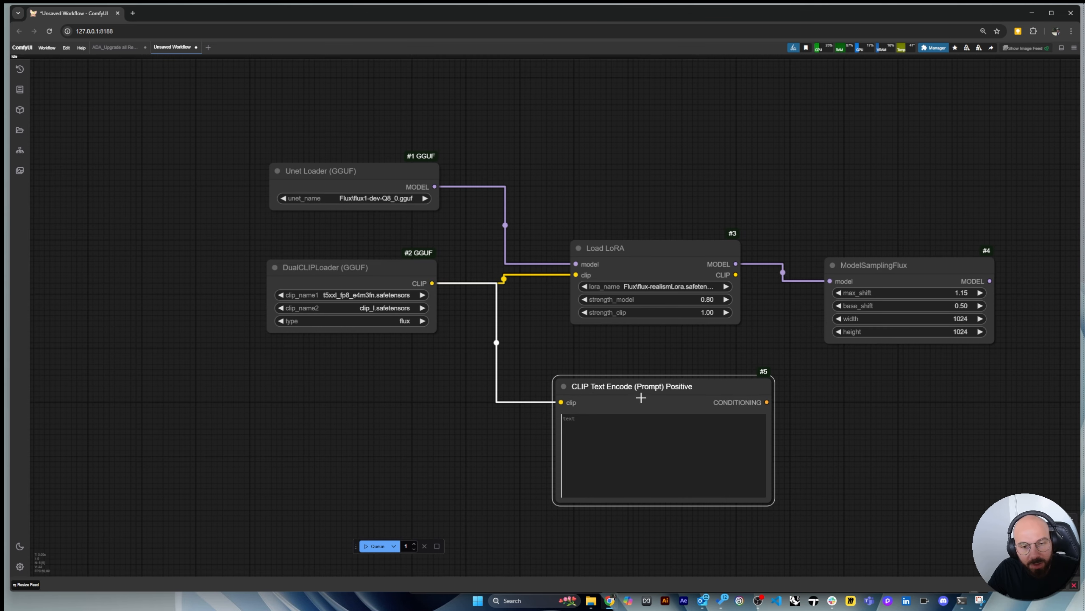
right_click(611, 388)
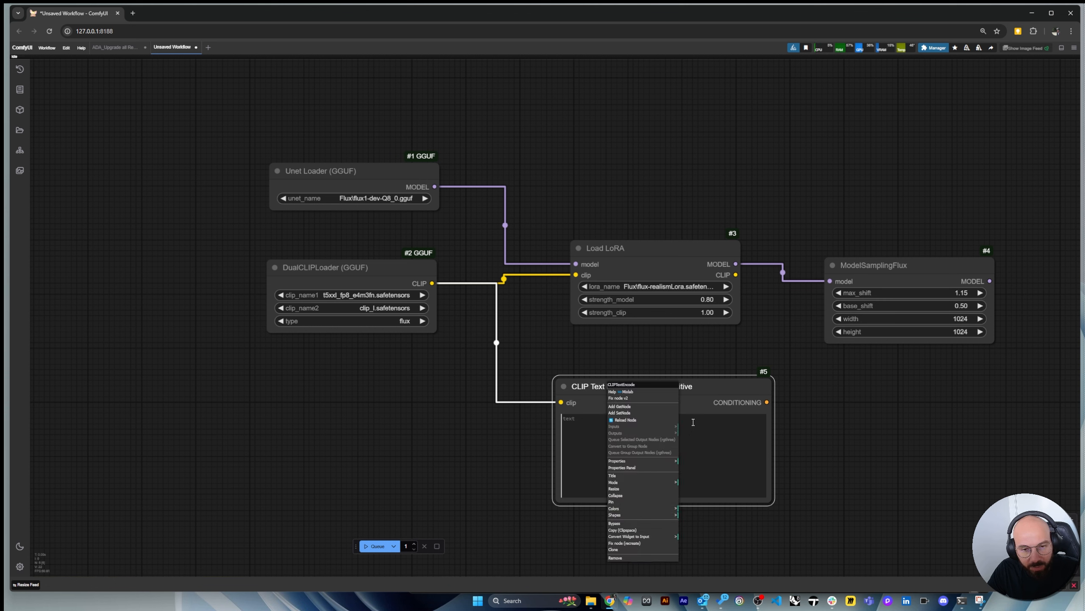
left_click_drag(651, 376, 660, 367)
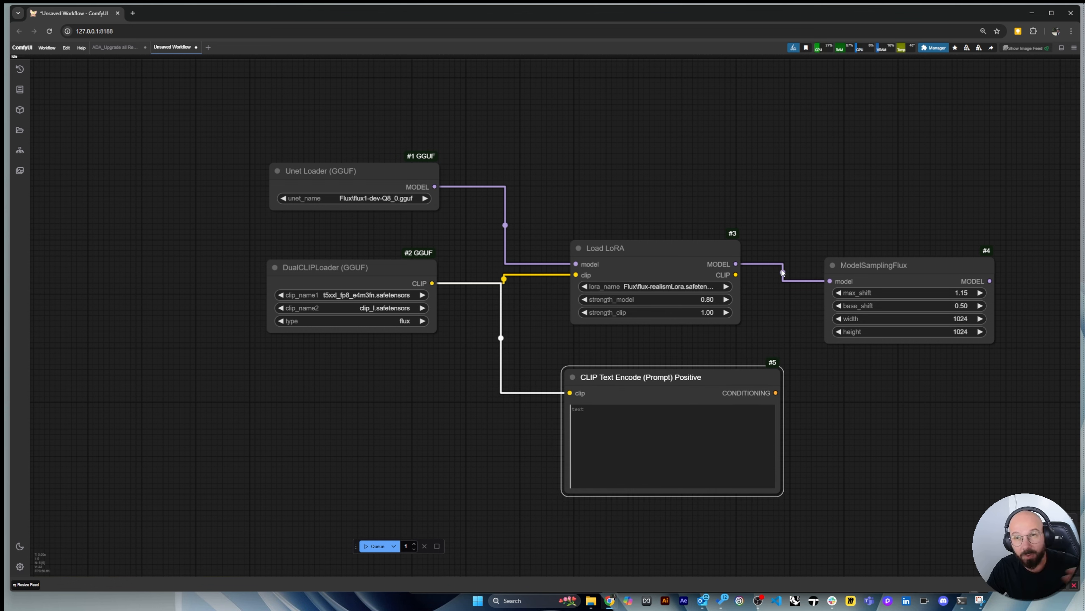
right_click(675, 376)
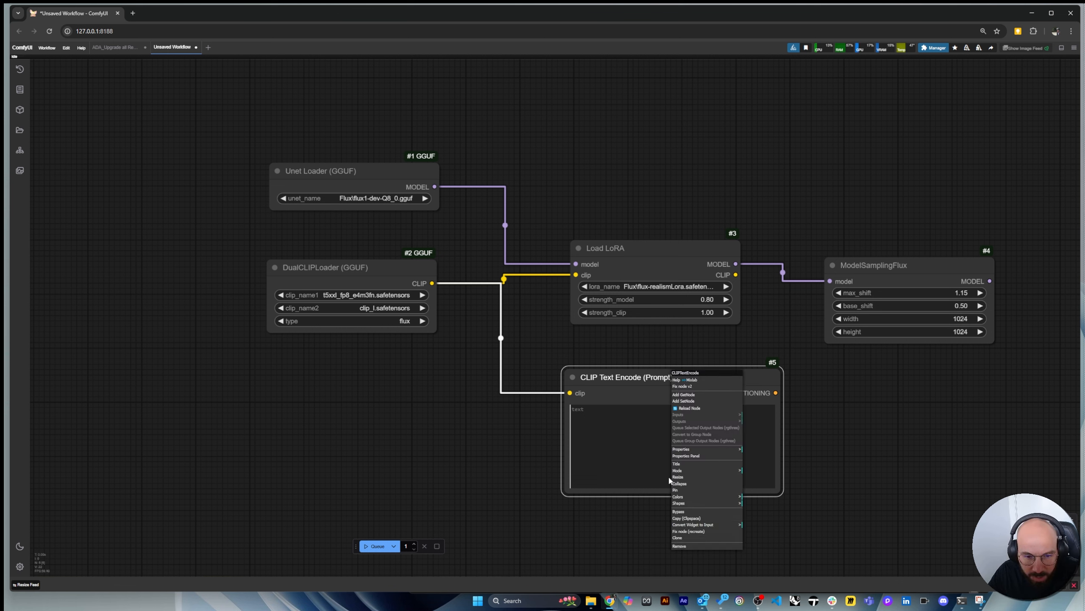
left_click(689, 497)
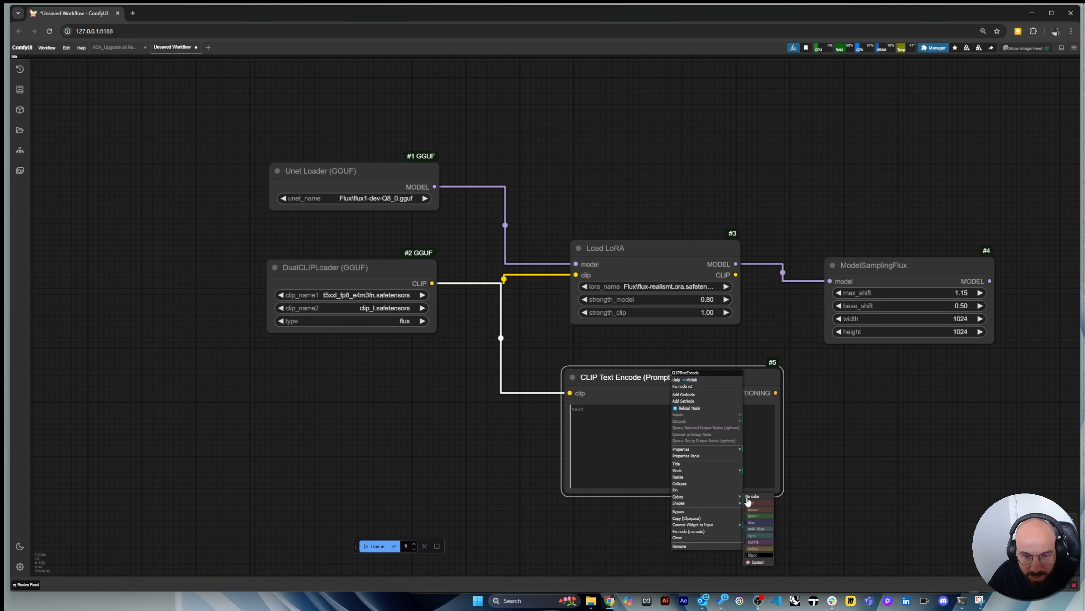
left_click(755, 519)
left_click_drag(707, 379, 703, 372)
scroll(719, 169, "down", 2)
left_click(632, 507)
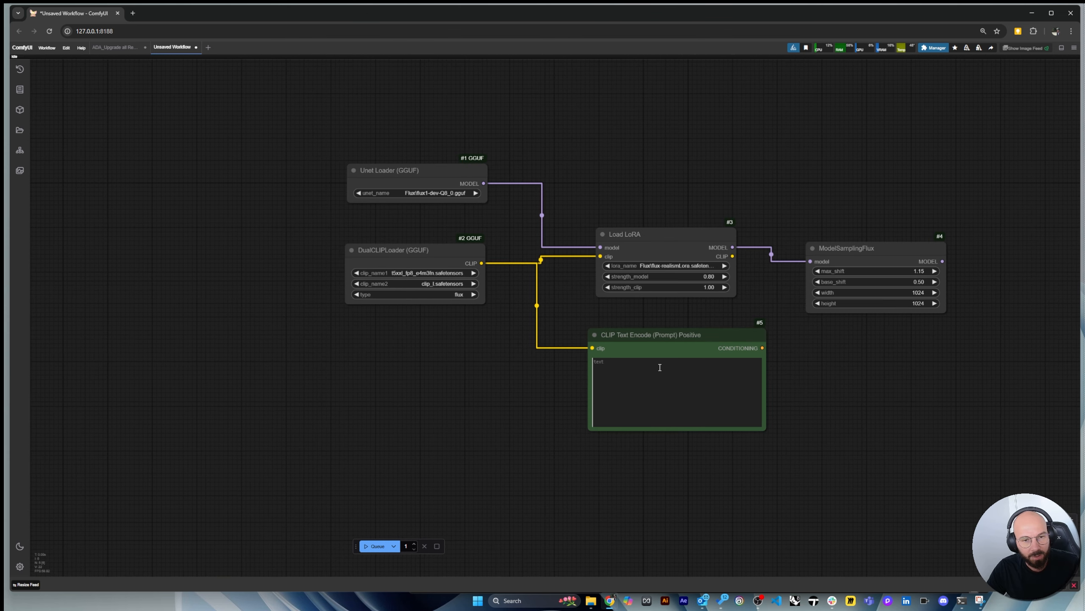
Add a second CLIP Text Encode (Prompt) node below the positive one and connect the DualCLIPLoader's CLIP output to its clip input
left_click_drag(656, 338, 650, 325)
double_click(653, 486)
type("clip")
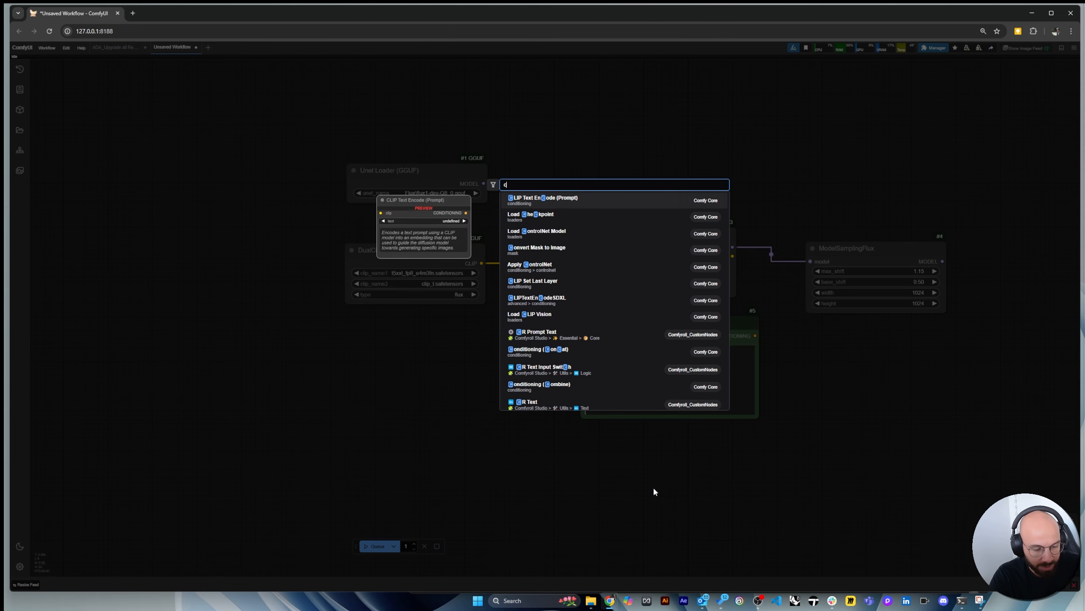
left_click(569, 201)
left_click_drag(695, 476, 615, 440)
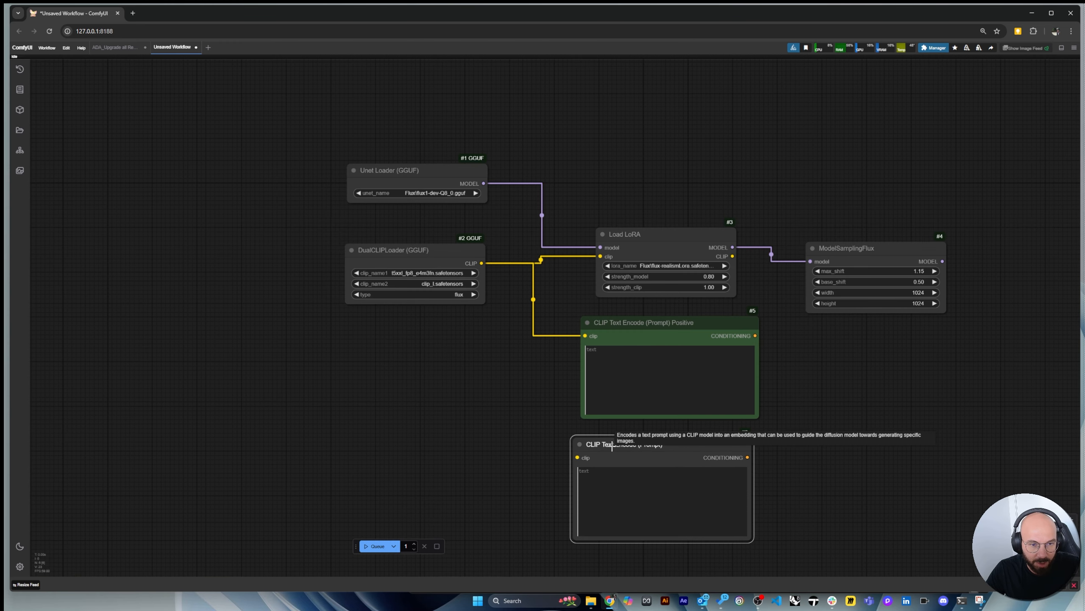
left_click_drag(483, 263, 643, 451)
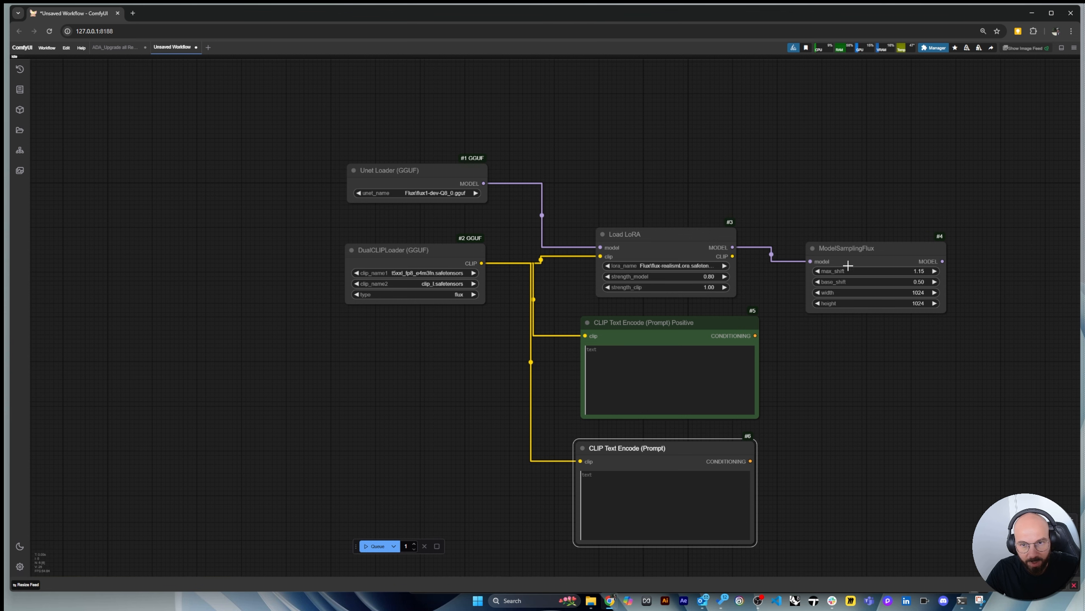
Line up the ModelSamplingFlux node with Load LoRA and adjust the positions of the two CLIP Text Encode nodes
left_click_drag(850, 252, 860, 237)
left_click_drag(735, 318, 731, 318)
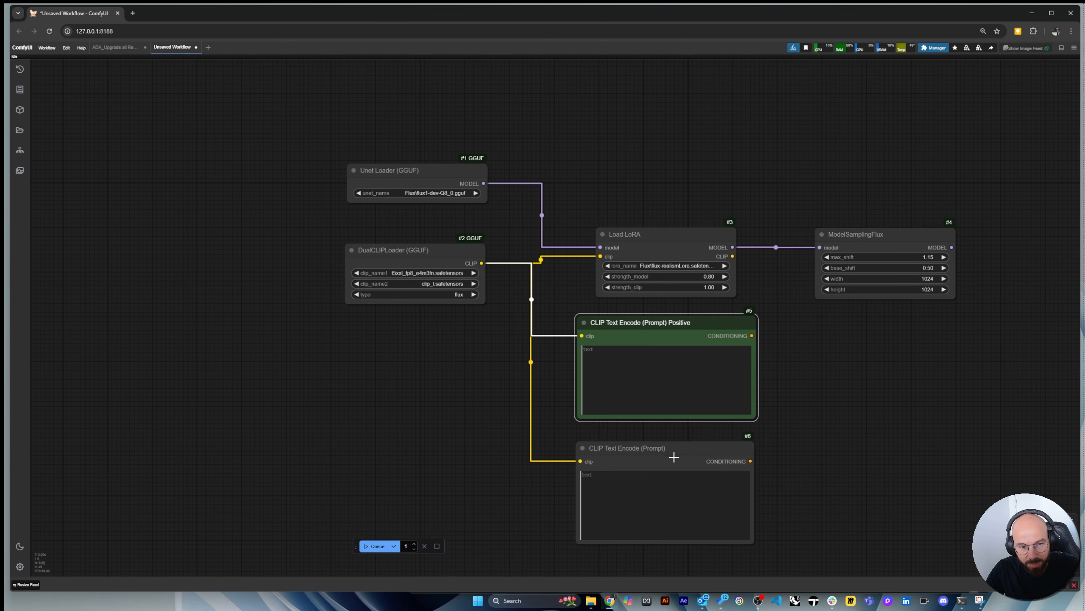
left_click_drag(673, 457, 671, 455)
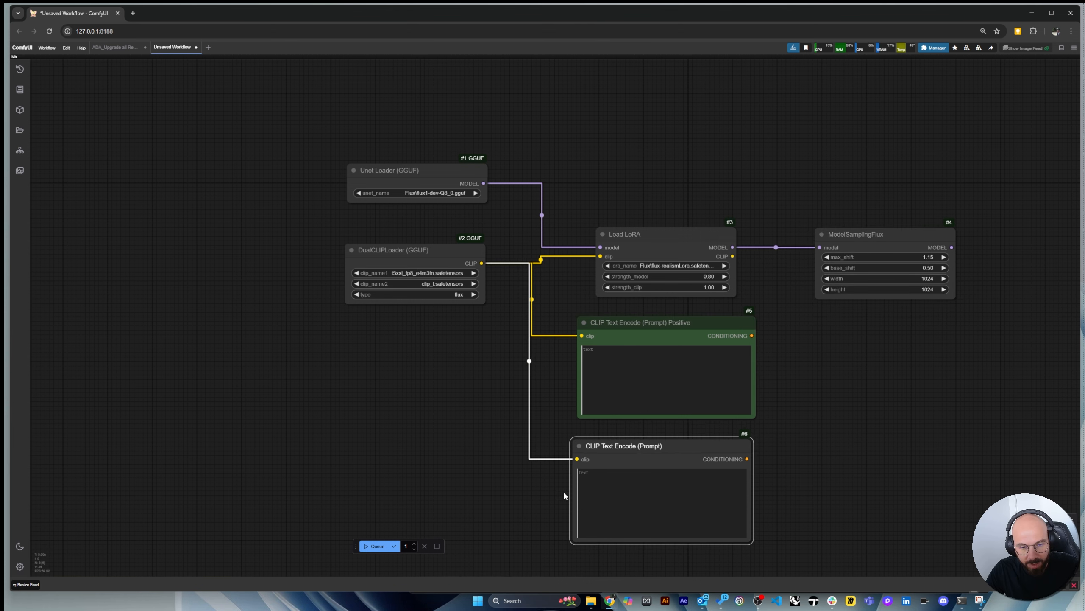
left_click(597, 478)
left_click_drag(790, 491, 780, 491)
left_click(884, 470)
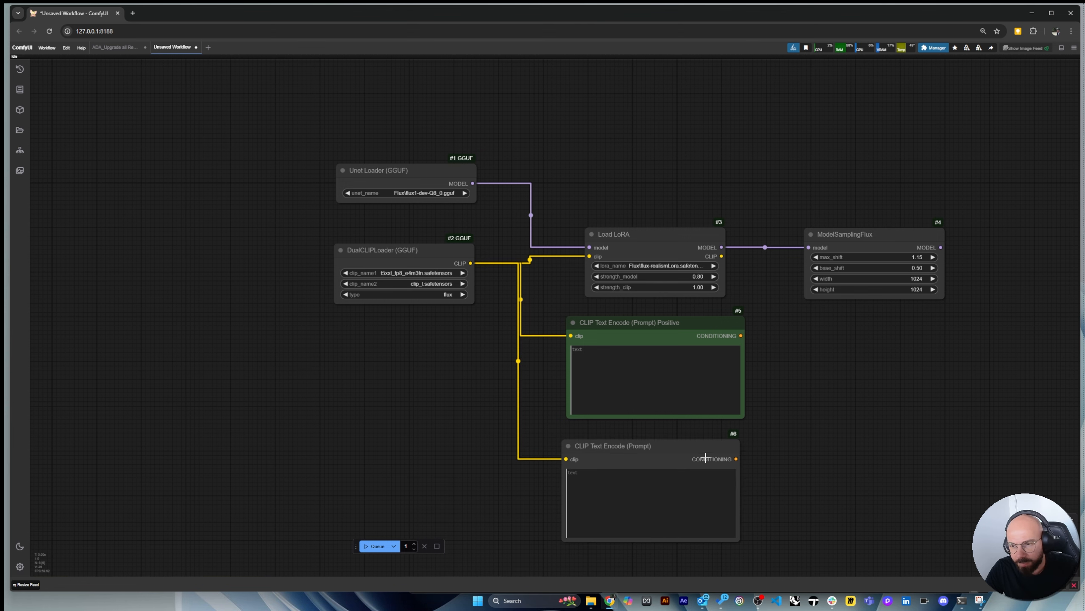
Add a SamplerCustomAdvanced node to the right of ModelSamplingFlux by searching for "sampler"
double_click(812, 274)
type("sampler")
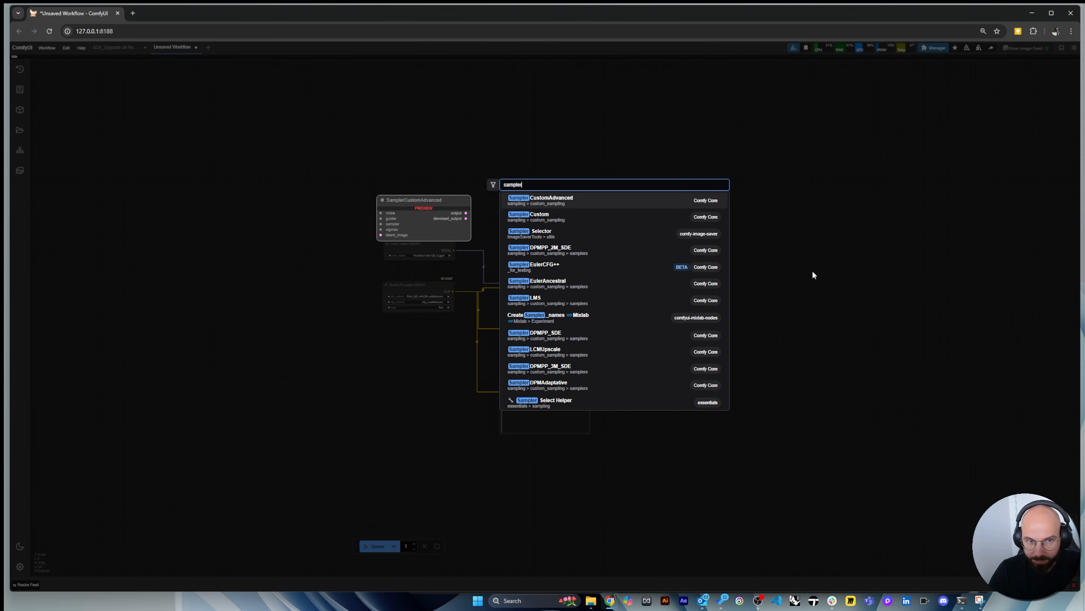
left_click(591, 205)
left_click_drag(910, 231, 840, 246)
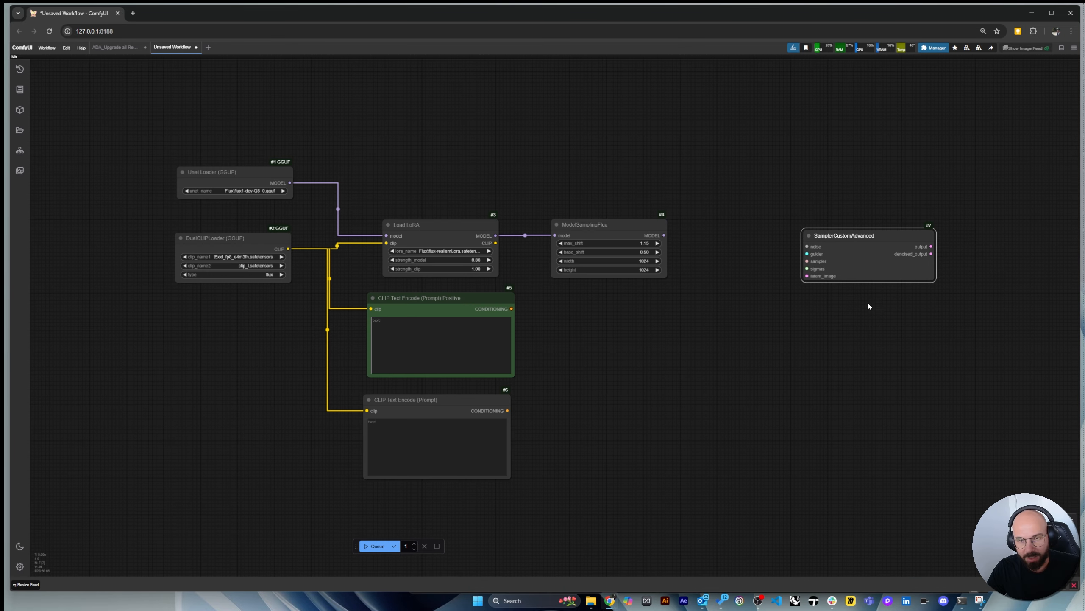
Move the SamplerCustomAdvanced node farther right to leave a wide gap between it and ModelSamplingFlux
scroll(867, 304, "down", 1)
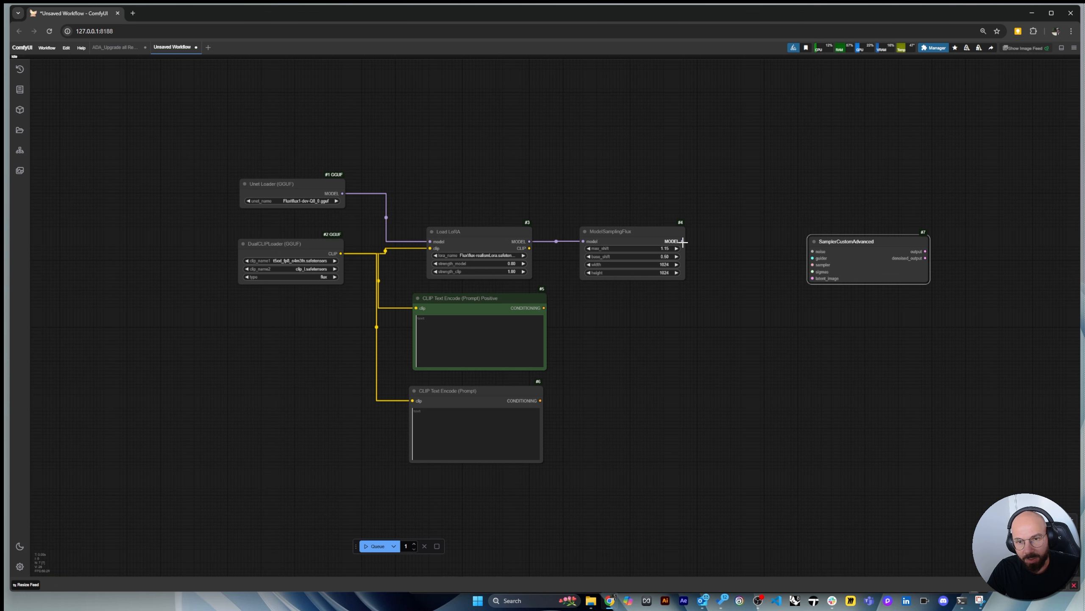
left_click_drag(683, 242, 803, 274)
left_click_drag(876, 241, 959, 232)
scroll(773, 214, "up", 2)
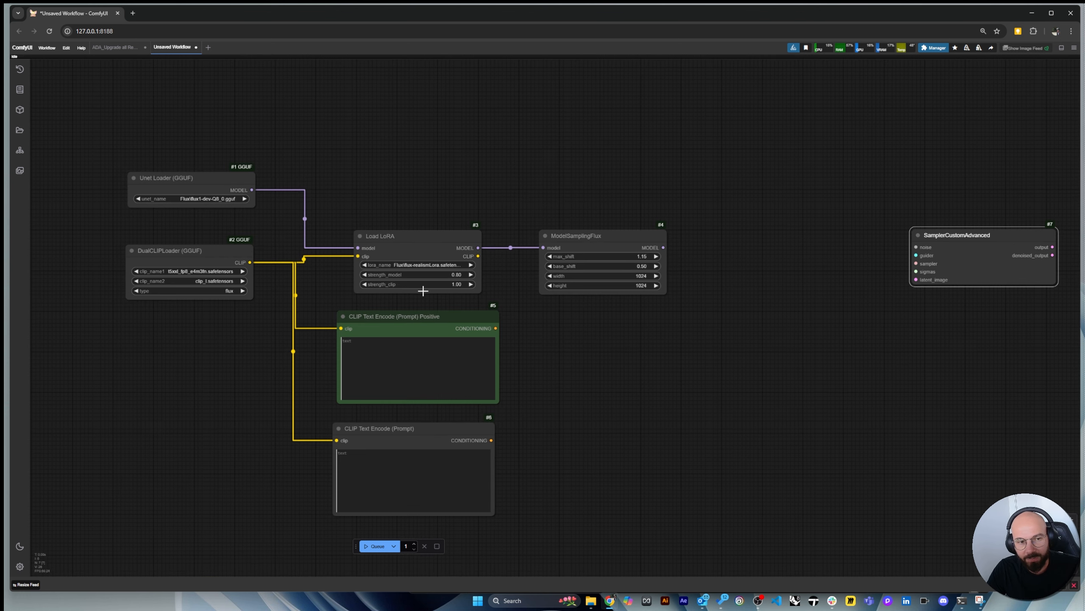
scroll(423, 290, "down", 2)
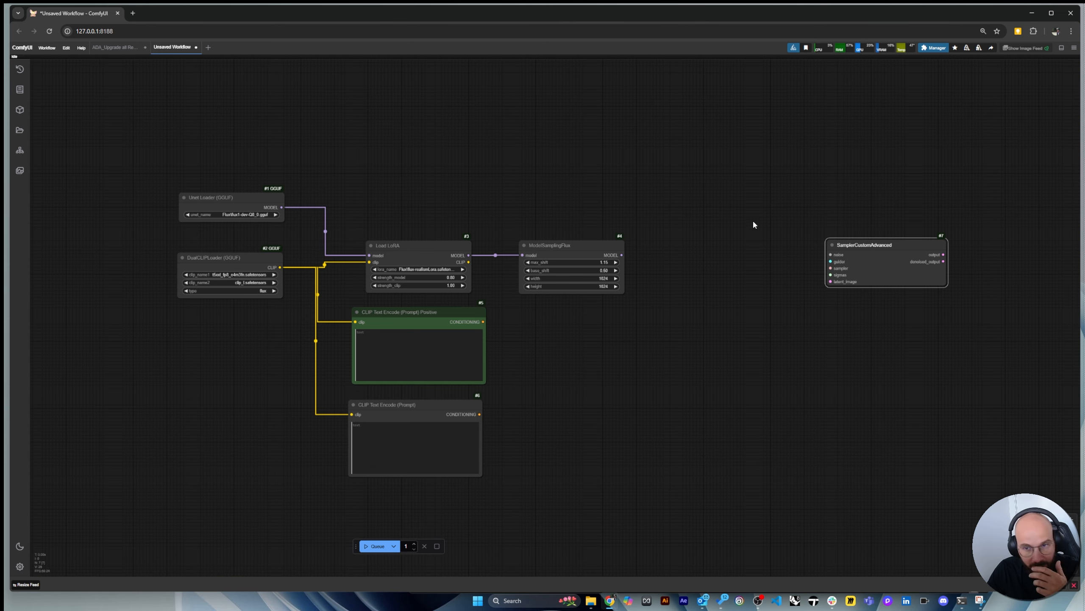
Add a RandomNoise node above the gap and connect its NOISE output to SamplerCustomAdvanced's noise input
double_click(746, 182)
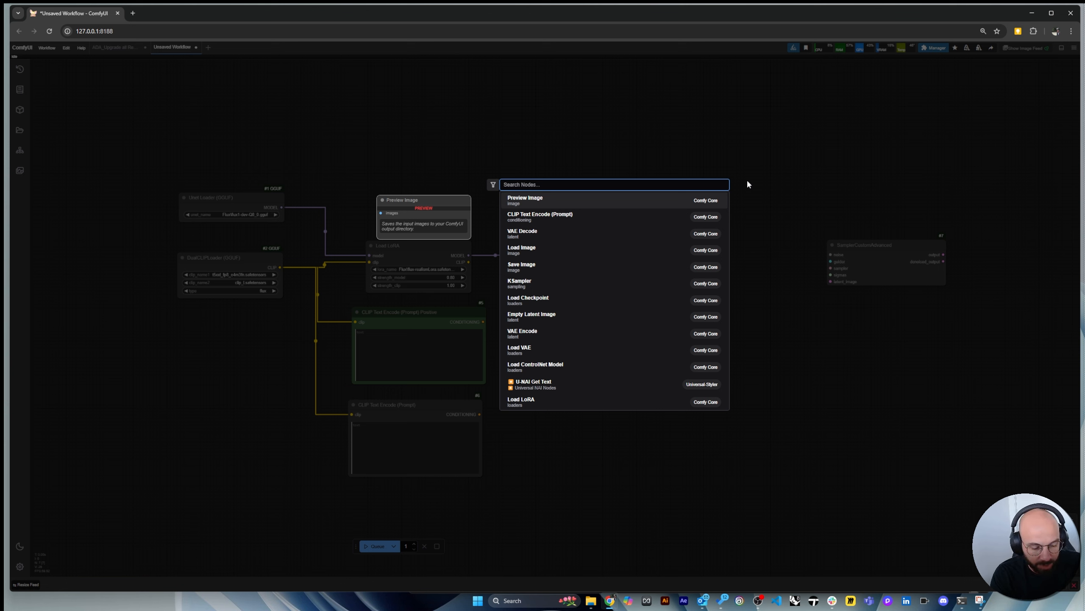
type("ram")
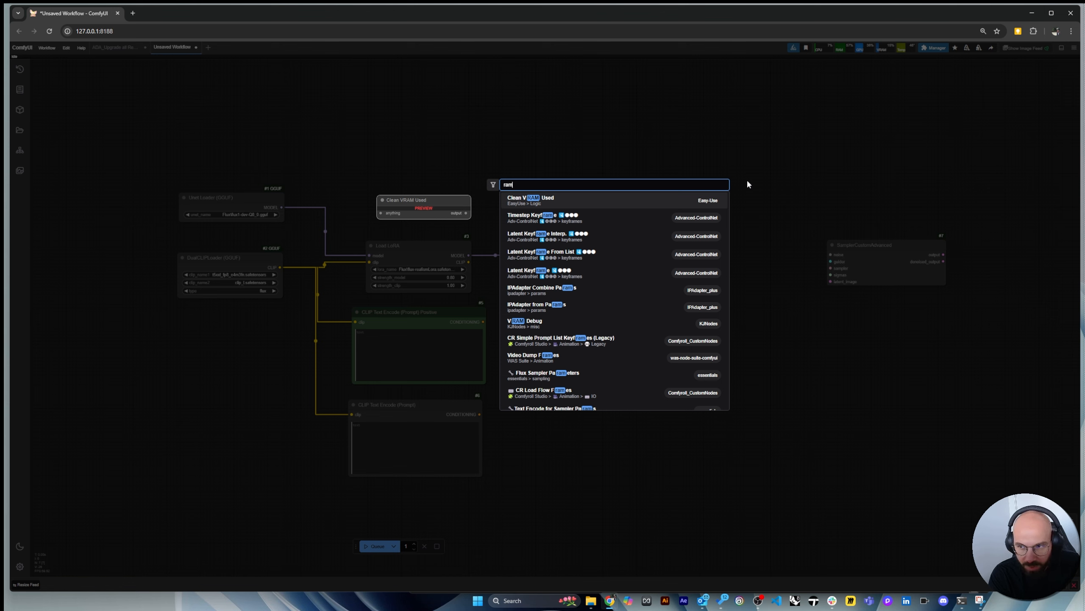
type("dom")
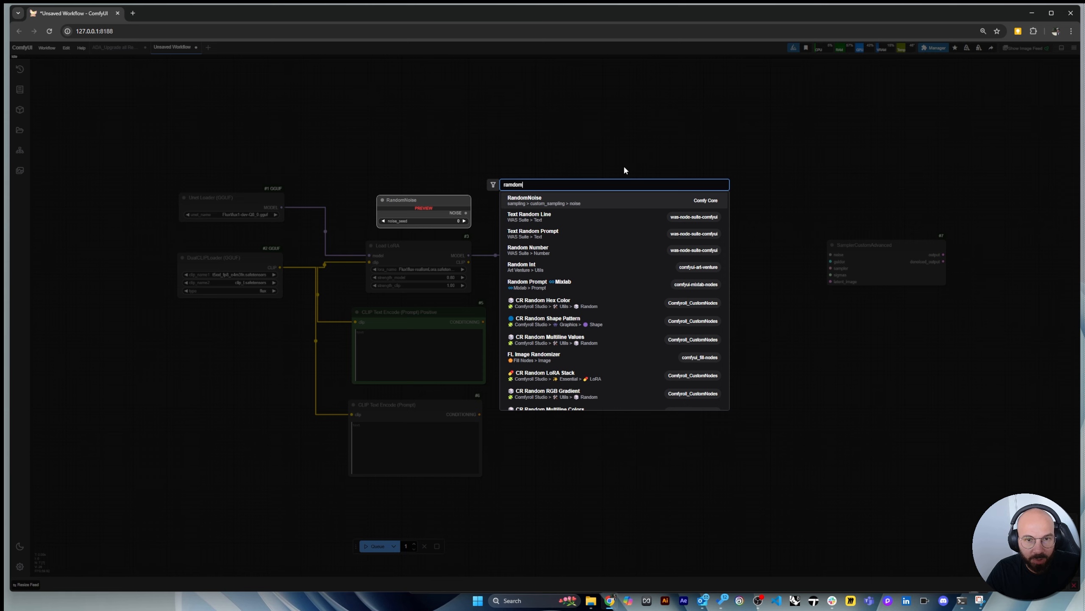
left_click(635, 200)
left_click_drag(808, 179, 879, 250)
Add a BasicGuider node between ModelSamplingFlux and SamplerCustomAdvanced, and connect ModelSamplingFlux's MODEL output to its model input
double_click(800, 305)
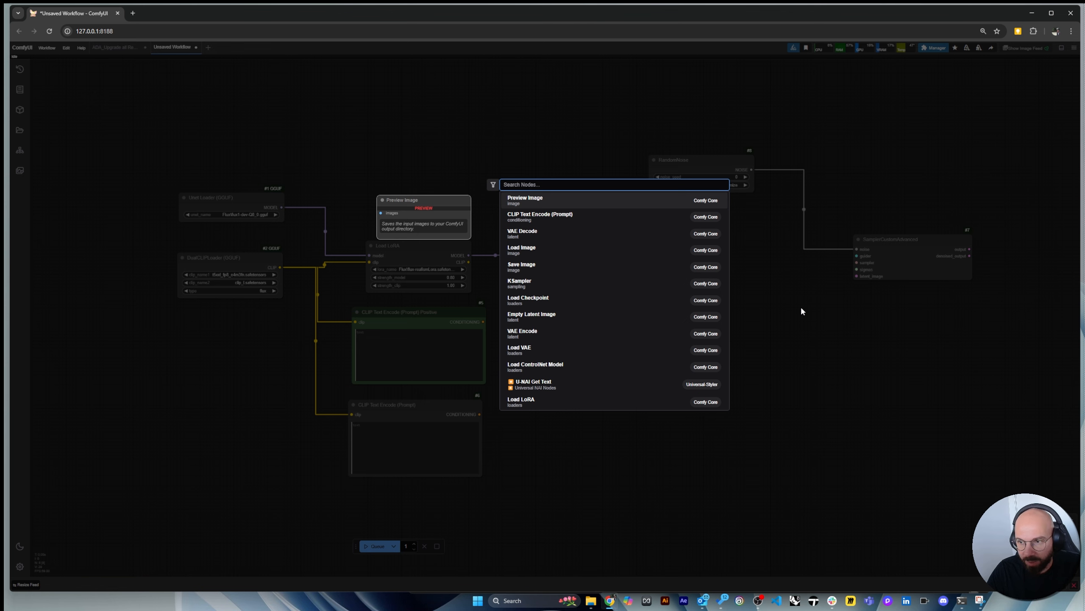
type("guider")
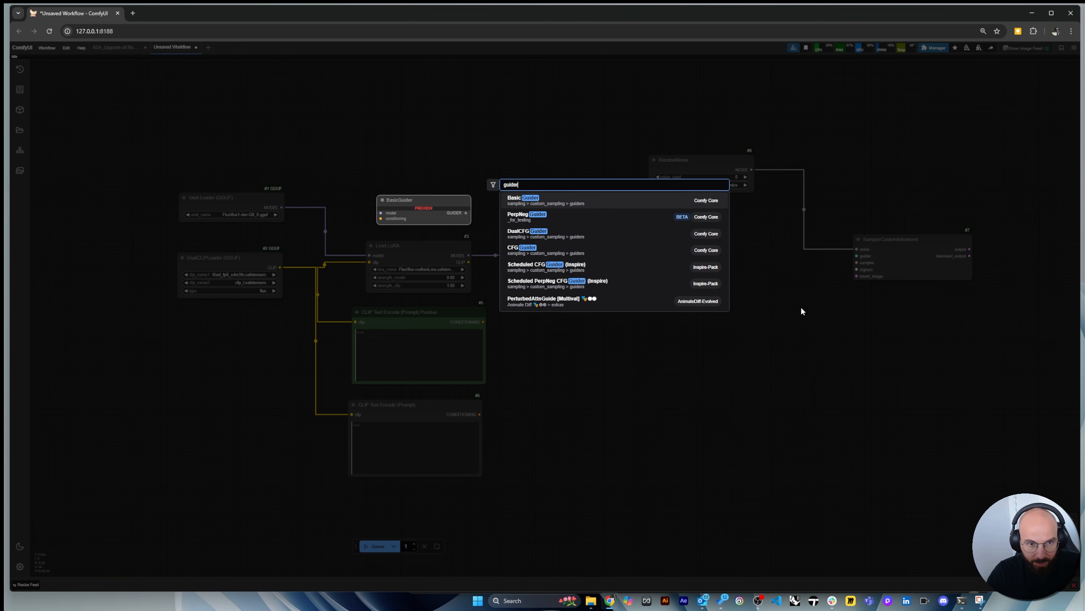
left_click(600, 203)
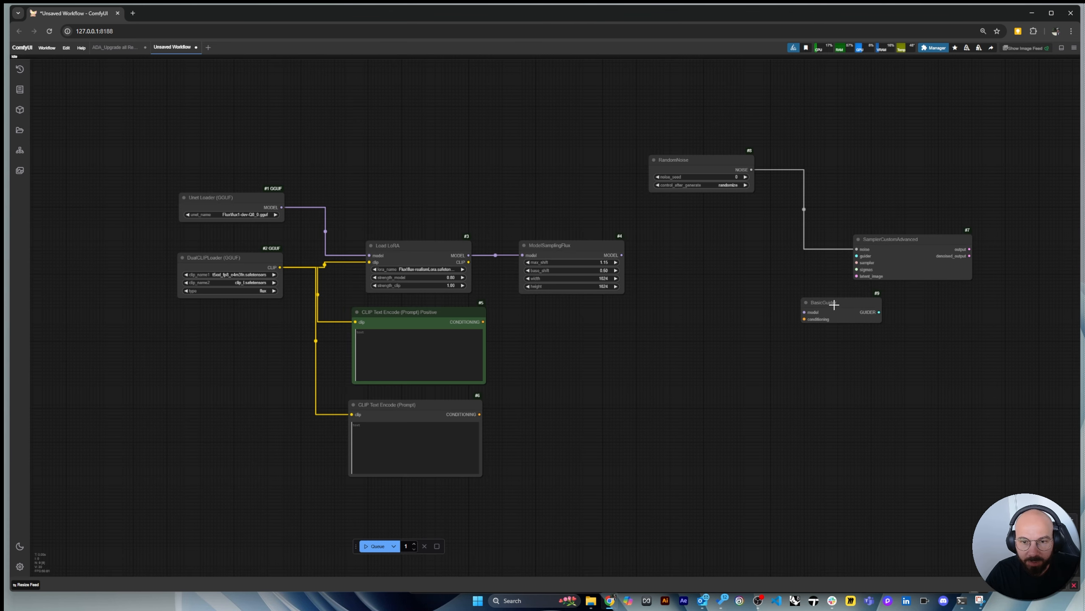
left_click_drag(831, 307, 738, 293)
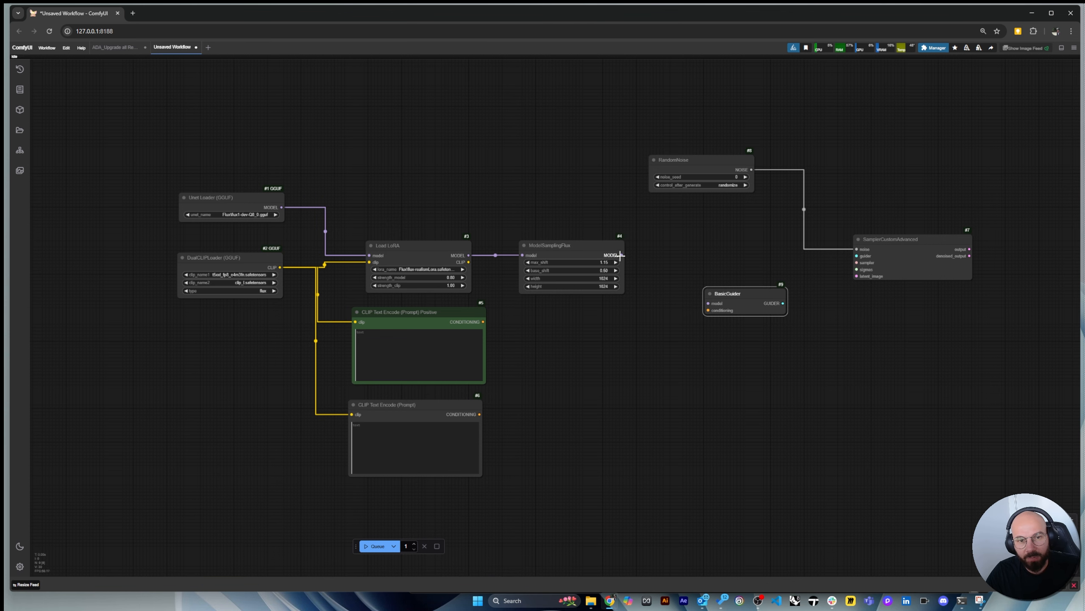
left_click_drag(622, 255, 708, 303)
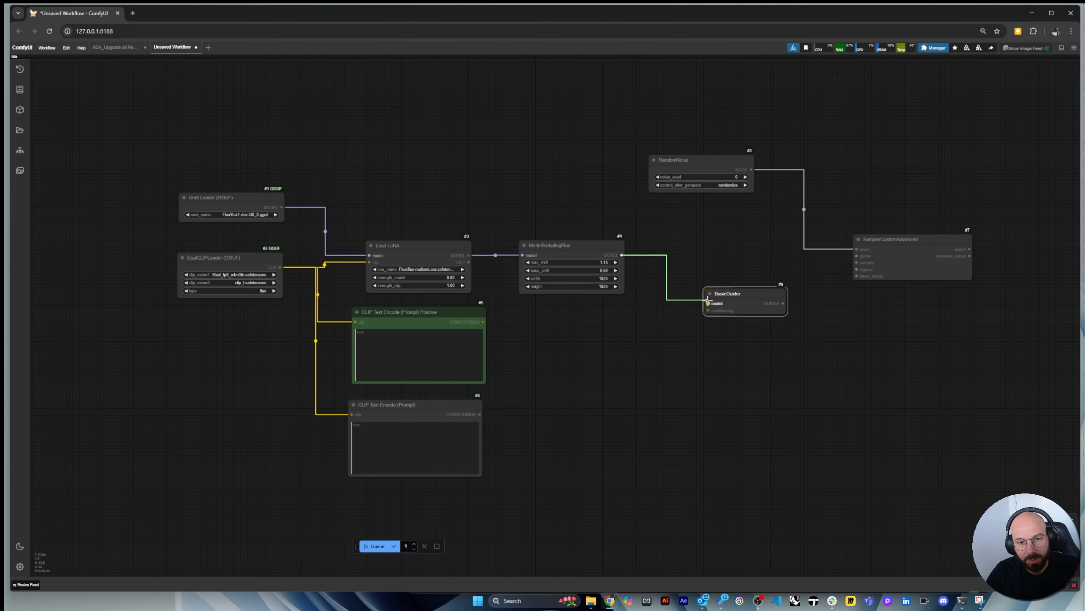
Add a FluxGuidance node beside the prompt nodes and connect the positive prompt's CONDITIONING output to its conditioning input
double_click(631, 404)
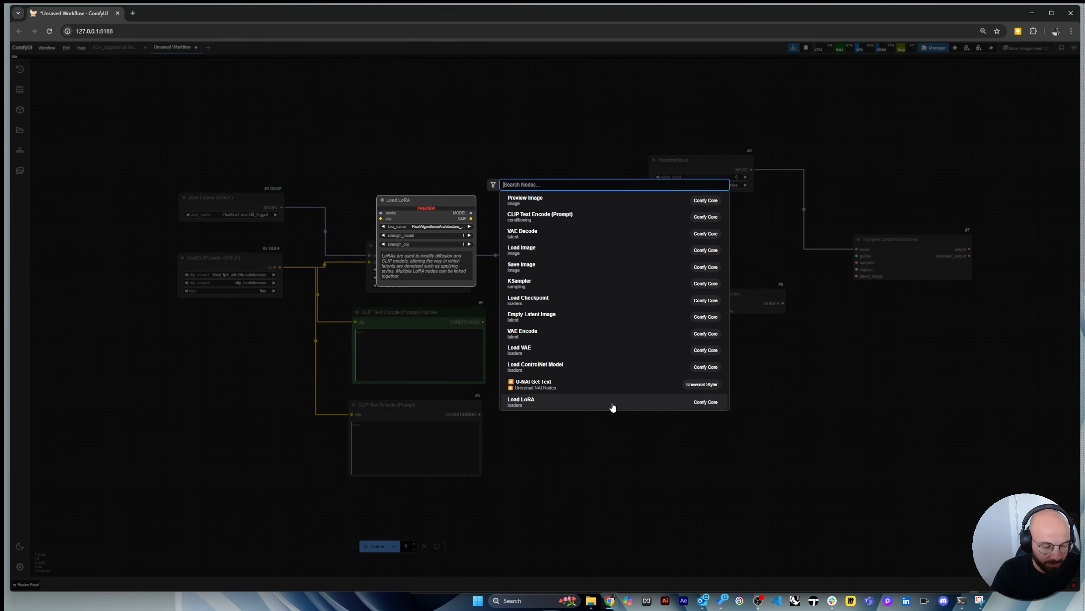
type("fluxo")
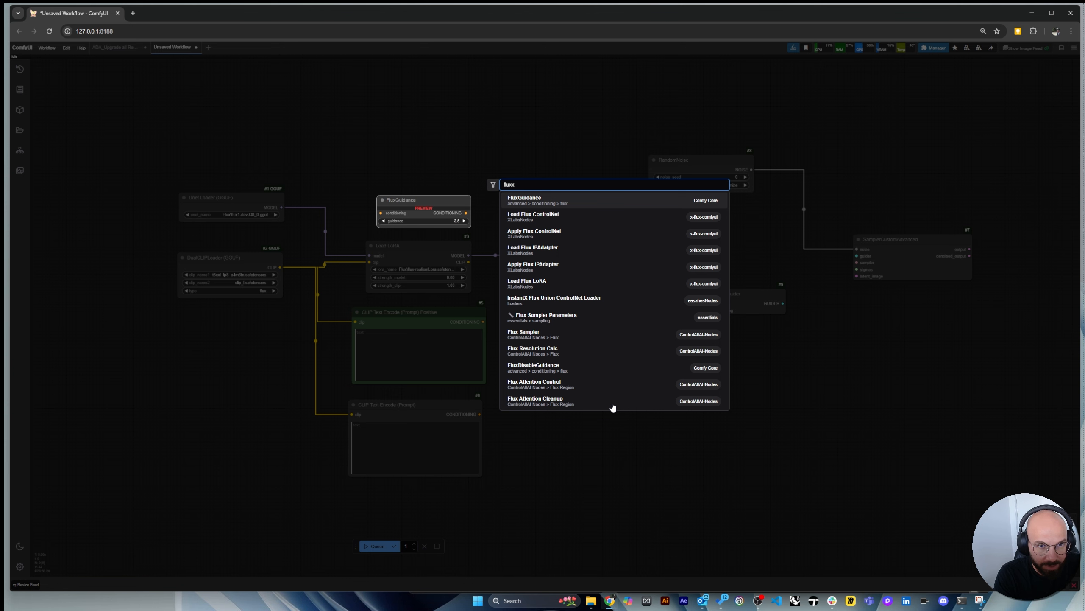
left_click(583, 198)
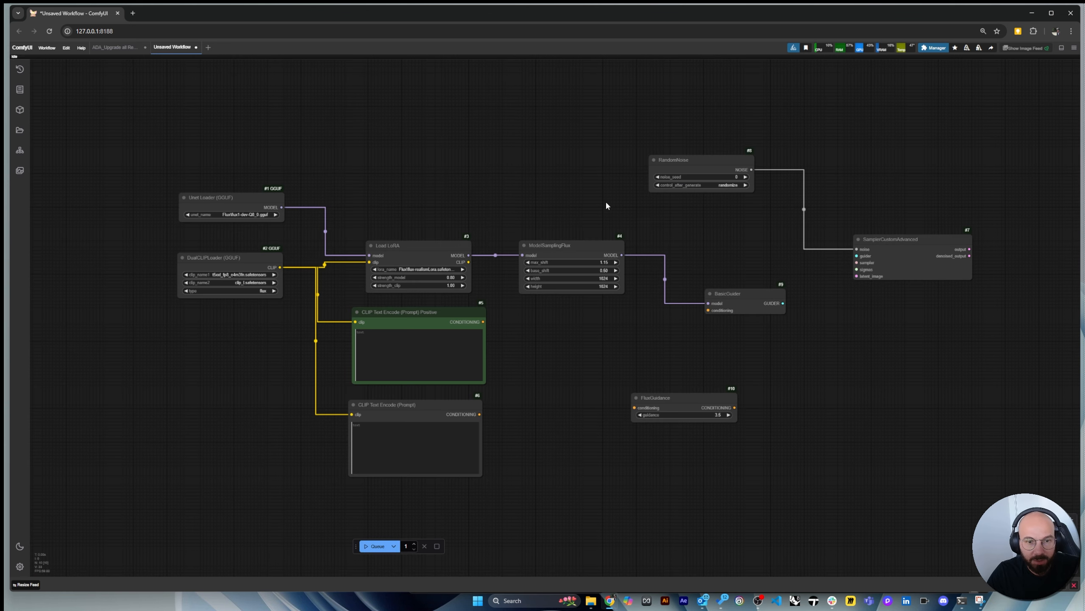
left_click_drag(654, 422, 603, 395)
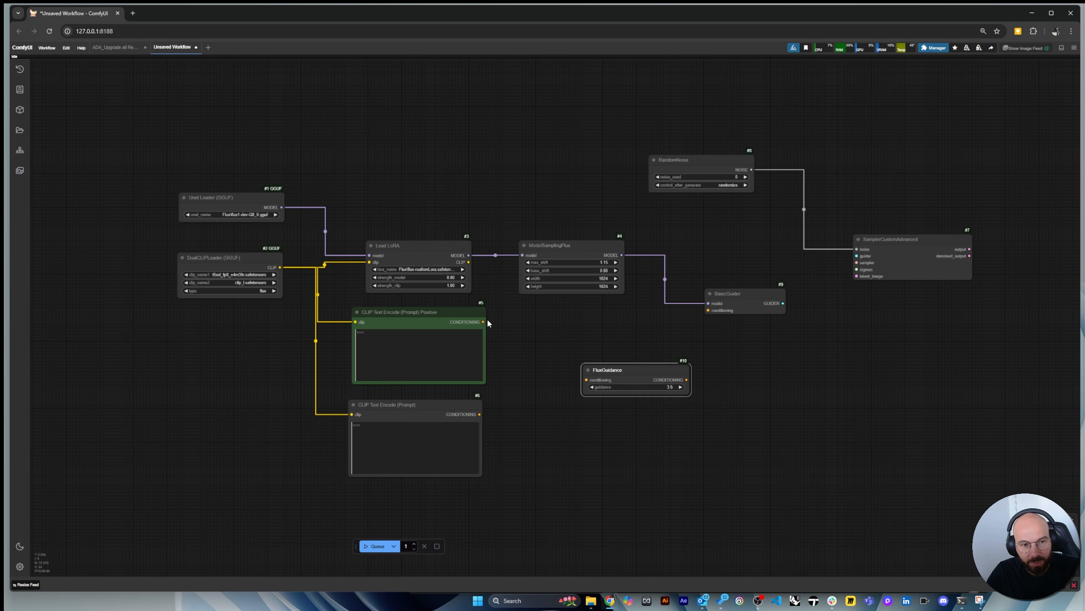
left_click_drag(484, 321, 587, 379)
Connect FluxGuidance's CONDITIONING output to BasicGuider and BasicGuider's GUIDER output to SamplerCustomAdvanced's guider input, adjusting the node positions
left_click_drag(655, 376, 710, 310)
left_click_drag(734, 301, 857, 256)
left_click_drag(769, 282, 769, 272)
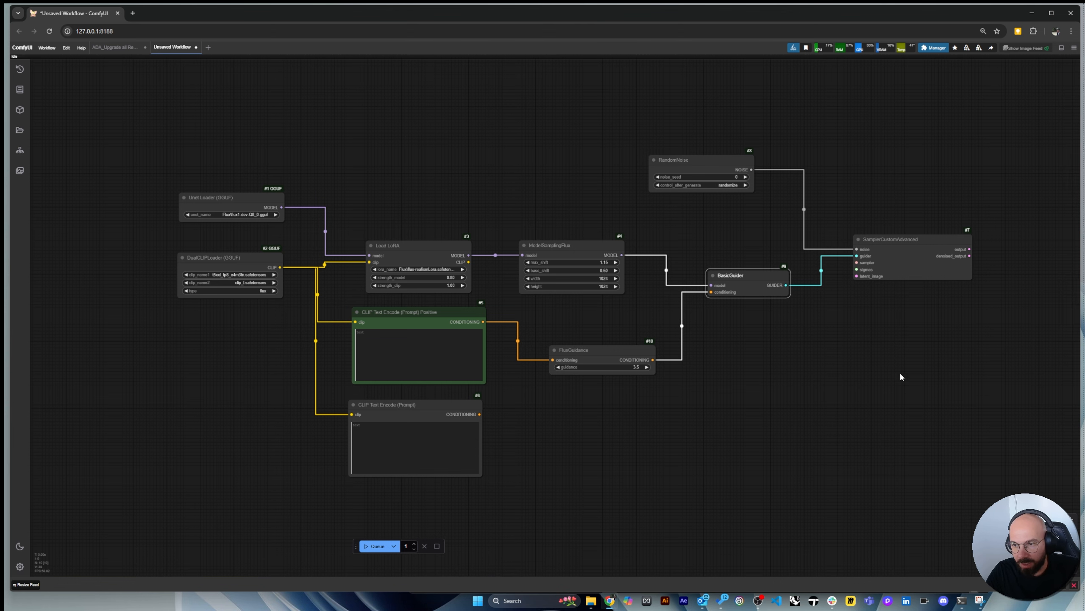
Try a Sampler Selector node as the source for SamplerCustomAdvanced's sampler input, and delete that node
double_click(820, 384)
type("samp")
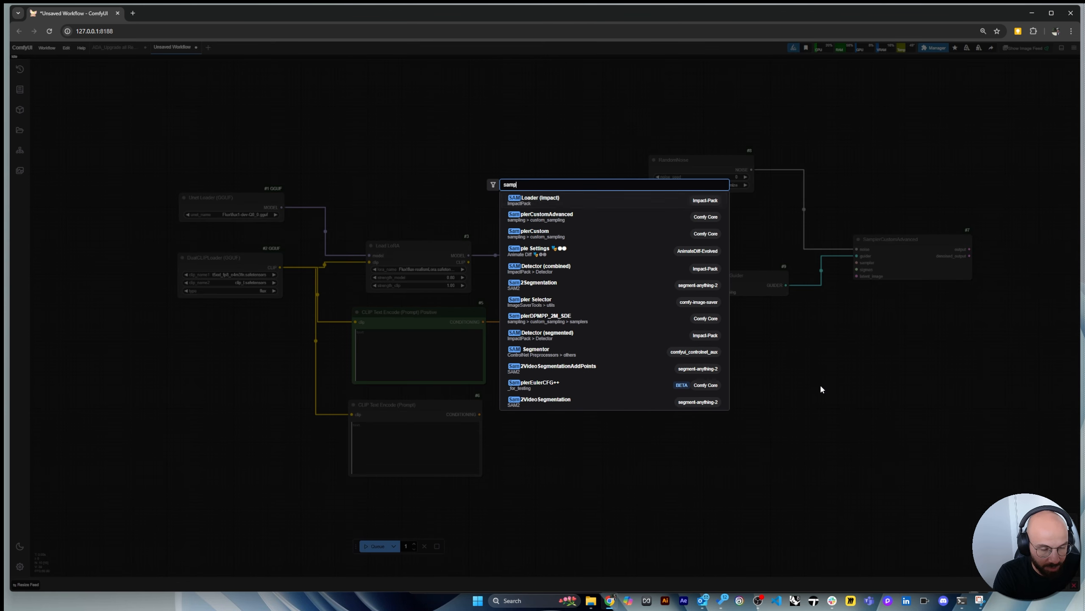
type("le")
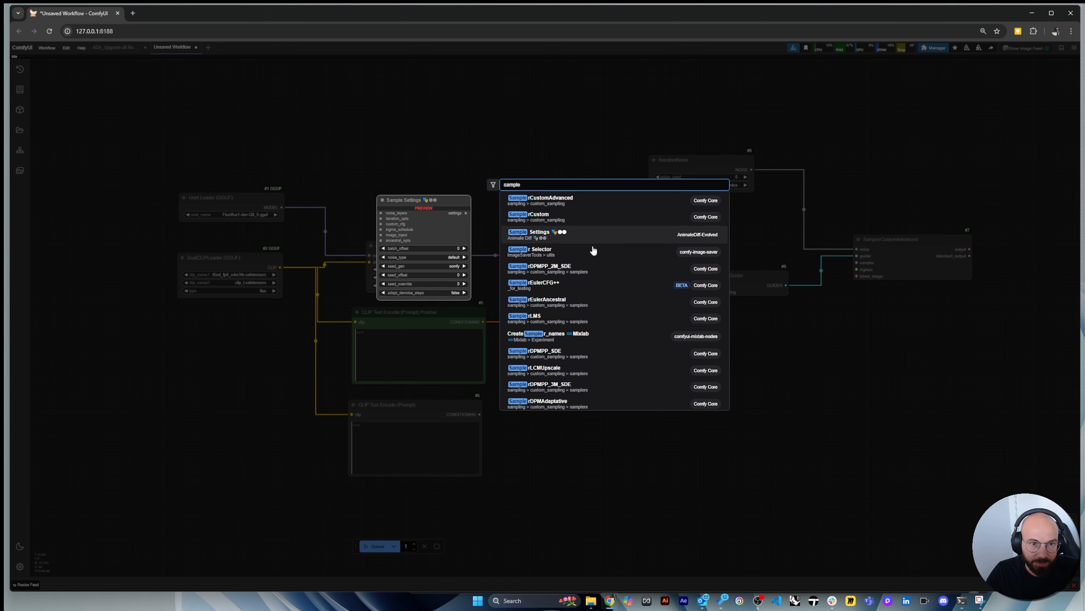
left_click(578, 255)
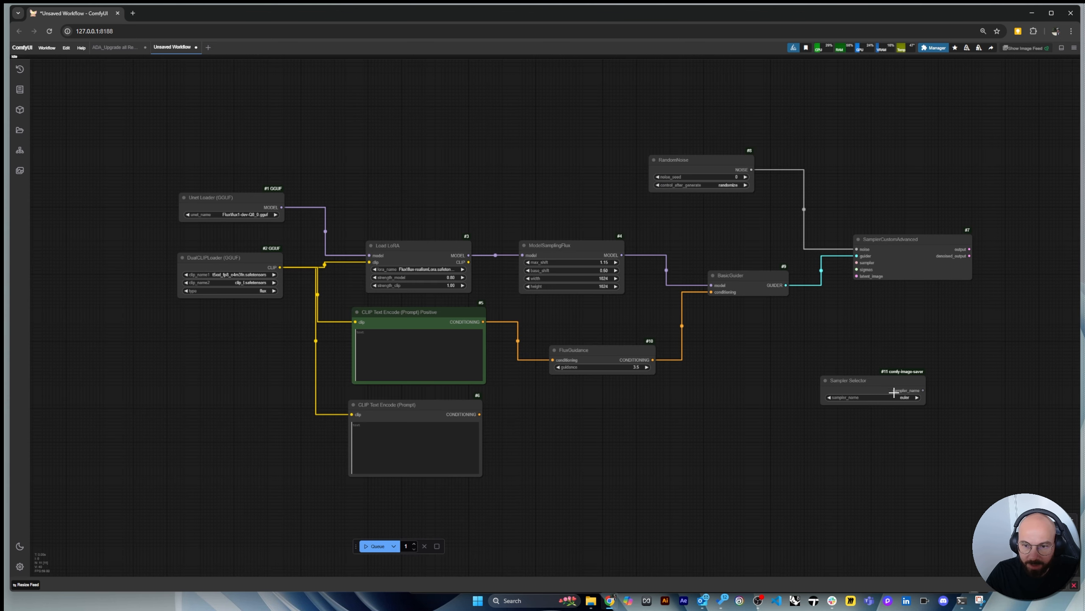
left_click_drag(891, 387, 868, 337)
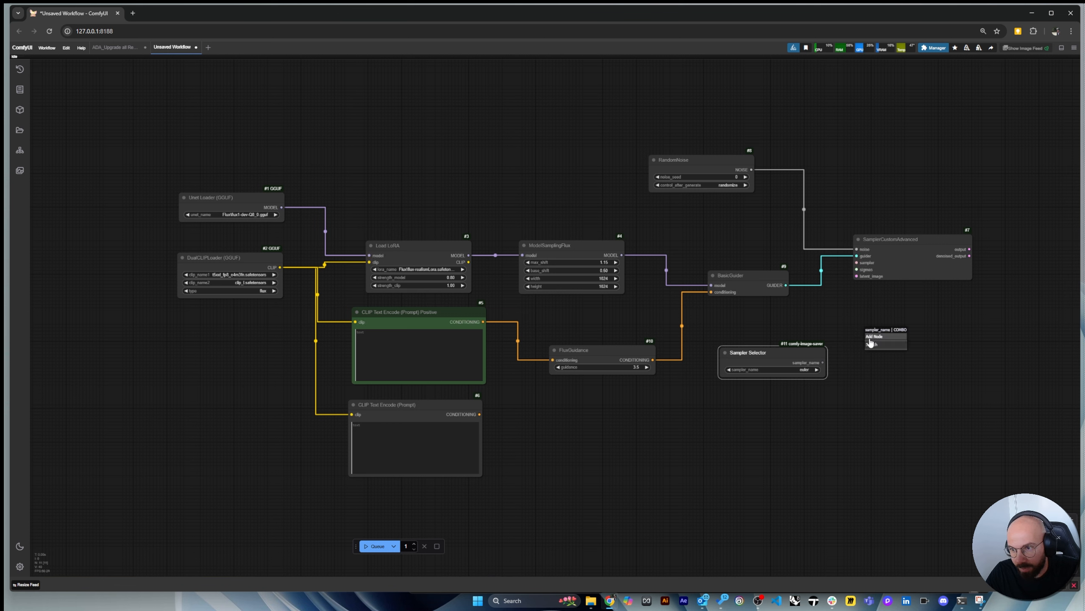
left_click(832, 318)
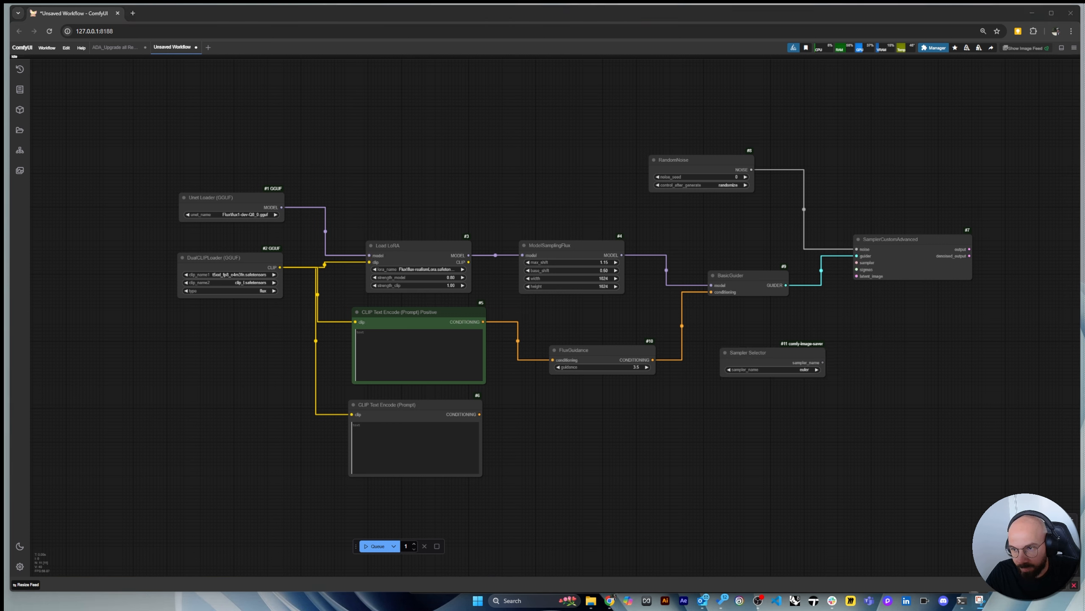
left_click(762, 350)
key("Delete")
Add a KSamplerSelect node below BasicGuider, connect its SAMPLER output to the sampler input, and move SamplerCustomAdvanced farther right
double_click(768, 389)
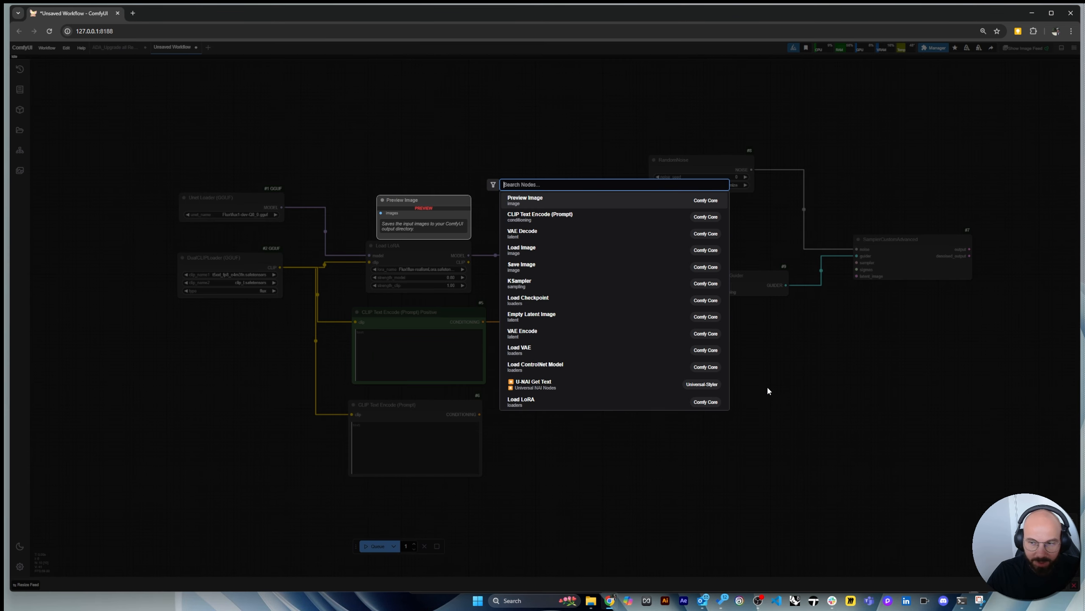
type("ksampler")
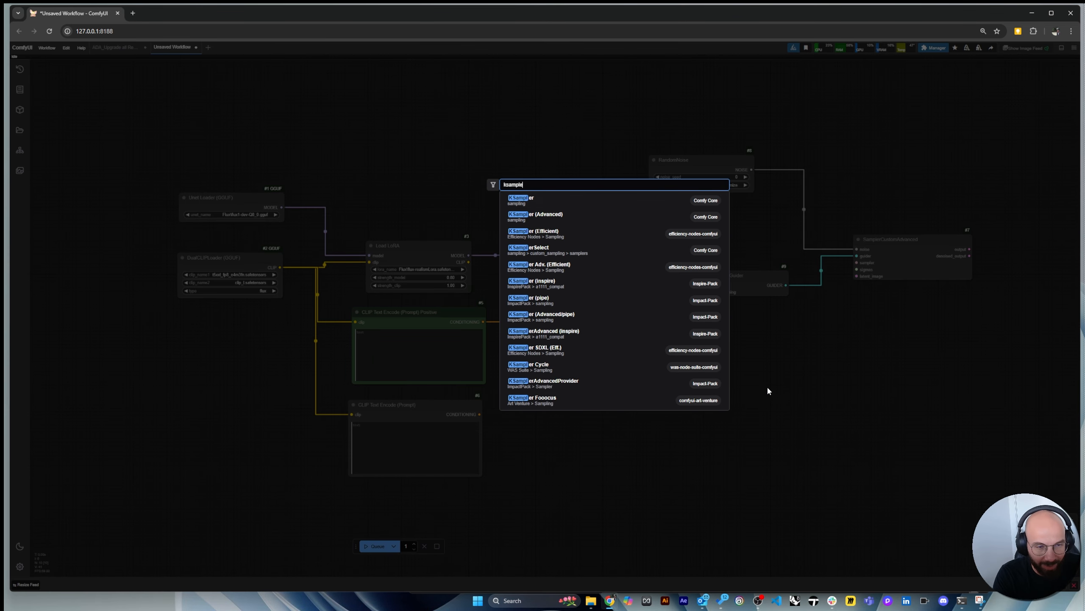
left_click(564, 250)
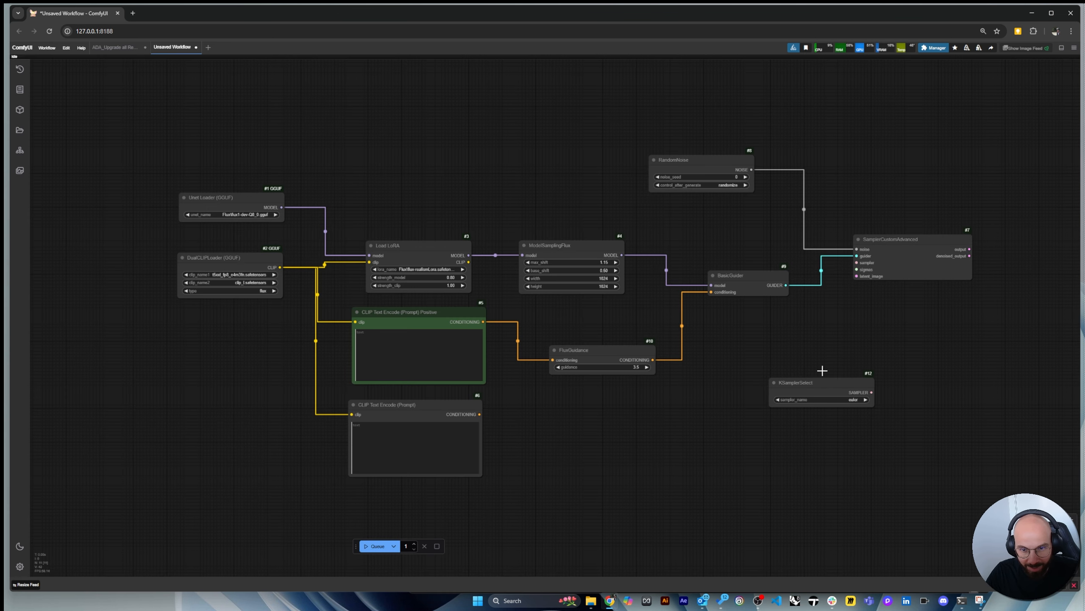
left_click_drag(838, 383, 959, 237)
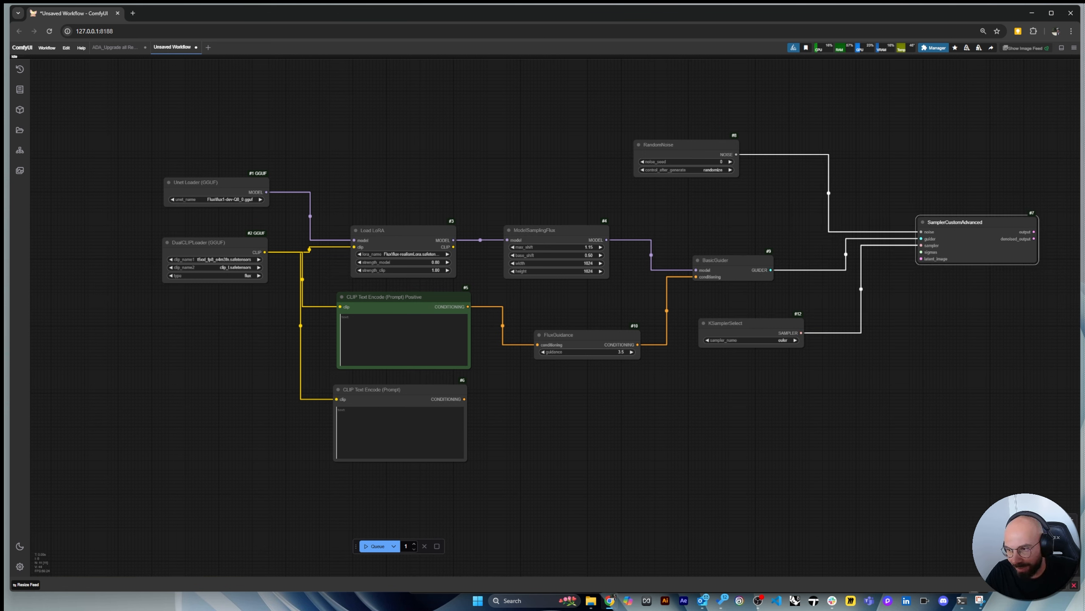
Add a BasicScheduler node and connect its SIGMAS output to SamplerCustomAdvanced's sigmas input
double_click(947, 327)
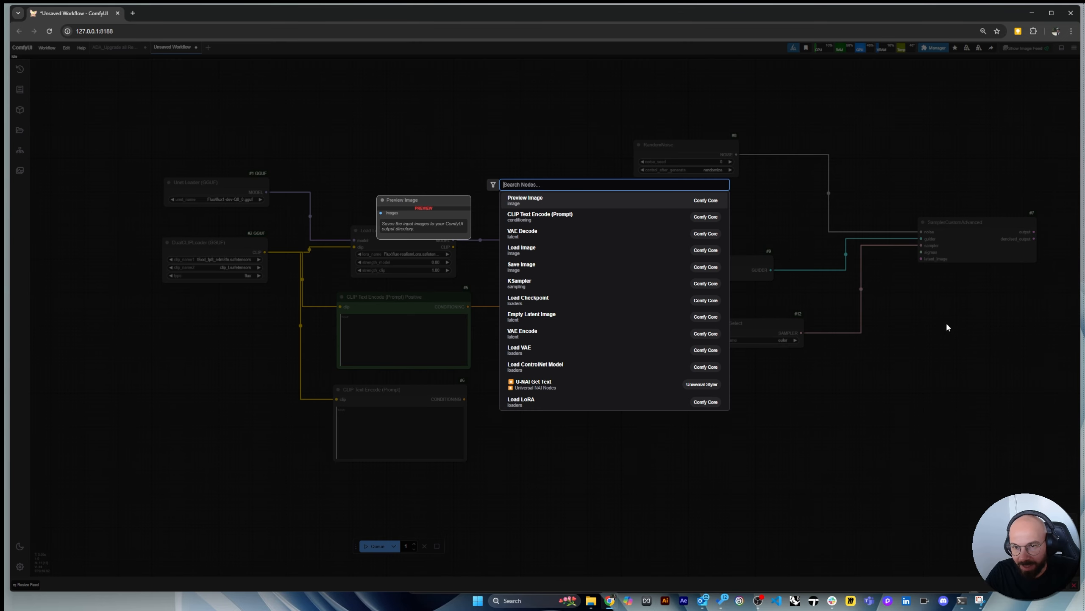
type("ba")
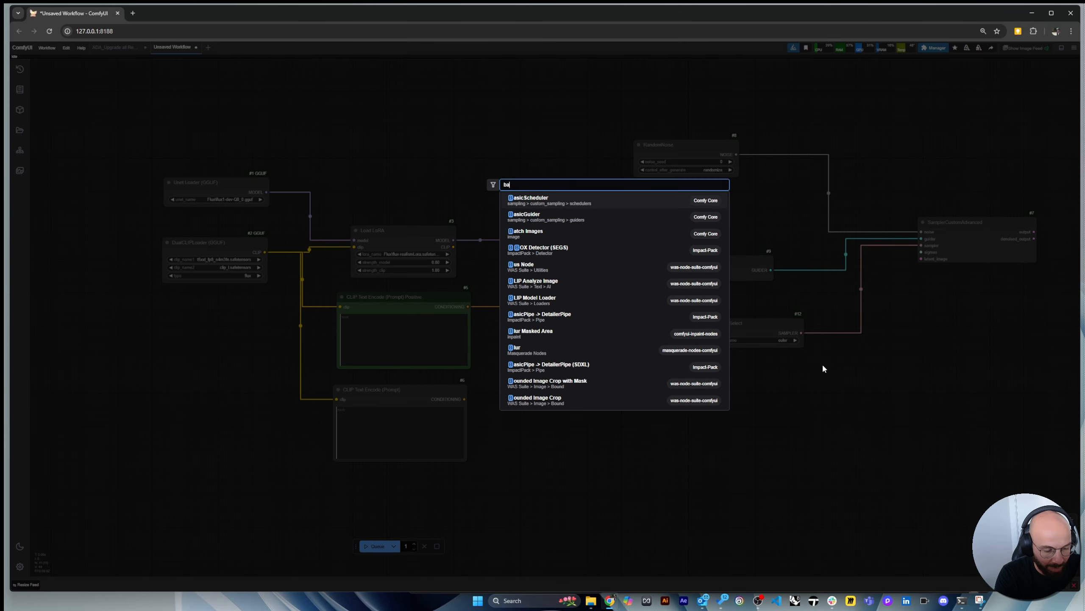
type("sic sh")
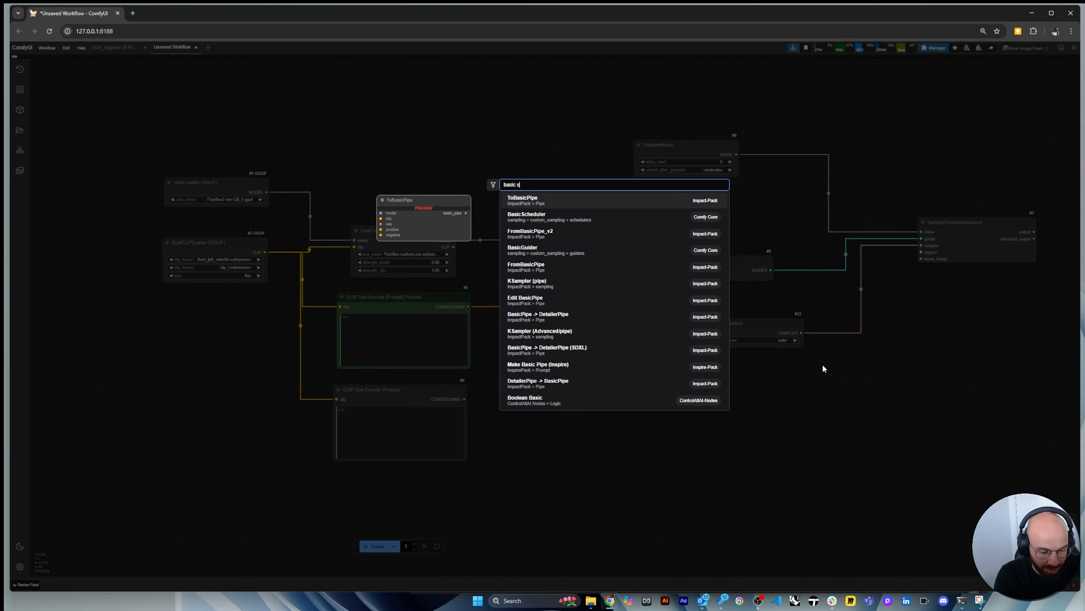
key("BackSpace")
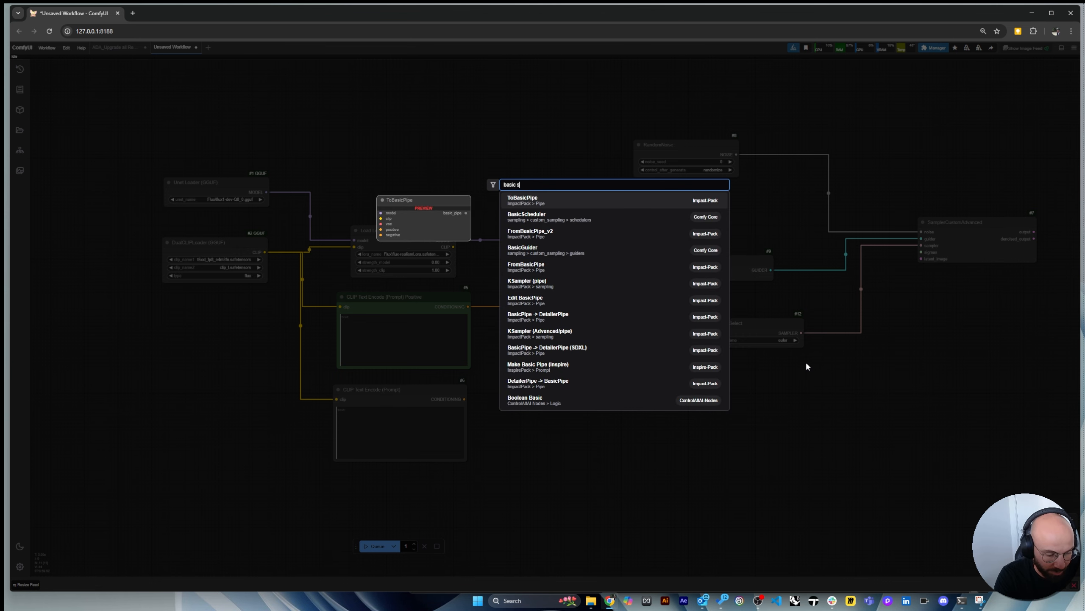
type("h")
key("BackSpace")
type("ch")
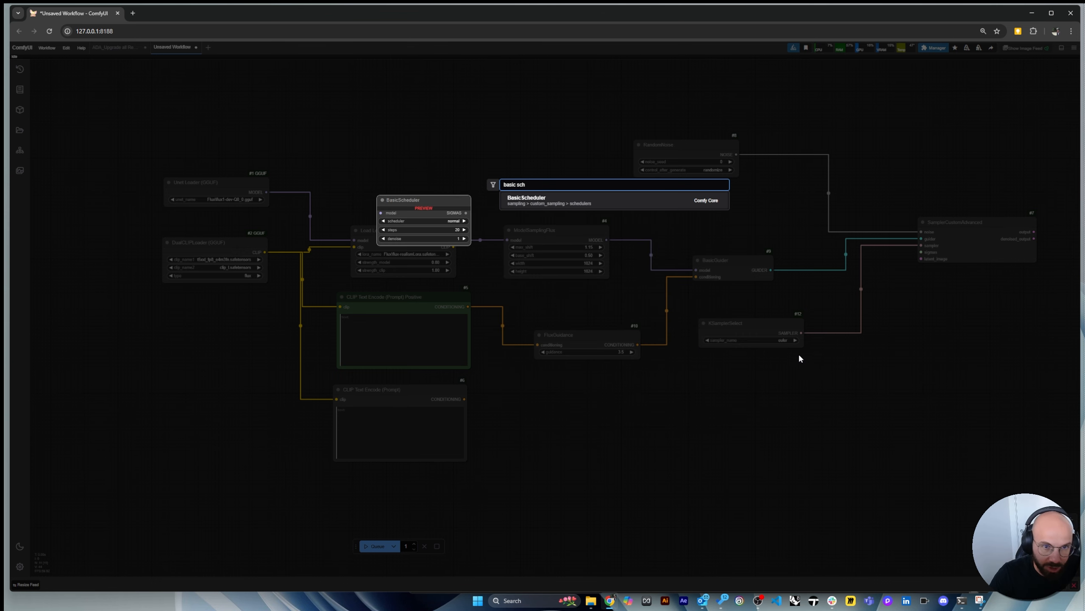
left_click(574, 209)
left_click_drag(978, 403, 922, 252)
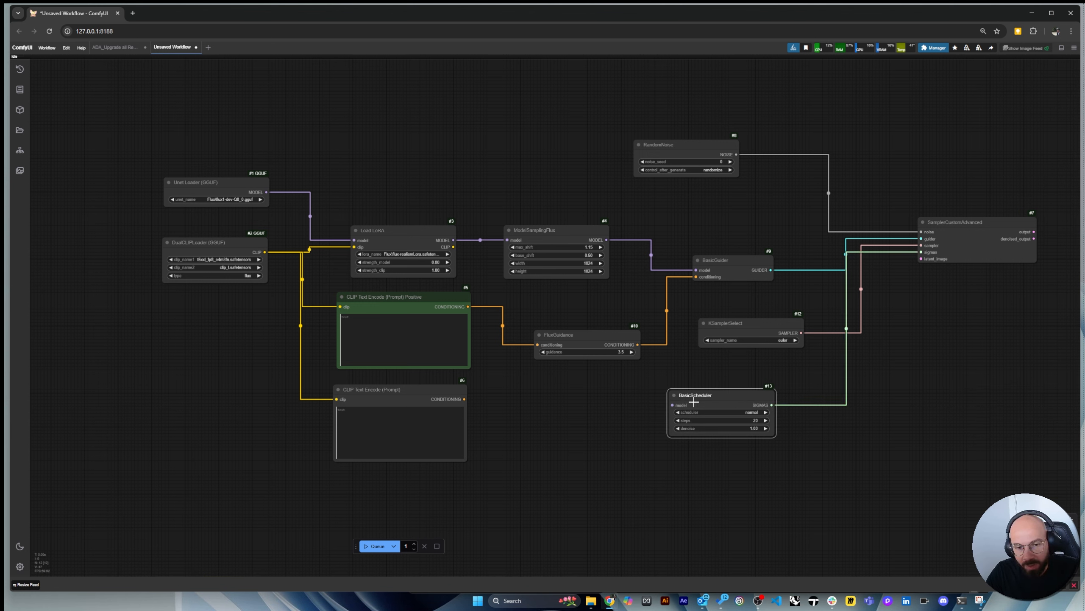
Connect ModelSamplingFlux's MODEL output to BasicScheduler's model input and line BasicScheduler up beneath KSamplerSelect
left_click_drag(694, 400, 717, 409)
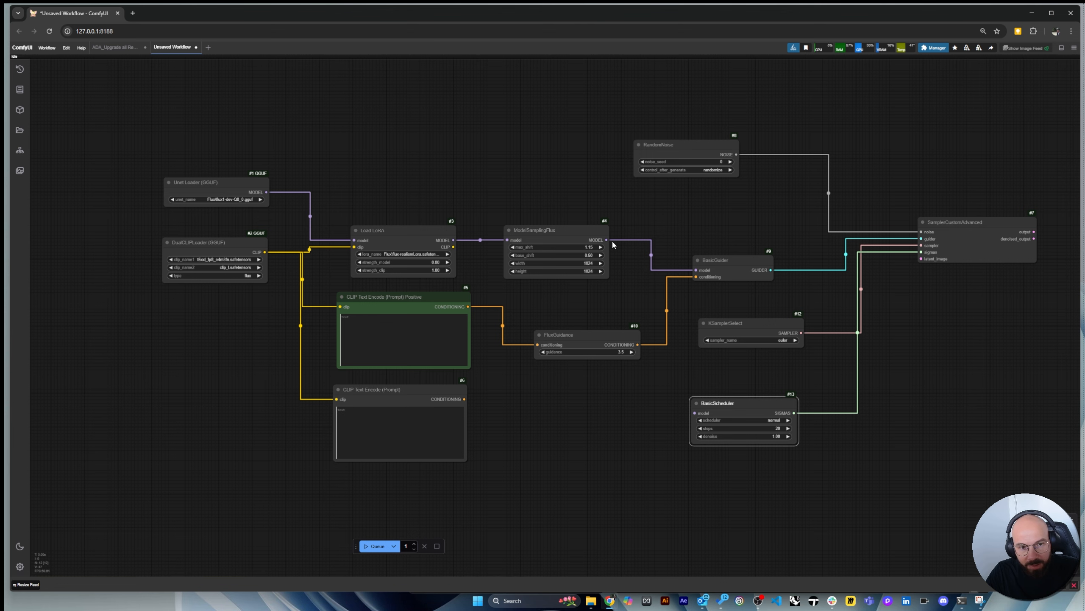
left_click_drag(607, 240, 695, 413)
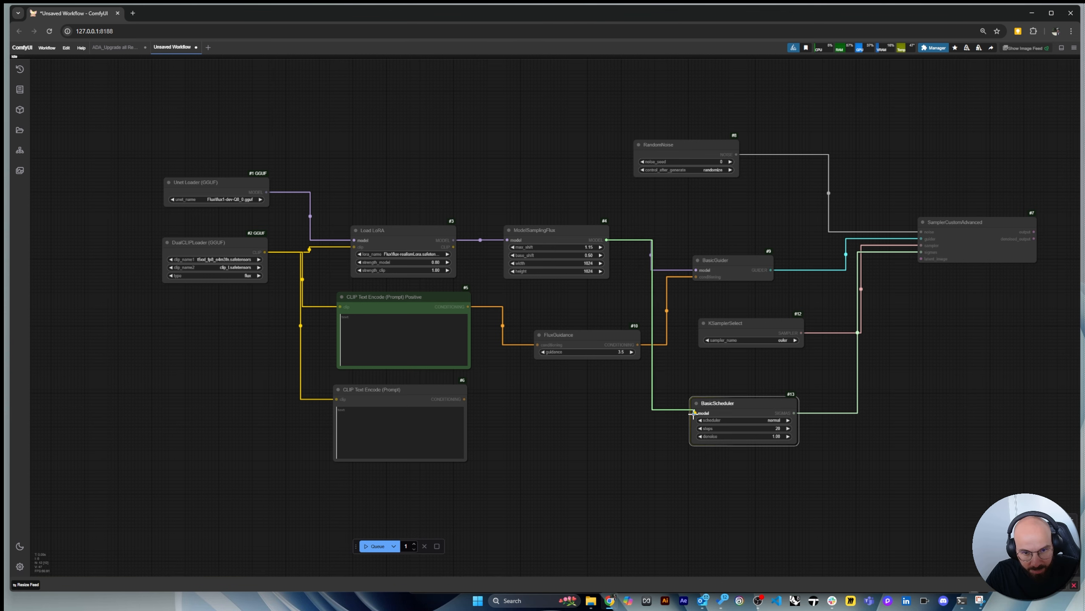
left_click_drag(762, 412, 771, 396)
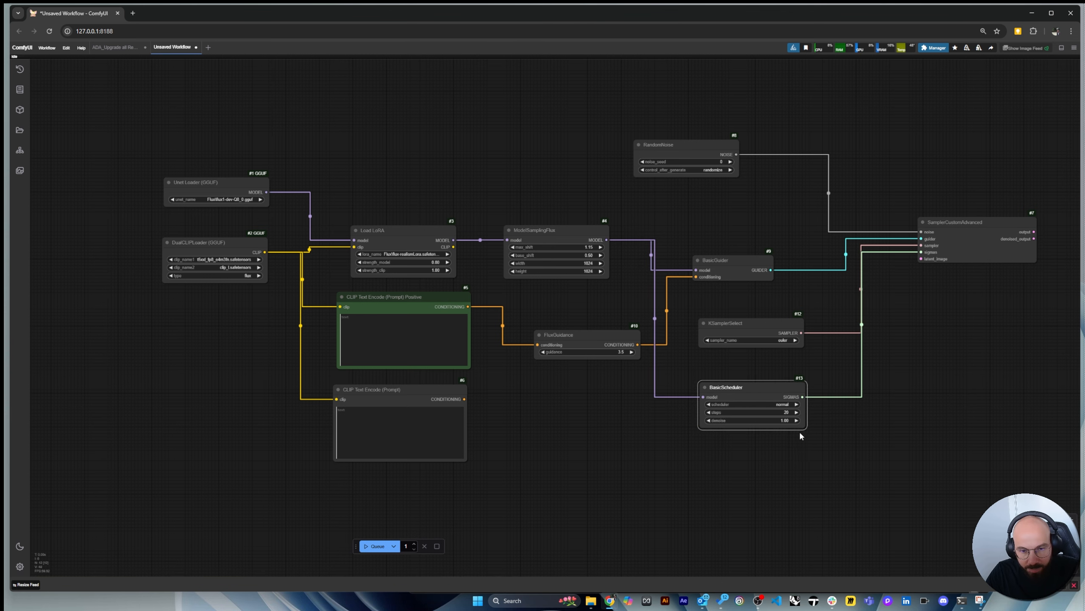
Examine the available scheduler options of the BasicScheduler node
scroll(801, 434, "up", 10)
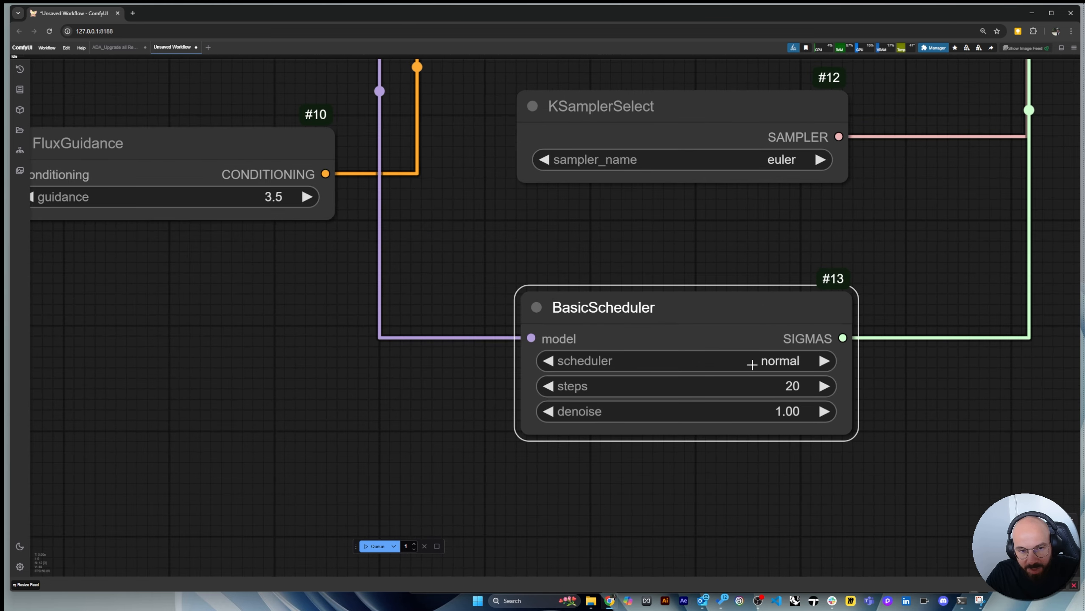
left_click(789, 364)
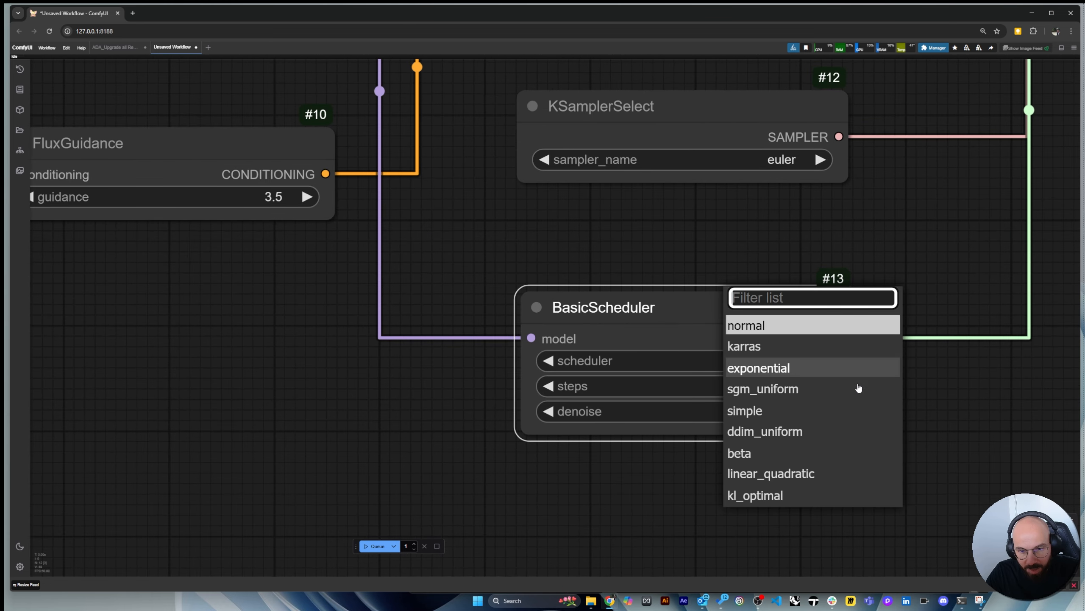
left_click(945, 407)
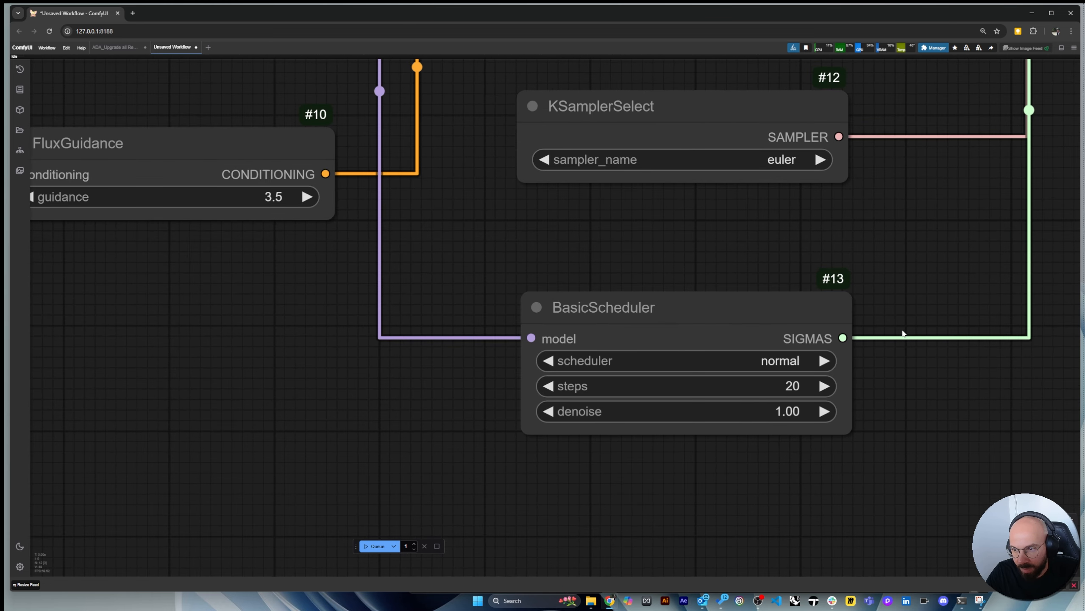
scroll(896, 404, "down", 7)
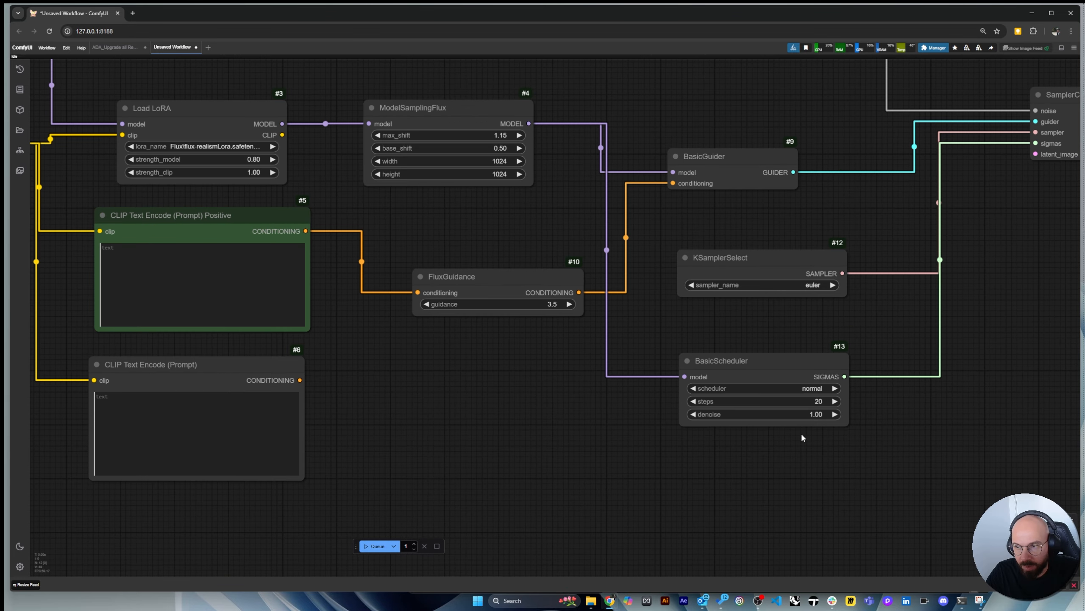
Move the RandomNoise node farther right so it sits above the BasicGuider node
left_click(810, 257)
scroll(860, 406, "down", 6)
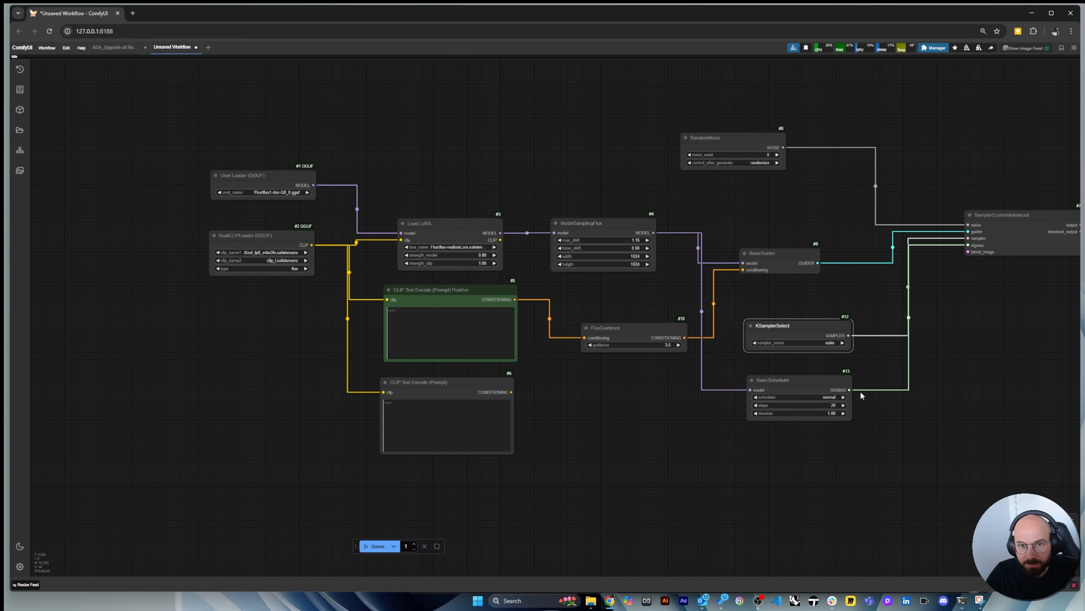
left_click_drag(746, 146, 800, 159)
scroll(773, 142, "up", 3)
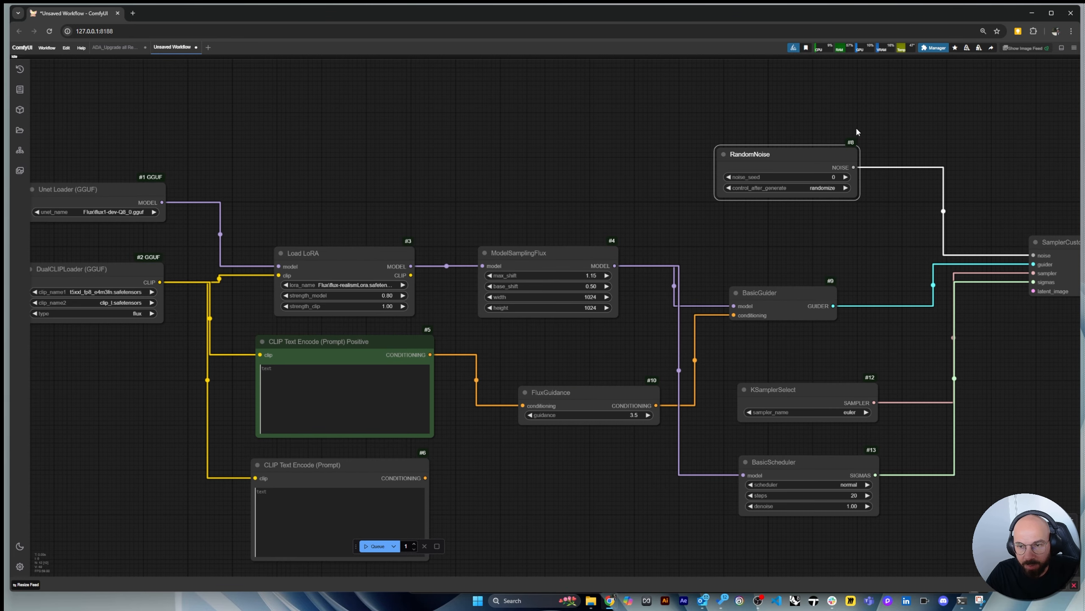
scroll(854, 130, "down", 5)
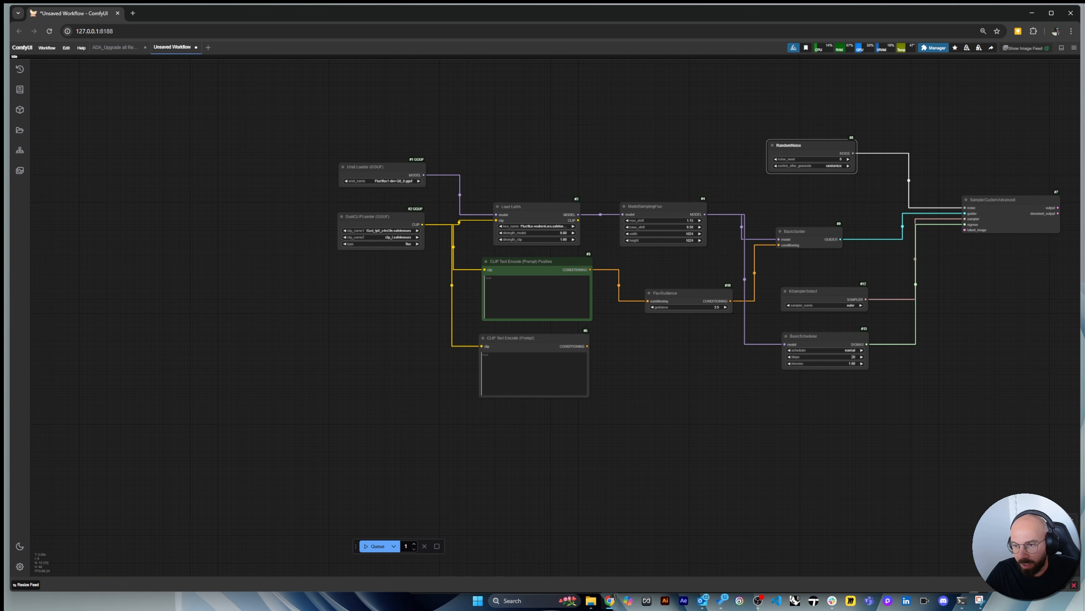
Add an Empty Latent Image Presets node from KJNodes and place it below the DualCLIPLoader node
double_click(477, 439)
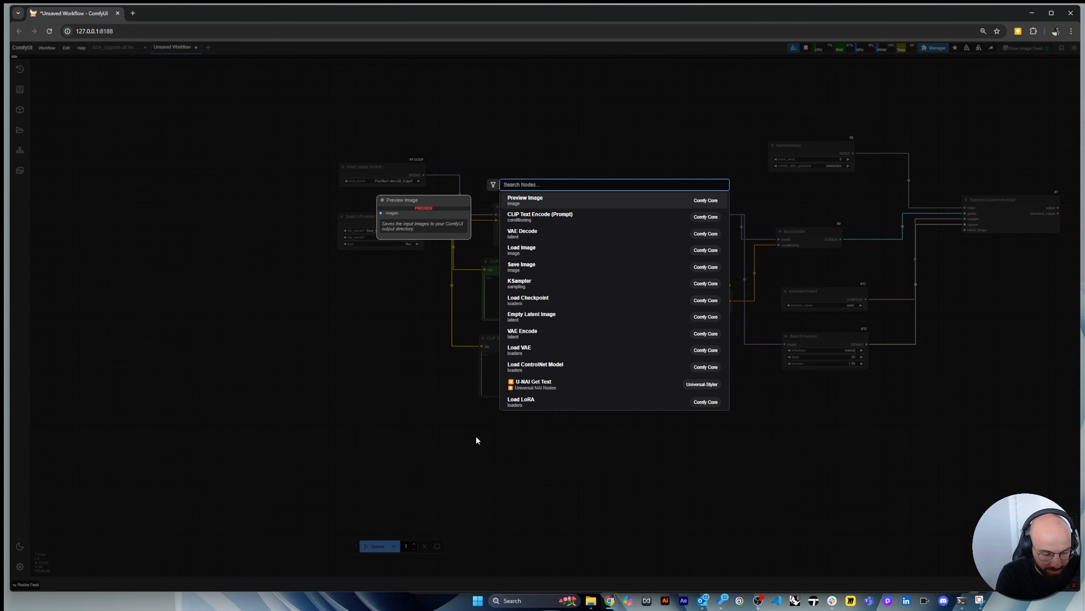
type("ampltu")
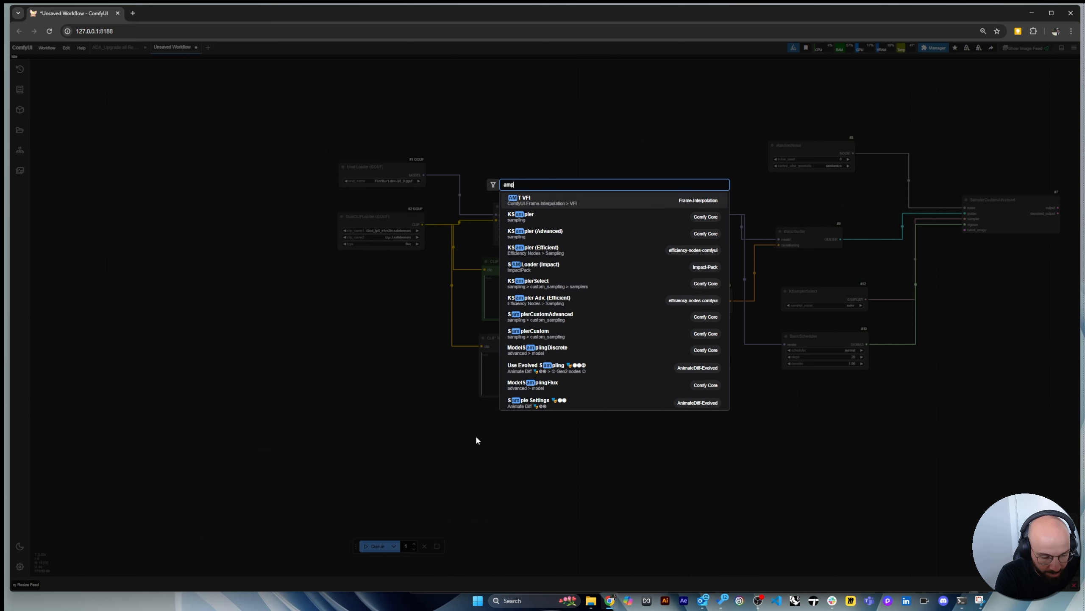
key("BackSpace")
key("BackSpace")
key("BackSpace")
key("BackSpace")
key("BackSpace")
key("BackSpace")
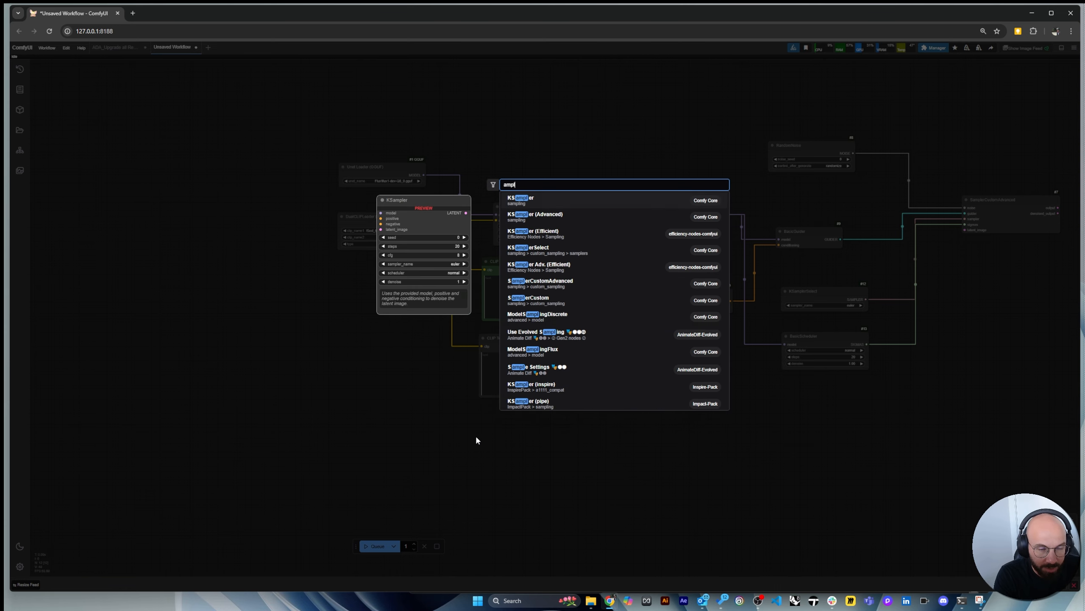
type("empt")
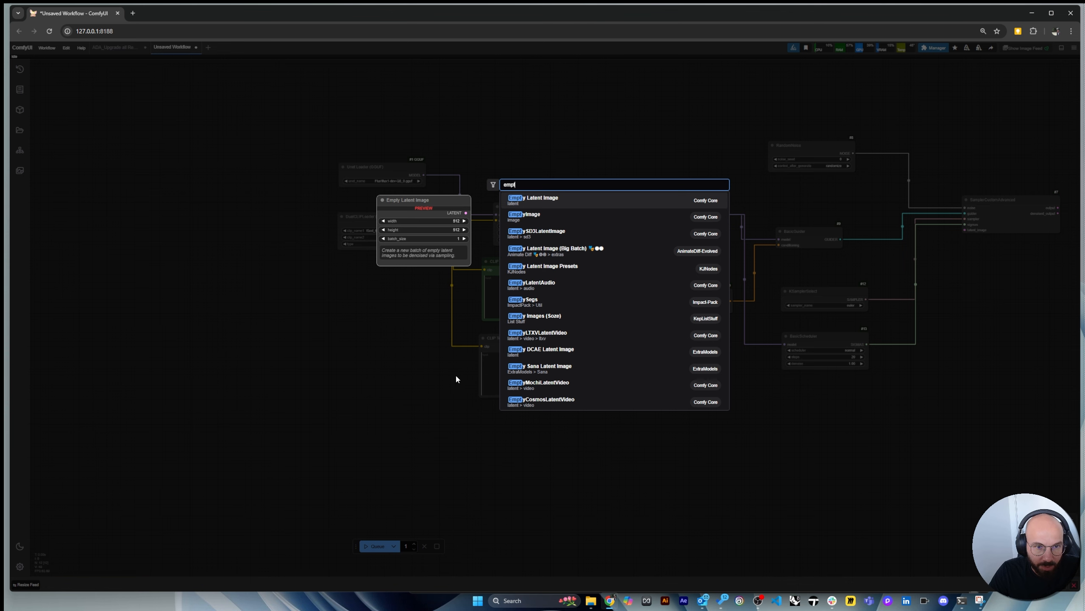
left_click(579, 268)
left_click_drag(502, 440, 314, 359)
scroll(314, 358, "up", 4)
Look up the KJ node pack among the installed custom nodes, then return to the workflow
left_click(933, 48)
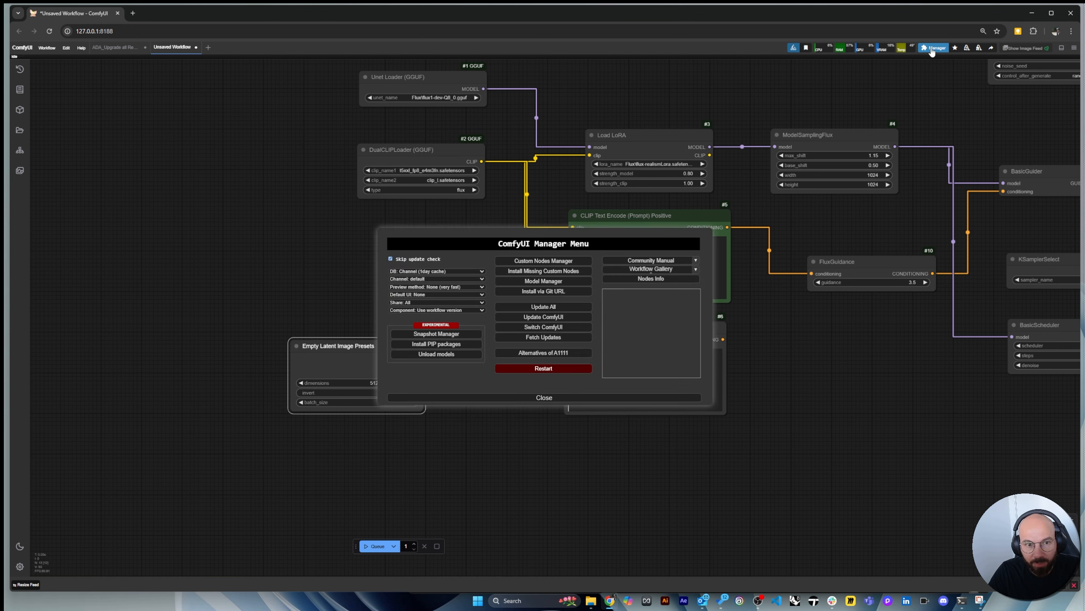
left_click(543, 259)
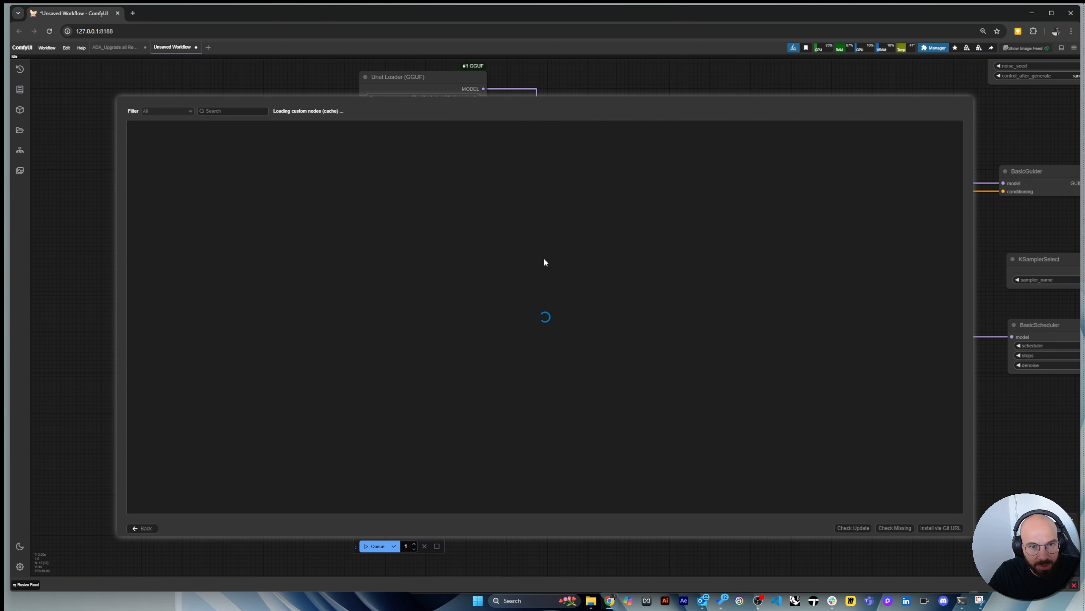
left_click(170, 111)
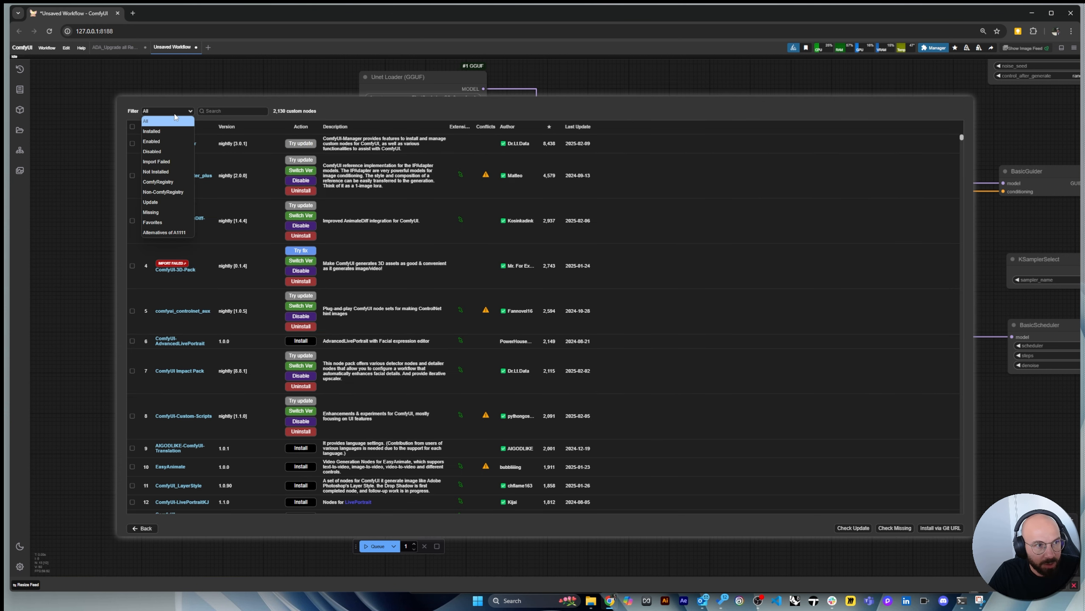
left_click(158, 131)
left_click(230, 111)
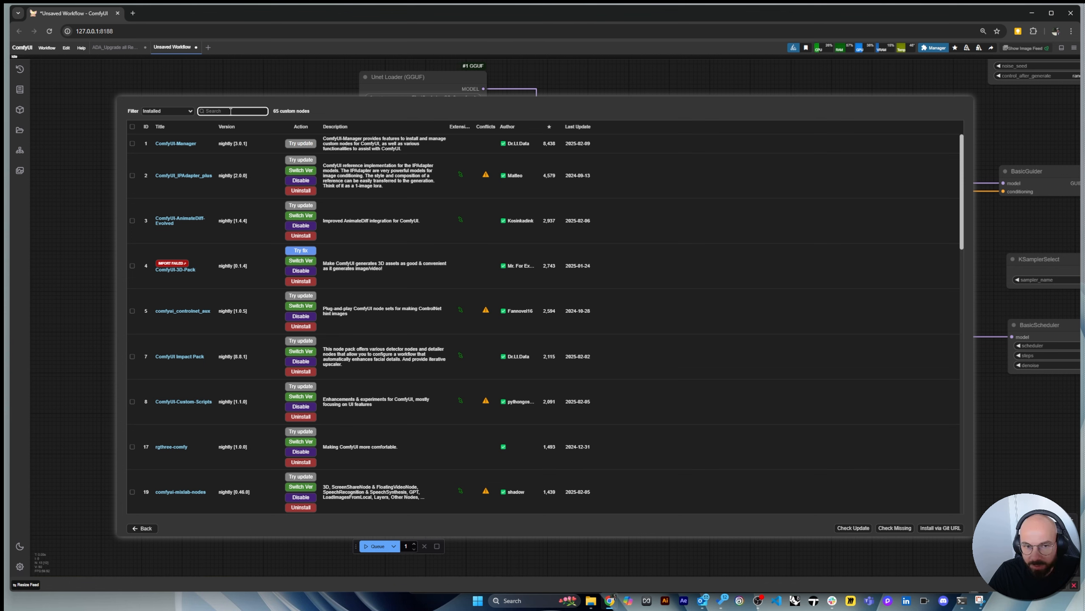
type("kj")
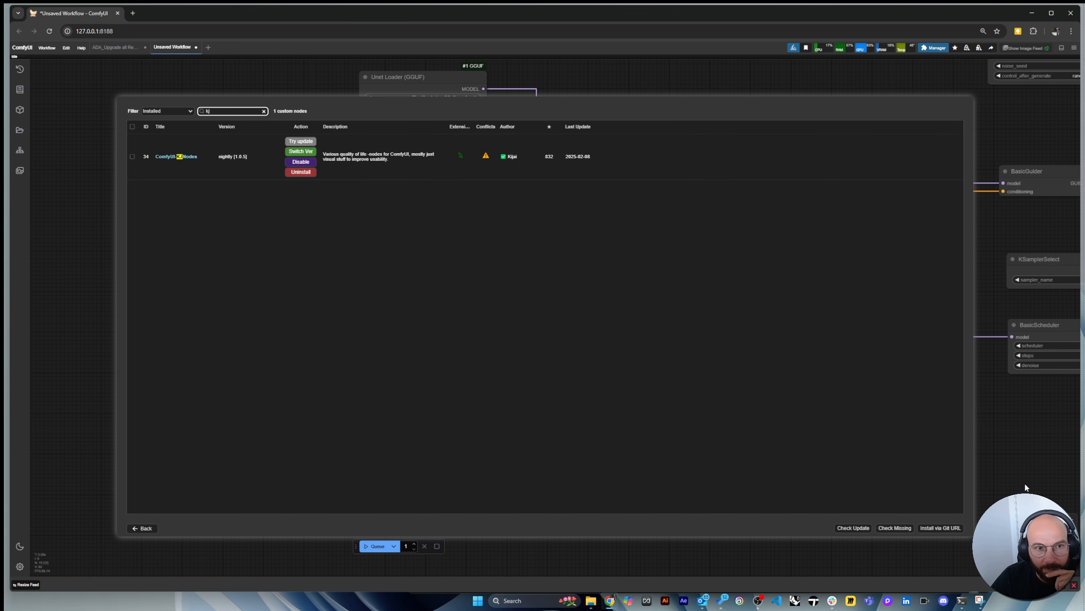
left_click(1006, 475)
left_click(143, 527)
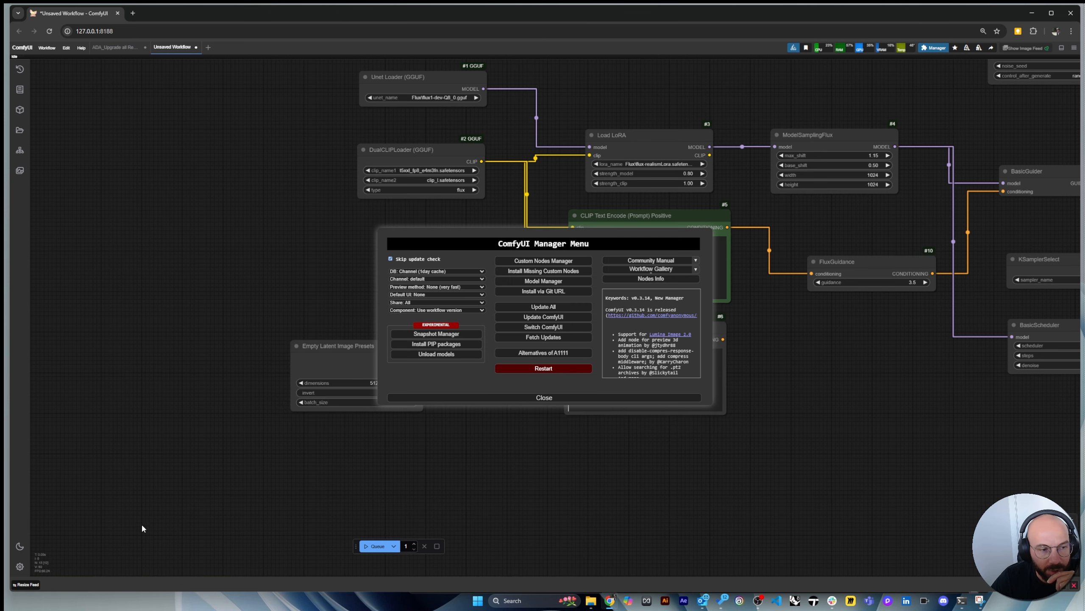
left_click(523, 398)
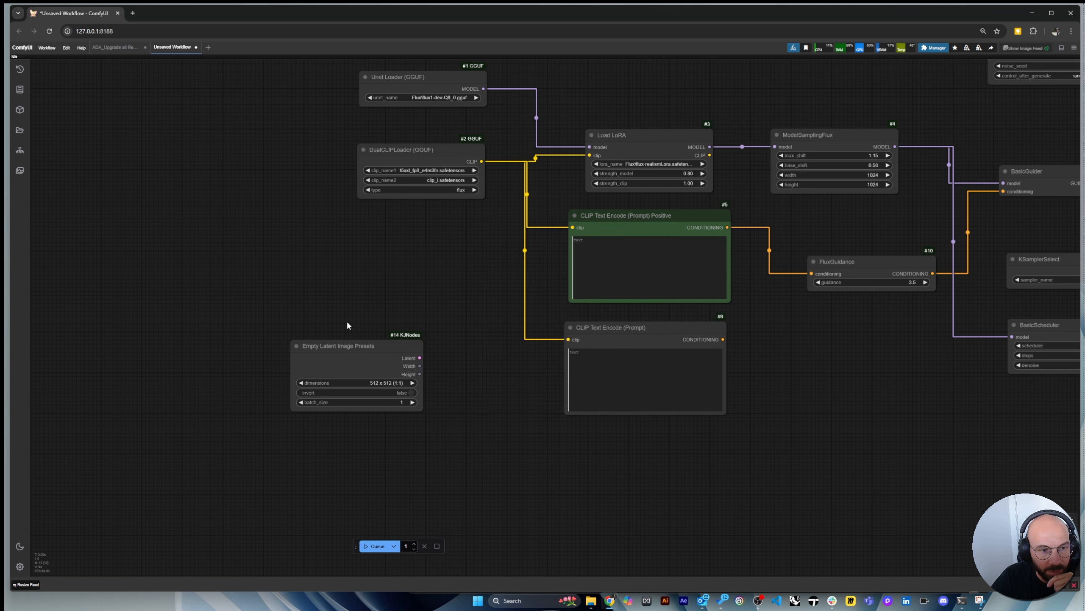
Set the Empty Latent Image Presets dimensions to 1344 x 768 (1.75:1) and move the node slightly lower
left_click_drag(376, 352, 401, 361)
left_click(412, 391)
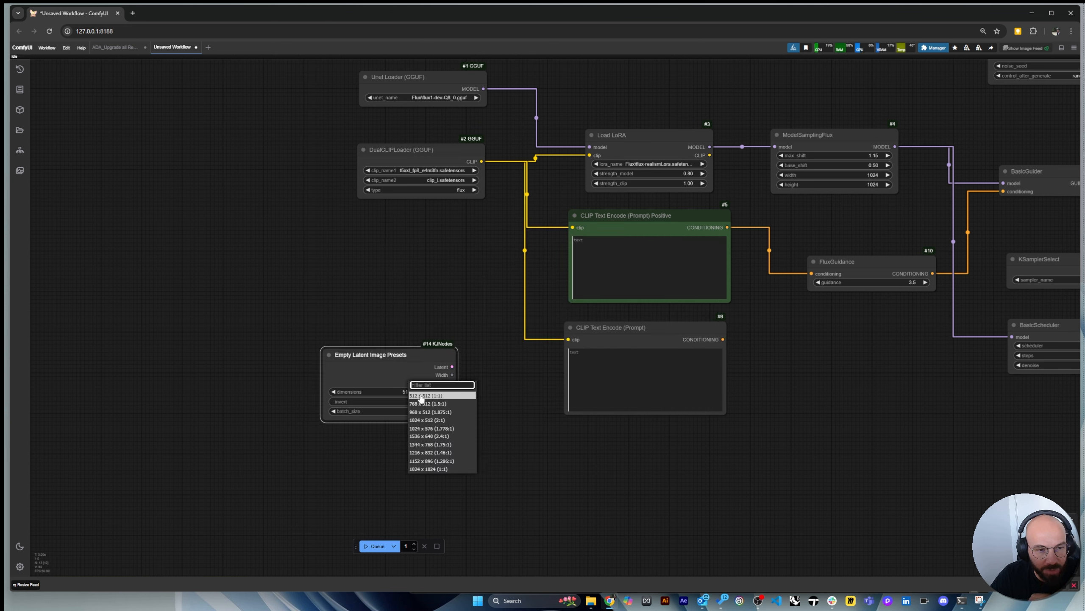
left_click(432, 445)
left_click_drag(406, 361, 397, 391)
scroll(402, 321, "down", 2)
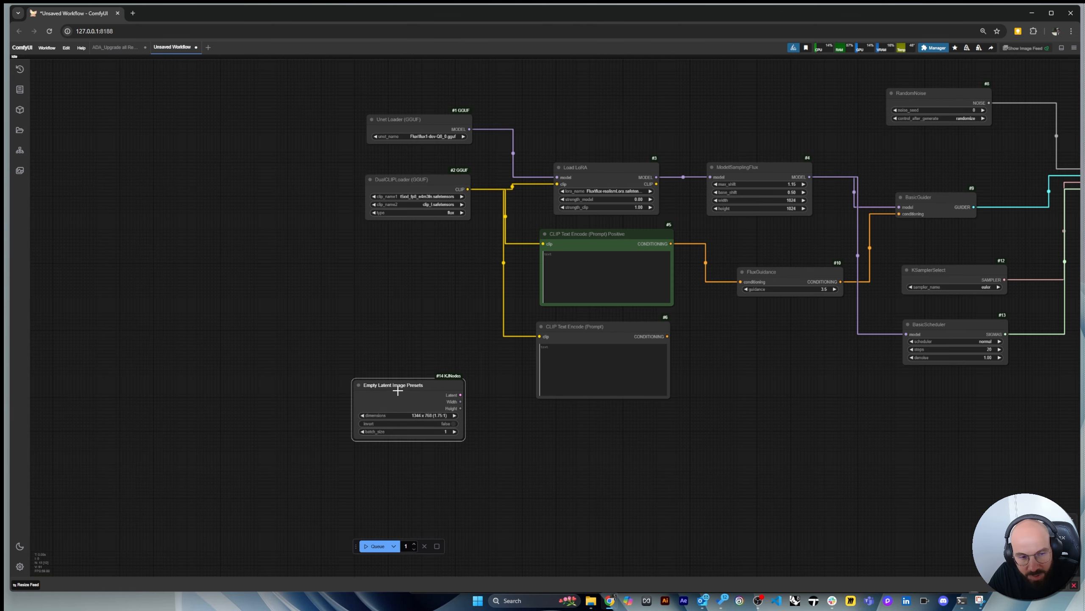
Shift Empty Latent Image Presets farther down and set its batch_size to 1
scroll(421, 449, "up", 5)
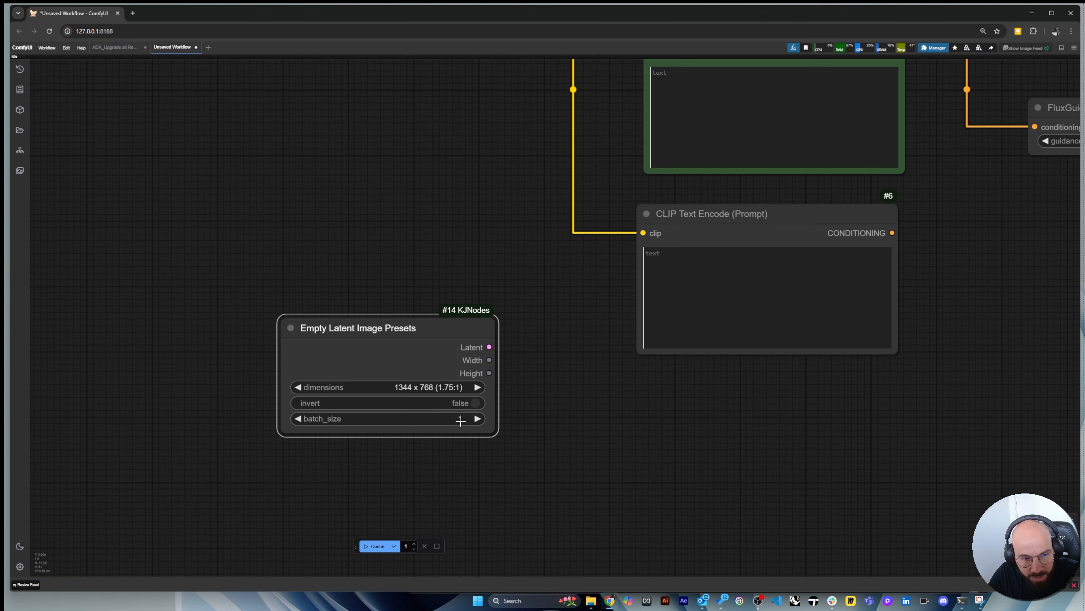
left_click_drag(421, 367, 431, 416)
scroll(376, 474, "down", 1)
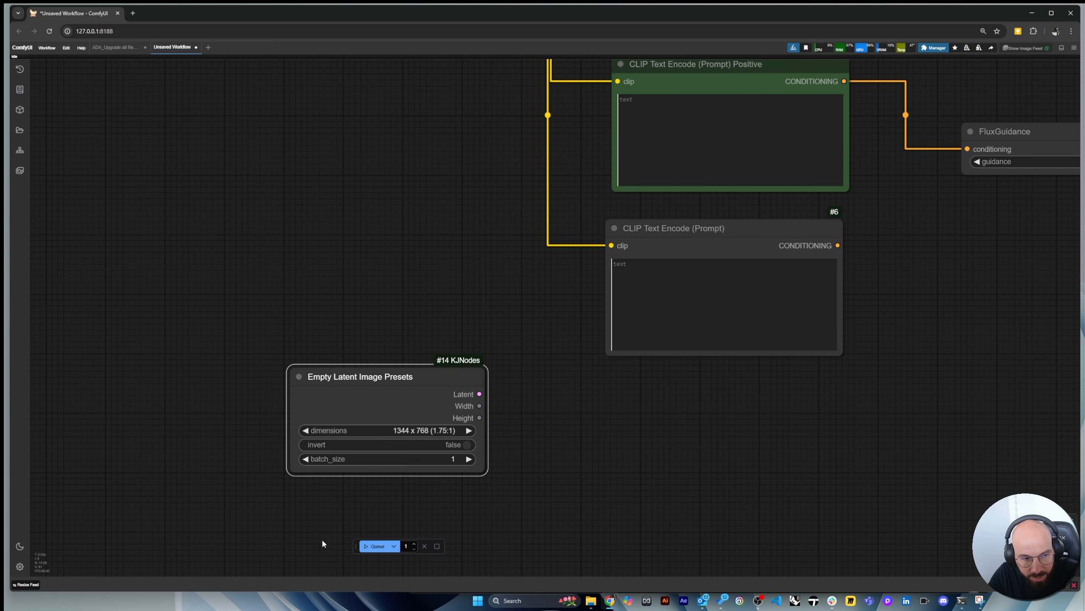
scroll(427, 477, "up", 3)
left_click_drag(457, 452, 459, 453)
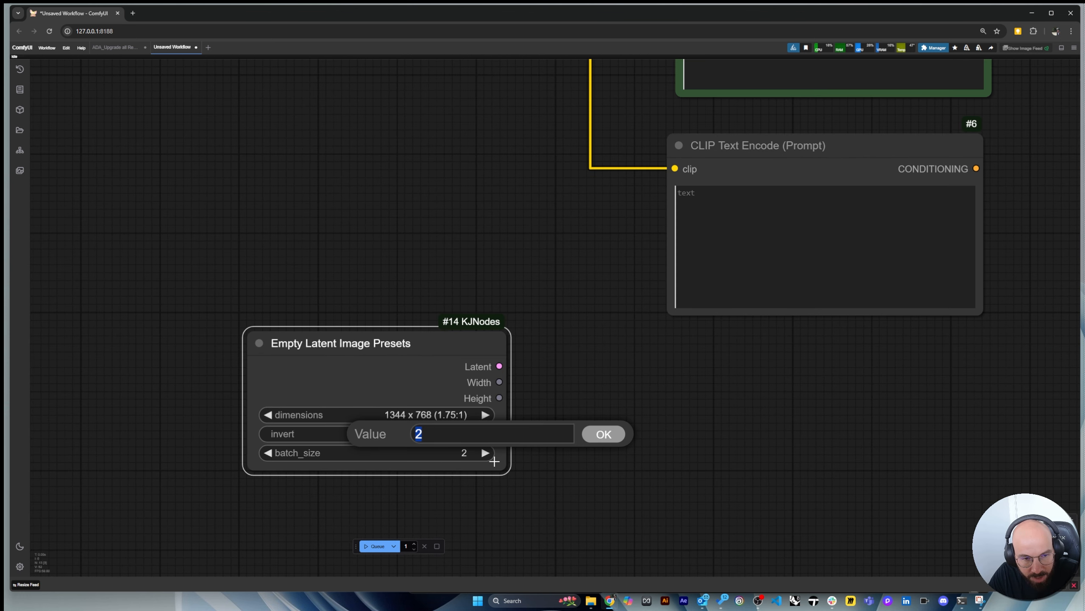
left_click(598, 434)
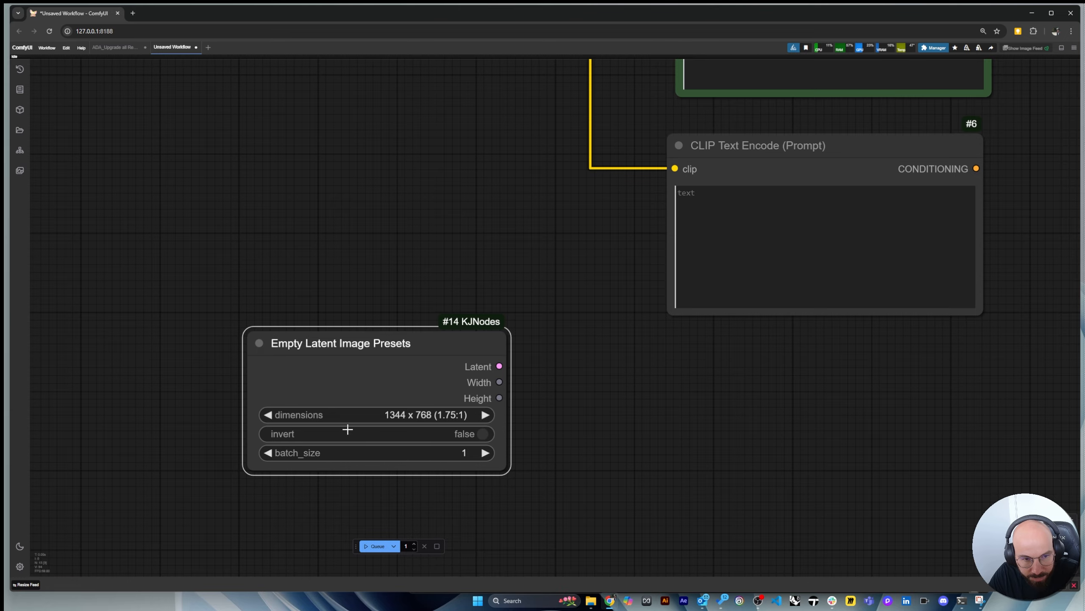
Connect the Latent output of Empty Latent Image Presets to SamplerCustomAdvanced's latent_image input
scroll(347, 430, "down", 5)
left_click_drag(420, 387, 727, 276)
scroll(235, 420, "down", 8)
scroll(749, 267, "up", 9)
scroll(692, 308, "down", 3)
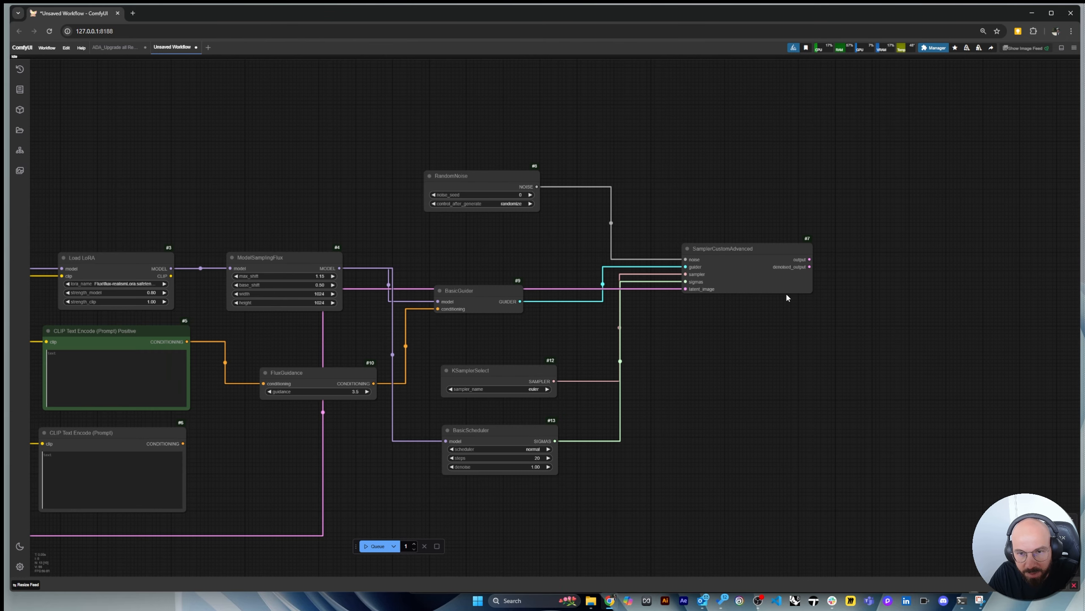
Add a VAE Decode node beyond SamplerCustomAdvanced and connect the sampler's output to its samples input
left_click(772, 261)
scroll(876, 274, "up", 3)
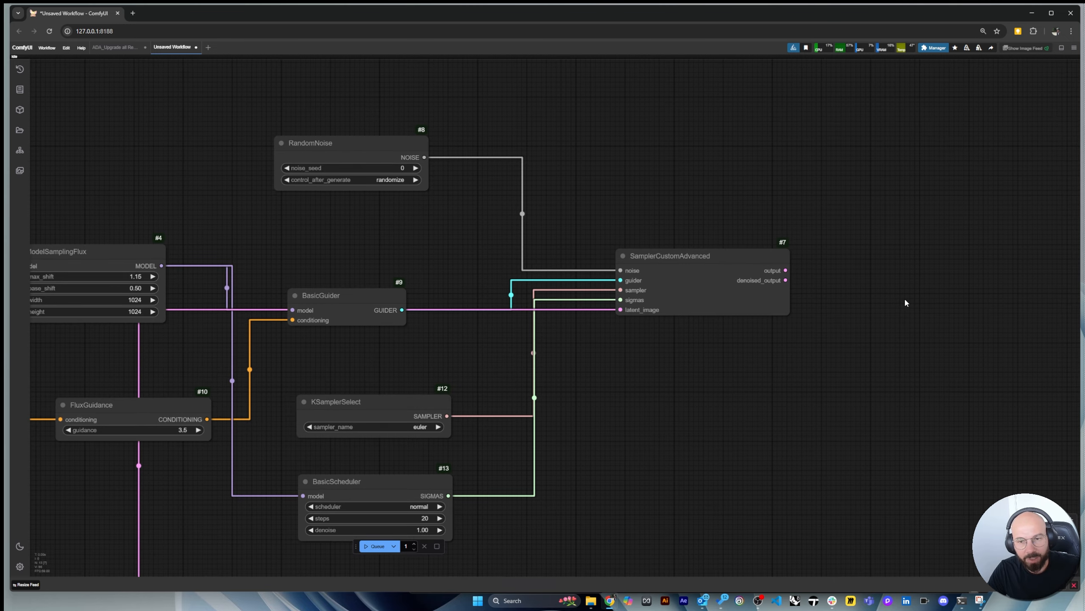
double_click(904, 297)
type("dec")
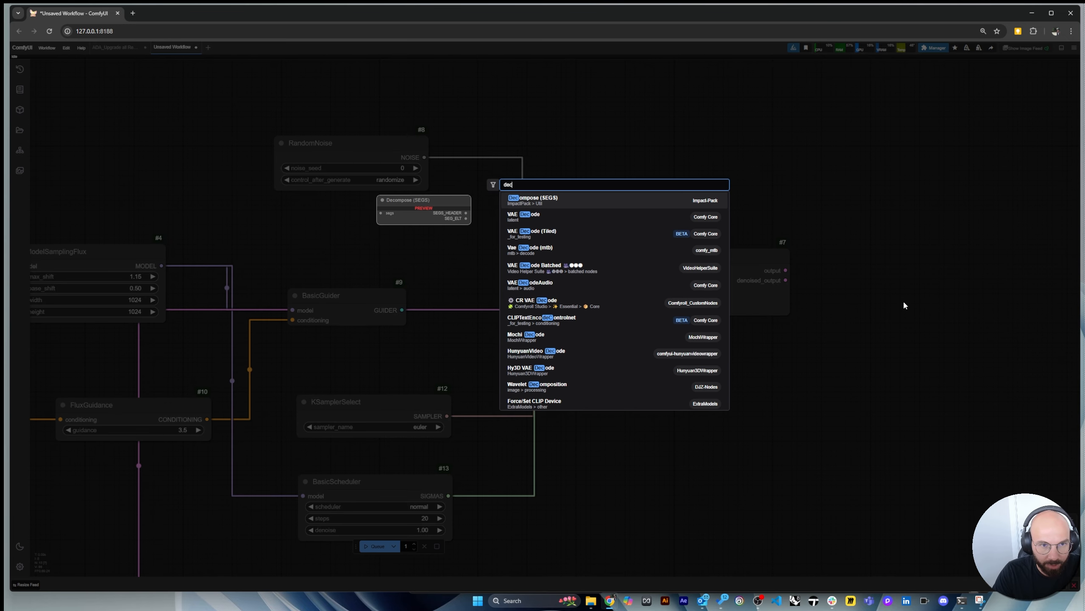
key("BackSpace")
key("BackSpace")
key("BackSpace")
type("ve")
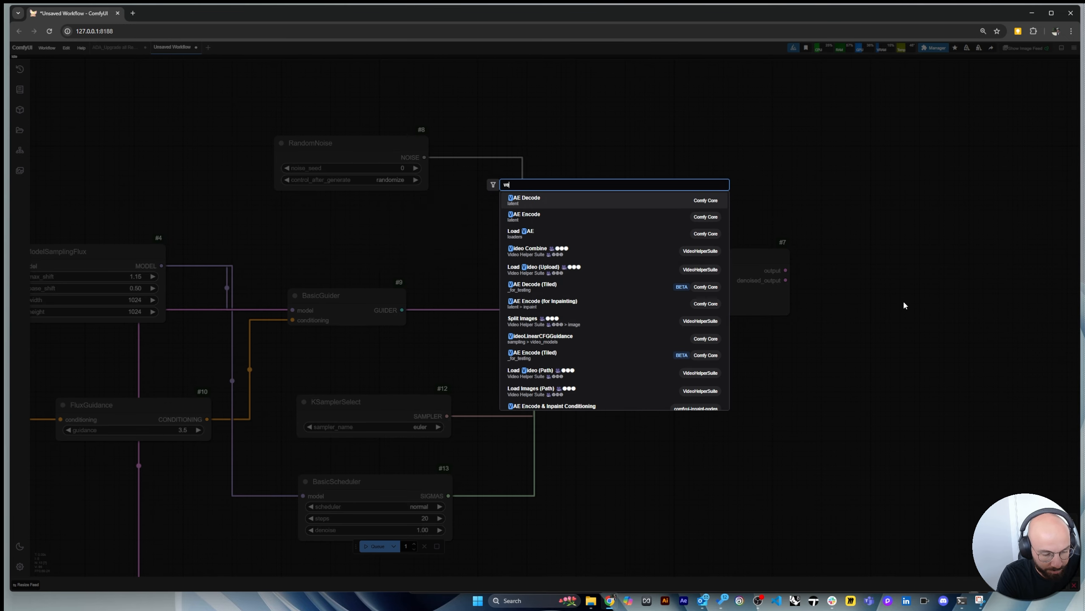
type("a")
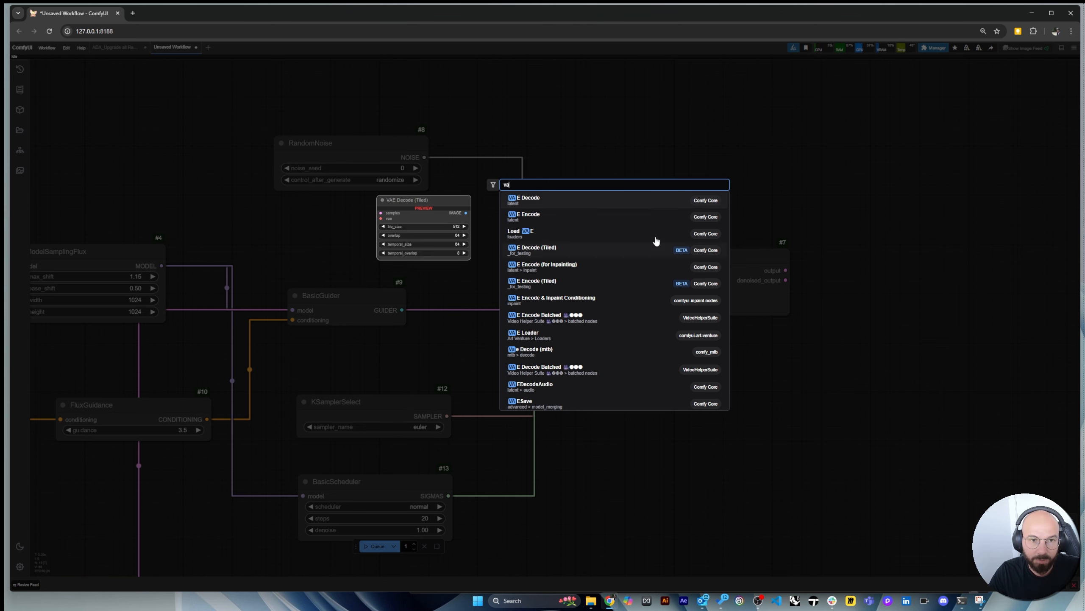
left_click(615, 199)
left_click_drag(784, 270, 982, 265)
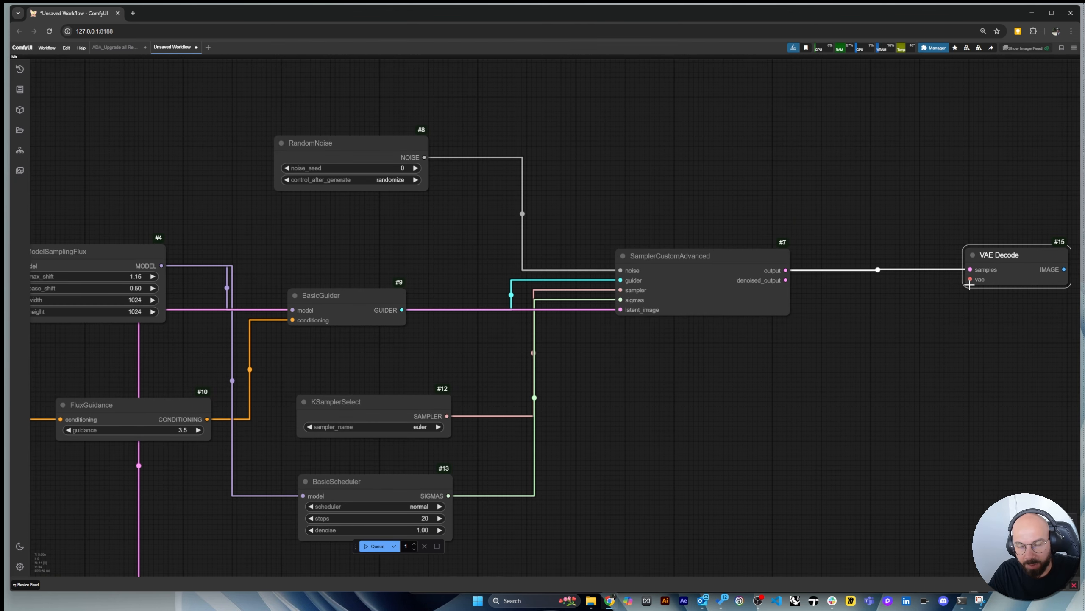
Add a Load VAE node, place it beneath SamplerCustomAdvanced, and set its vae_name to flux\ae.safetensors
double_click(902, 371)
type("load")
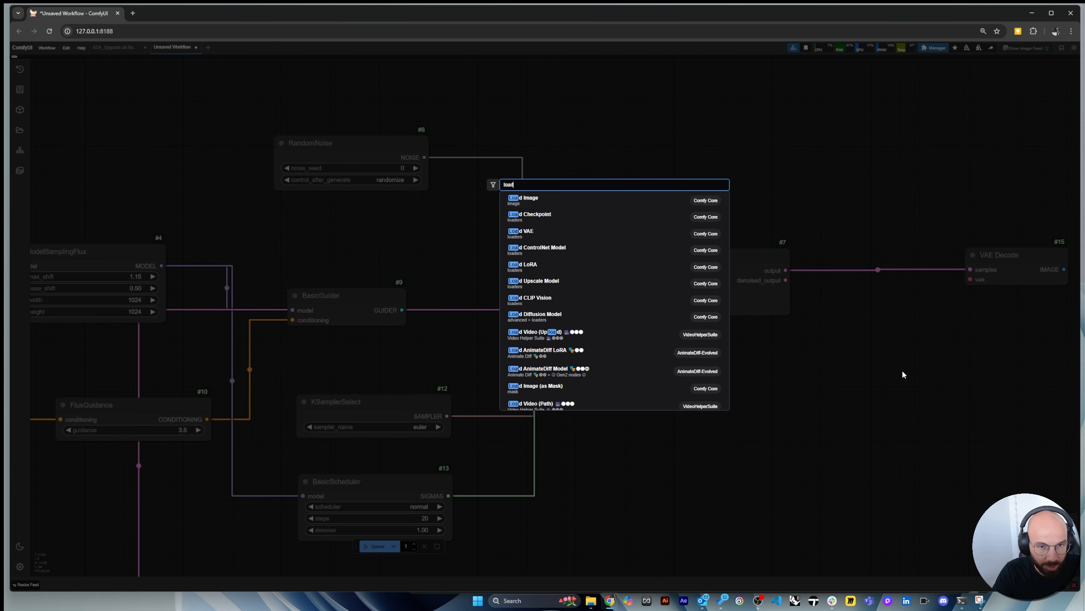
left_click(561, 236)
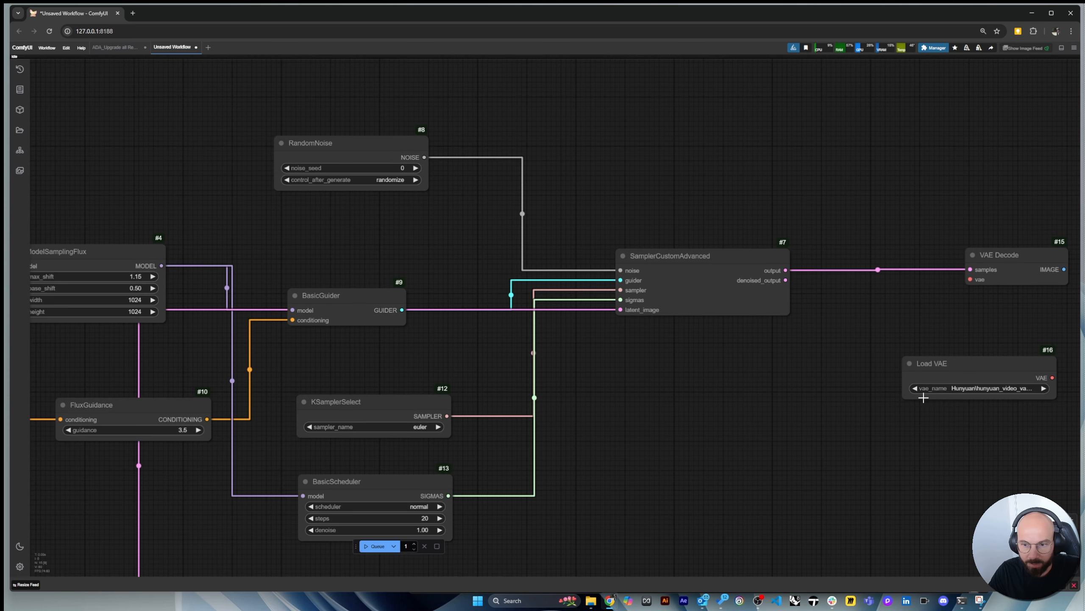
left_click_drag(902, 361, 706, 361)
left_click(742, 387)
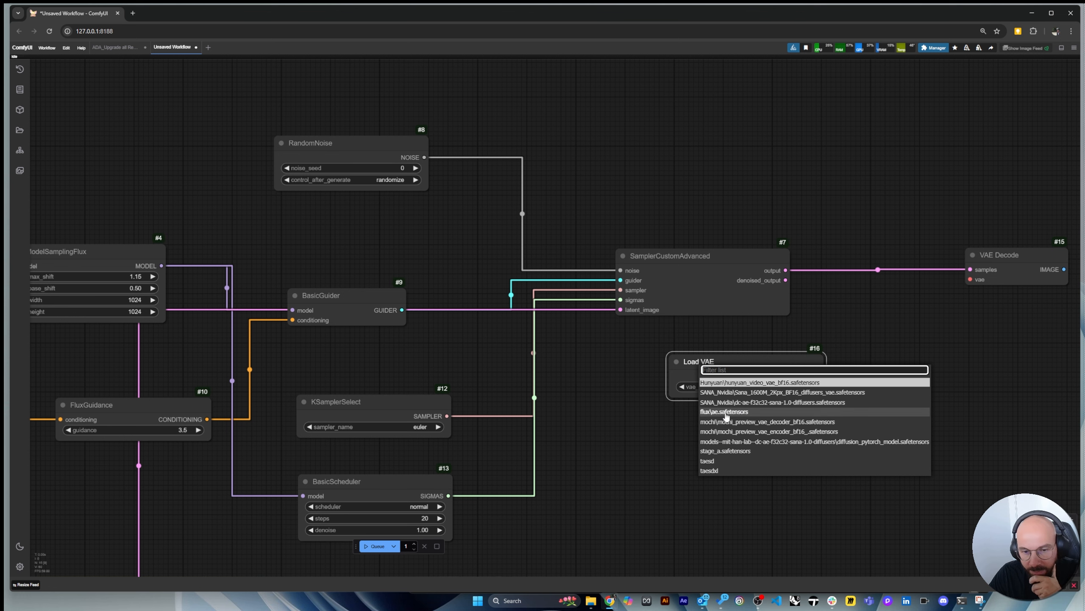
left_click(725, 412)
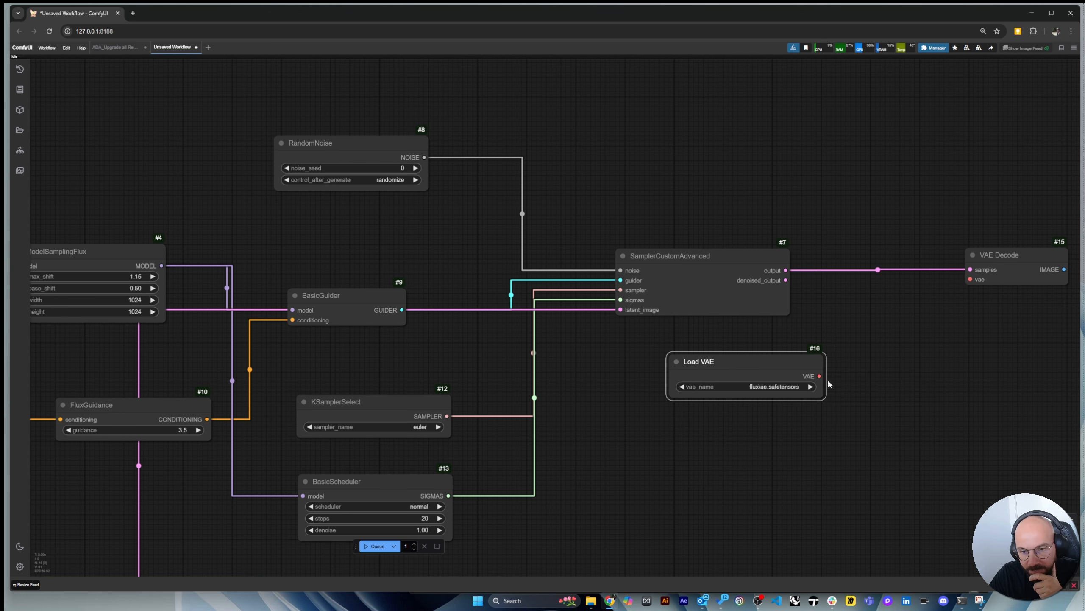
Connect Load VAE's VAE output to VAE Decode's vae input and tuck Load VAE closer beneath SamplerCustomAdvanced
left_click_drag(819, 375, 1018, 259)
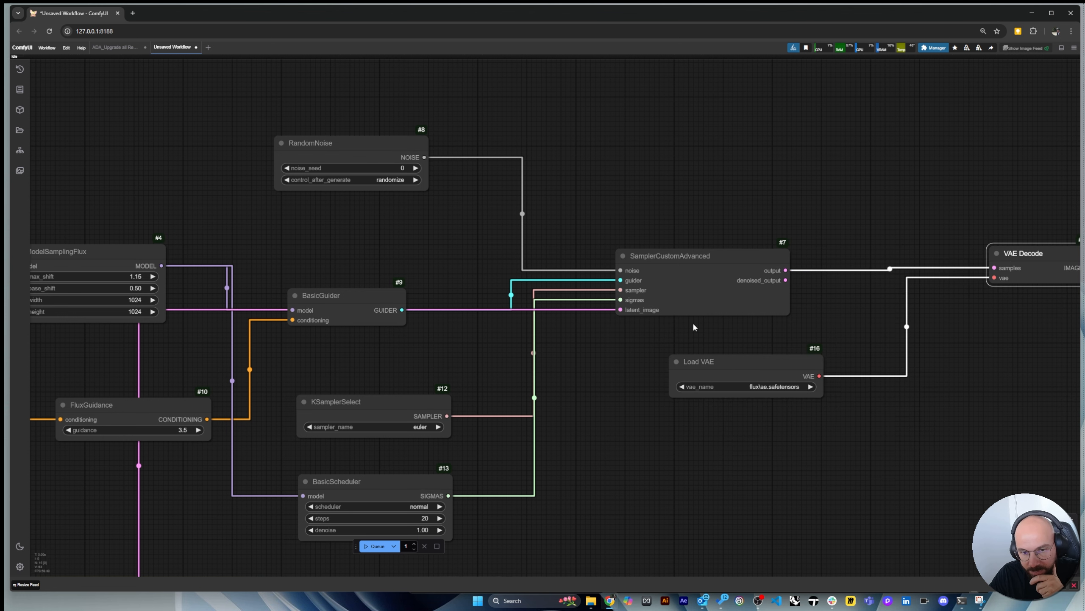
scroll(690, 324, "down", 2)
left_click_drag(728, 357, 705, 347)
scroll(708, 357, "down", 2)
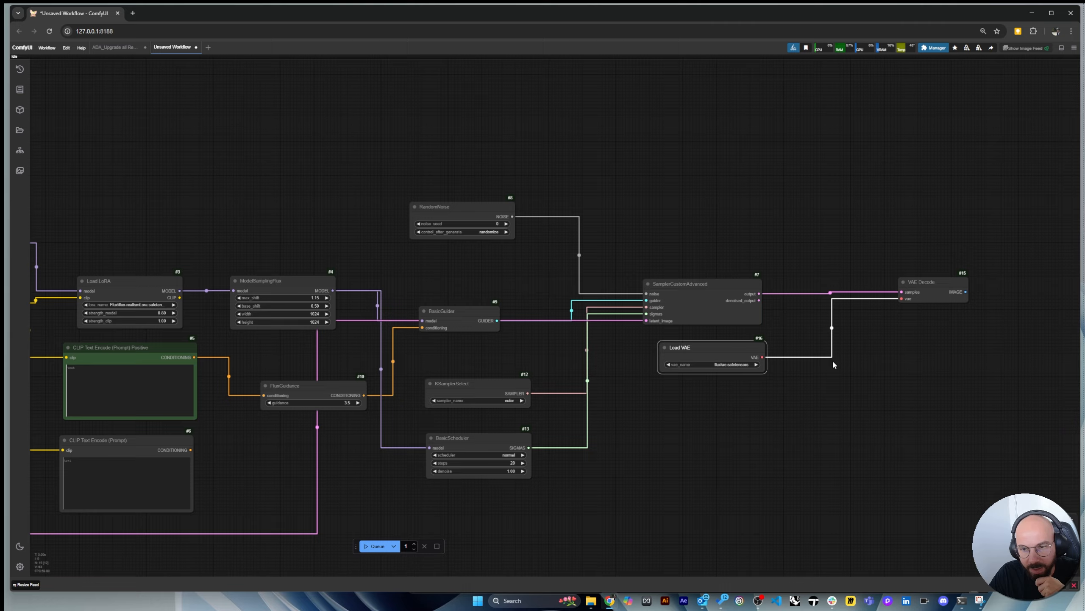
Add a Save Image node and place it to the right of VAE Decode
double_click(907, 387)
type("sav")
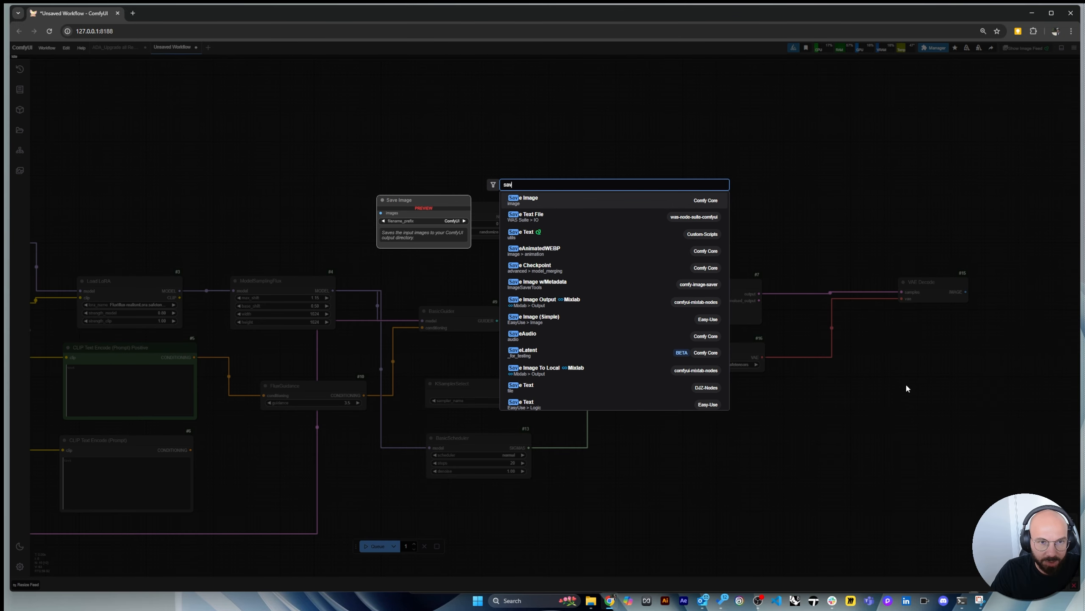
left_click(565, 198)
scroll(649, 330, "down", 2)
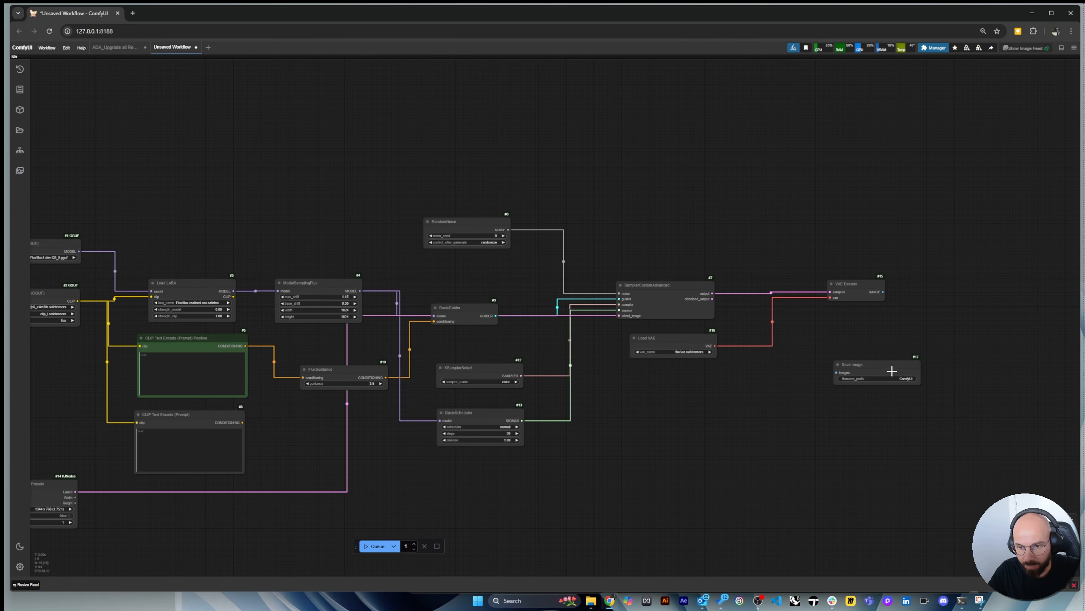
left_click_drag(871, 363, 958, 286)
scroll(959, 285, "up", 3)
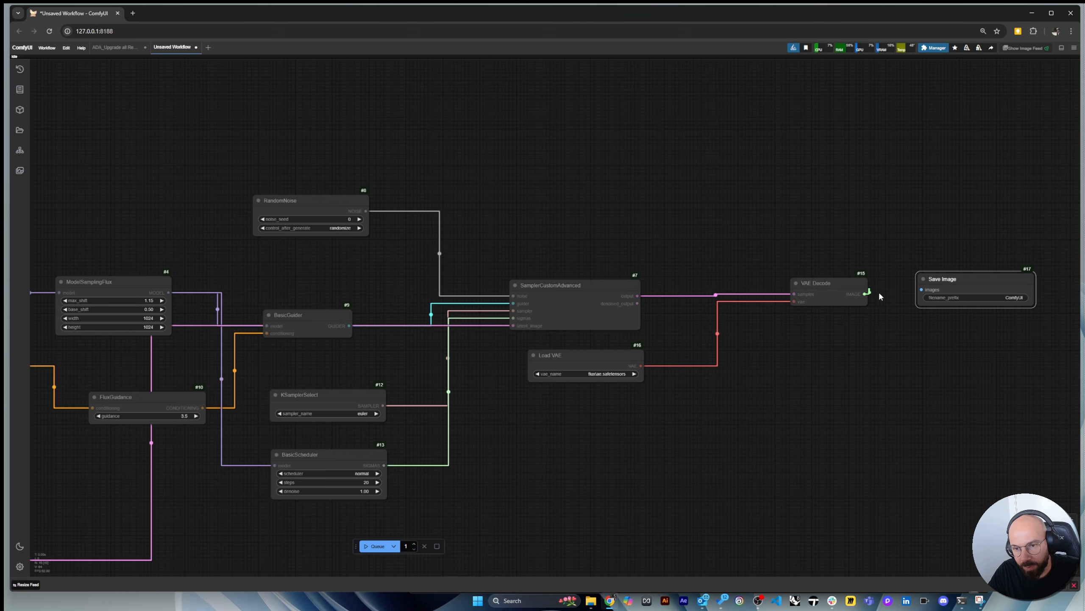
Connect VAE Decode's IMAGE output to Save Image's images input and shift Save Image slightly farther from VAE Decode
left_click_drag(864, 294, 932, 289)
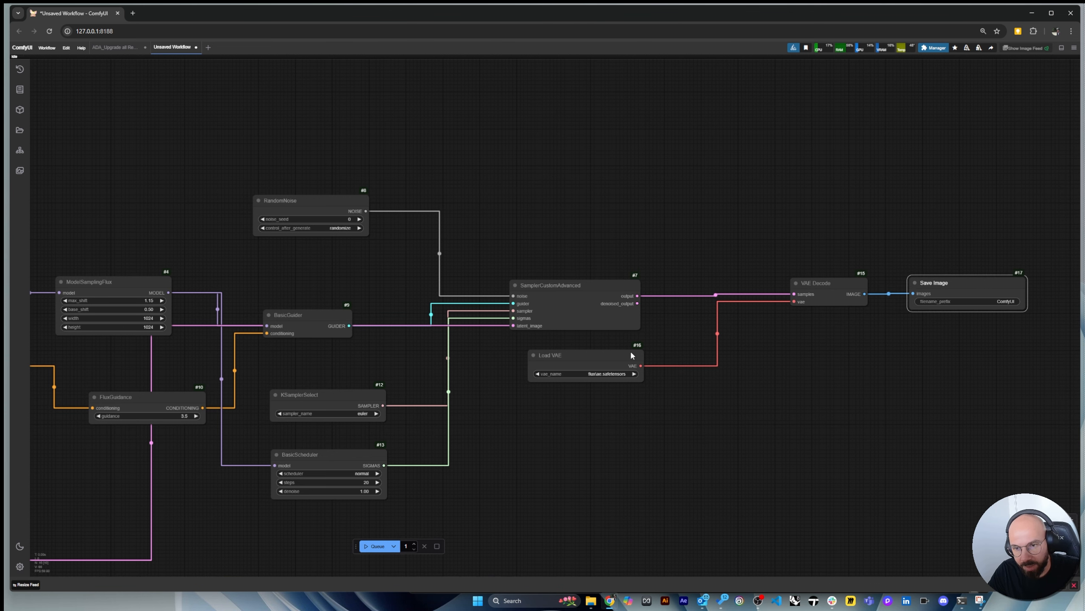
scroll(632, 355, "down", 3)
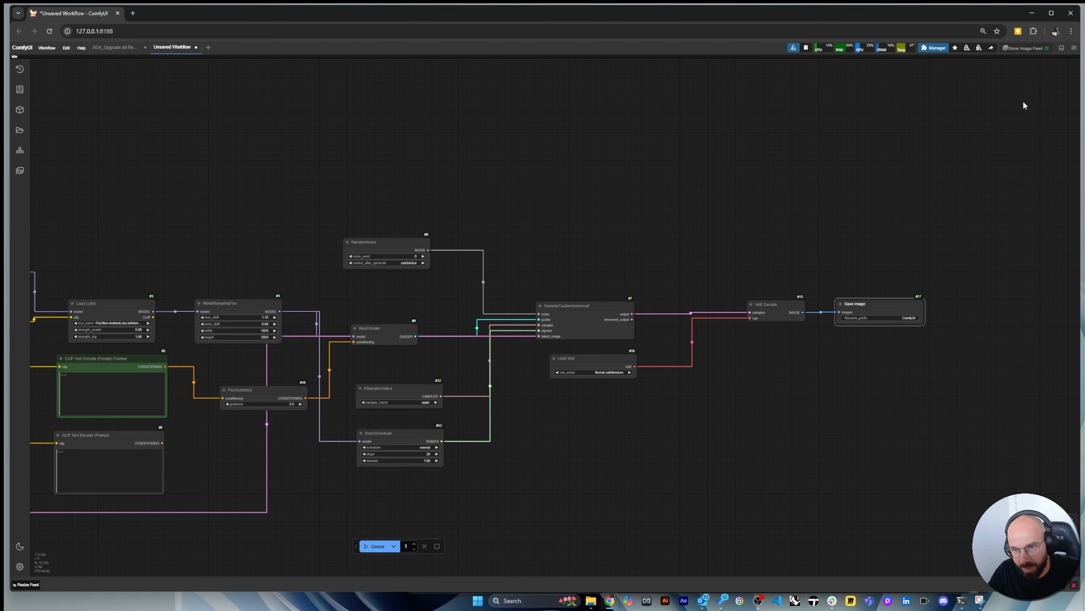
scroll(871, 313, "up", 5)
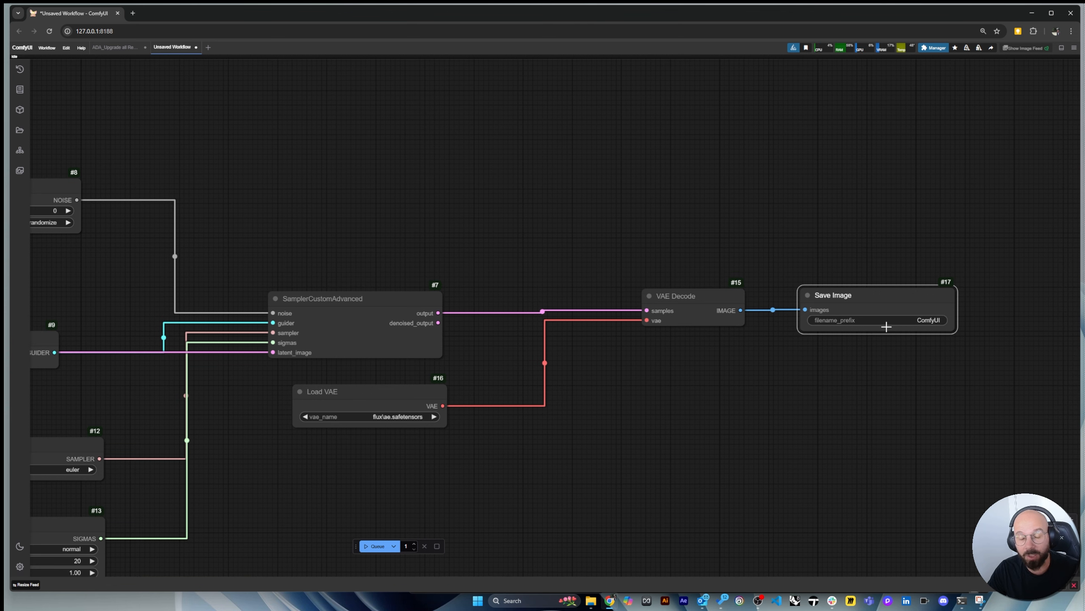
left_click_drag(882, 306, 901, 303)
scroll(881, 313, "down", 2)
scroll(908, 285, "down", 3)
scroll(908, 283, "down", 4)
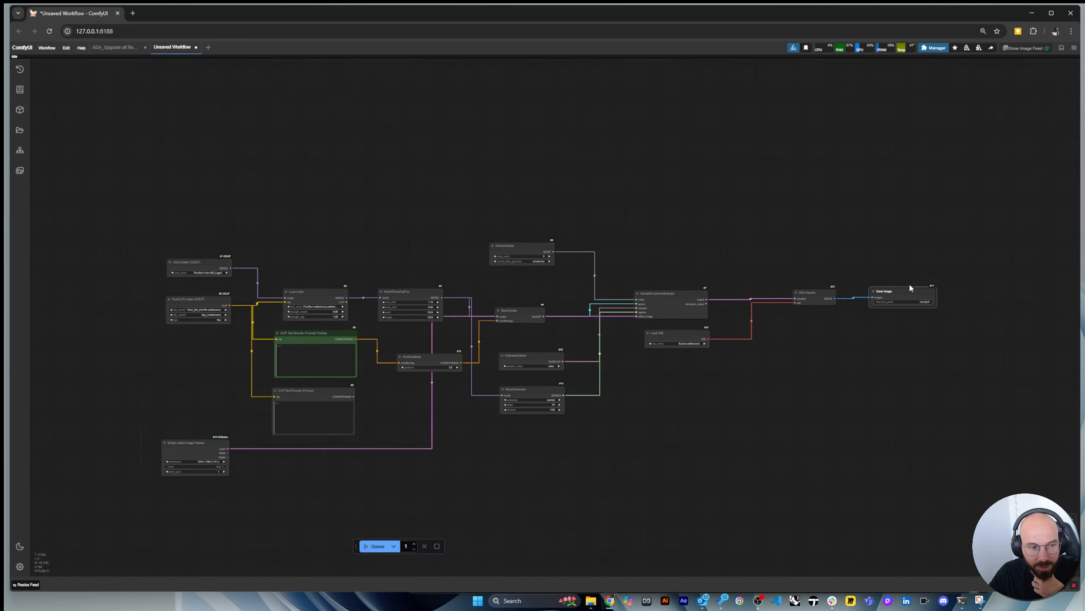
Reposition FluxGuidance slightly lower and move BasicGuider upward, clear of the latent connection line
scroll(189, 428, "up", 8)
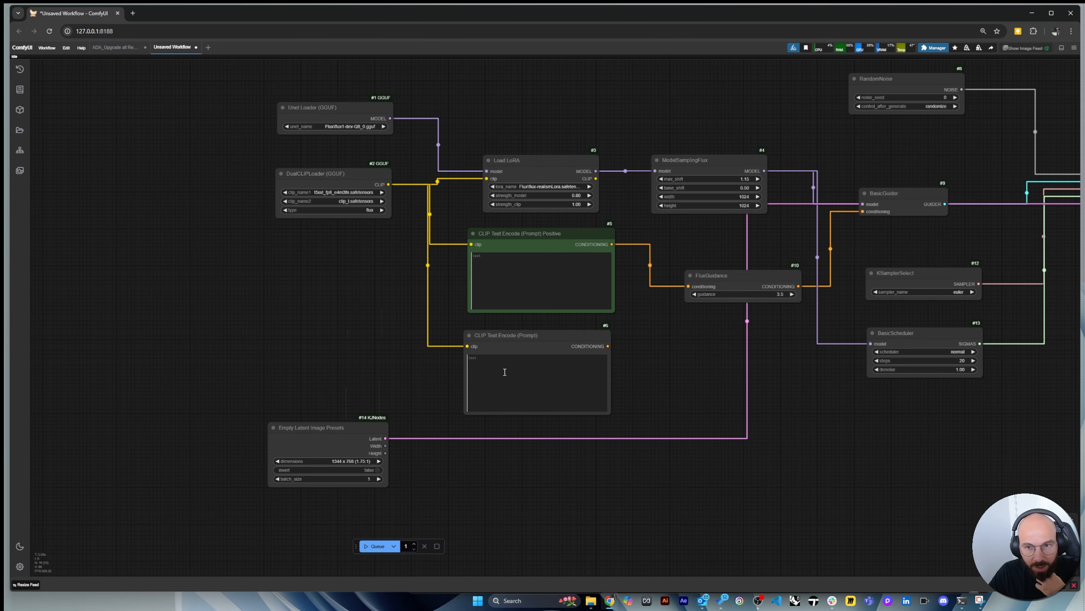
left_click_drag(533, 337, 540, 338)
scroll(382, 326, "down", 2)
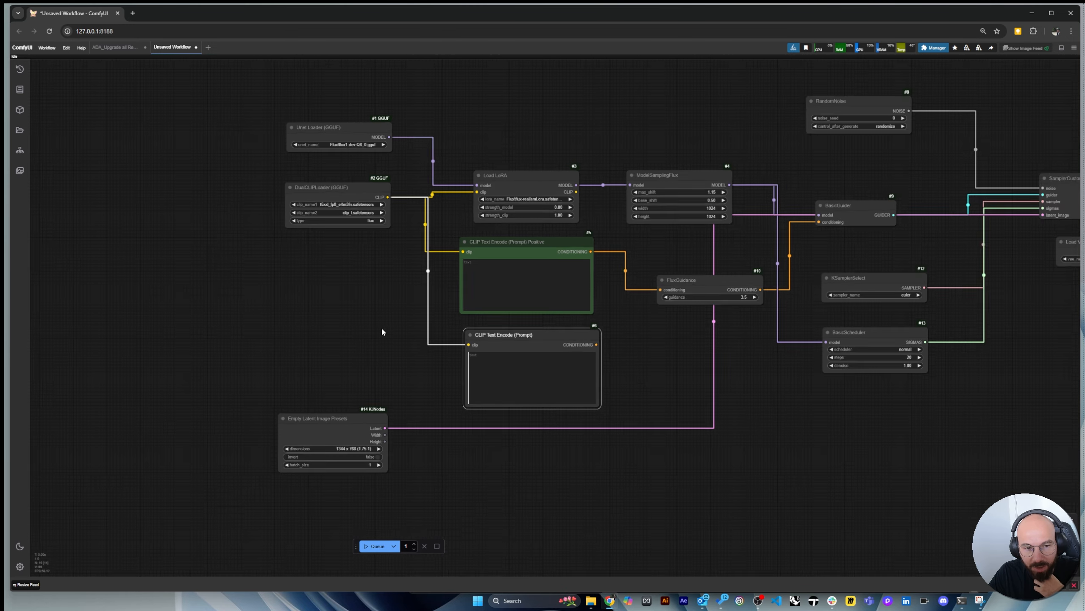
scroll(770, 312, "up", 3)
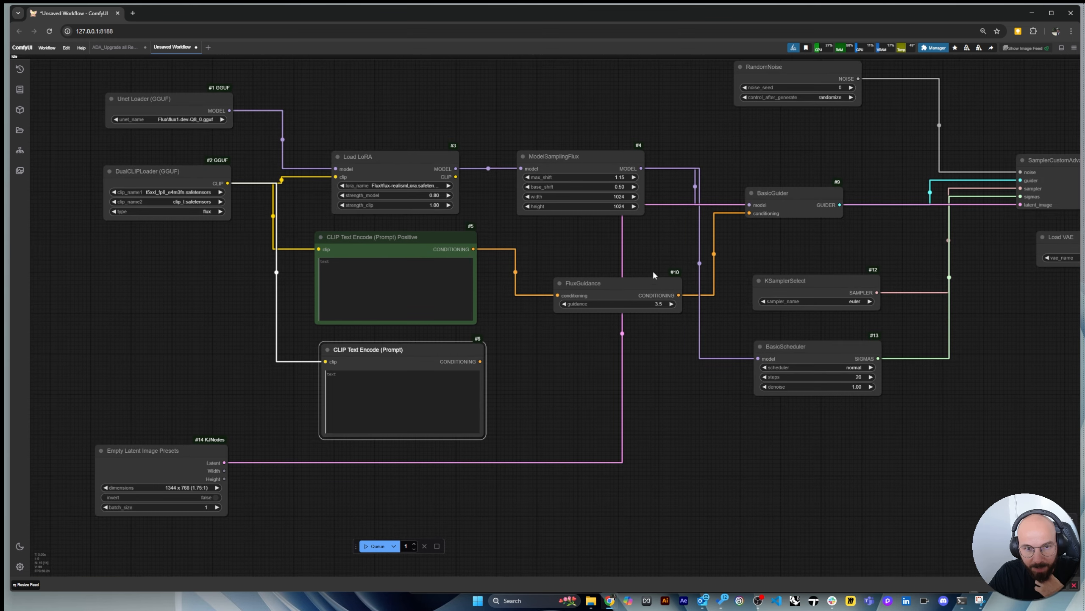
left_click(639, 293)
left_click_drag(639, 292, 636, 297)
left_click_drag(764, 192, 795, 175)
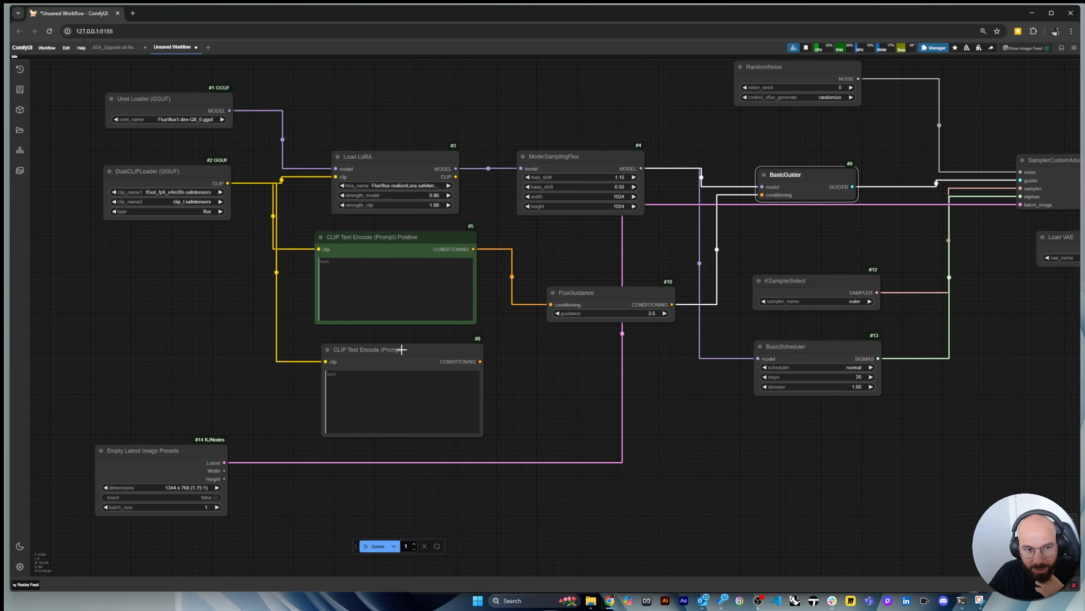
Align the second CLIP Text Encode node directly beneath the positive prompt and move Empty Latent Image Presets closer to the other nodes
left_click_drag(434, 347, 426, 344)
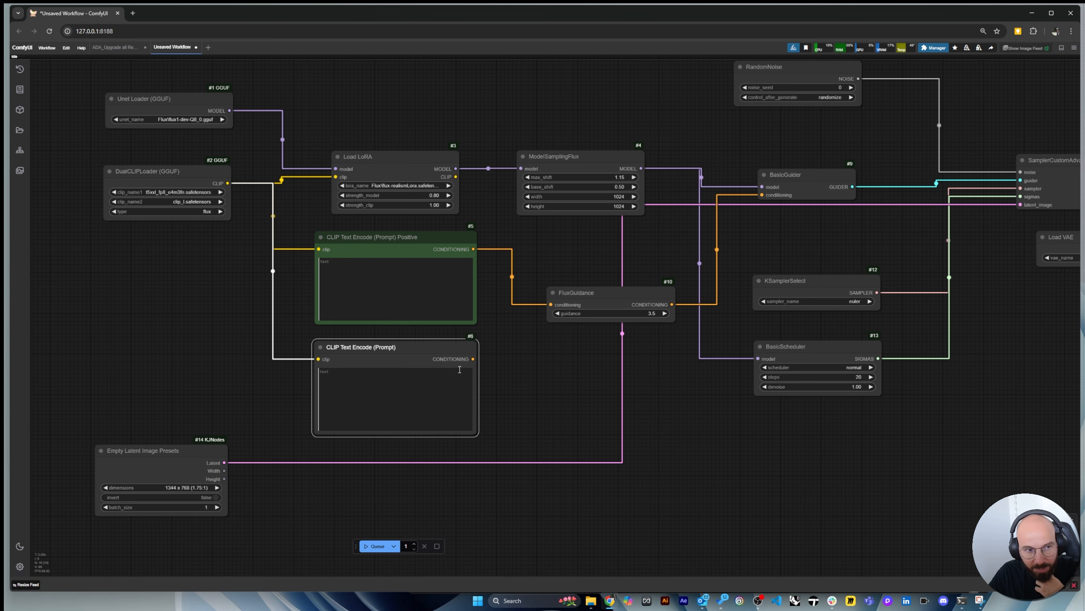
left_click_drag(178, 457, 183, 447)
left_click_drag(428, 344, 429, 335)
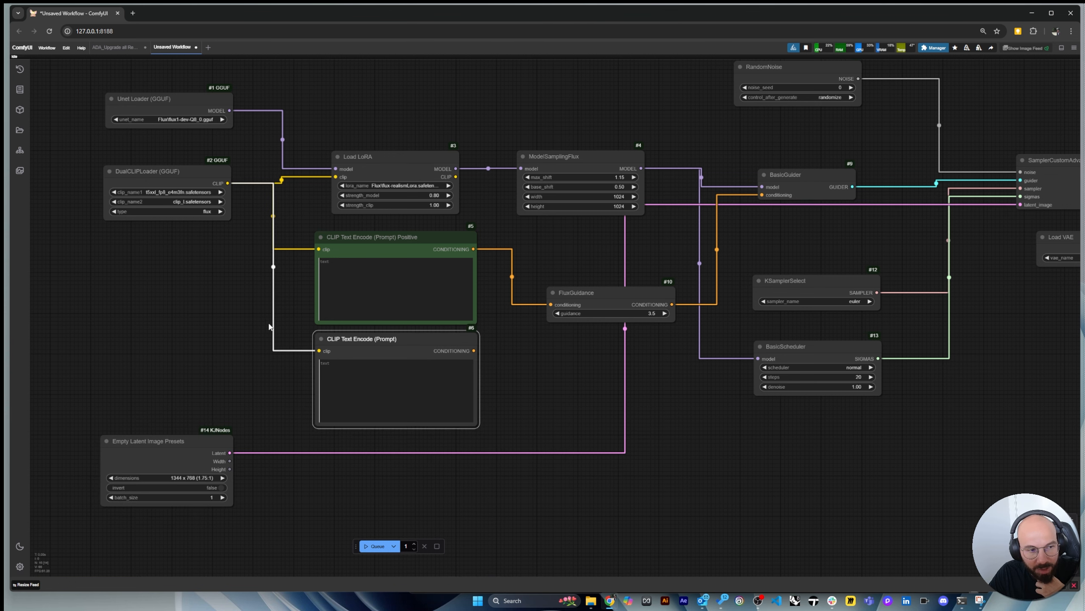
left_click_drag(171, 435, 196, 400)
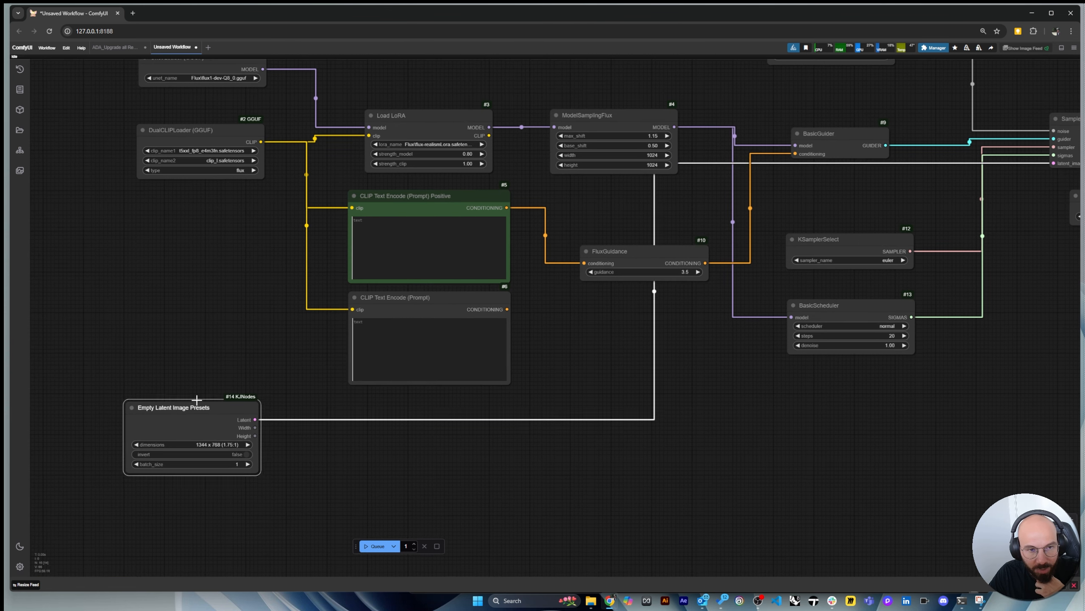
scroll(336, 339, "down", 2)
scroll(239, 351, "down", 3)
scroll(530, 288, "up", 2)
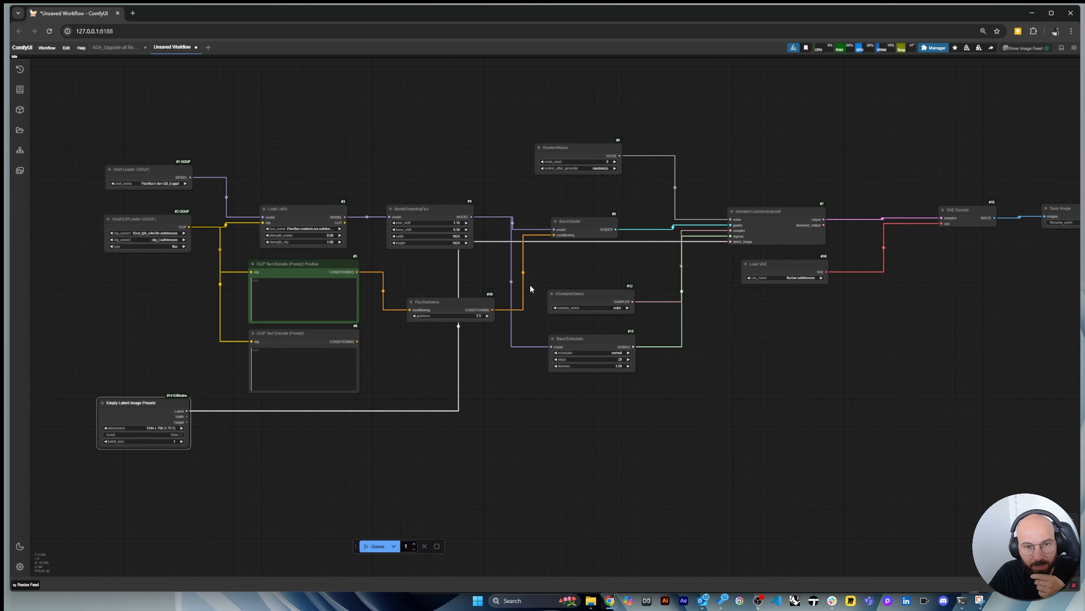
scroll(175, 311, "down", 1)
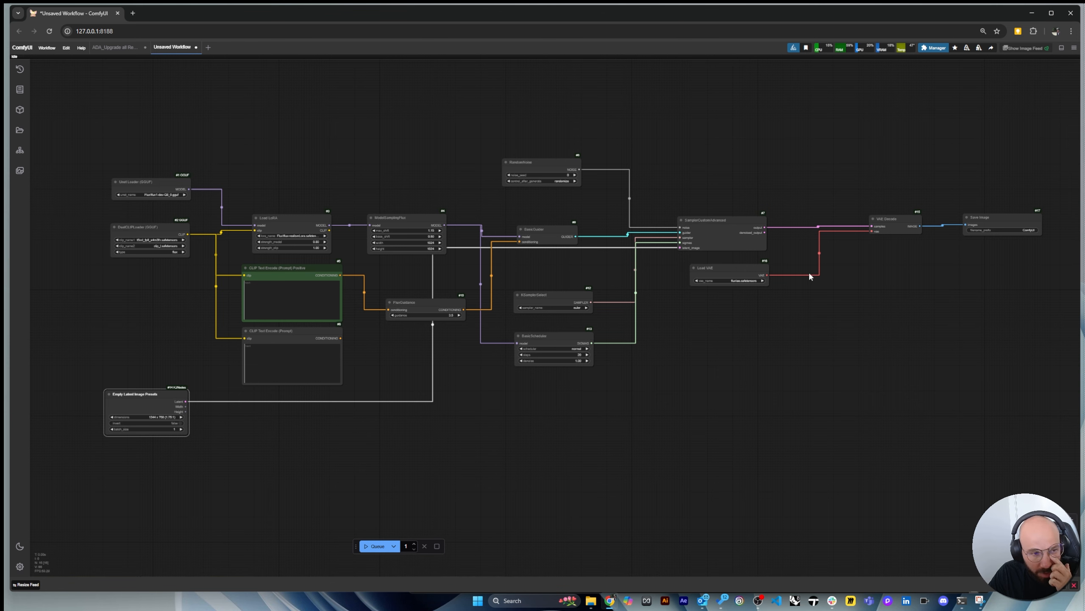
Copy the full prompt text of the Roof Top node in the ADA_Upgrade all Renders workflow
left_click(266, 283)
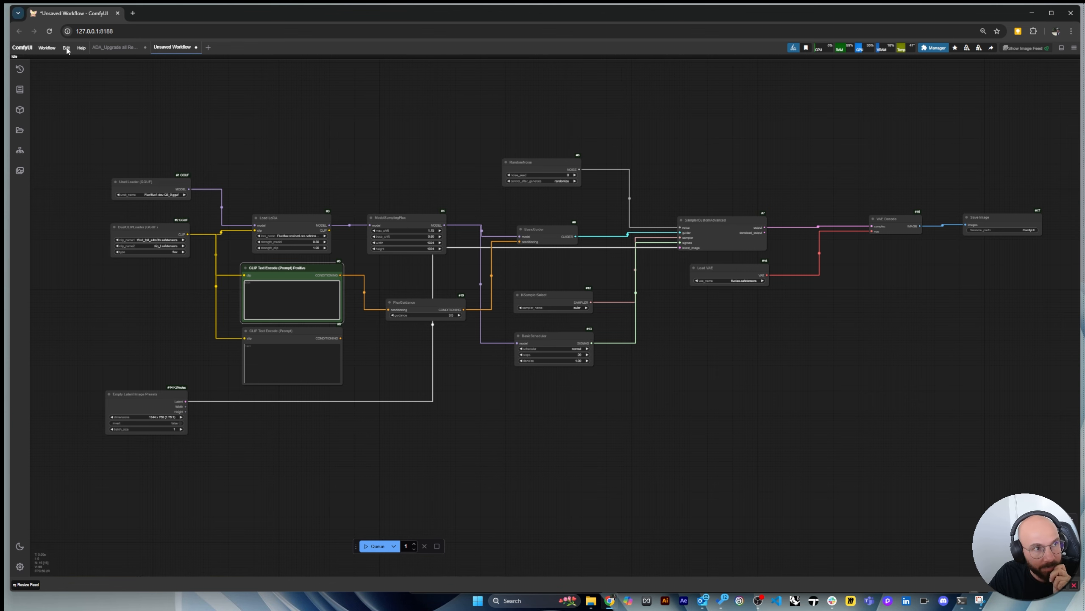
left_click(115, 47)
scroll(438, 238, "up", 1)
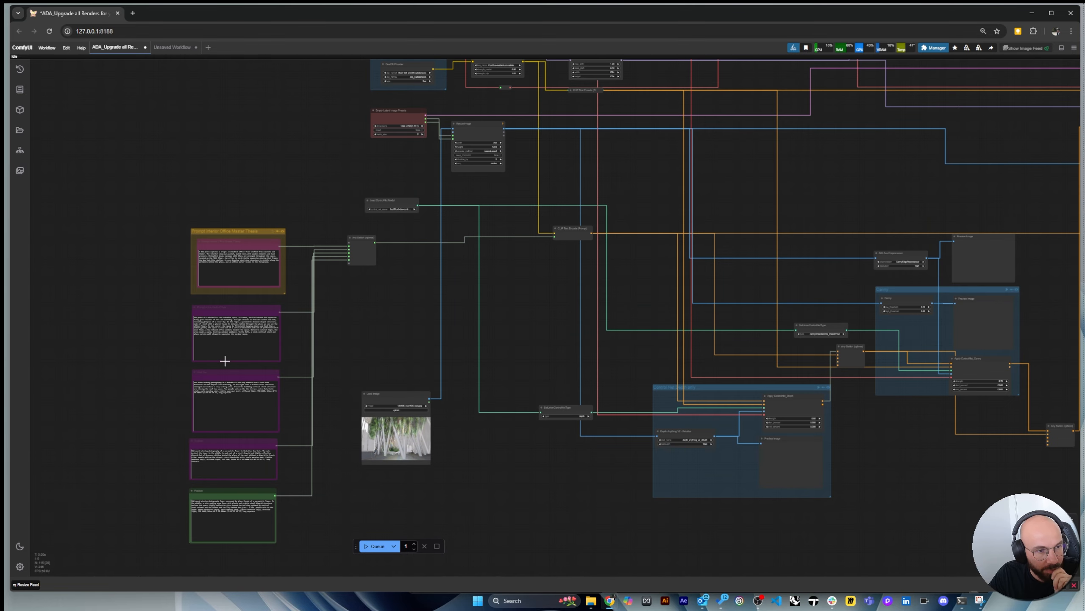
scroll(224, 360, "up", 10)
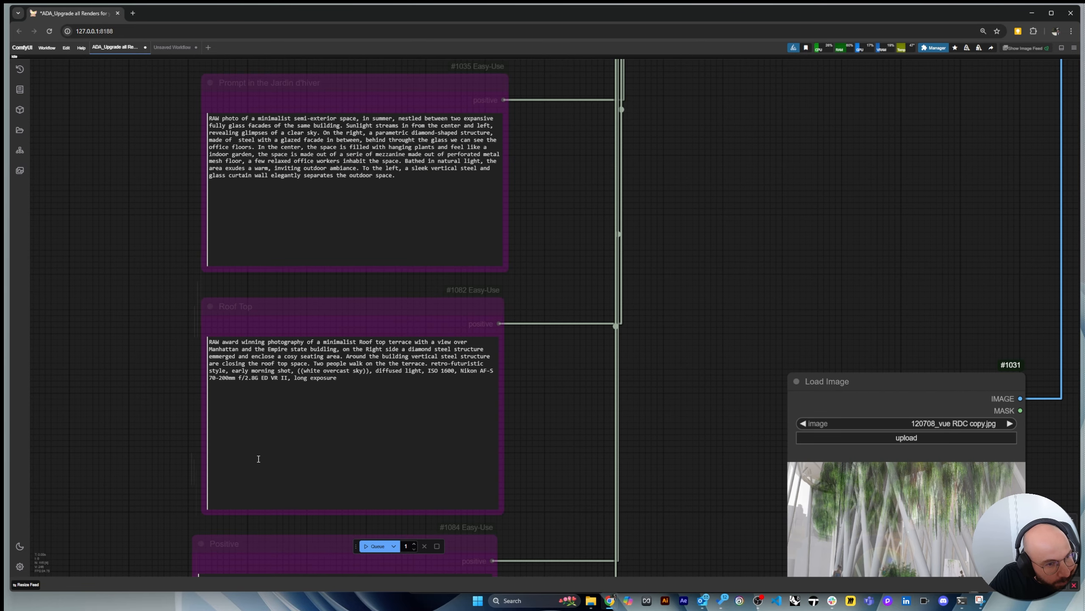
left_click(342, 383)
key("ctrl+a")
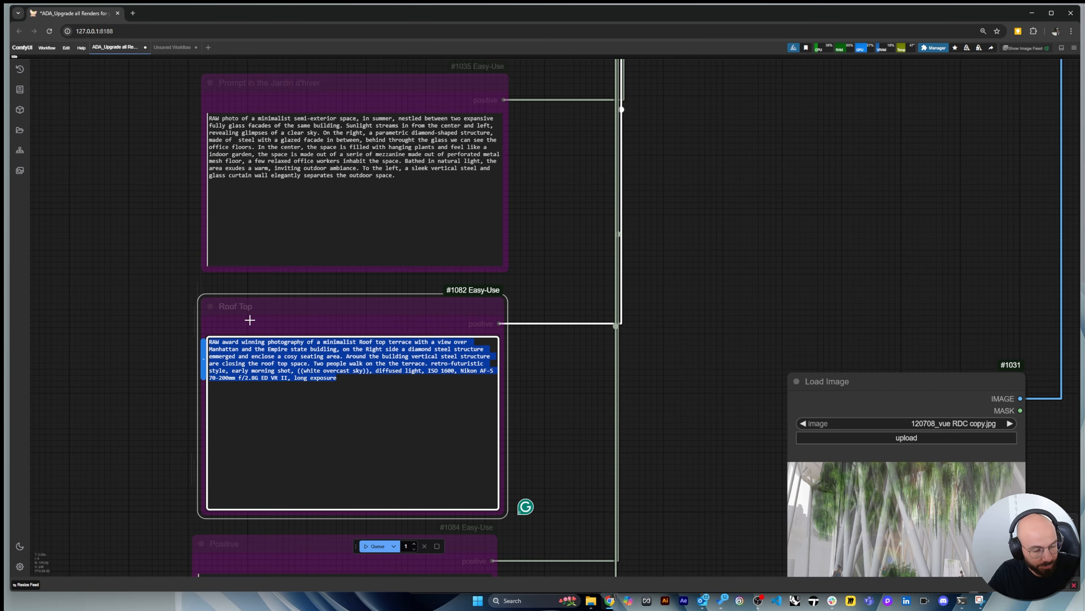
Paste the rooftop terrace prompt into CLIP Text Encode (Prompt) Positive in the unsaved workflow and queue the generation
left_click(172, 47)
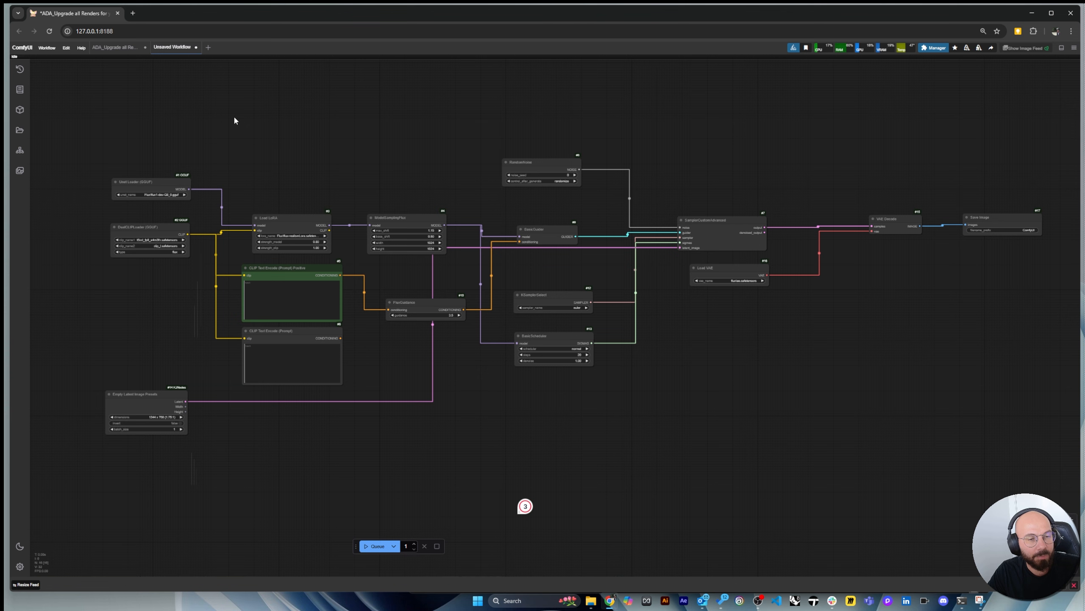
left_click(263, 287)
type("RAW award winning photography of a minimalist Roof top terrace with a view over Manhattan and the Empire state building, on the Right side a diamond steel structure emerged and enclose a cozy seating area. Around the building vertical steel structure are closing the roof top space. Two people walk on the the terrace. retro-futuristic style, early morning shot, ((white overcast sky)), diffused light, ISO 1600, Nikon AF-S 70-200mm f/2.8E FD VR II, long exposure")
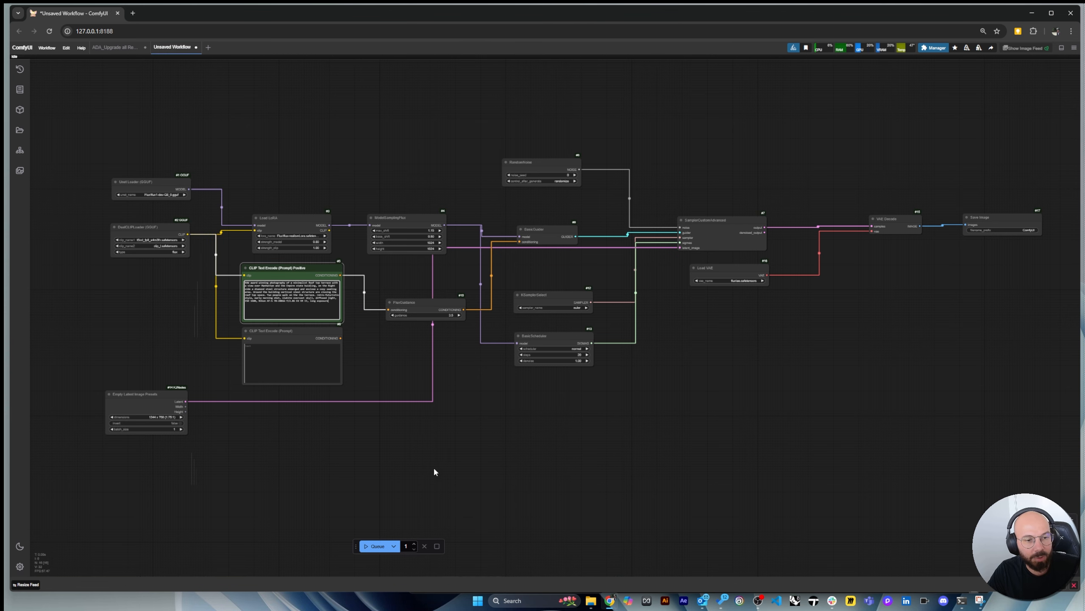
left_click(375, 547)
scroll(339, 428, "down", 2)
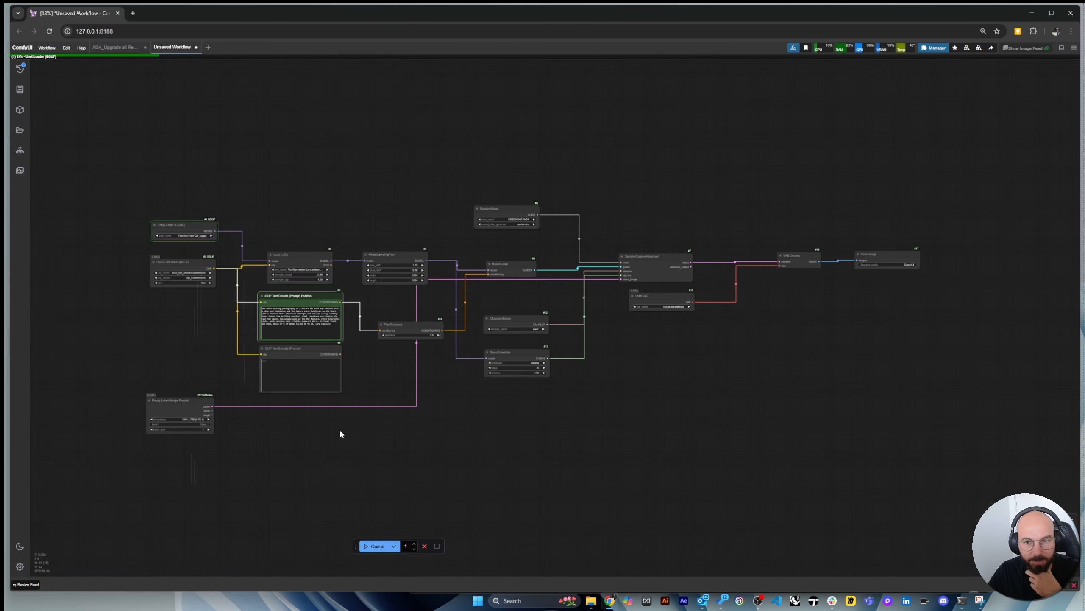
Examine the wording of the rooftop terrace prompt in the positive CLIP Text Encode node
left_click_drag(575, 260, 378, 216)
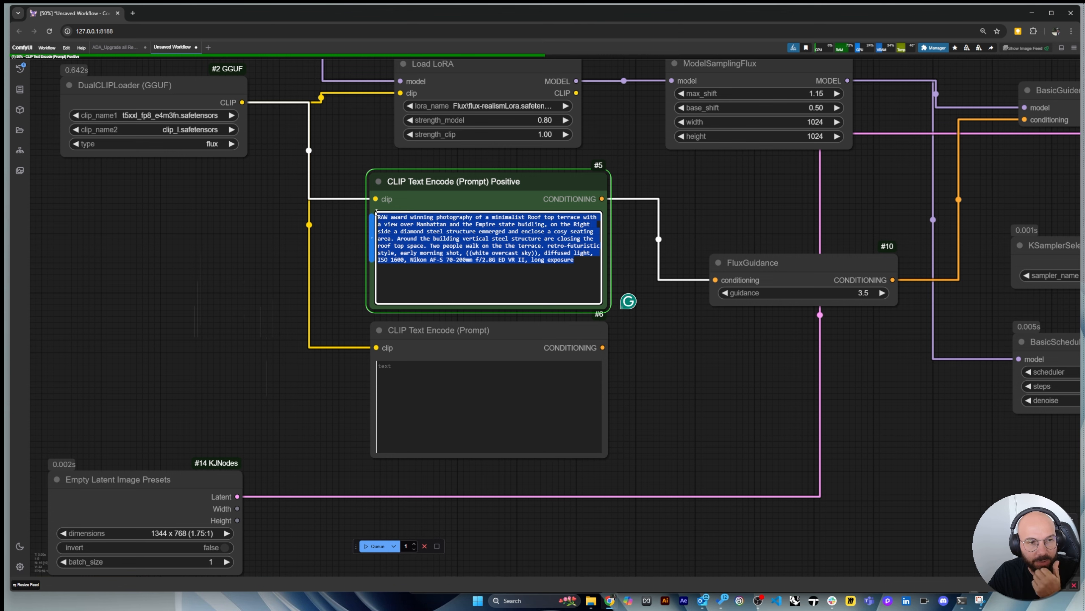
left_click(317, 248)
scroll(500, 192, "up", 2)
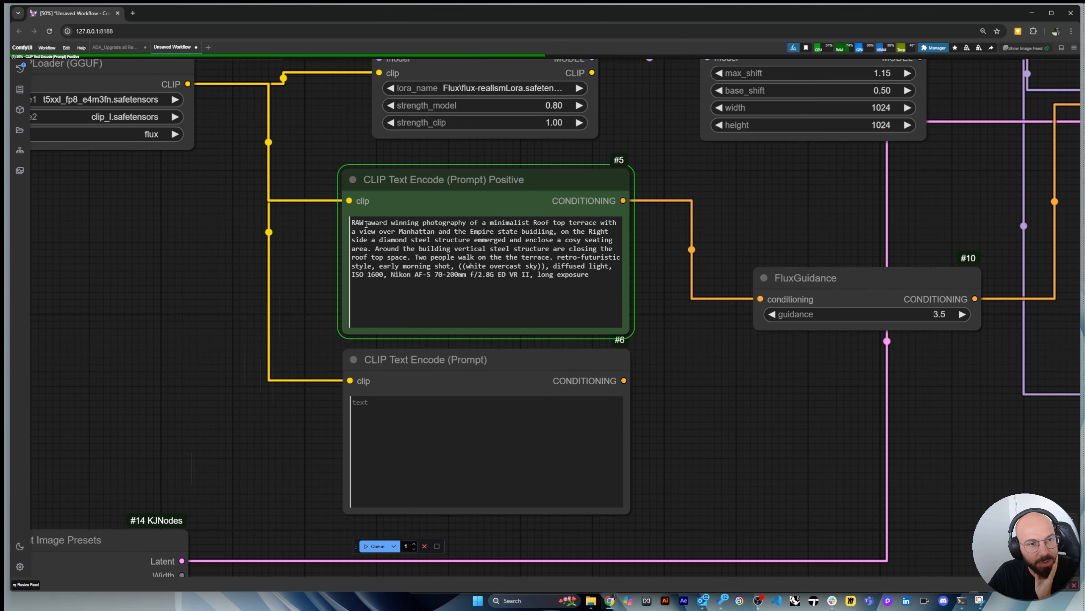
left_click_drag(368, 221, 518, 232)
left_click(524, 240)
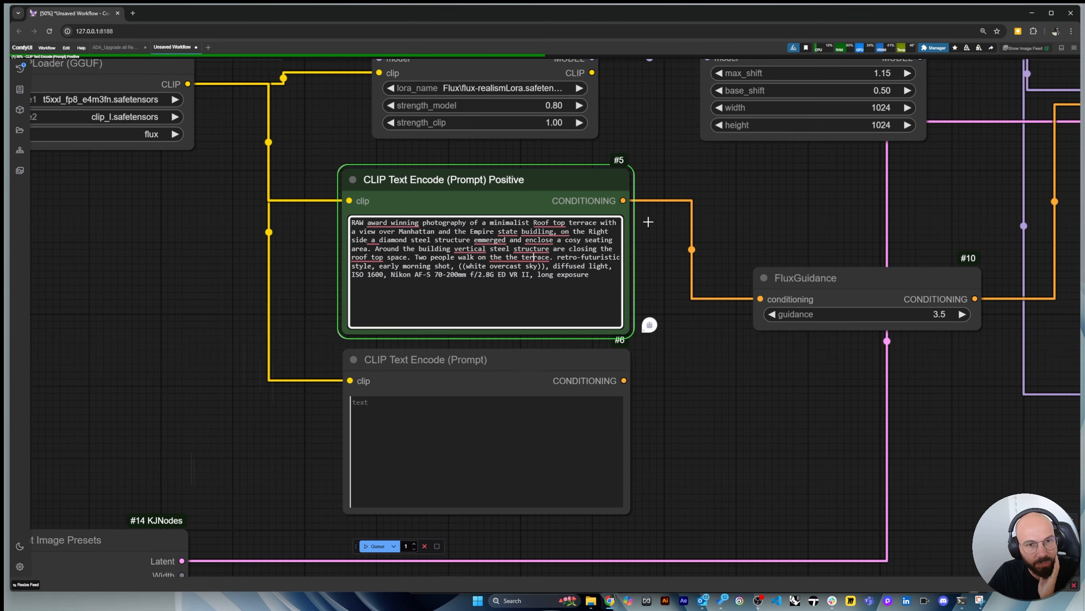
scroll(631, 224, "up", 3)
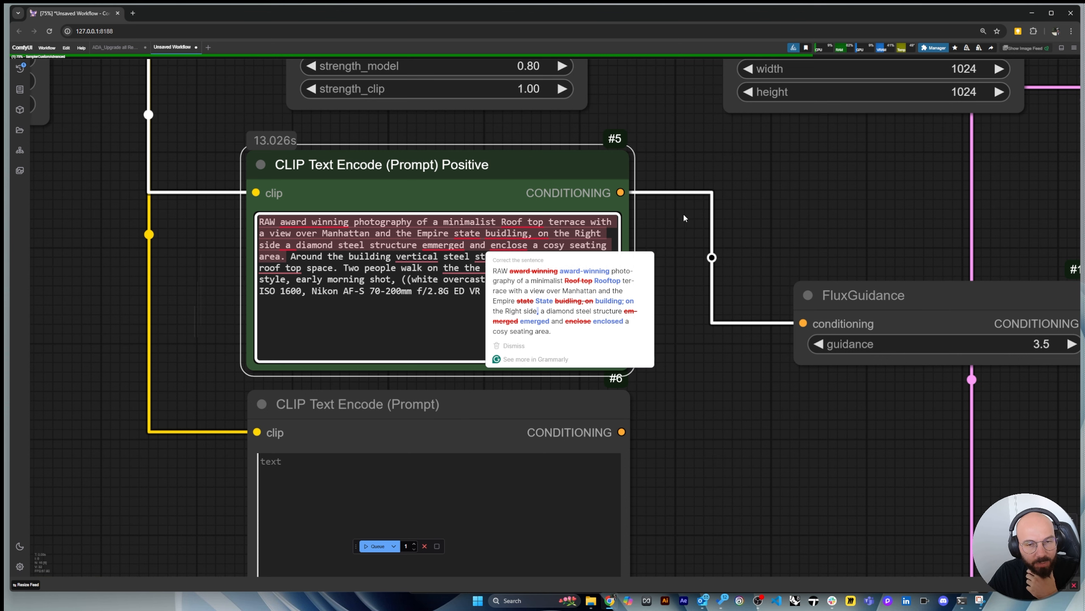
left_click(729, 369)
Switch to File Explorer, enter the Image_2_Roof terrace folder and open Base image_00045_.png
key("alt+Tab")
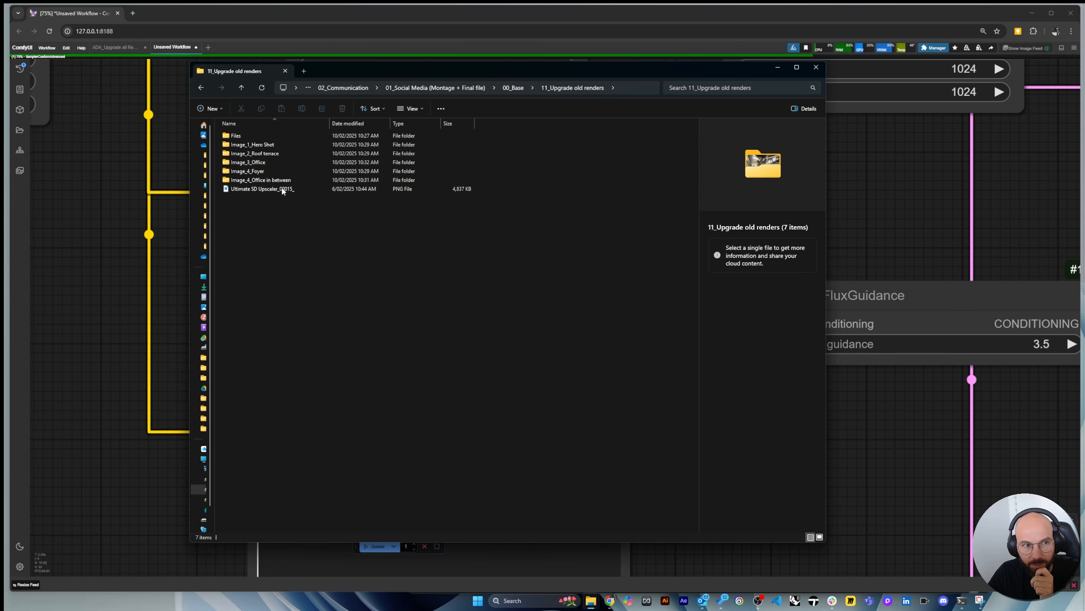
double_click(265, 154)
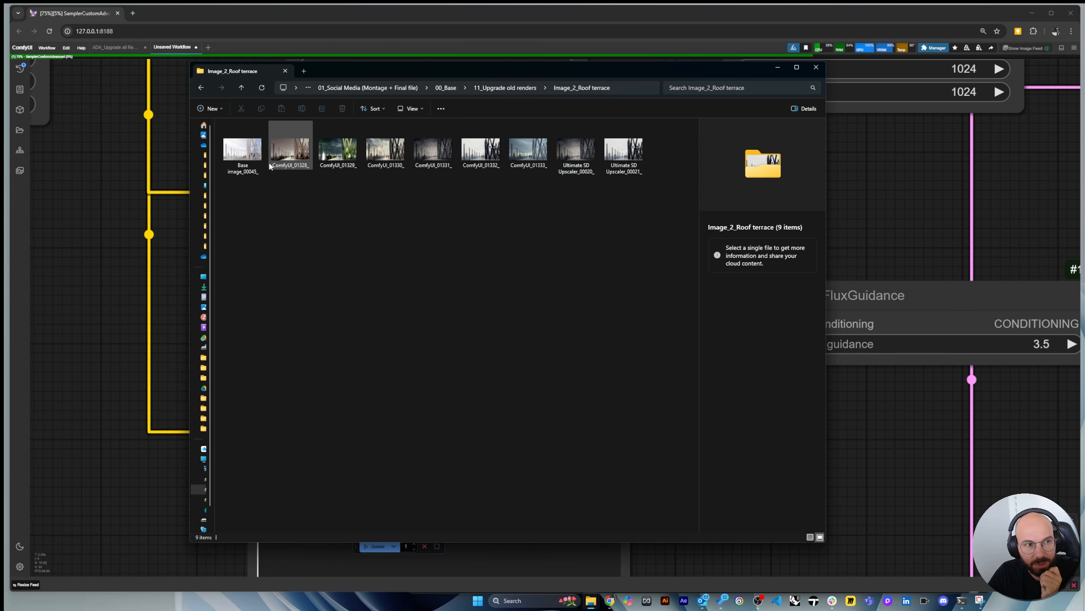
left_click(251, 153)
double_click(251, 152)
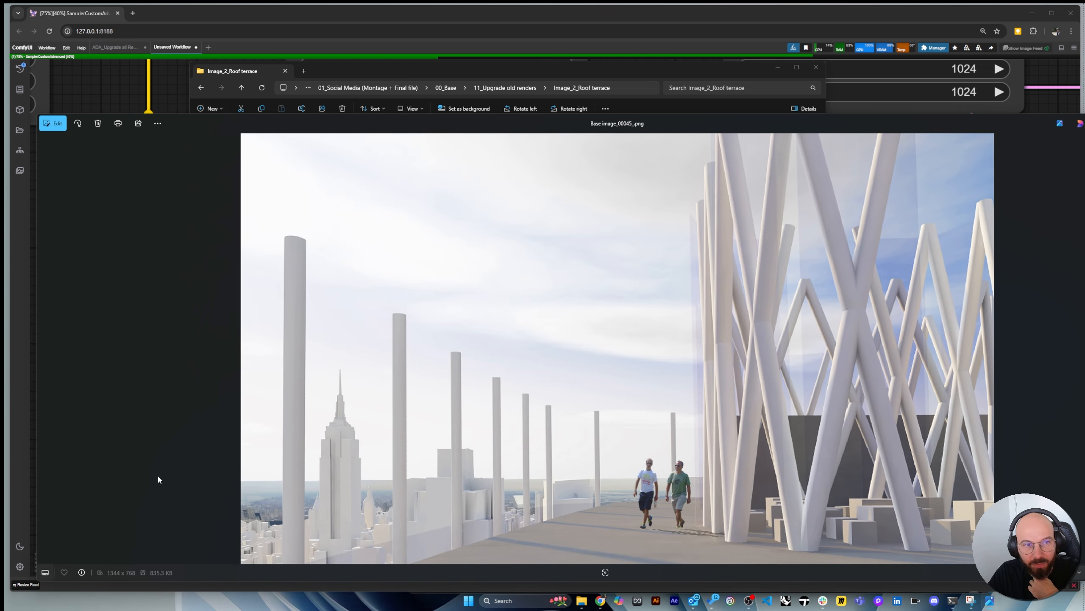
Move and resize the image viewer window beside the workflow and examine the whole base render of the roof terrace
left_click_drag(233, 125, 223, 66)
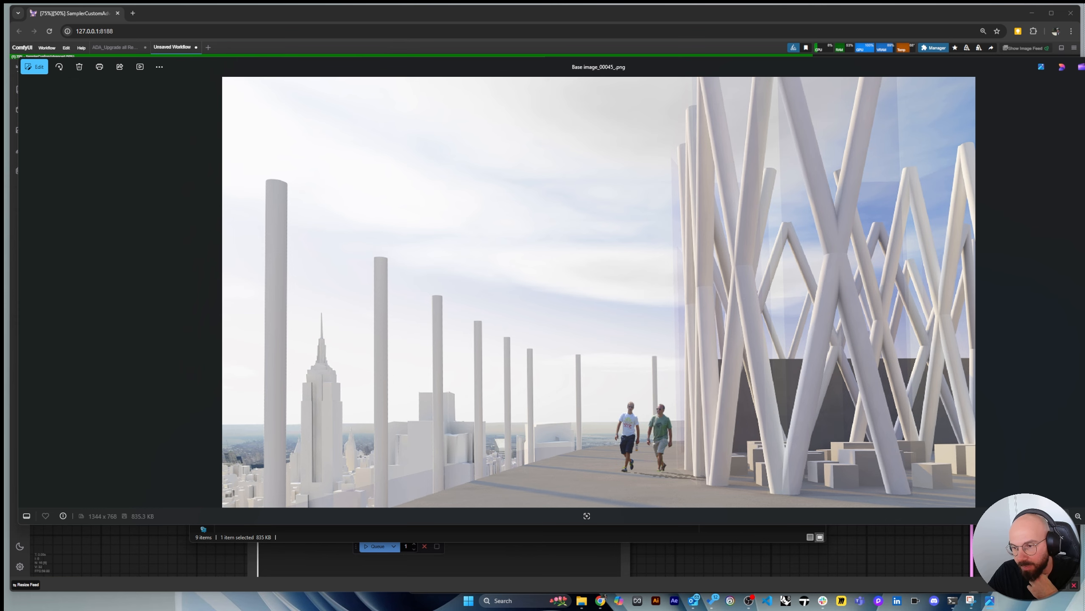
left_click_drag(1084, 386, 1071, 385)
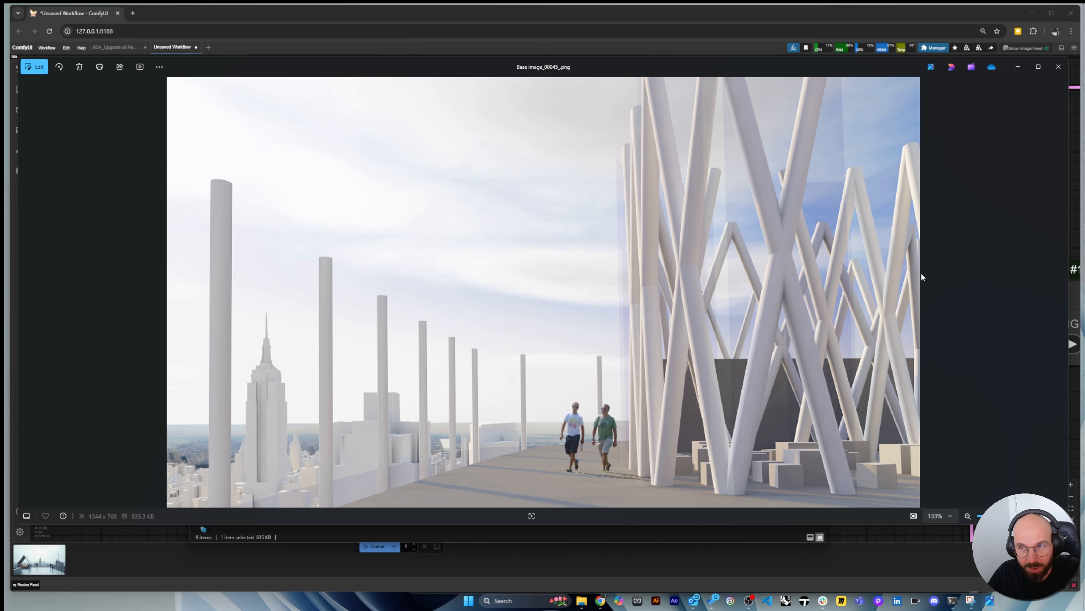
left_click_drag(813, 525, 817, 575)
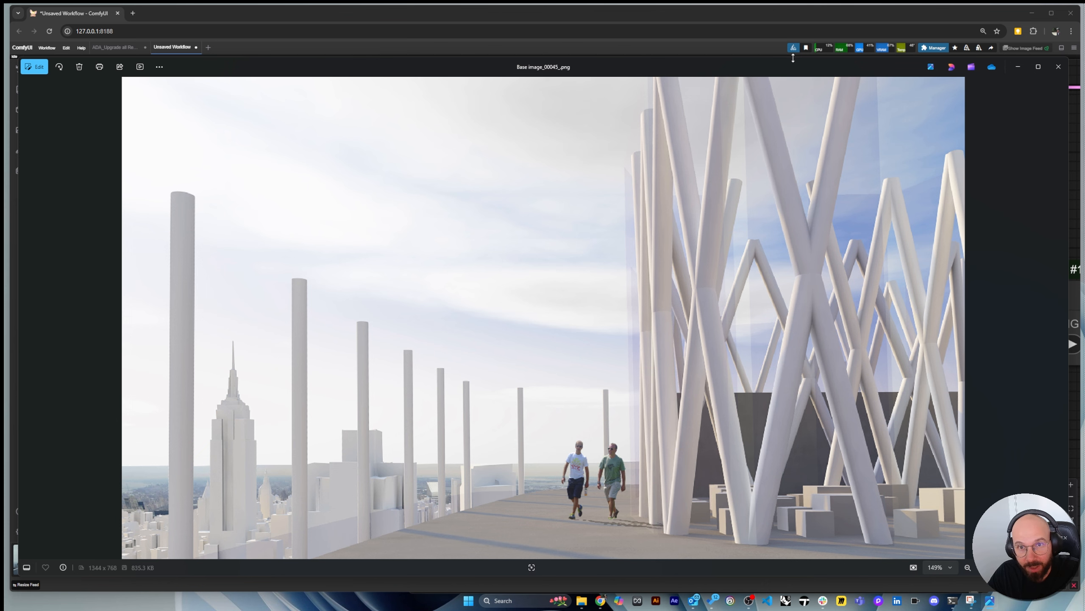
left_click_drag(794, 58, 770, 27)
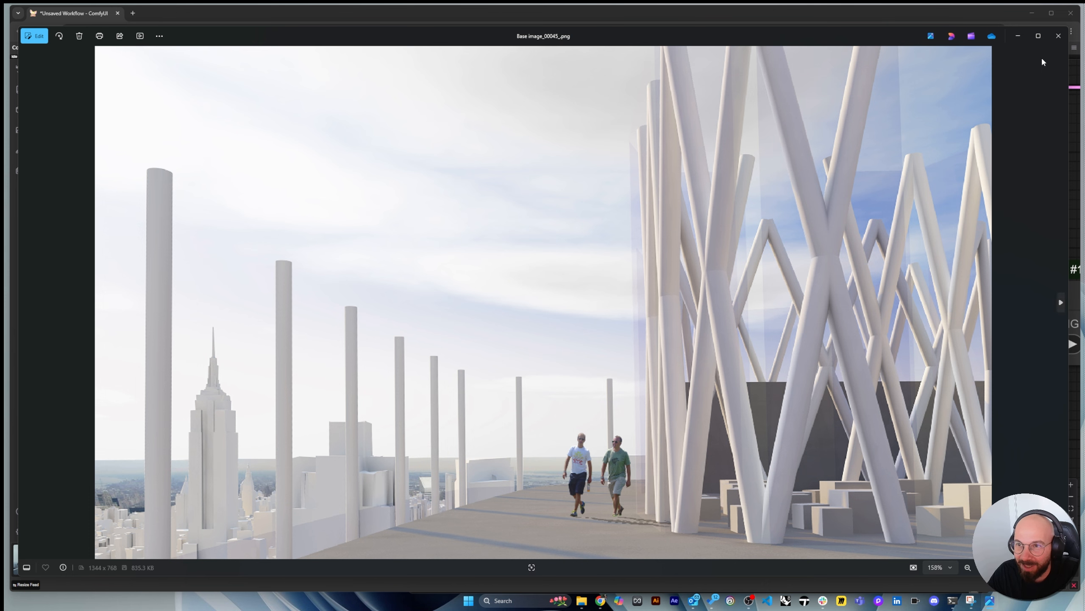
left_click_drag(1069, 28, 851, 90)
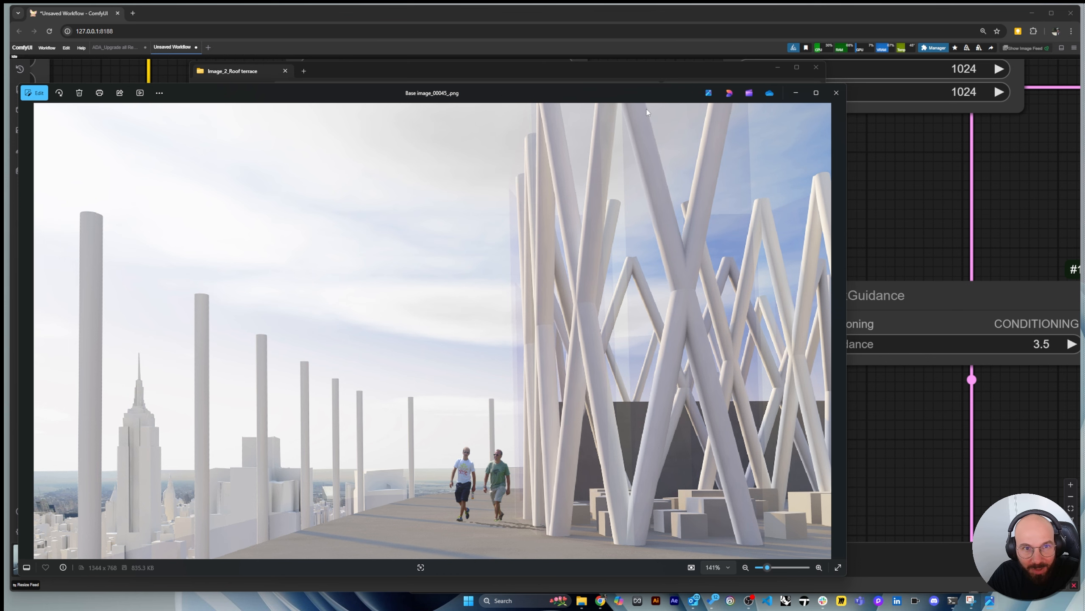
scroll(508, 420, "down", 3)
scroll(509, 419, "up", 2)
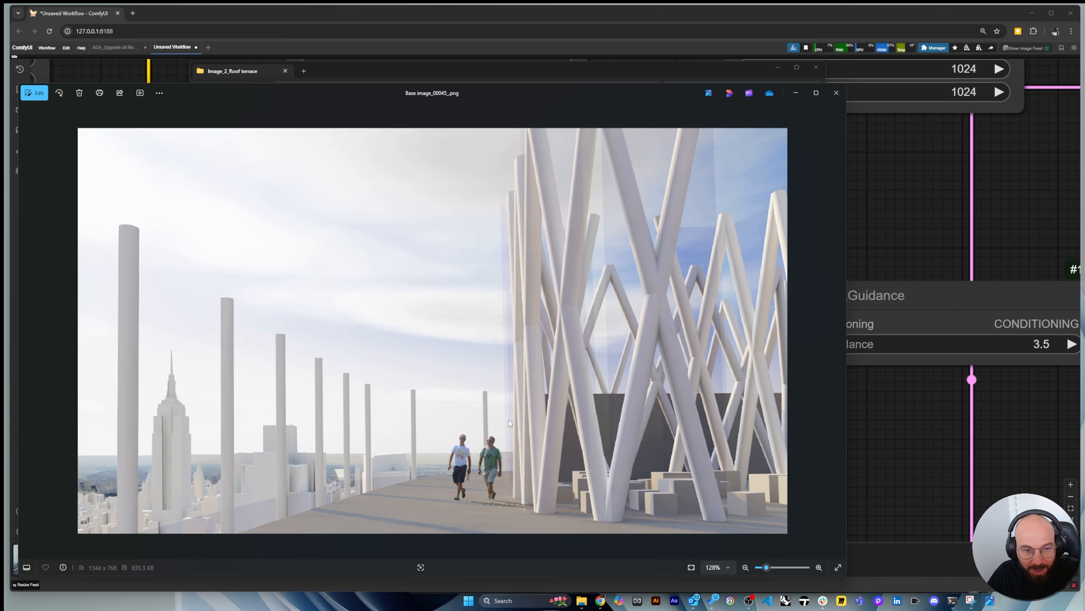
scroll(509, 420, "down", 1)
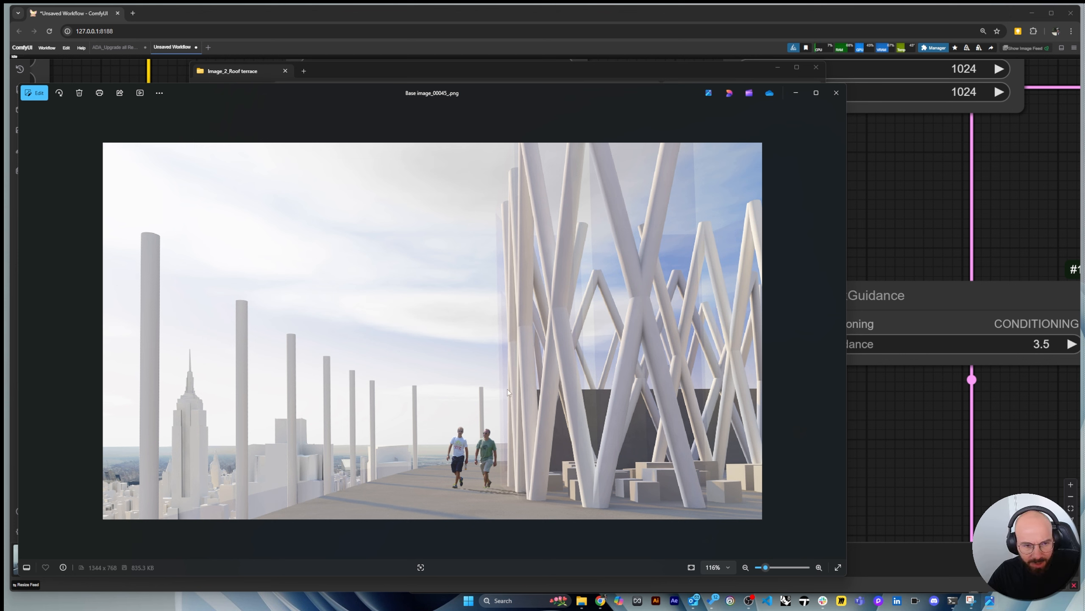
Return to the Image_2_Roof terrace folder and open ComfyUI_01328_.png for comparison with the base render
left_click(709, 76)
double_click(290, 150)
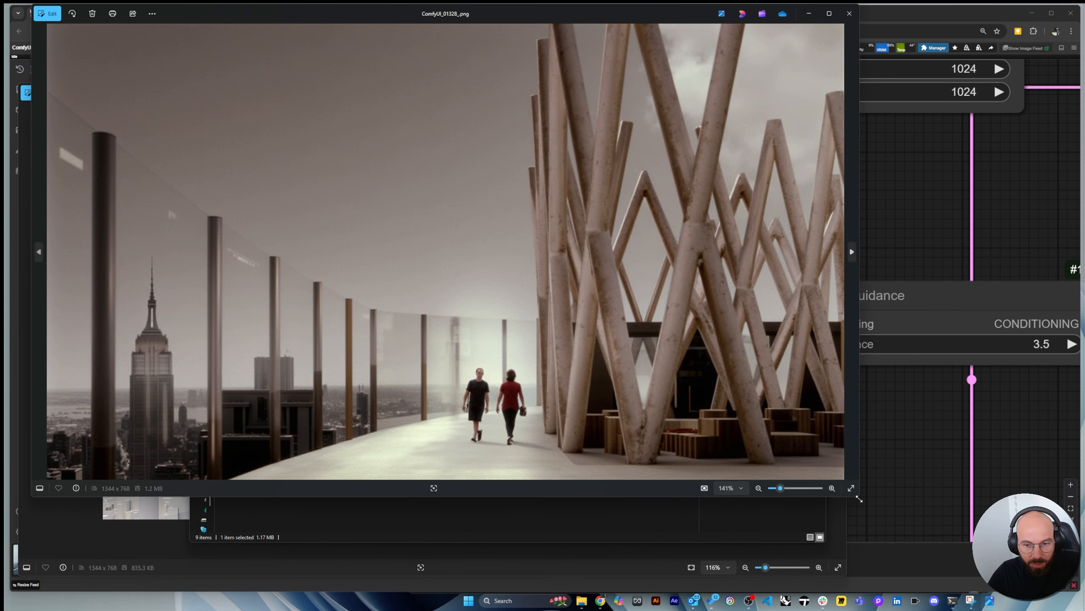
Enlarge the image viewer and look through the generated roof terrace renders from ComfyUI_01328_.png to Ultimate SD Upscaler_00020_.png
left_click_drag(858, 495, 917, 560)
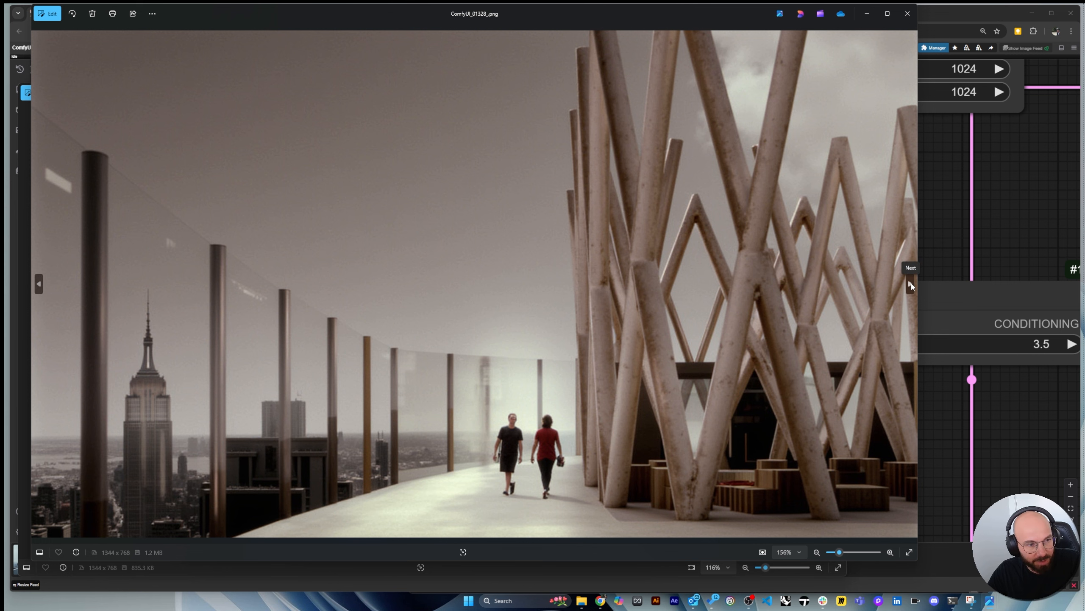
left_click(910, 284)
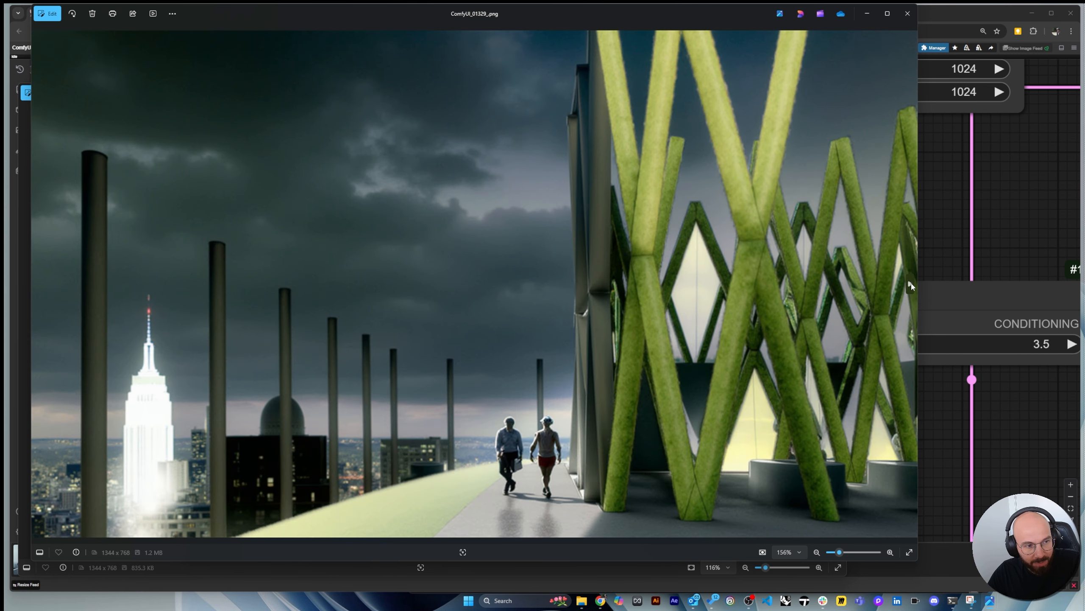
left_click(910, 285)
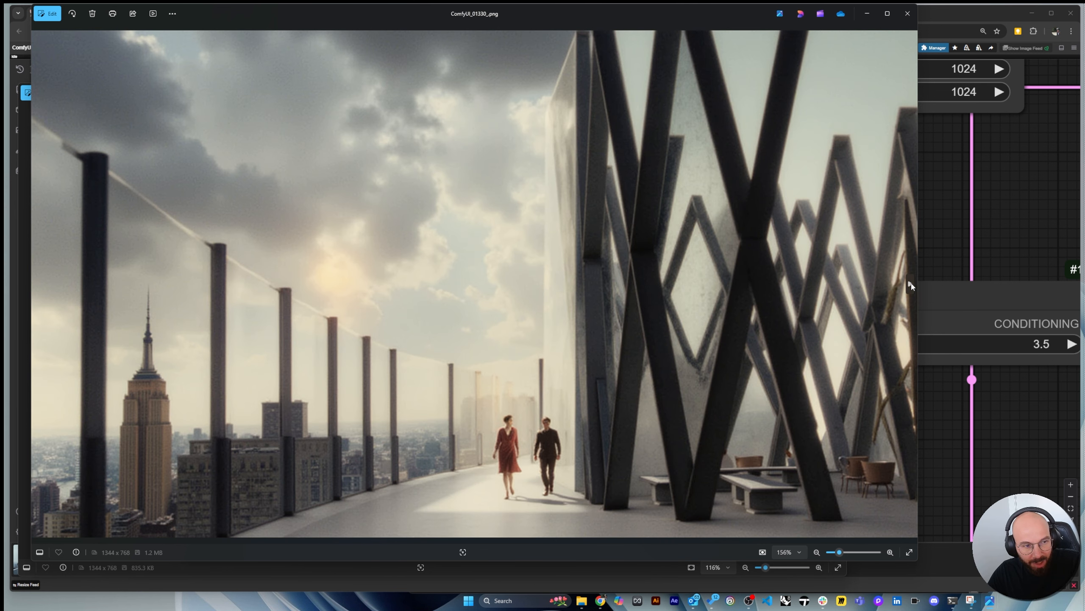
left_click(911, 285)
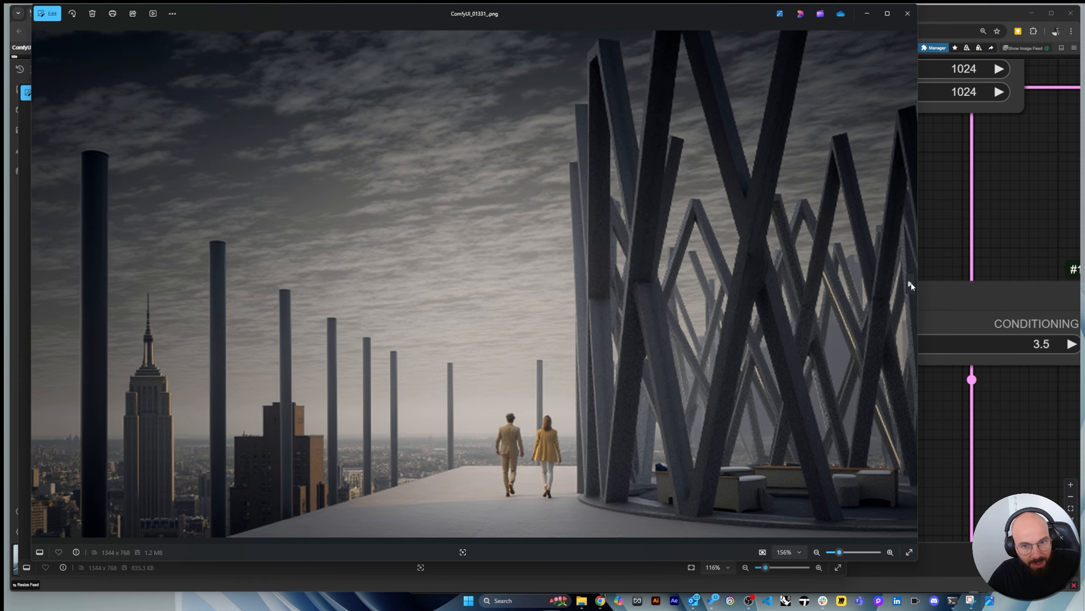
left_click(910, 285)
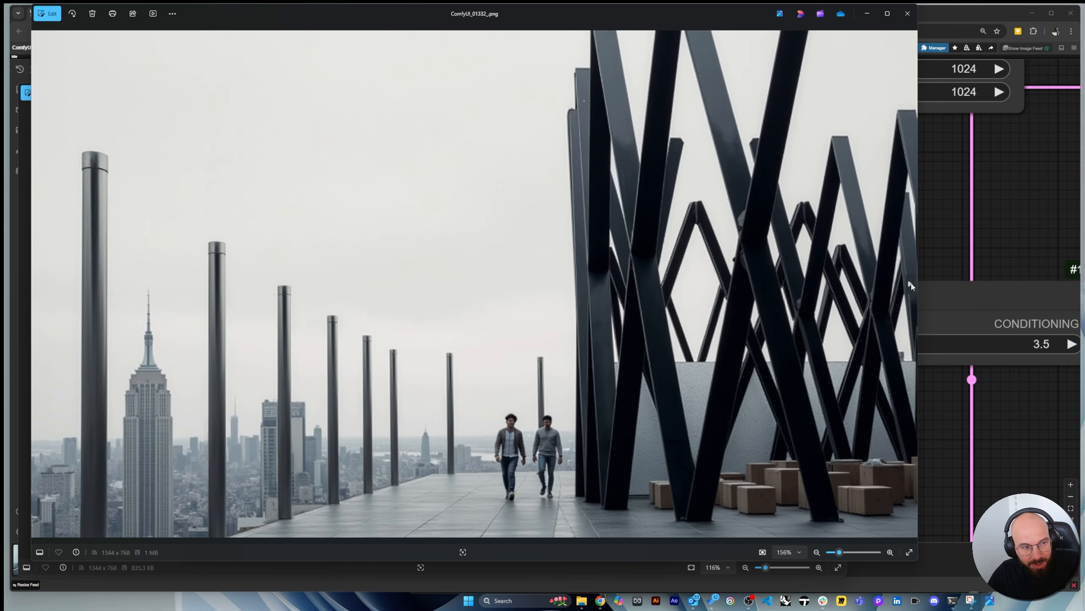
left_click(38, 286)
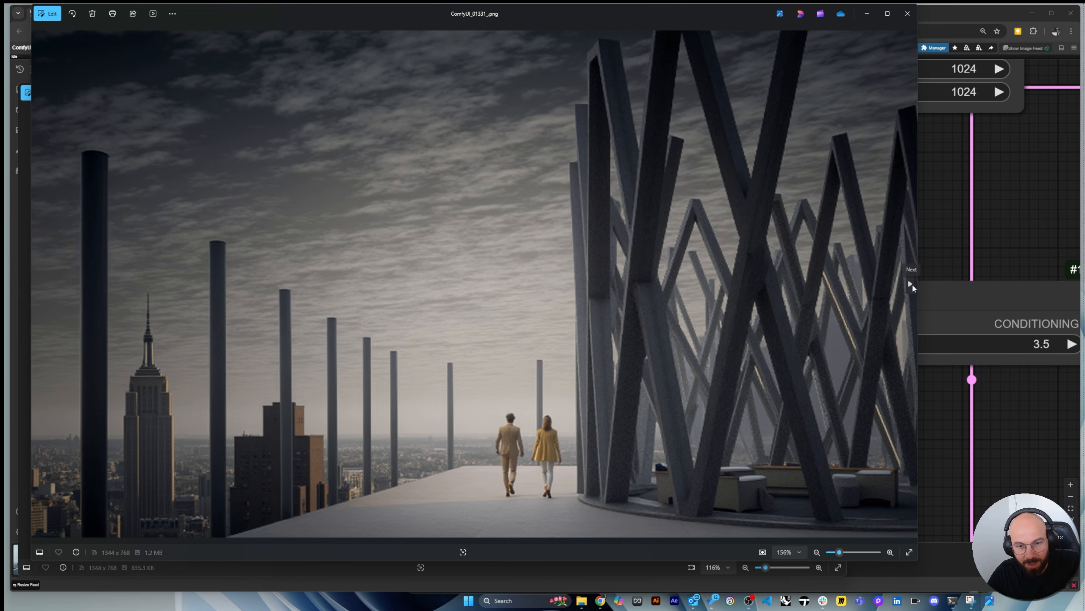
left_click(911, 285)
left_click(910, 285)
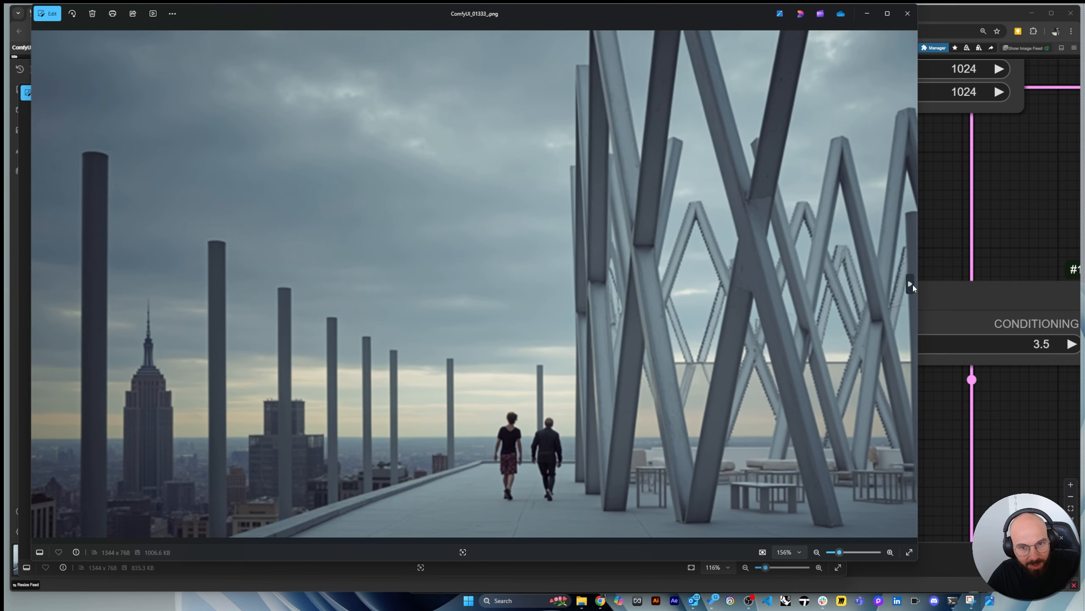
left_click(912, 285)
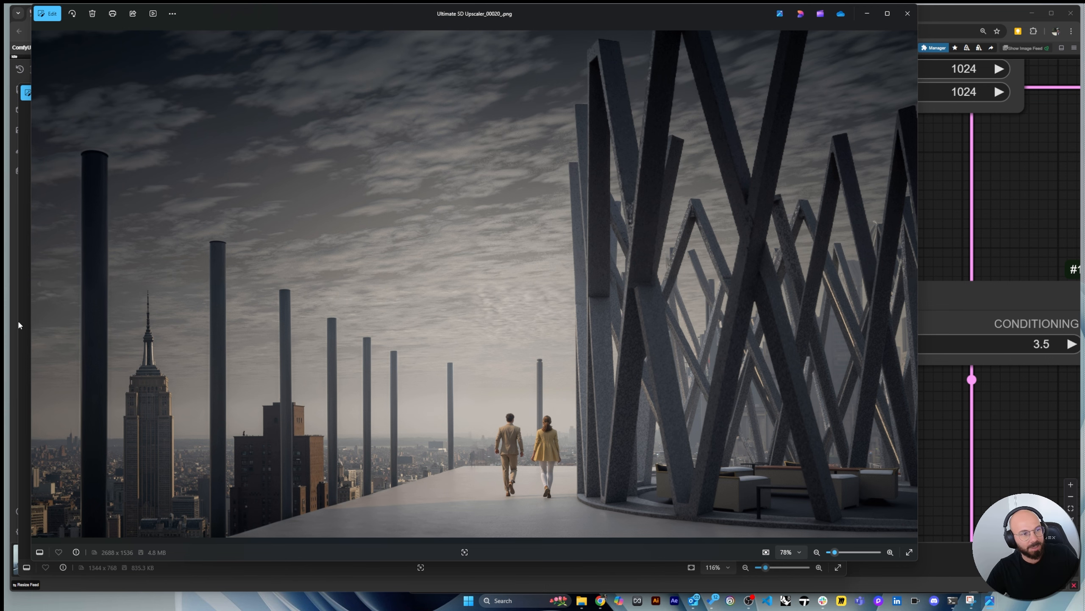
Go back to ComfyUI_01331_.png, widen the viewer window and compare this render with ComfyUI_01332_.png
left_click(39, 285)
left_click(39, 285)
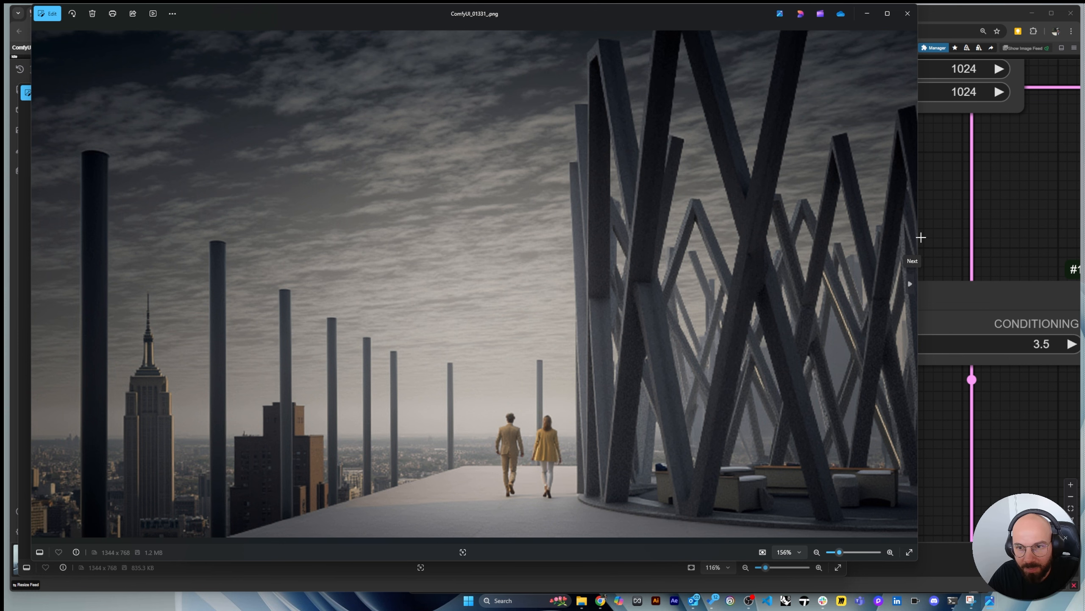
left_click_drag(917, 262, 1051, 257)
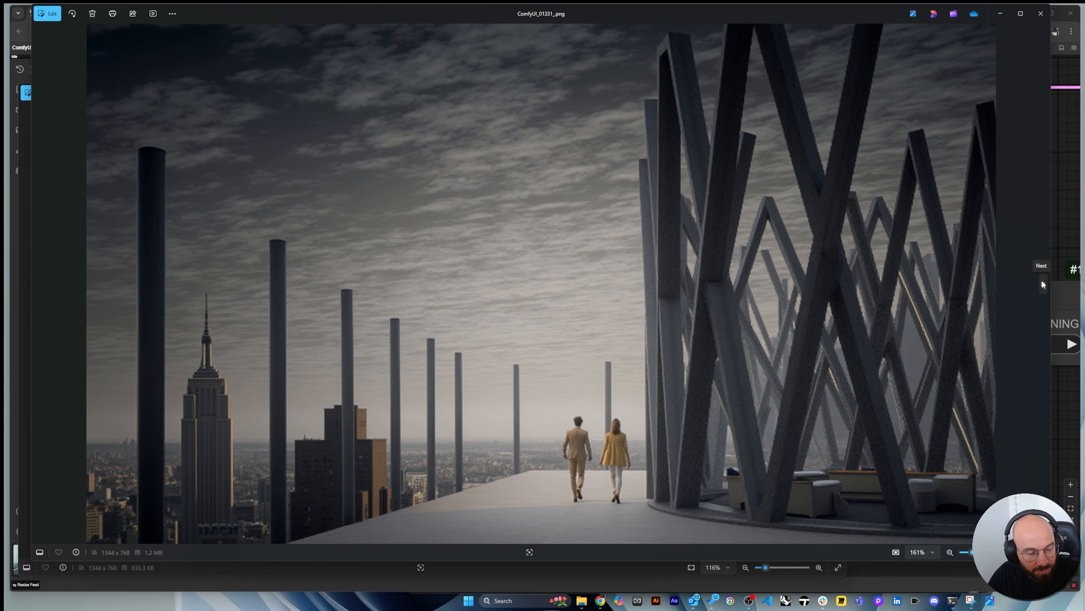
left_click(1042, 283)
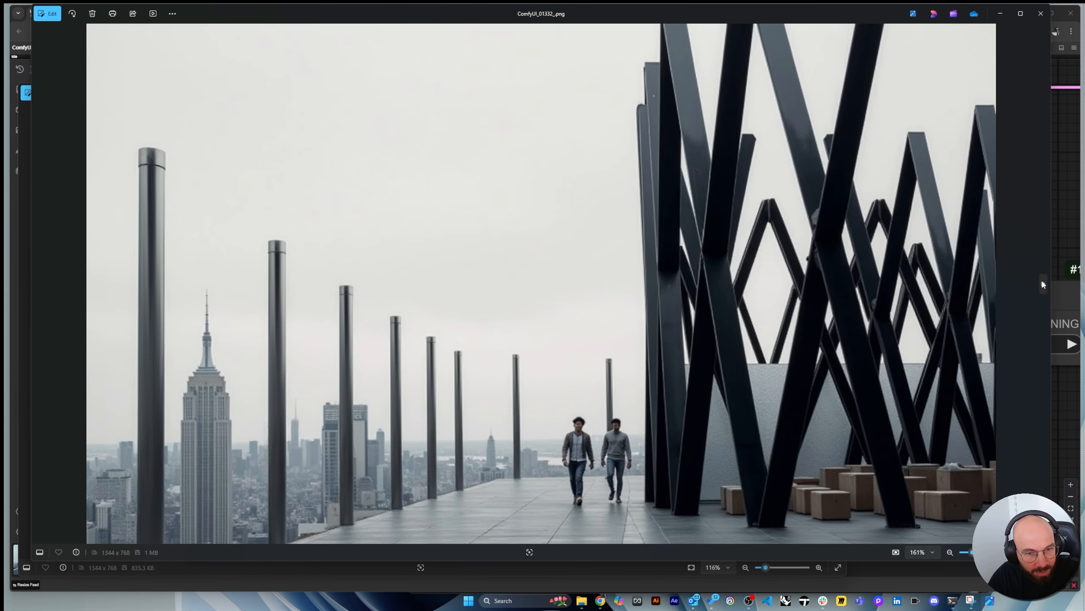
left_click(1043, 283)
left_click(40, 284)
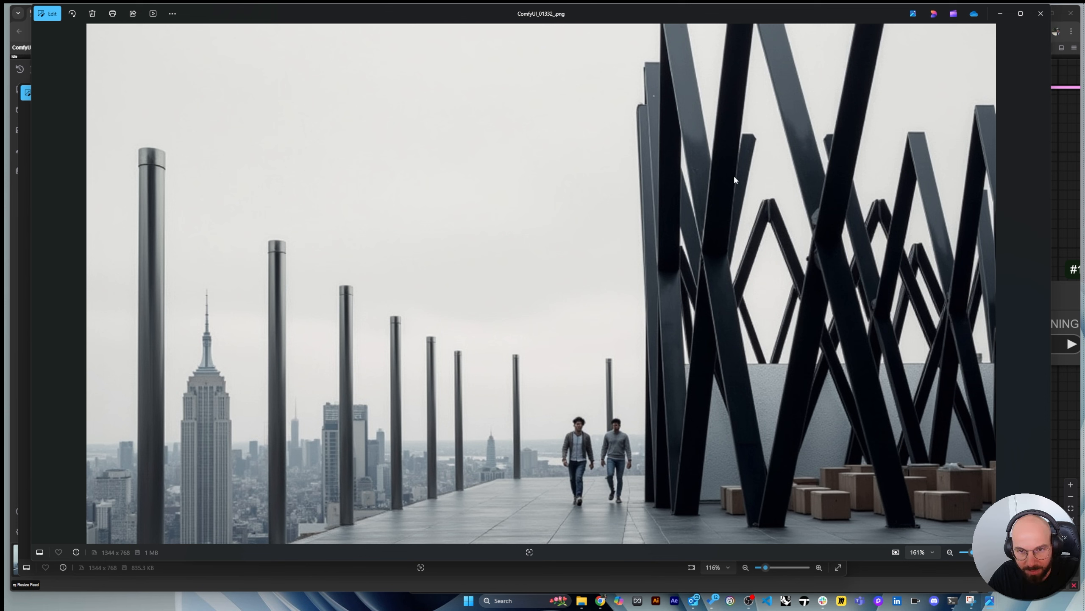
Open Ultimate SD Upscaler_00020_.png and inspect the walking couple, the skyline and the diamond structure up close
left_click(1043, 285)
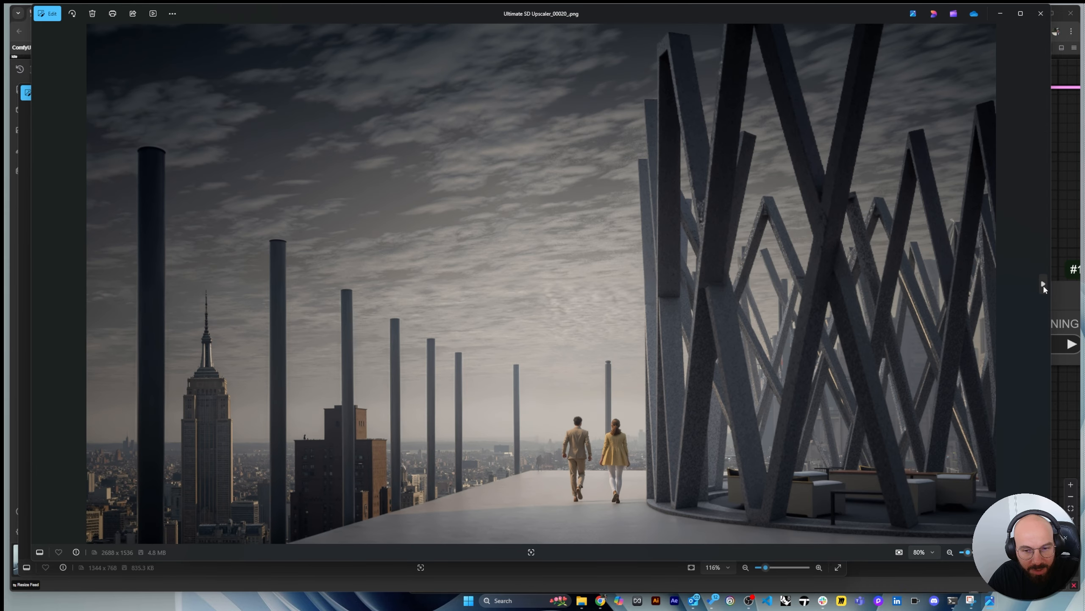
scroll(556, 322, "up", 10)
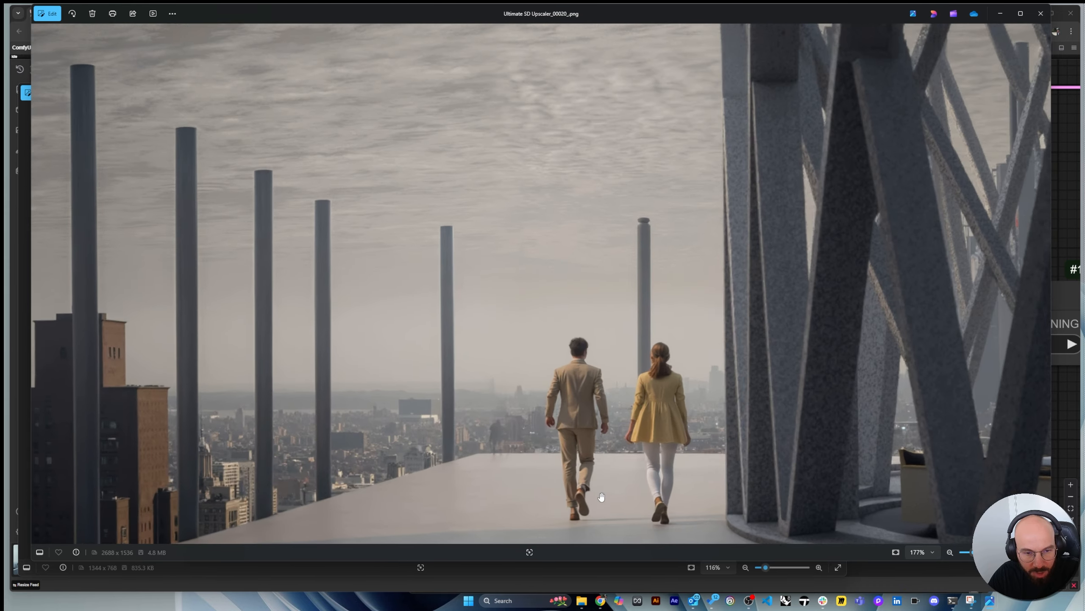
scroll(637, 347, "down", 7)
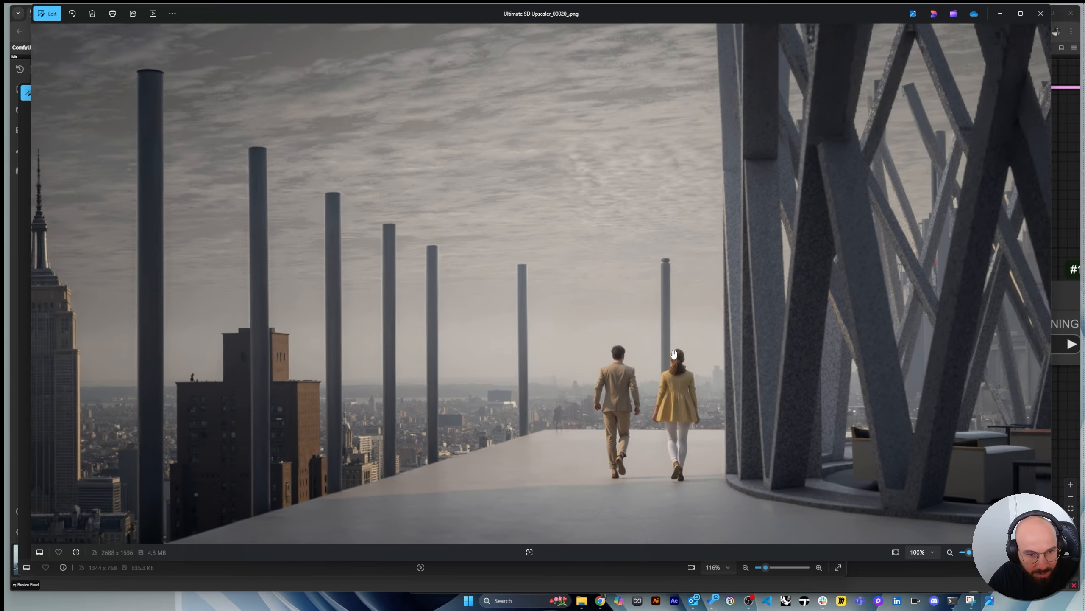
scroll(209, 414, "up", 5)
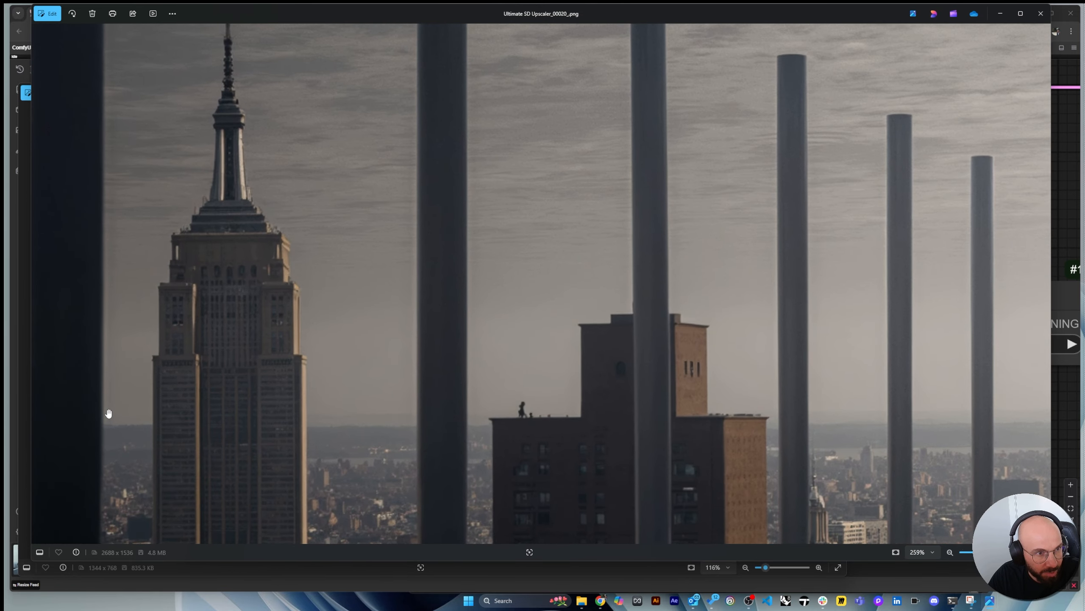
scroll(191, 375, "down", 6)
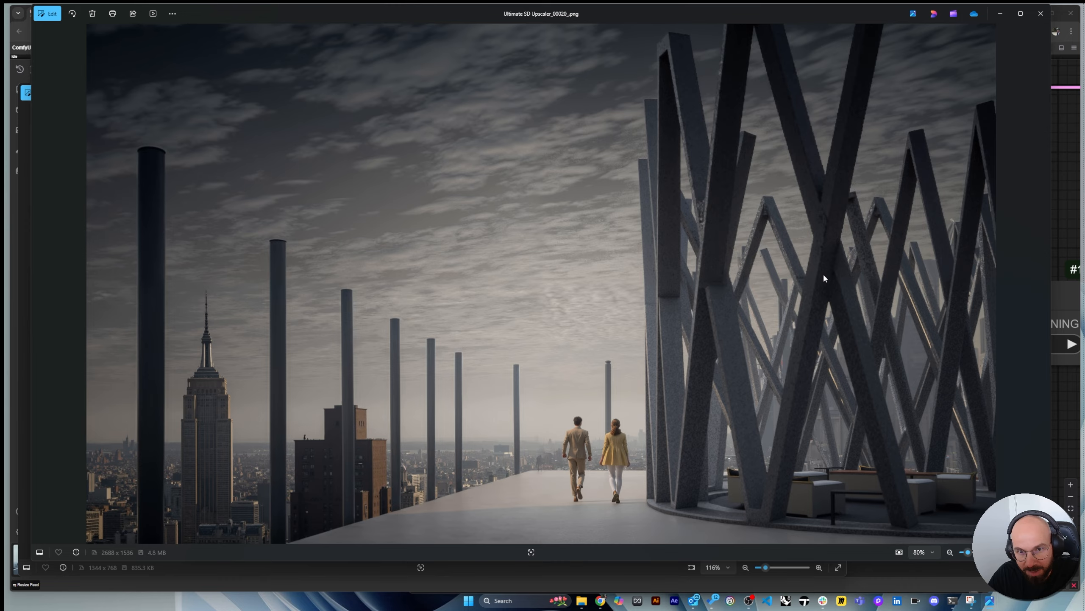
scroll(825, 277, "up", 6)
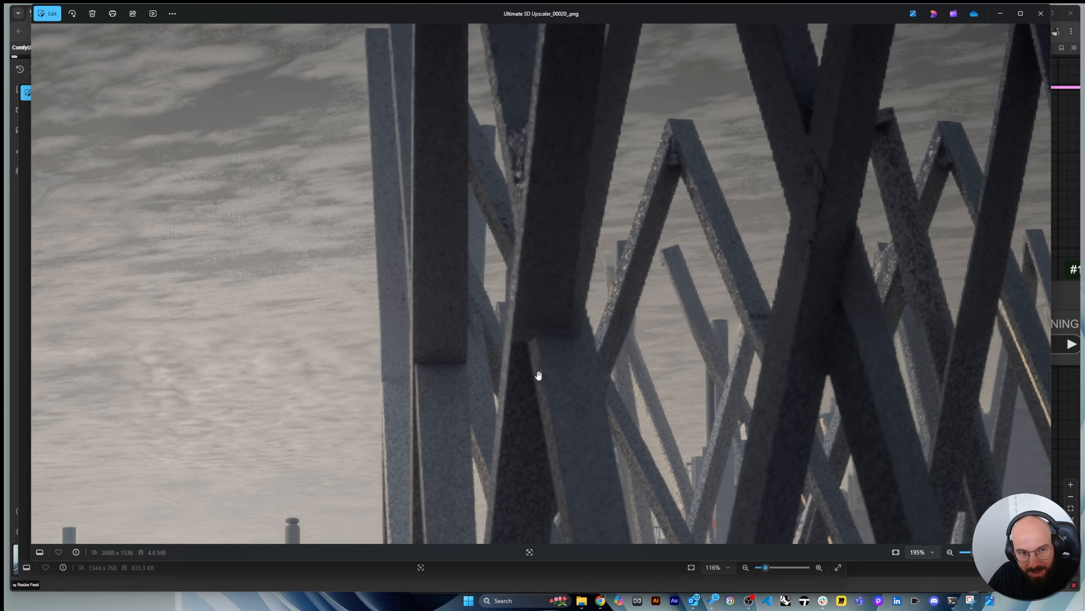
scroll(722, 317, "down", 6)
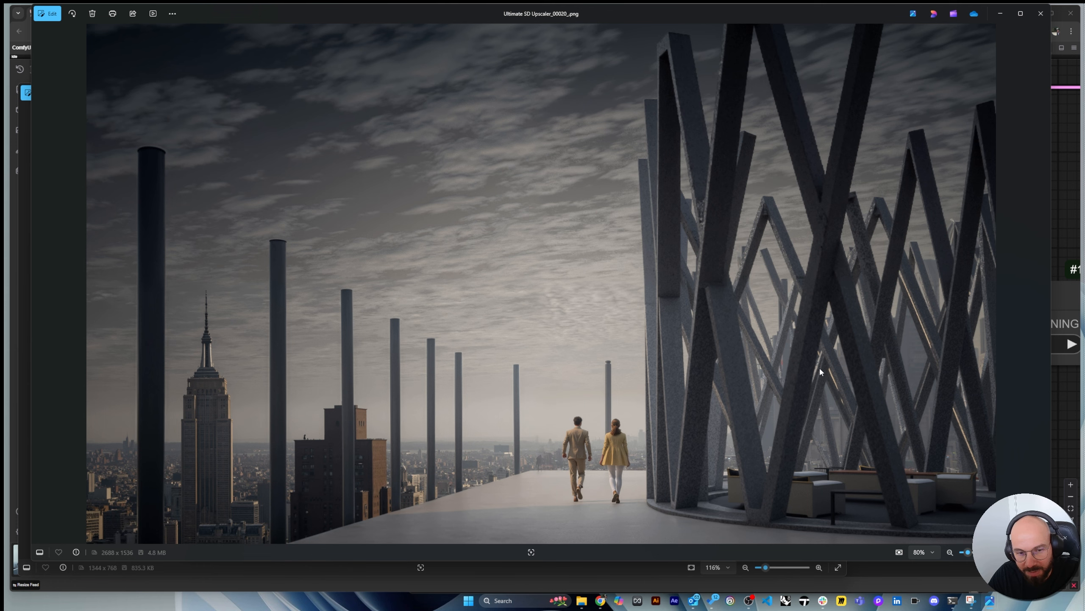
Show Ultimate SD Upscaler_00021_.png, inspect its skyline and terrace details up close, and make the viewer window taller
left_click(1045, 284)
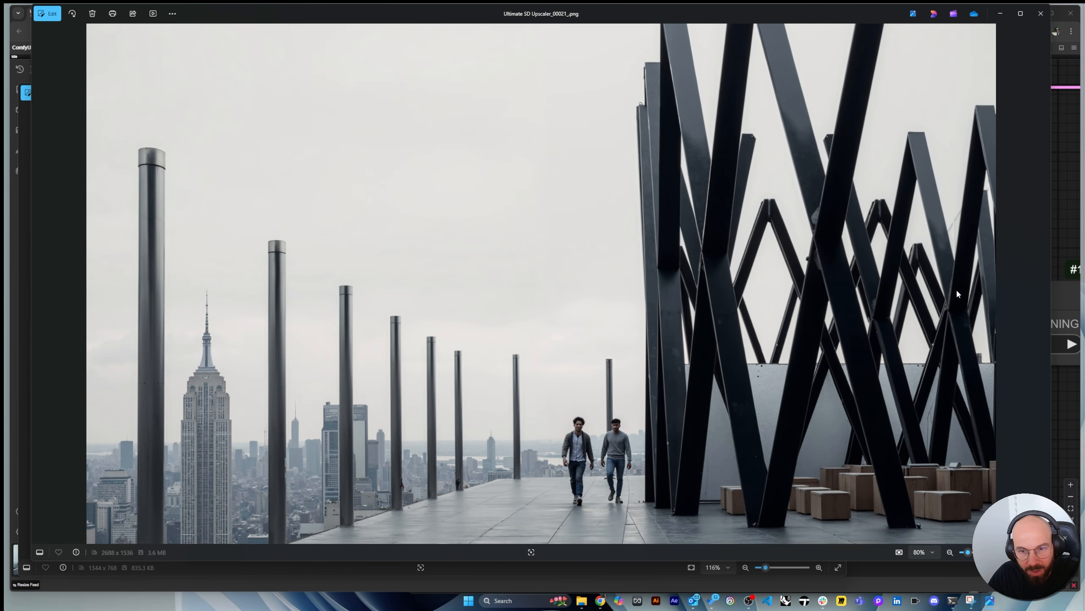
scroll(212, 495, "up", 8)
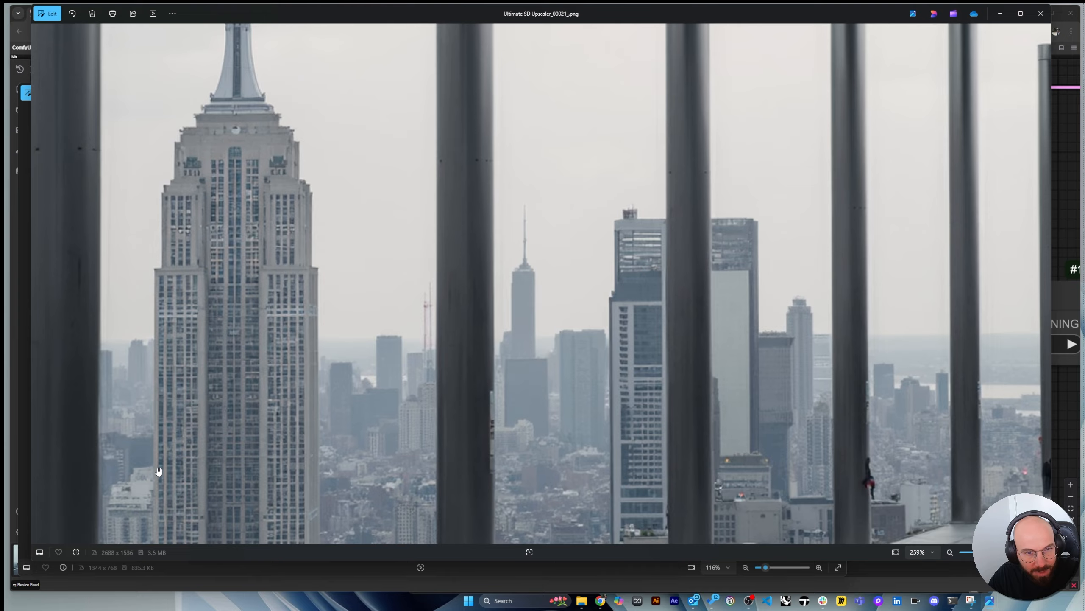
scroll(145, 474, "down", 8)
scroll(684, 496, "up", 3)
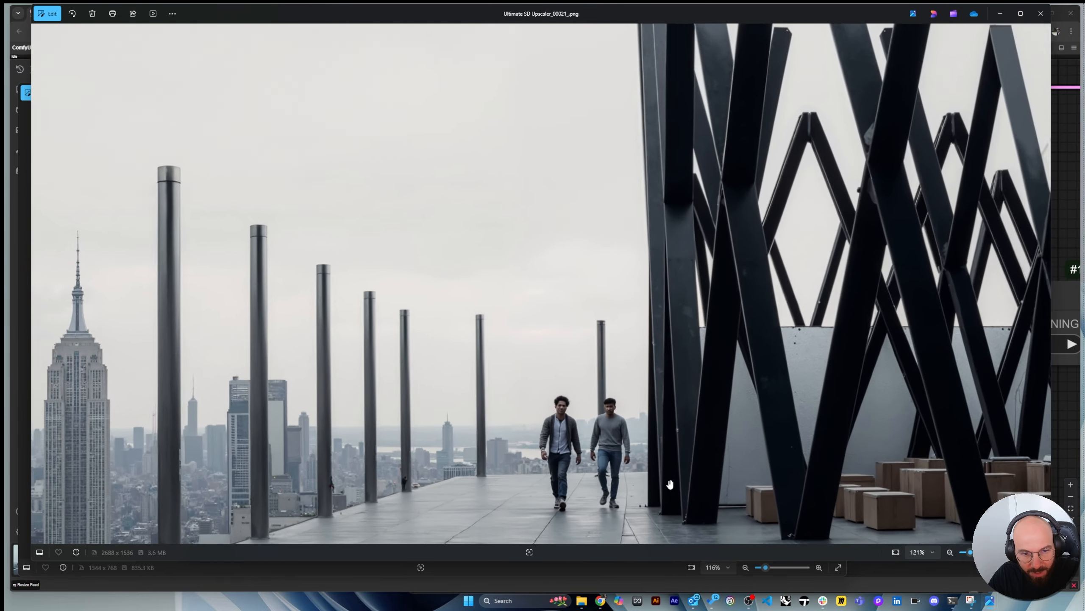
scroll(554, 487, "down", 3)
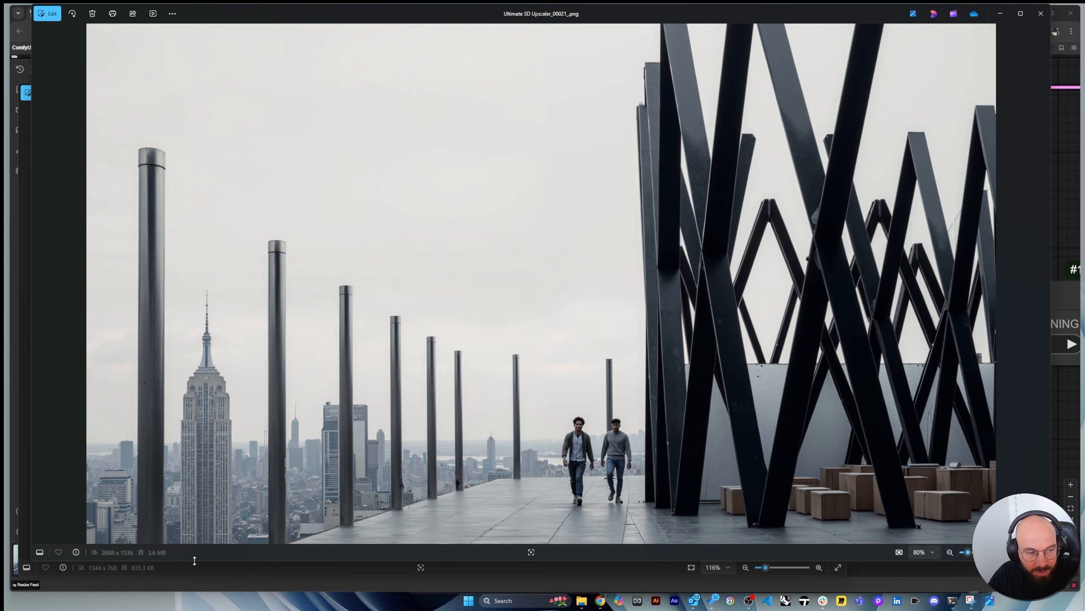
left_click_drag(195, 561, 194, 588)
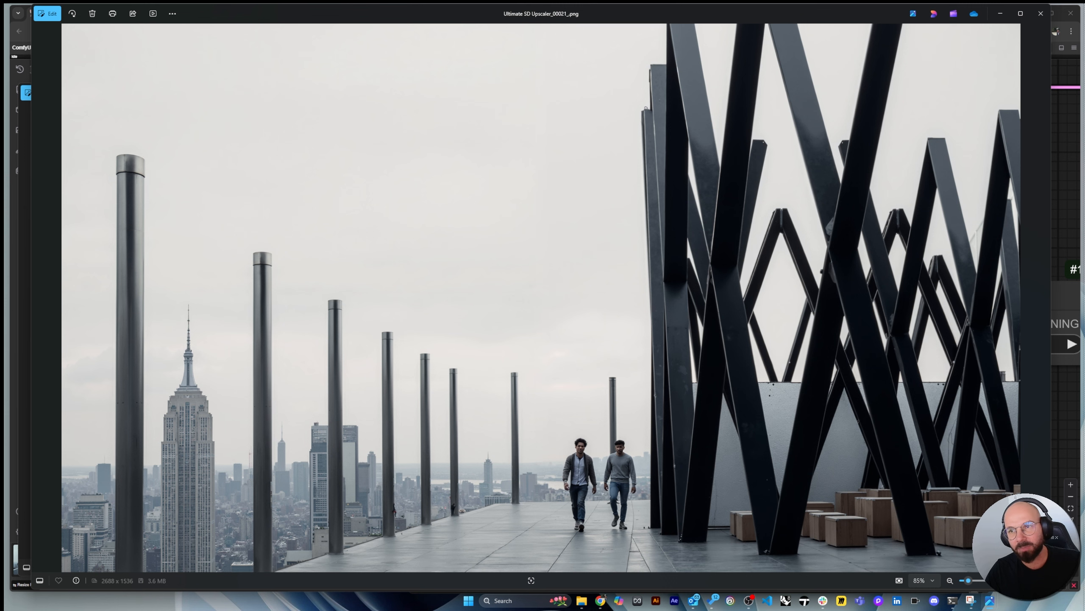
Close the render viewer, the Image_2_Roof terrace folder and the base image window to return to the ComfyUI workflow
left_click(1041, 15)
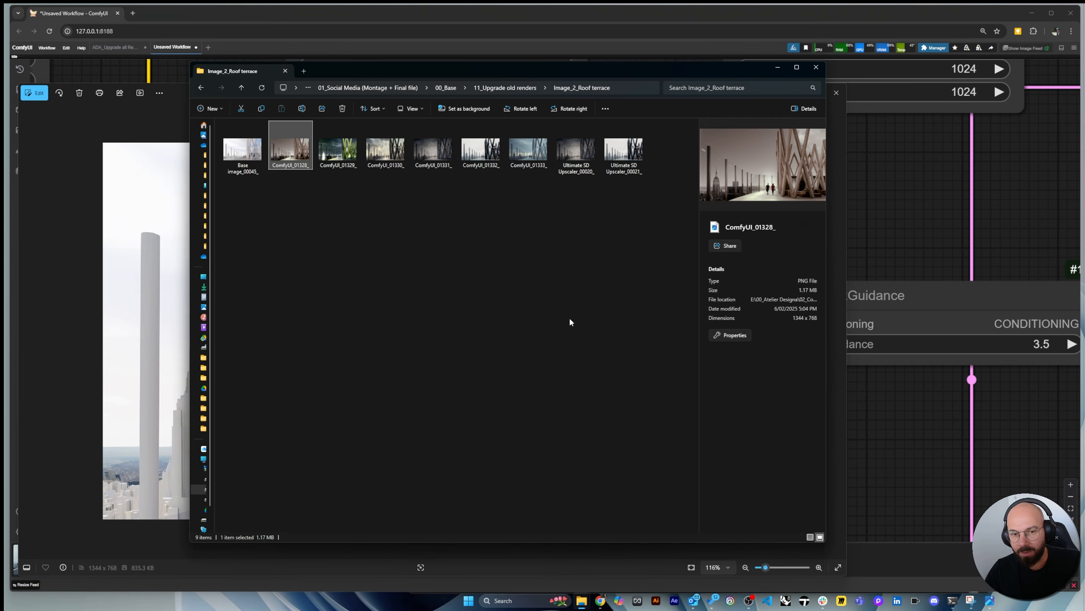
left_click(816, 67)
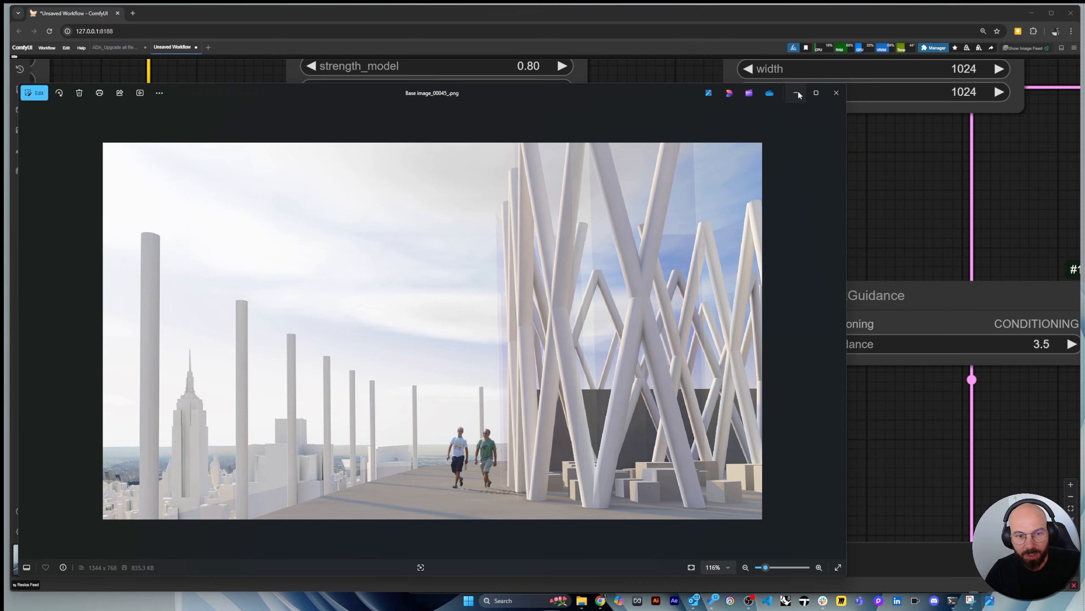
left_click(836, 93)
Review the positive prompt phrase by phrase, from the minimalist rooftop photography and Manhattan view to the steel structures and walking people
scroll(228, 344, "down", 3)
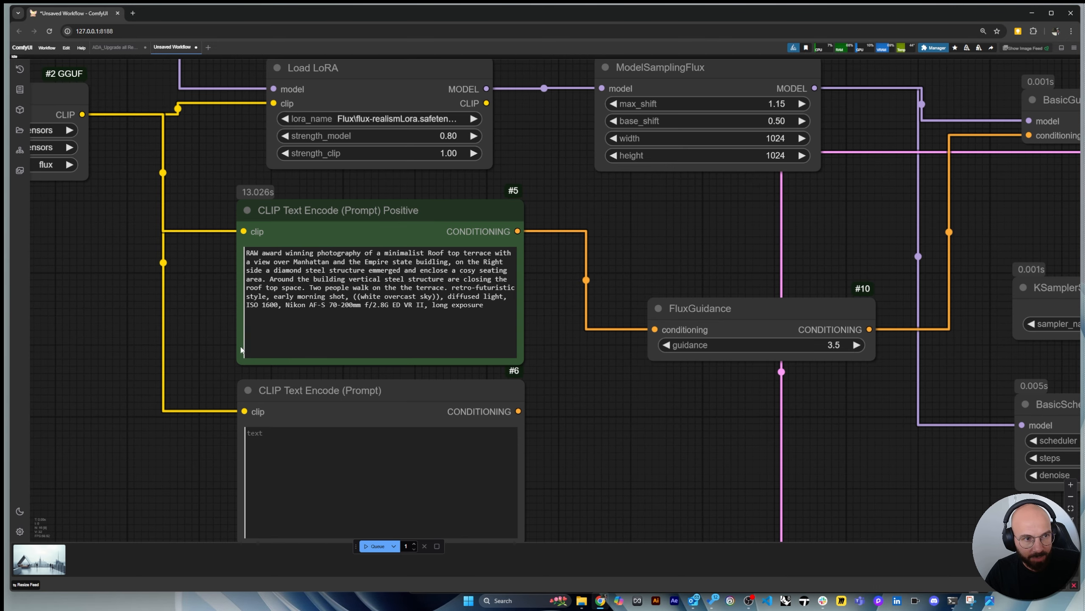
left_click_drag(282, 252, 460, 252)
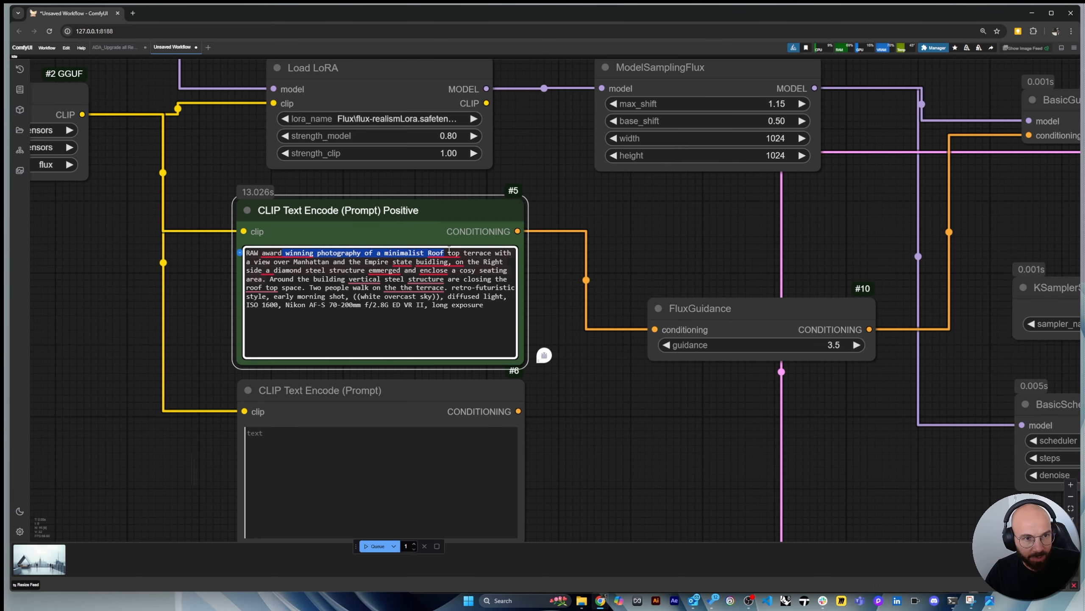
left_click(545, 352)
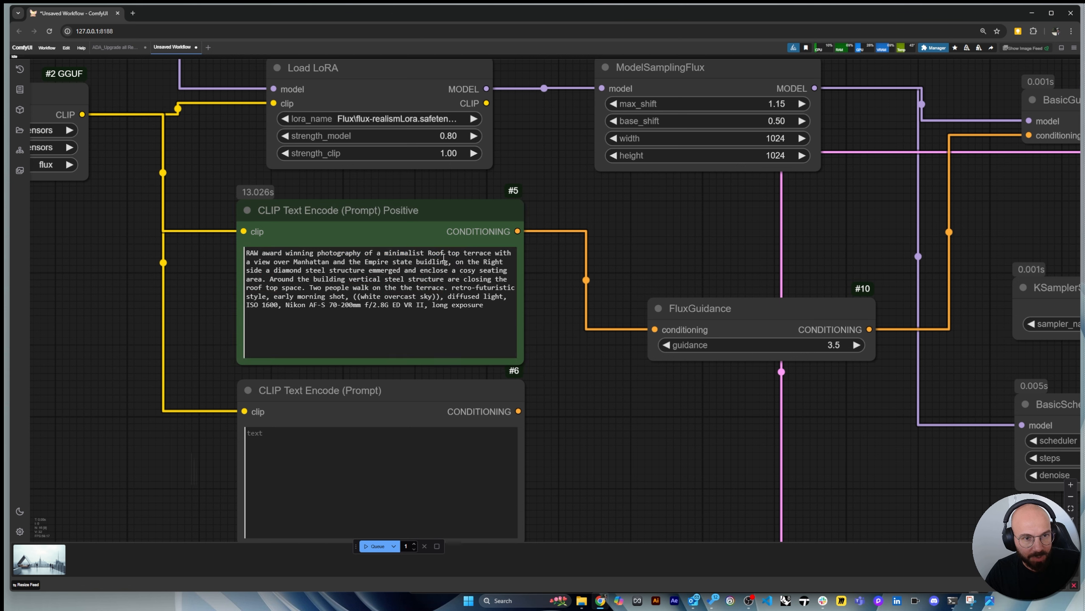
left_click_drag(270, 261, 498, 261)
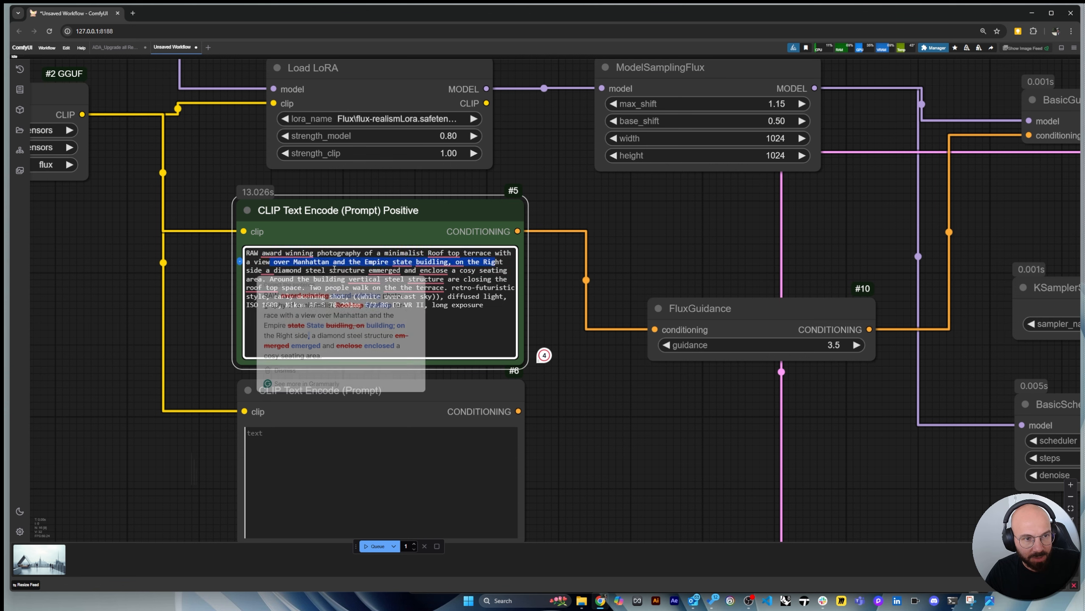
left_click(327, 270)
left_click_drag(327, 271, 459, 270)
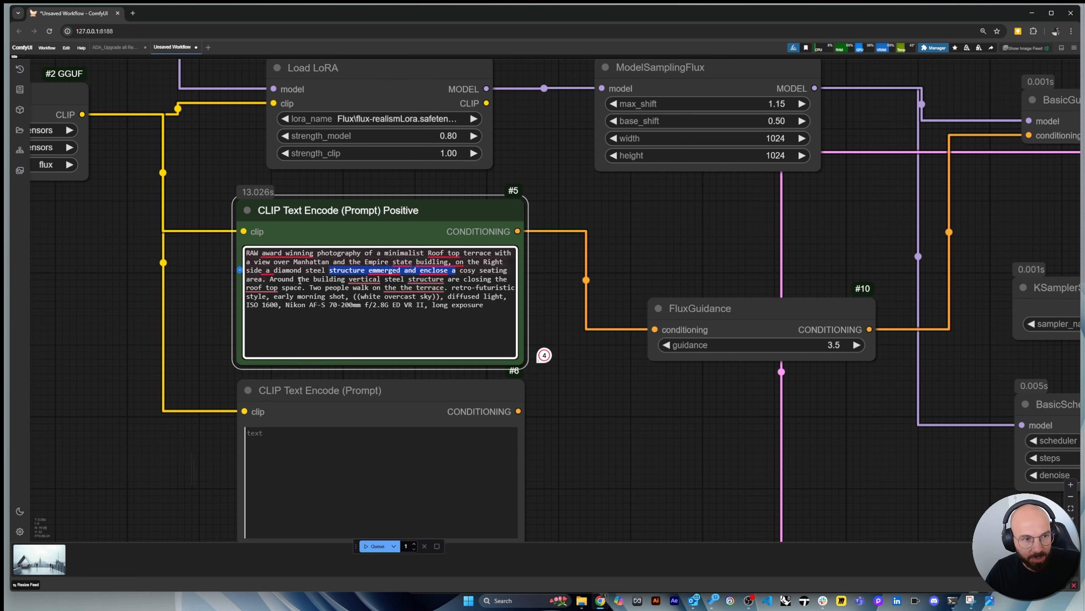
left_click_drag(270, 279, 458, 286)
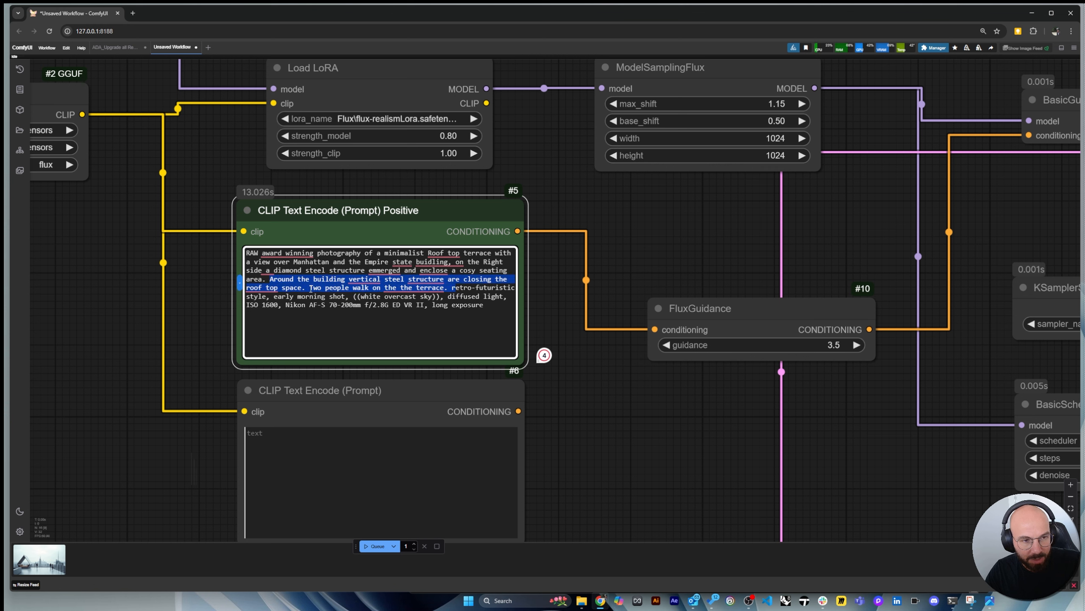
Delete the duplicated "the" before "terrace" in the positive prompt
left_click(414, 288)
key("BackSpace")
key("BackSpace")
key("BackSpace")
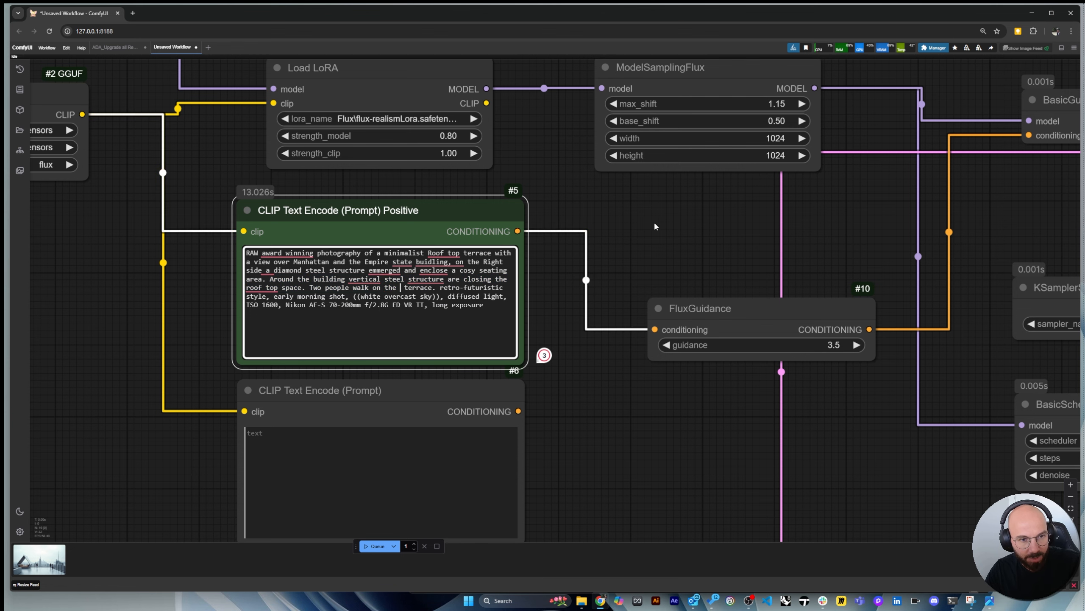
left_click(556, 296)
scroll(227, 369, "down", 10)
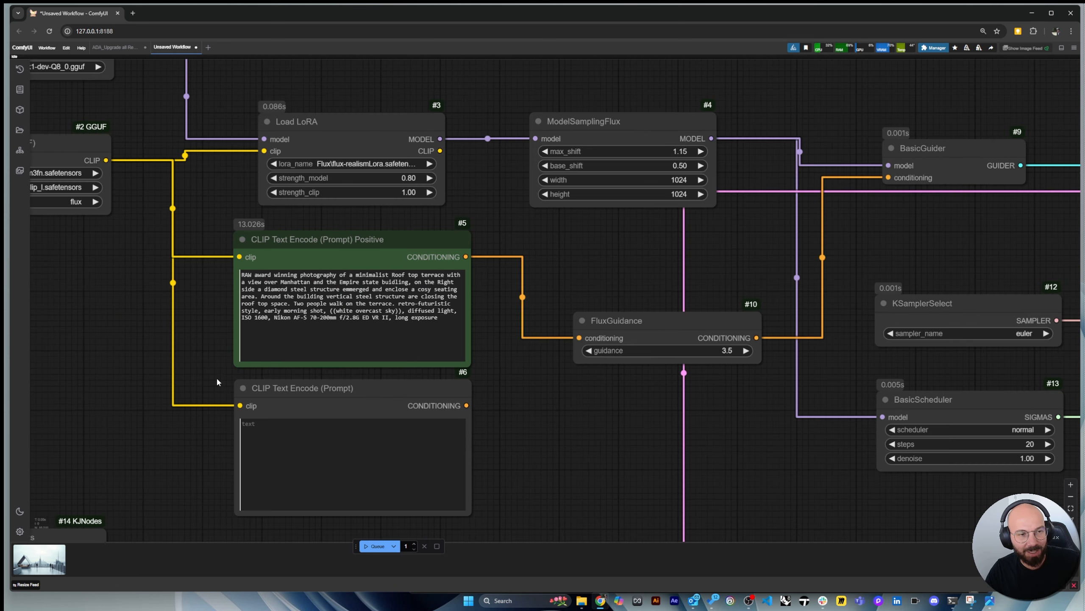
scroll(187, 365, "down", 1)
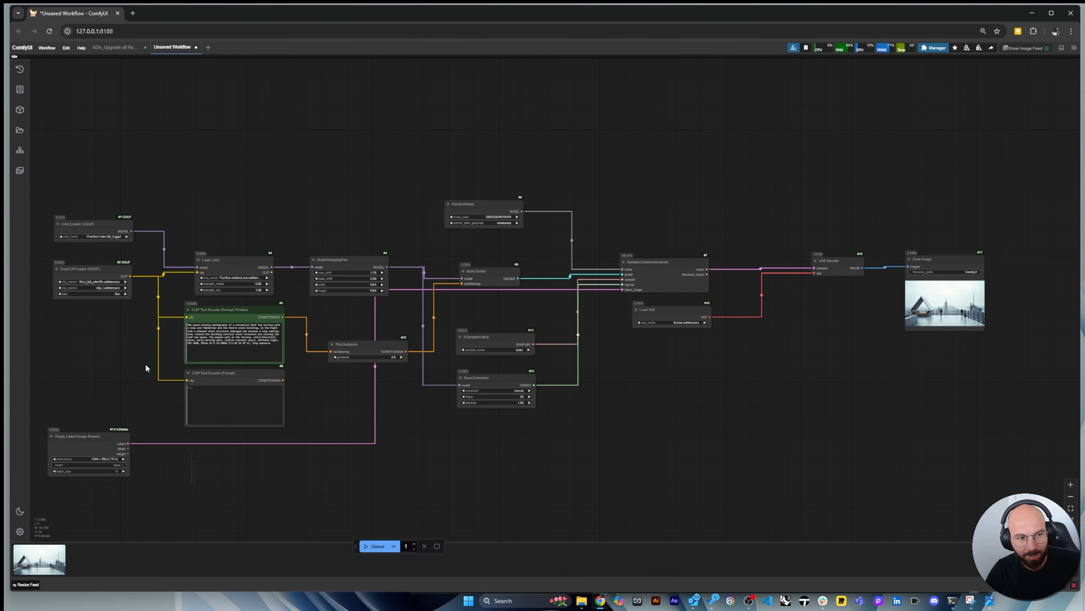
Enlarge the Save Image node so the generated rooftop render previews at a larger size
scroll(112, 334, "down", 2)
scroll(769, 310, "up", 5)
scroll(900, 319, "up", 8)
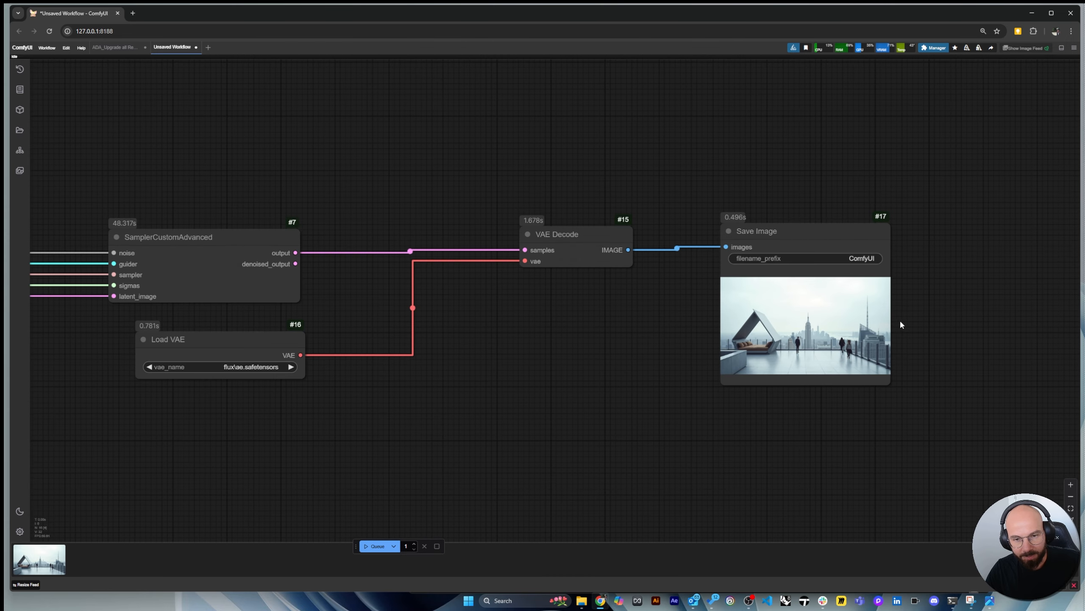
scroll(610, 262, "up", 2)
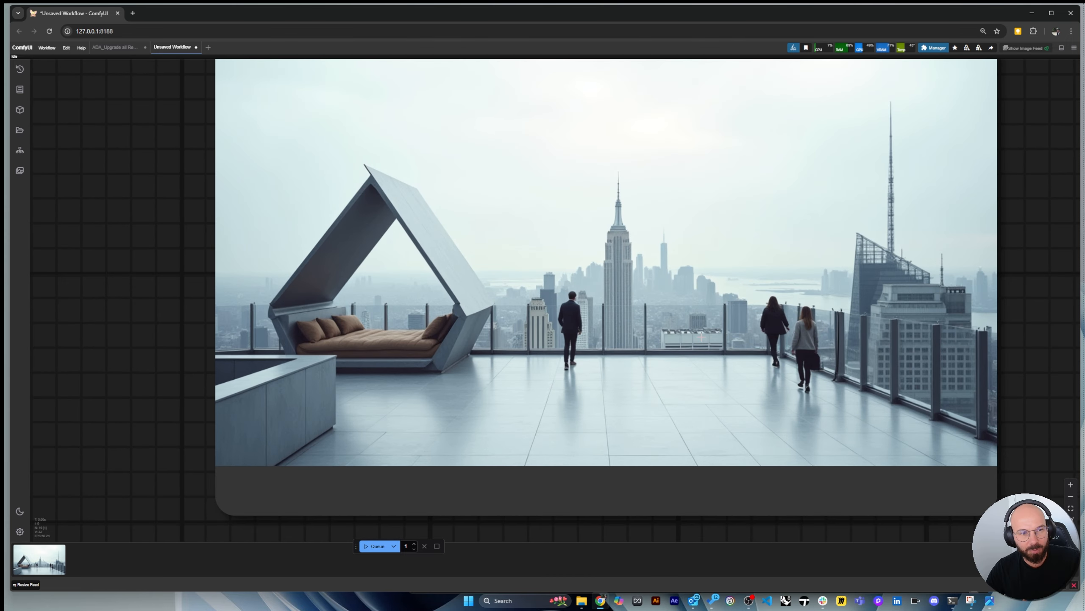
scroll(747, 253, "down", 4)
scroll(702, 231, "down", 1)
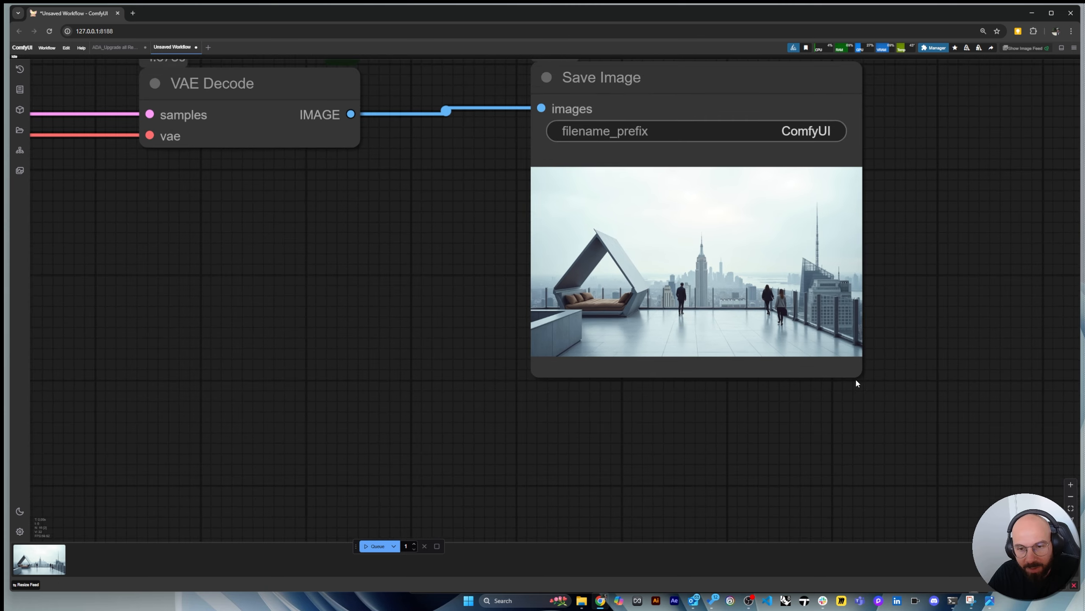
scroll(855, 378, "up", 2)
left_click_drag(859, 376, 1069, 496)
scroll(411, 293, "down", 4)
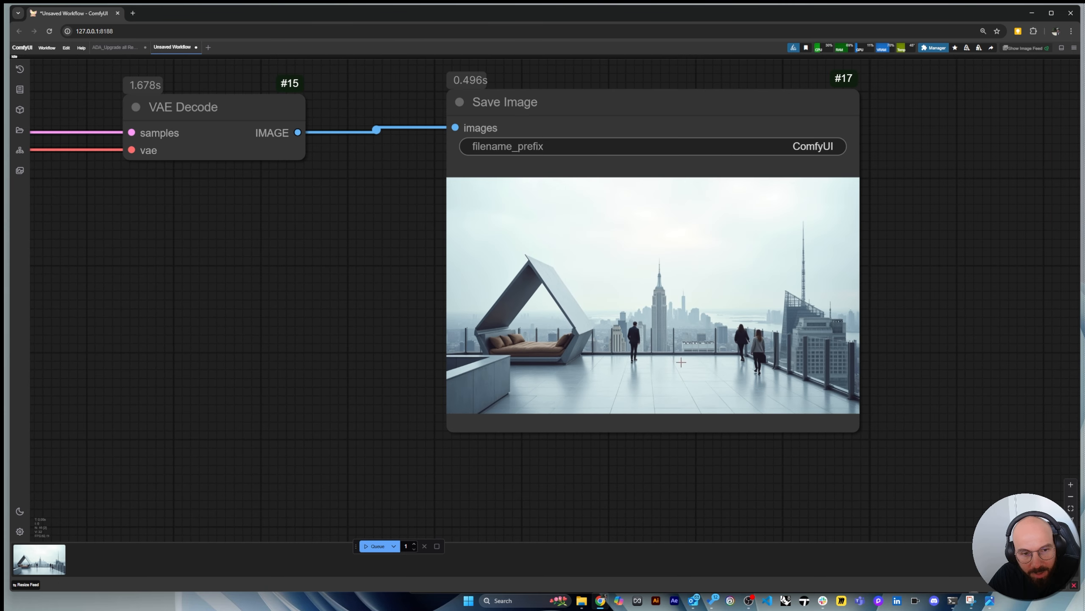
Examine the generated rooftop render up close, including the skyline, seating structure, walking people and terrace railing
scroll(681, 363, "up", 6)
scroll(861, 329, "down", 4)
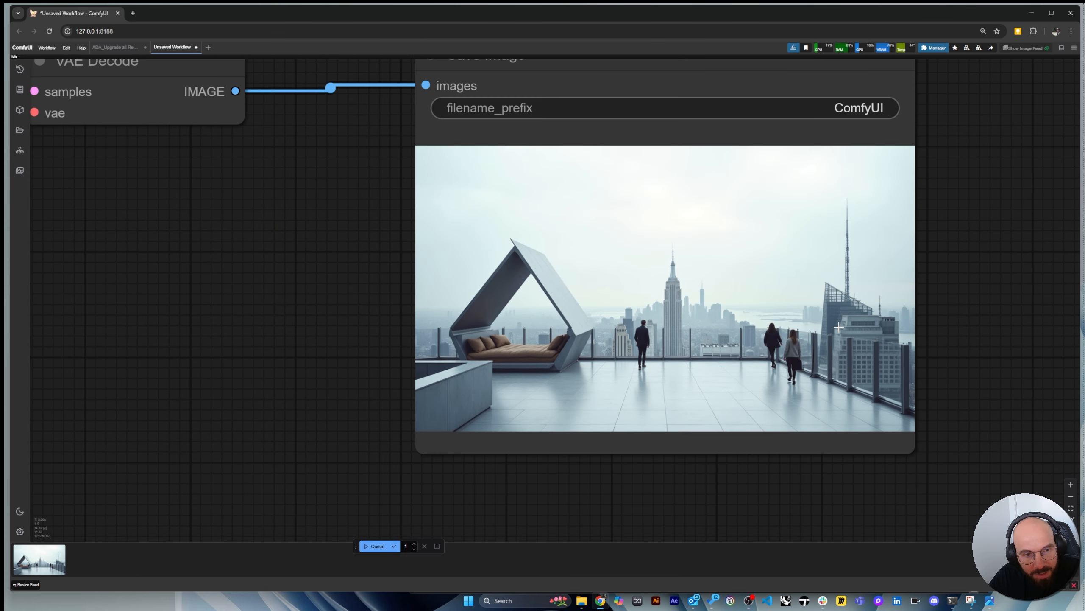
scroll(804, 338, "up", 4)
scroll(802, 357, "down", 9)
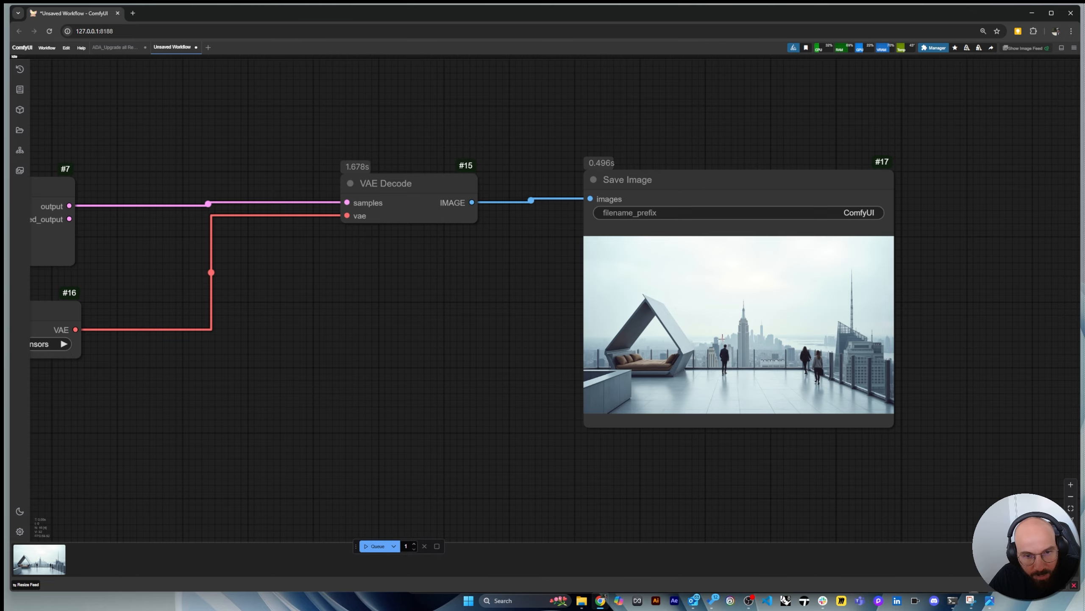
scroll(722, 338, "up", 9)
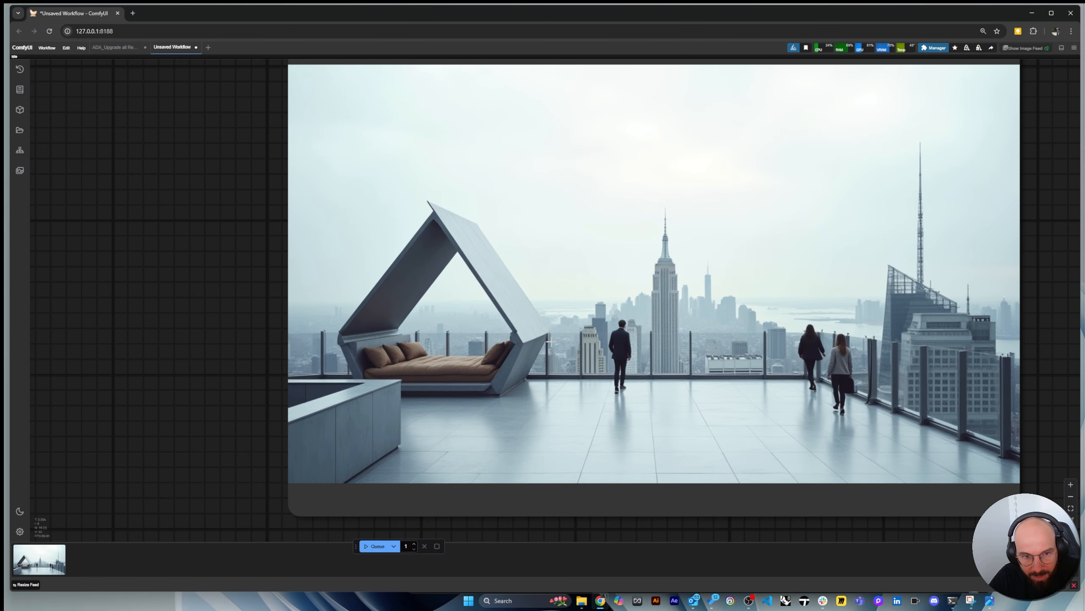
scroll(656, 384, "down", 2)
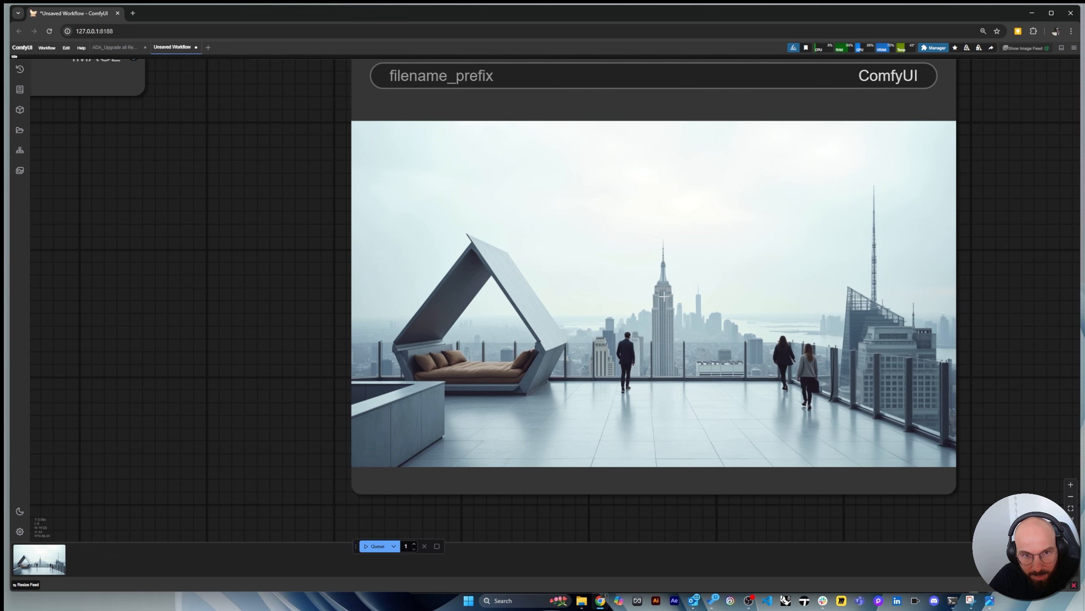
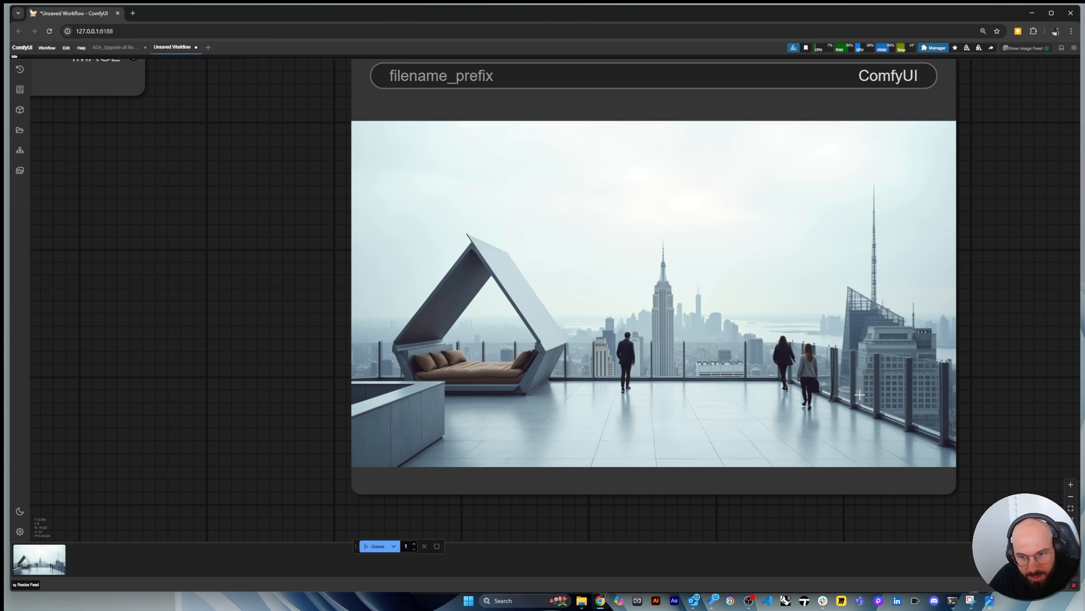
scroll(860, 394, "down", 5)
scroll(859, 363, "down", 5)
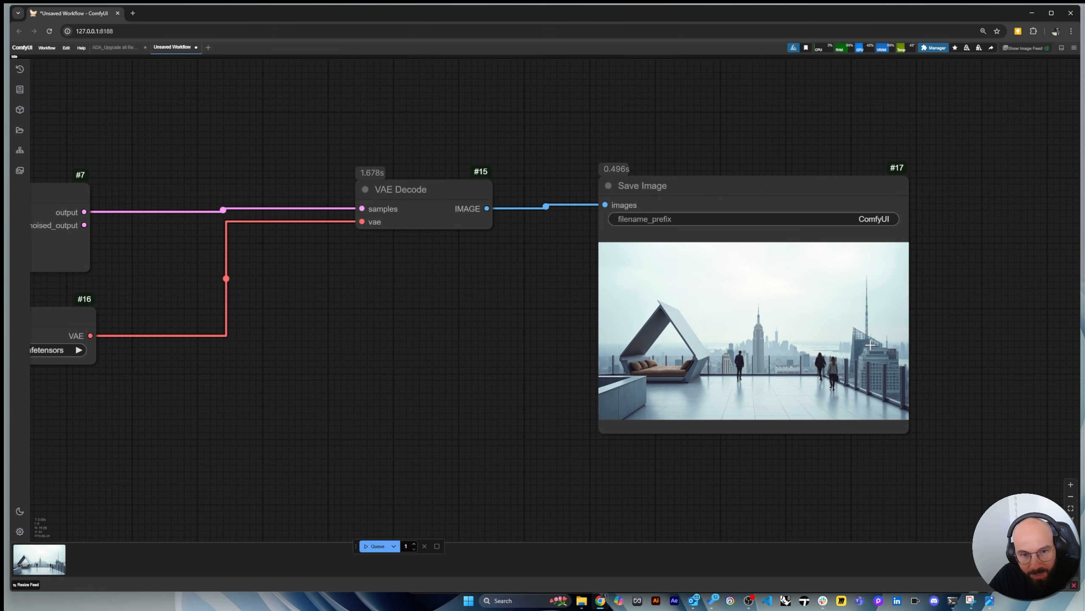
scroll(785, 360, "up", 6)
scroll(950, 250, "down", 8)
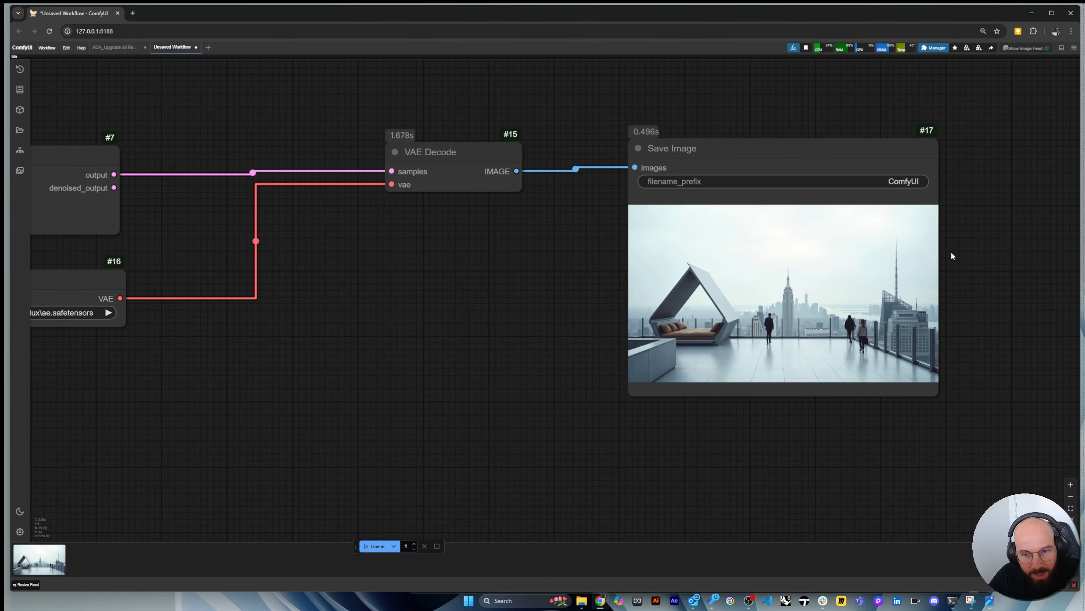
View Base image_00045_.png from the Image_2_Roof terrace folder, close it and return to the workflow
mouse_move(581, 607)
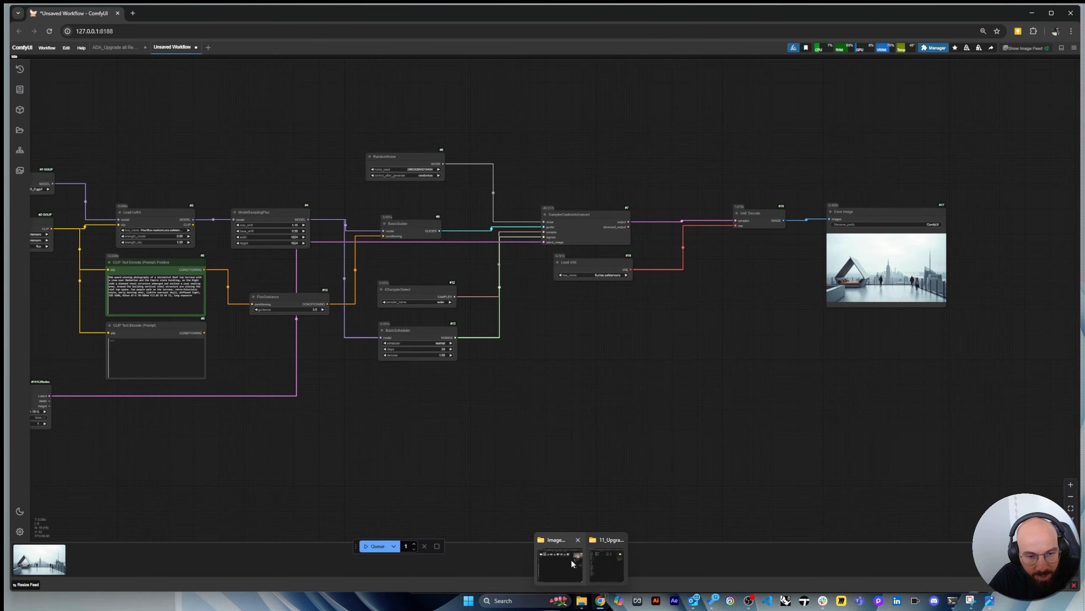
left_click(571, 556)
double_click(242, 150)
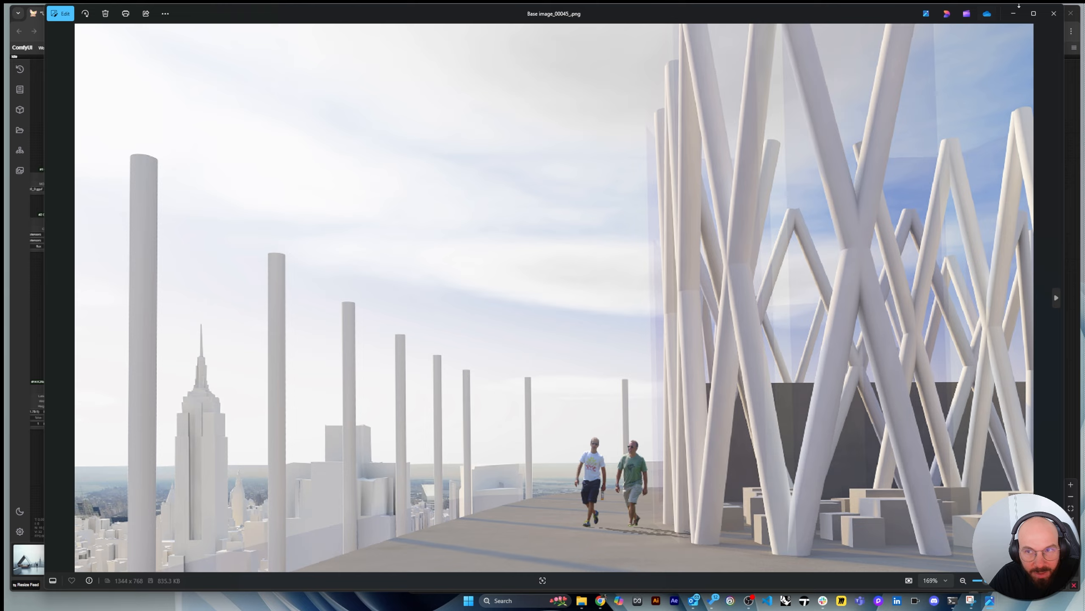
left_click(1054, 13)
left_click(778, 67)
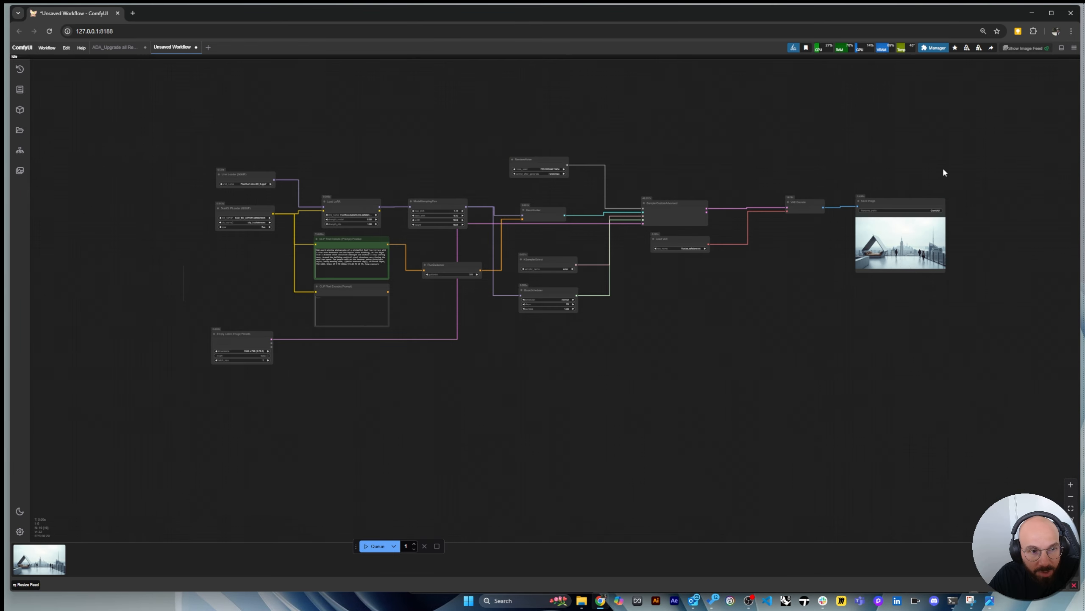
Add a Load Image node in the empty canvas area below the Empty Latent Image Presets node
scroll(942, 167, "down", 2)
scroll(451, 380, "up", 8)
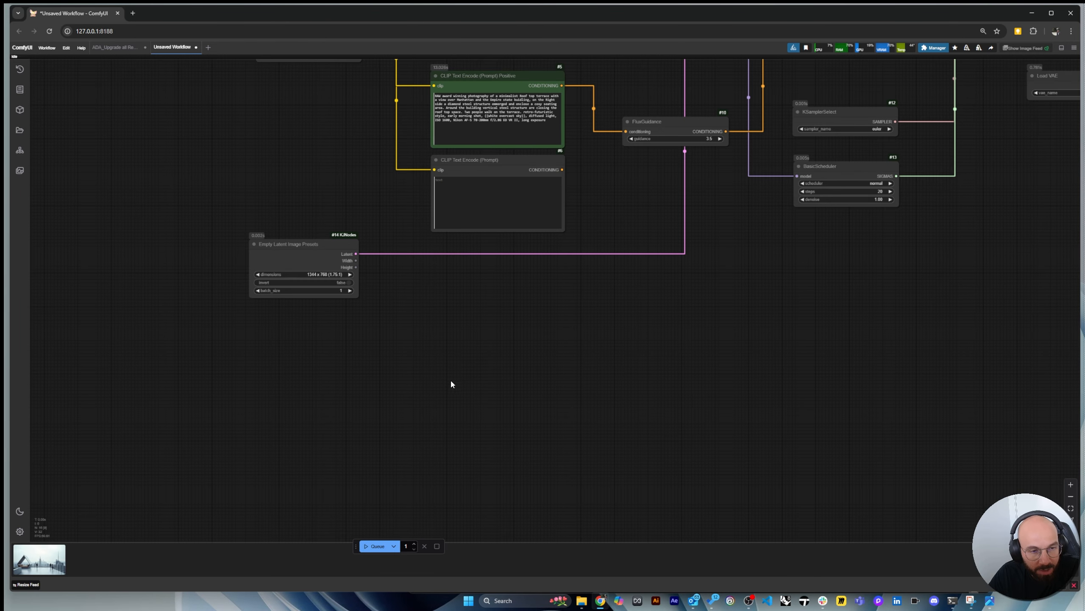
double_click(429, 406)
type("load")
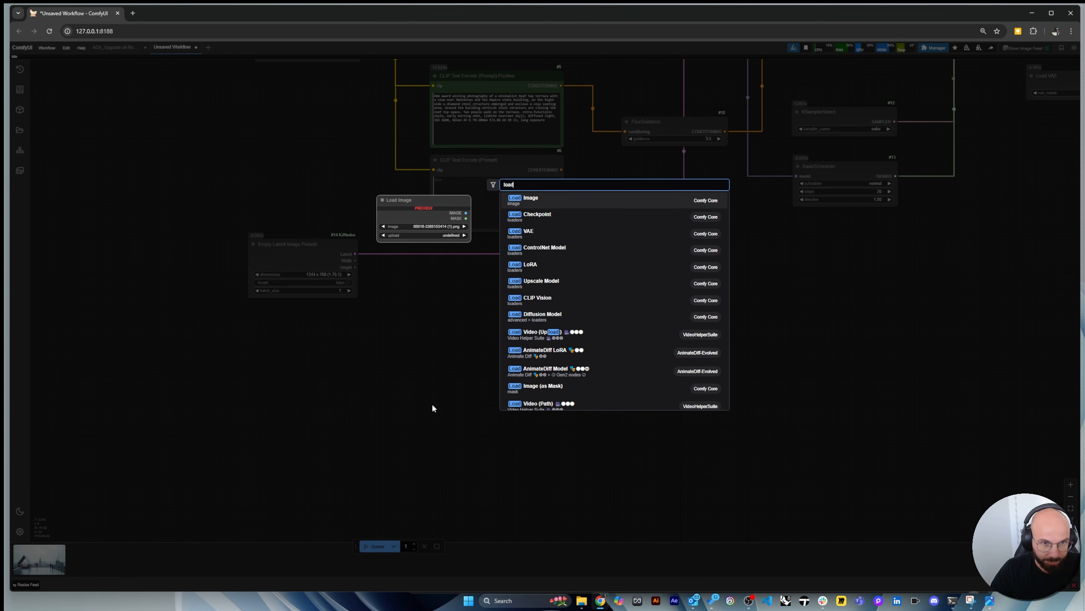
left_click(603, 206)
left_click_drag(504, 425, 400, 418)
Load Base image_00045_.png from the Image_2_Roof terrace folder into the Load Image node and reposition the node slightly
key("alt+Tab")
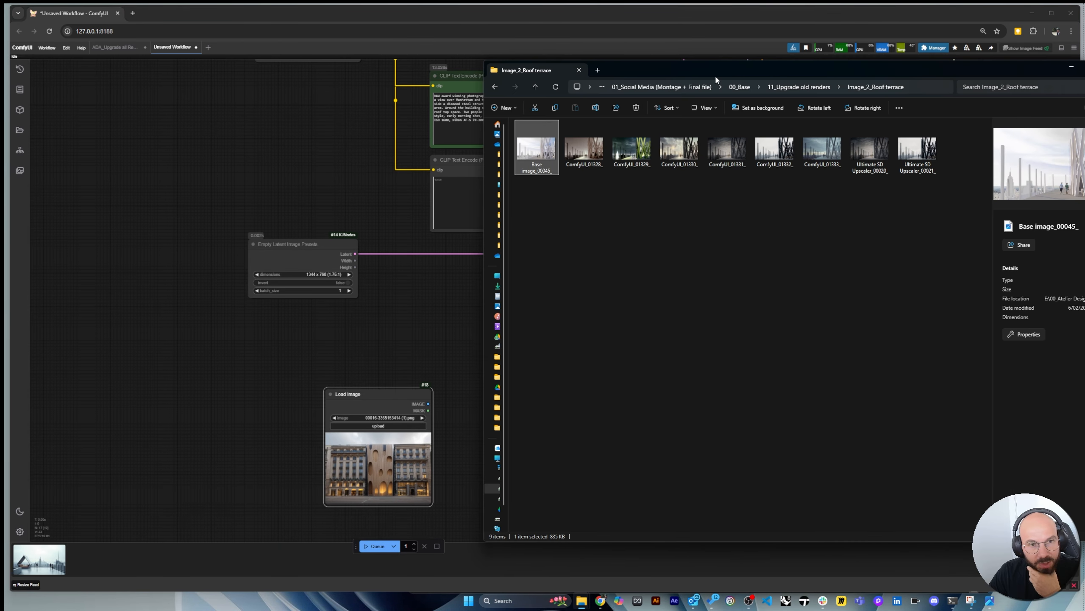
left_click_drag(1084, 222, 1044, 222)
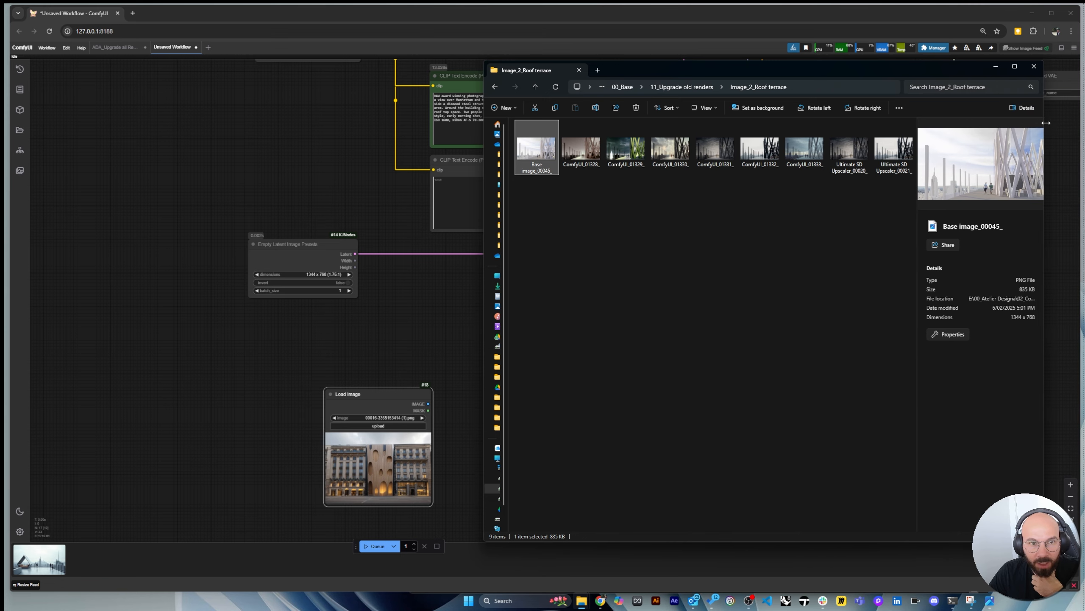
left_click_drag(541, 151, 376, 466)
scroll(234, 431, "down", 2)
scroll(351, 503, "up", 10)
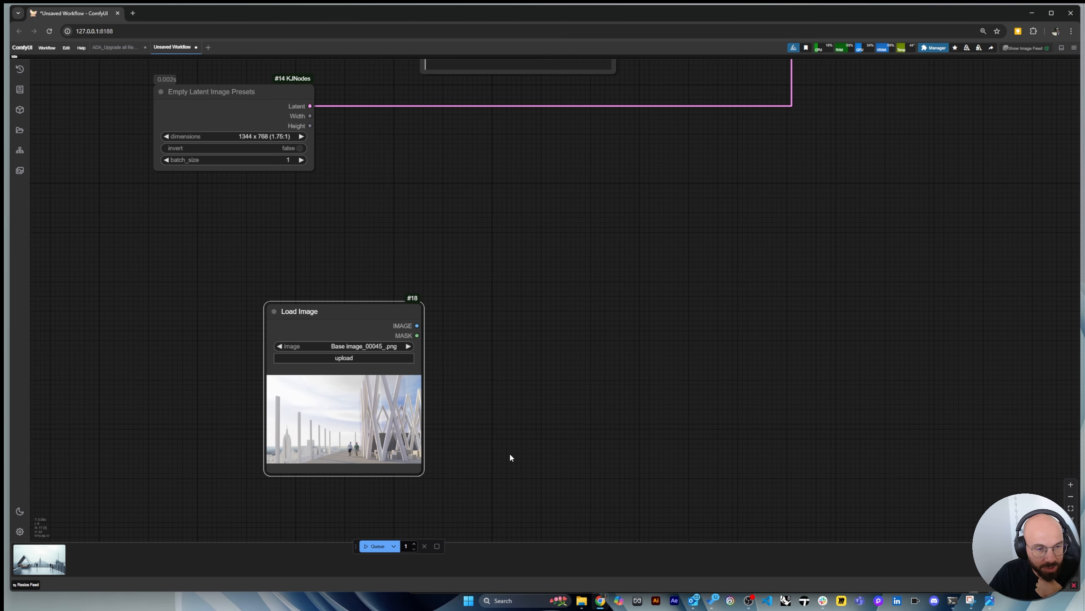
scroll(264, 221, "down", 7)
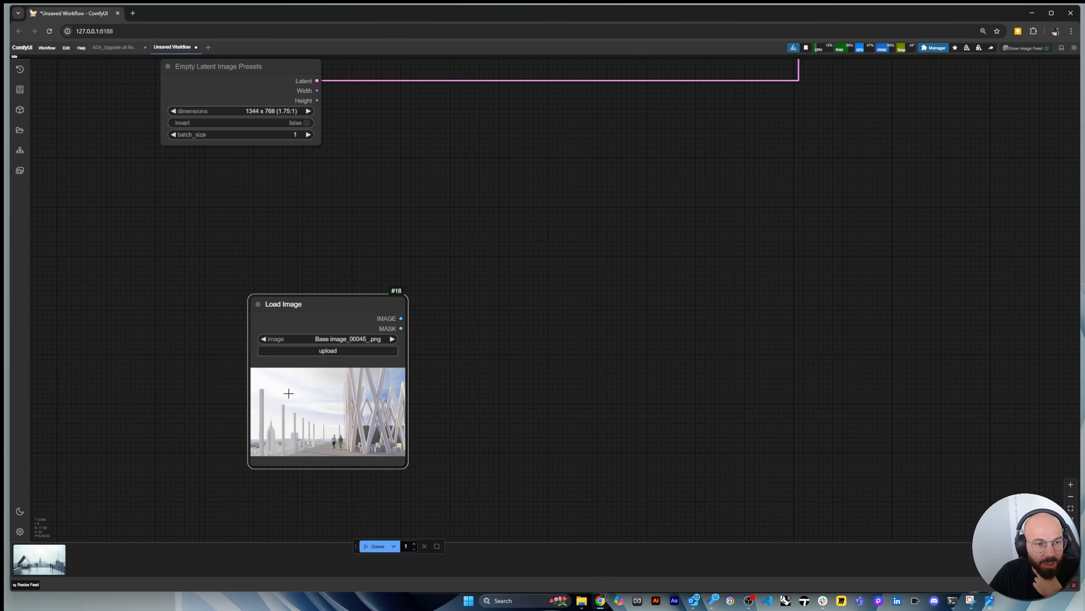
left_click_drag(279, 316, 291, 343)
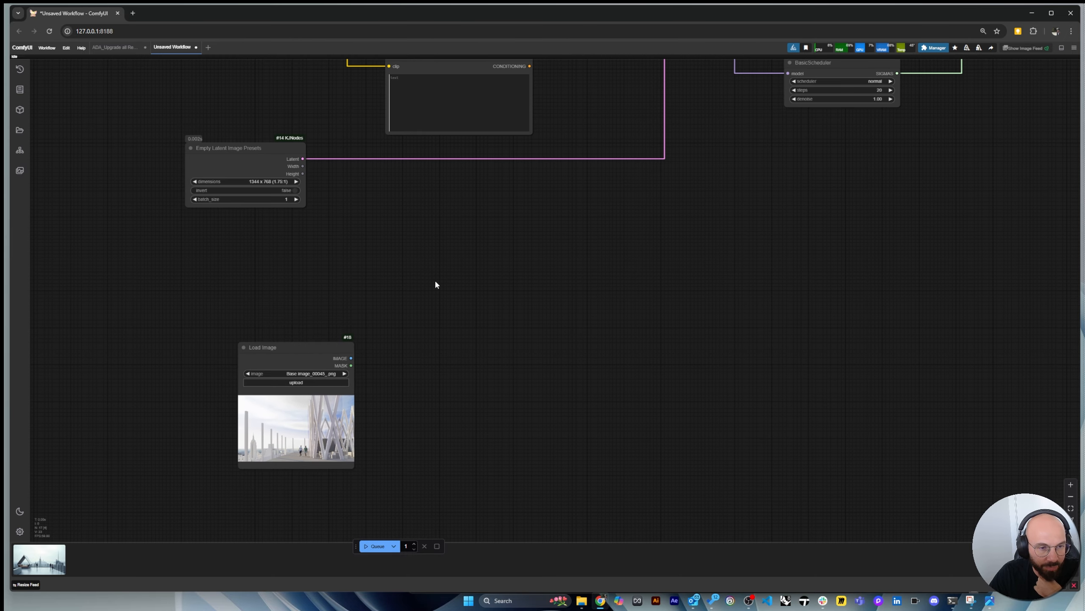
Add a Load ControlNet Model node between the Empty Latent Image Presets and Load Image nodes
double_click(434, 278)
type("load ")
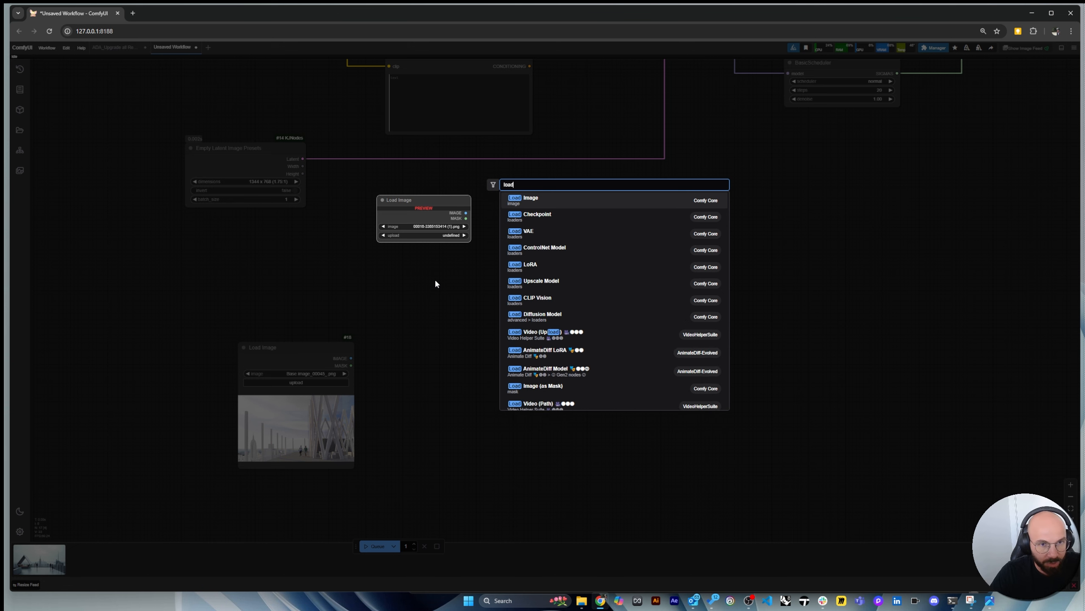
type("contr")
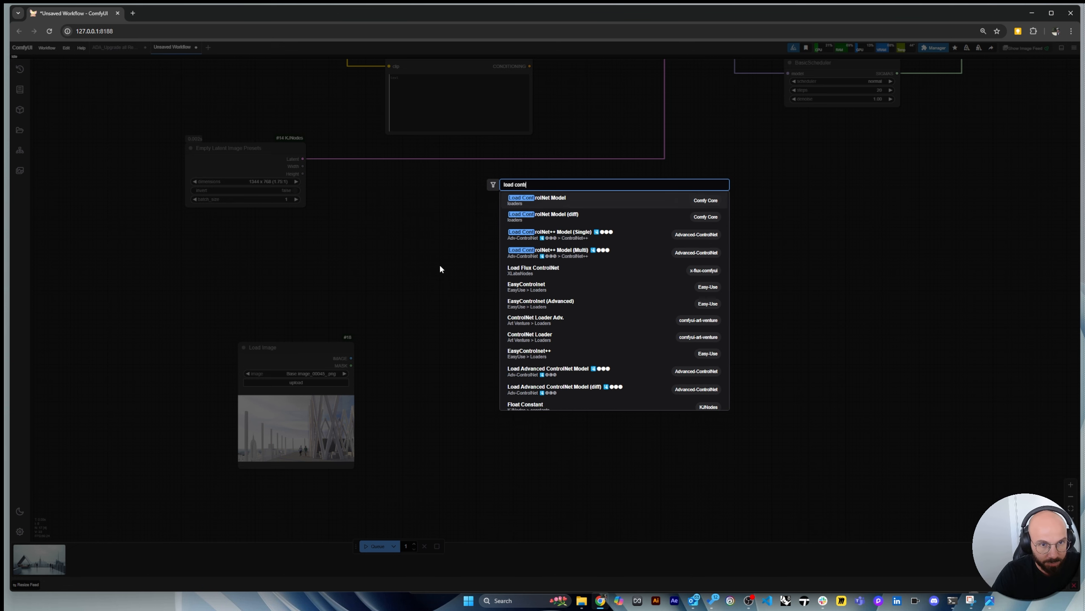
left_click(553, 200)
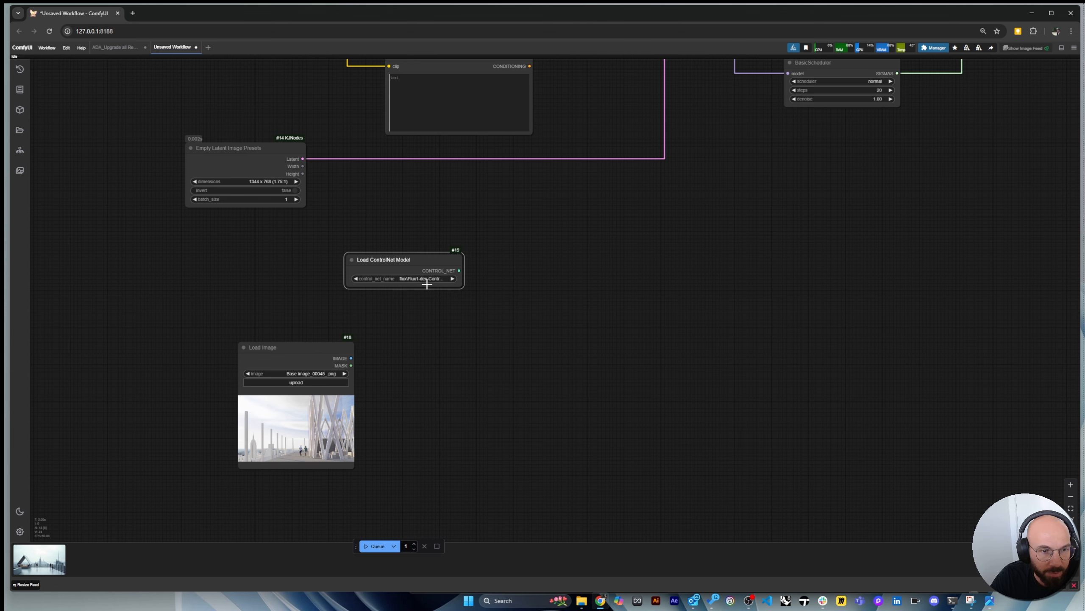
Set the Load ControlNet Model node to flux\Flux1-dev-controlnet_union.safetensors and show that choice in the model list
left_click(430, 278)
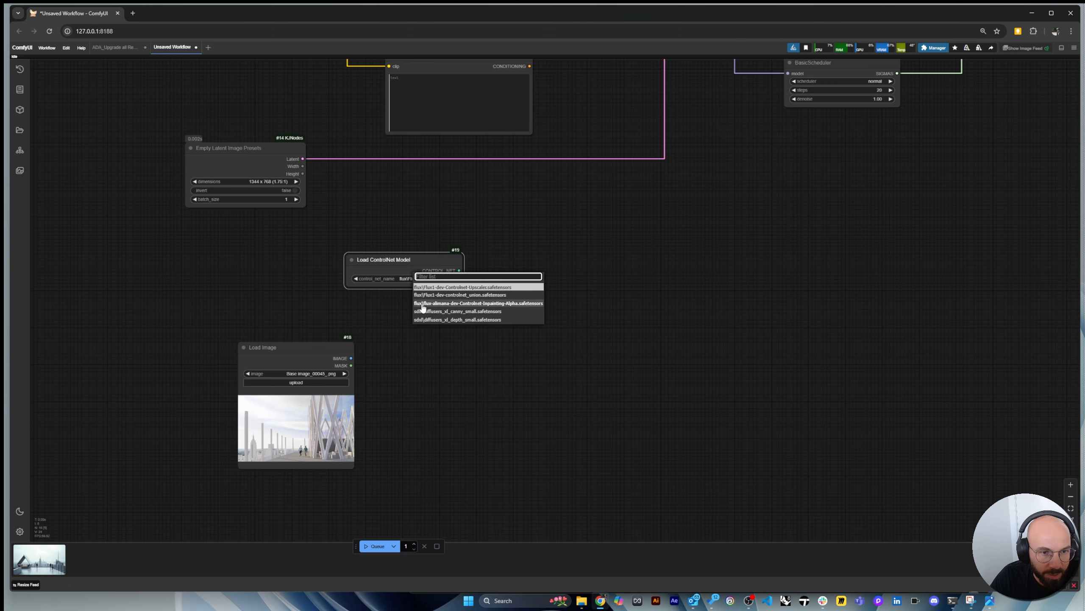
left_click(442, 295)
scroll(410, 285, "up", 10)
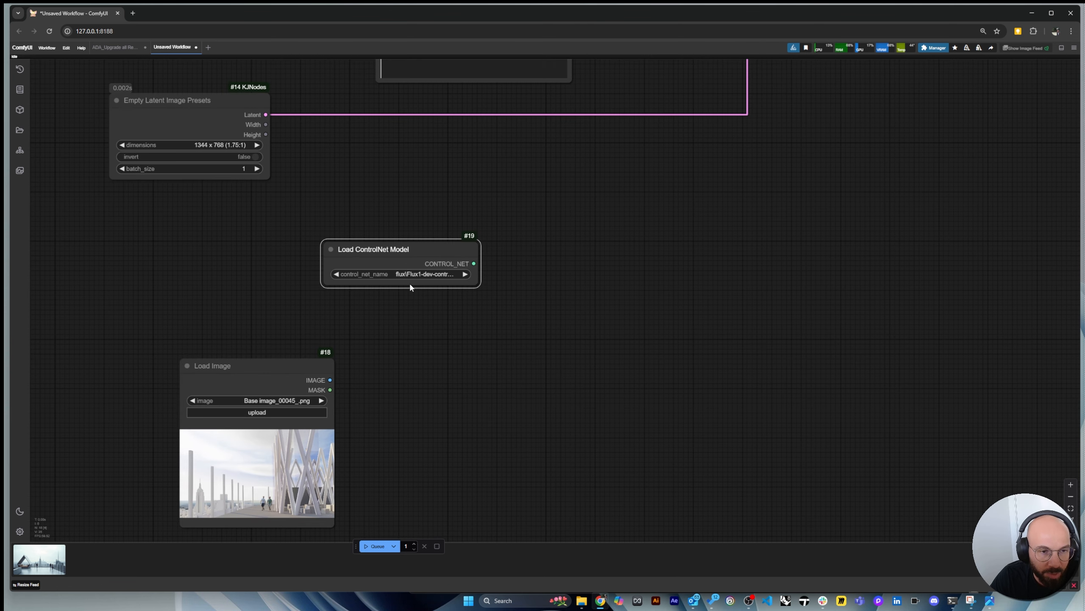
left_click(529, 313)
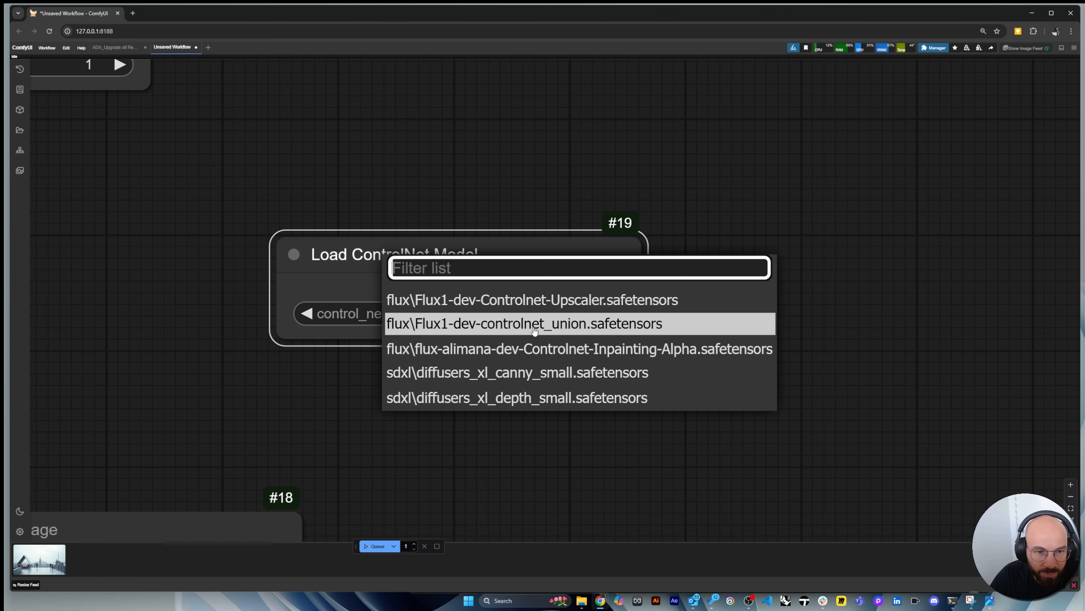
scroll(351, 253, "down", 5)
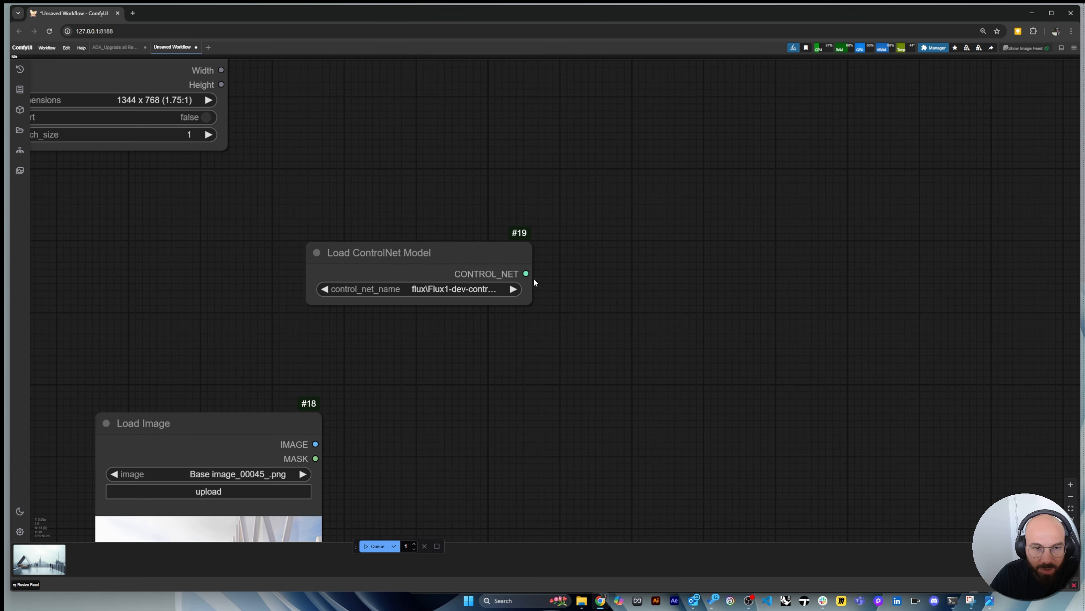
double_click(675, 296)
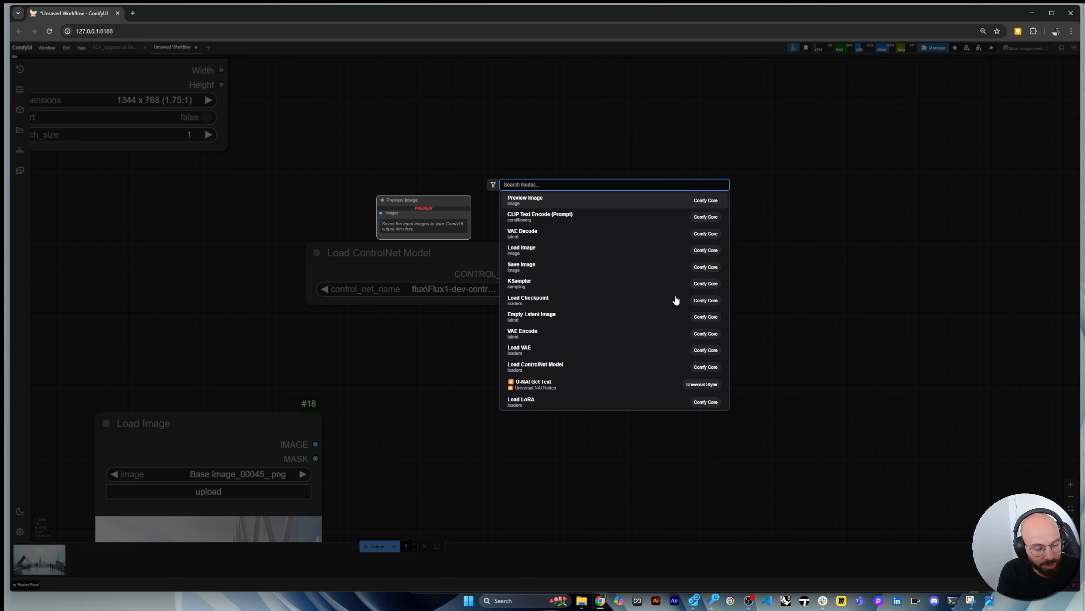
type("contolr")
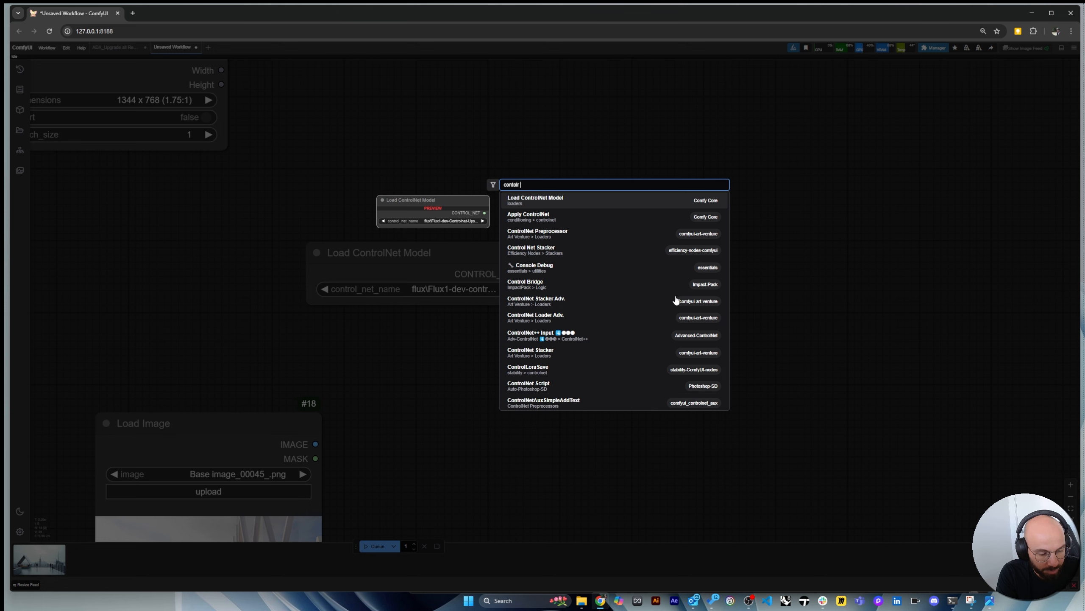
type(" net se")
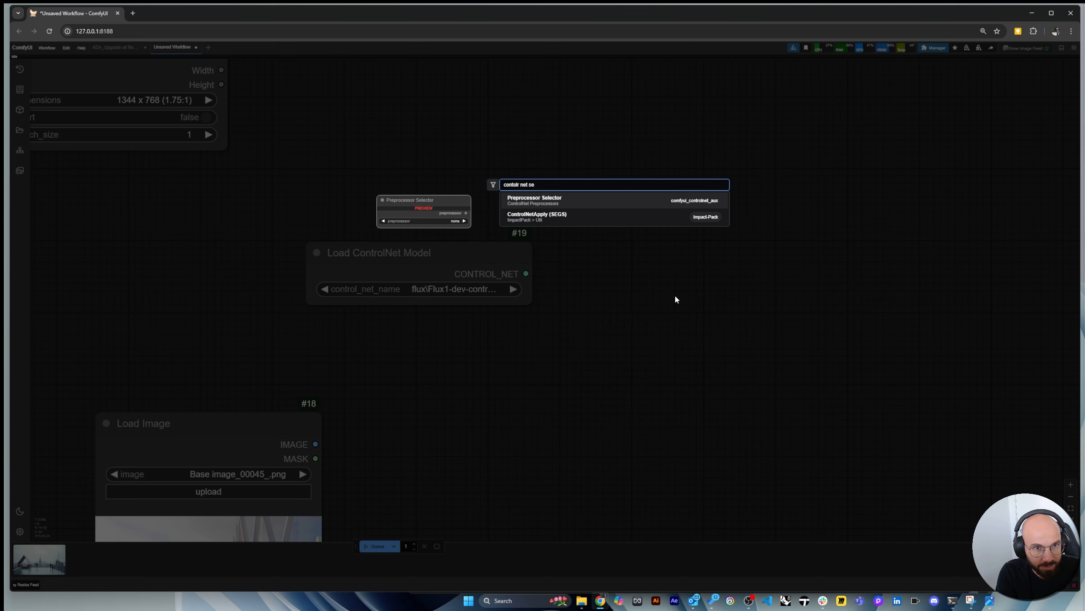
key("BackSpace")
key("BackSpace")
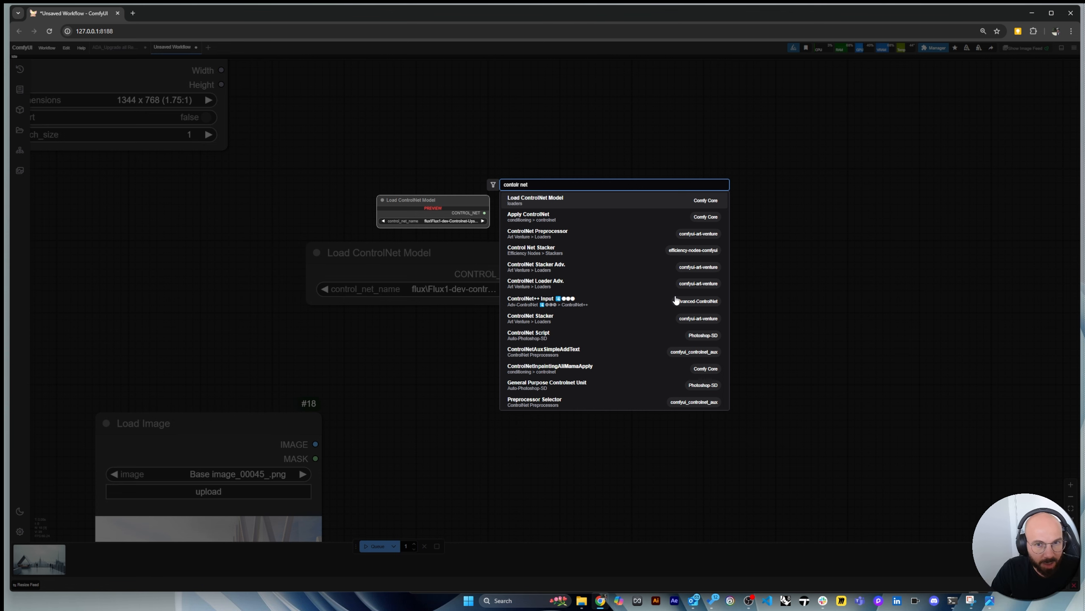
left_click(626, 215)
left_click_drag(758, 279, 749, 260)
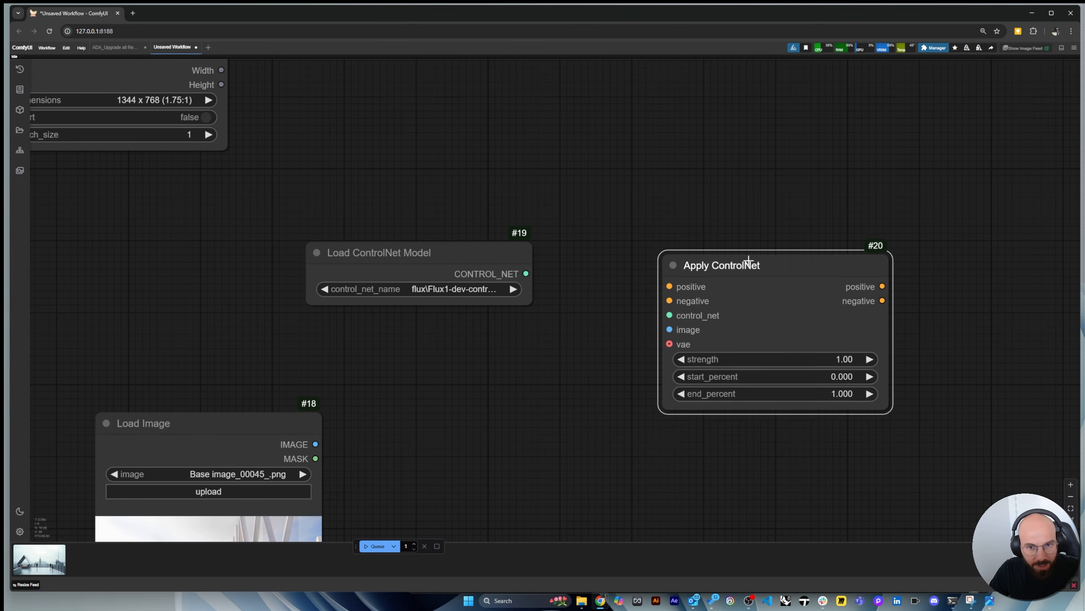
key("Delete")
scroll(525, 385, "down", 2)
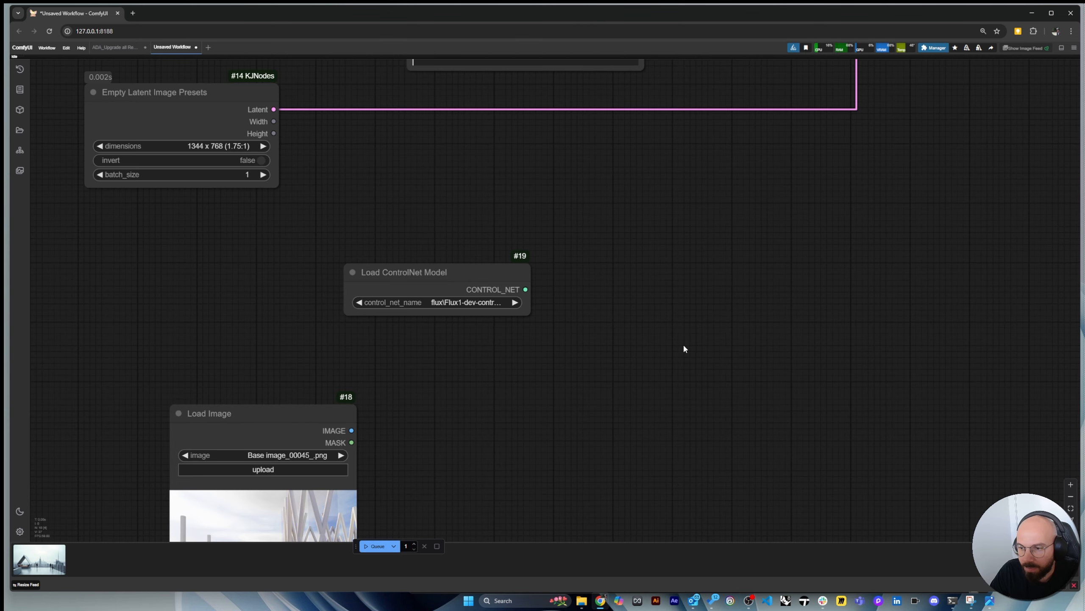
left_click(971, 600)
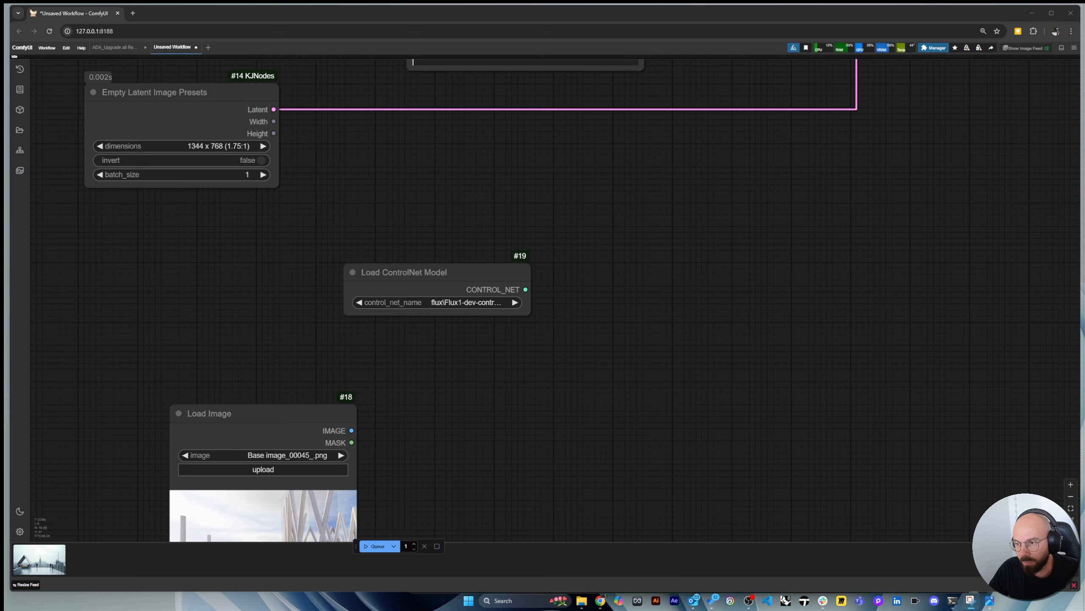
Add a SetUnionControlNetType node beside Load ControlNet Model and connect the model's CONTROL_NET output to its control_net input
double_click(802, 309)
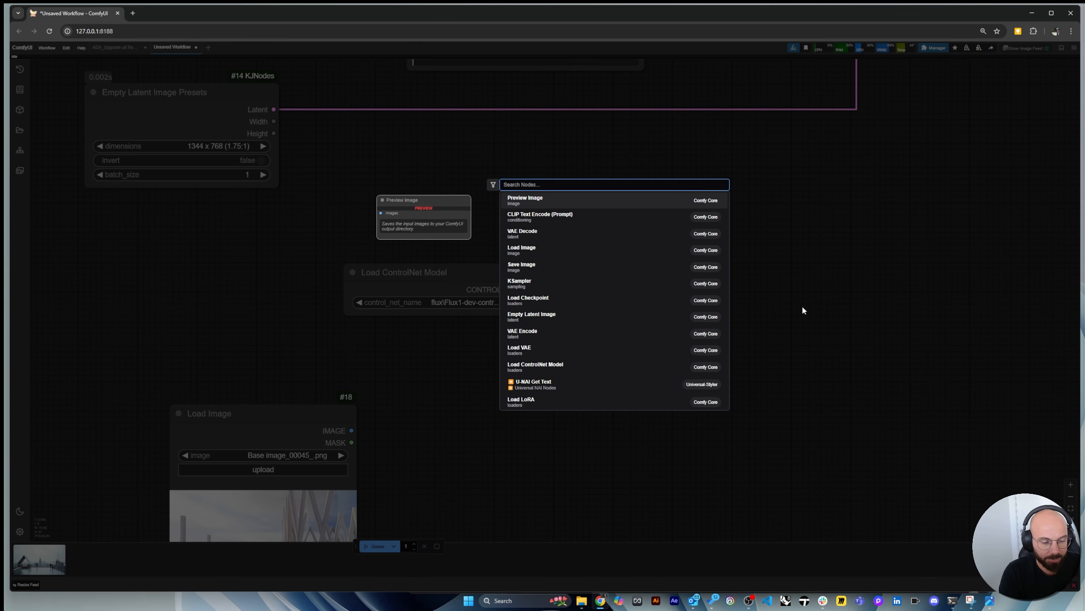
type("set uni")
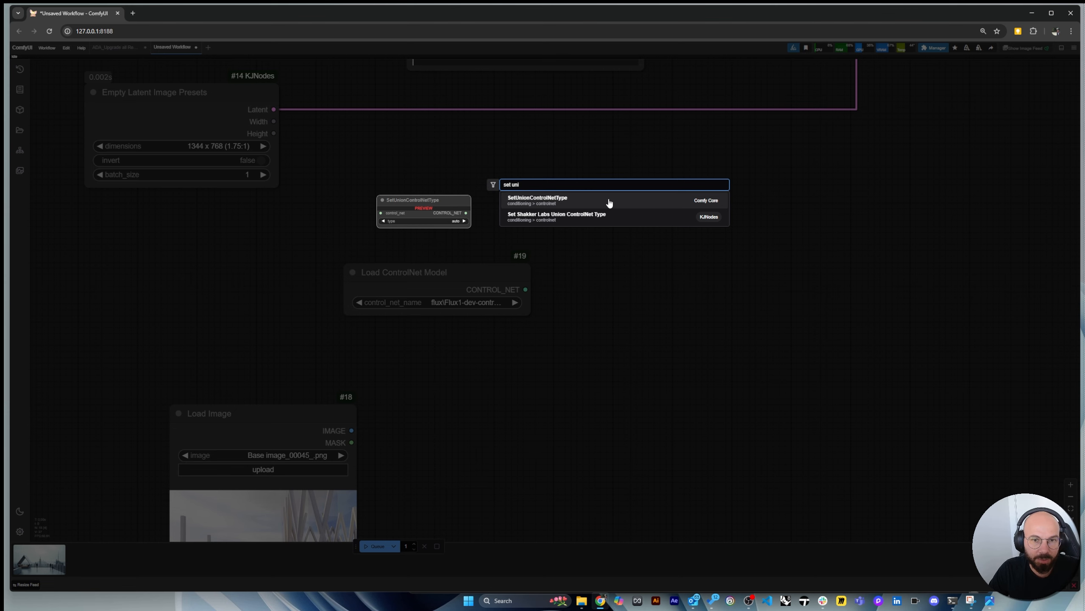
left_click(610, 202)
left_click_drag(829, 303, 635, 267)
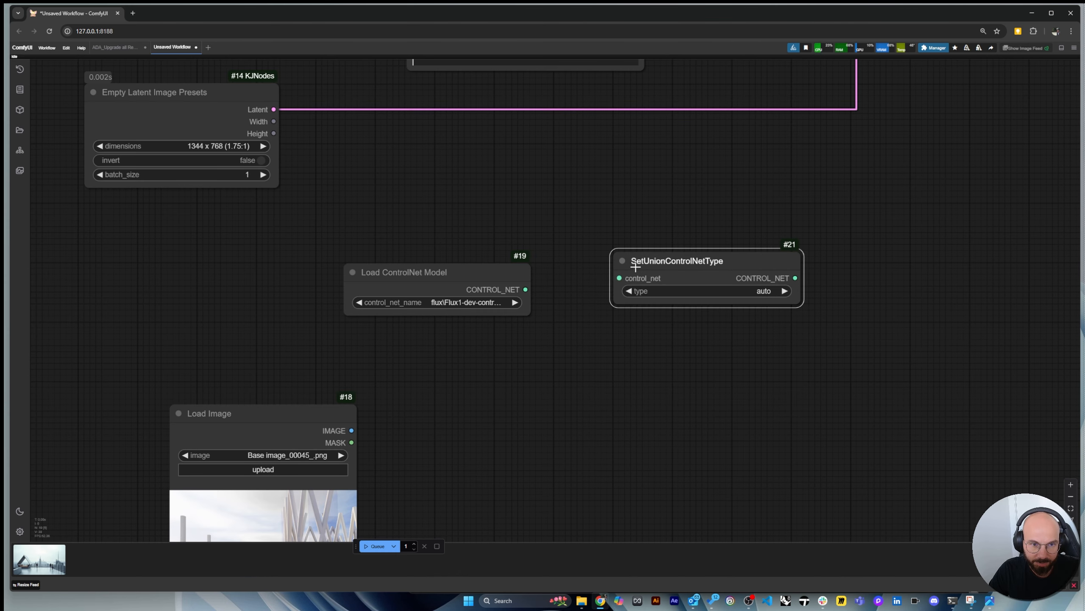
left_click_drag(526, 289, 645, 295)
Set the SetUnionControlNetType node's type to canny/lineart/anime_lineart/mlsd and move the node level with Load ControlNet Model
scroll(474, 308, "up", 5)
left_click(490, 305)
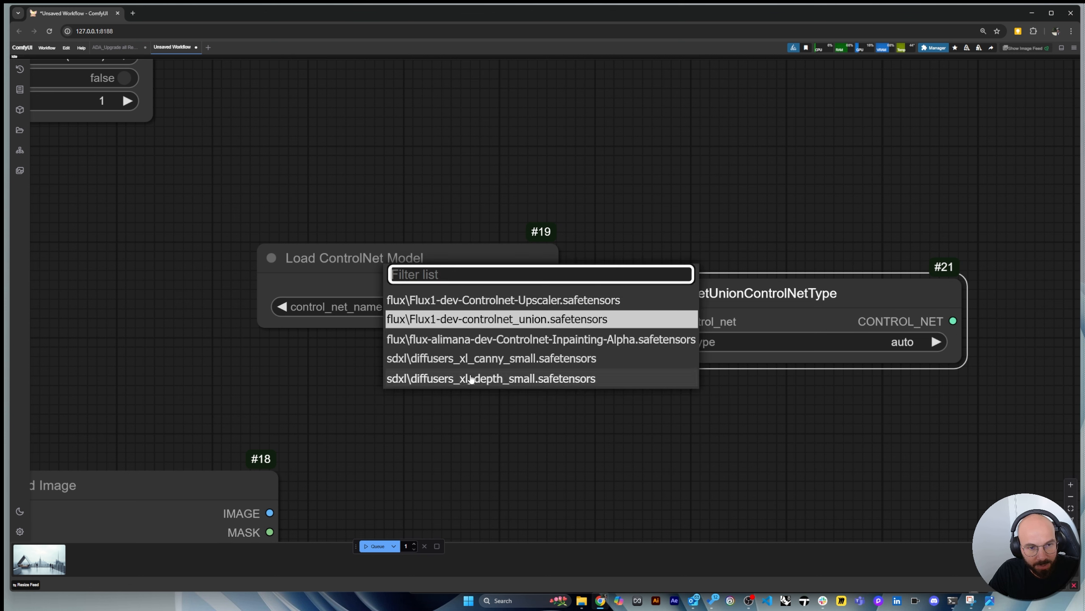
left_click(606, 412)
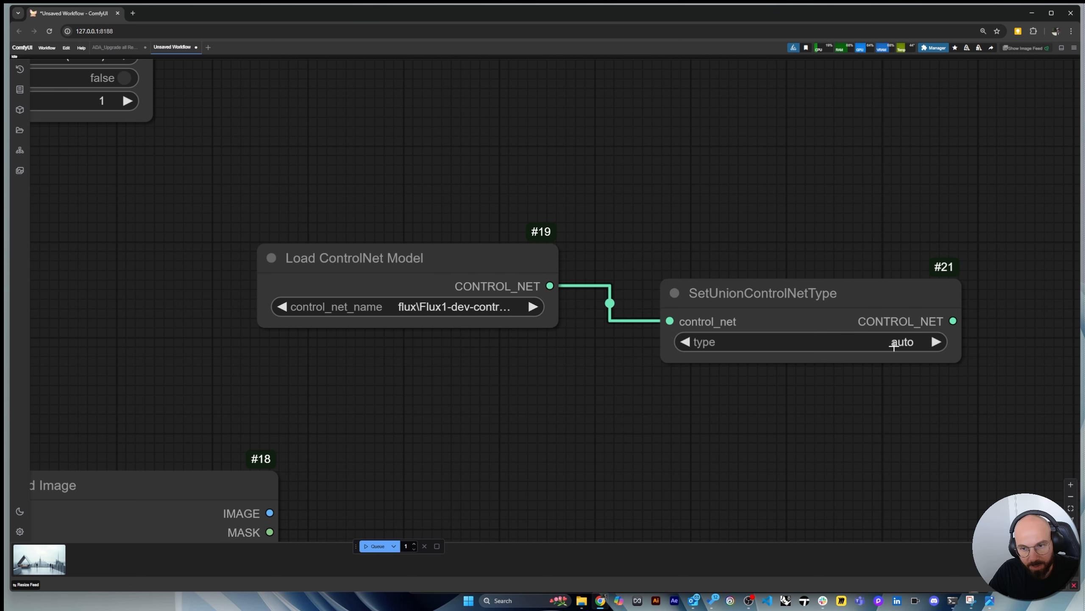
left_click(894, 346)
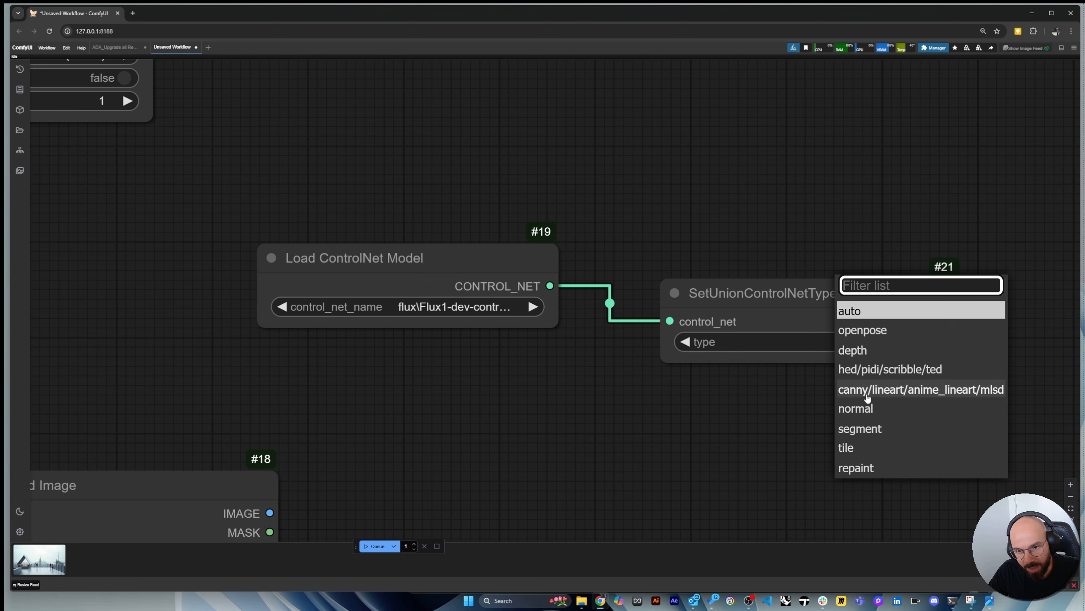
left_click(890, 390)
left_click_drag(791, 286, 811, 256)
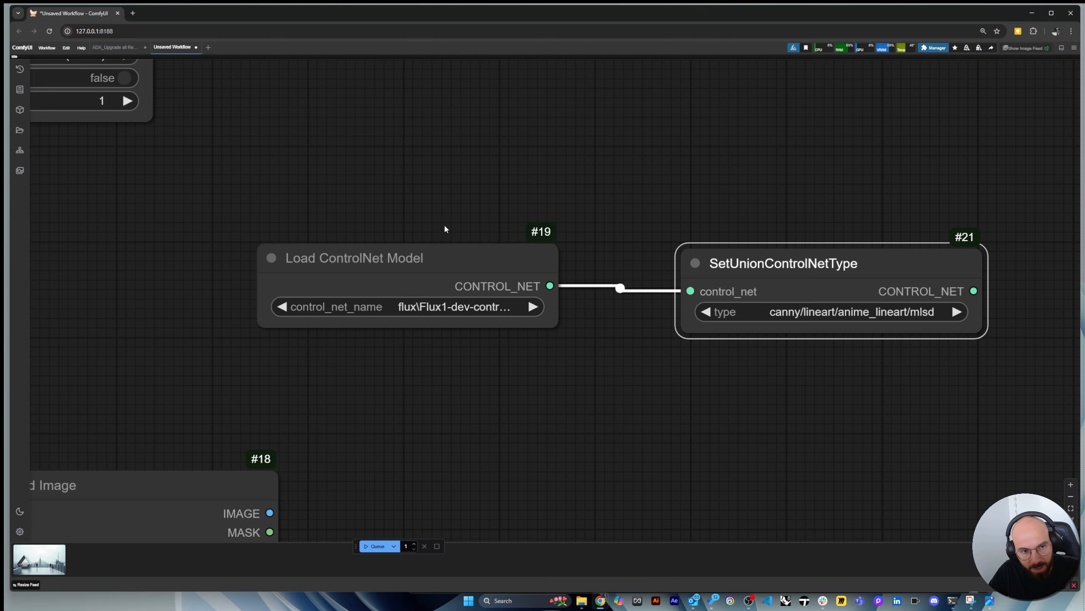
Shift the Load Image node slightly closer beneath the Load ControlNet Model node
scroll(431, 223, "down", 5)
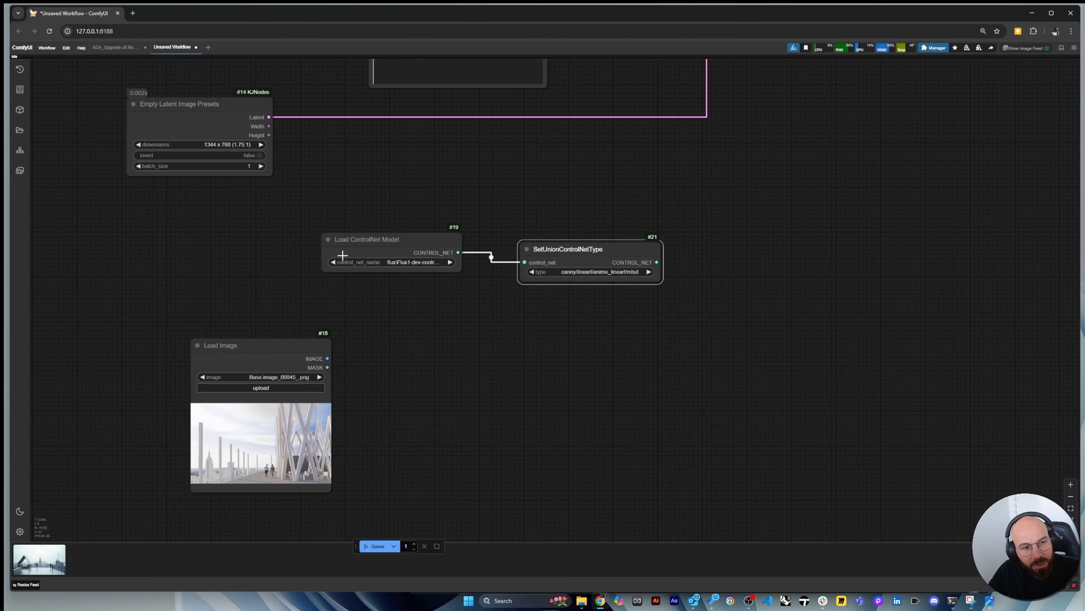
left_click_drag(260, 359, 301, 365)
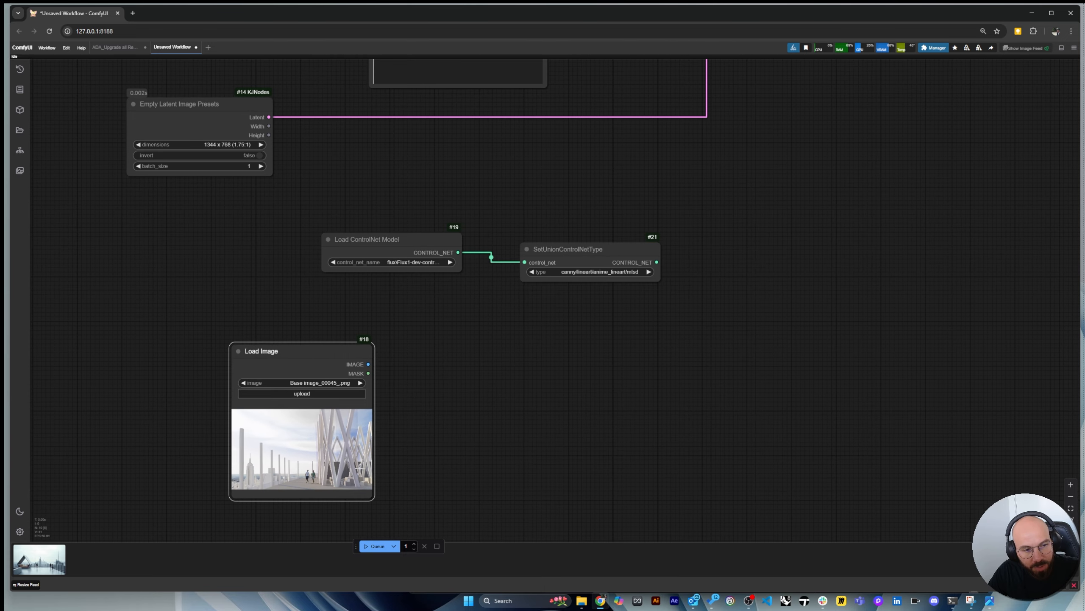
scroll(313, 485, "up", 8)
scroll(249, 405, "down", 8)
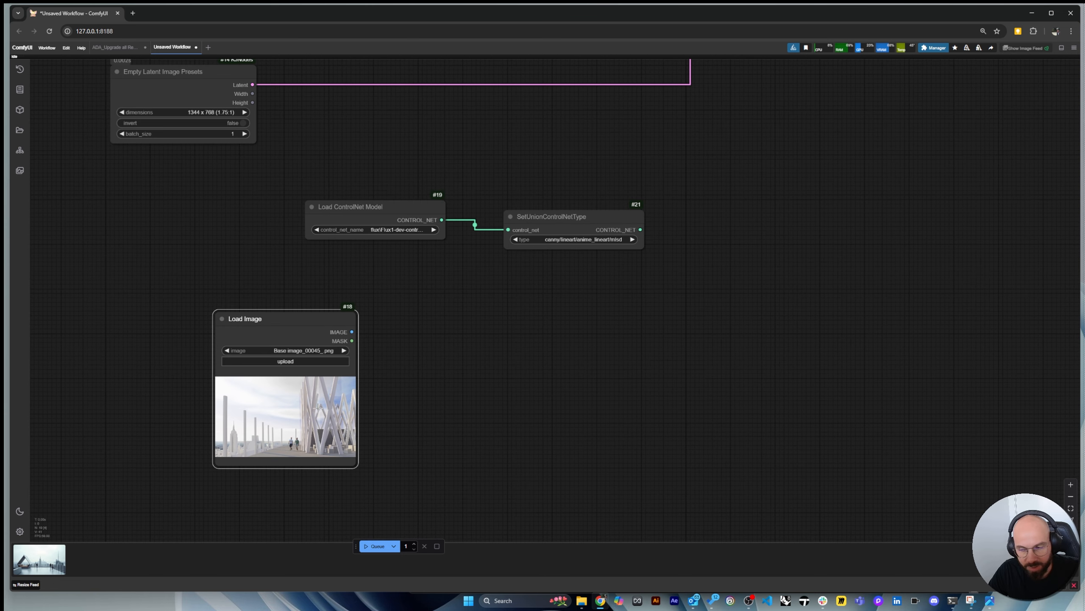
key("super+shift+s")
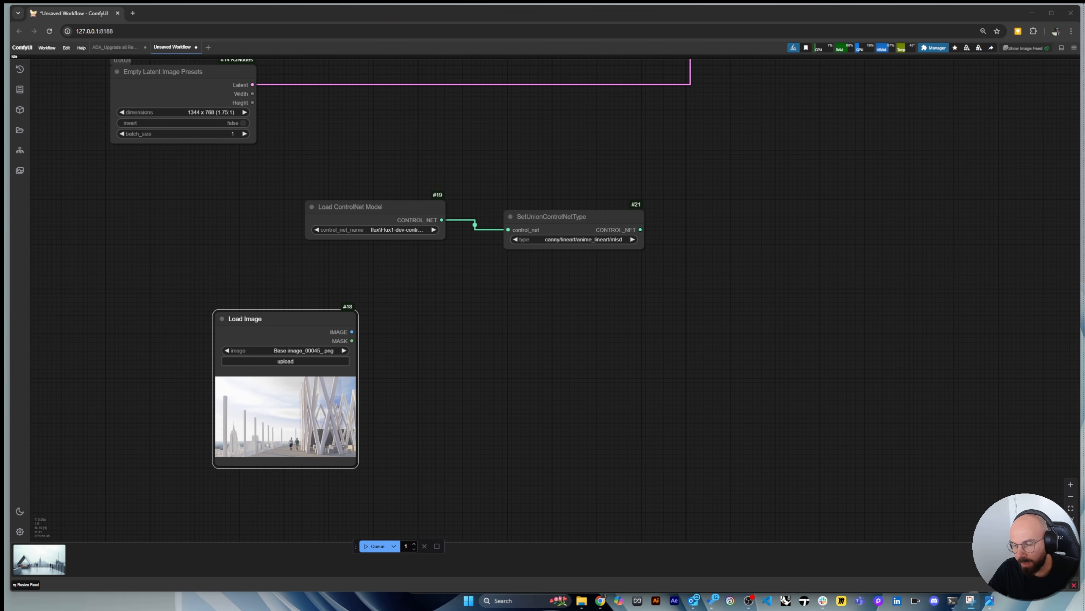
Add an AIO Aux Preprocessor node below and beyond SetUnionControlNetType and feed it the Load Image node's IMAGE output
double_click(760, 273)
type("io")
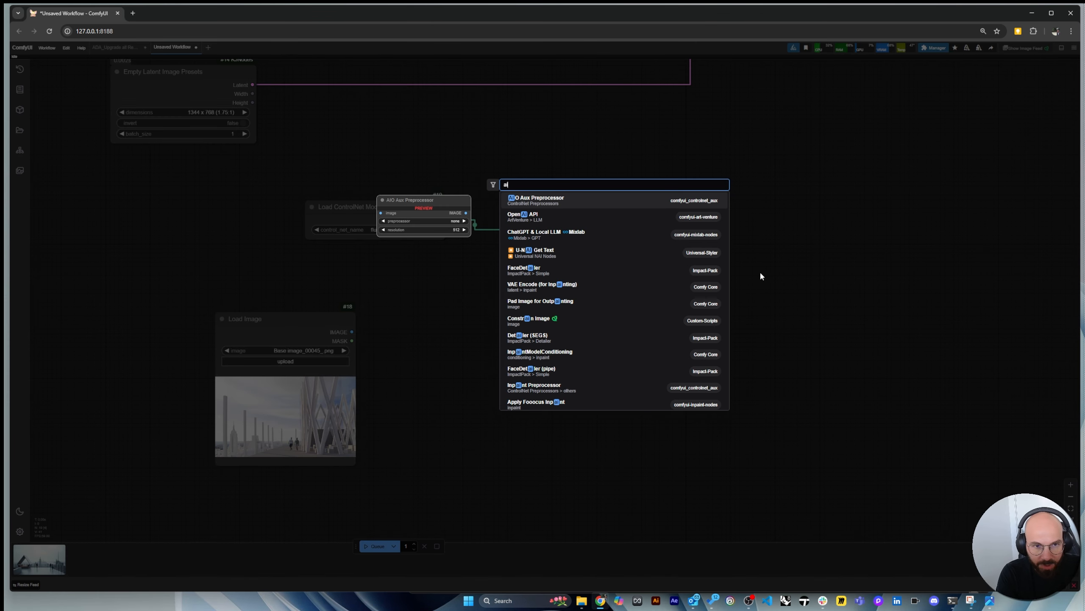
left_click(621, 197)
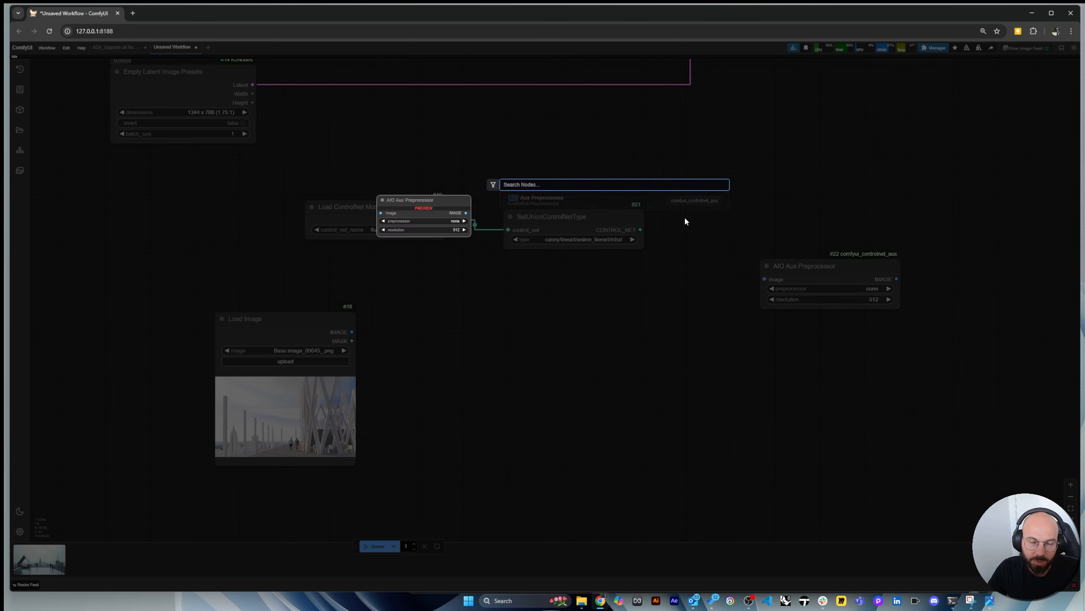
scroll(781, 252, "up", 1)
left_click_drag(797, 269, 723, 306)
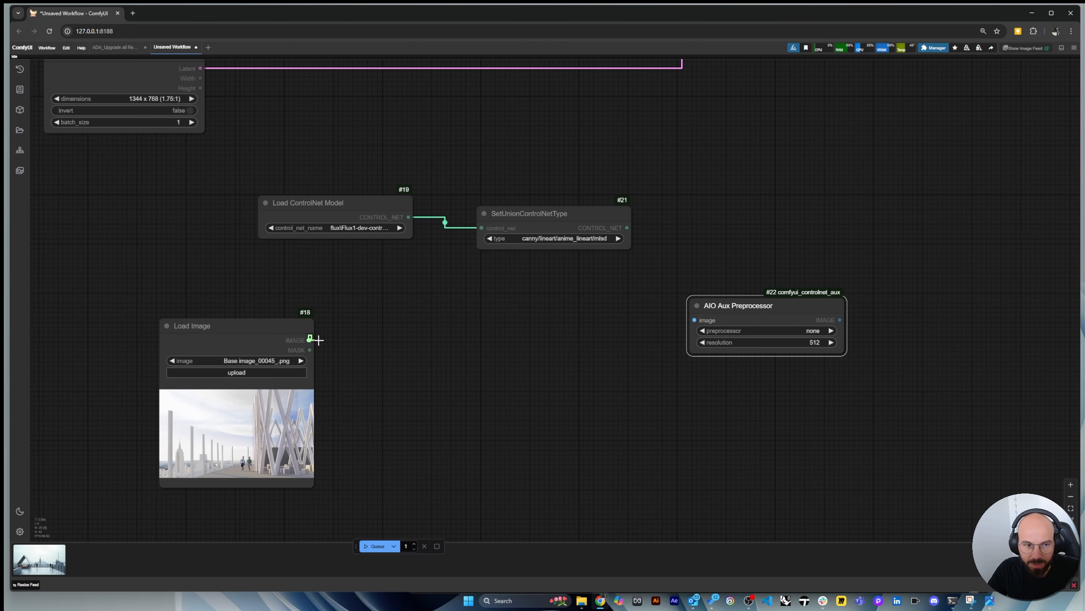
left_click_drag(309, 340, 802, 305)
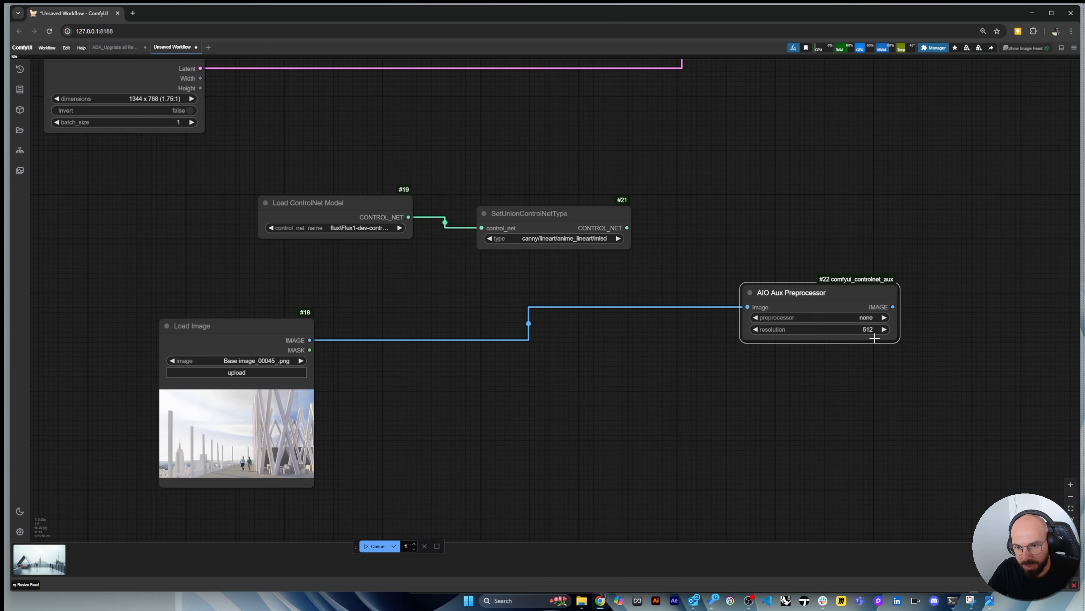
Set the AIO Aux Preprocessor node's preprocessor to CannyEdgePreprocessor
scroll(874, 339, "up", 3)
left_click(861, 312)
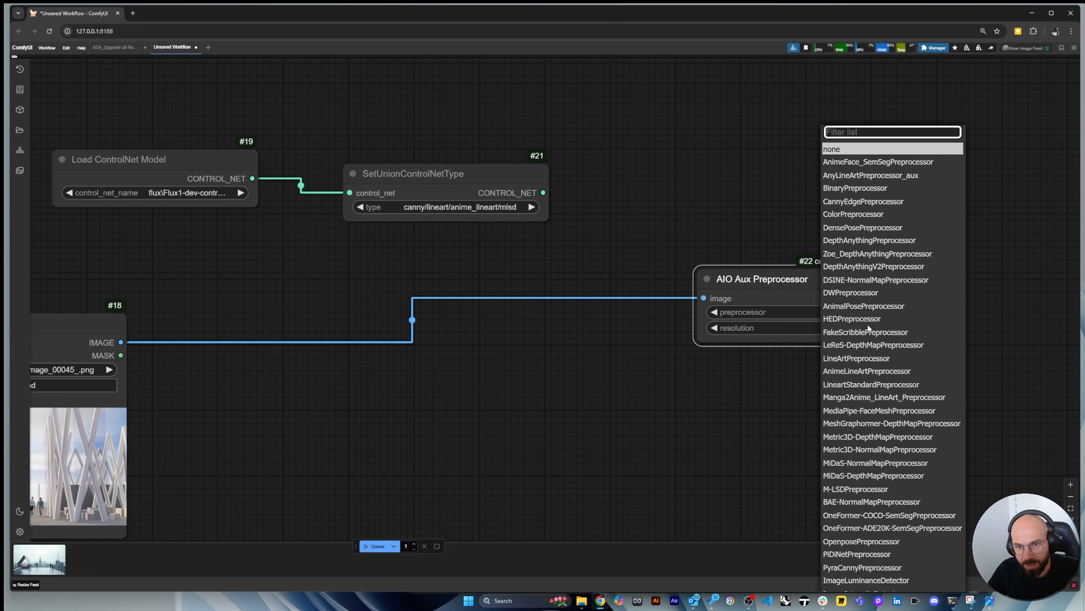
left_click(764, 282)
left_click_drag(761, 278, 744, 294)
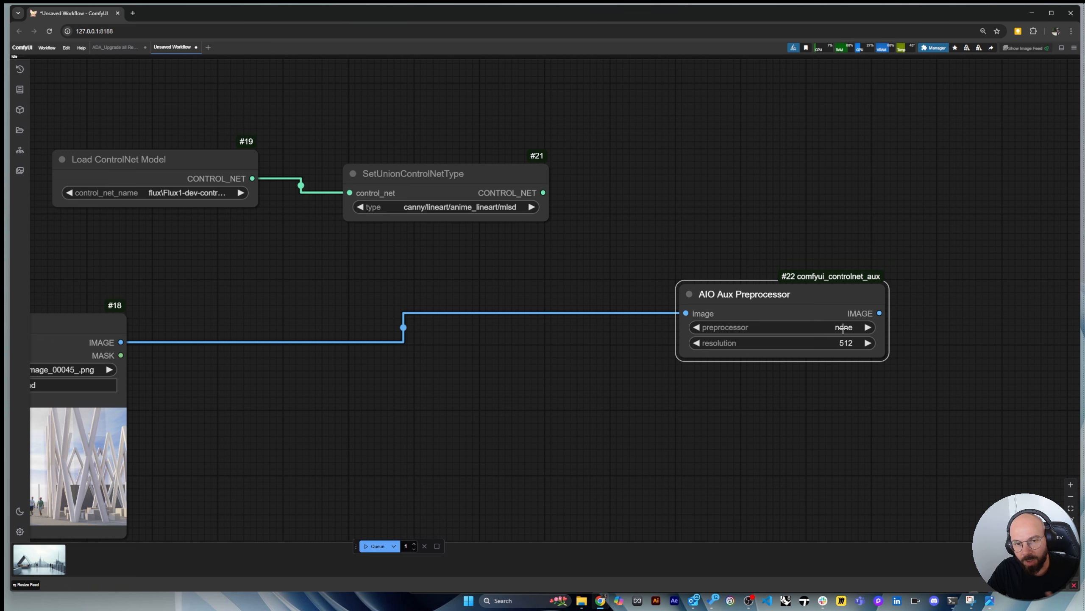
left_click(845, 328)
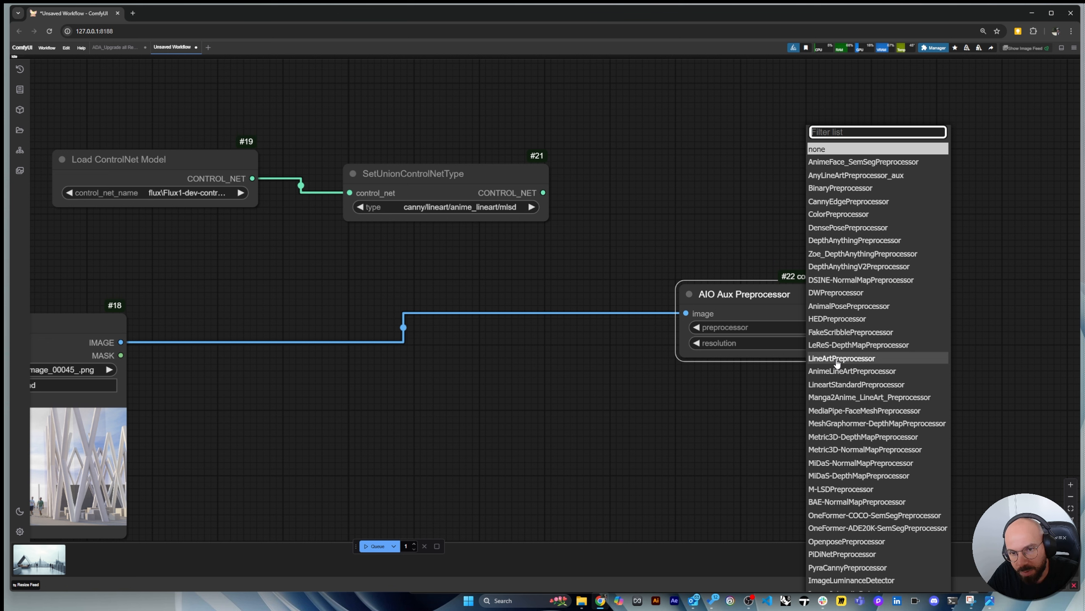
scroll(838, 362, "down", 1)
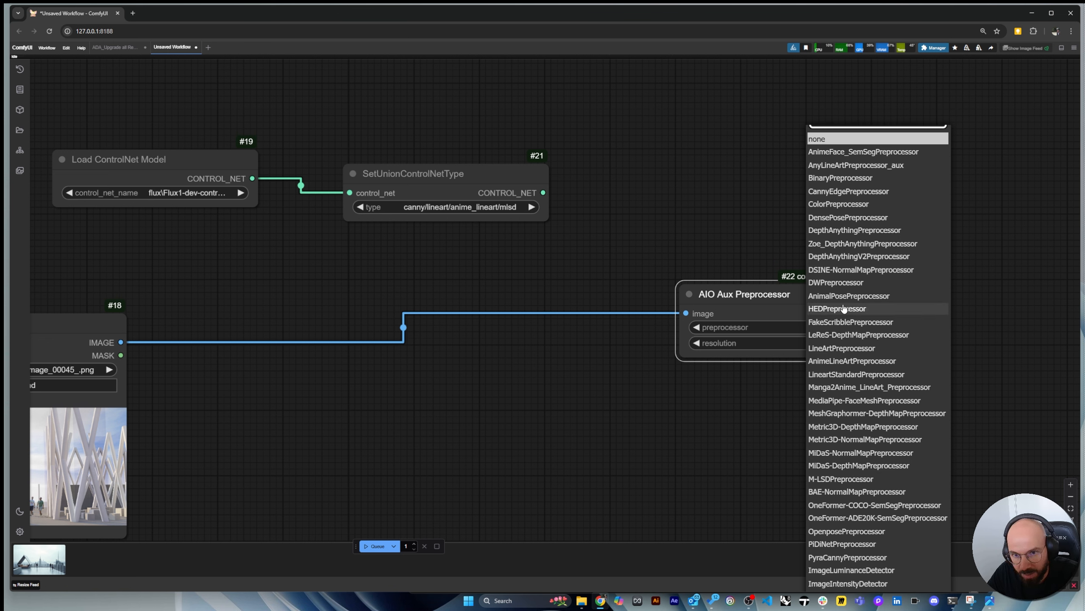
left_click(849, 192)
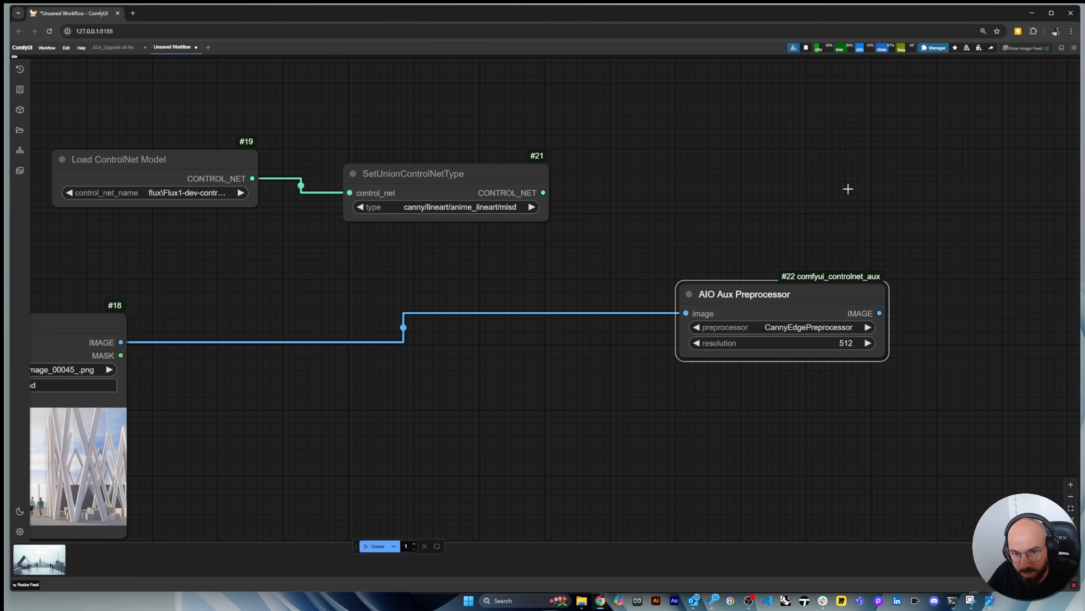
Reposition the AIO Aux Preprocessor node slightly and set its resolution to 1024
left_click_drag(842, 339, 865, 320)
left_click(870, 324)
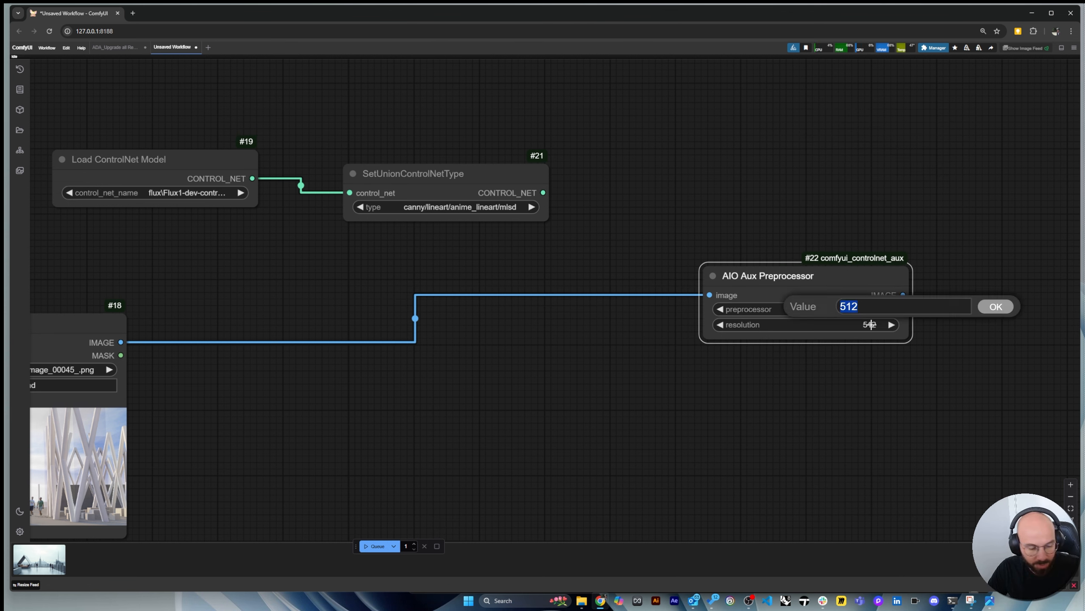
type("1")
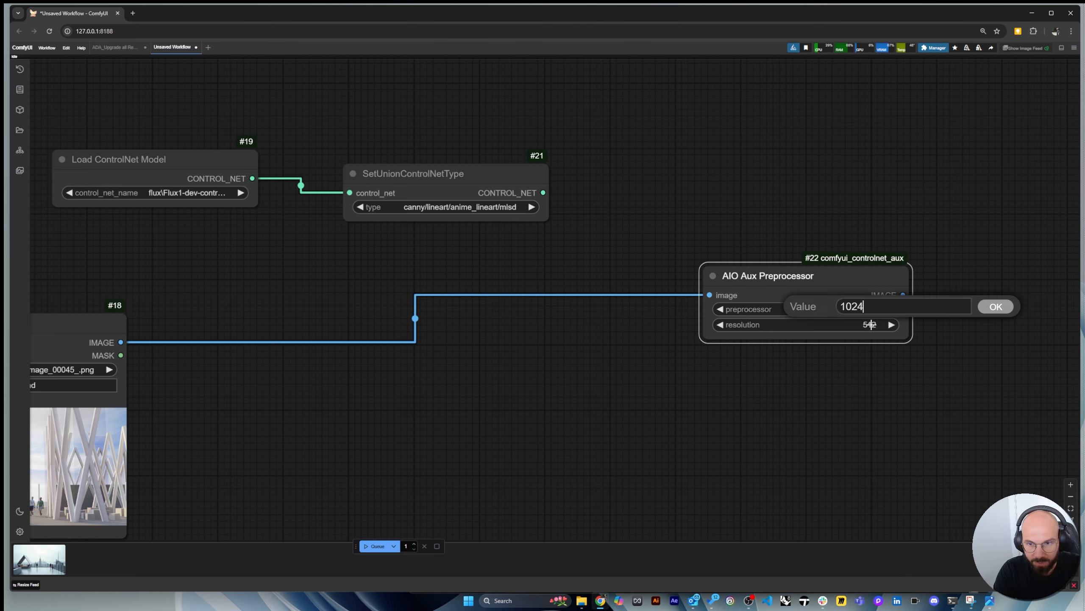
key("Return")
scroll(590, 273, "down", 6)
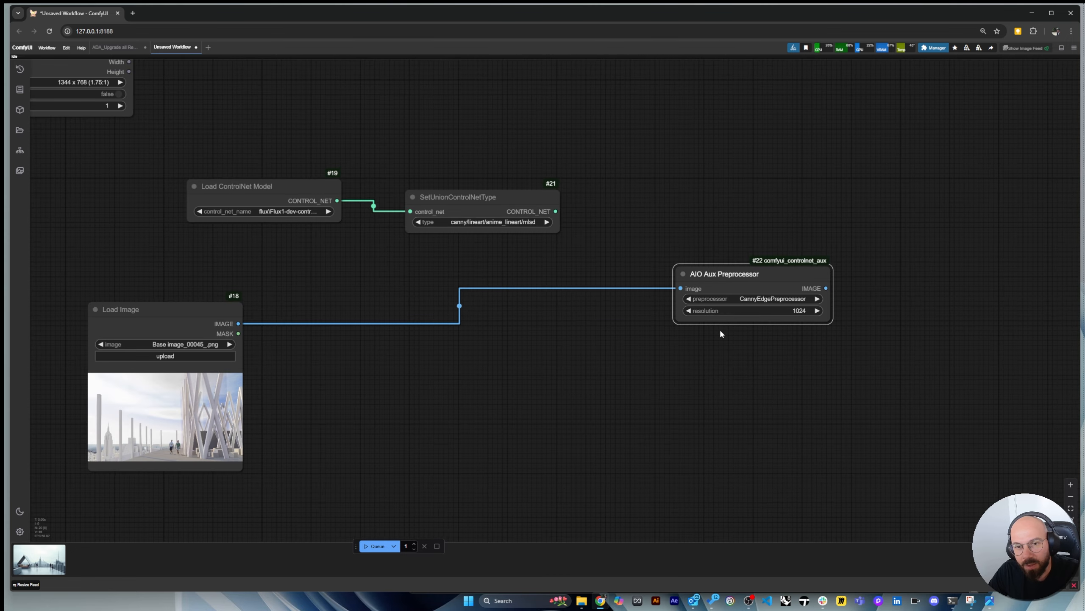
Add a Preview Image node, connect the AIO Aux Preprocessor's IMAGE output to it, and space the two nodes apart
left_click_drag(729, 282, 737, 284)
left_click(821, 290)
double_click(820, 290)
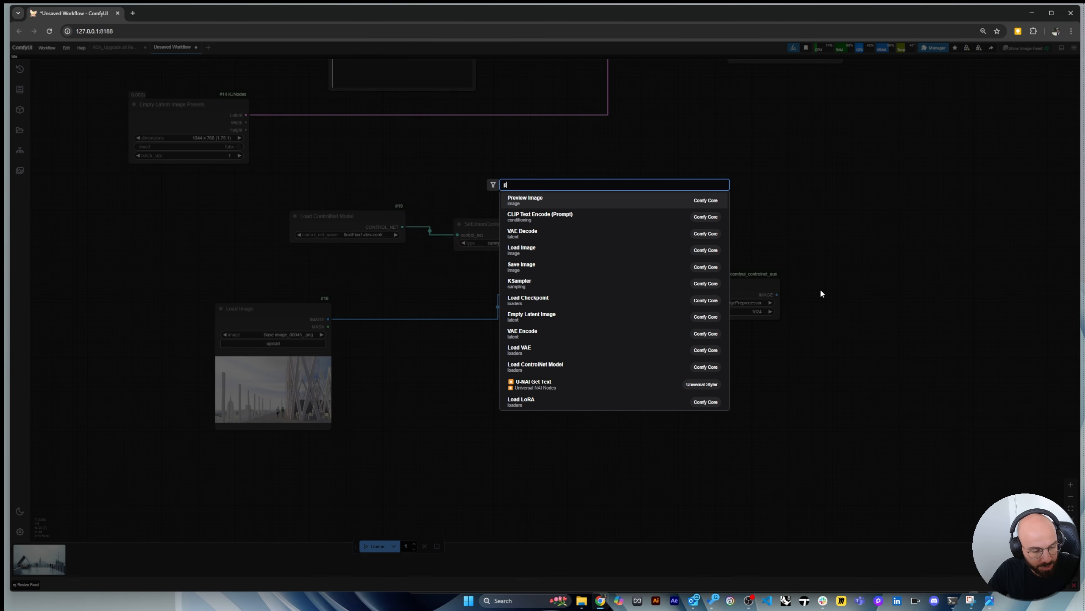
type("pre")
left_click(601, 204)
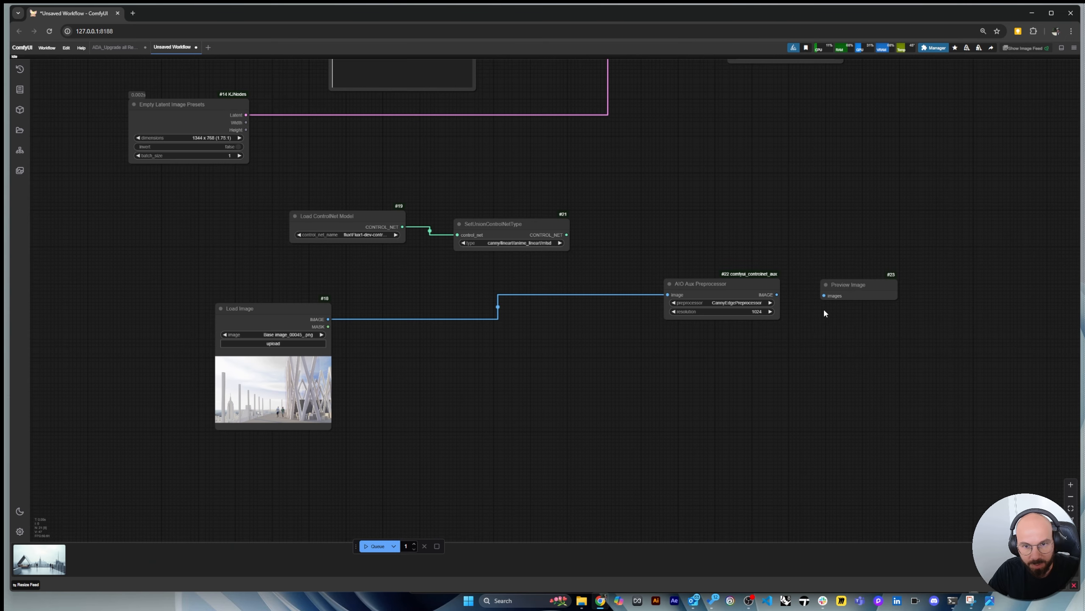
left_click_drag(777, 295, 824, 296)
left_click_drag(851, 283, 886, 258)
left_click_drag(736, 289, 705, 282)
Add an Apply ControlNet node below the AIO Aux Preprocessor and connect SetUnionControlNetType's CONTROL_NET output to its control_net input
scroll(699, 213, "down", 2)
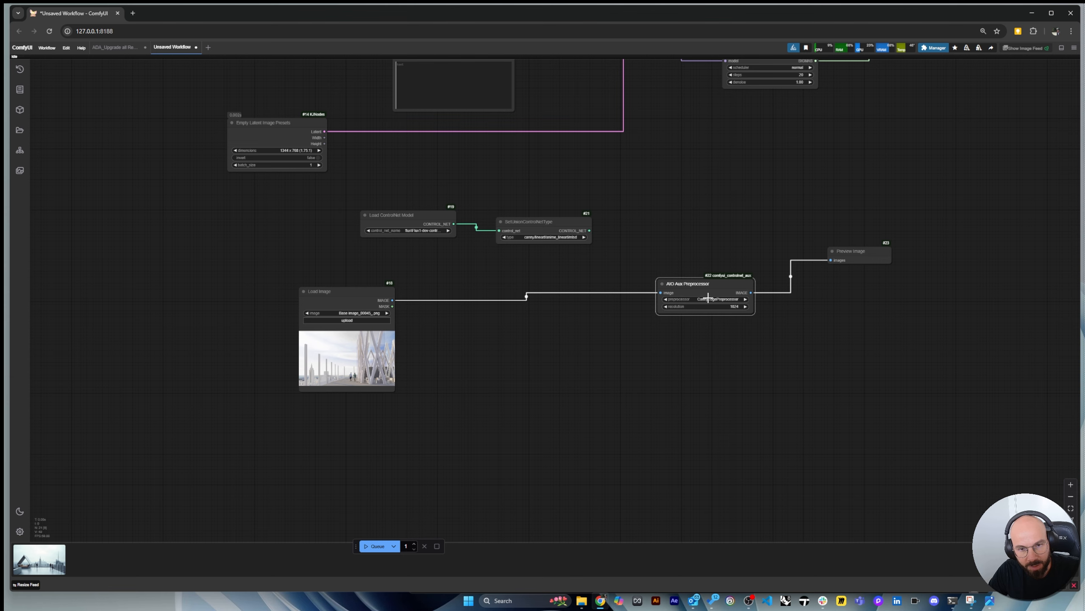
scroll(360, 367, "up", 8)
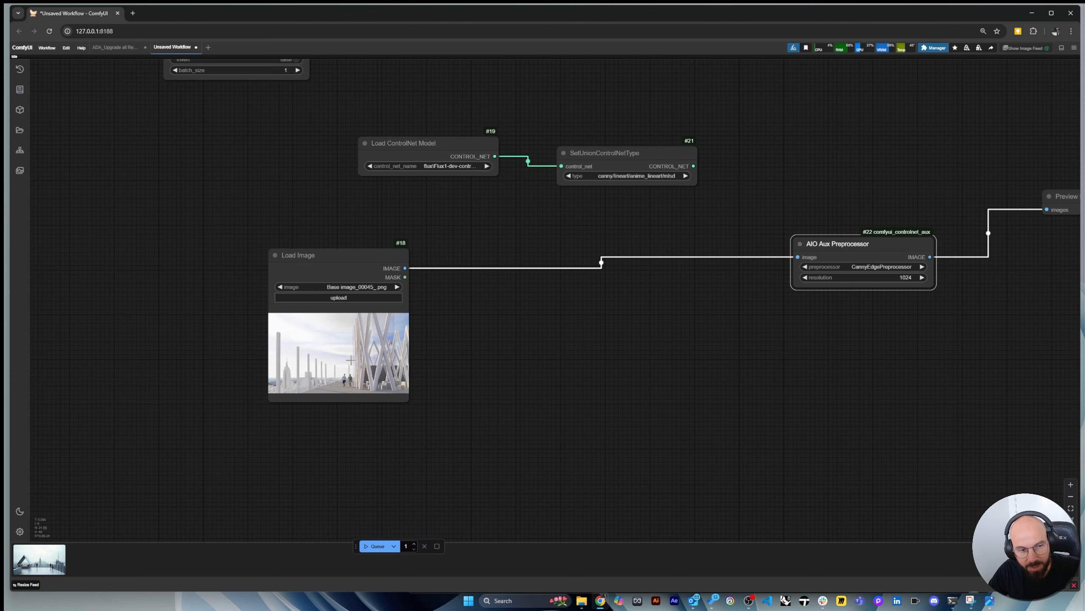
scroll(292, 401, "down", 8)
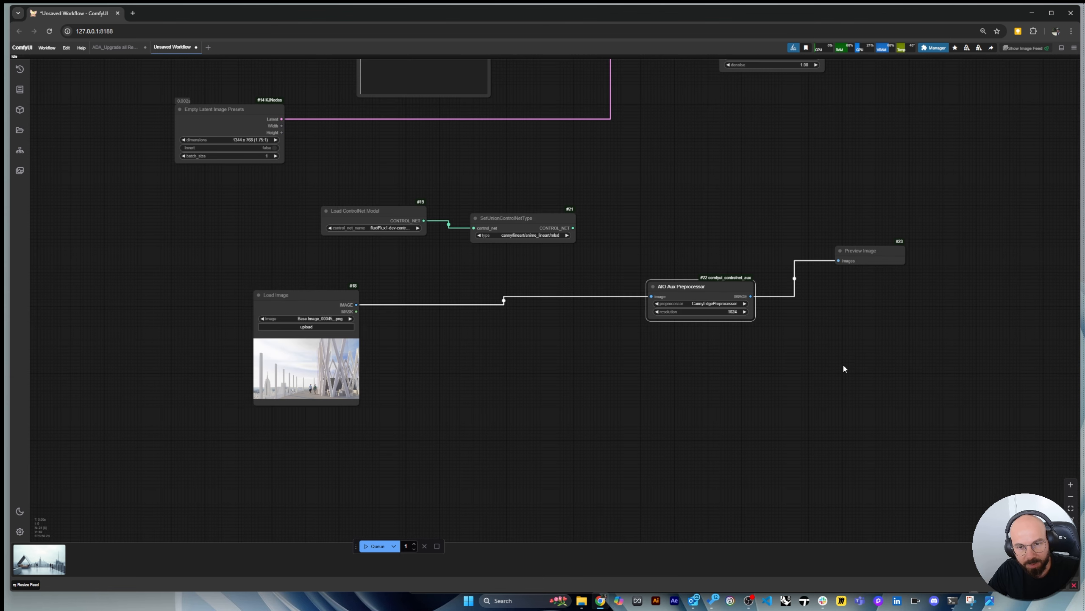
double_click(842, 363)
type("c")
key("BackSpace")
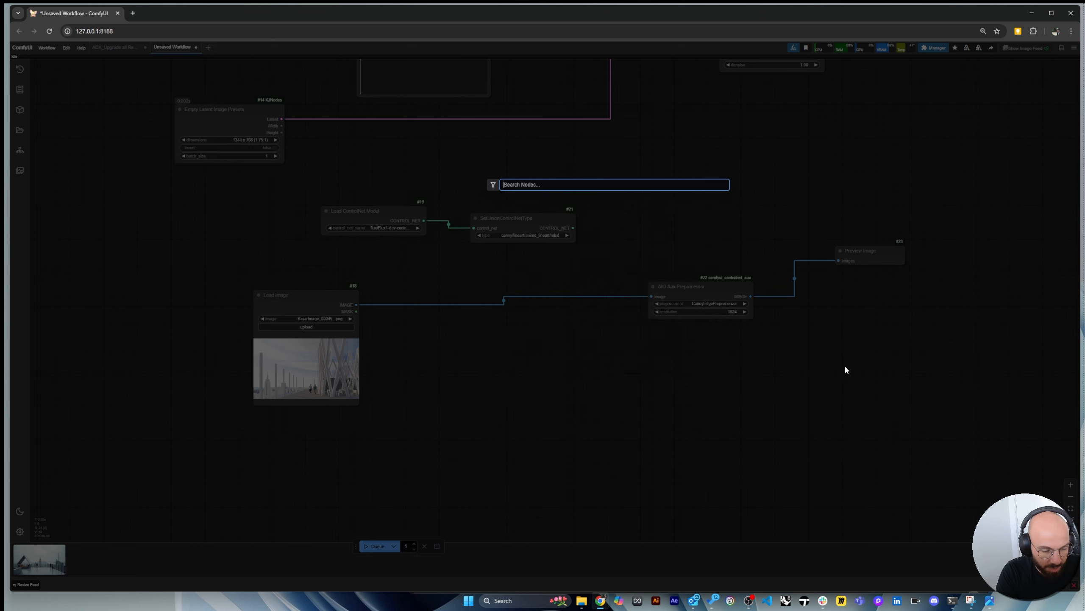
type("apply")
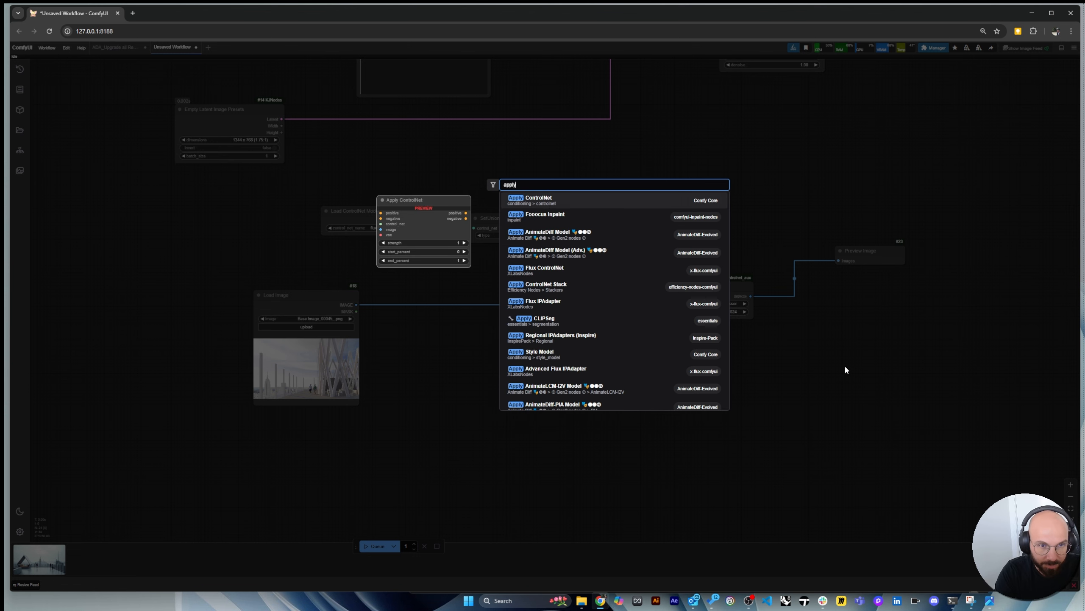
left_click(591, 199)
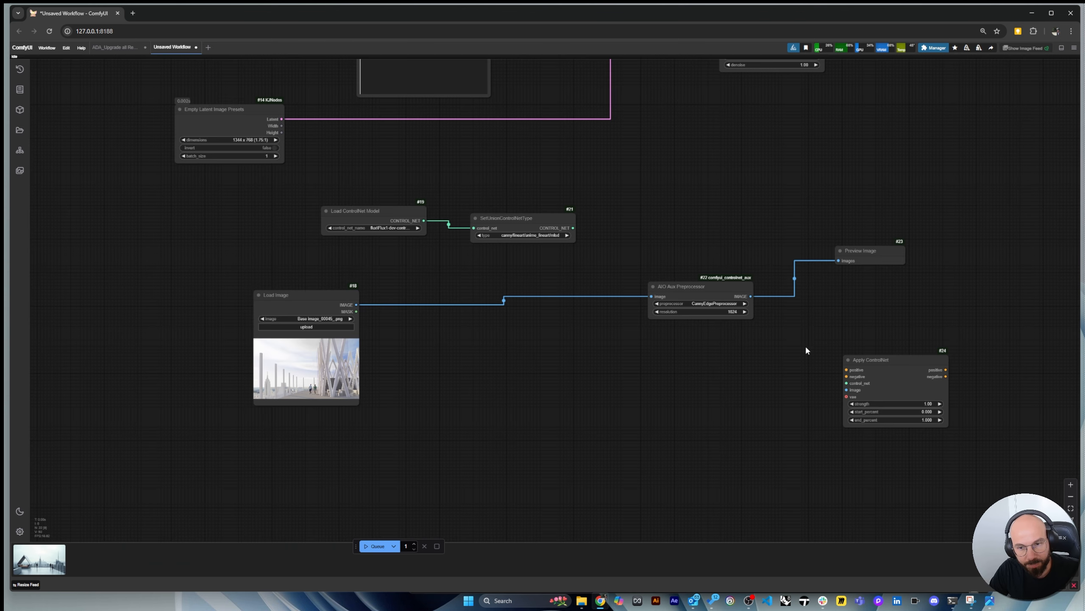
left_click_drag(855, 365, 747, 366)
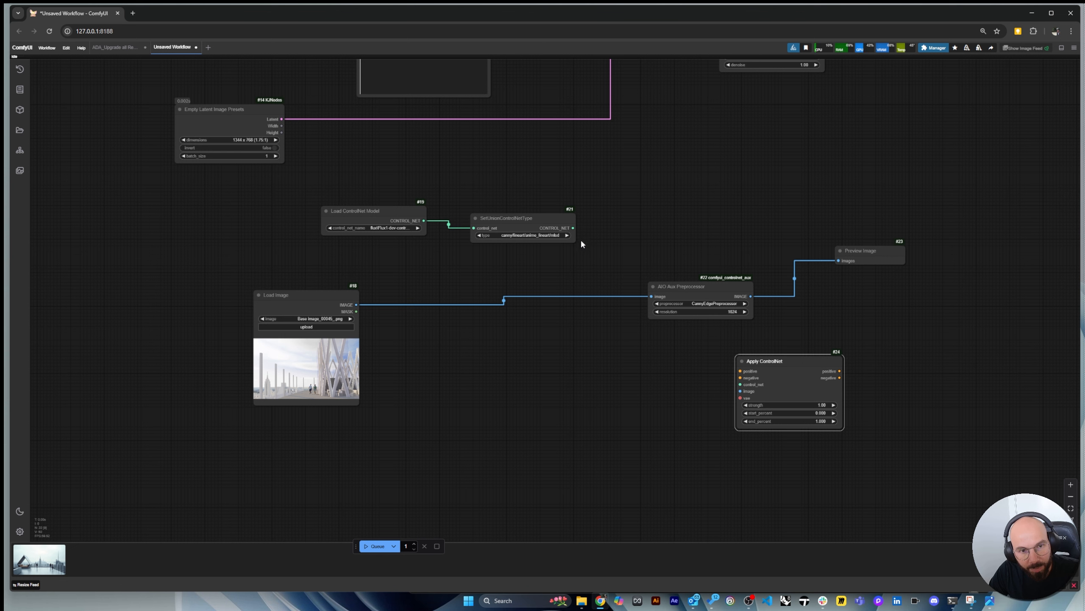
left_click_drag(575, 228, 788, 370)
scroll(637, 414, "up", 4)
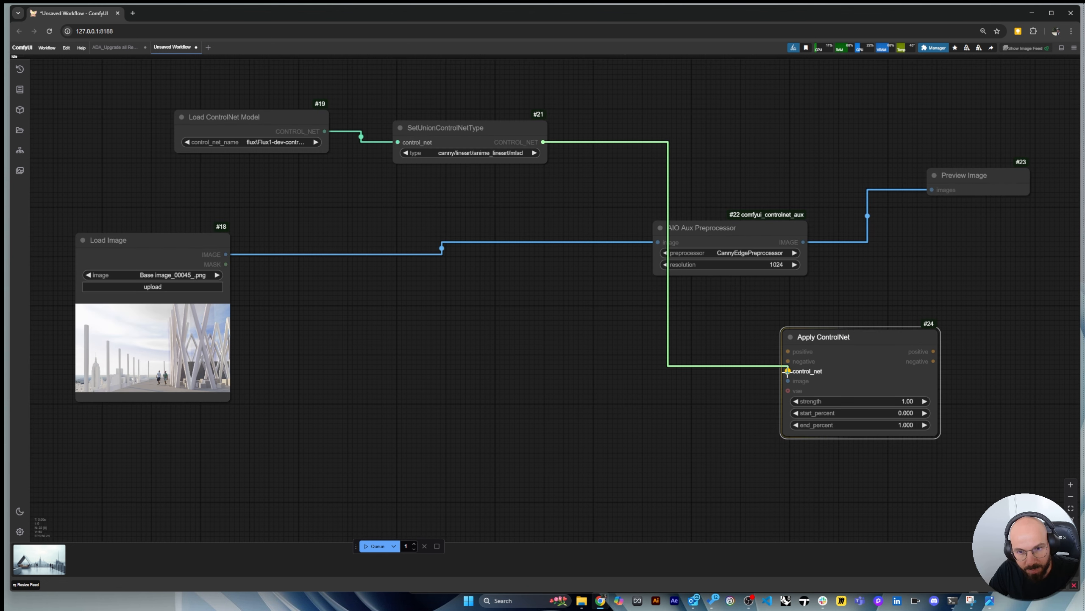
Connect the AIO Aux Preprocessor's image output to Apply ControlNet's image input and move both nodes further left
left_click_drag(803, 242, 789, 380)
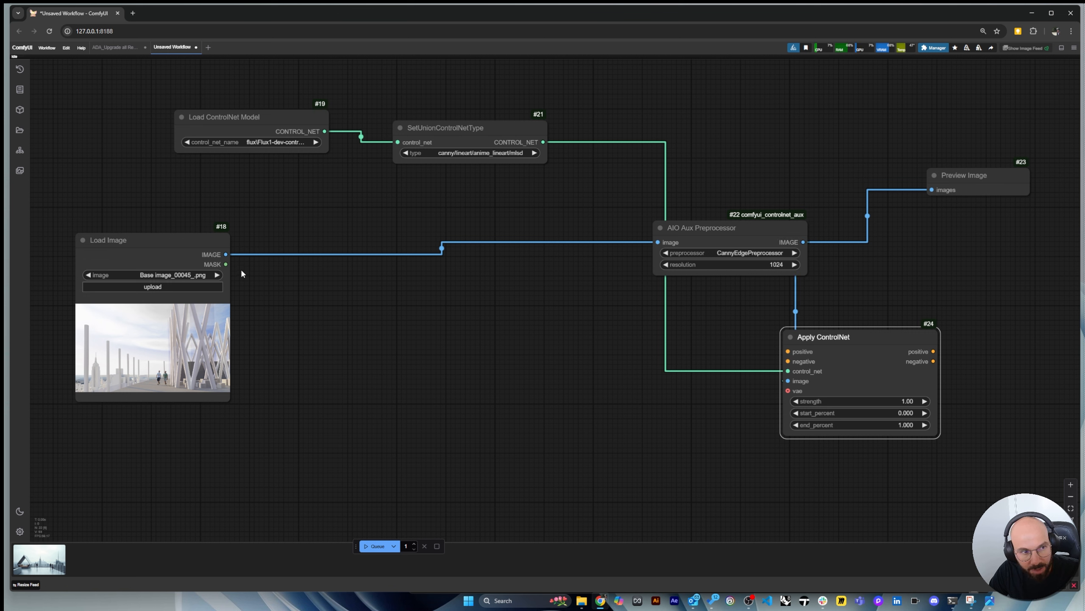
left_click_drag(722, 238, 530, 233)
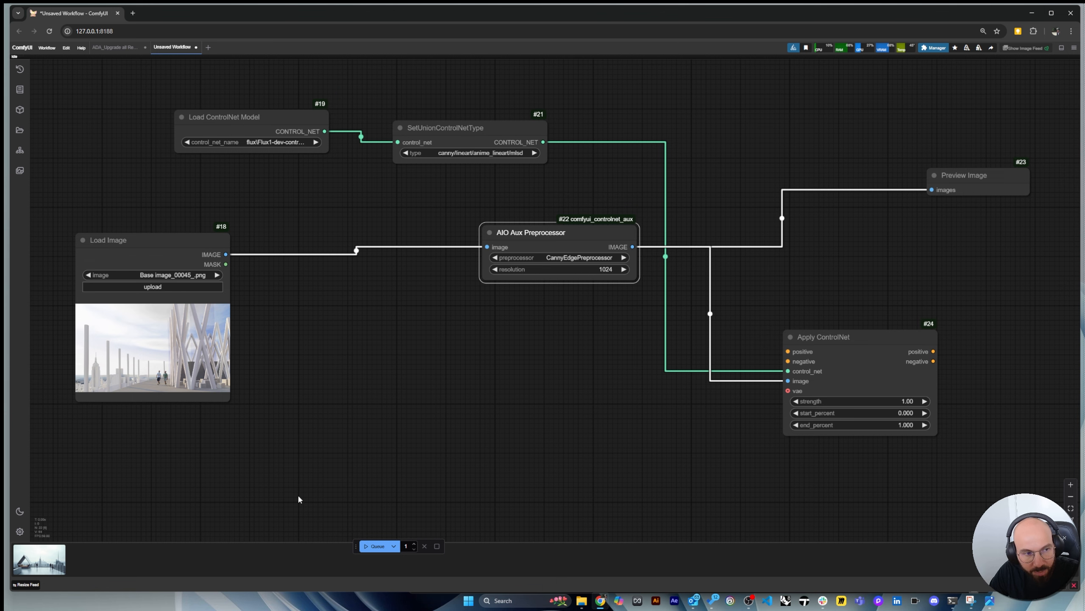
left_click_drag(836, 345, 806, 346)
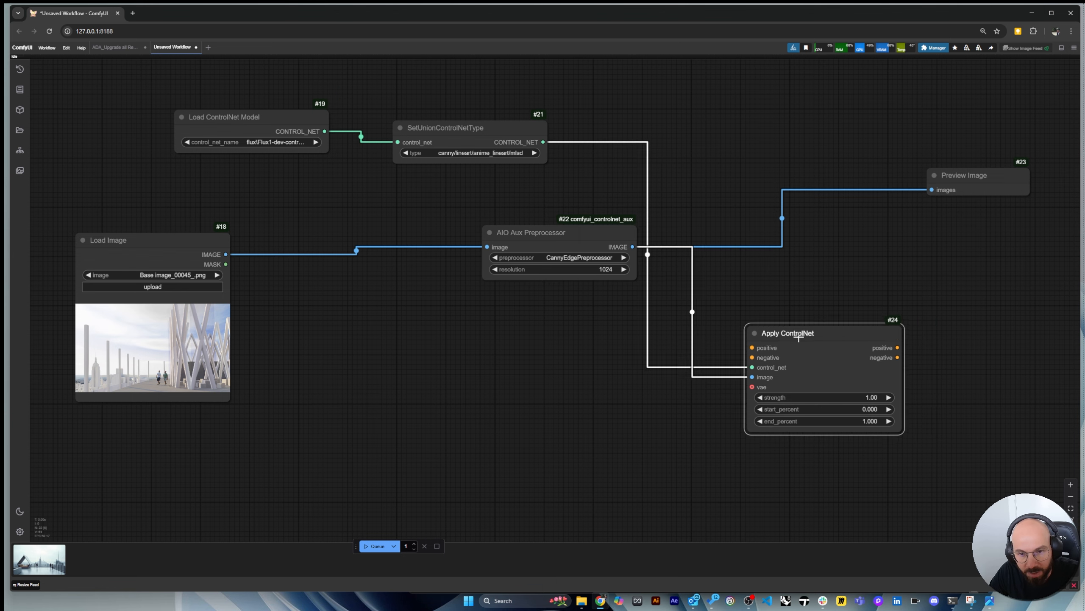
Connect the Load VAE node's VAE output to the vae input of Apply ControlNet
scroll(765, 444, "down", 8)
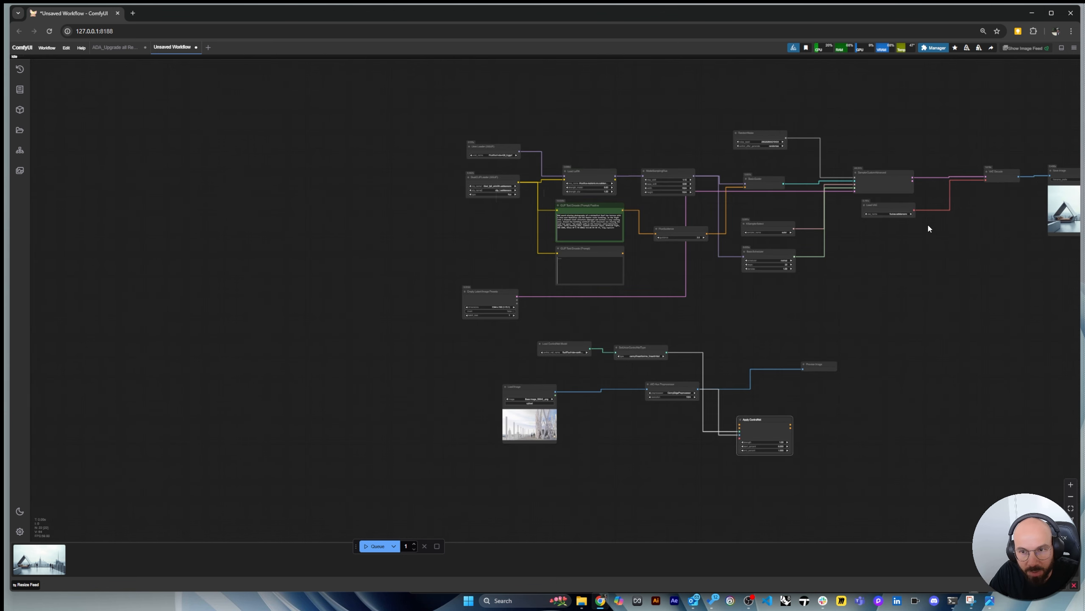
scroll(926, 220, "up", 10)
scroll(915, 209, "up", 2)
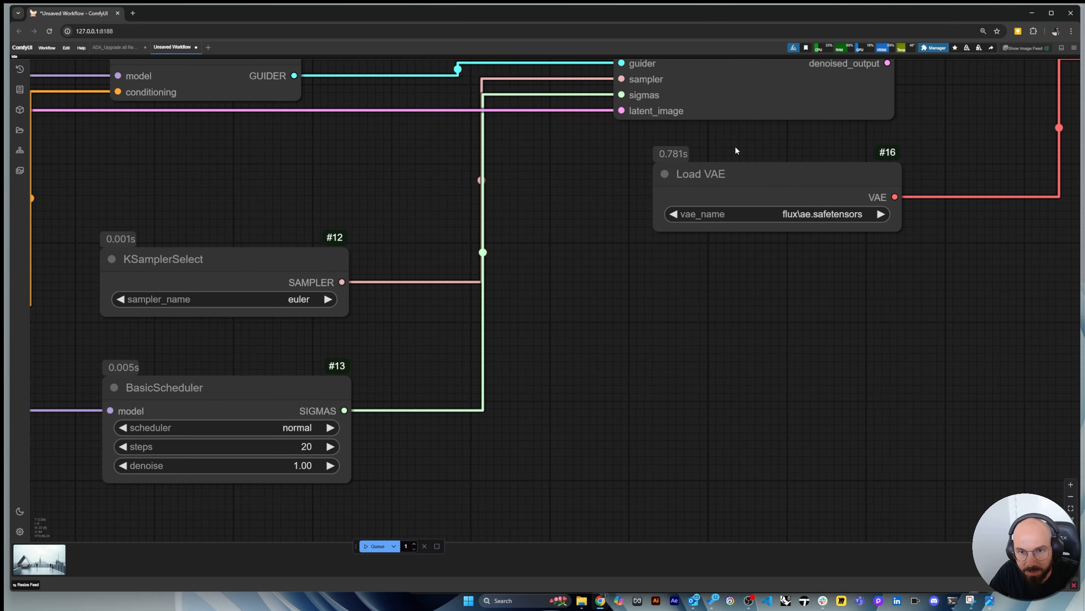
left_click_drag(889, 196, 741, 367)
scroll(942, 126, "down", 3)
scroll(909, 162, "down", 5)
scroll(698, 451, "up", 3)
scroll(814, 368, "down", 3)
scroll(722, 356, "up", 3)
scroll(892, 322, "down", 5)
Move the Load VAE node directly below the Empty Latent Image Presets node
left_click_drag(892, 126, 494, 251)
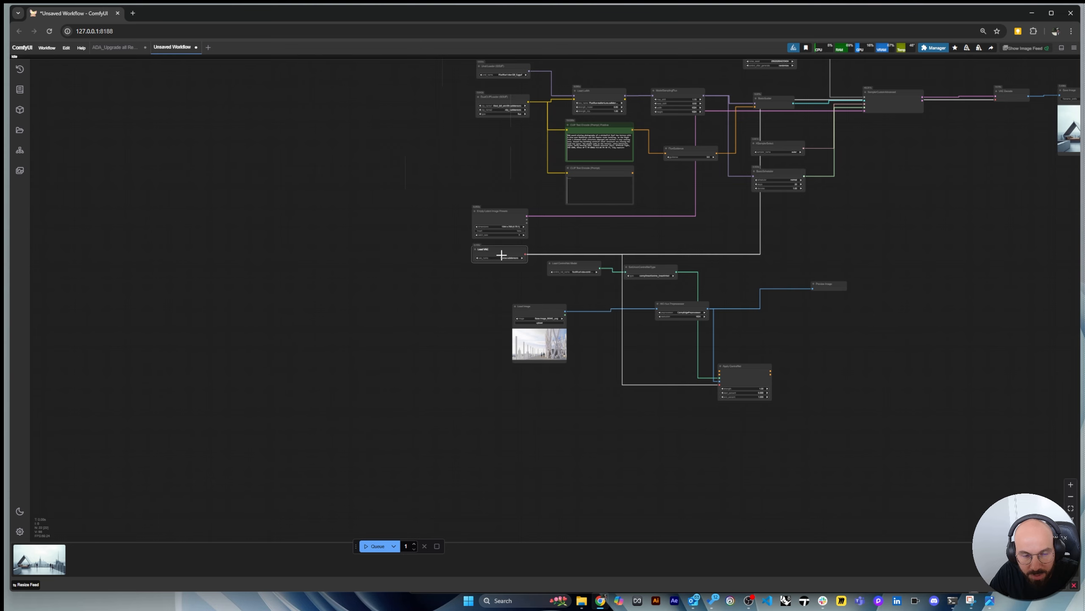
left_click(526, 296)
scroll(752, 402, "up", 6)
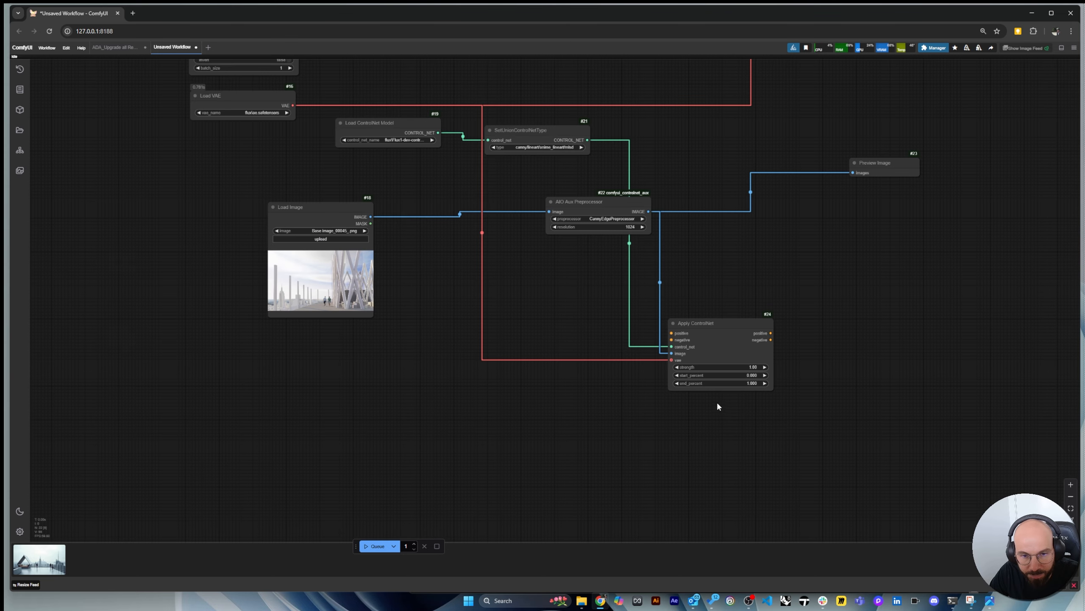
Shift Apply ControlNet right and connect the positive and negative CLIP Text Encode outputs to its positive and negative inputs
left_click_drag(722, 327, 780, 318)
scroll(758, 437, "down", 4)
scroll(727, 242, "up", 4)
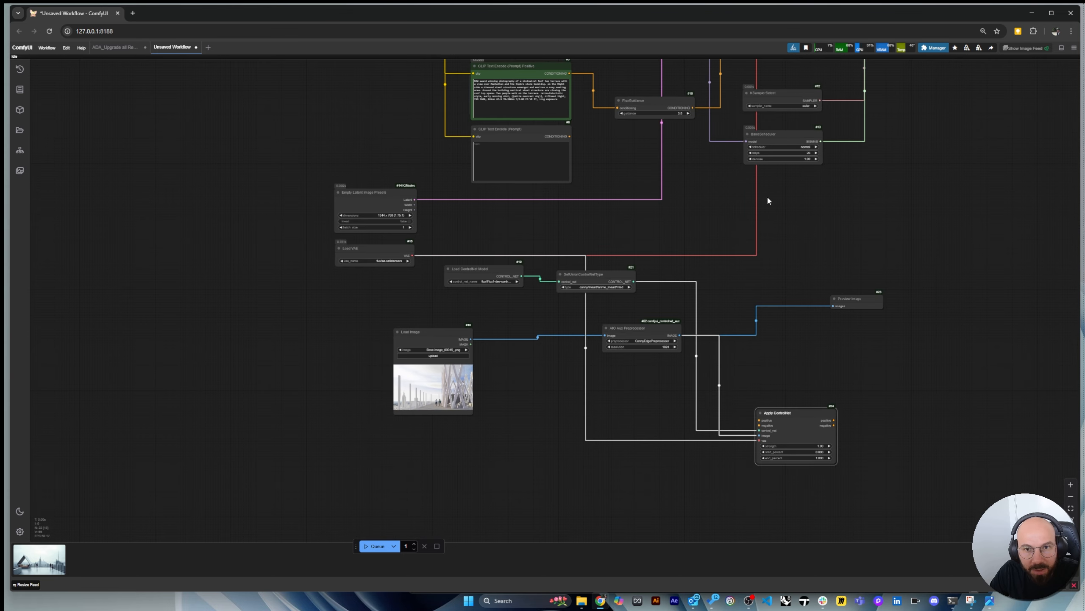
scroll(765, 299, "down", 2)
scroll(732, 302, "up", 2)
scroll(732, 302, "up", 1)
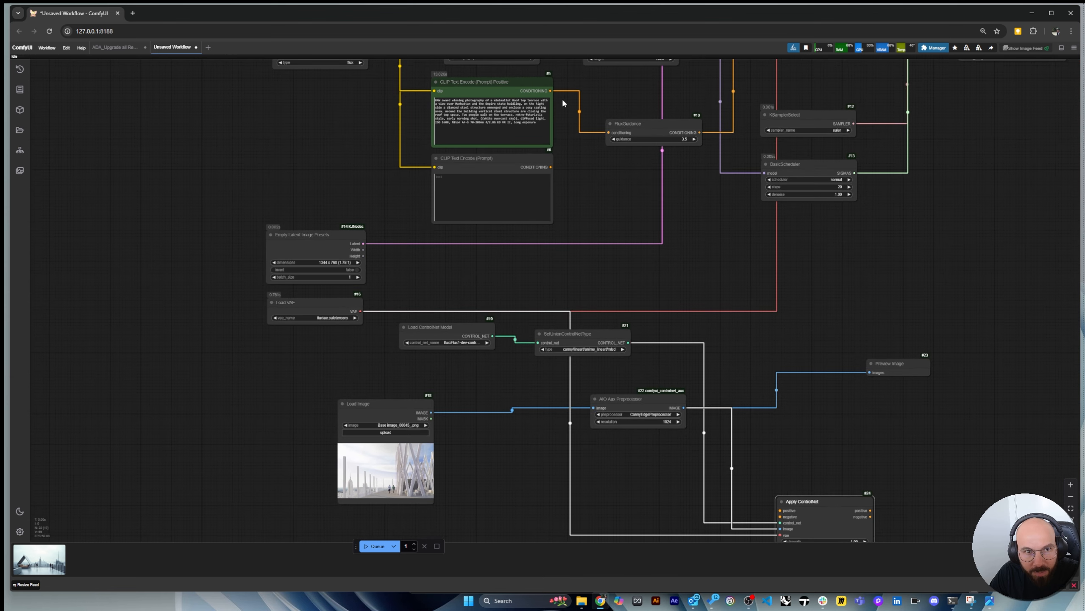
left_click_drag(555, 92, 744, 437)
scroll(572, 92, "down", 2)
left_click_drag(554, 153, 745, 443)
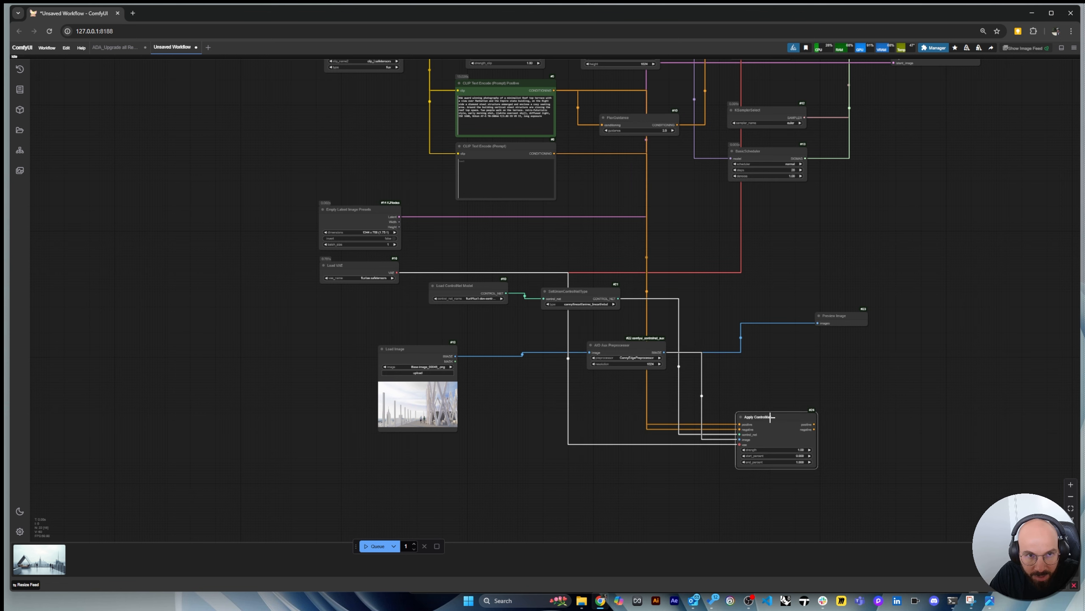
Shift the FluxGuidance node up and right and the Apply ControlNet node slightly up
scroll(514, 168, "up", 1)
left_click_drag(683, 121, 694, 111)
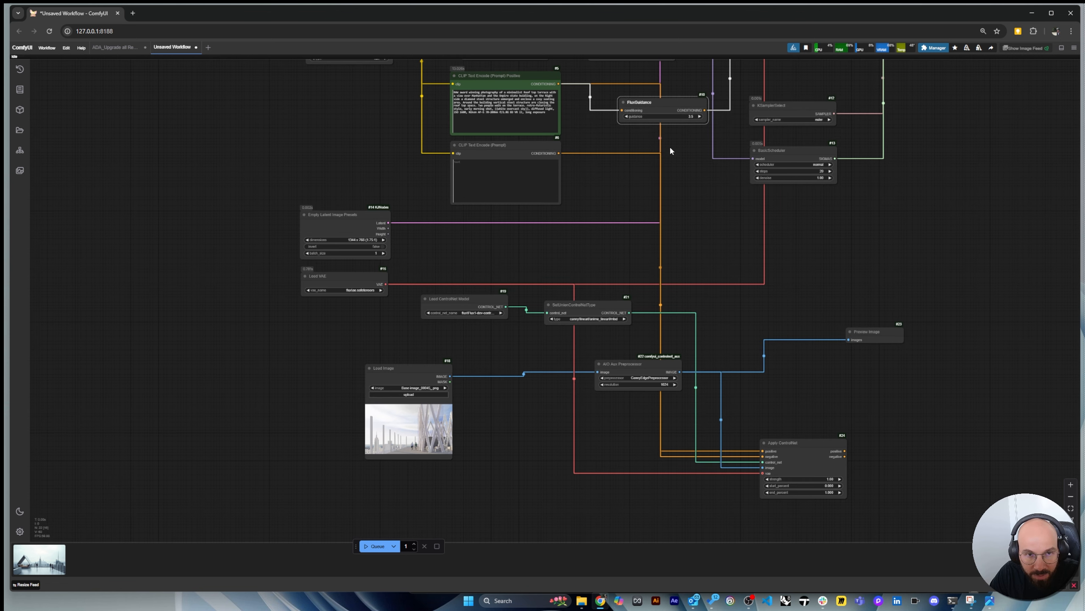
mouse_move(803, 452)
left_mouse_down()
mouse_move(795, 437)
mouse_move(805, 442)
left_mouse_up()
scroll(673, 426, "down", 2)
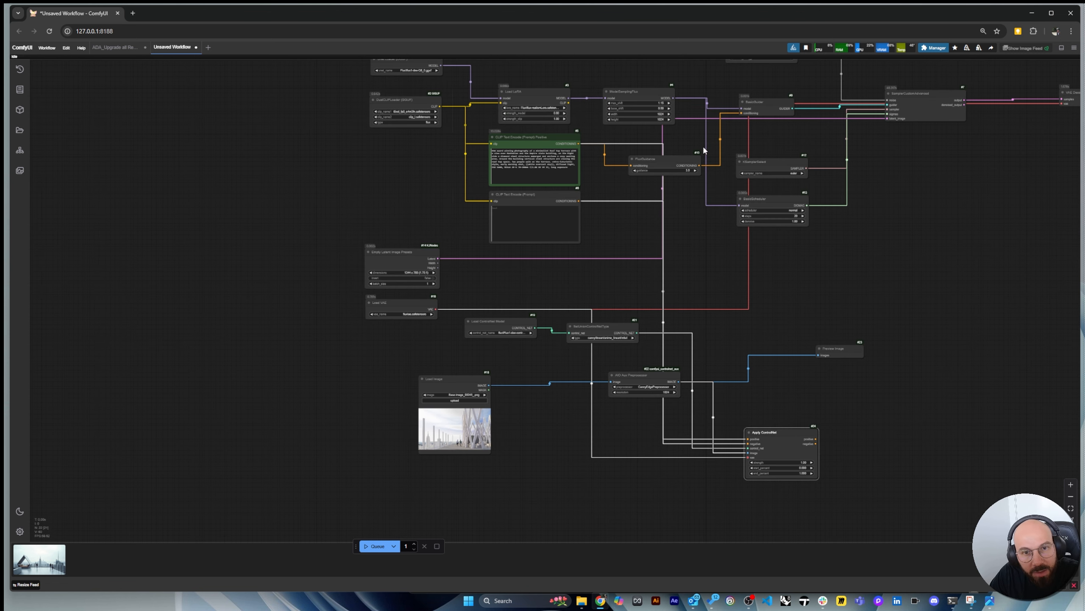
left_click_drag(661, 160, 676, 147)
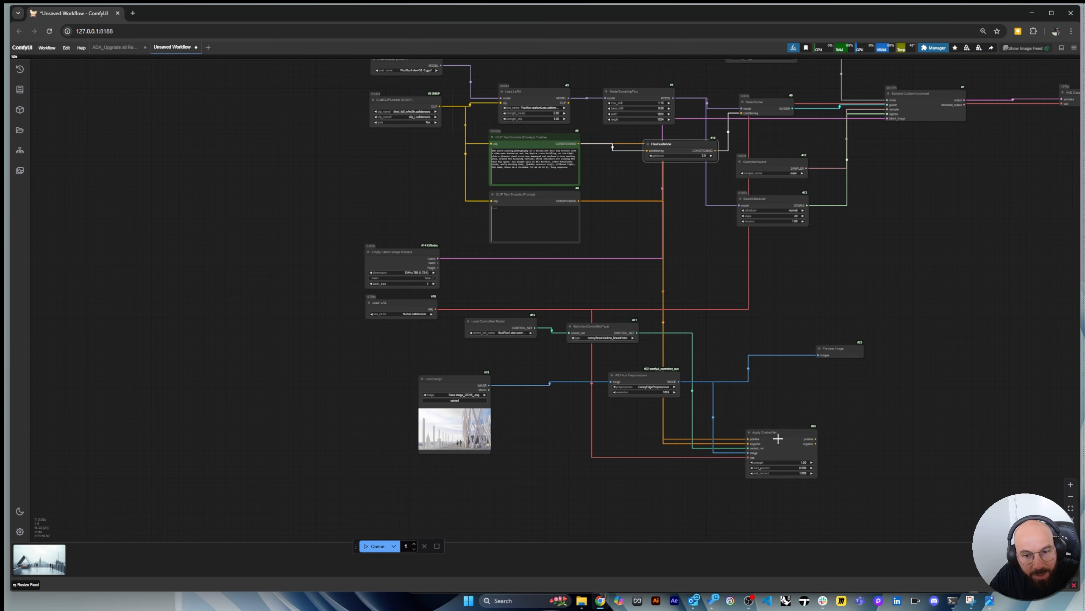
Connect Apply ControlNet's positive output to FluxGuidance's conditioning input in place of the direct prompt link
scroll(722, 508, "up", 3)
scroll(732, 494, "down", 1)
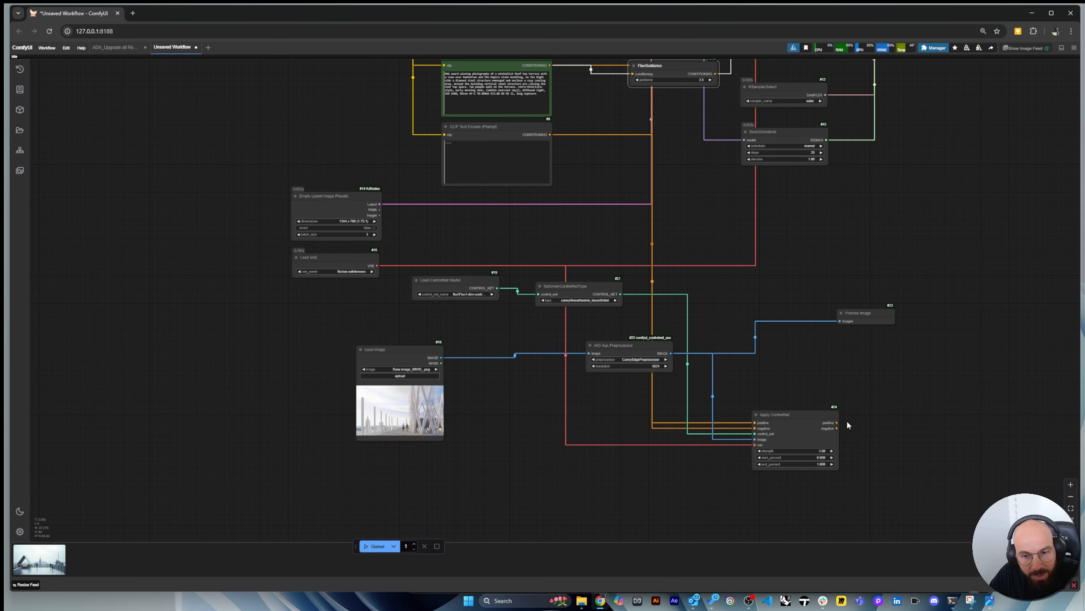
left_click_drag(836, 422, 632, 75)
scroll(695, 183, "down", 3)
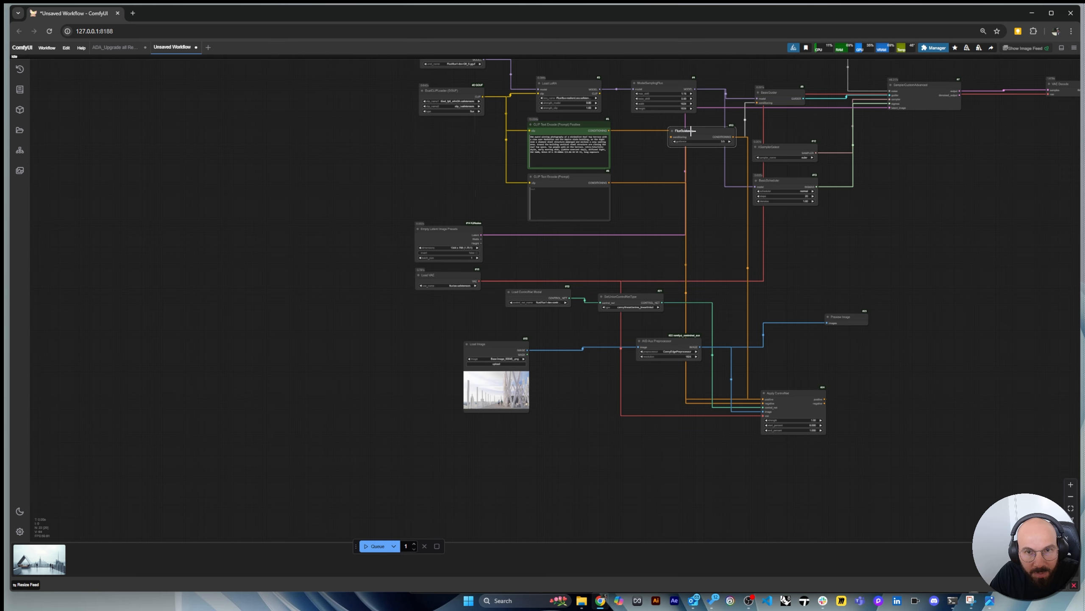
Move the FluxGuidance and BasicGuider nodes further right to make their connections readable
left_click_drag(691, 131, 719, 122)
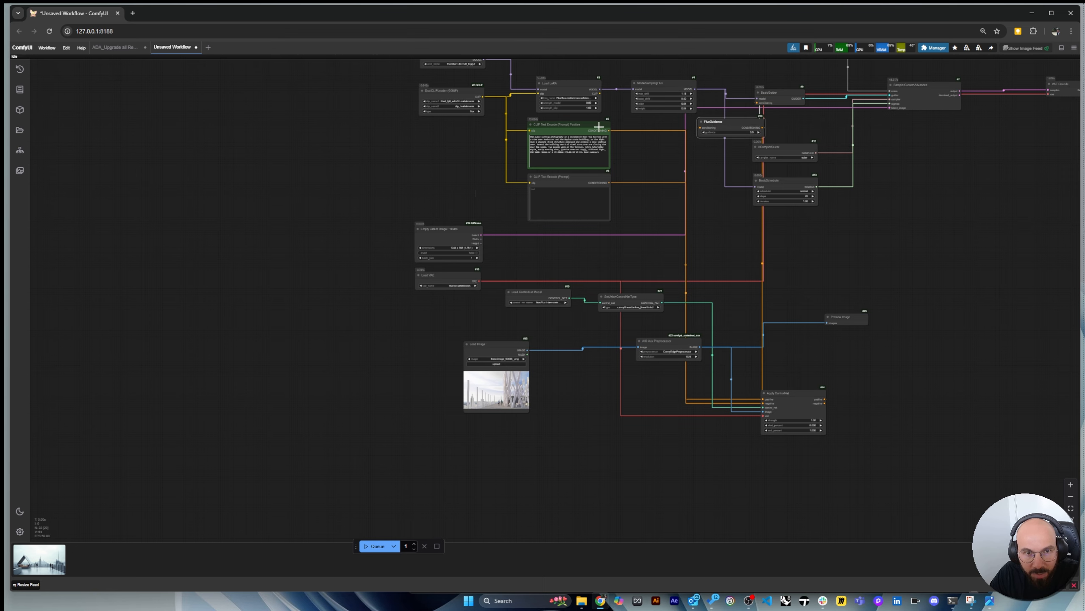
scroll(558, 101, "up", 5)
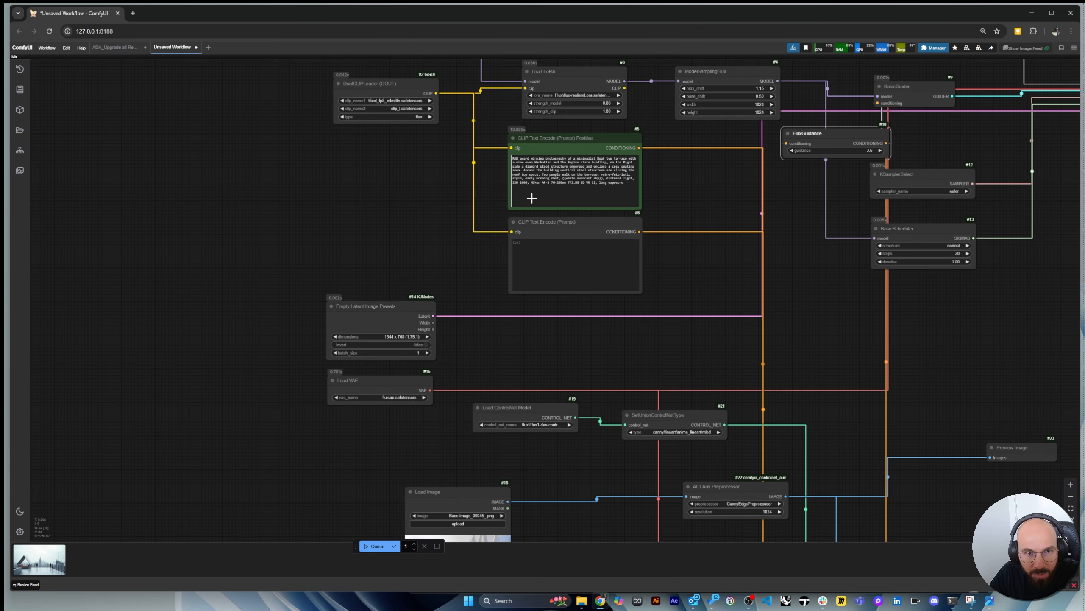
scroll(532, 198, "up", 5)
scroll(545, 157, "down", 8)
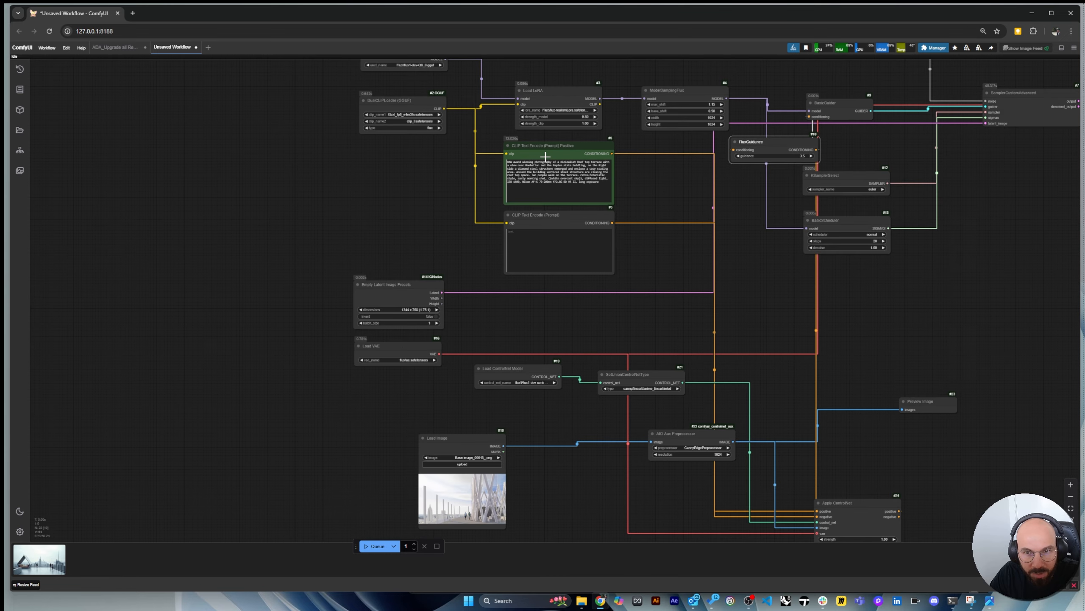
scroll(545, 156, "down", 2)
scroll(738, 149, "up", 2)
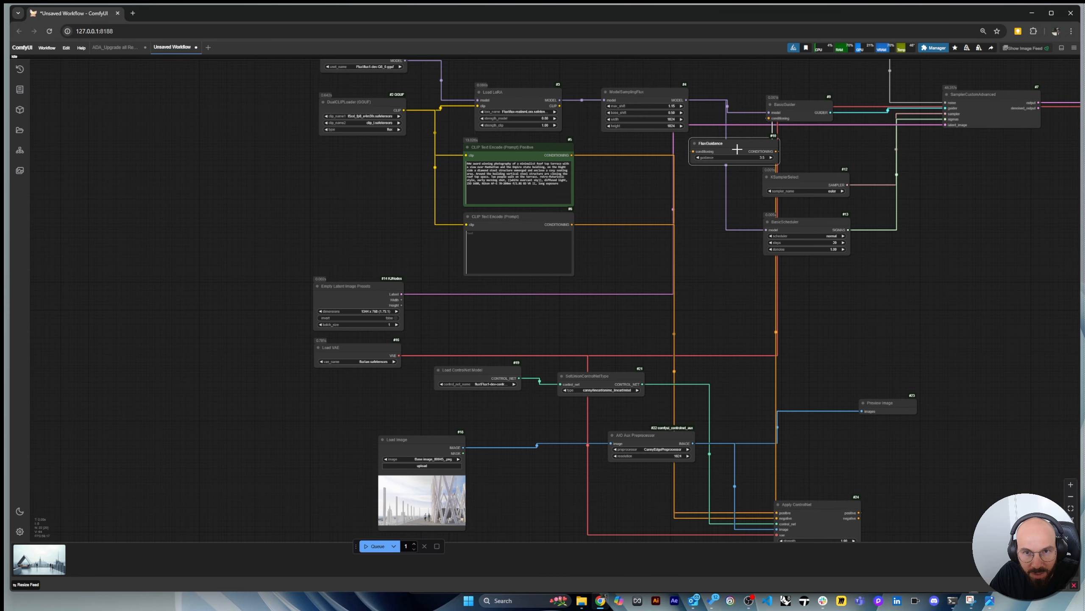
left_click_drag(799, 105, 836, 99)
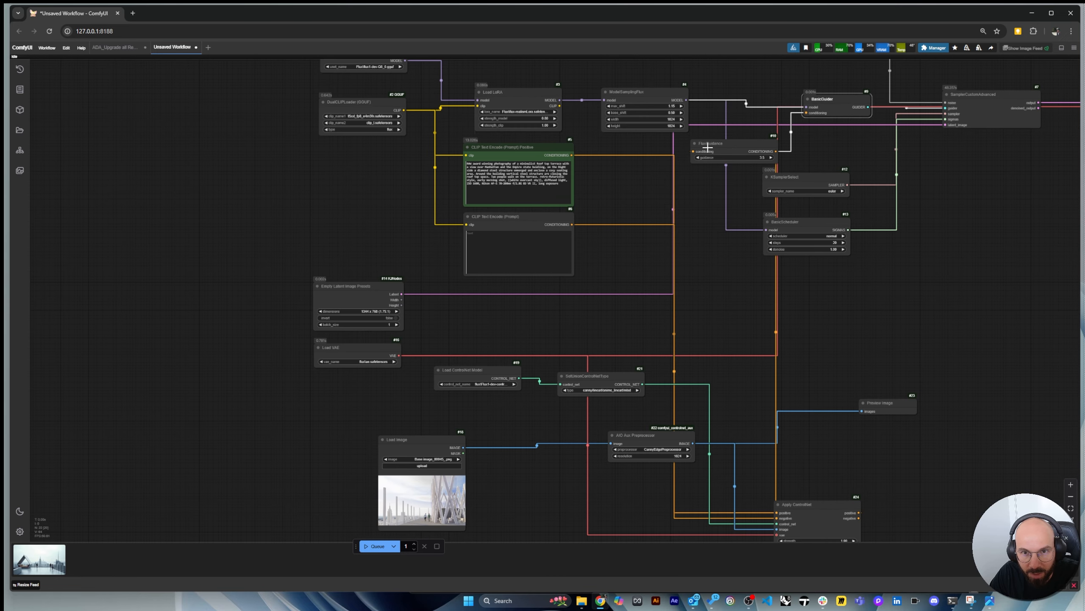
left_click_drag(727, 144, 742, 139)
Spread the Save Image, VAE Decode, SamplerCustomAdvanced, RandomNoise and BasicGuider nodes further right across the canvas
scroll(743, 139, "down", 4)
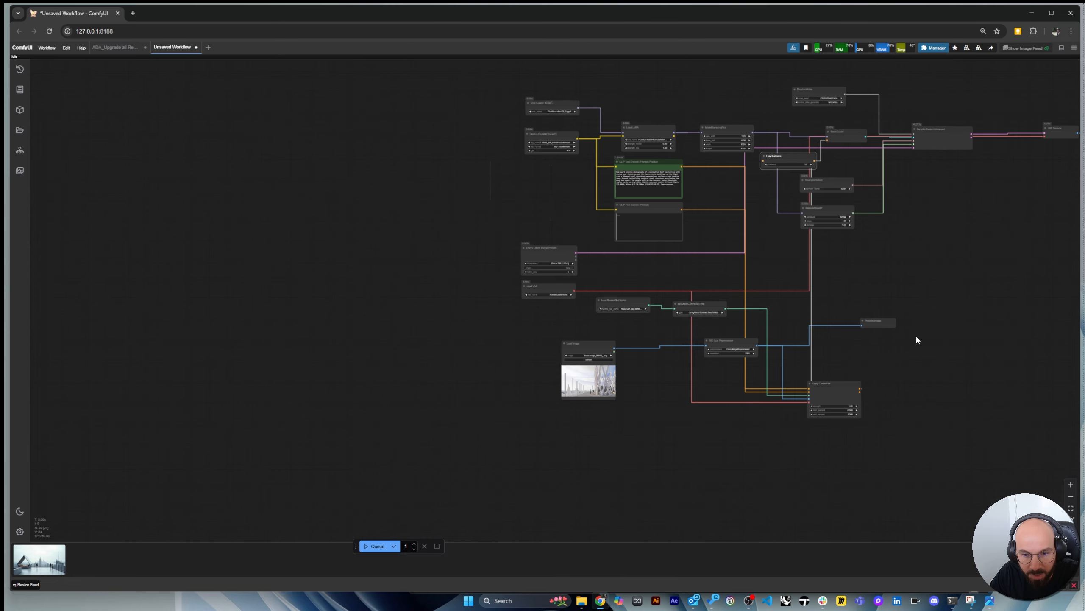
scroll(916, 337, "up", 3)
scroll(616, 337, "down", 6)
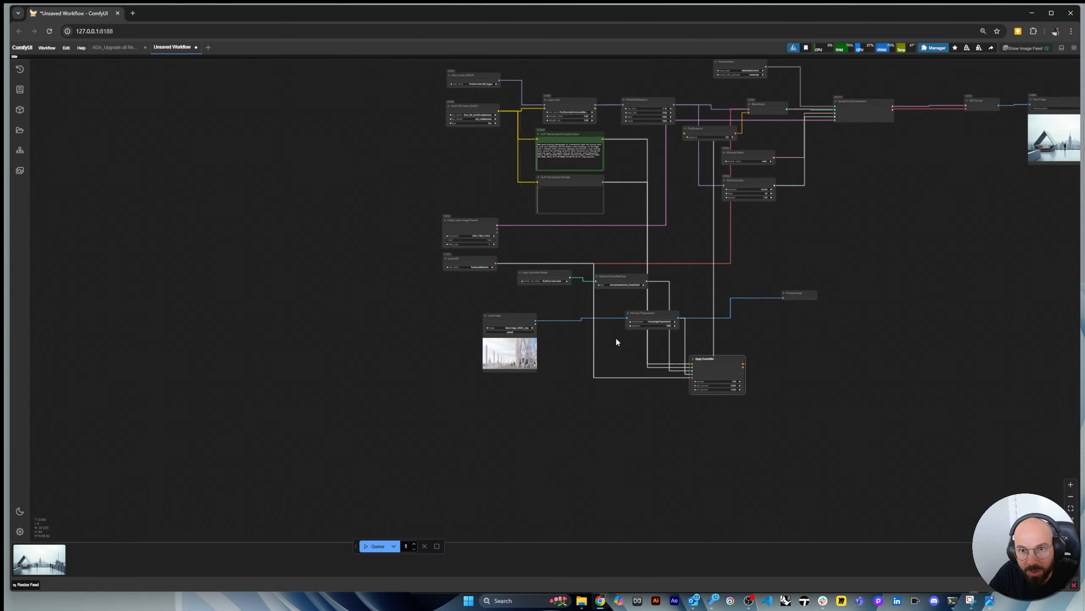
scroll(958, 169, "up", 3)
left_click_drag(960, 170, 1044, 166)
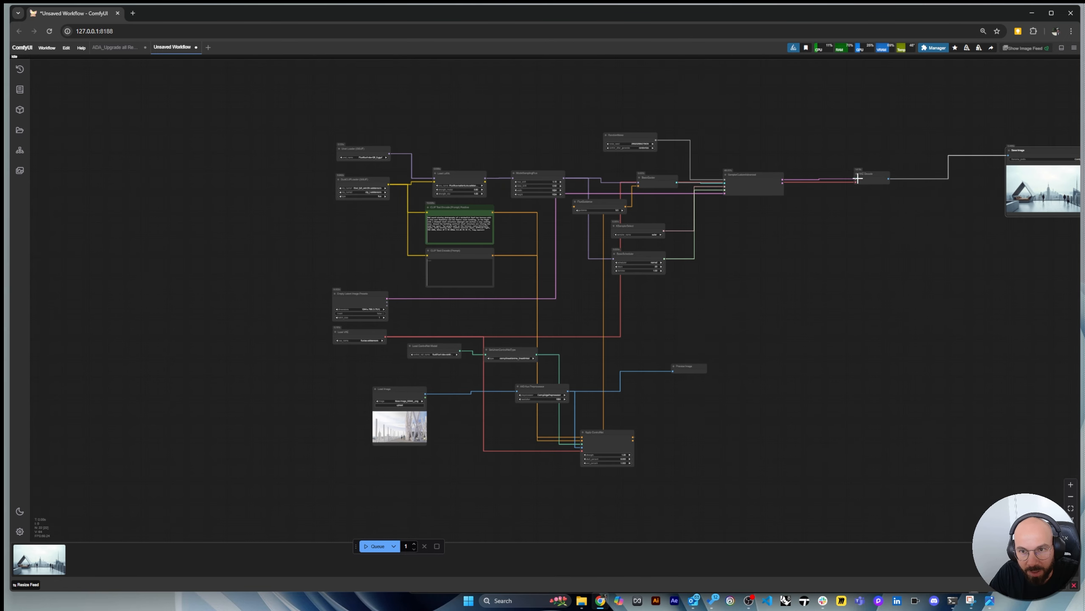
left_click_drag(855, 175, 982, 173)
left_click_drag(752, 175, 926, 219)
left_click_drag(611, 133, 805, 127)
left_click_drag(654, 176, 799, 177)
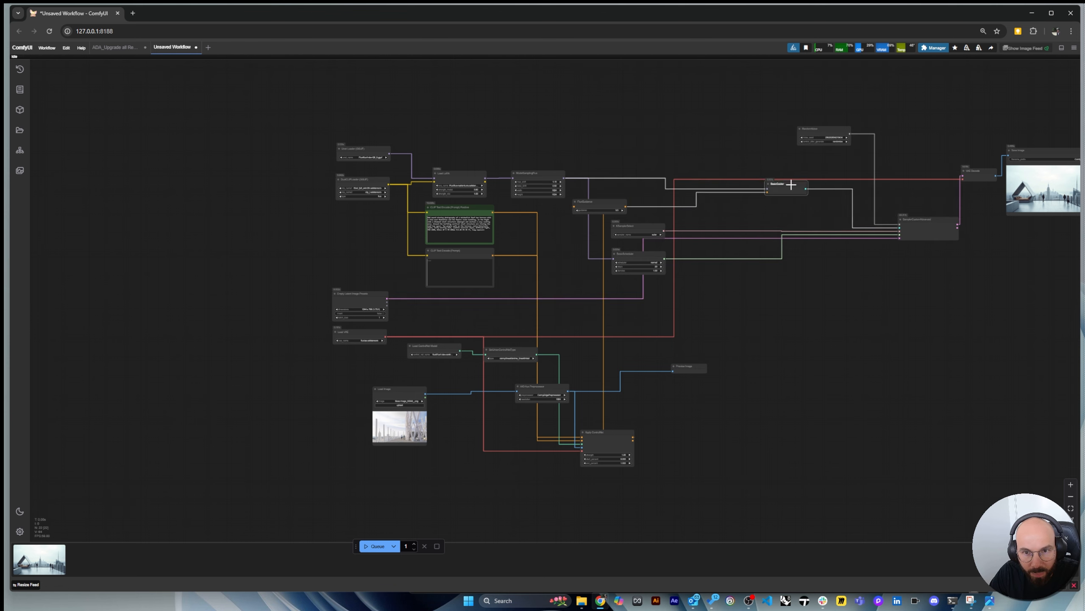
Move FluxGuidance, KSamplerSelect and BasicScheduler right, next to the relocated sampler nodes
left_click_drag(616, 209, 760, 208)
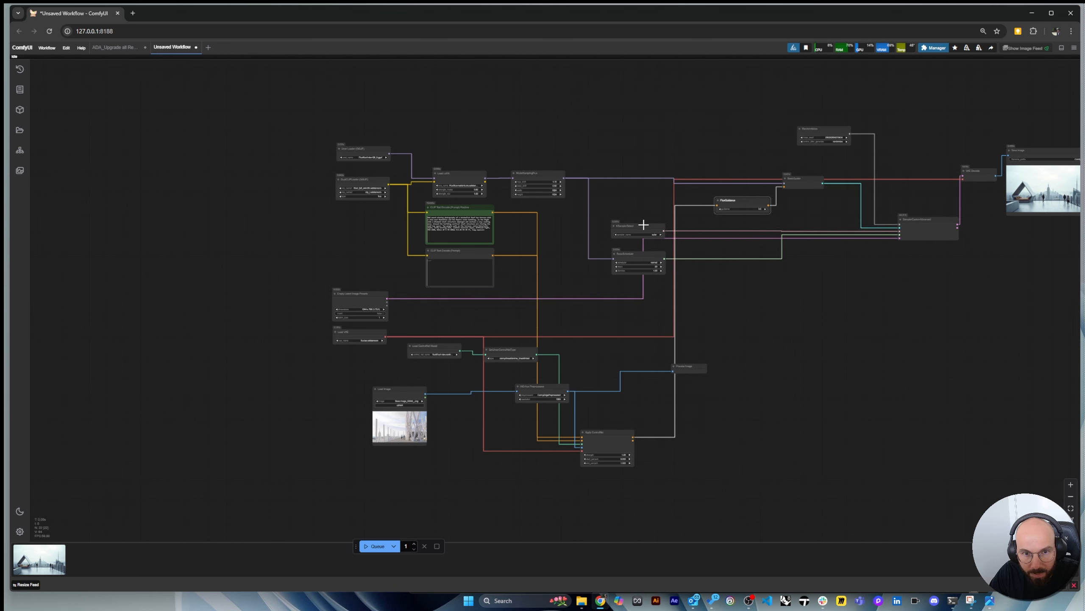
left_click_drag(639, 233, 795, 231)
left_click_drag(644, 255, 812, 274)
left_click(706, 345)
Move the Preview Image node slightly left and nudge Apply ControlNet slightly right
scroll(676, 392, "up", 2)
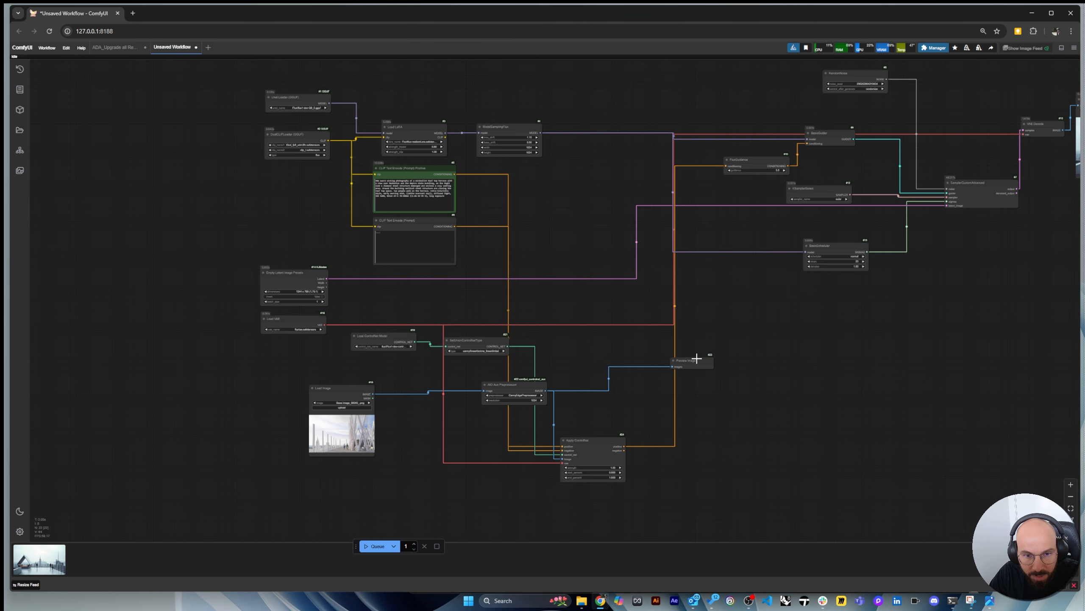
left_click_drag(700, 359, 669, 365)
left_click_drag(598, 454, 605, 452)
scroll(371, 463, "up", 3)
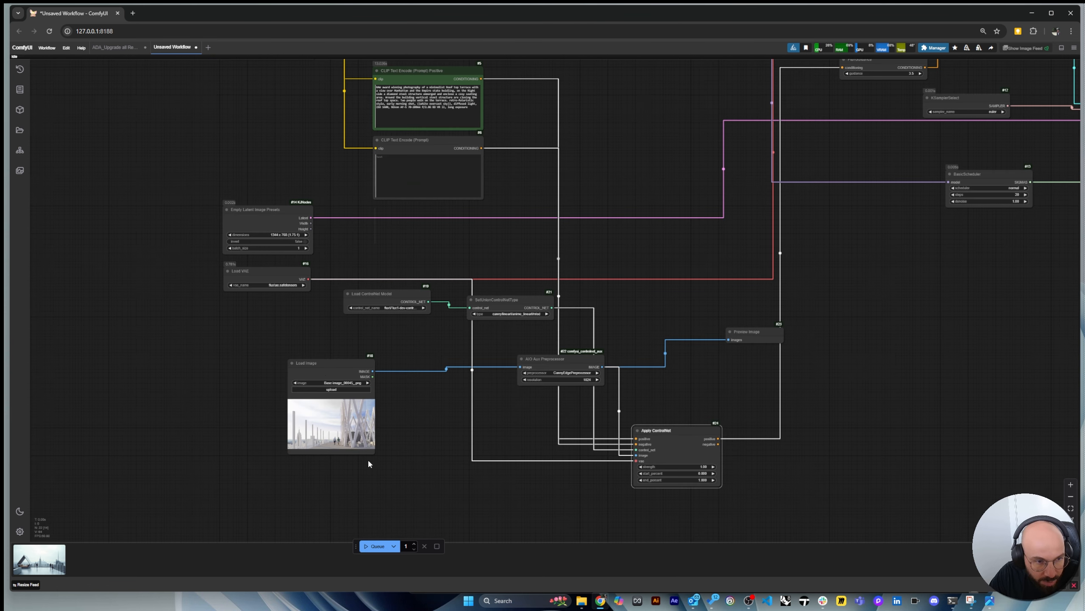
Arrange Load Image, Load ControlNet Model, SetUnionControlNetType, AIO Aux Preprocessor and Preview Image into a compact cluster around Apply ControlNet
left_click_drag(334, 366, 390, 399)
scroll(389, 367, "up", 3)
left_click_drag(408, 273, 419, 341)
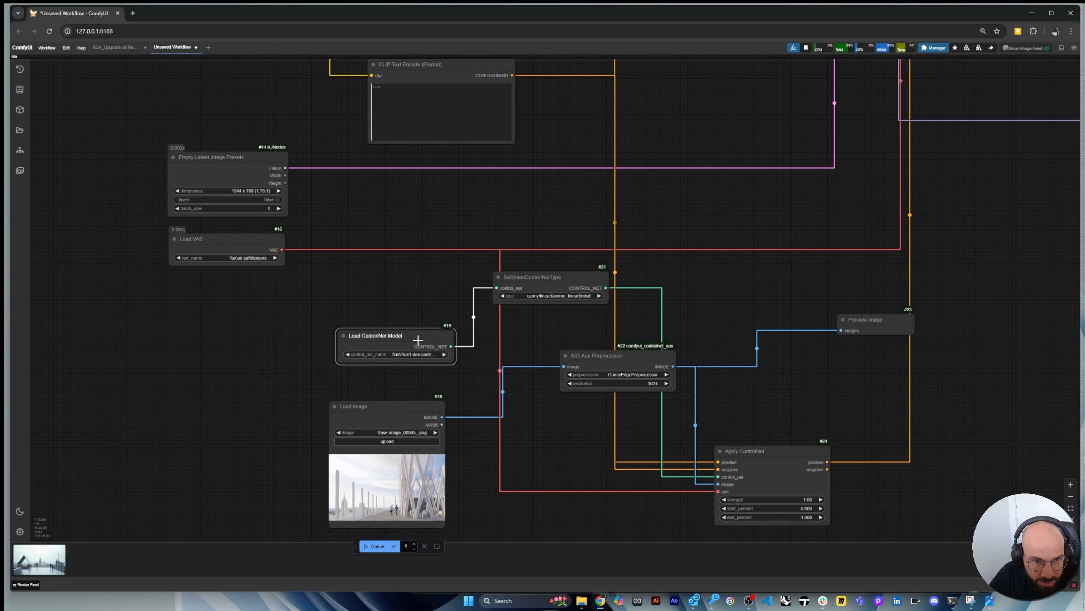
left_click_drag(537, 283, 538, 343)
left_click_drag(601, 367, 564, 401)
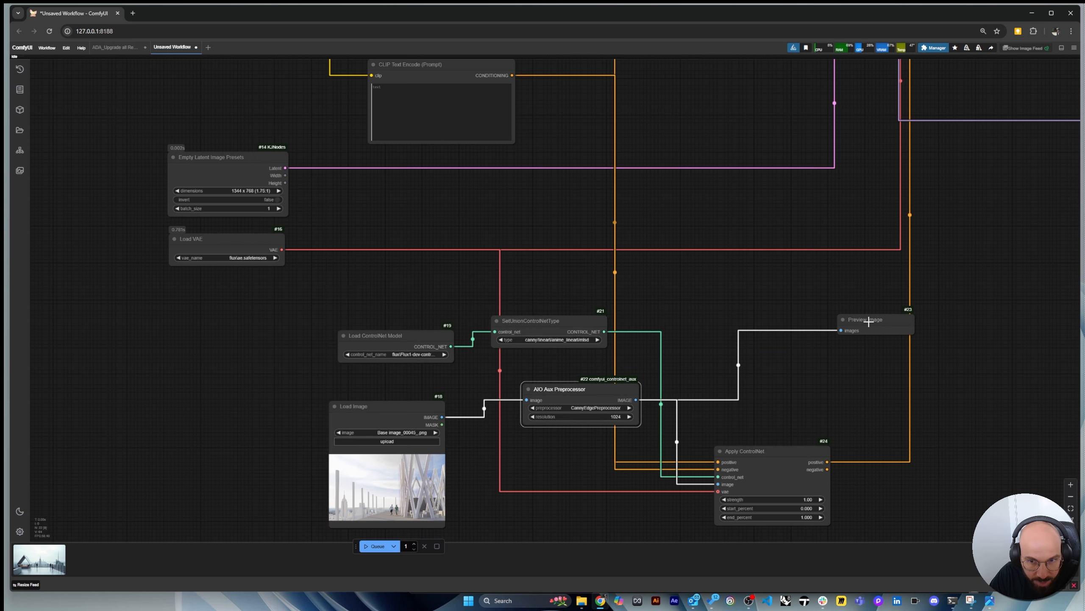
left_click_drag(869, 322, 889, 357)
scroll(611, 320, "down", 2)
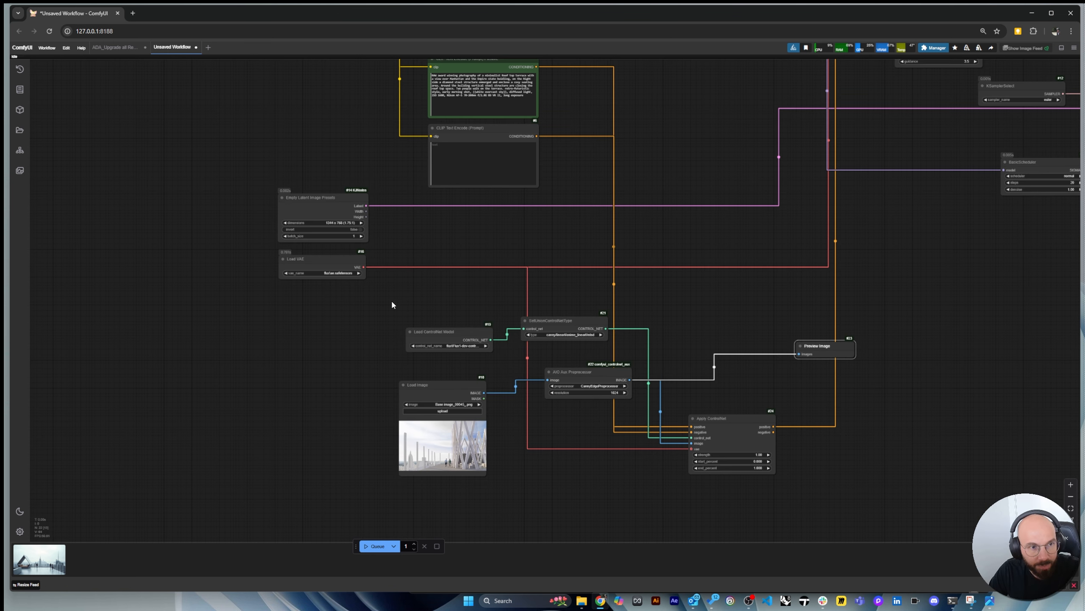
Add a group titled "Canny Control Net" and size it to enclose all the ControlNet nodes
right_click(371, 321)
left_click(385, 370)
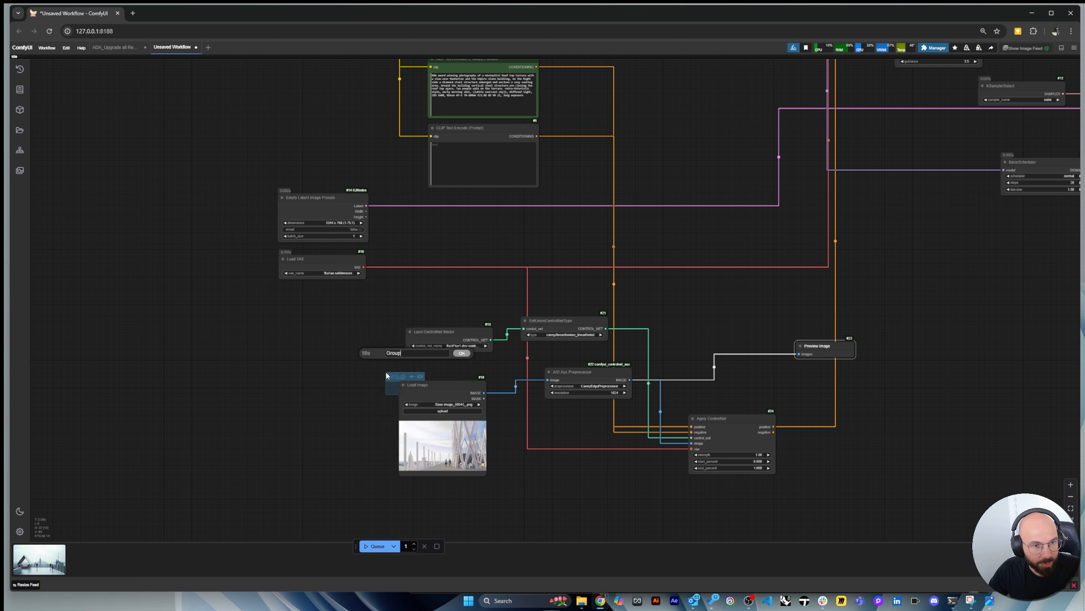
left_click_drag(395, 381, 379, 306)
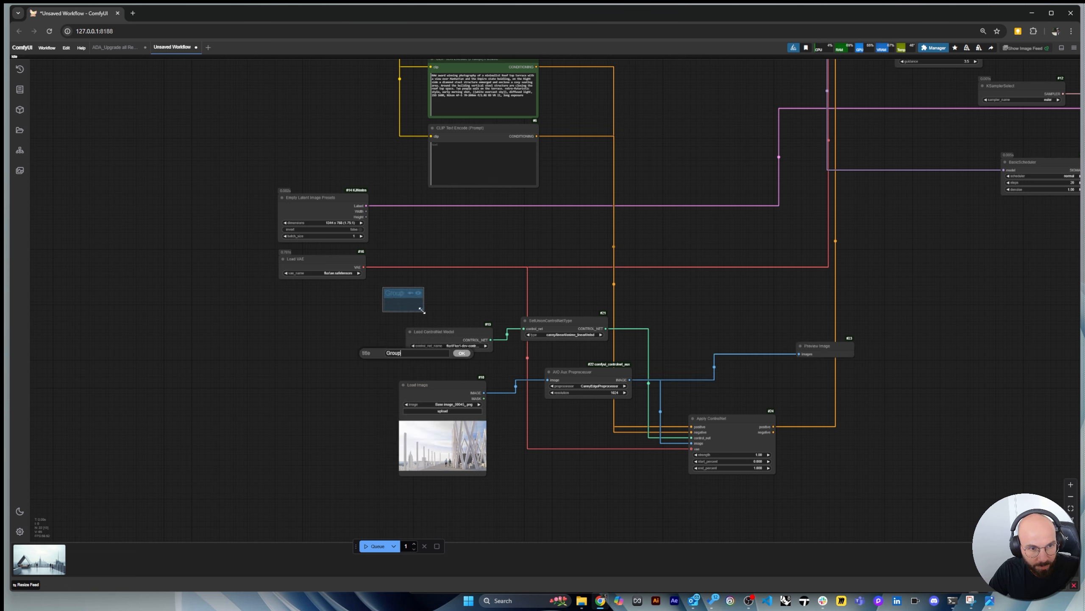
left_click_drag(422, 311, 858, 490)
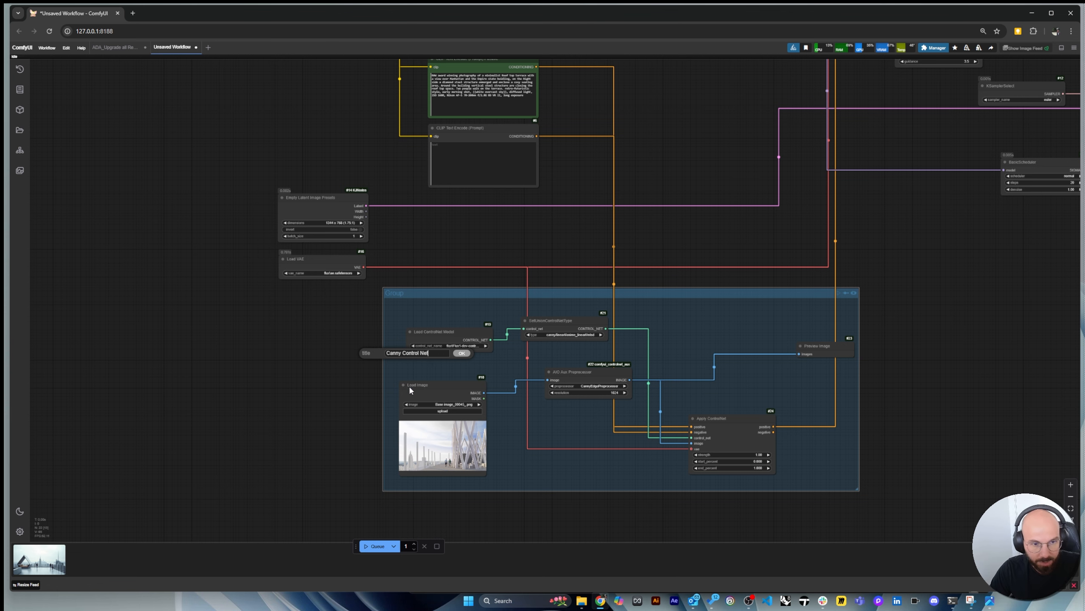
left_click(460, 353)
scroll(371, 354, "down", 1)
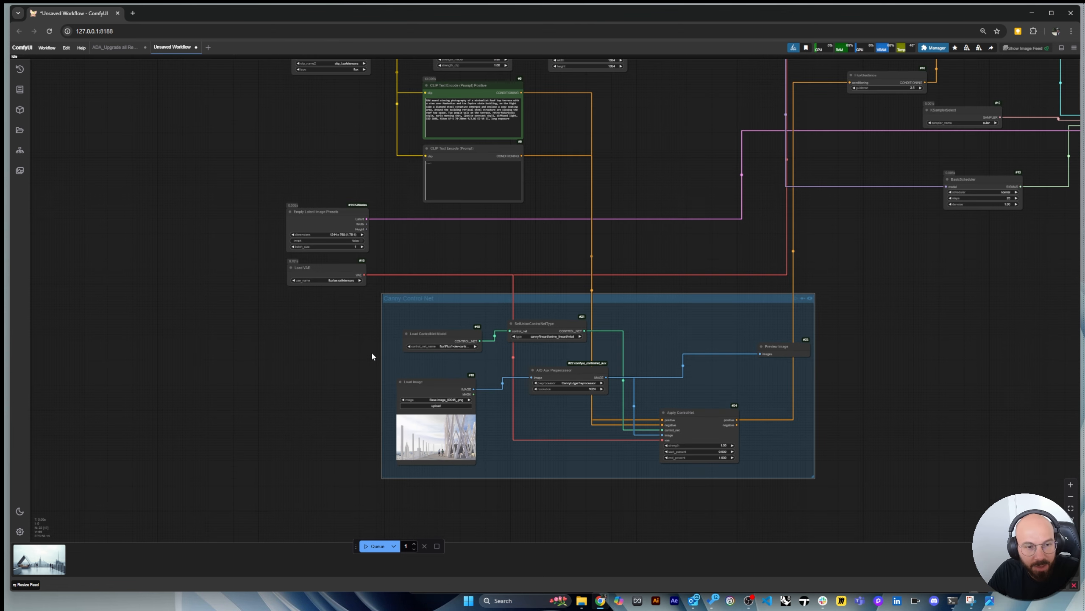
scroll(313, 385, "down", 3)
scroll(286, 308, "up", 6)
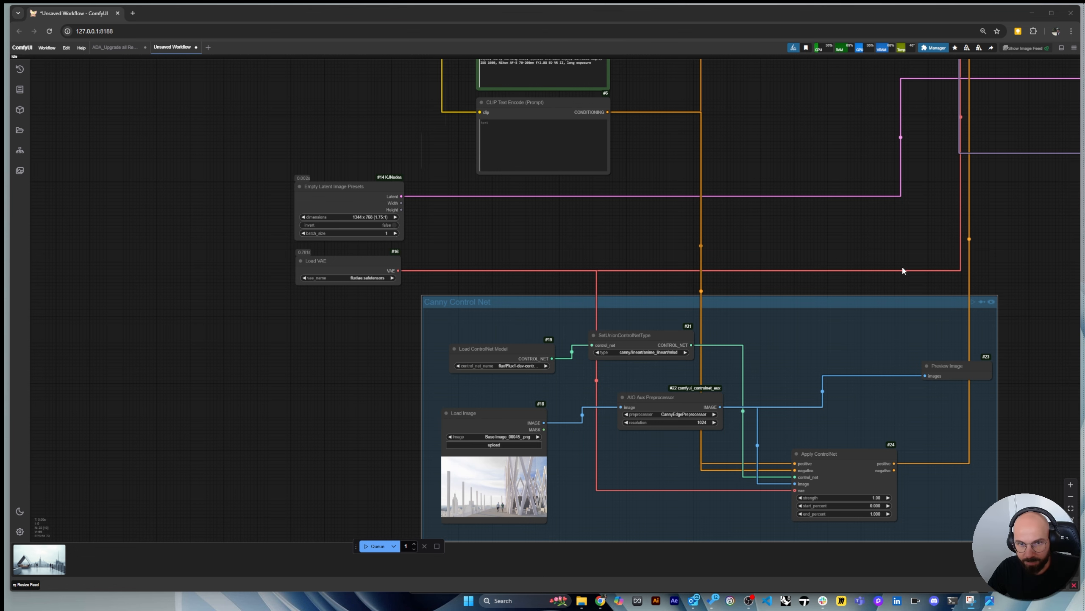
Move the Canny Control Net group with all its nodes slightly down and to the left
scroll(490, 287, "down", 4)
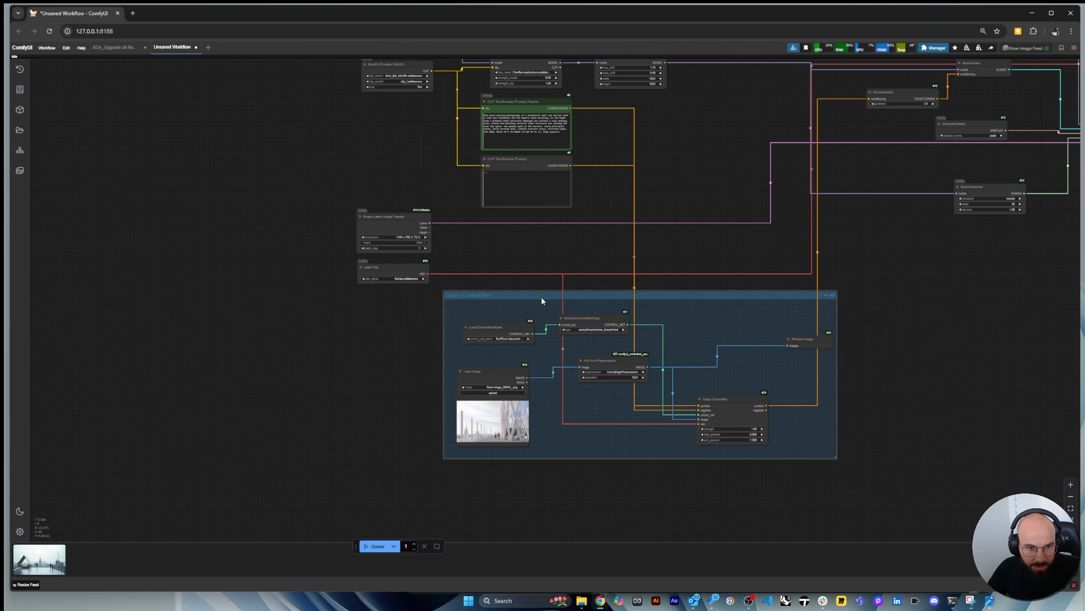
left_click_drag(541, 297, 521, 327)
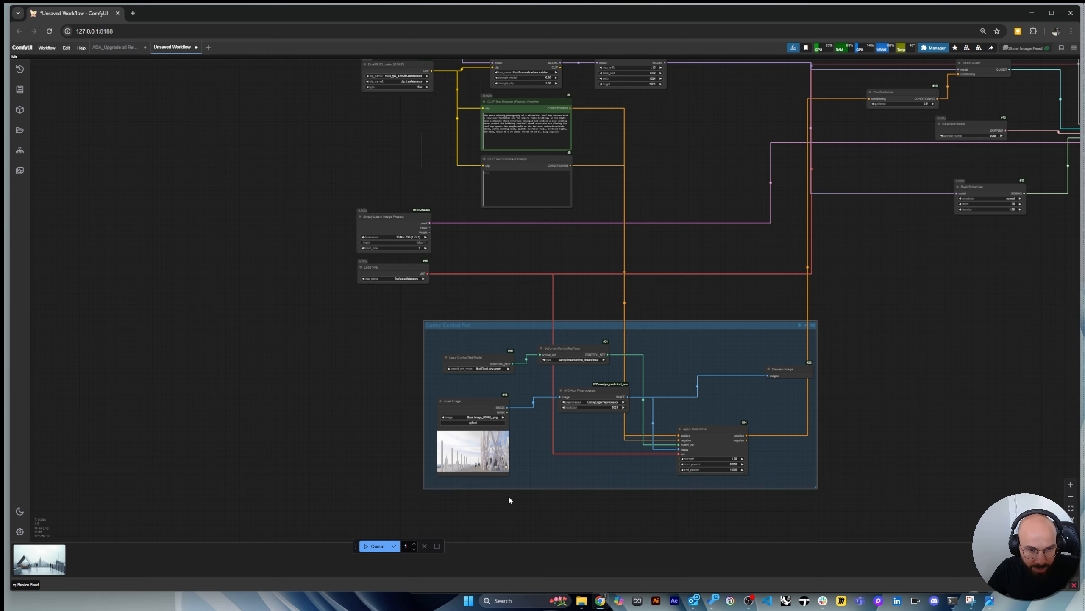
scroll(508, 498, "up", 4)
scroll(563, 449, "up", 5)
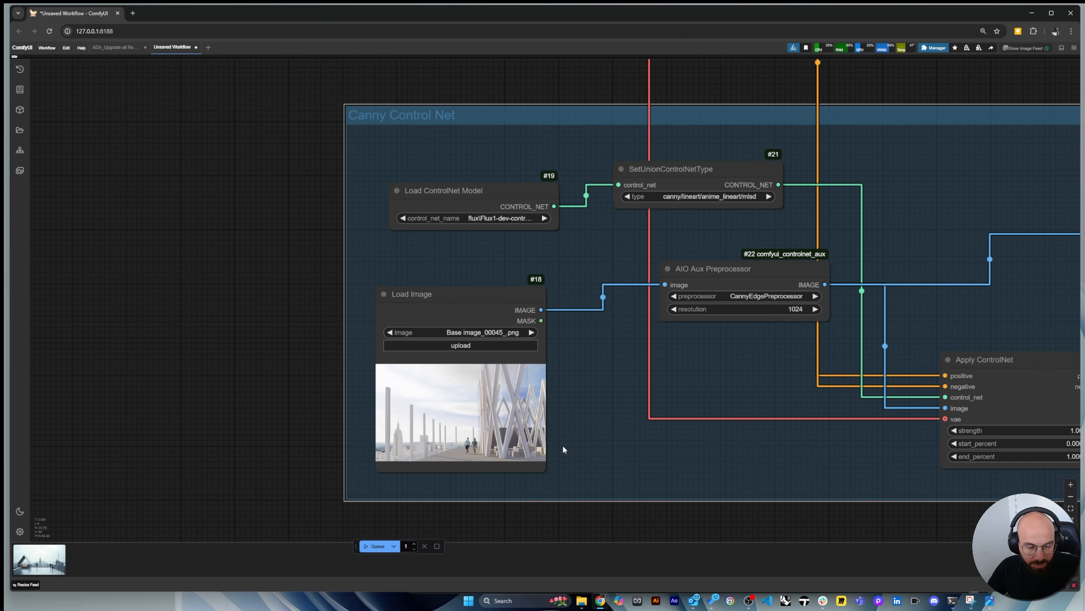
Search for "resize", add the KJNodes Resize Image node and place it above the Canny Control Net group
scroll(427, 429, "down", 4)
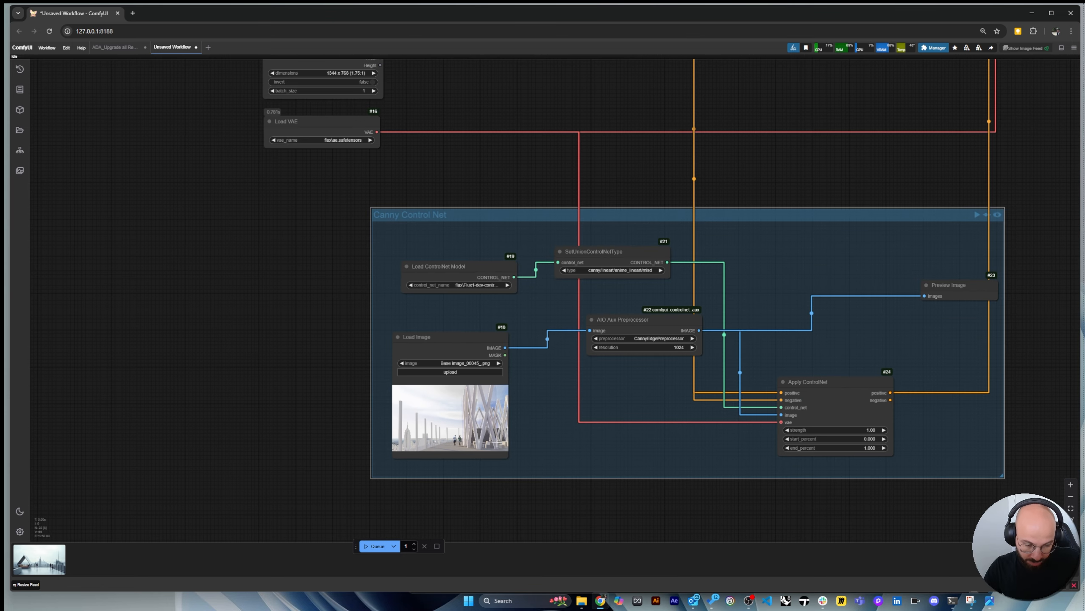
scroll(496, 442, "down", 4)
scroll(487, 460, "up", 4)
double_click(692, 231)
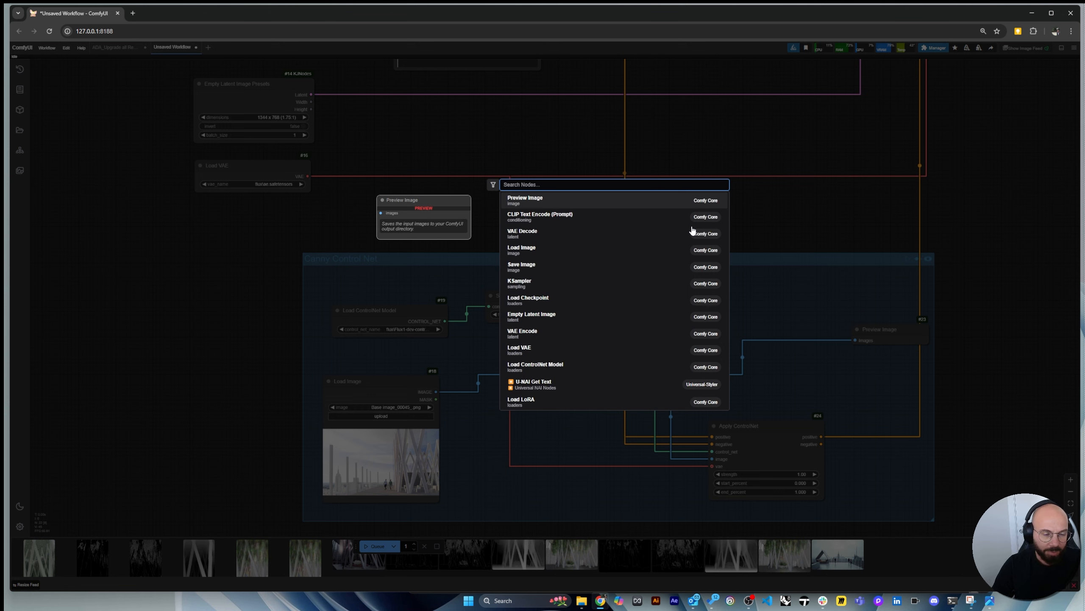
type("resize")
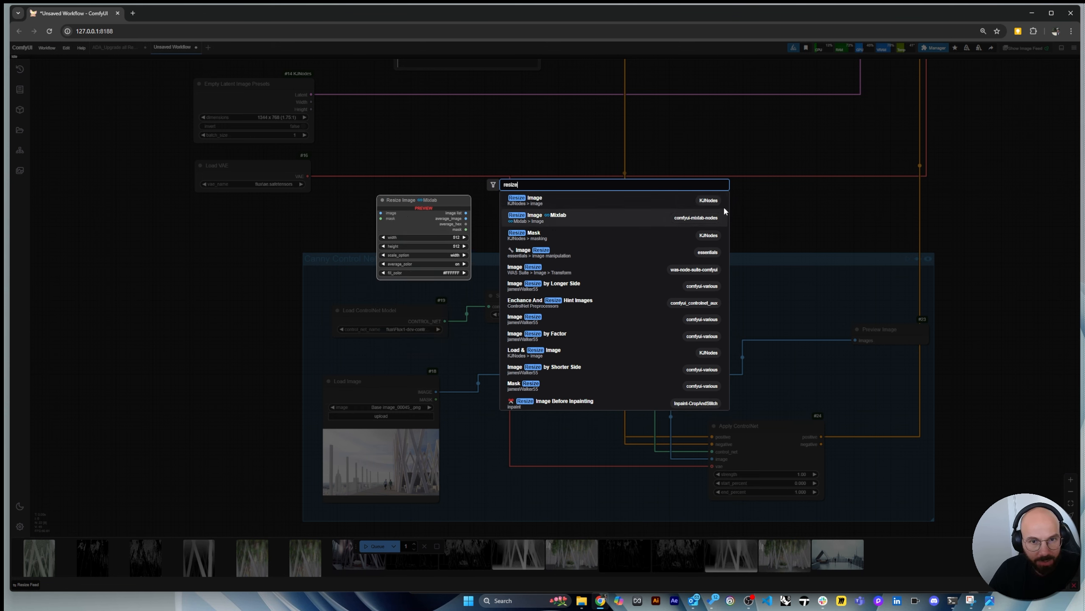
left_click(661, 202)
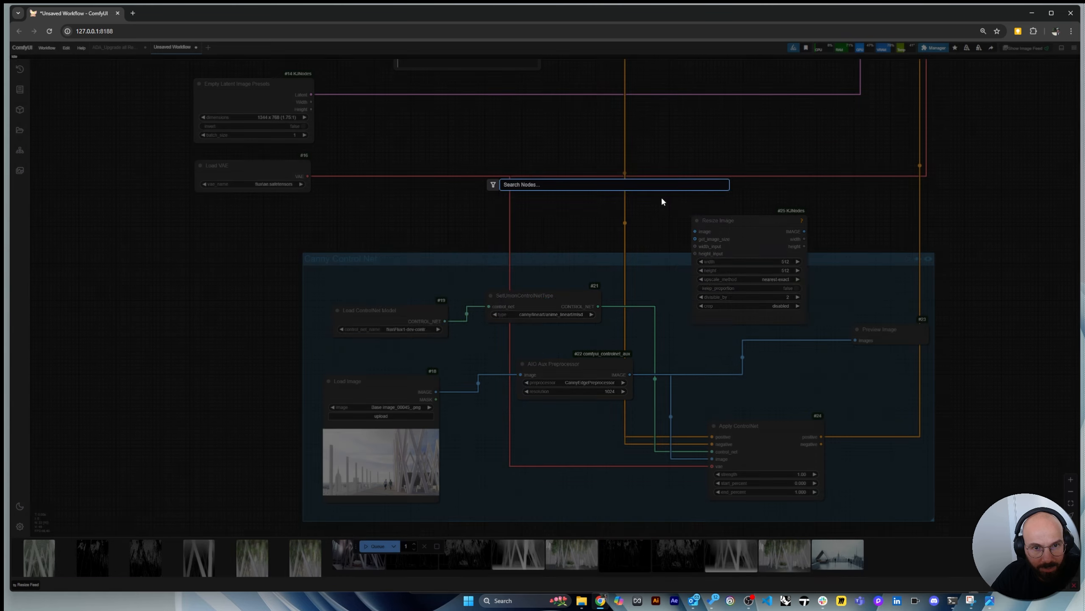
left_click_drag(740, 218, 614, 140)
scroll(614, 140, "up", 9)
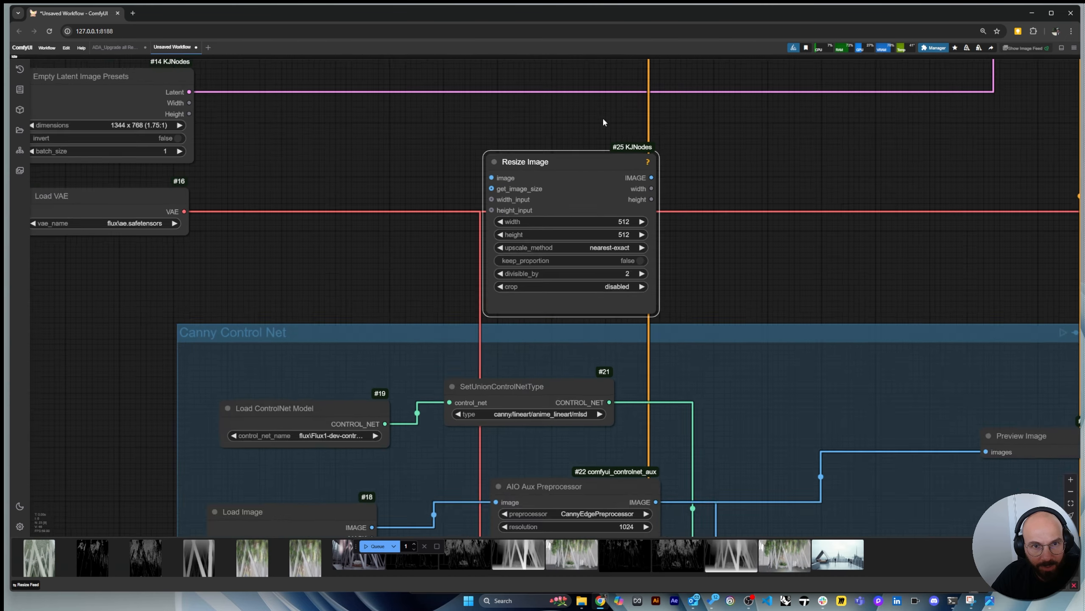
Connect the IMAGE output of Load Image to the image input of Resize Image
scroll(583, 123, "down", 8)
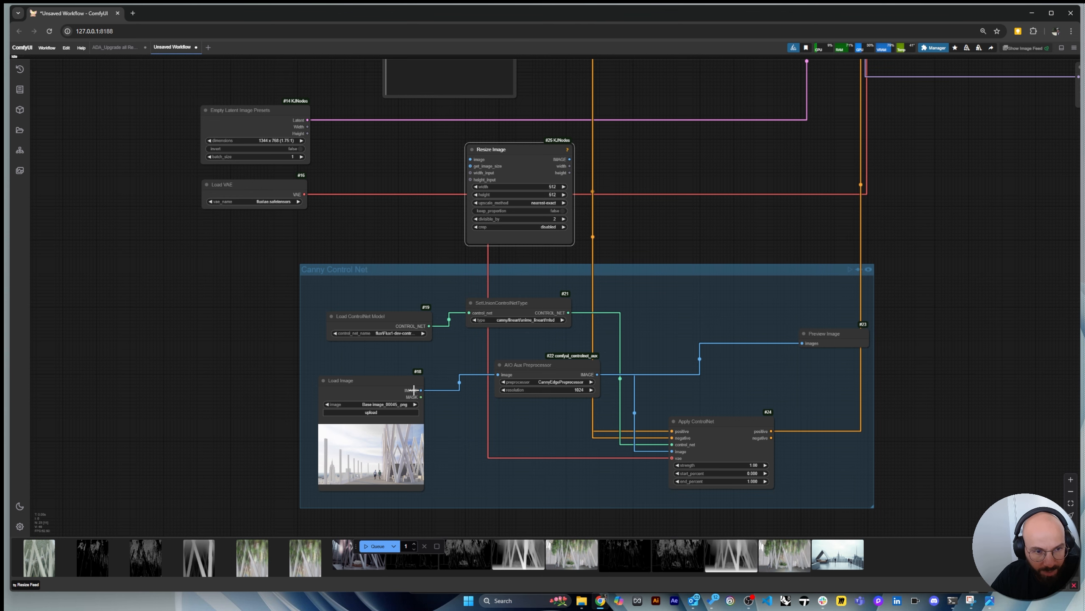
left_click_drag(422, 391, 532, 137)
scroll(454, 146, "up", 4)
scroll(466, 149, "up", 3)
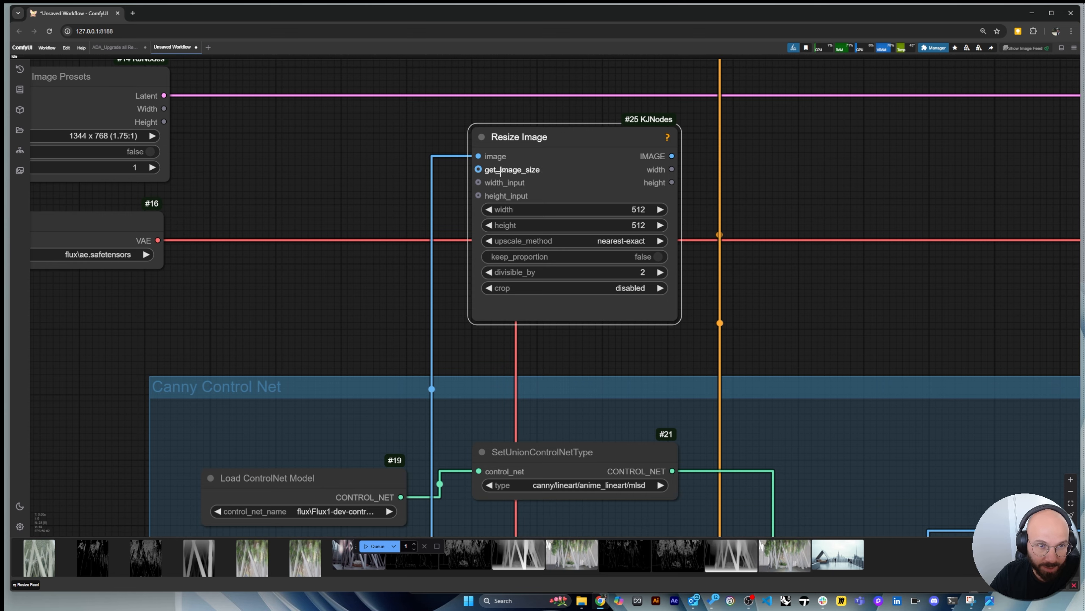
Examine the size settings of Resize Image alongside Load Image and the dimensions of Empty Latent Image Presets
scroll(518, 150, "down", 3)
scroll(519, 155, "down", 5)
scroll(417, 380, "up", 4)
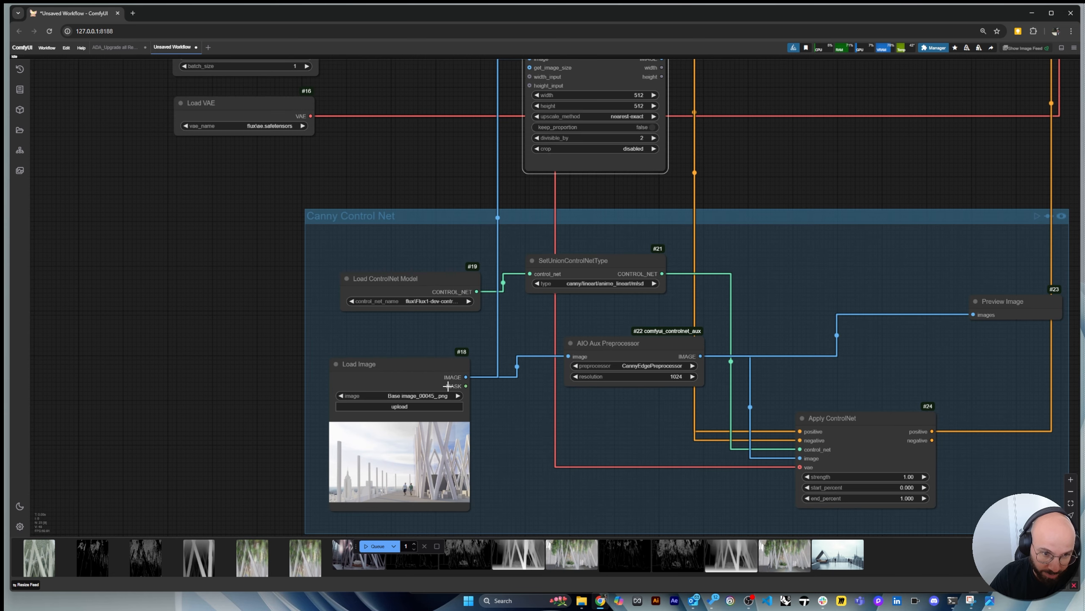
scroll(512, 258, "down", 2)
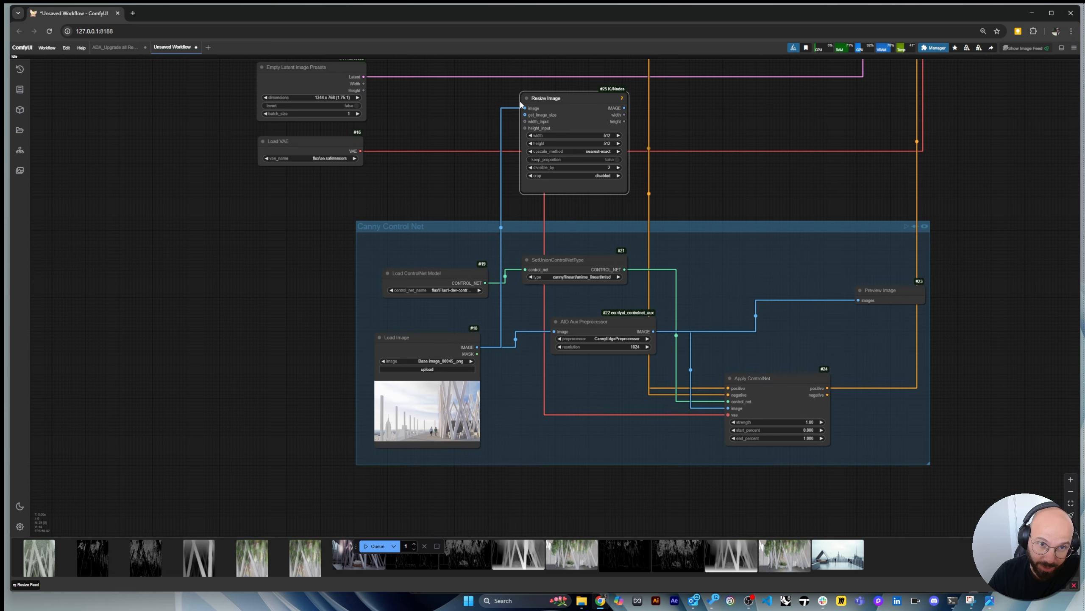
scroll(514, 129, "up", 6)
scroll(515, 177, "up", 1)
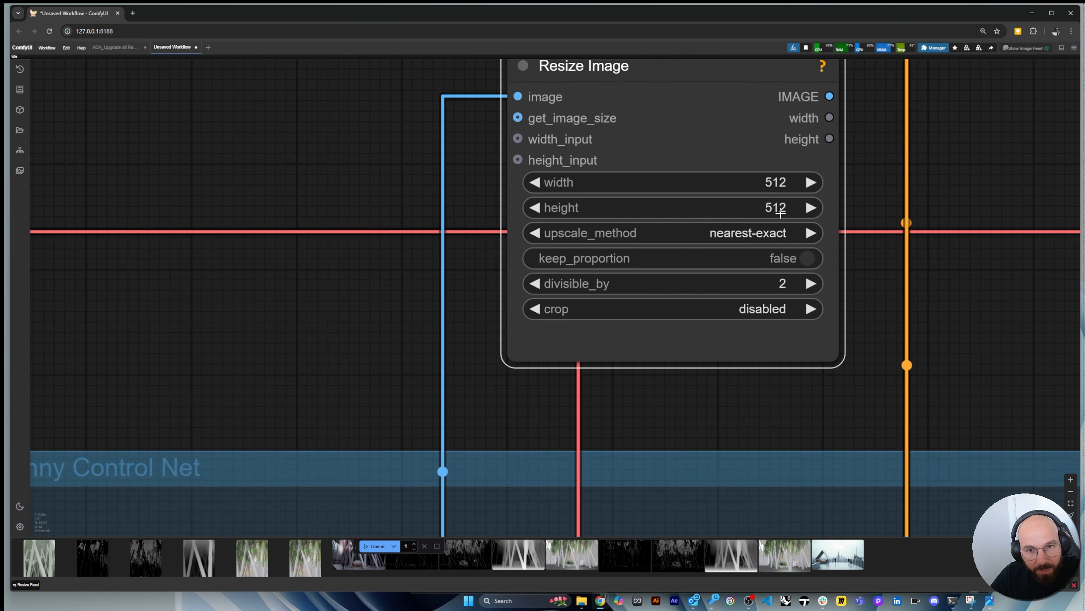
scroll(732, 352, "down", 5)
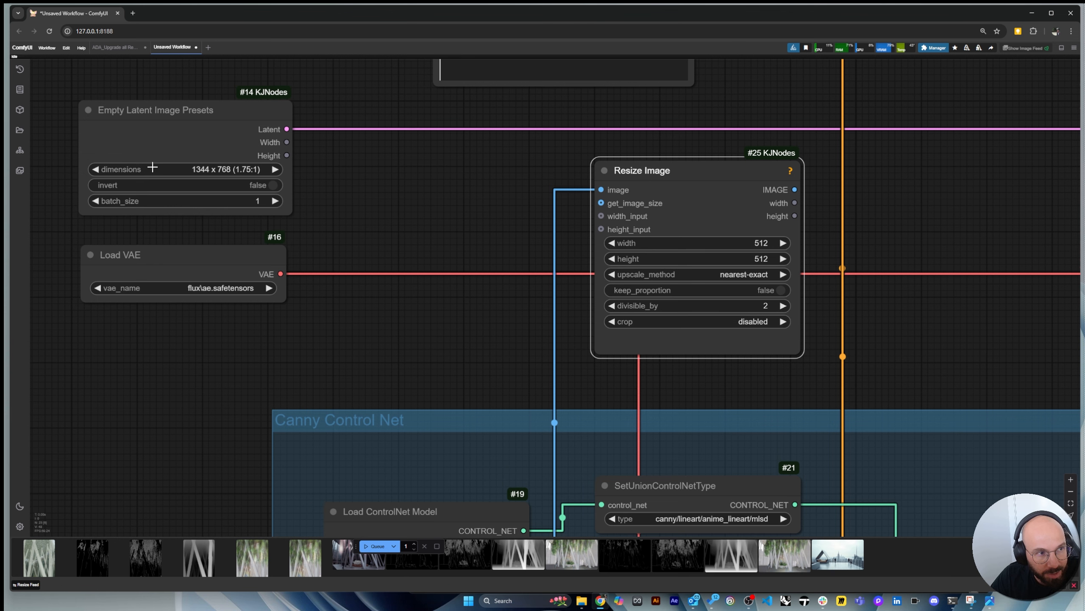
Nudge the Empty Latent Image Presets node slightly upward and compare its Width and Height outputs with Resize Image's size fields
left_click_drag(149, 129, 147, 121)
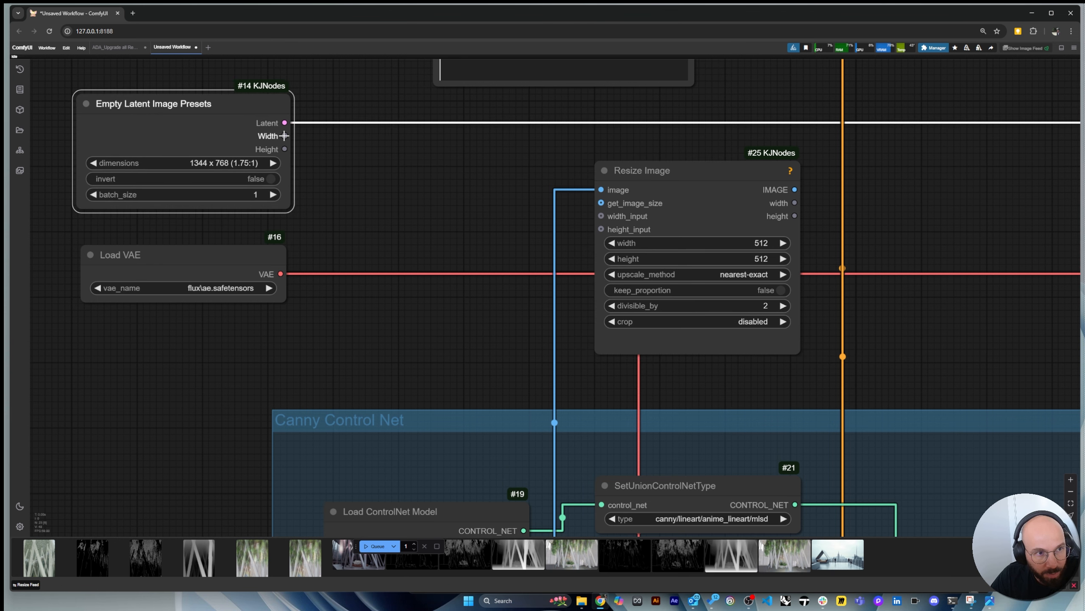
scroll(679, 257, "up", 3)
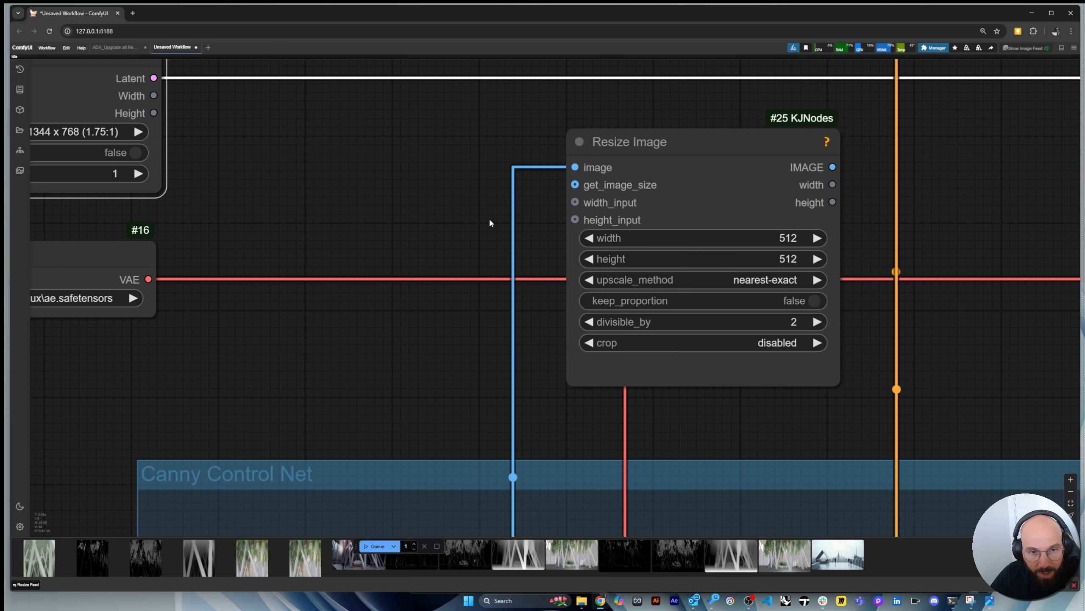
scroll(152, 97, "down", 2)
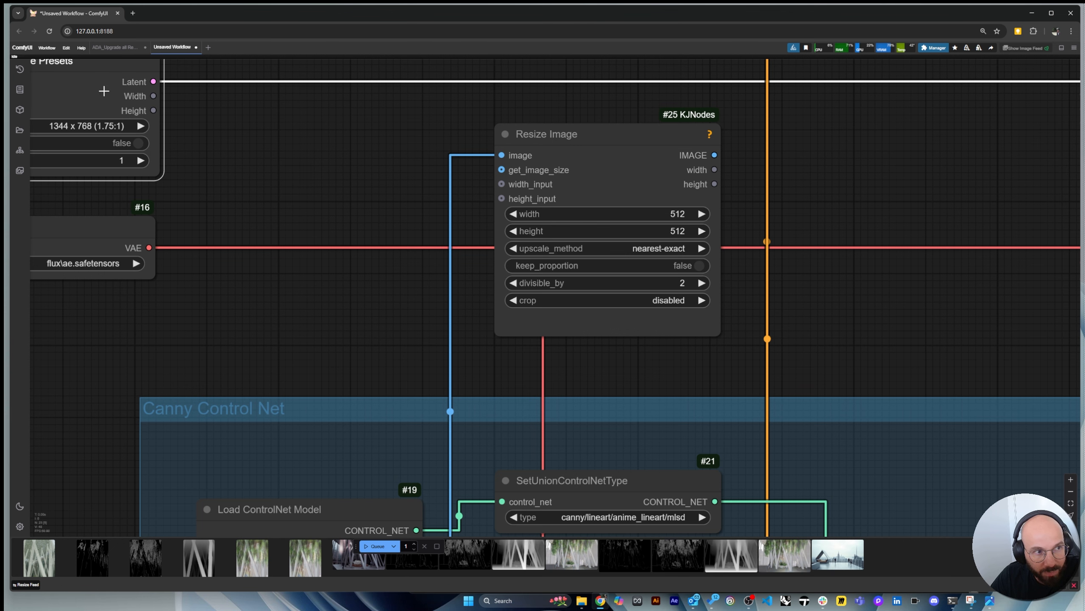
scroll(649, 214, "up", 3)
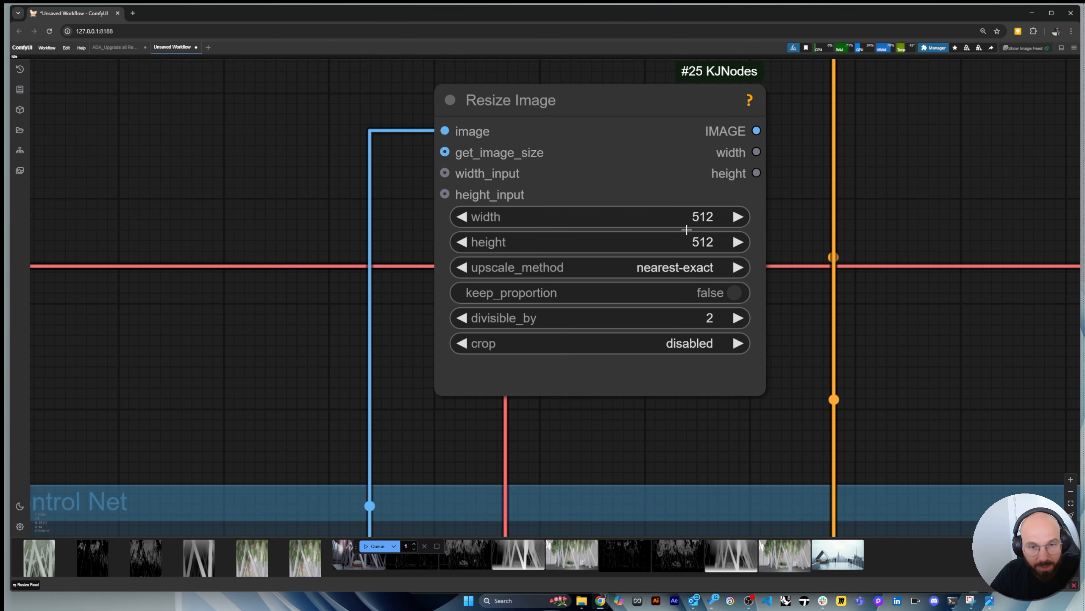
scroll(773, 262, "down", 2)
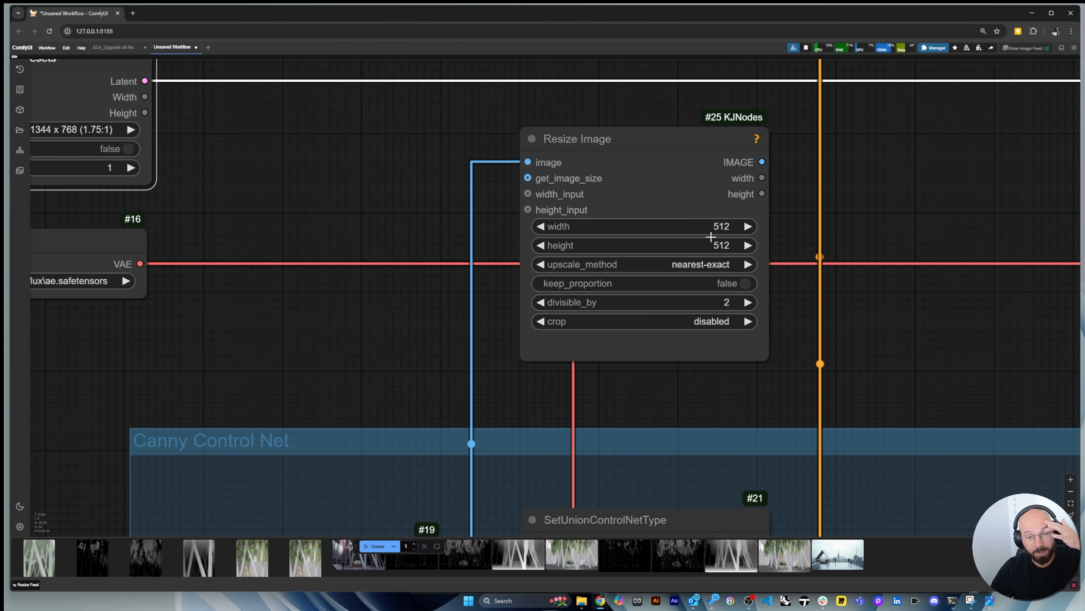
Convert the width and height widgets of the Resize Image node to inputs
right_click(648, 350)
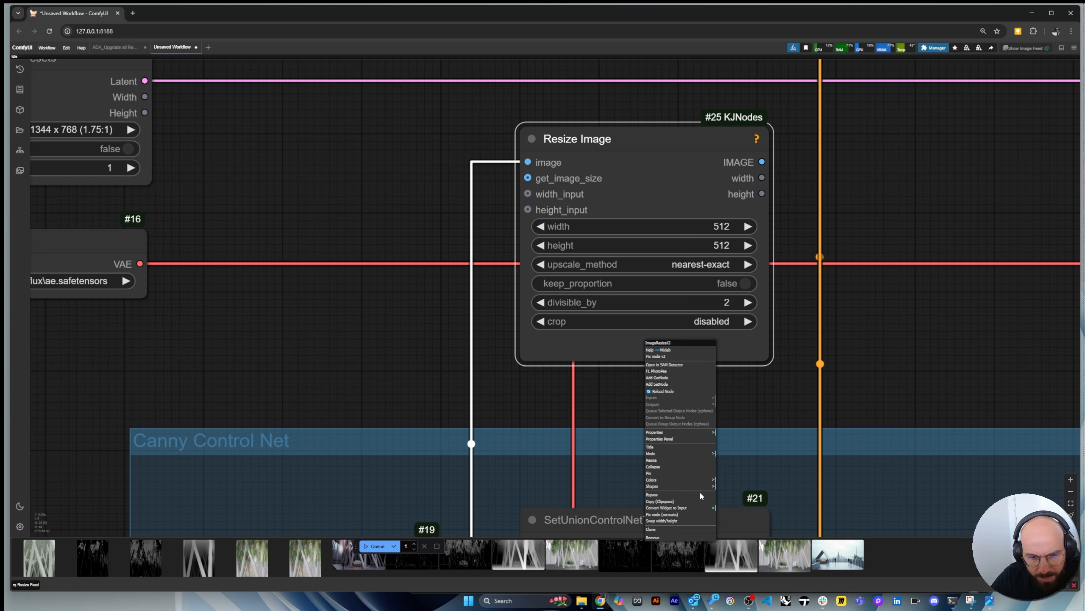
mouse_move(699, 509)
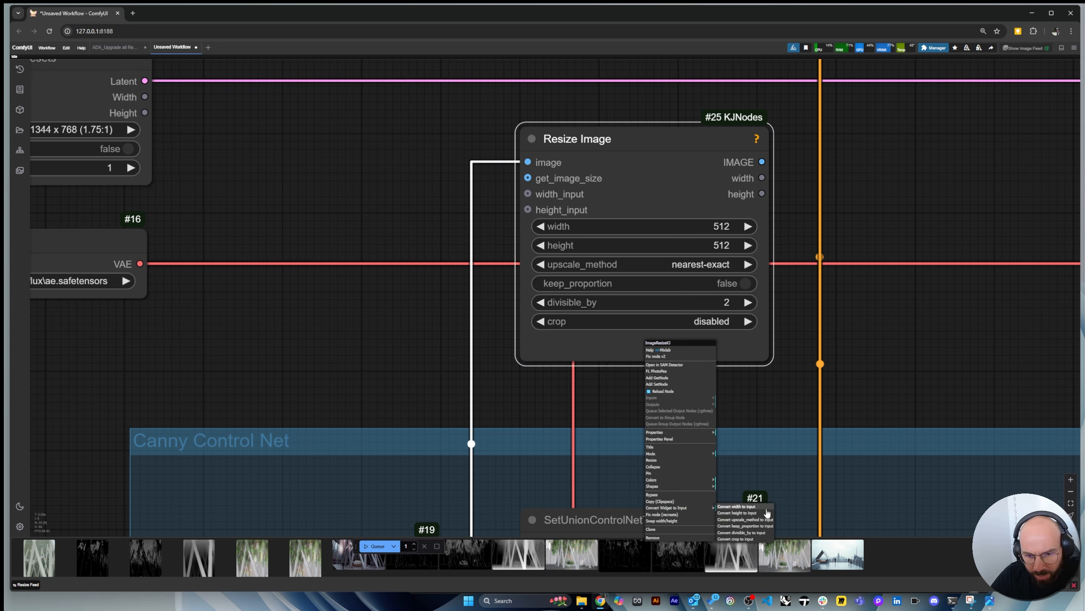
left_click(754, 508)
right_click(640, 354)
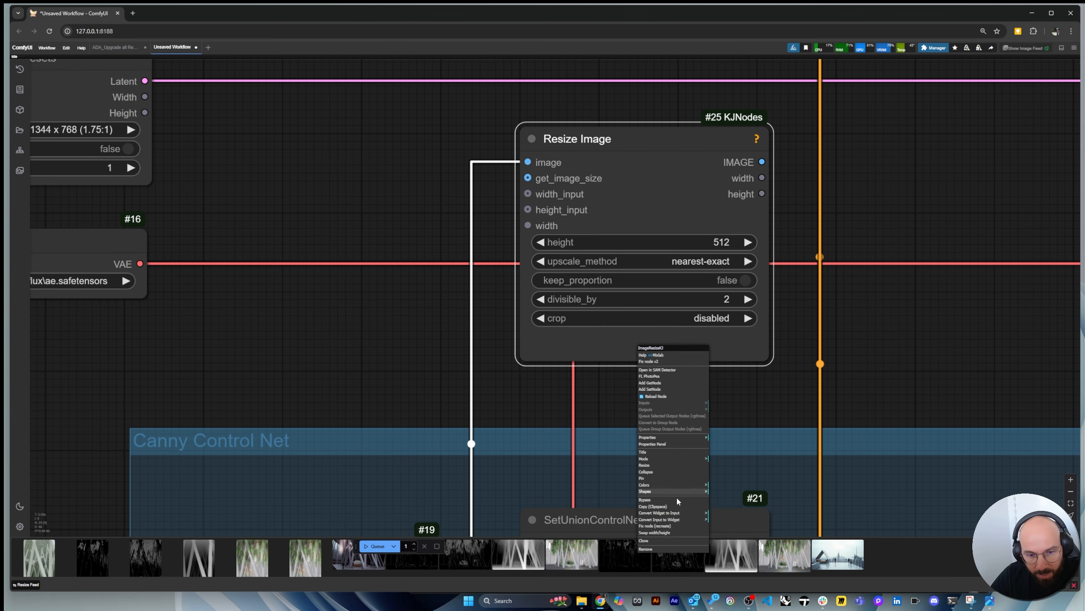
mouse_move(679, 513)
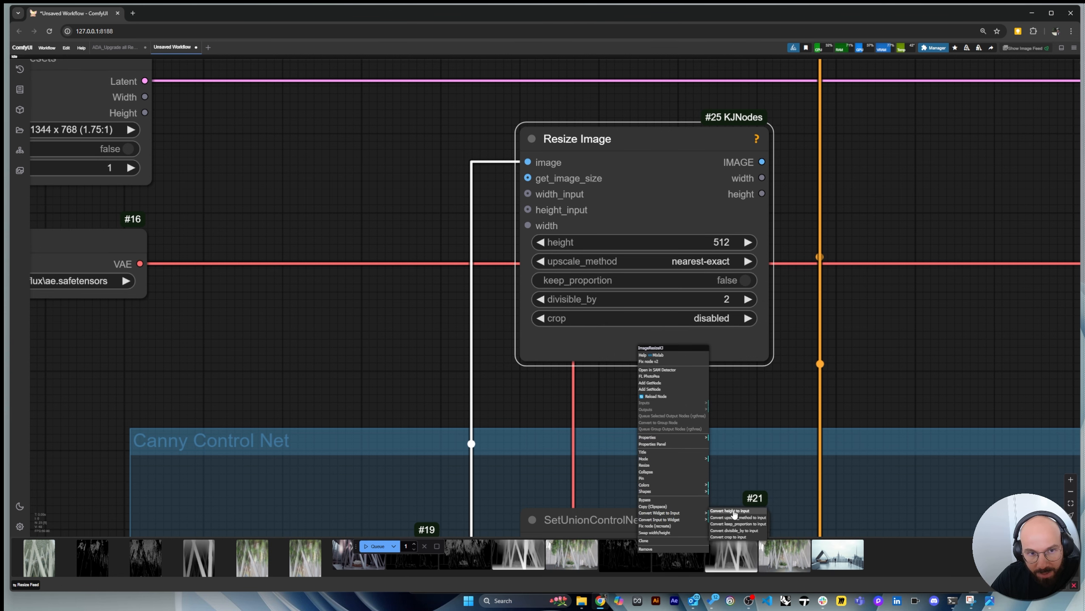
left_click(733, 510)
Connect Width and Height of Empty Latent Image Presets to Resize Image's width and height inputs, and shift Resize Image slightly left
scroll(847, 342, "down", 2)
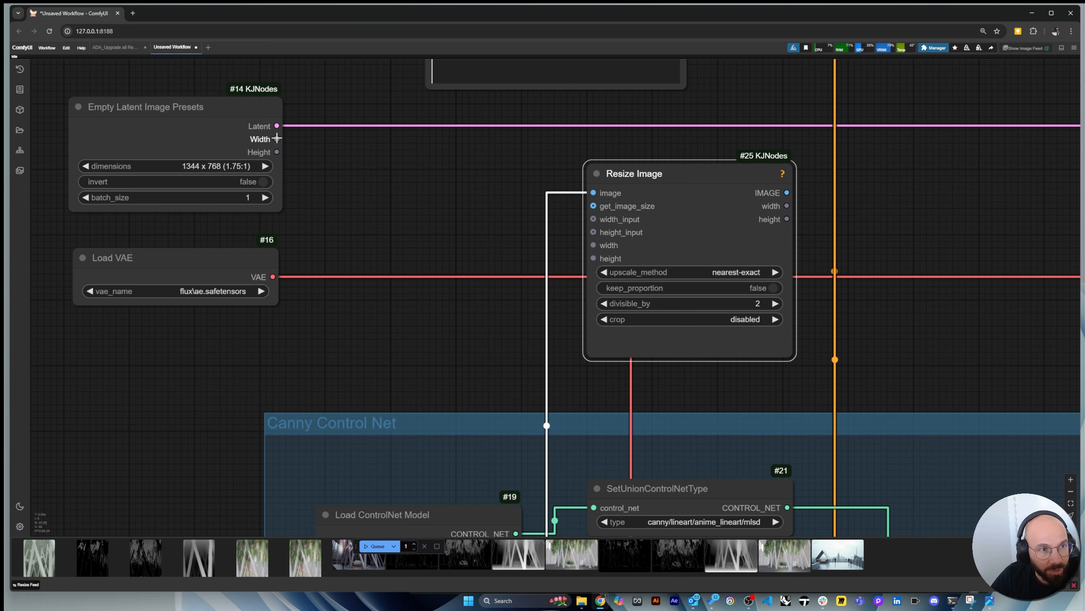
left_click_drag(277, 138, 588, 248)
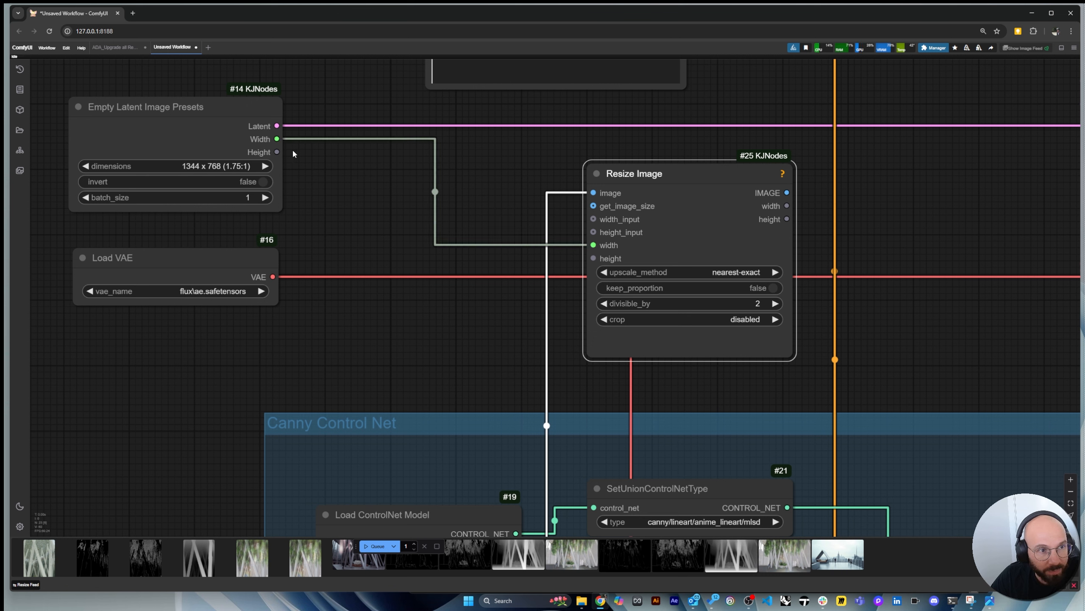
left_click_drag(277, 152, 593, 259)
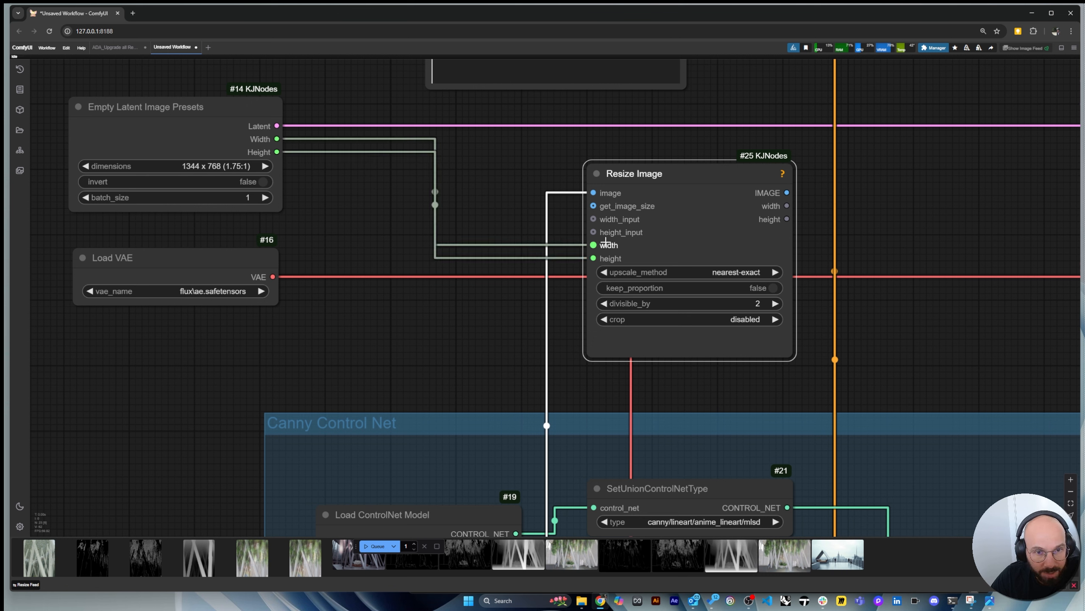
left_click_drag(668, 173, 637, 165)
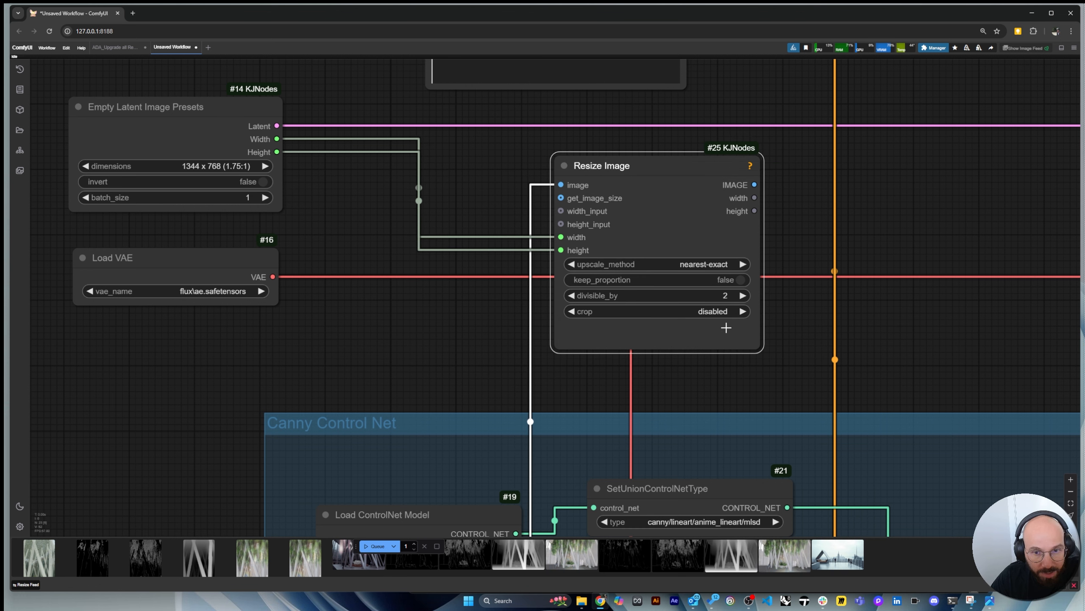
Check which crop options the Resize Image node offers
left_click(707, 312)
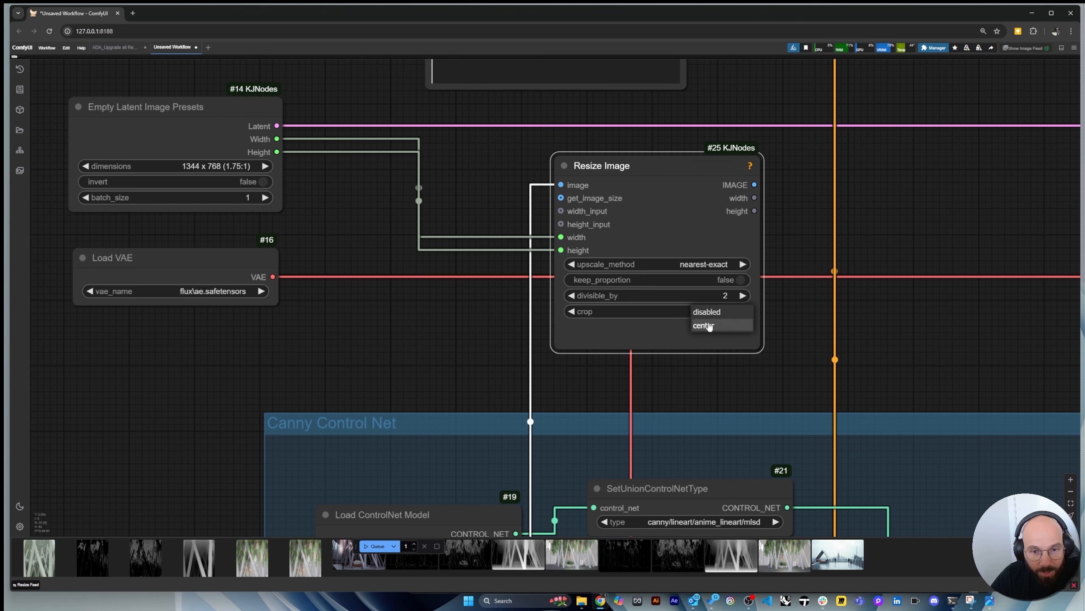
left_click(670, 327)
left_click(717, 311)
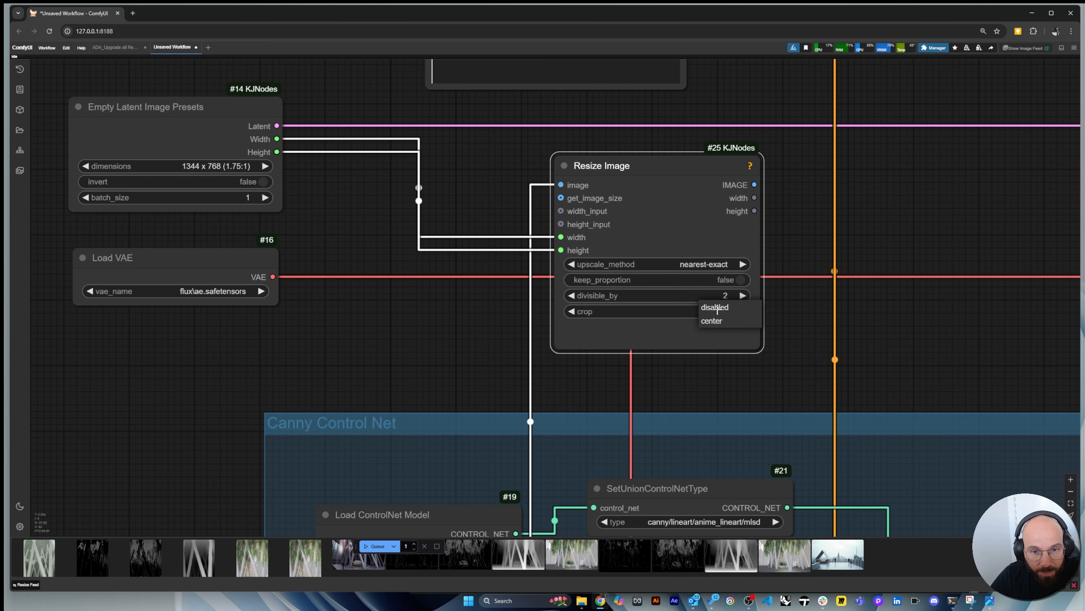
left_click(681, 332)
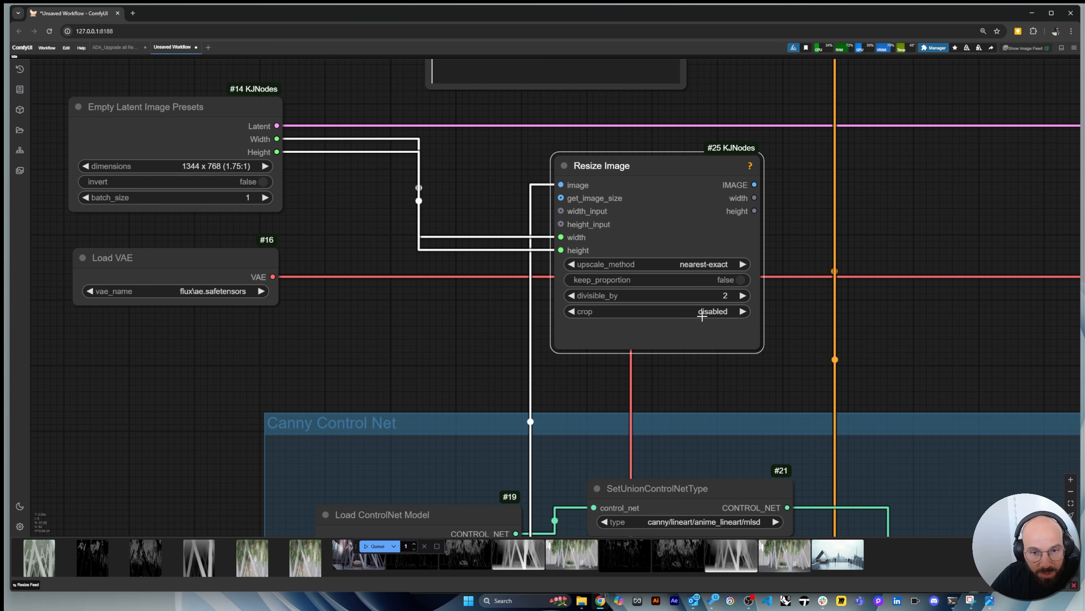
Nudge Resize Image slightly down and connect its IMAGE output to the AIO Aux Preprocessor's image input
left_click_drag(683, 176, 698, 189)
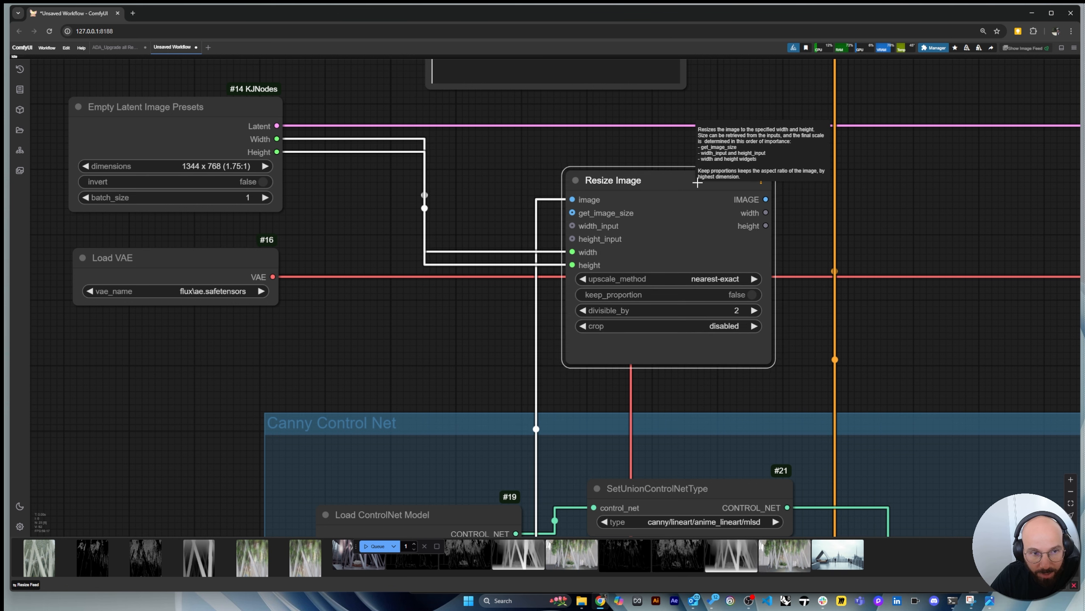
left_click(440, 200)
scroll(402, 200, "down", 6)
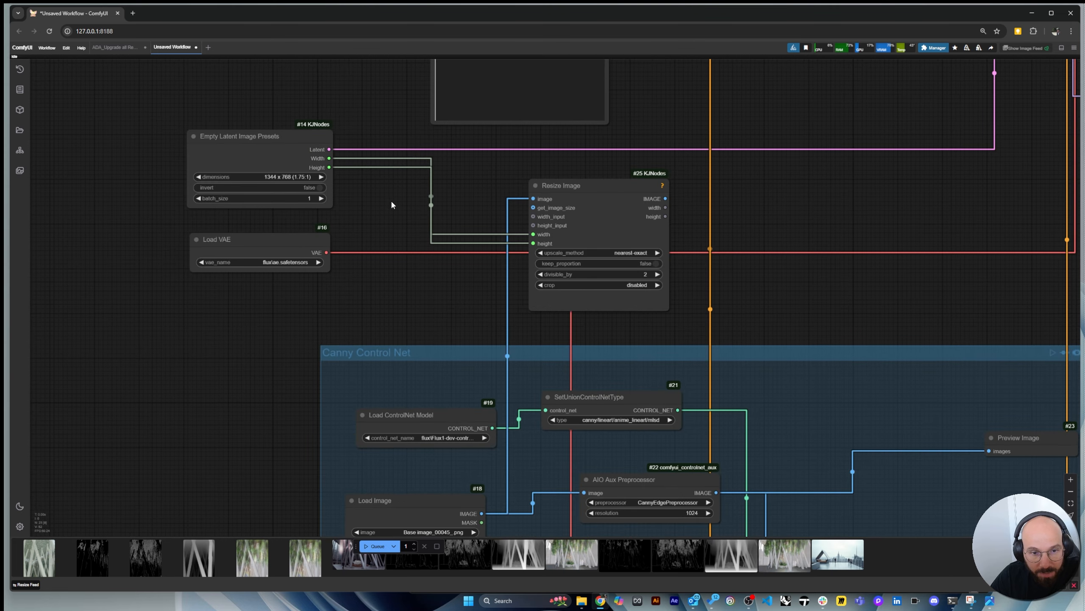
scroll(410, 206, "down", 1)
scroll(510, 283, "up", 2)
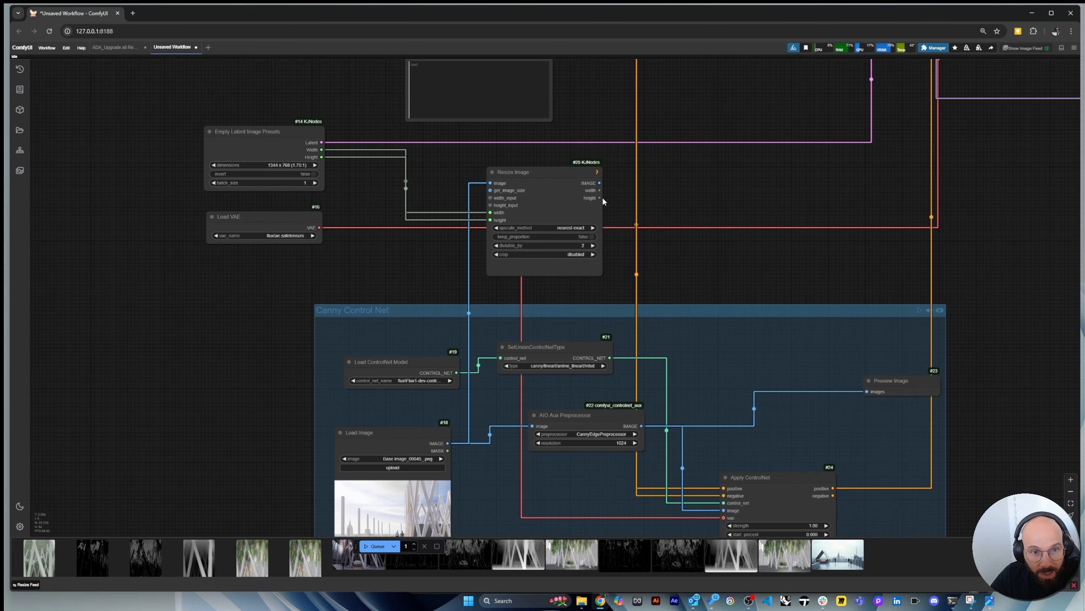
left_click_drag(599, 182, 637, 410)
Spread the connected nodes out by moving Resize Image and Load Image left and AIO Aux Preprocessor right
left_click_drag(539, 171, 505, 180)
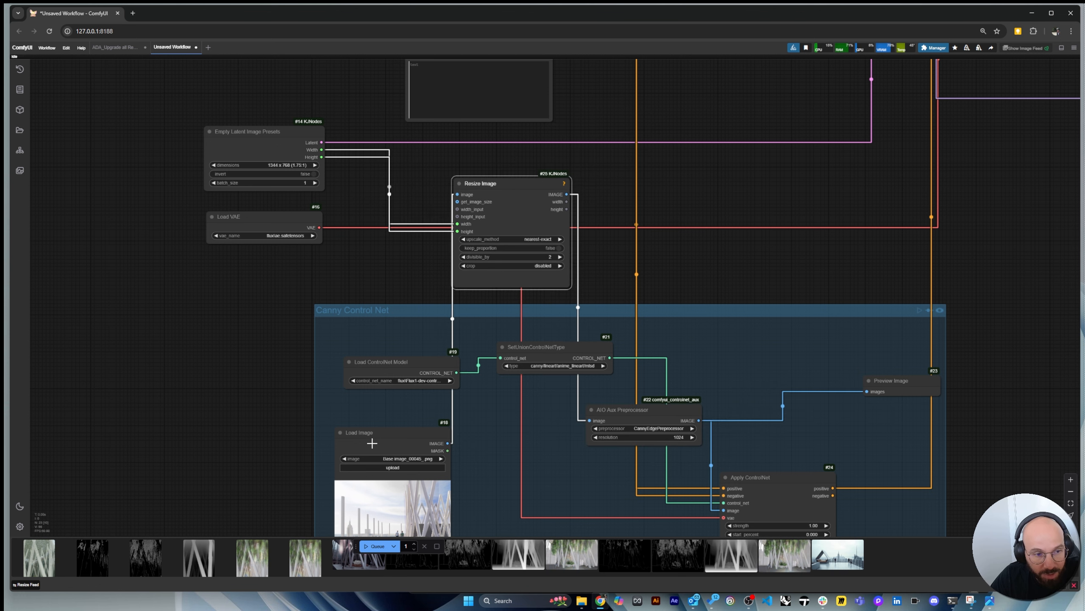
left_click_drag(375, 438, 365, 438)
scroll(365, 296, "down", 1)
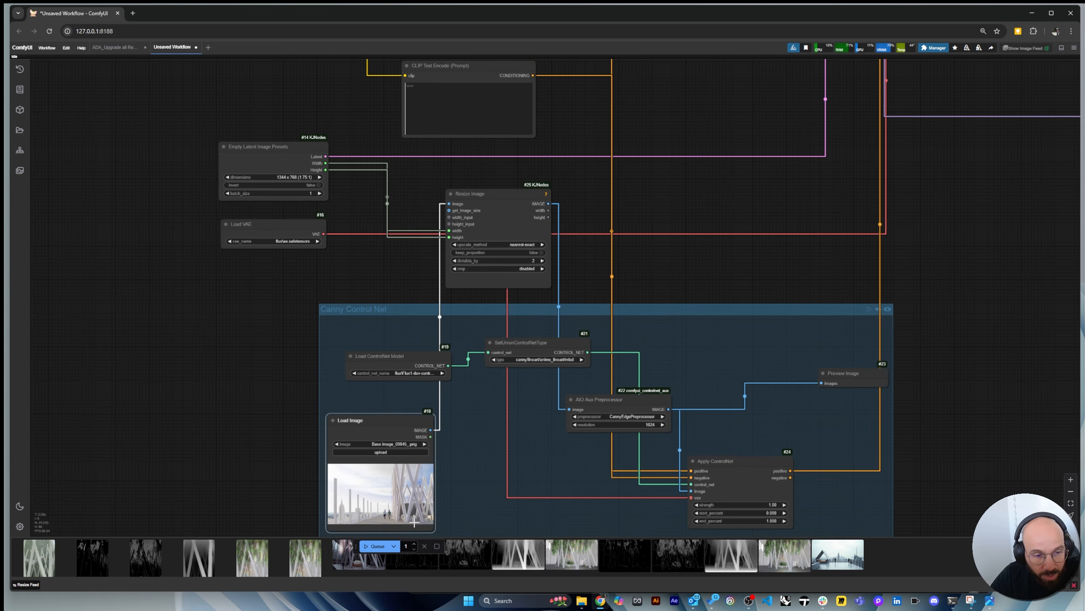
scroll(420, 489, "up", 5)
scroll(255, 308, "down", 4)
scroll(343, 369, "up", 2)
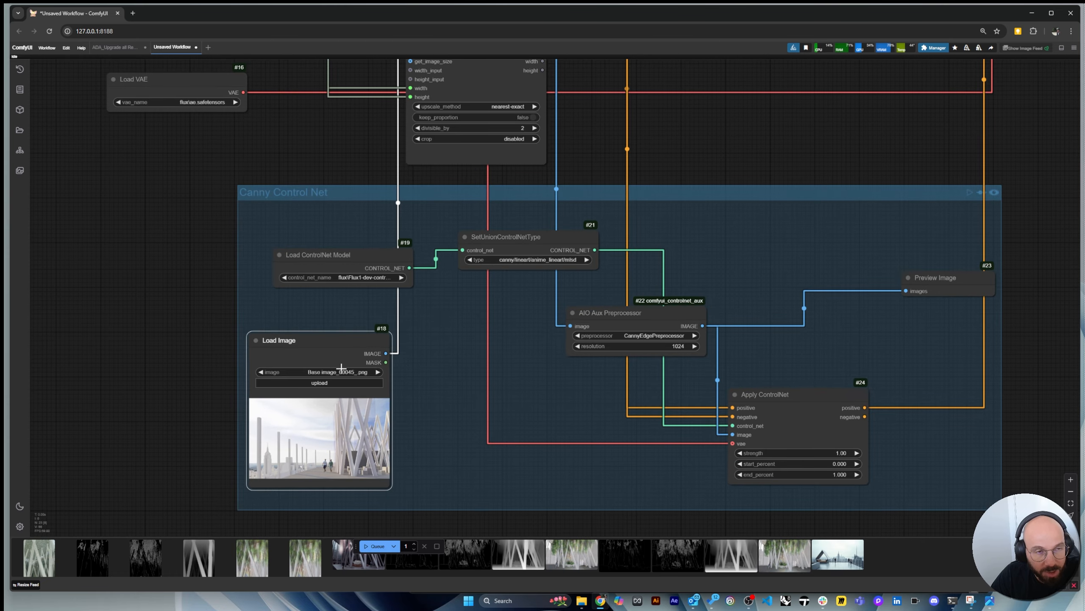
scroll(349, 384, "down", 5)
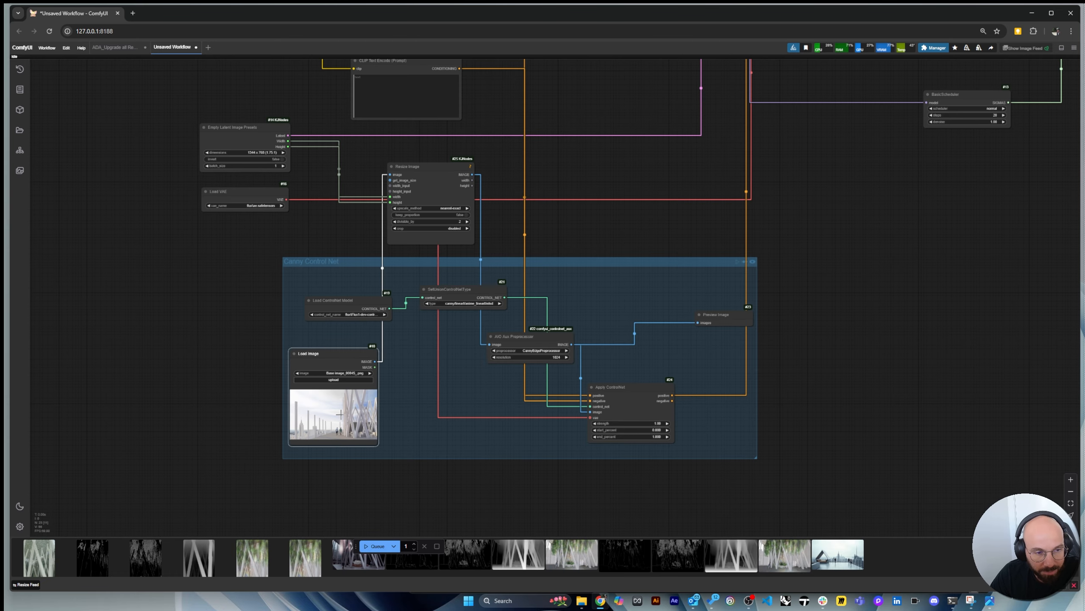
scroll(348, 428, "up", 2)
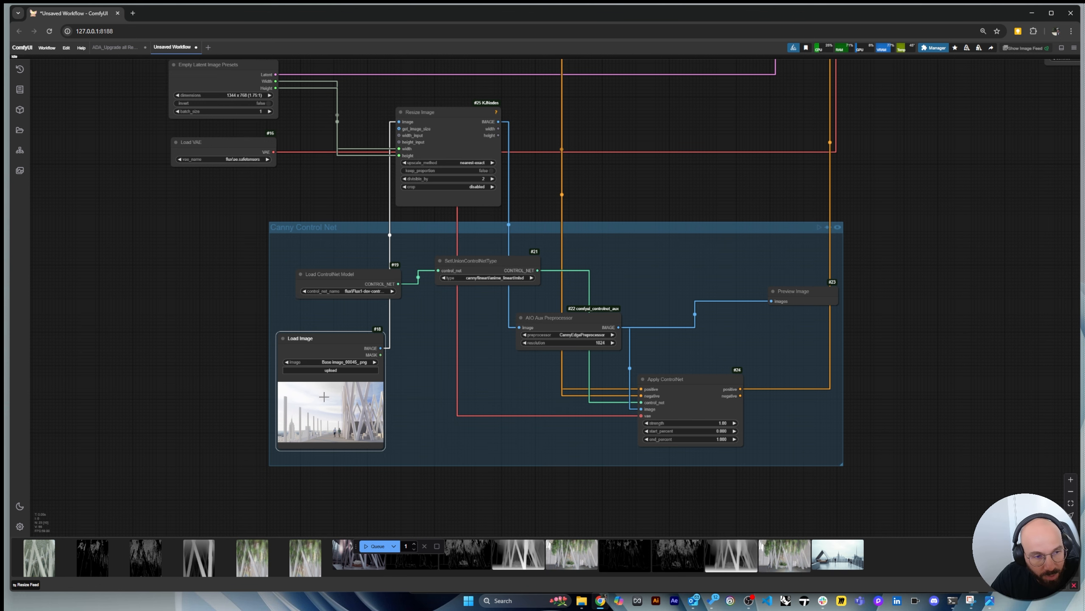
scroll(332, 429, "up", 4)
scroll(350, 409, "down", 2)
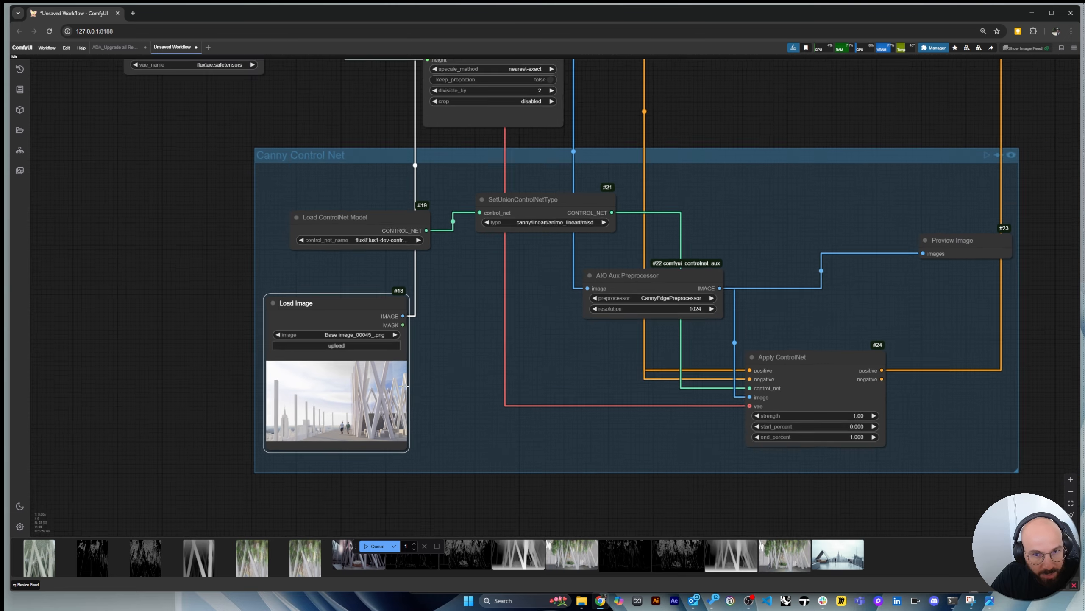
Move Apply ControlNet slightly right and Preview Image up and left so both sit clear inside the Canny Control Net group
left_click(793, 366)
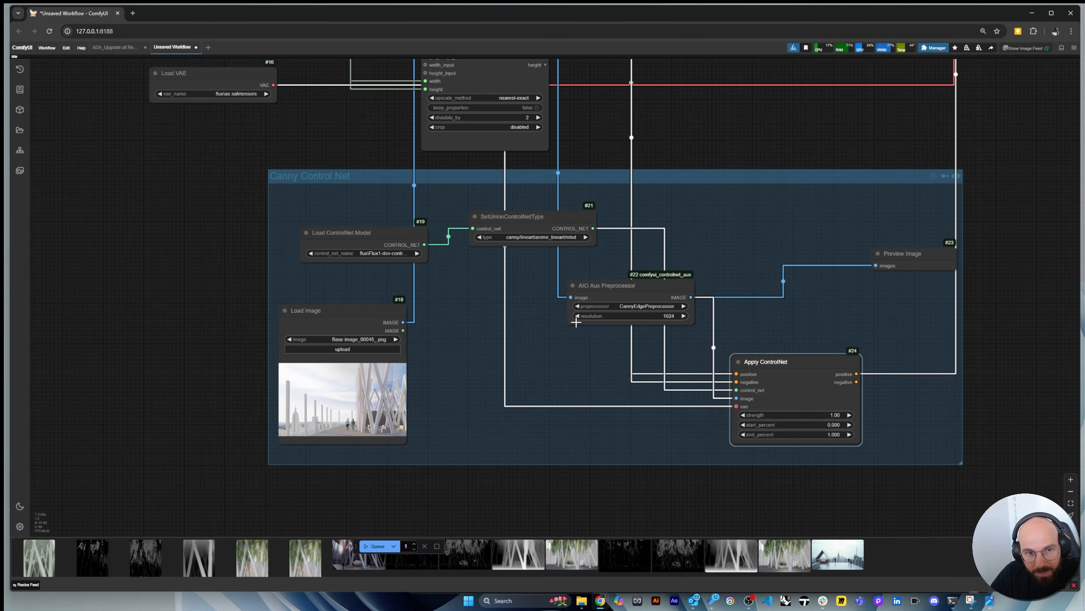
scroll(544, 281, "down", 4)
scroll(546, 241, "up", 6)
scroll(710, 290, "down", 4)
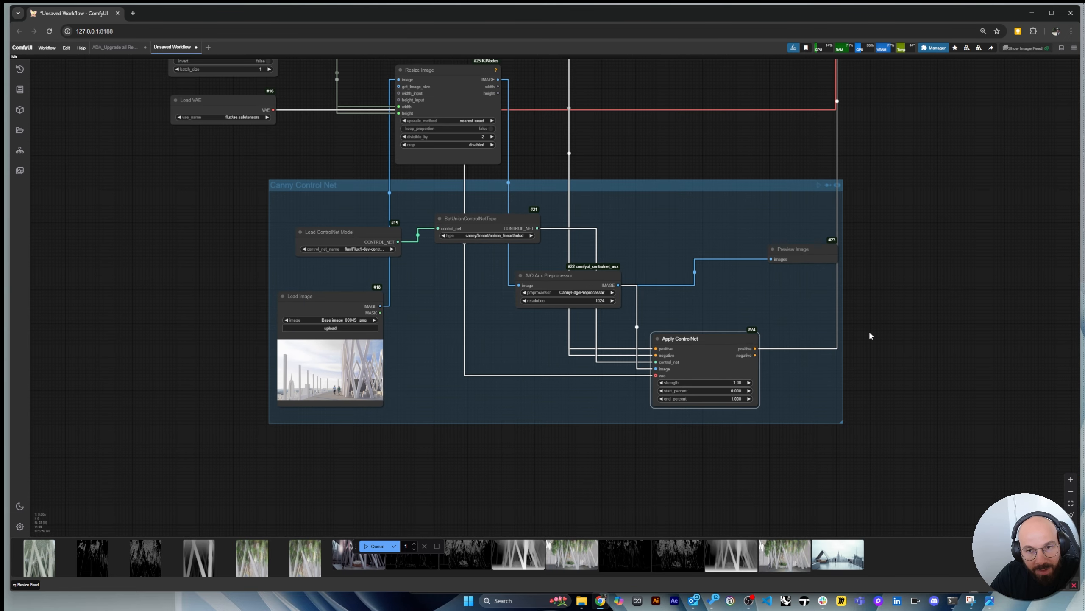
left_click(868, 330)
scroll(863, 325, "up", 3)
left_click_drag(802, 231, 725, 190)
scroll(775, 218, "down", 1)
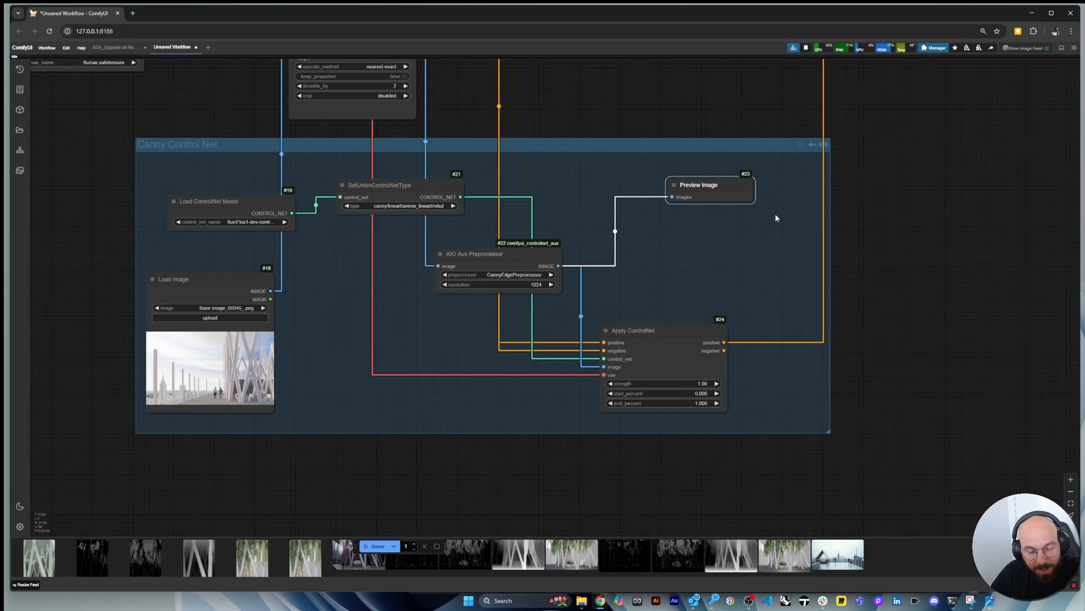
Set the Apply ControlNet node's strength to 0.6 and its end_percent to 0.4
scroll(744, 169, "up", 3)
scroll(648, 275, "down", 2)
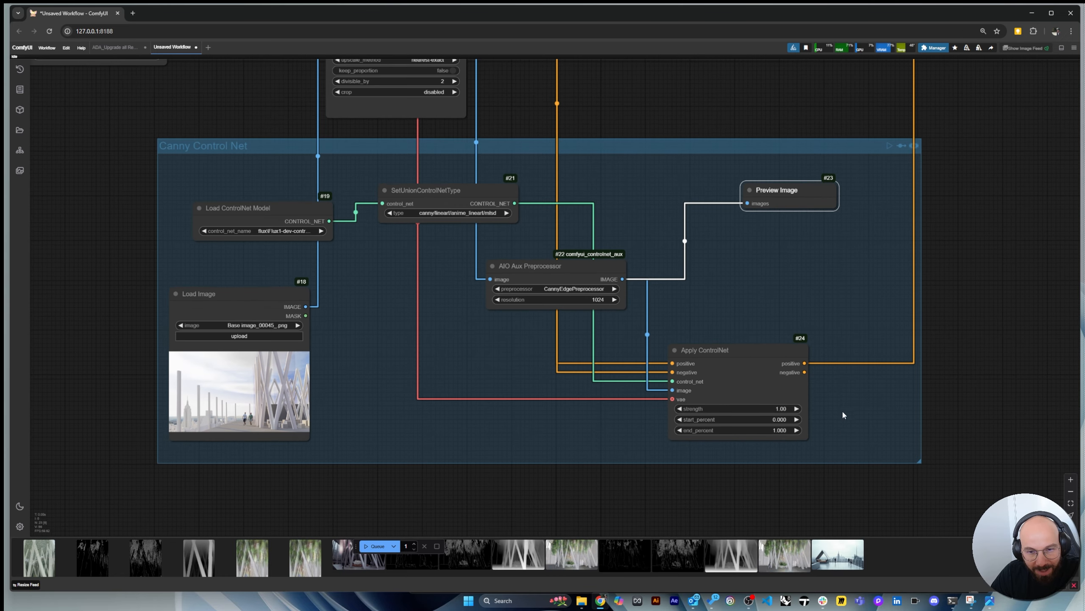
scroll(951, 410, "up", 4)
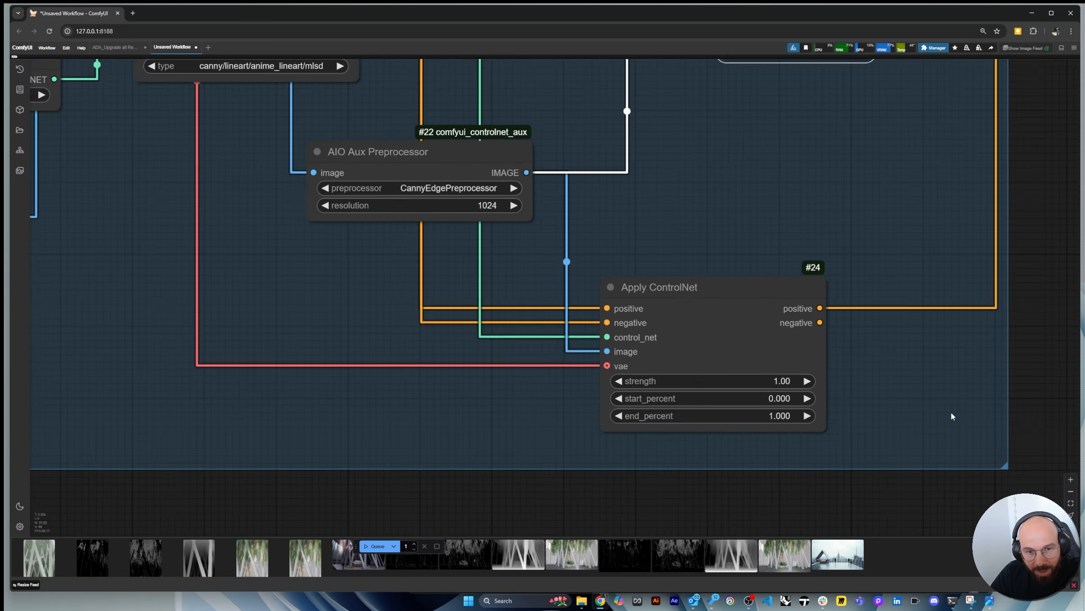
scroll(951, 411, "down", 6)
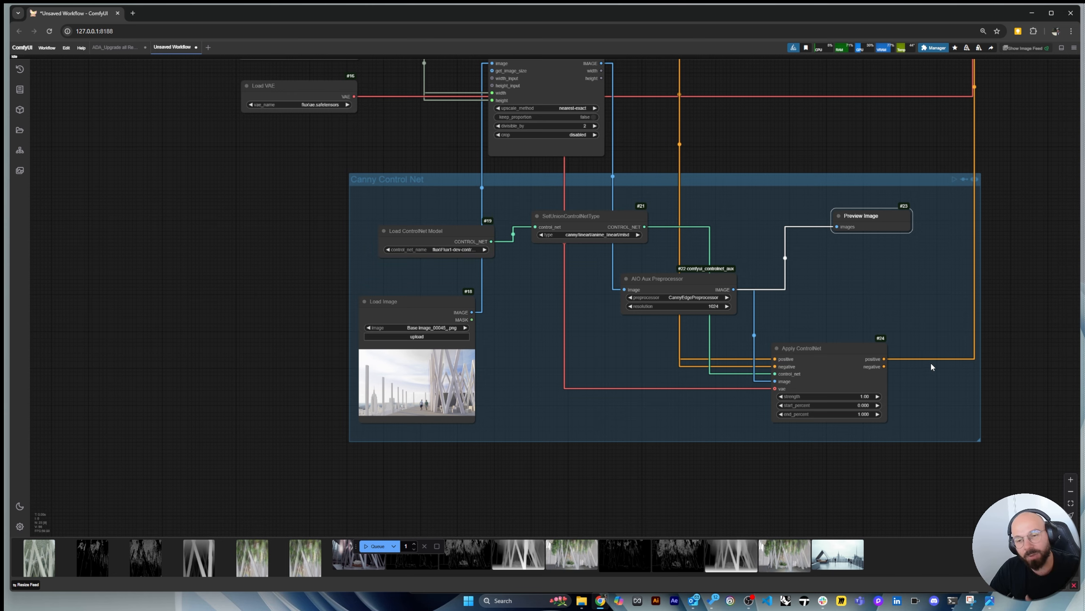
scroll(916, 423, "up", 3)
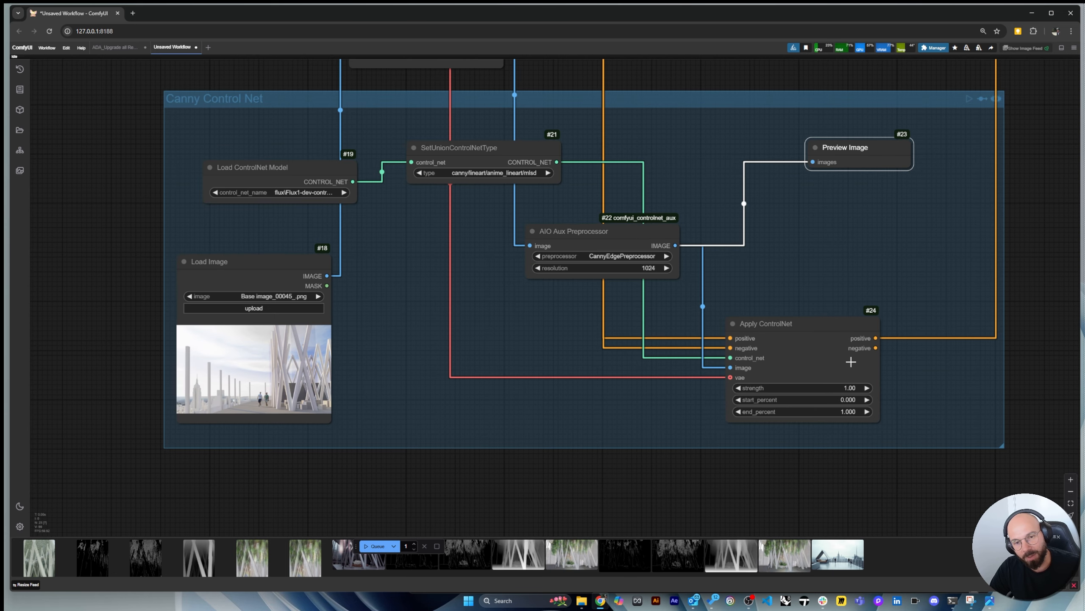
scroll(851, 361, "down", 2)
scroll(851, 362, "up", 3)
left_click(832, 376)
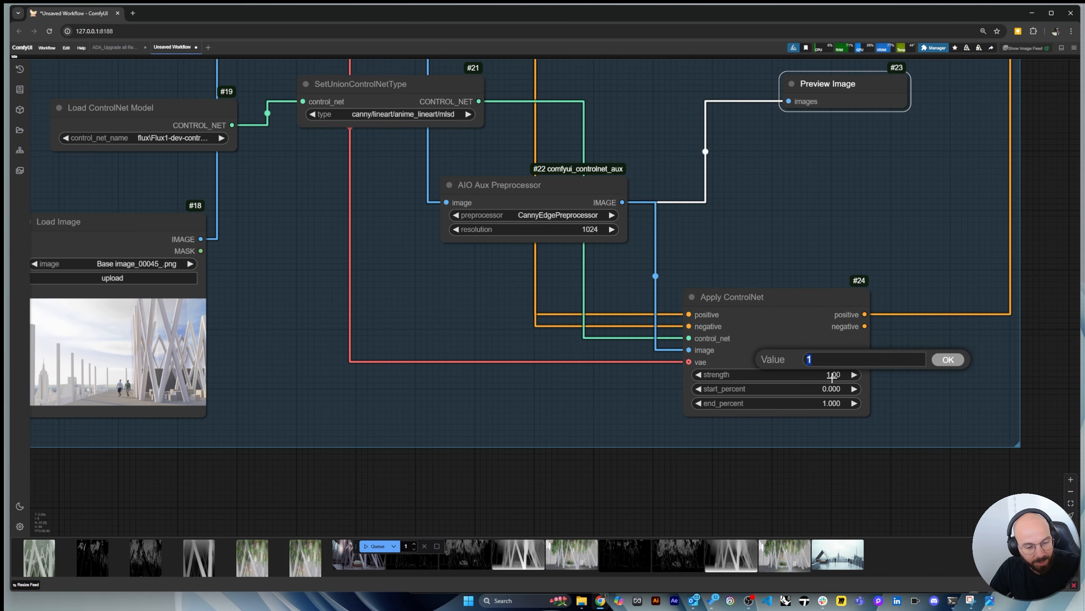
type("0.6")
key("Return")
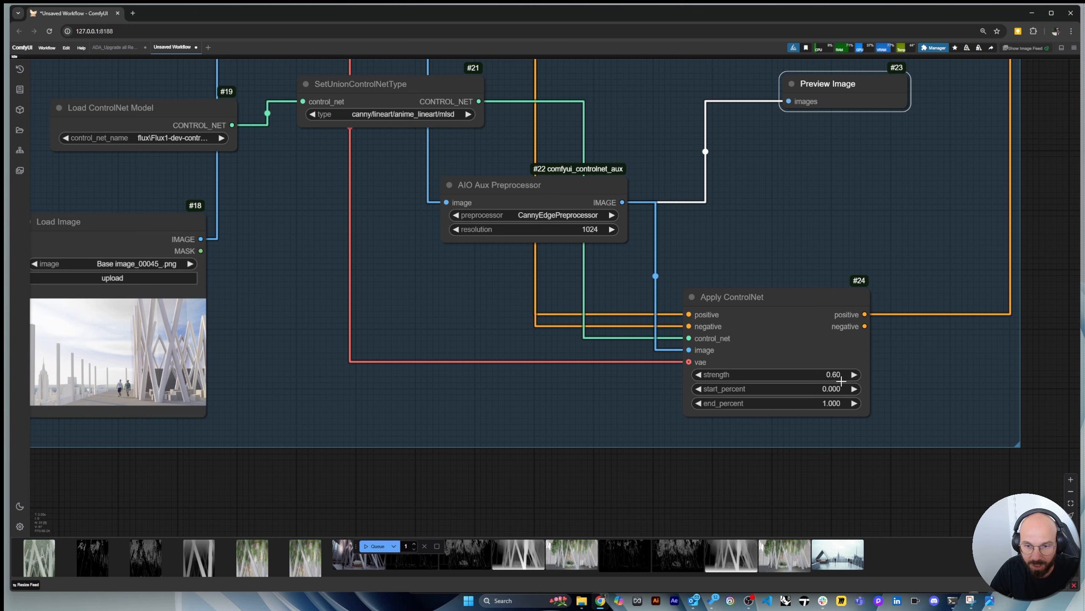
left_click(831, 390)
left_click(833, 404)
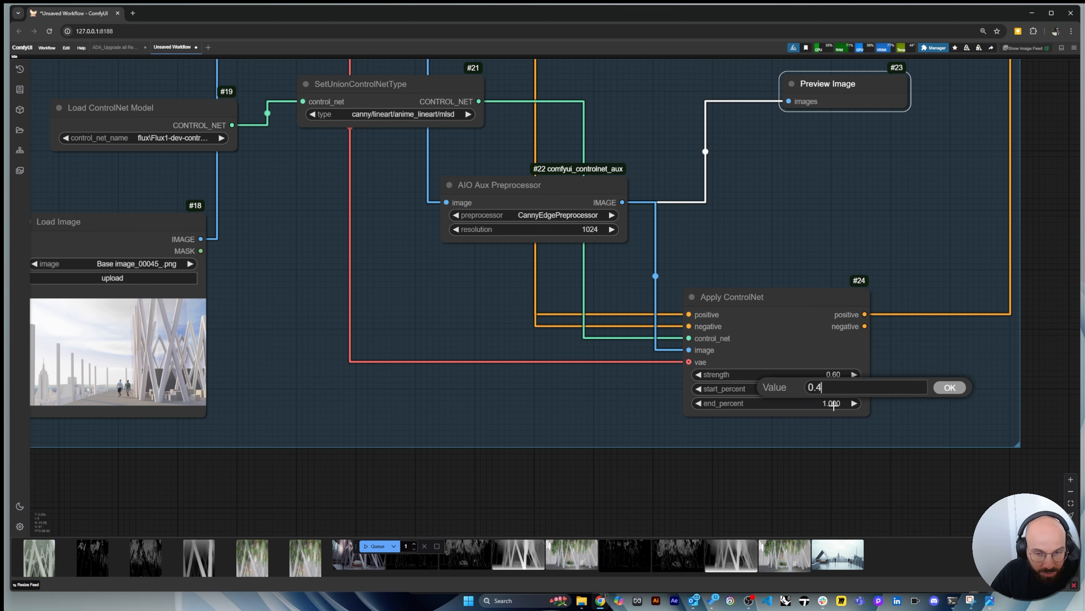
key("Return")
scroll(828, 457, "down", 3)
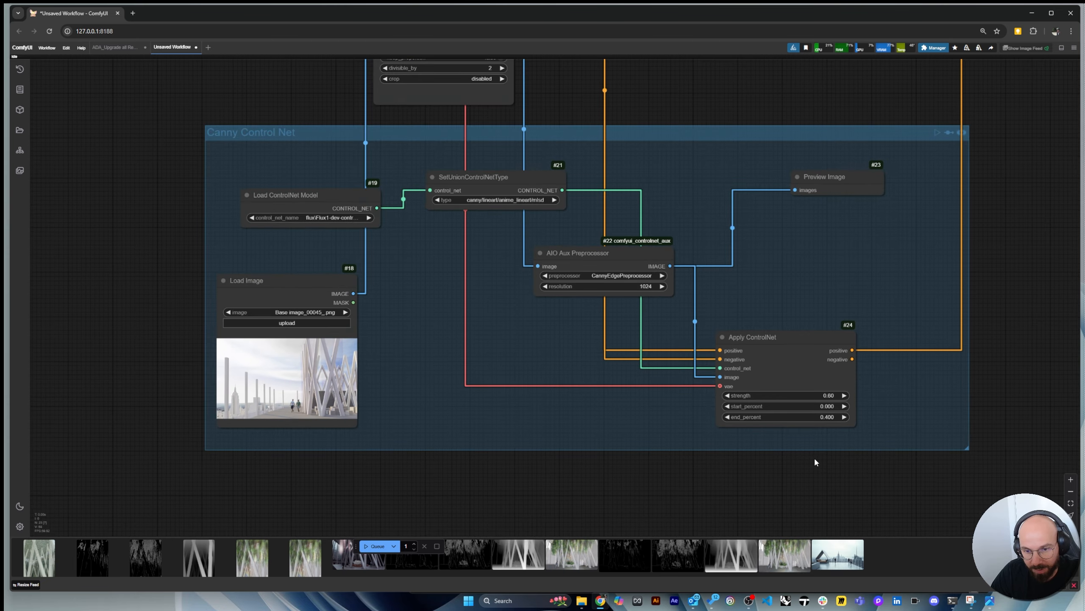
Review the strength, start_percent and end_percent settings of Apply ControlNet alongside the other nodes of the Canny group
scroll(815, 452, "up", 5)
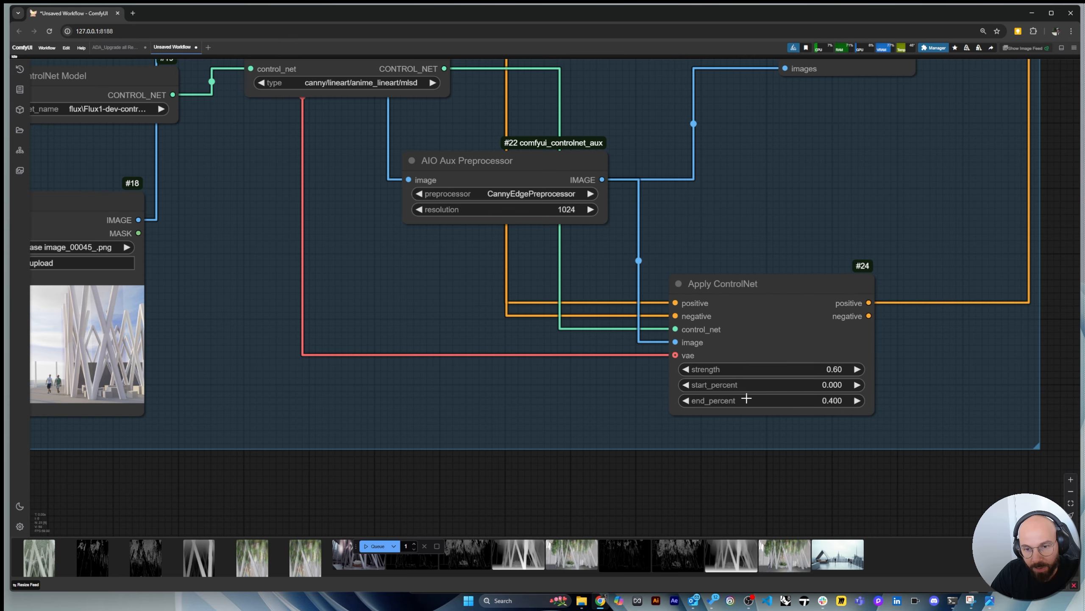
scroll(840, 386, "down", 5)
scroll(850, 376, "down", 1)
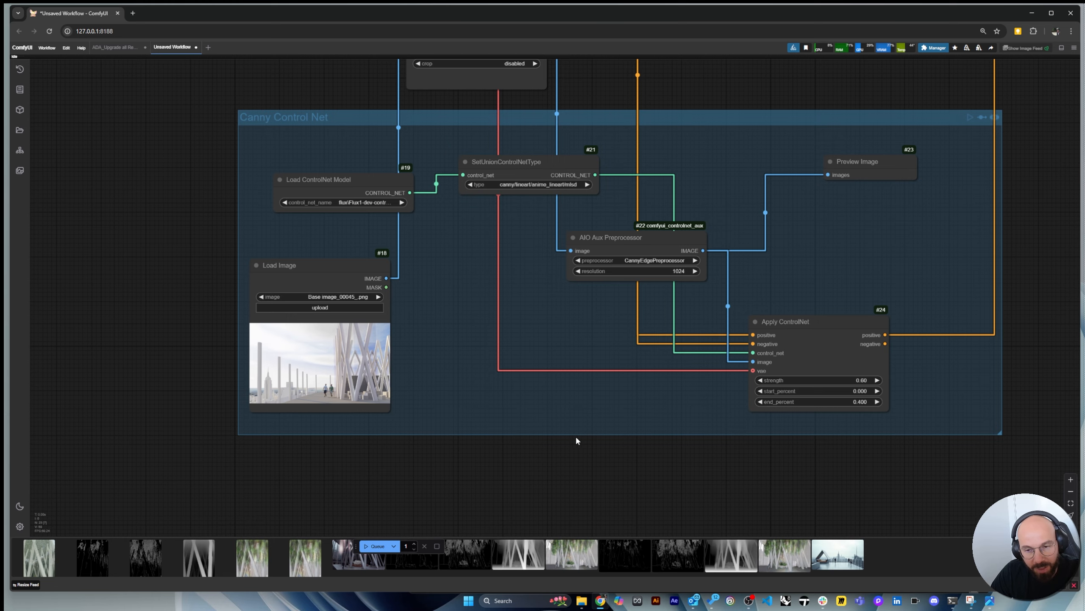
scroll(577, 439, "down", 2)
scroll(692, 372, "up", 3)
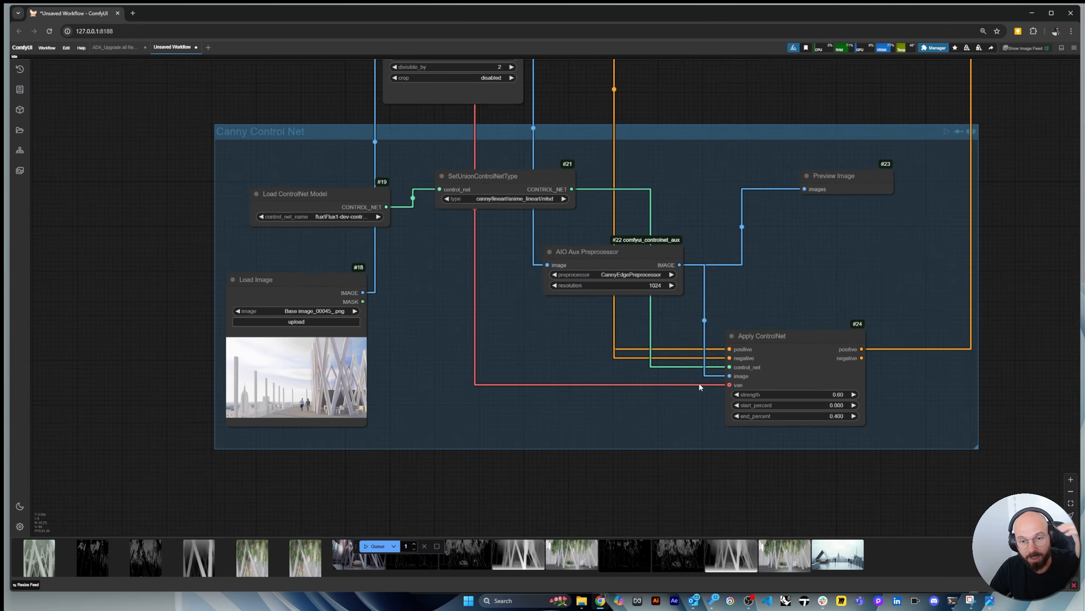
scroll(833, 464, "down", 6)
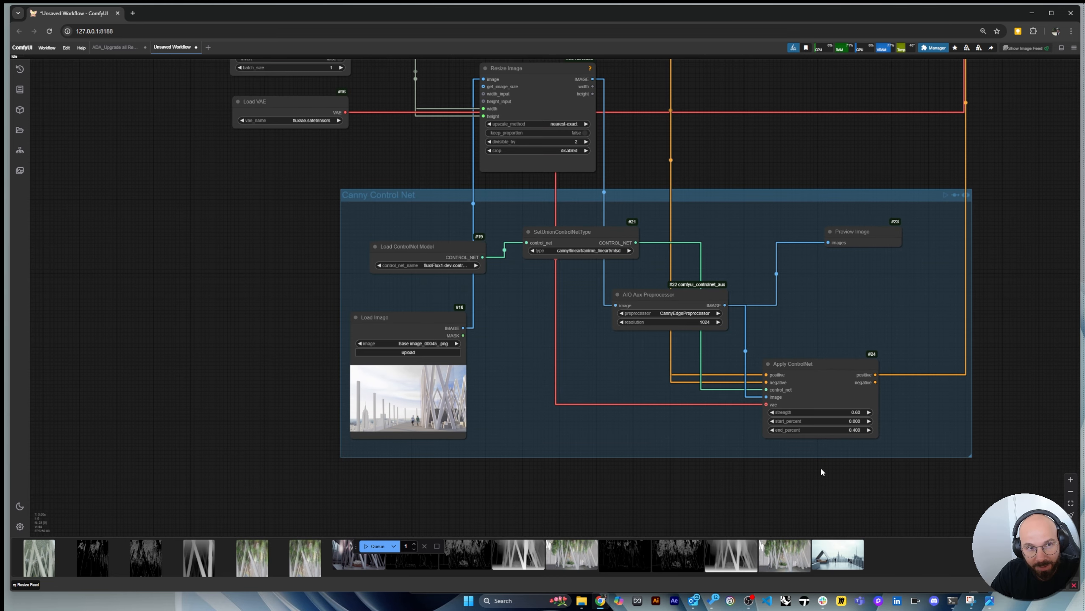
scroll(734, 449, "up", 2)
scroll(734, 450, "up", 3)
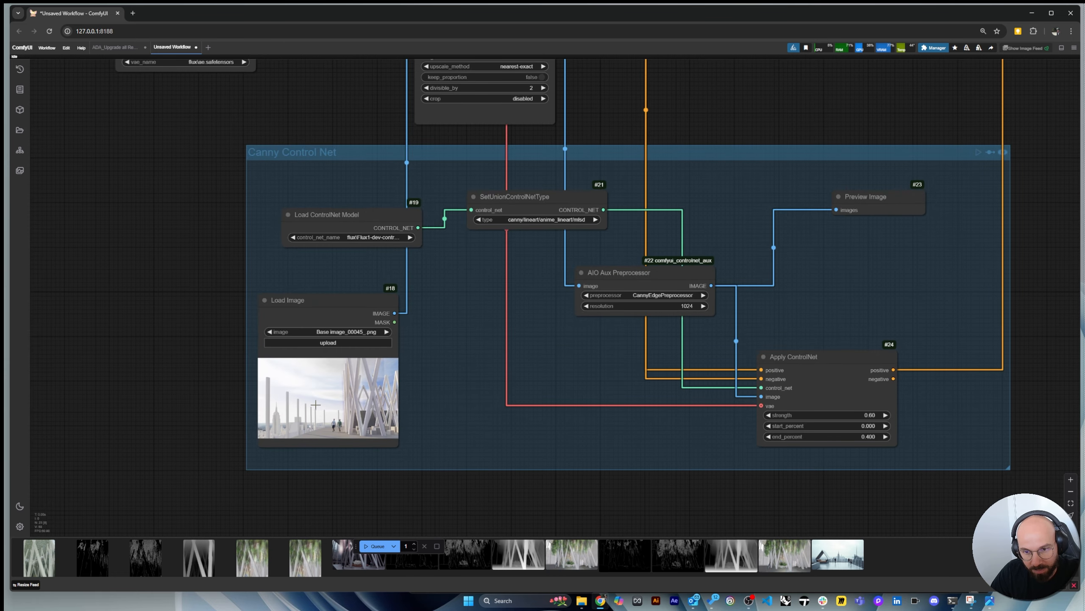
scroll(891, 471, "up", 3)
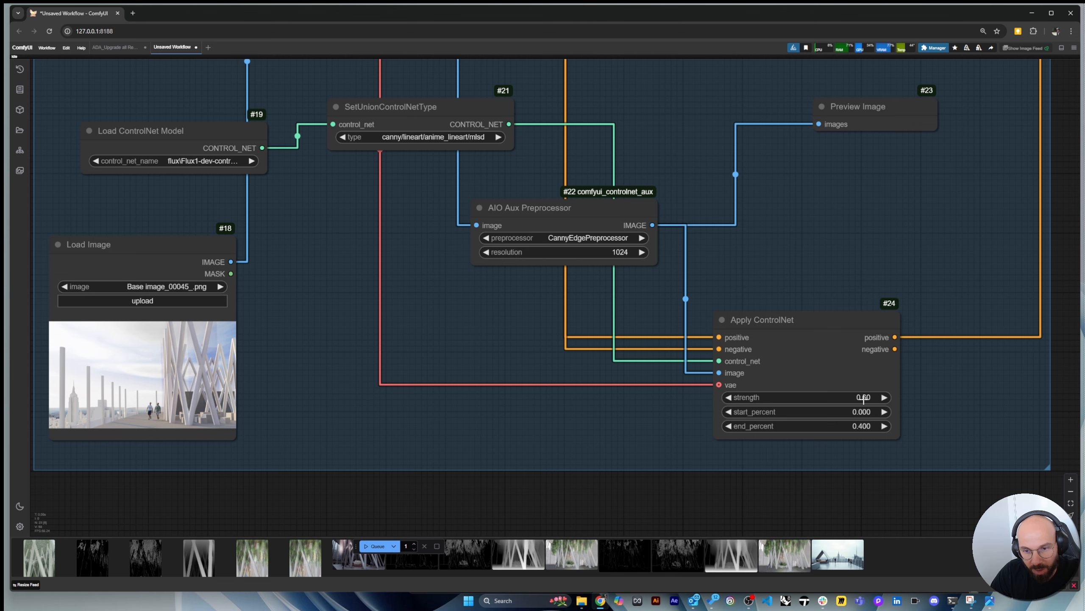
scroll(785, 472, "down", 3)
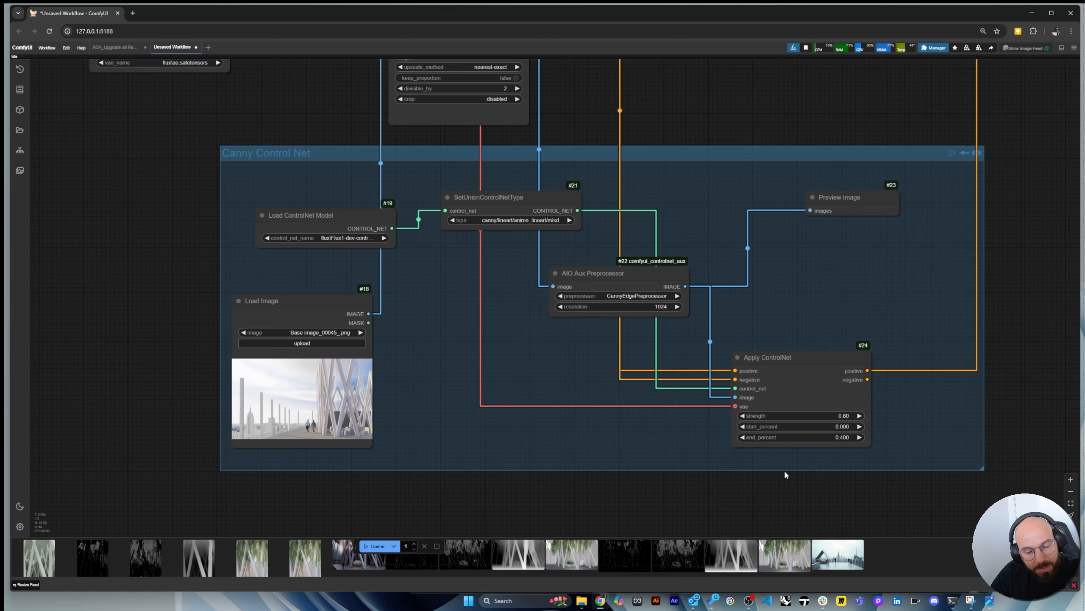
scroll(819, 410, "up", 3)
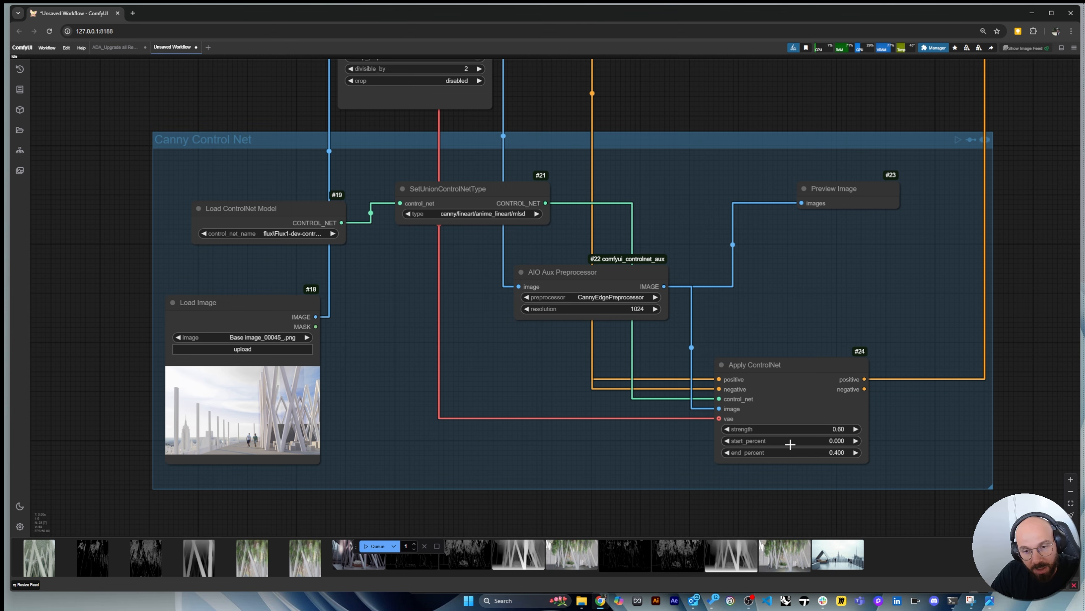
scroll(906, 445, "up", 1)
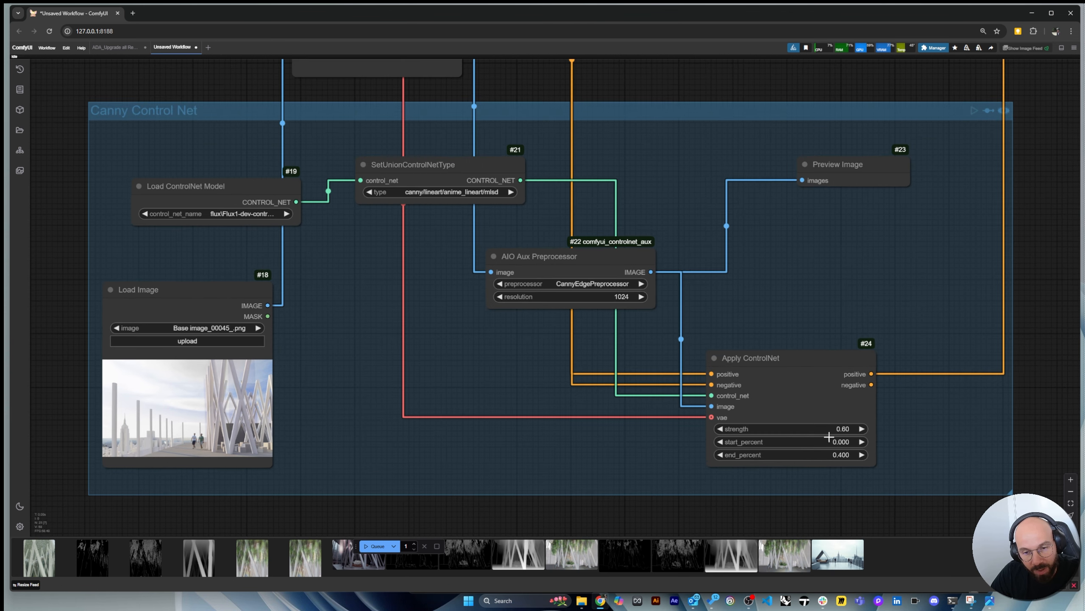
scroll(915, 426, "down", 3)
scroll(915, 426, "up", 1)
scroll(757, 431, "down", 3)
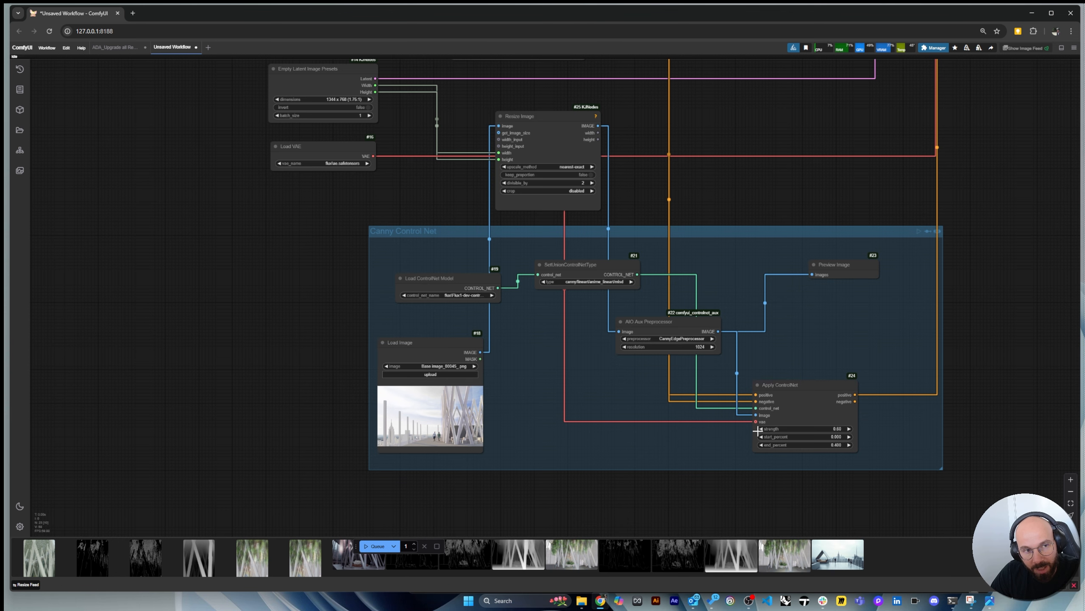
scroll(794, 441, "up", 3)
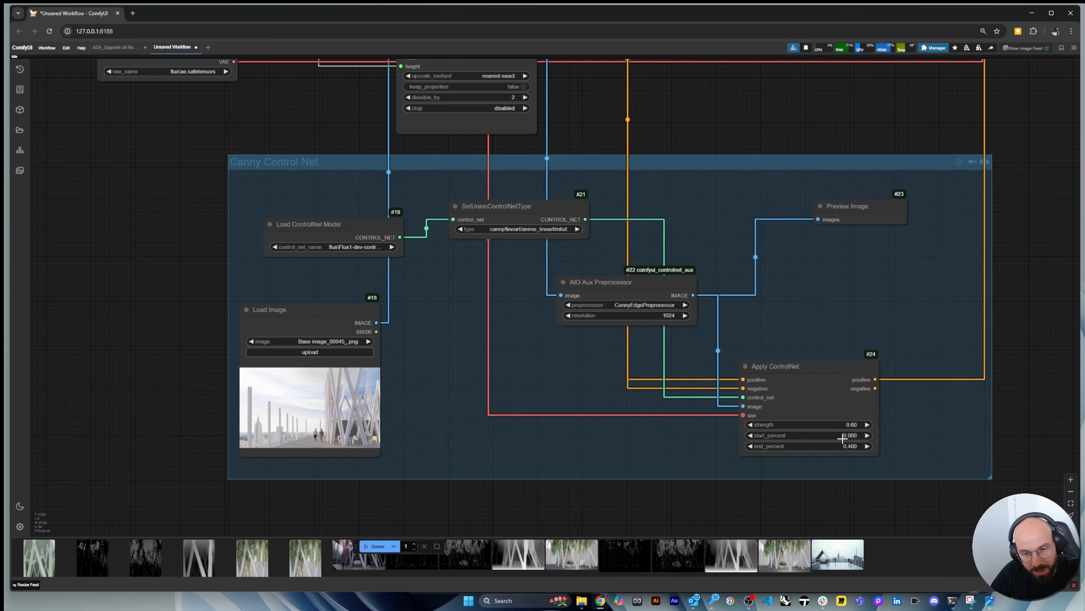
scroll(836, 431, "up", 3)
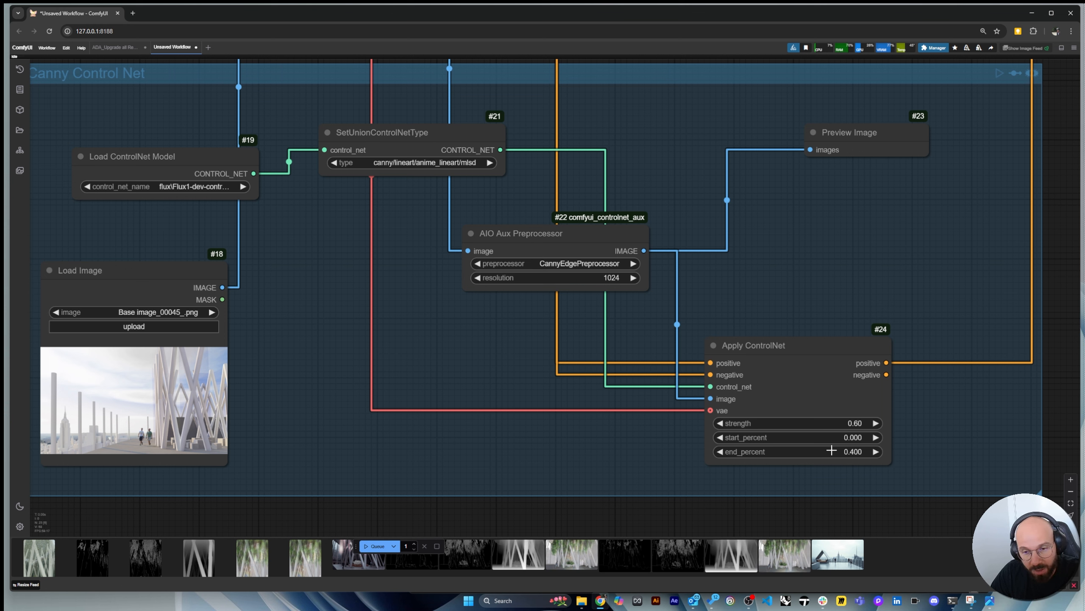
scroll(836, 410, "down", 2)
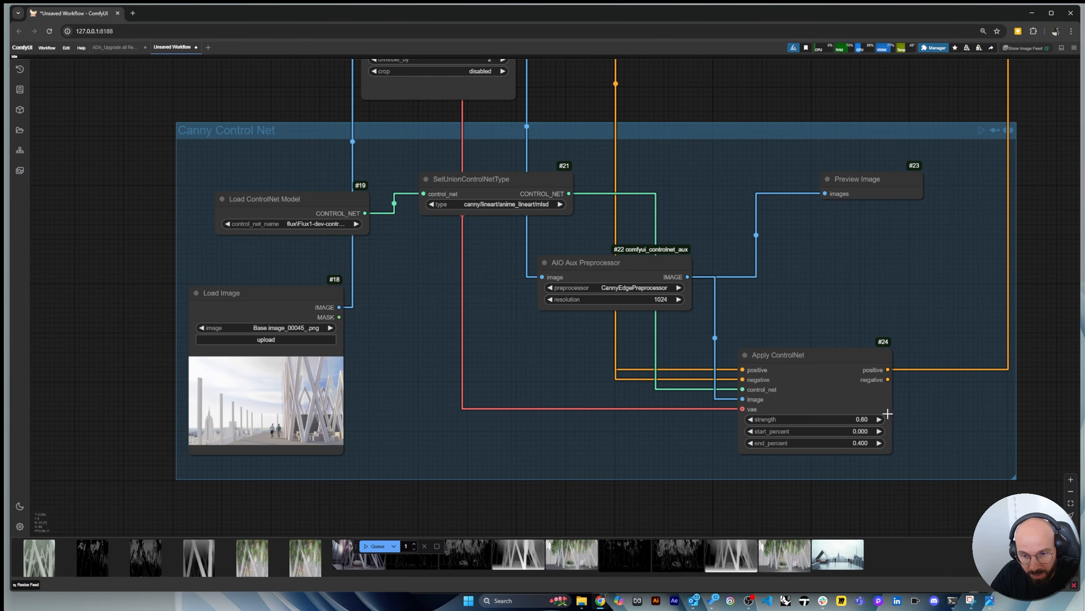
scroll(835, 440, "up", 4)
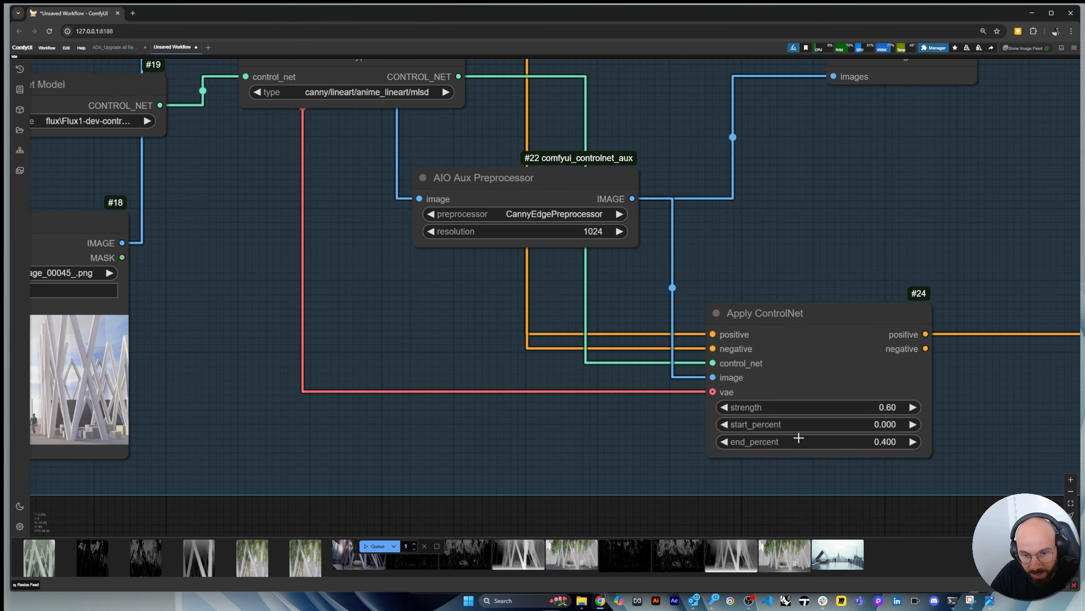
scroll(897, 444, "down", 3)
scroll(854, 441, "up", 2)
scroll(854, 428, "up", 1)
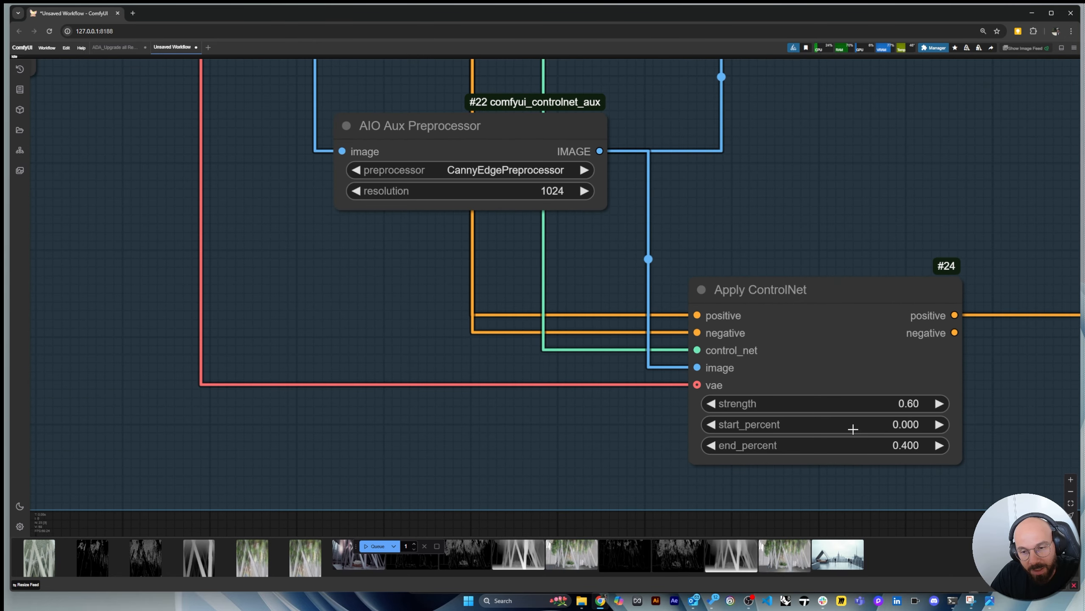
scroll(859, 436, "down", 2)
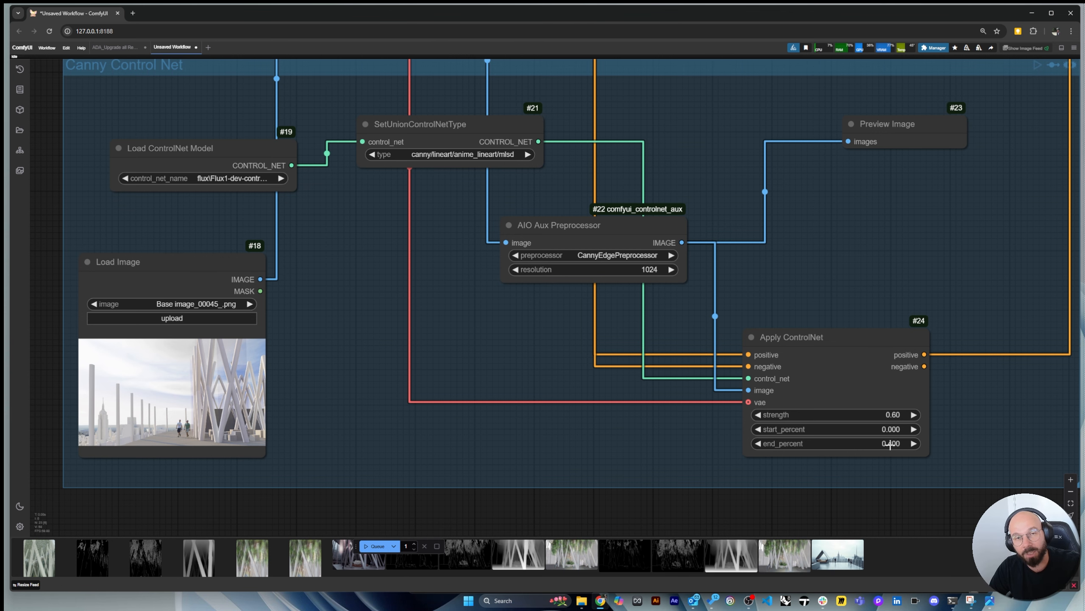
scroll(738, 440, "down", 5)
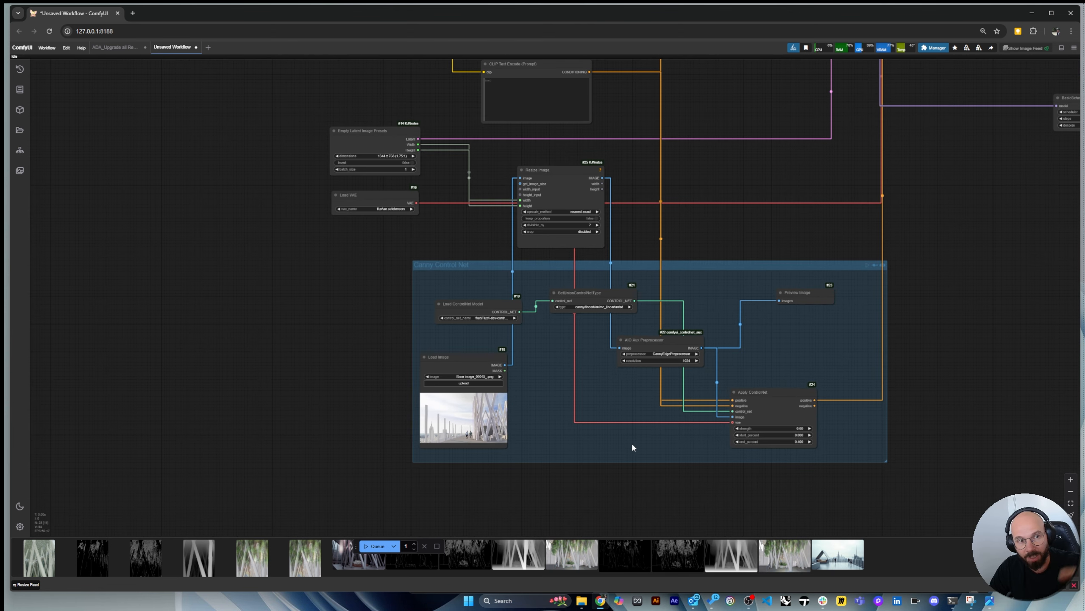
scroll(782, 431, "up", 5)
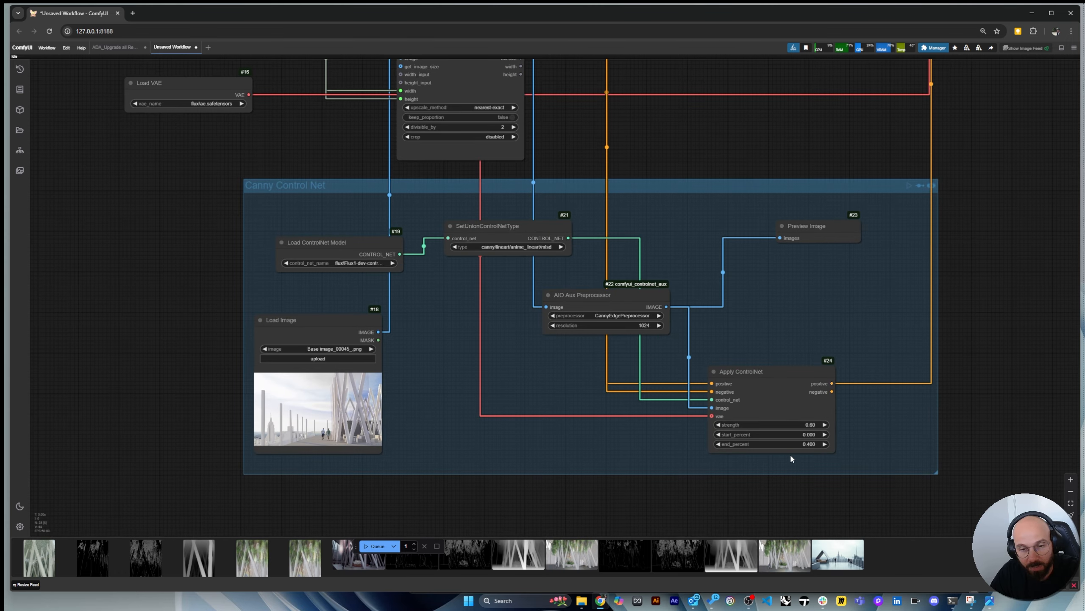
scroll(838, 439, "up", 3)
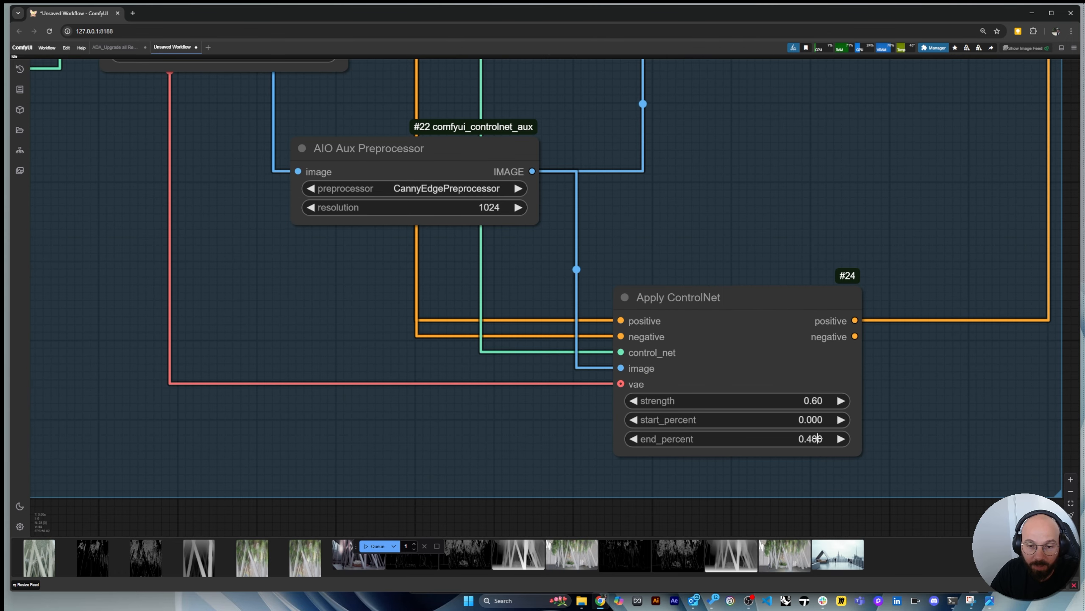
left_click(825, 437)
scroll(877, 441, "down", 5)
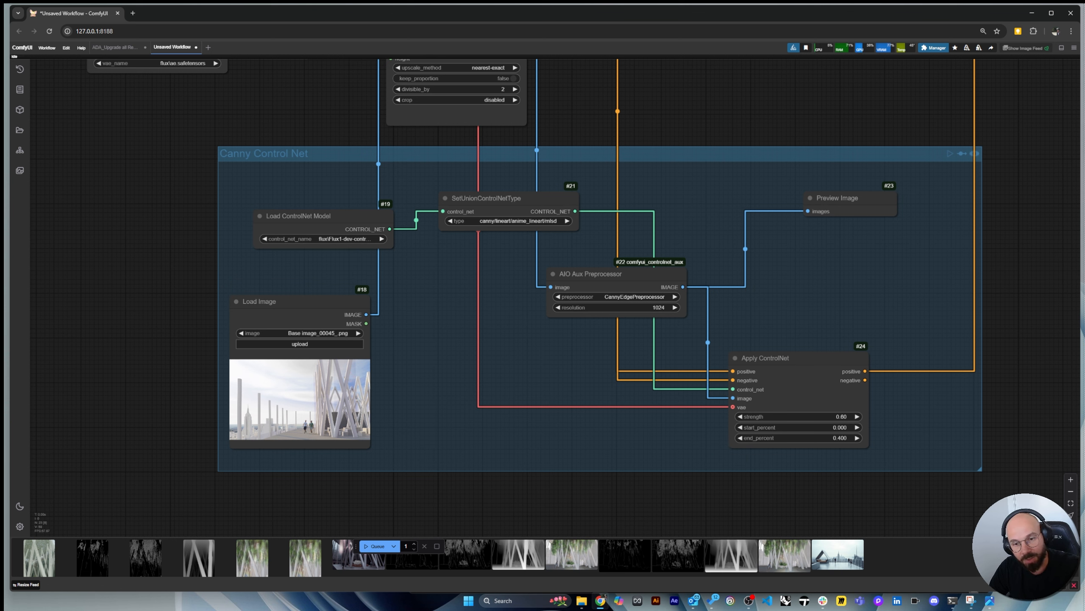
scroll(840, 456, "up", 6)
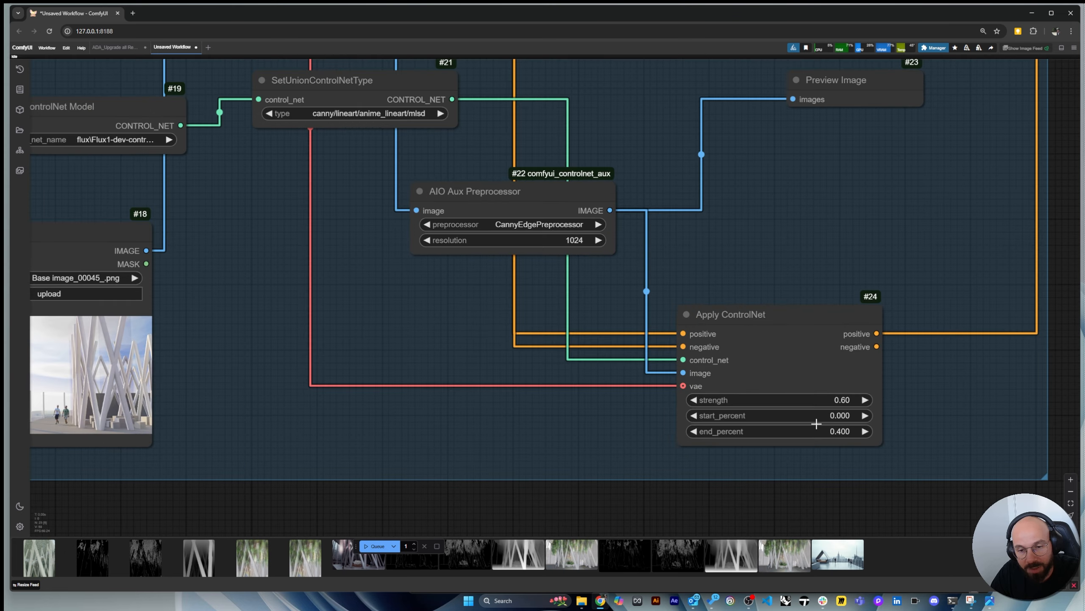
scroll(886, 435, "down", 6)
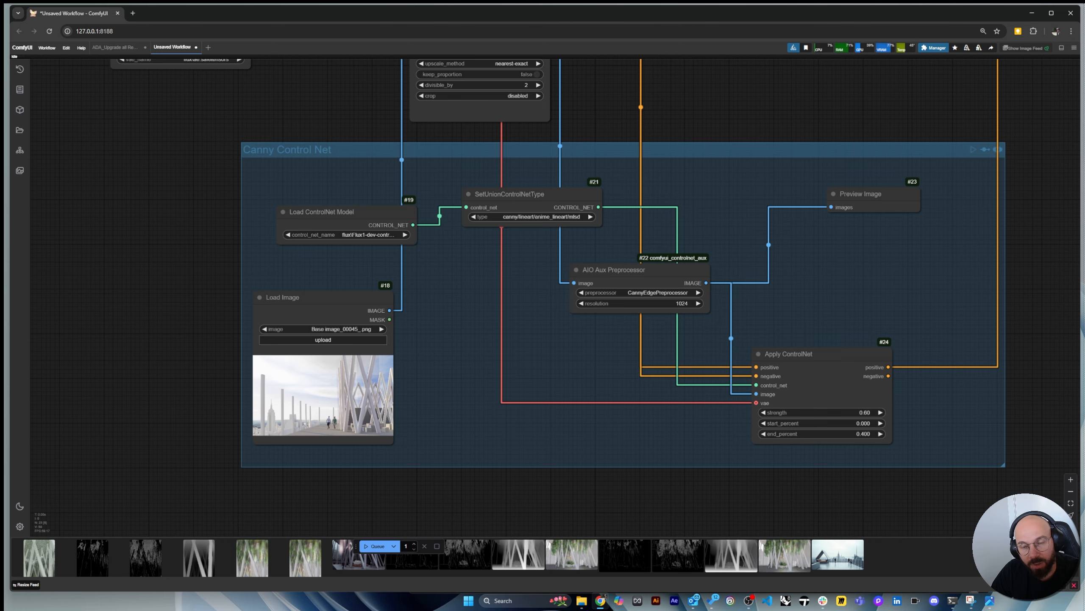
scroll(902, 427, "up", 4)
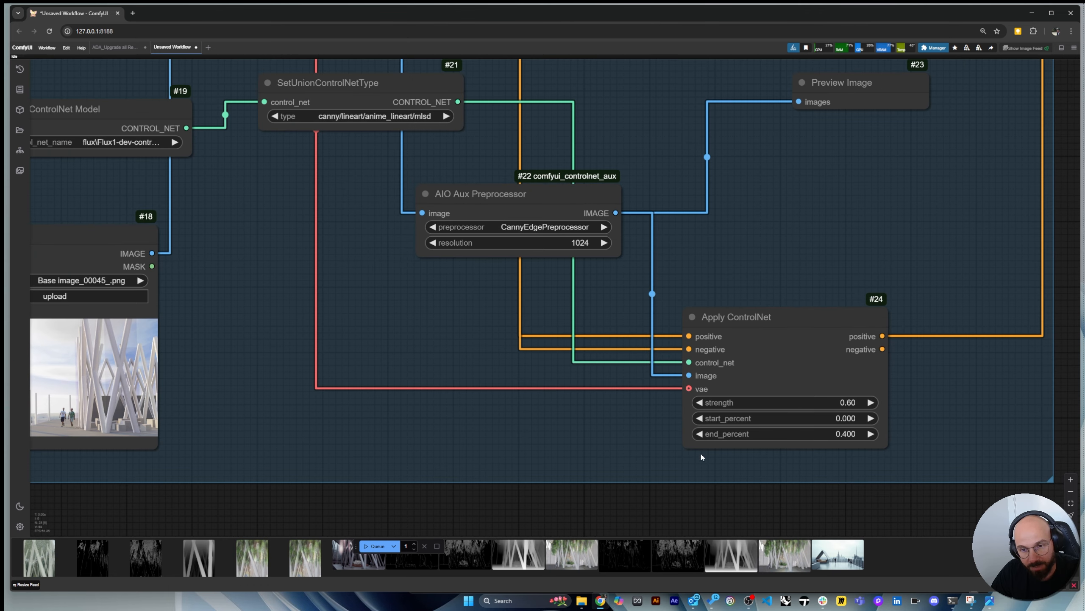
scroll(688, 456, "down", 4)
scroll(673, 460, "down", 2)
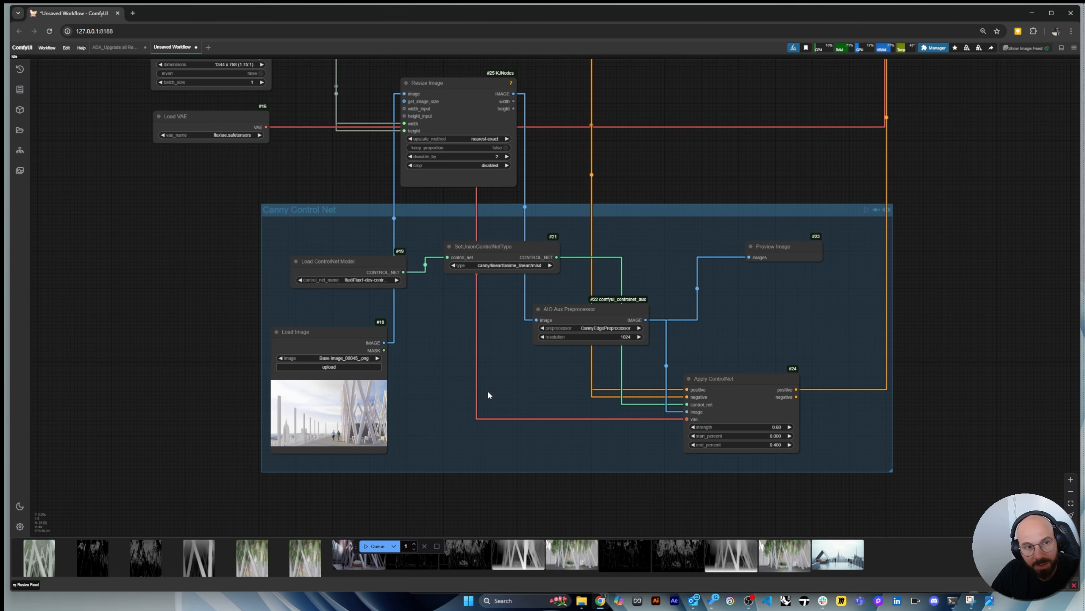
scroll(495, 423, "down", 4)
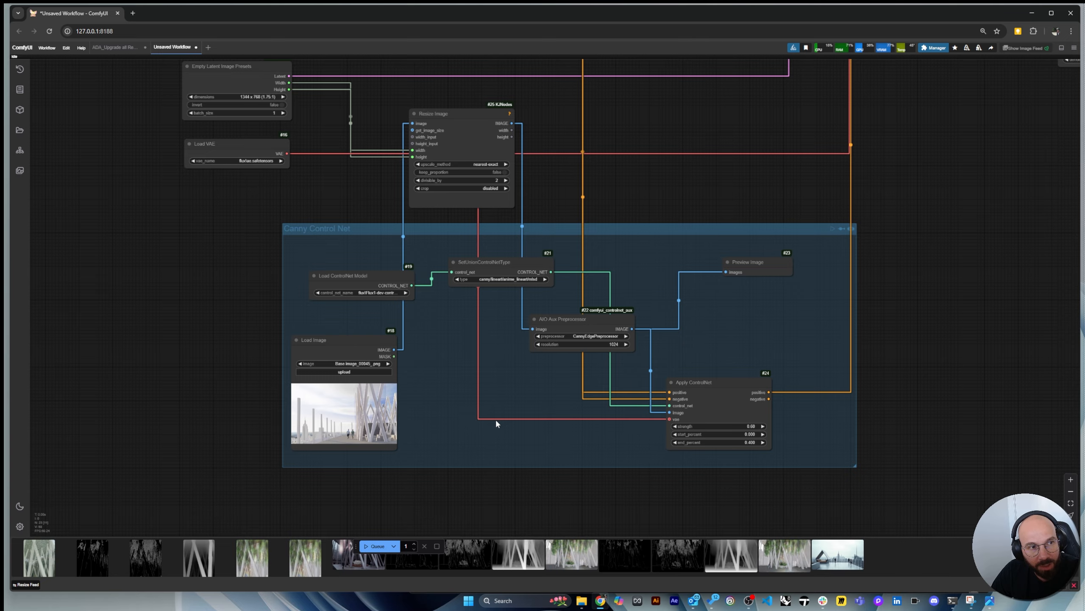
Move the Empty Latent Image Presets node slightly up and to the left
scroll(274, 175, "up", 12)
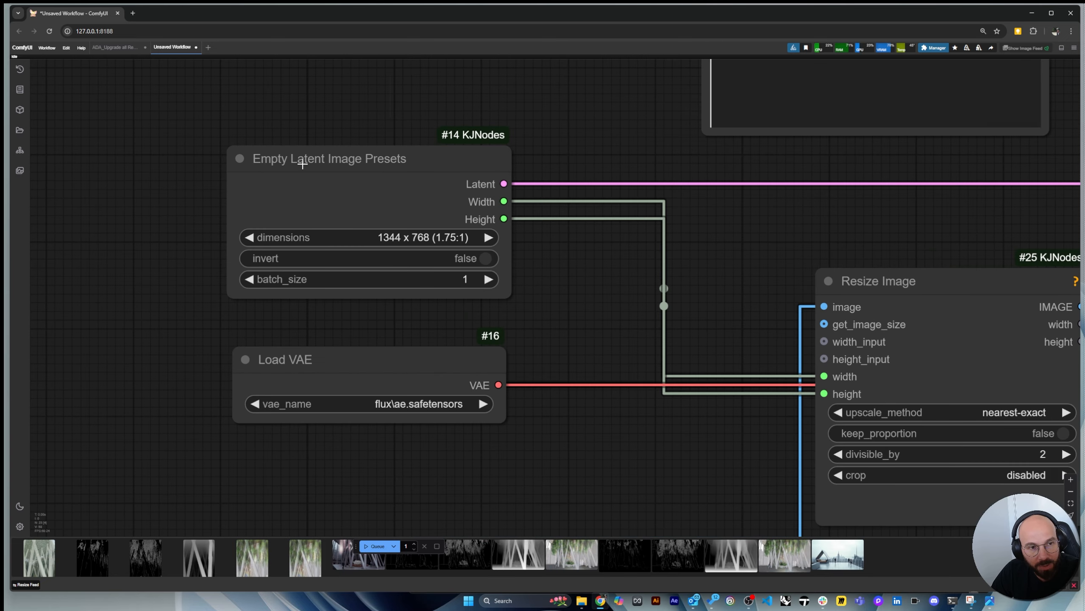
left_click(307, 153)
left_click_drag(306, 153, 300, 154)
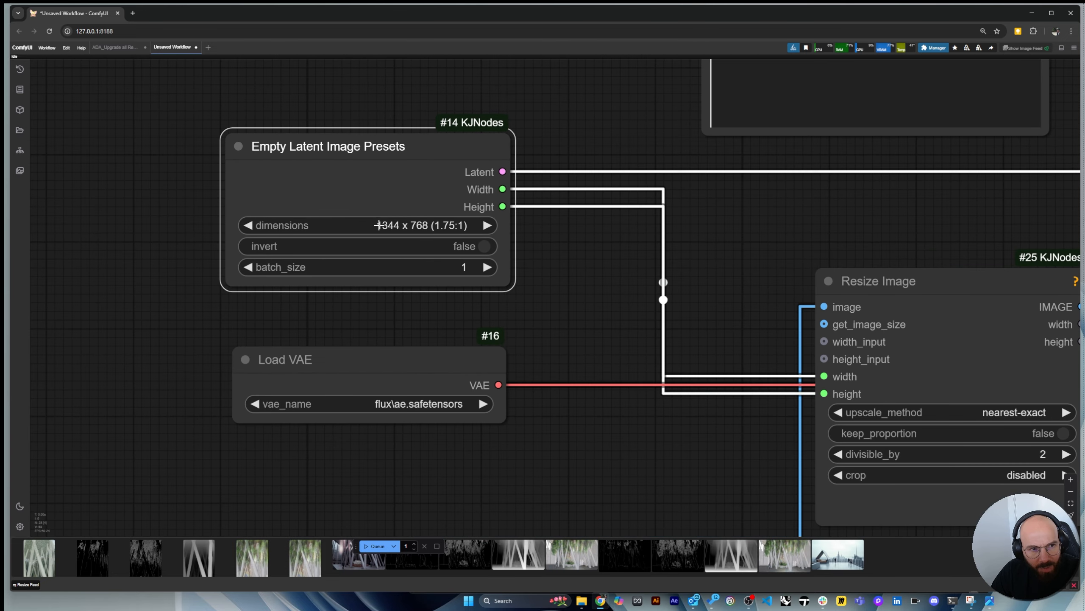
Switch the invert option of Empty Latent Image Presets to true and back to false
scroll(384, 204, "down", 10)
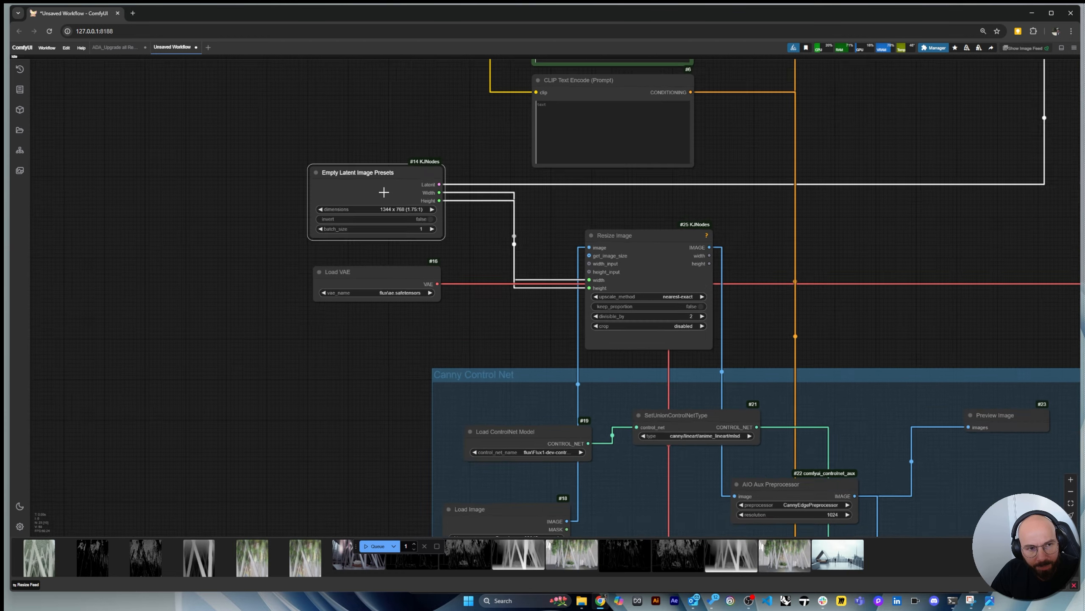
scroll(387, 195, "up", 1)
scroll(380, 205, "up", 2)
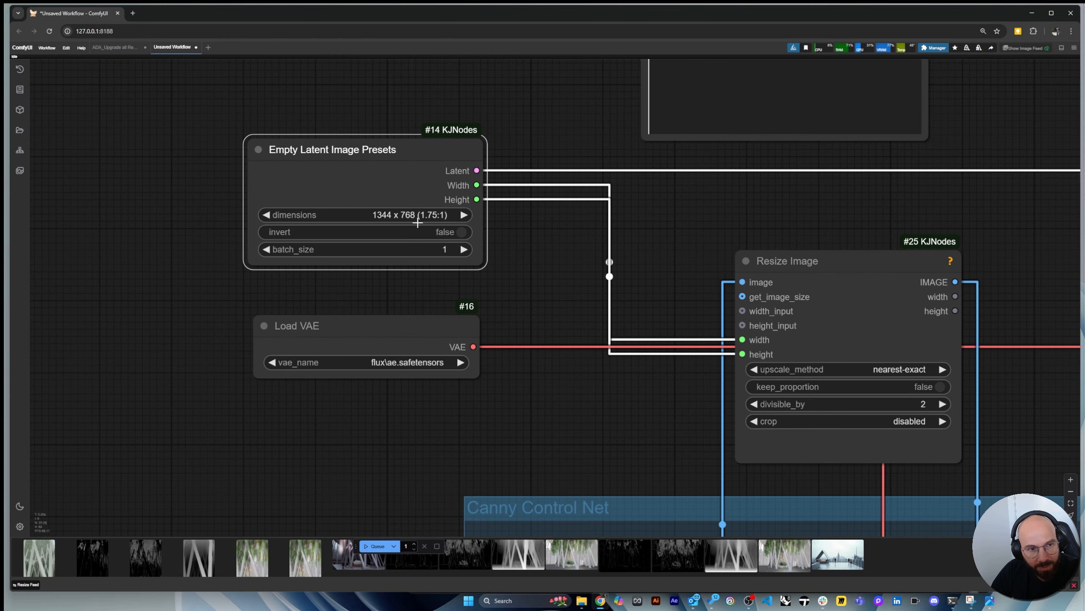
left_click(460, 232)
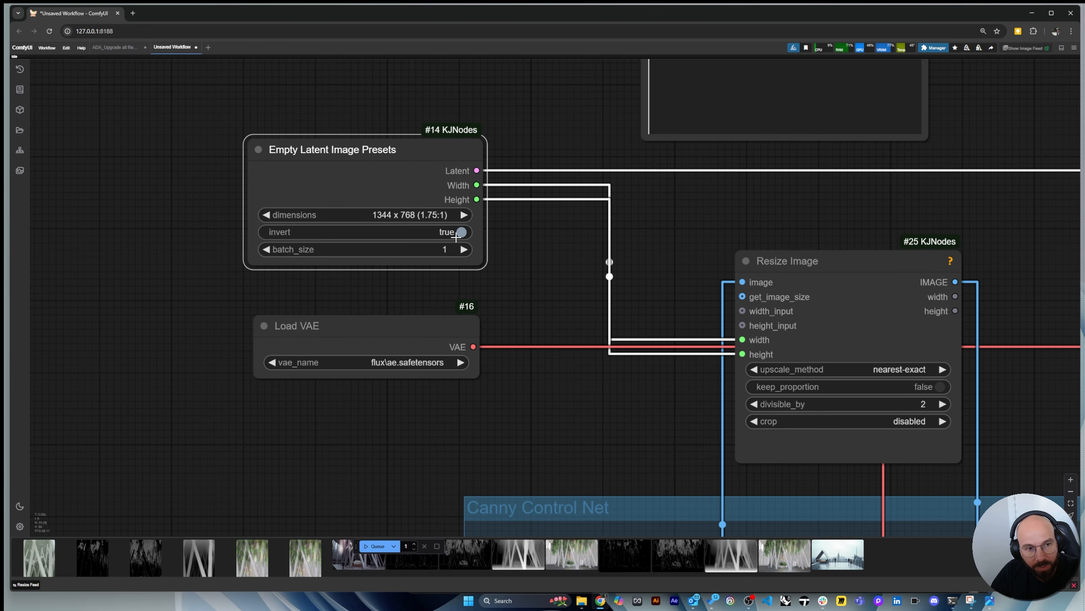
scroll(355, 214, "down", 3)
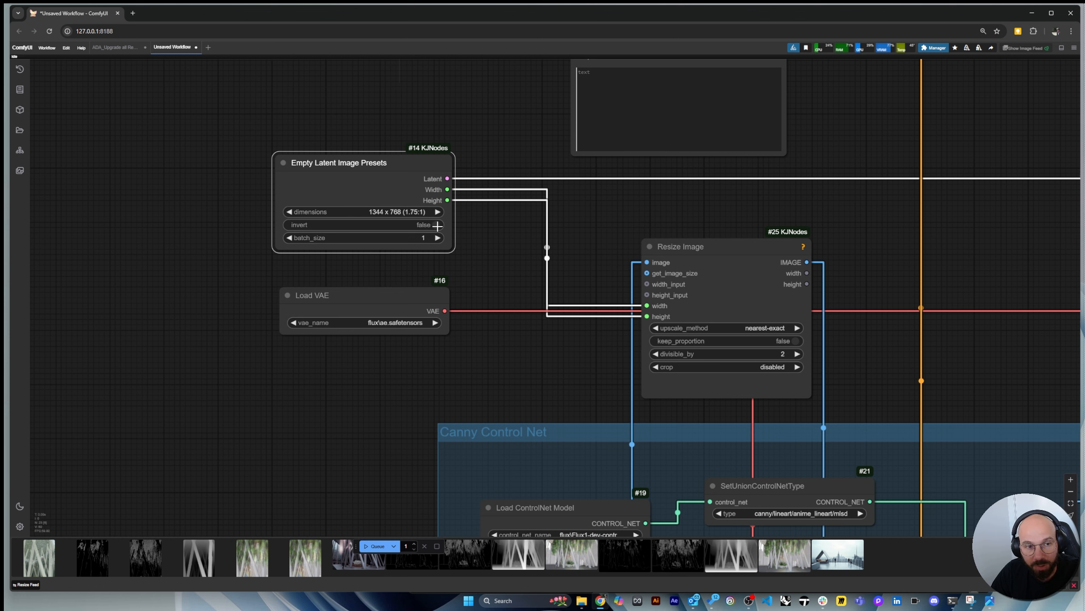
Queue the workflow to generate an image with the Canny ControlNet applied
scroll(324, 258, "down", 8)
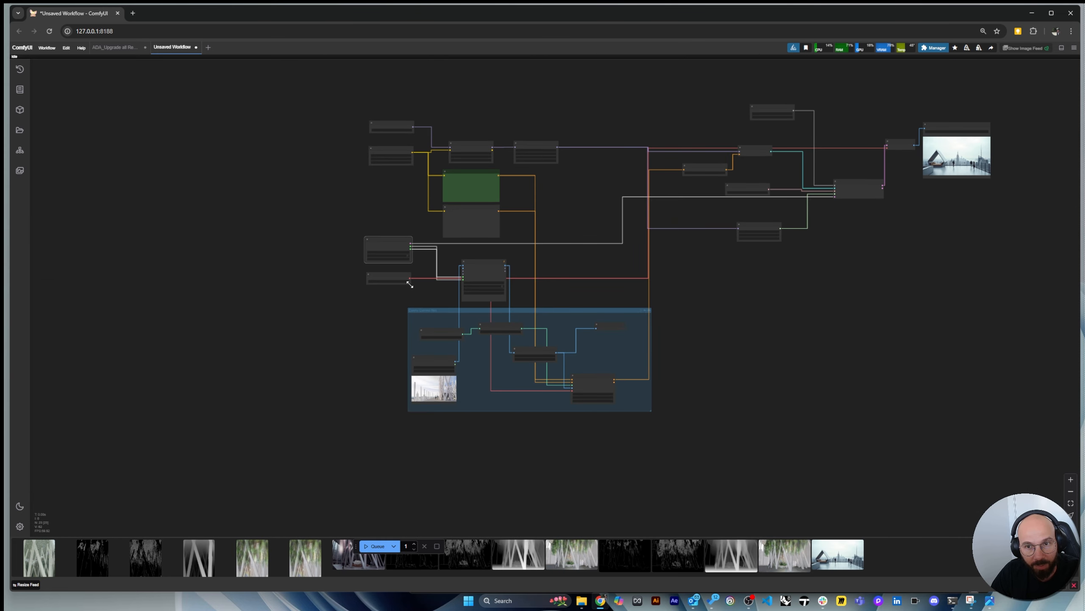
scroll(1009, 131, "up", 6)
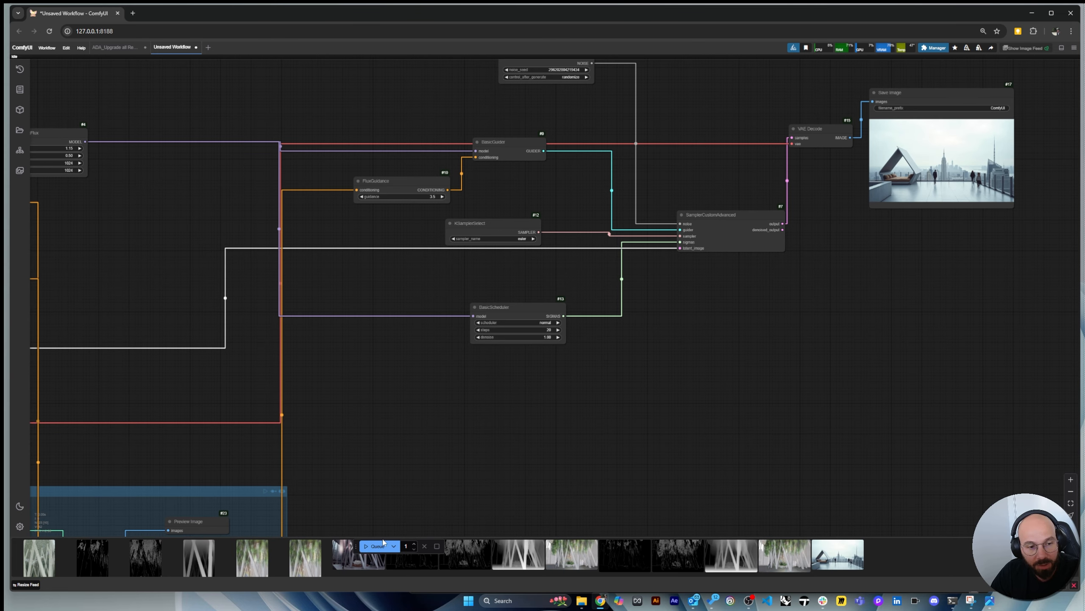
left_click(378, 546)
scroll(807, 351, "down", 5)
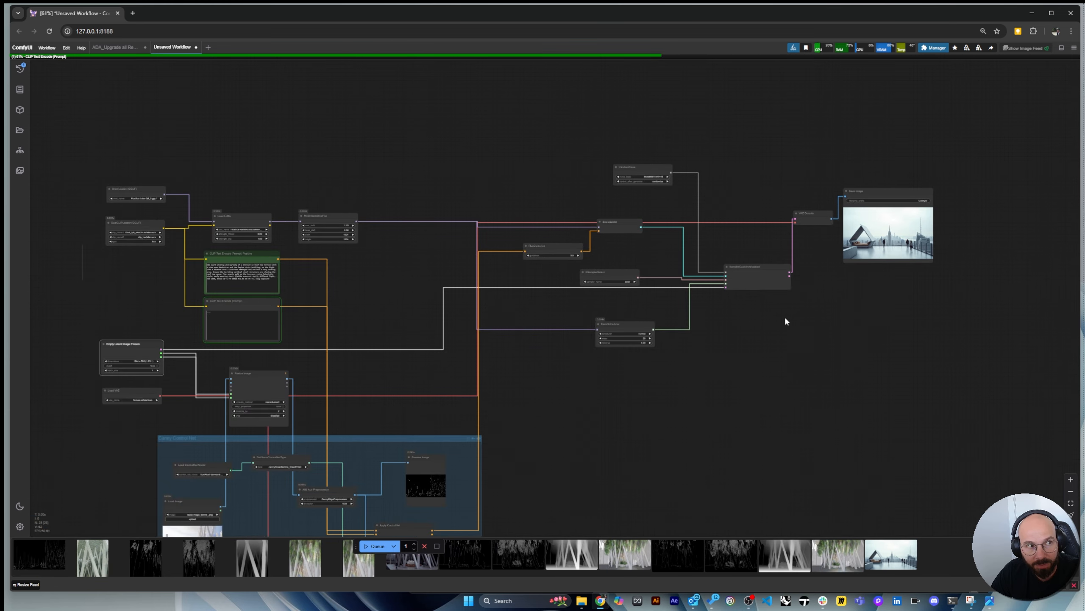
Examine the generated image in the Save Image node, checking the glass fence, skyline, people and diagonal steel structure
scroll(788, 312, "up", 4)
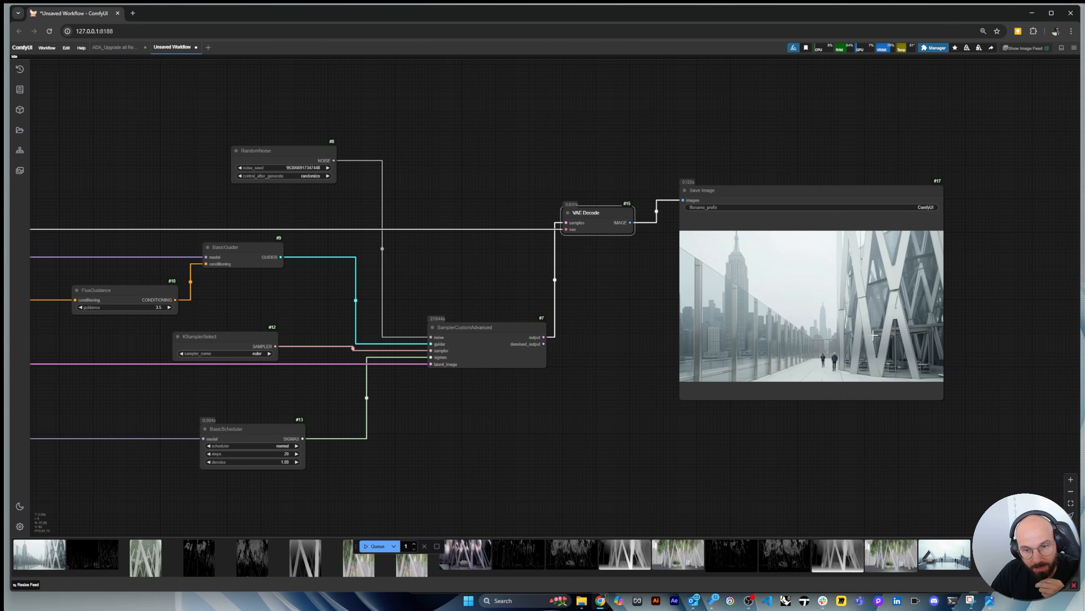
scroll(946, 372, "down", 5)
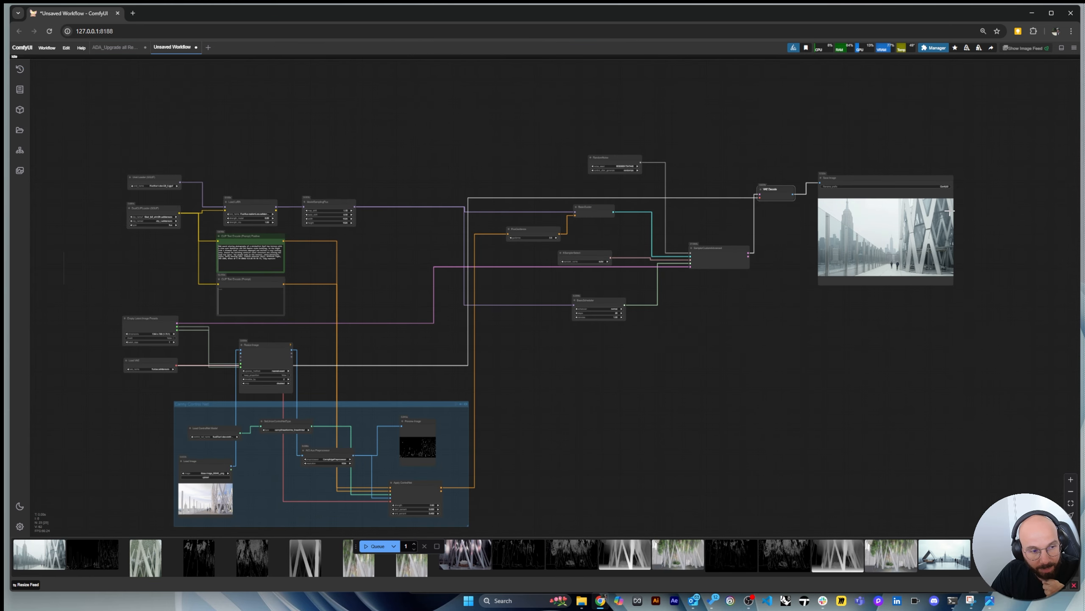
scroll(949, 216, "up", 12)
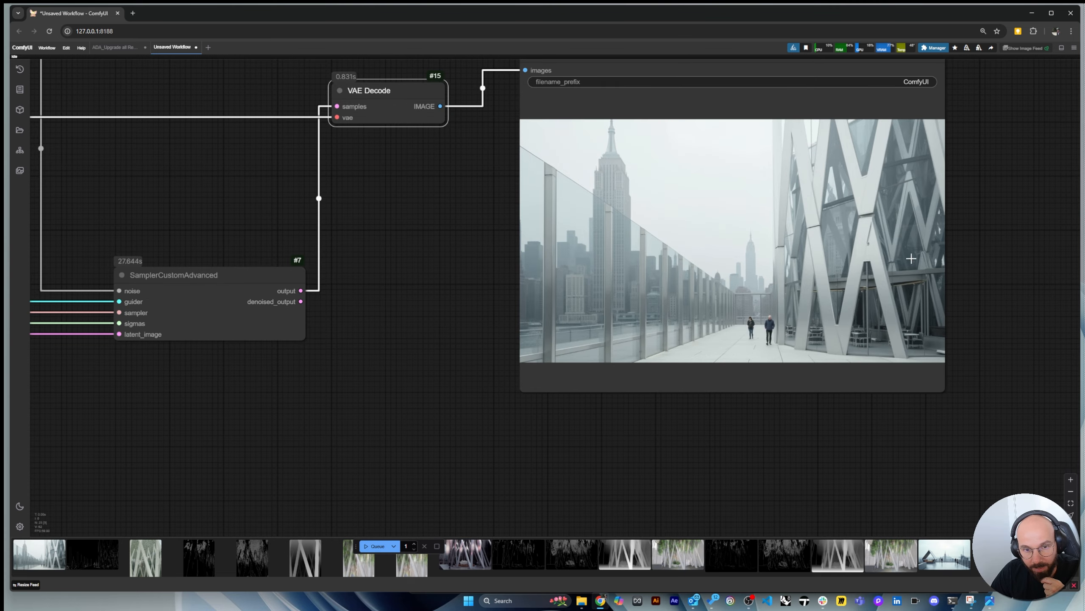
scroll(619, 309, "up", 1)
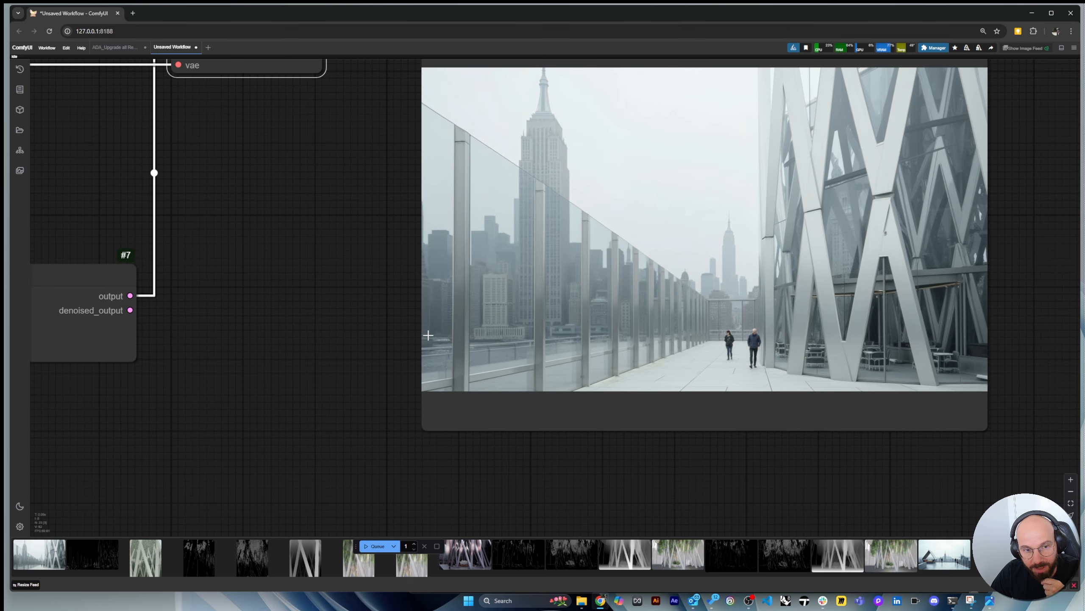
scroll(663, 365, "down", 3)
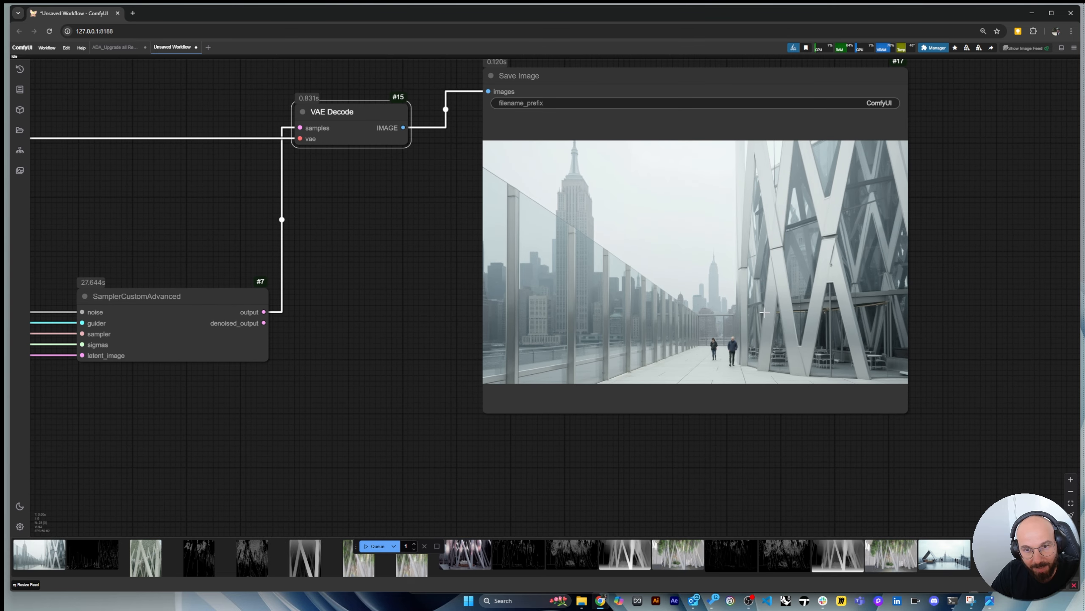
scroll(764, 312, "up", 2)
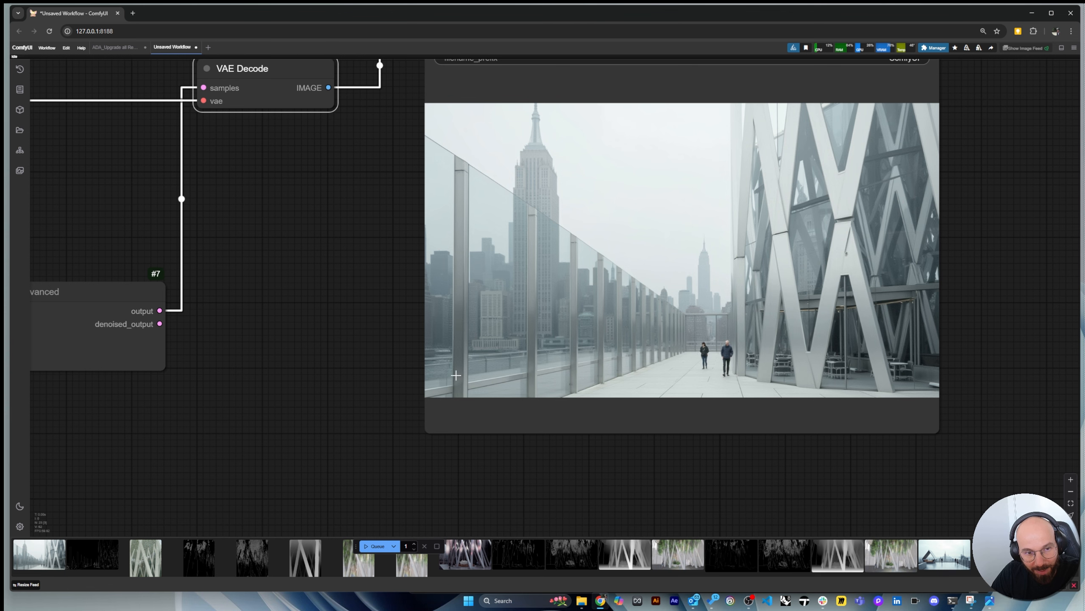
scroll(690, 411, "down", 2)
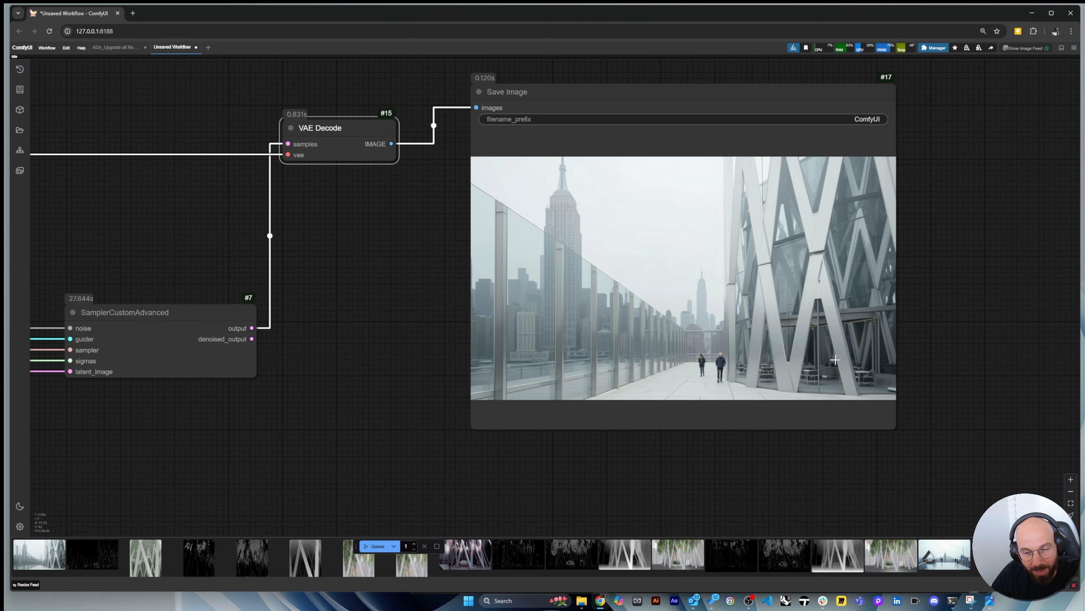
scroll(850, 335, "up", 4)
scroll(848, 380, "down", 2)
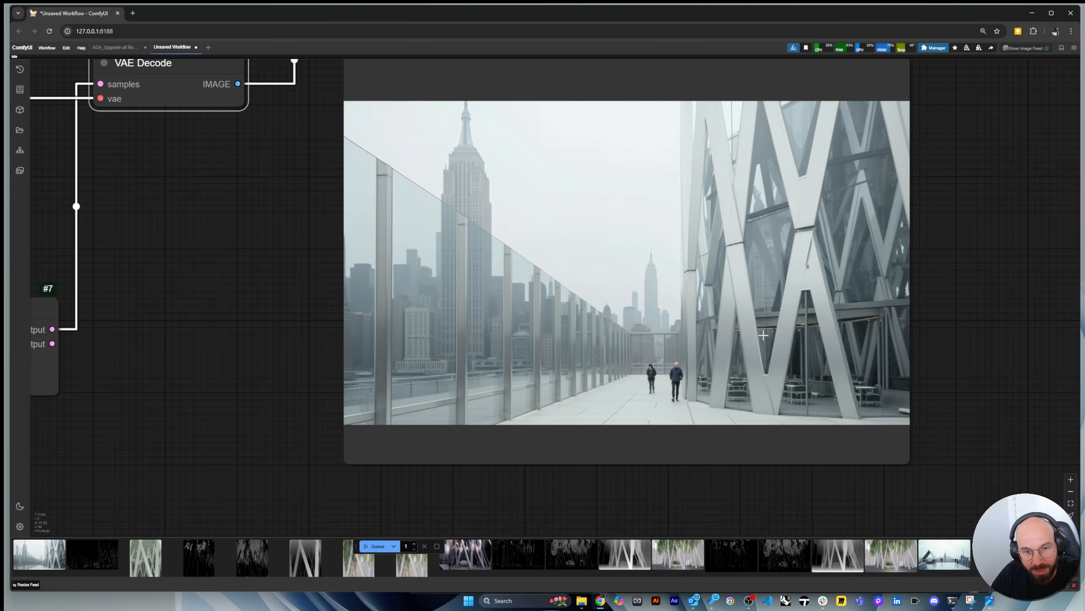
Move the Load Image node out of the Canny Control Net group to just below Save Image and widen it to about the same width
scroll(764, 336, "down", 10)
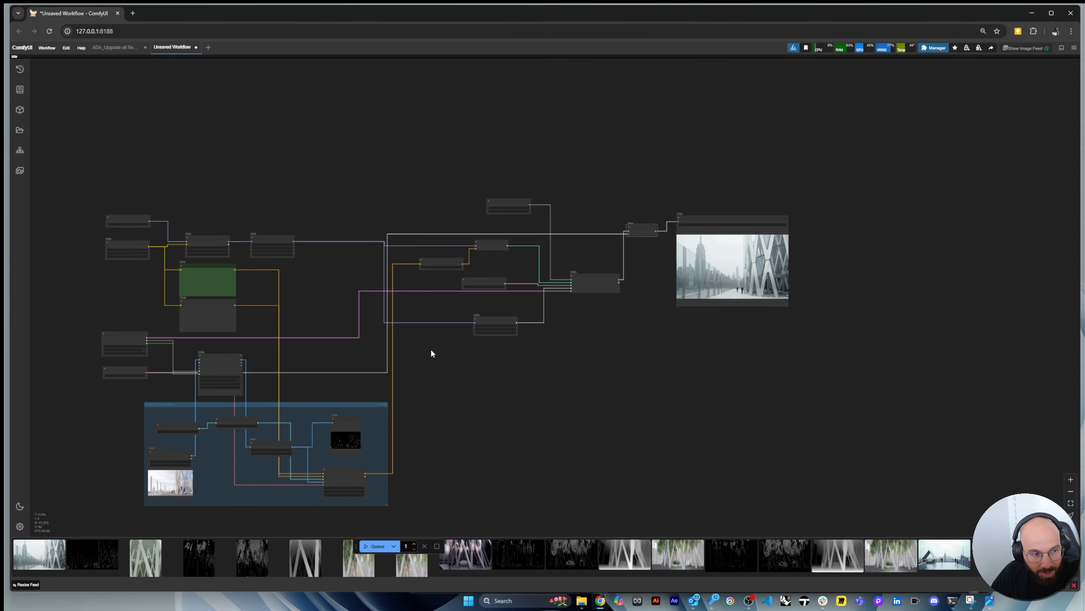
left_click_drag(179, 453, 730, 322)
scroll(730, 323, "up", 10)
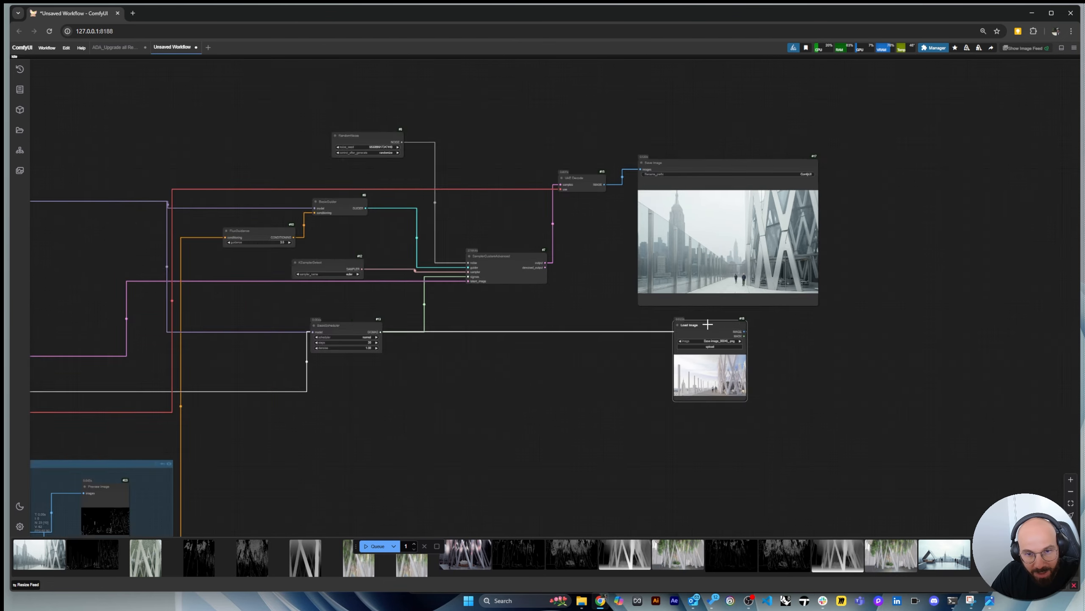
left_click_drag(622, 306, 648, 314)
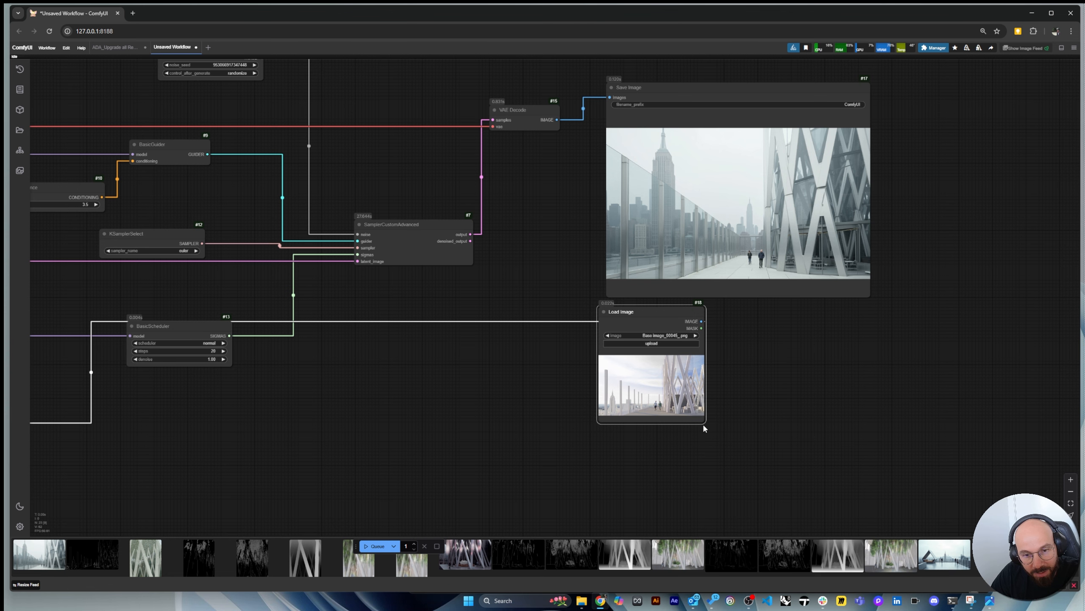
left_click_drag(702, 421, 874, 429)
scroll(814, 295, "up", 4)
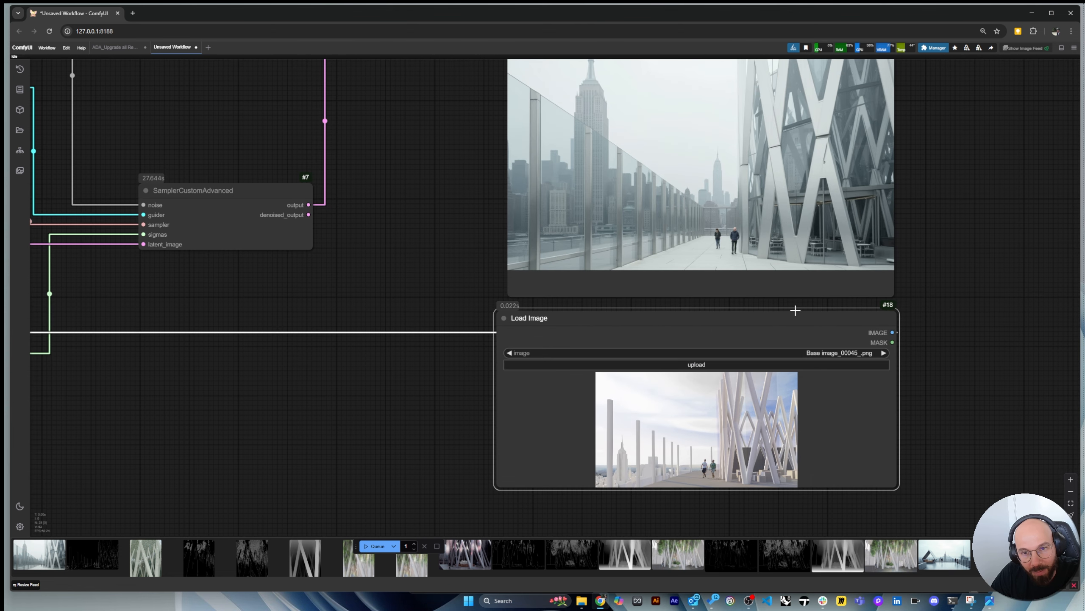
left_click_drag(771, 306, 775, 304)
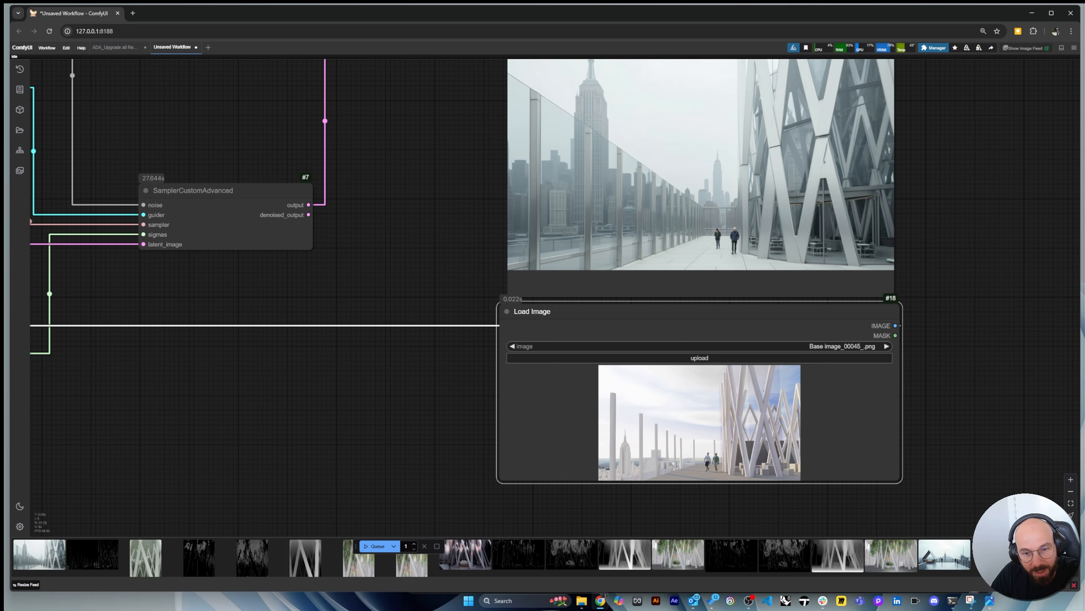
Read the rooftop terrace description in the CLIP Text Encode (Prompt) Positive node
scroll(919, 276, "down", 10)
scroll(931, 267, "up", 1)
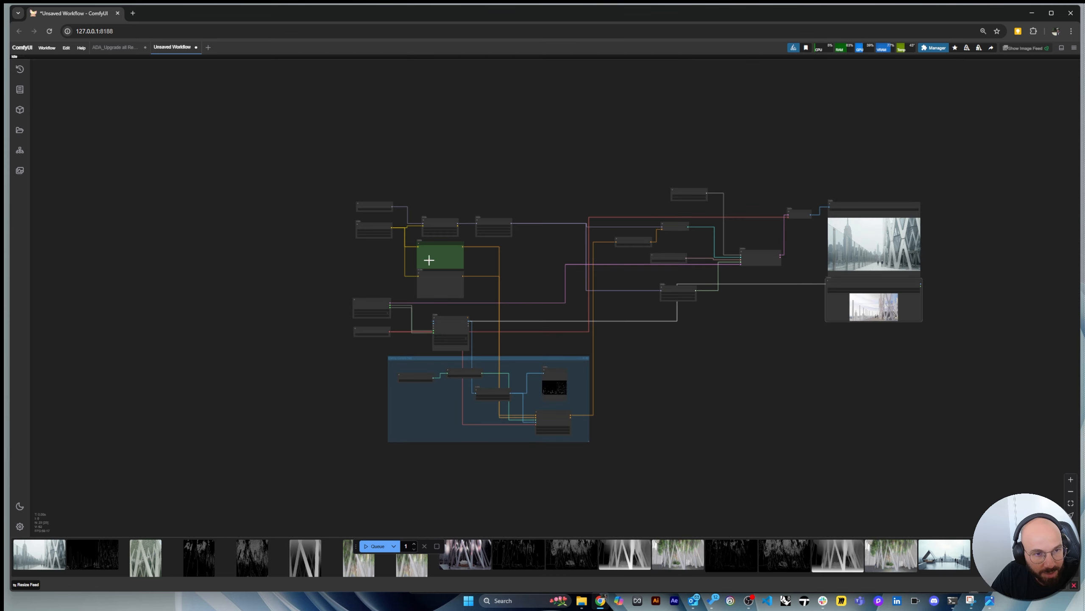
scroll(413, 250, "up", 6)
scroll(412, 251, "up", 14)
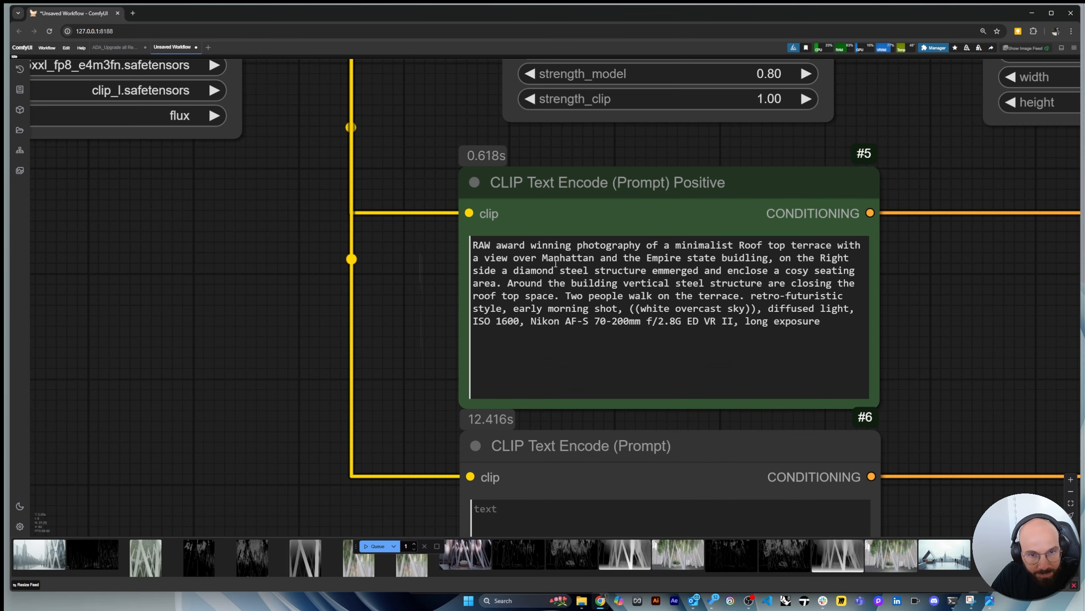
left_click(690, 245)
left_click_drag(740, 245, 768, 245)
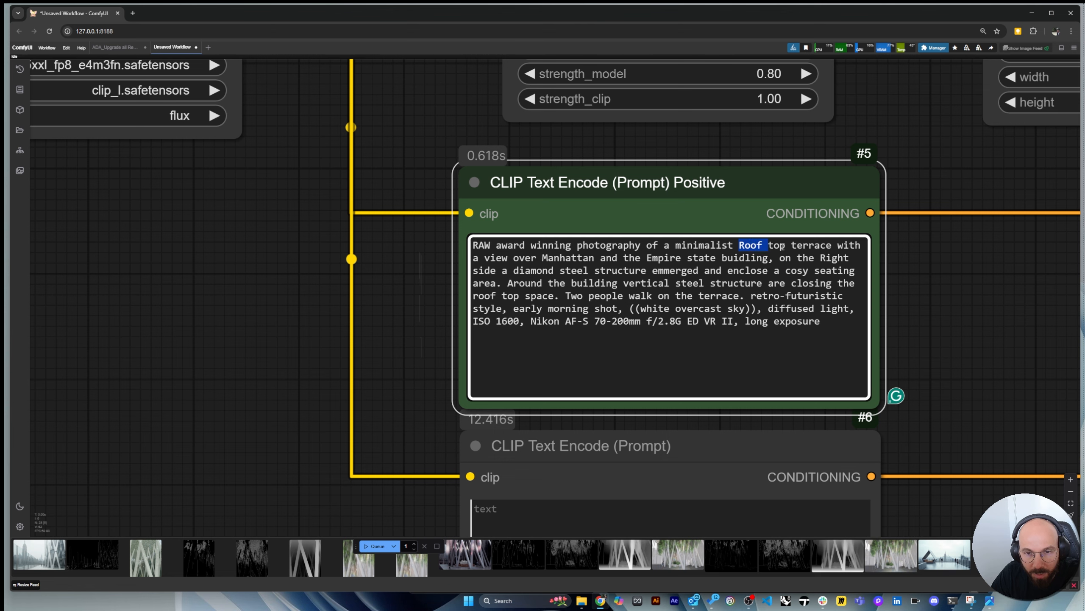
left_click(780, 244)
left_click(798, 245)
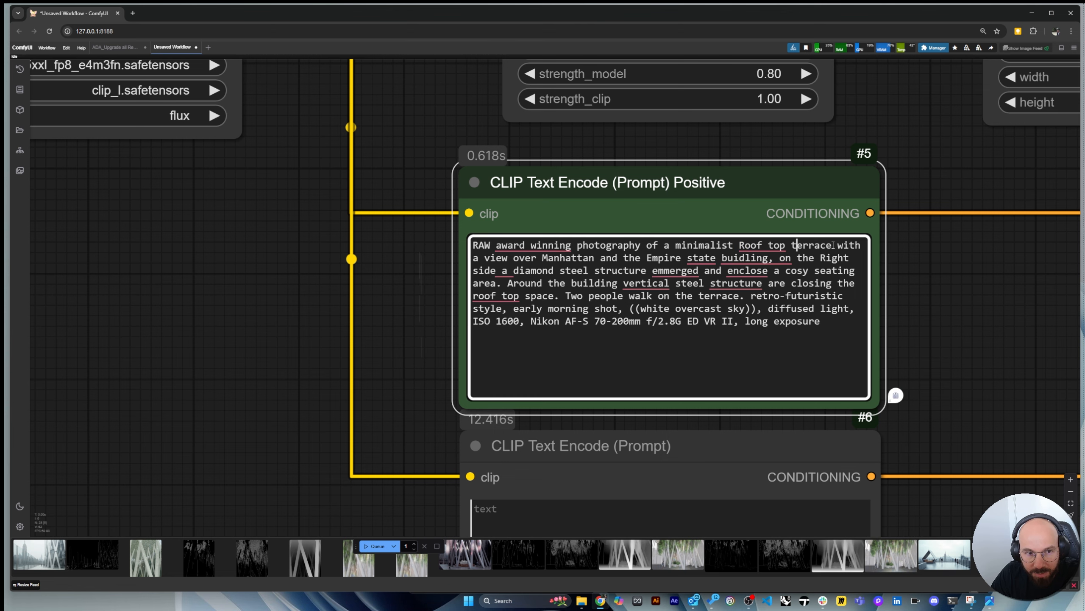
left_click(400, 350)
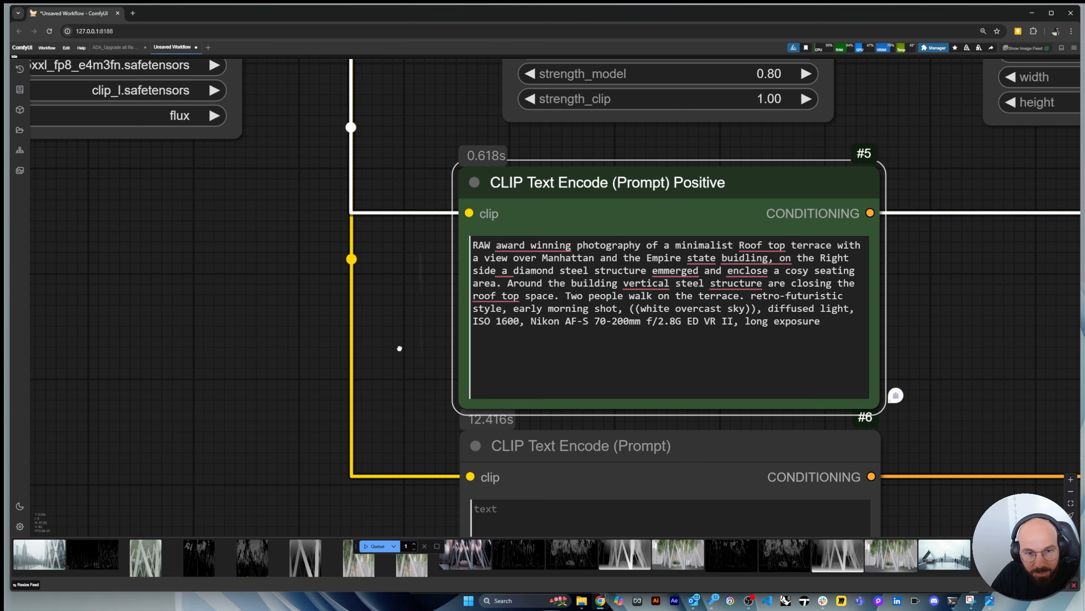
Enlarge the Load Image node below Save Image, mainly in height, for a bigger preview of the base image
scroll(354, 310, "down", 10)
scroll(292, 329, "down", 15)
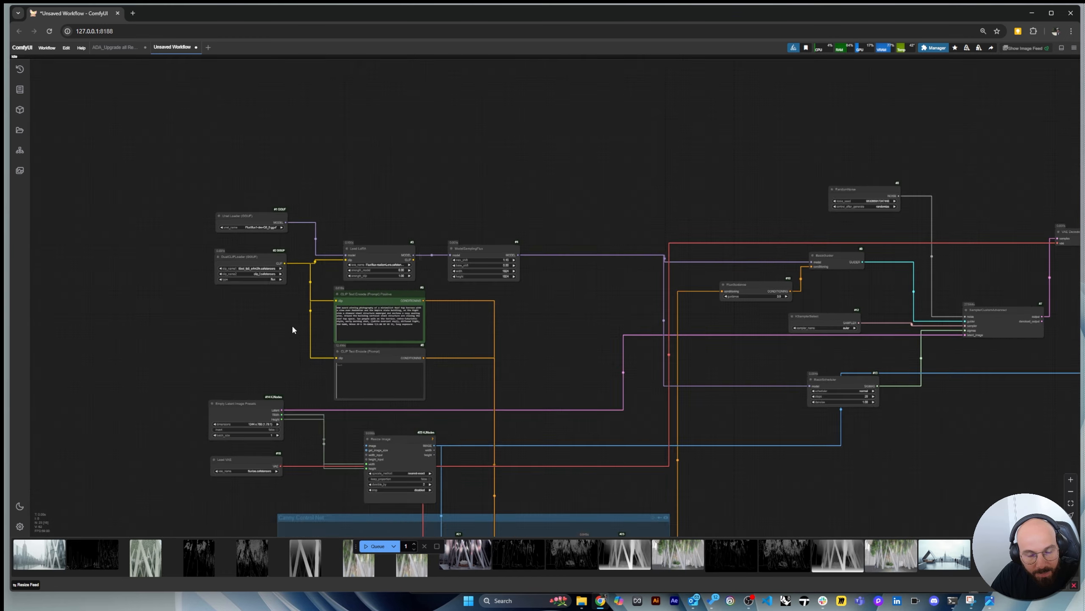
scroll(758, 349, "up", 4)
scroll(758, 349, "up", 12)
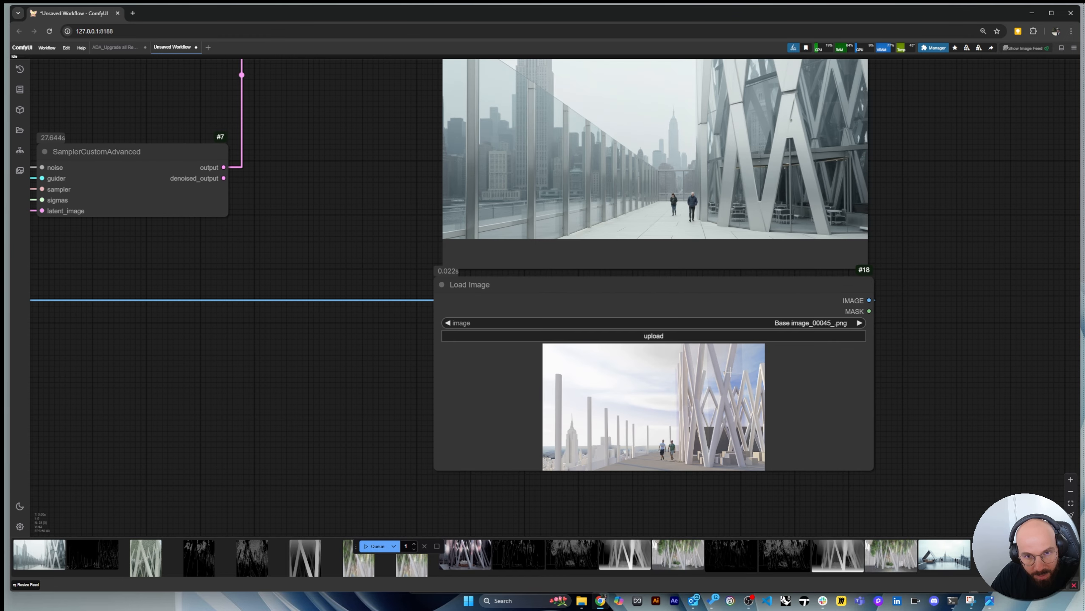
left_click_drag(871, 473, 883, 508)
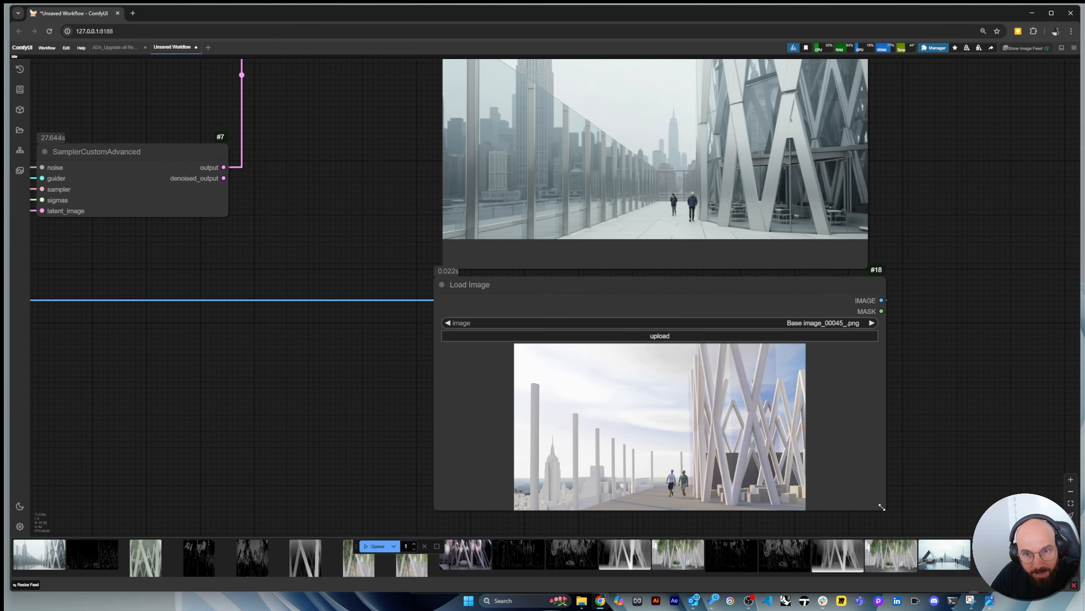
Compare the Save Image result with the base image in Load Image, and check the edges in the Canny preview
scroll(755, 418, "down", 4)
scroll(773, 259, "up", 4)
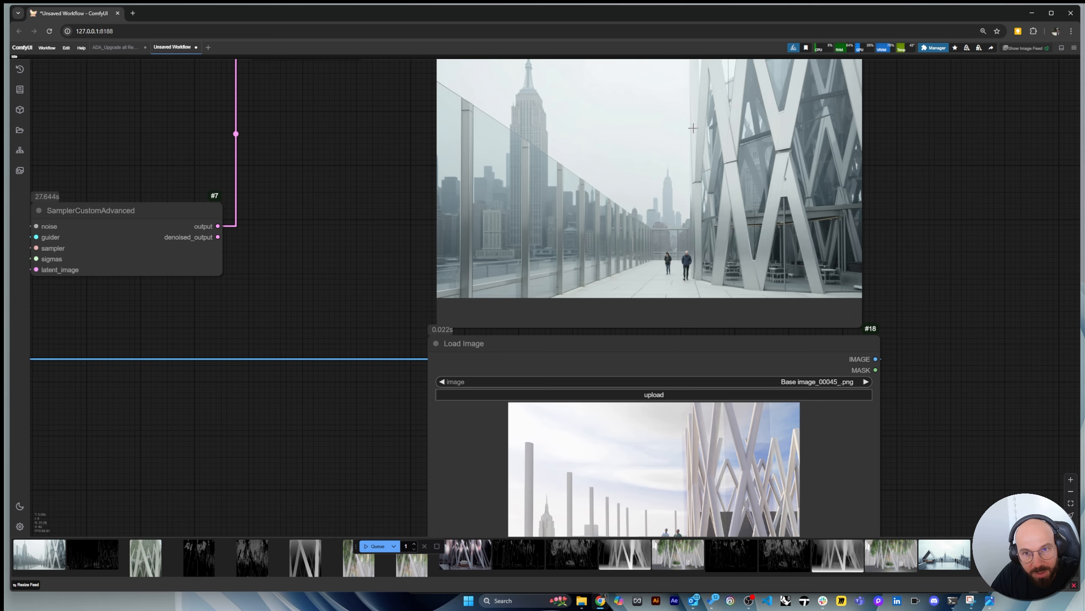
scroll(733, 343, "down", 4)
scroll(782, 277, "up", 2)
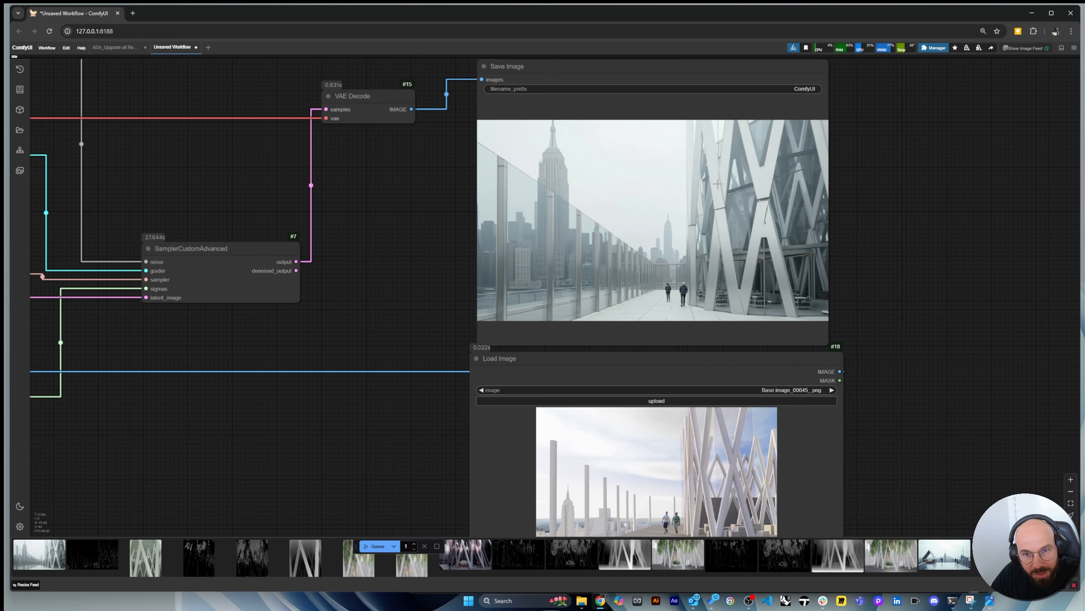
scroll(900, 185, "down", 14)
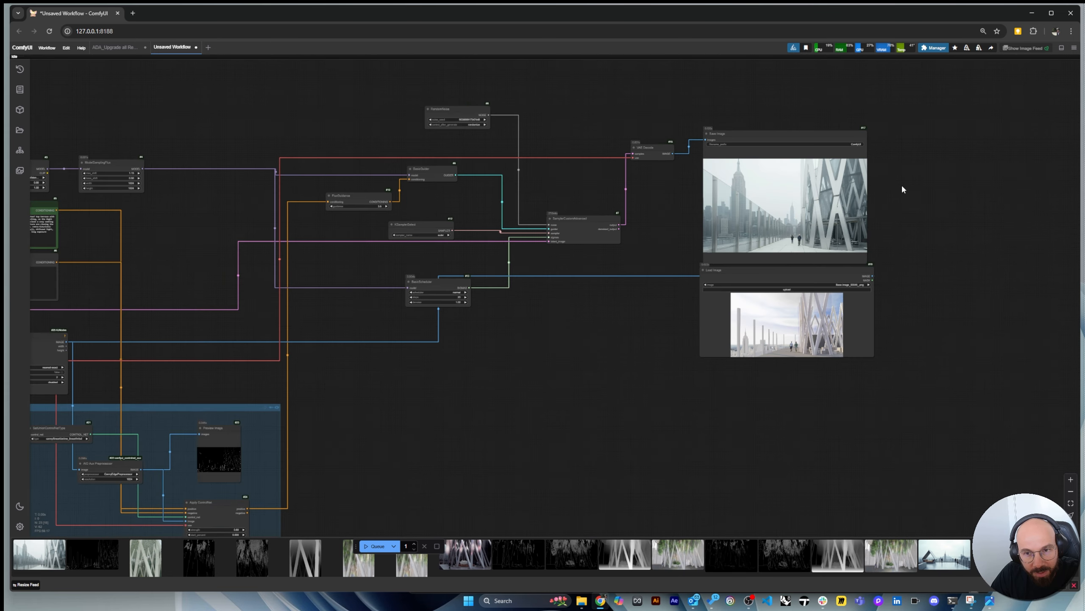
scroll(507, 379, "up", 4)
scroll(507, 379, "down", 2)
scroll(513, 368, "up", 1)
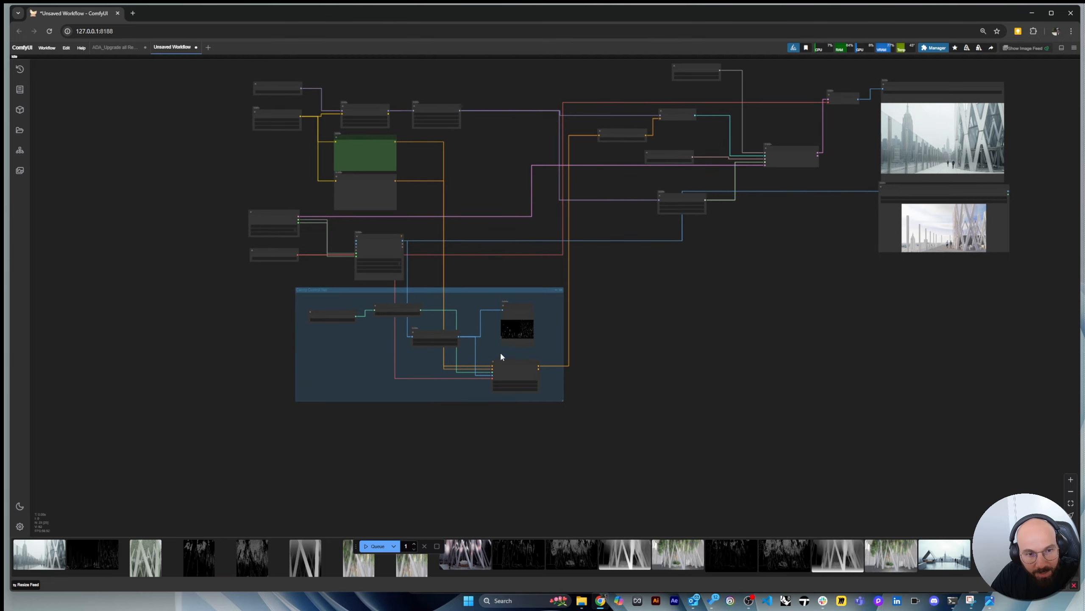
scroll(510, 343, "up", 10)
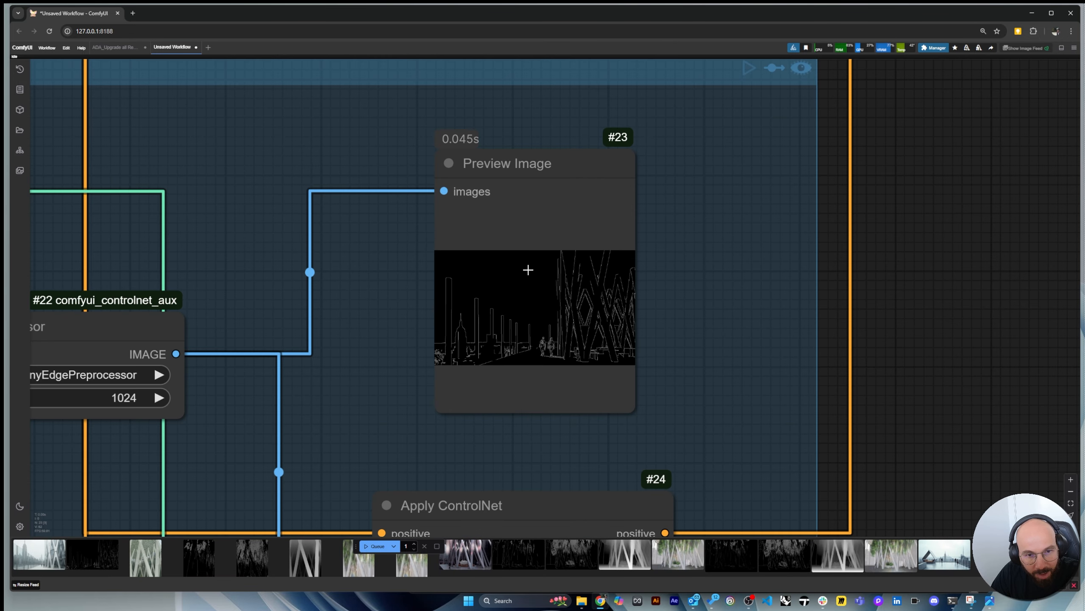
scroll(604, 323, "up", 2)
scroll(641, 376, "down", 12)
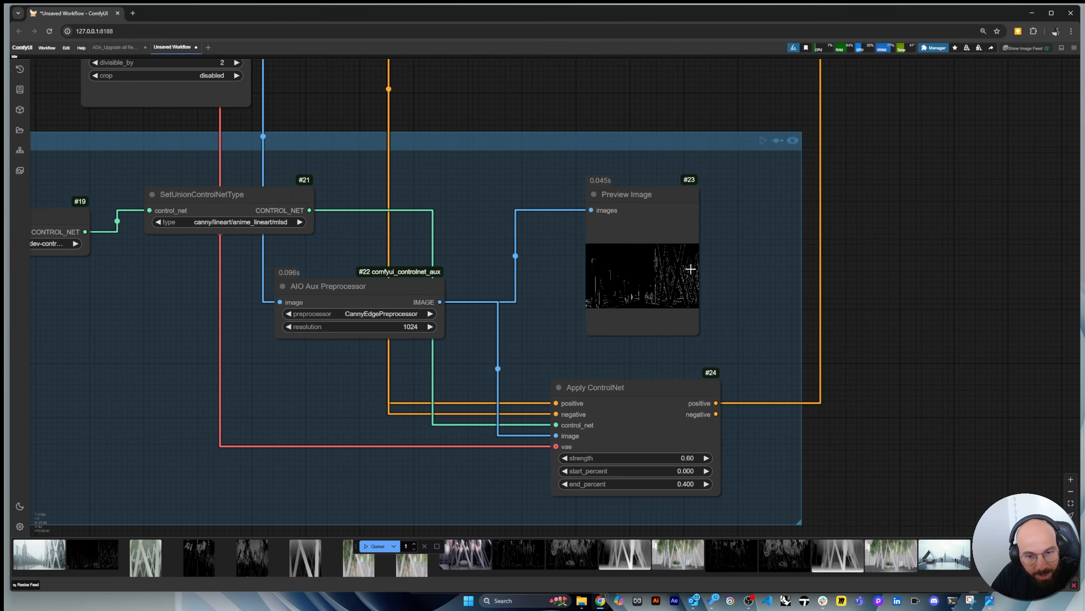
Set the Apply ControlNet strength to 0.8 and end_percent to 0.6 in the Canny Control Net group
scroll(675, 436, "up", 7)
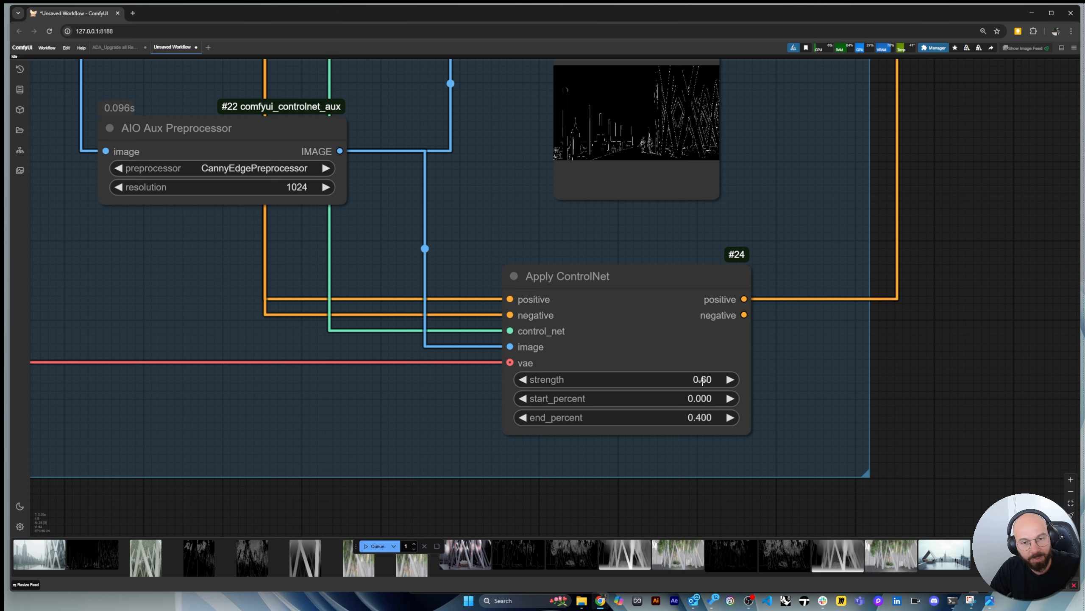
left_click(704, 380)
type("0.")
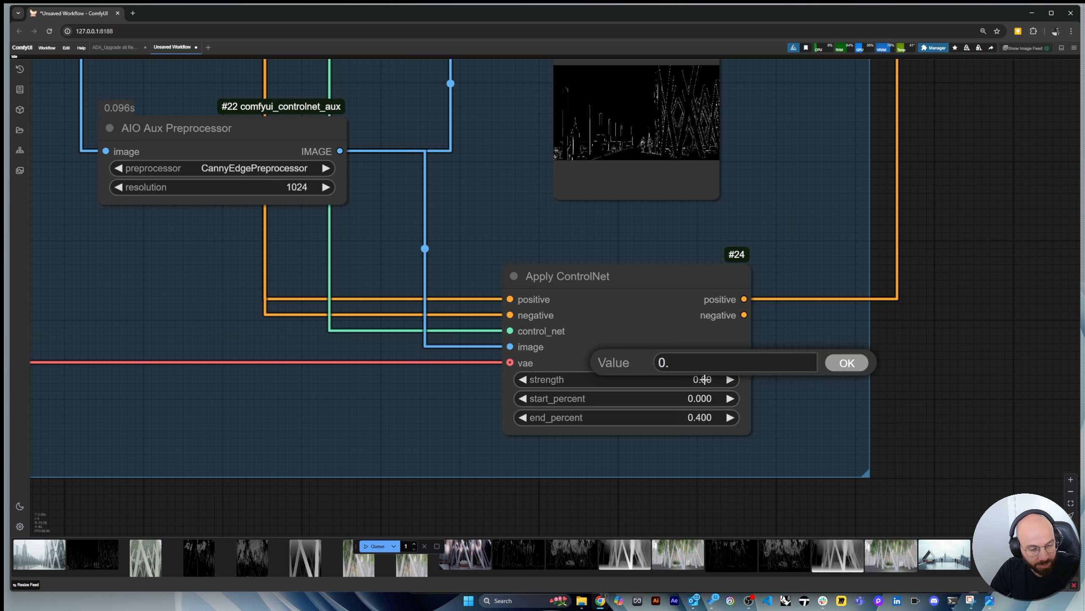
type("8")
left_click(860, 365)
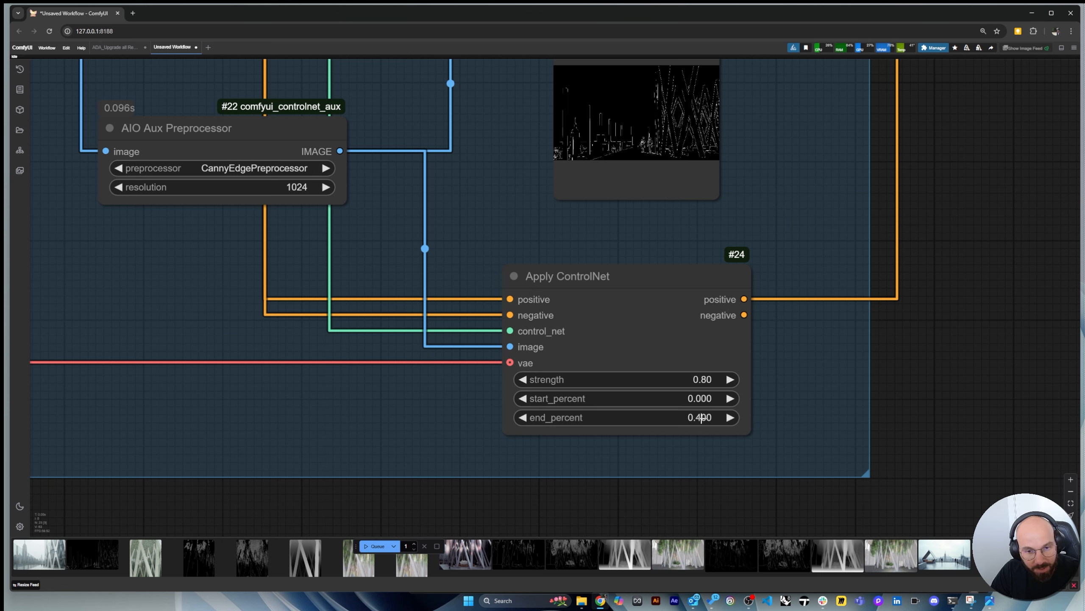
left_click(704, 418)
type("0.6")
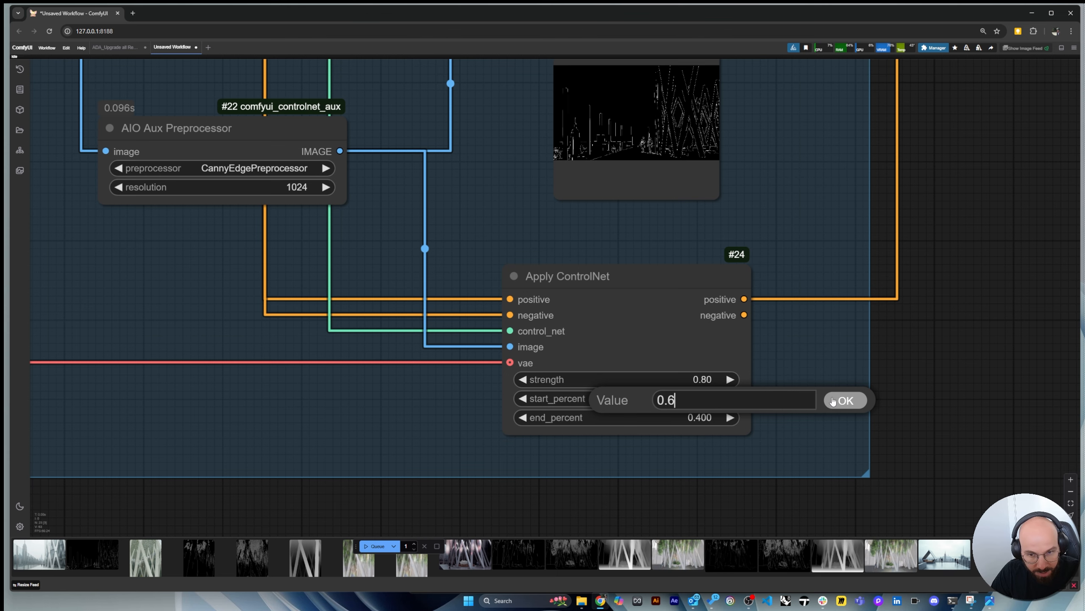
left_click(841, 400)
Run the workflow to generate a new image with the updated ControlNet strength and end_percent
scroll(438, 411, "down", 5)
scroll(508, 475, "down", 6)
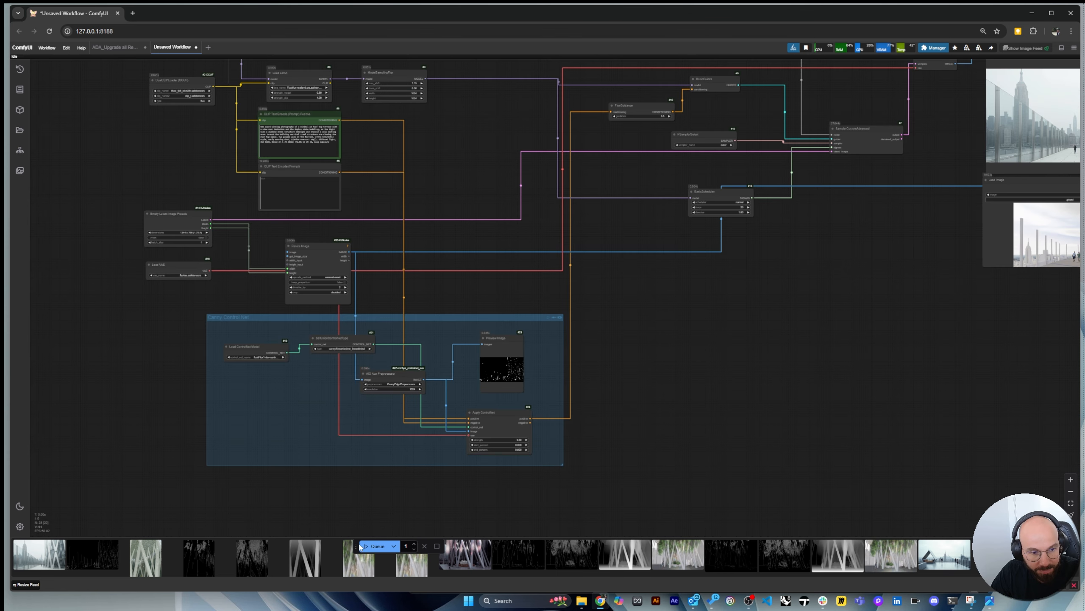
scroll(835, 386, "up", 12)
scroll(836, 387, "down", 1)
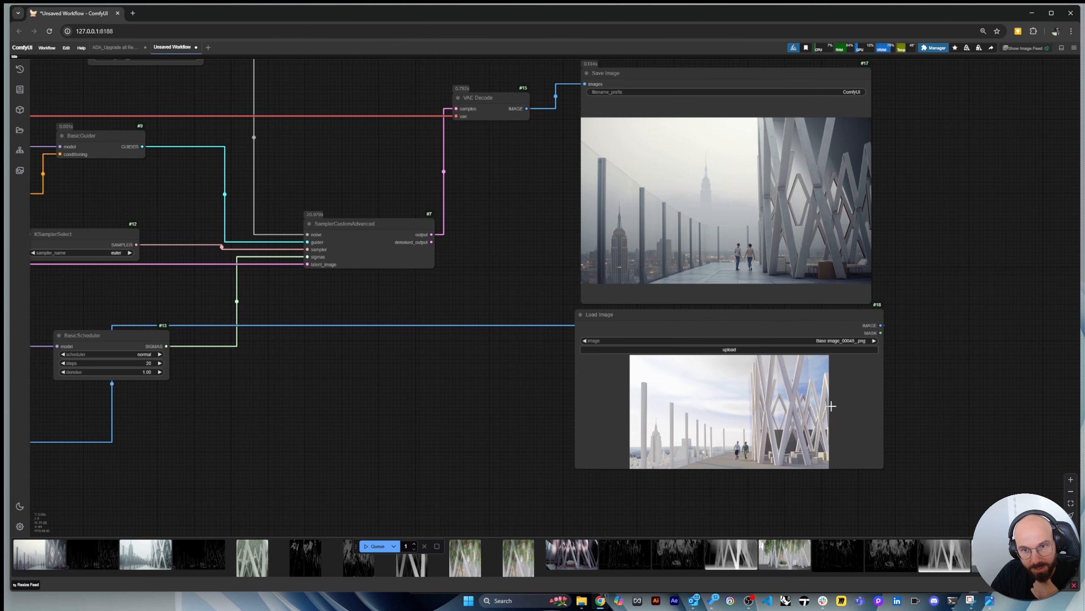
Compare the walking people, glass fence and diagonal structure in the new Save Image result with the base image
scroll(831, 406, "up", 1)
scroll(831, 408, "up", 1)
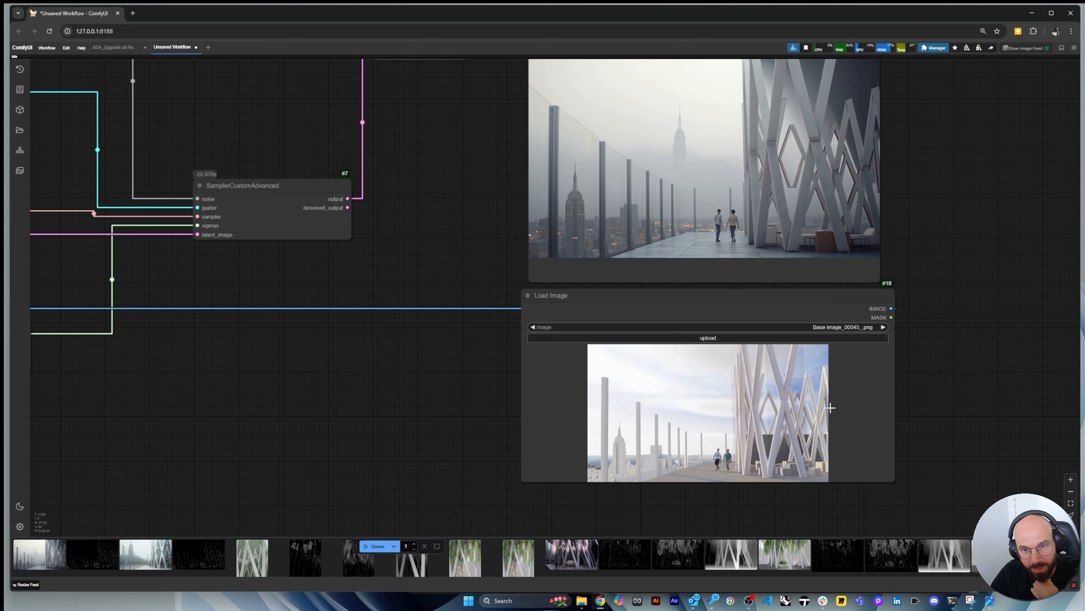
scroll(830, 407, "up", 1)
scroll(735, 197, "up", 7)
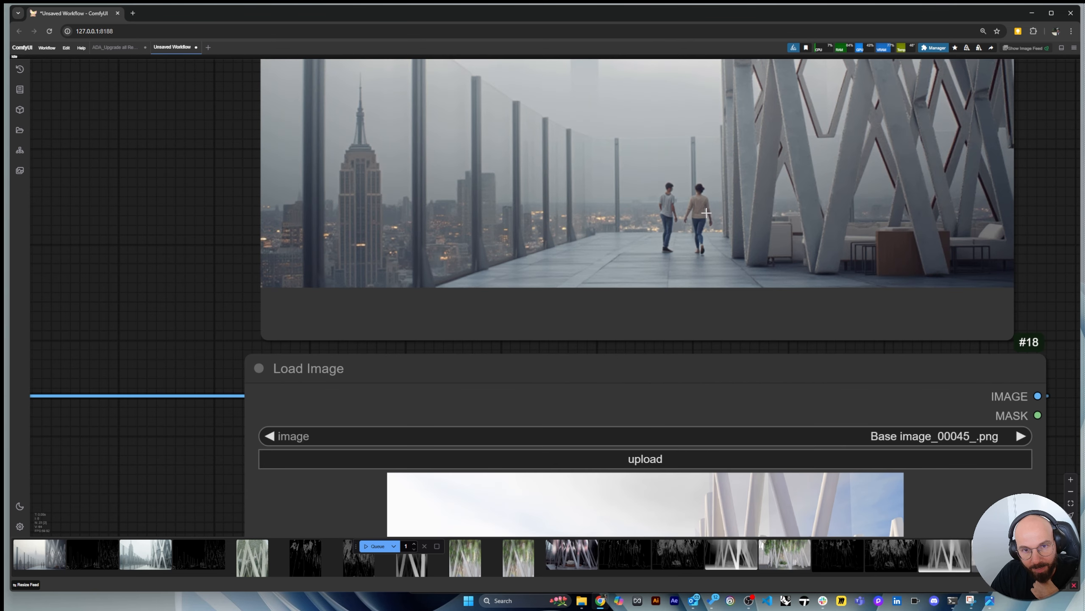
scroll(728, 322, "down", 6)
scroll(802, 151, "up", 6)
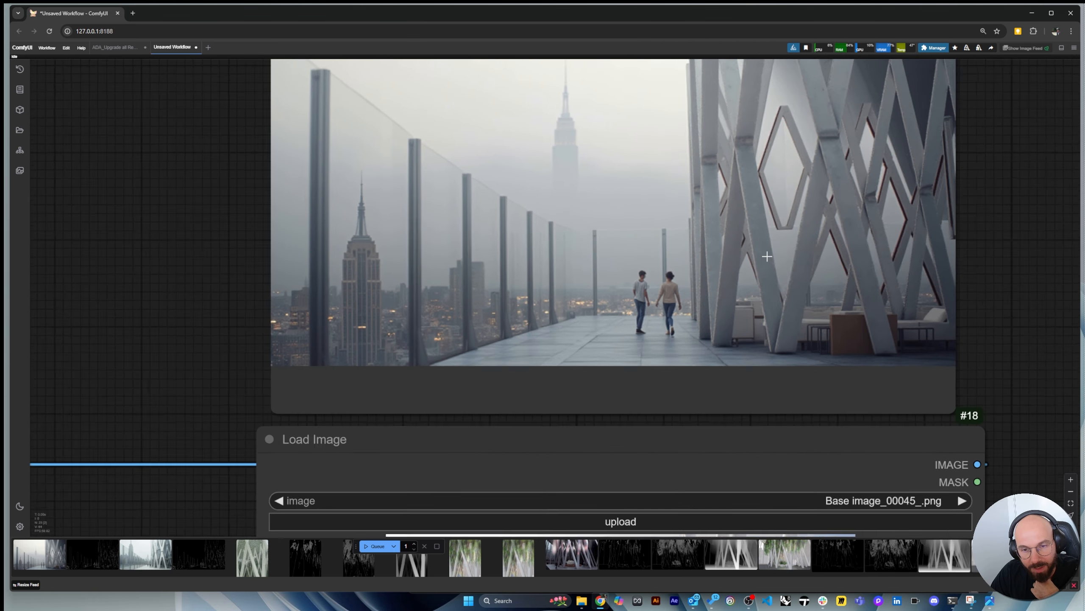
scroll(929, 229, "down", 7)
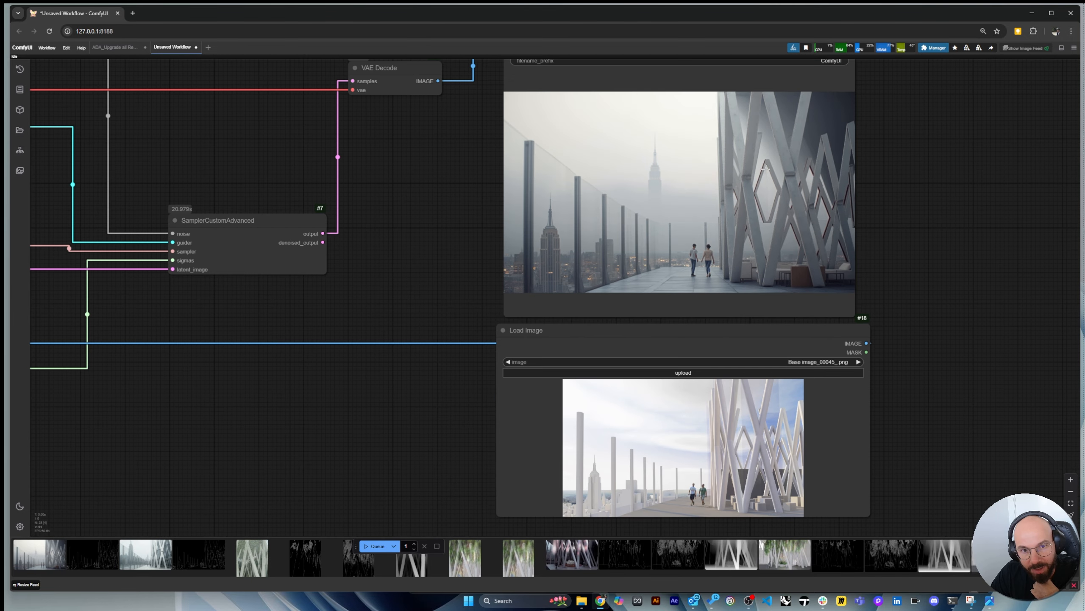
Examine the foggy tower in the skyline and the seating behind the diagonal structure against the base image
scroll(641, 167, "up", 4)
scroll(641, 188, "up", 3)
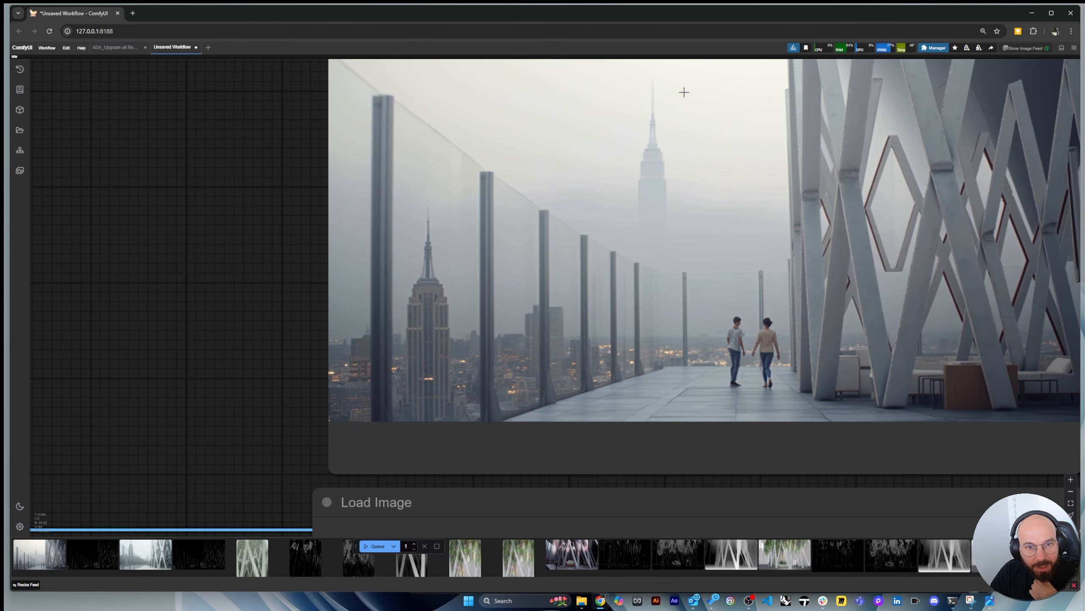
scroll(643, 160, "down", 8)
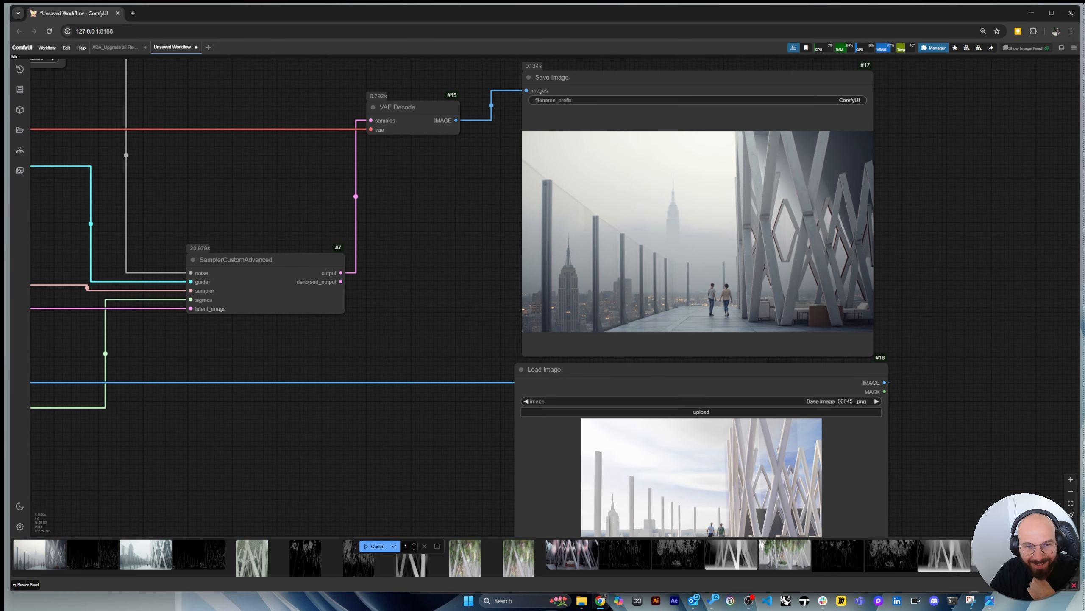
scroll(643, 161, "up", 4)
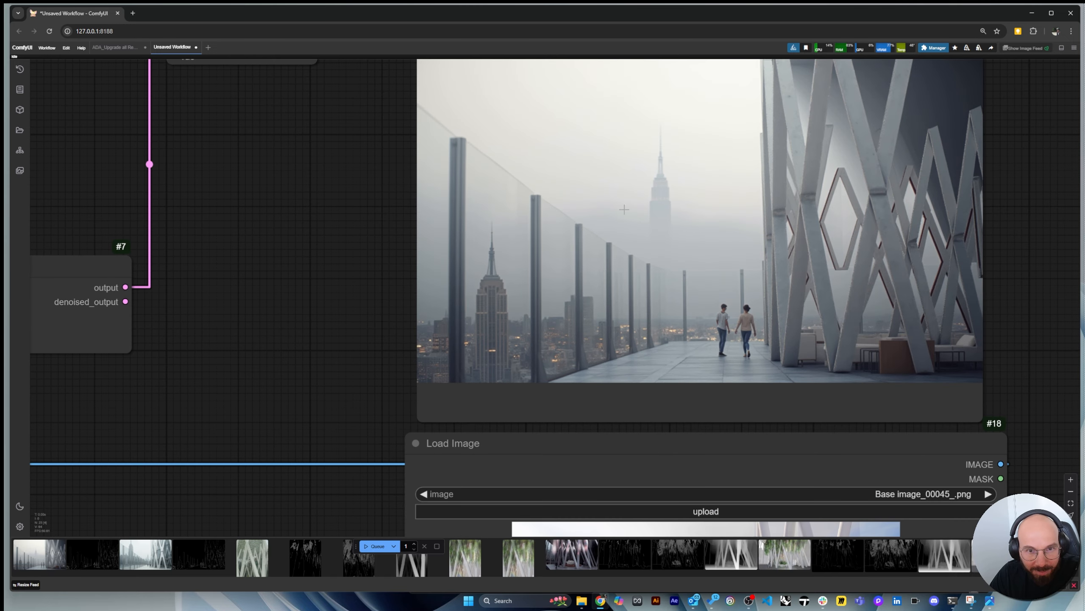
scroll(660, 154, "down", 5)
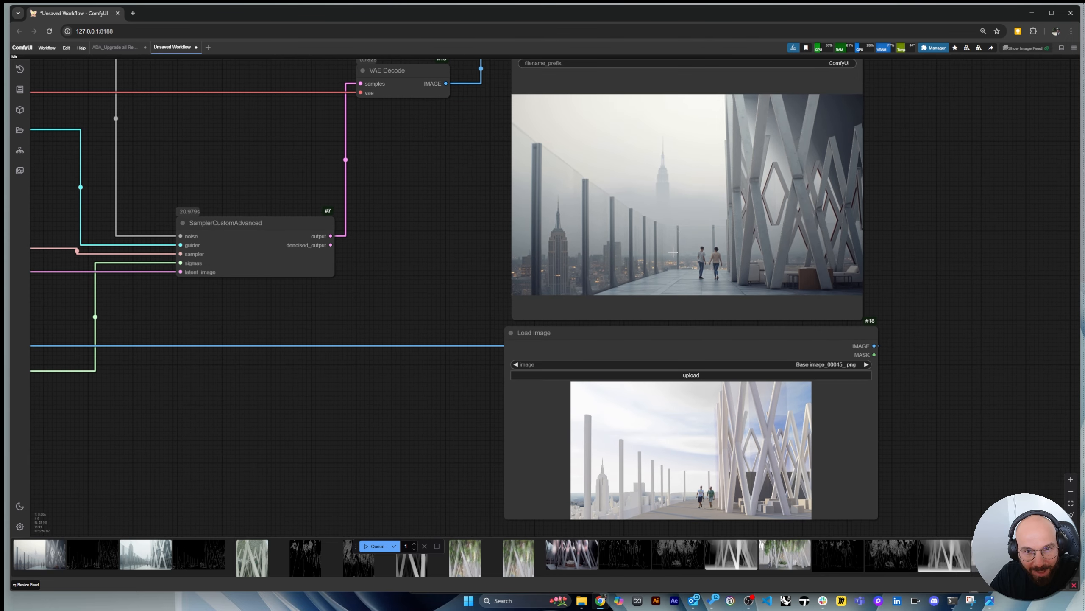
scroll(673, 252, "up", 4)
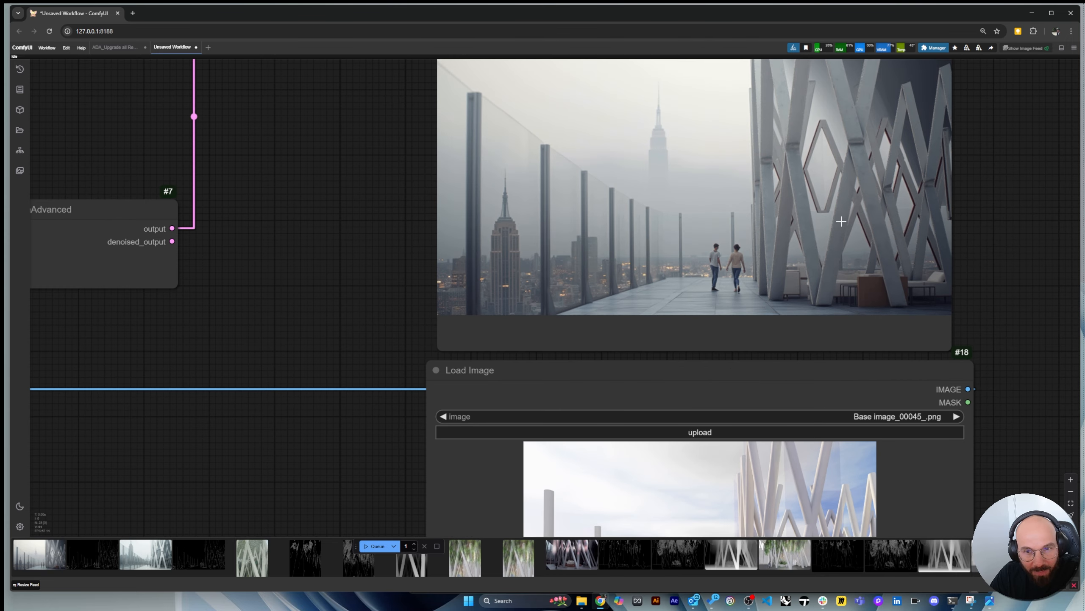
scroll(841, 221, "down", 5)
scroll(873, 267, "up", 4)
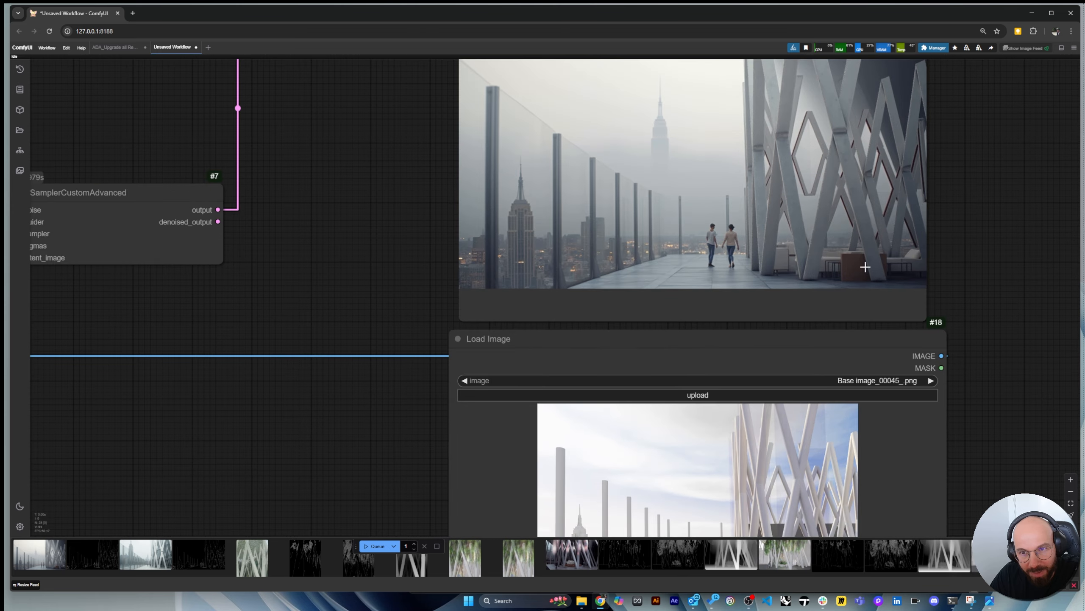
scroll(869, 269, "down", 2)
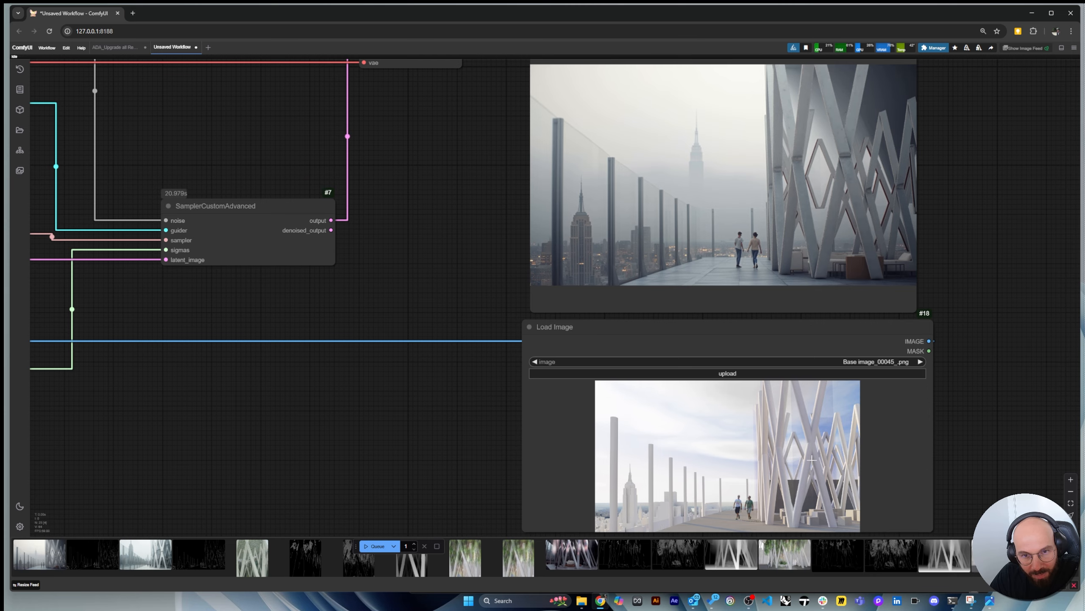
Queue another generation with the same ControlNet settings to get a different variation of the terrace image
scroll(913, 200, "down", 5)
scroll(913, 200, "up", 2)
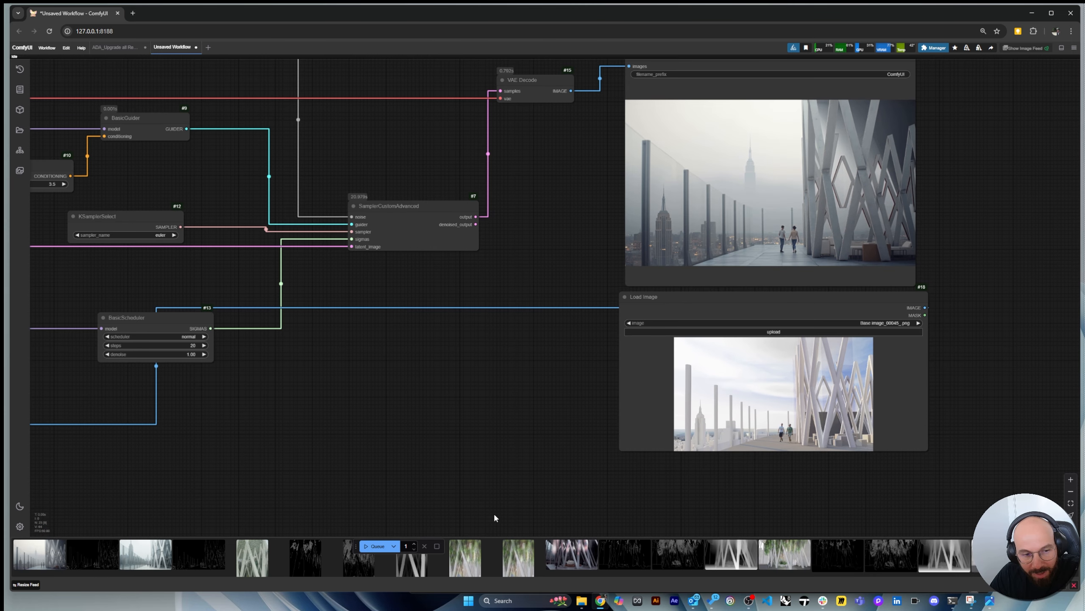
left_click(375, 546)
scroll(730, 282, "up", 2)
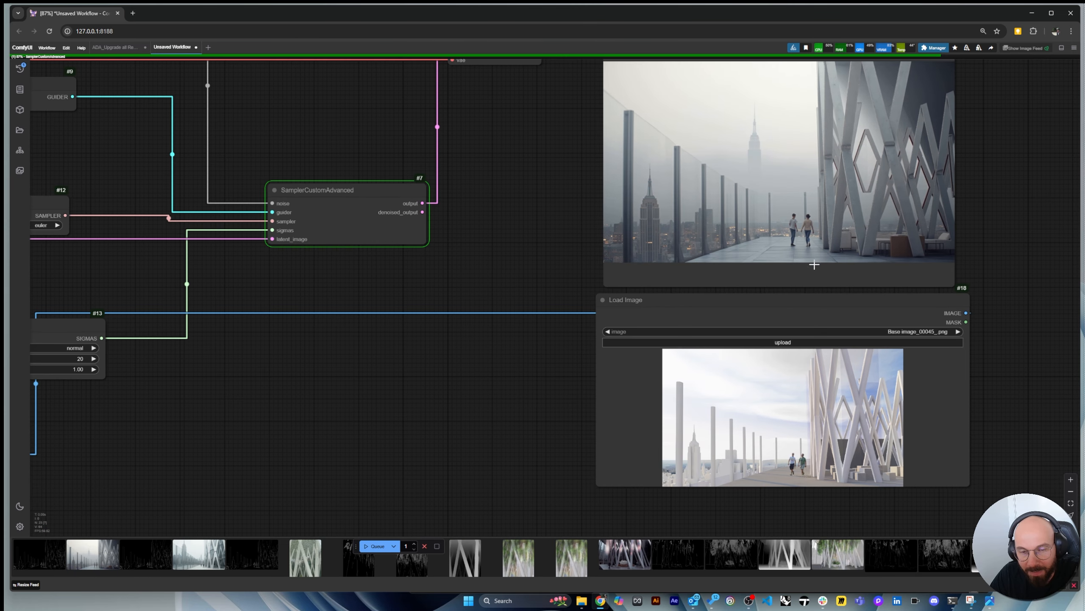
Inspect the people, floor and furniture details of the previous Save Image result while the new generation is running
scroll(829, 168, "up", 3)
scroll(574, 237, "down", 4)
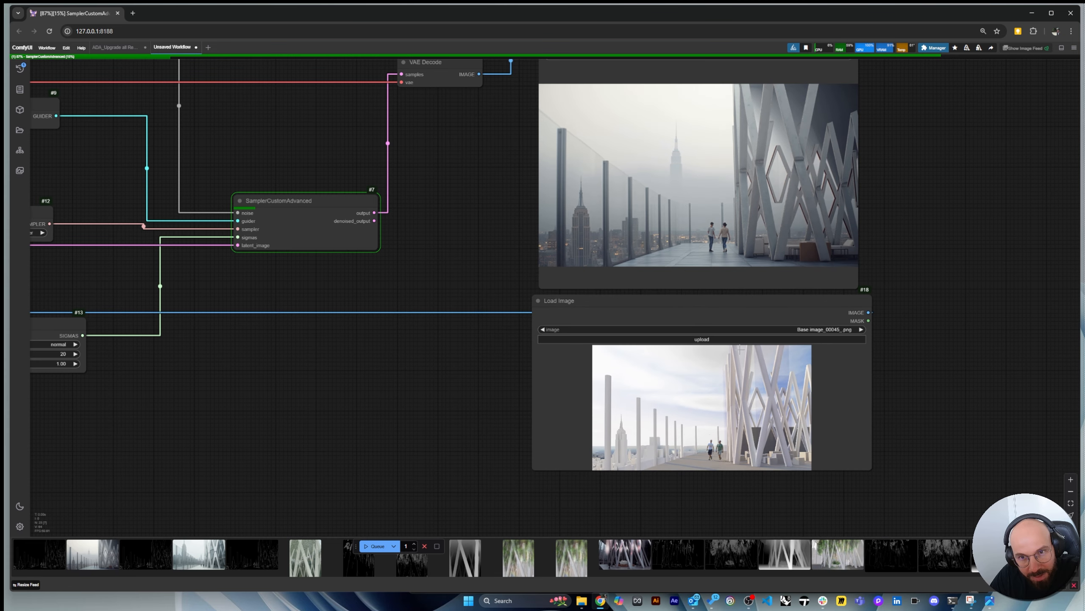
scroll(739, 378, "down", 2)
scroll(785, 288, "up", 8)
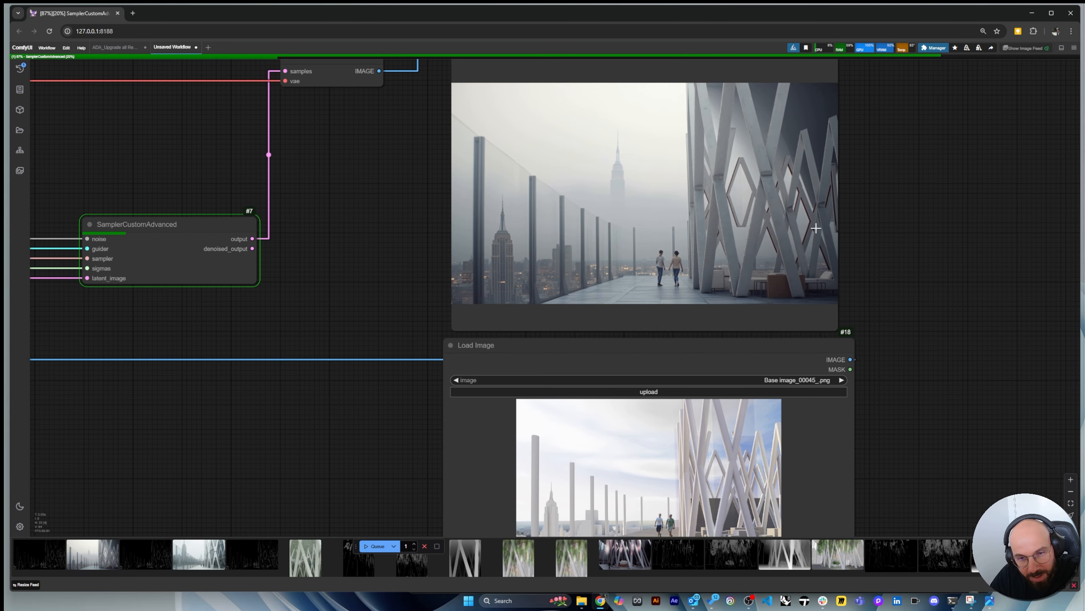
scroll(819, 296, "down", 2)
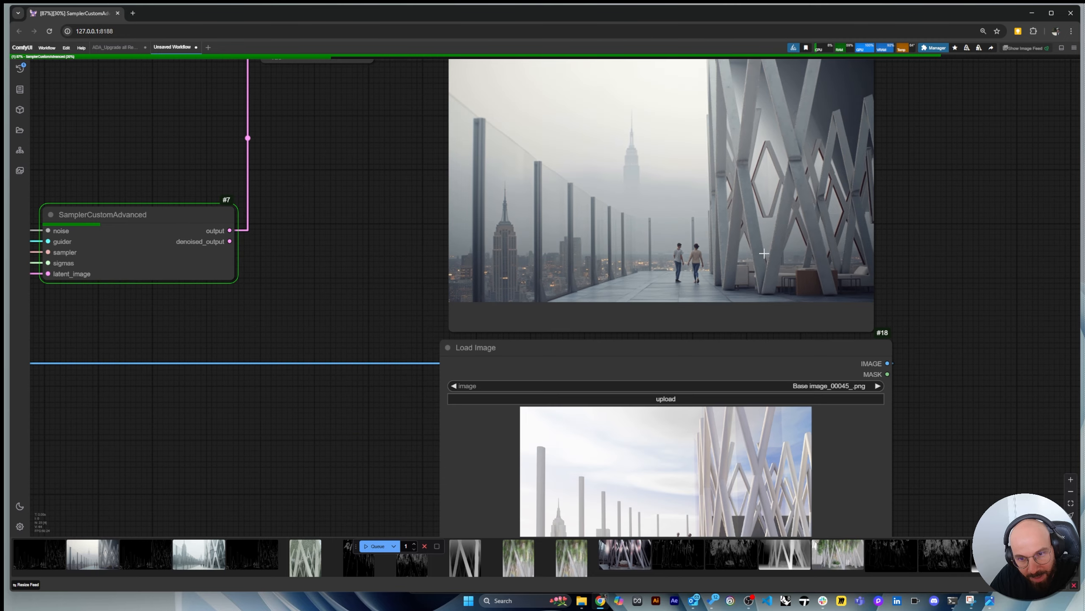
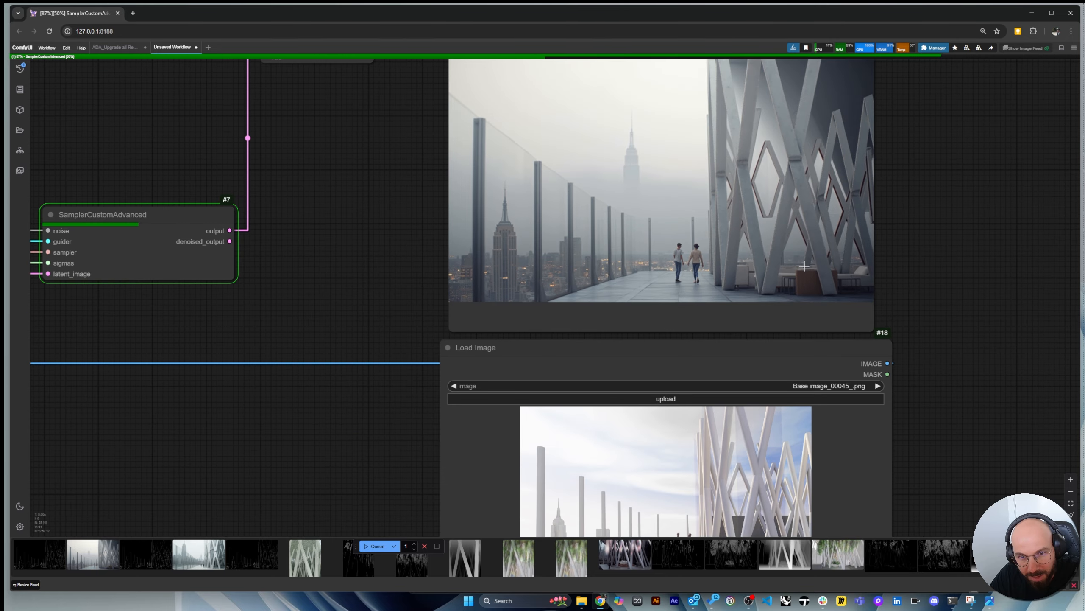
scroll(784, 261, "down", 6)
scroll(740, 256, "up", 6)
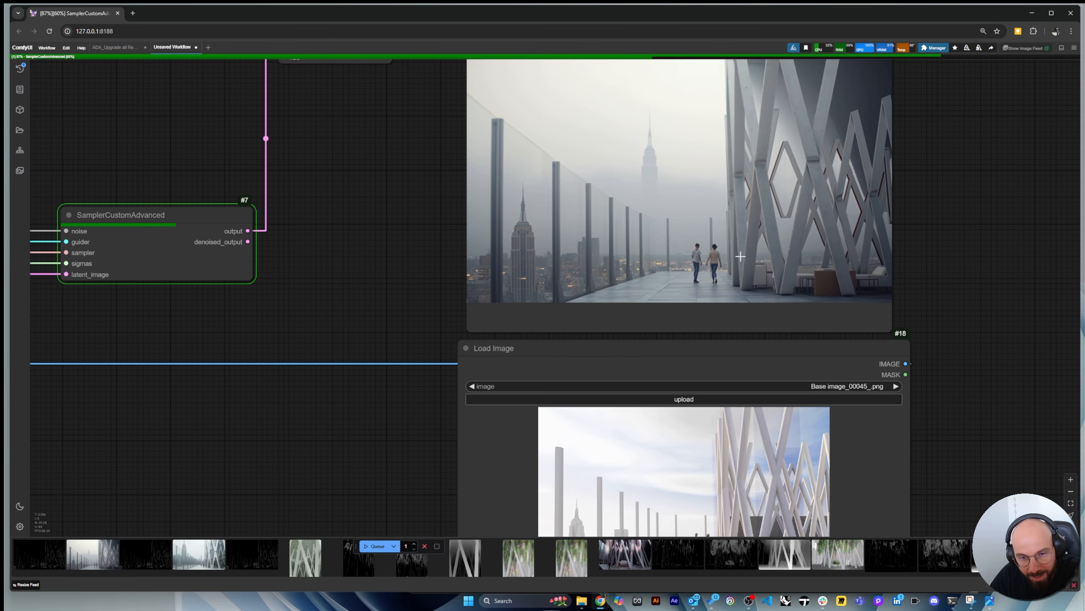
scroll(741, 256, "up", 6)
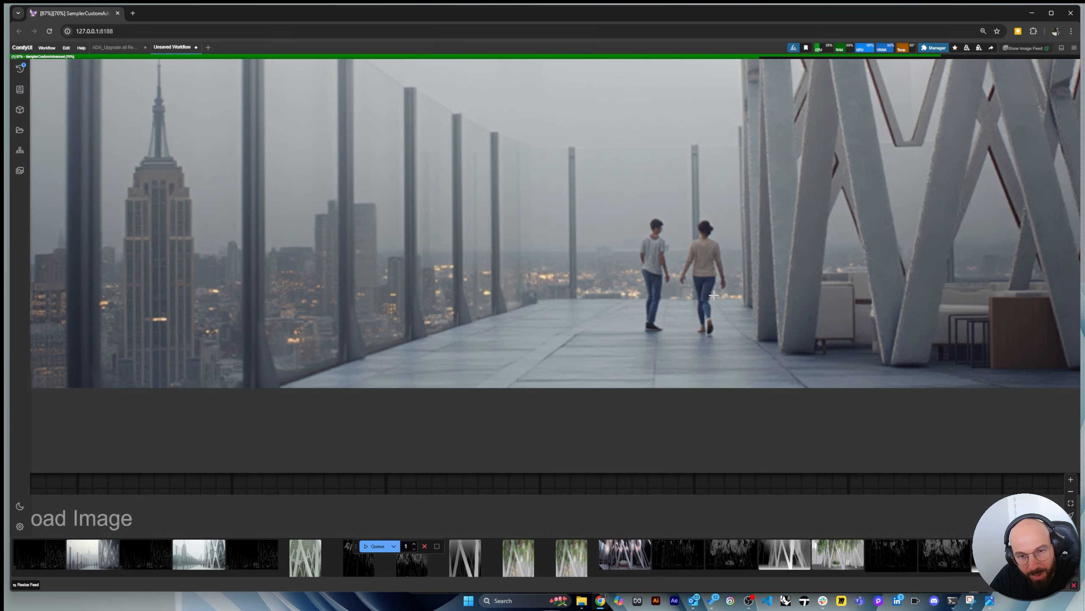
scroll(714, 295, "down", 6)
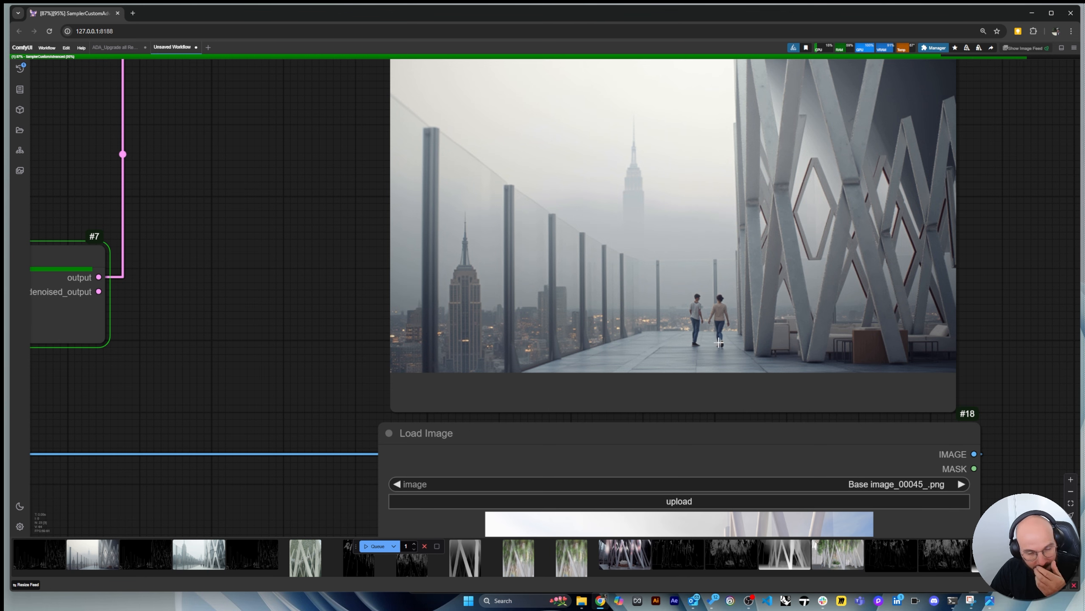
Examine the newly generated variation in Save Image, checking its fence posts, skyline, people and diagonal columns
scroll(724, 341, "down", 3)
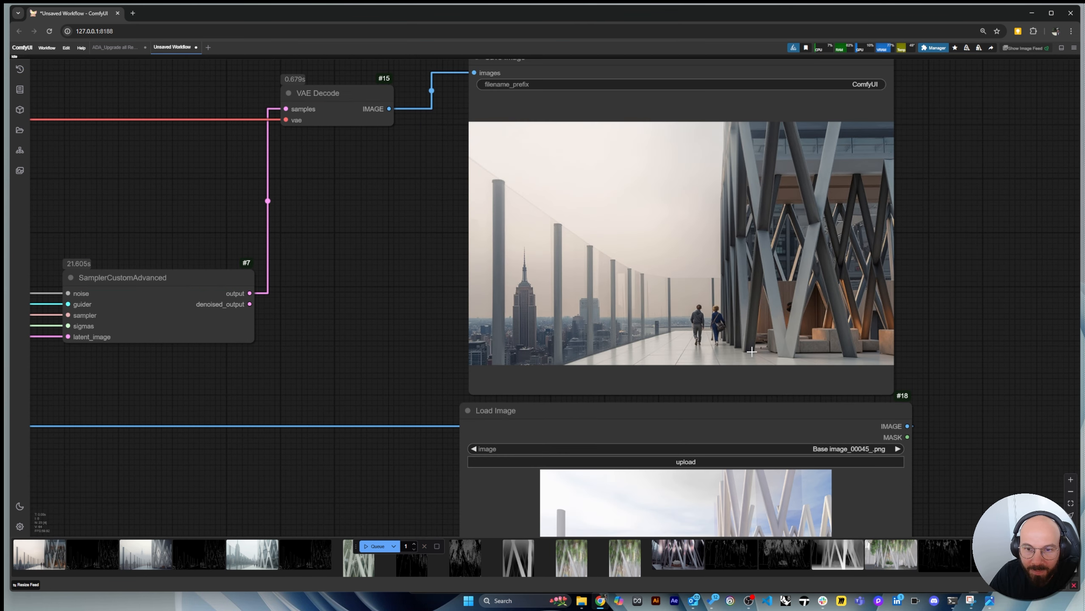
scroll(752, 351, "down", 1)
scroll(820, 238, "up", 3)
scroll(887, 309, "down", 1)
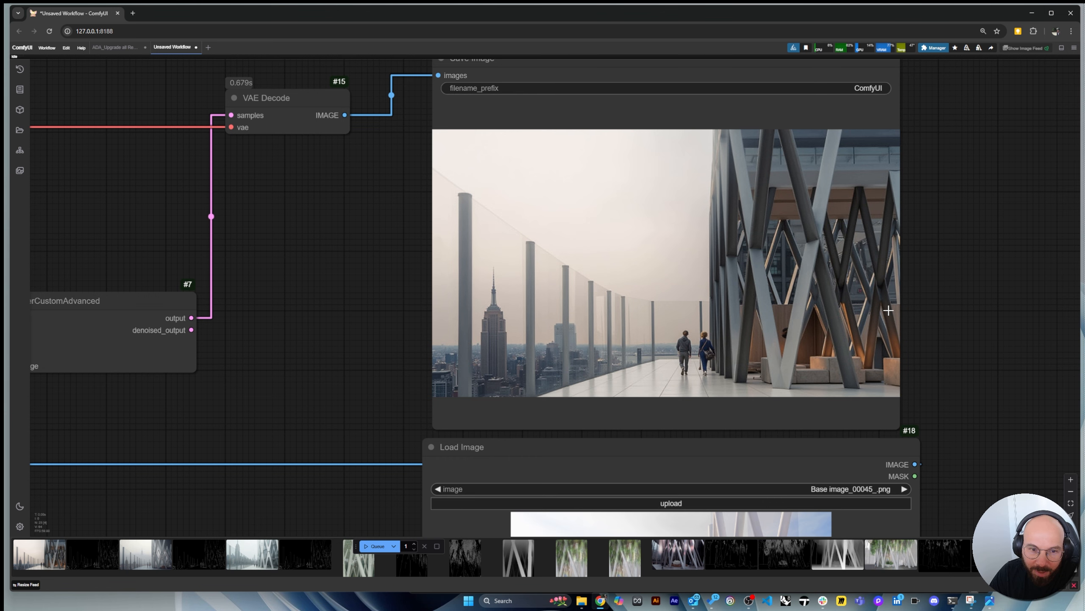
scroll(801, 295, "up", 2)
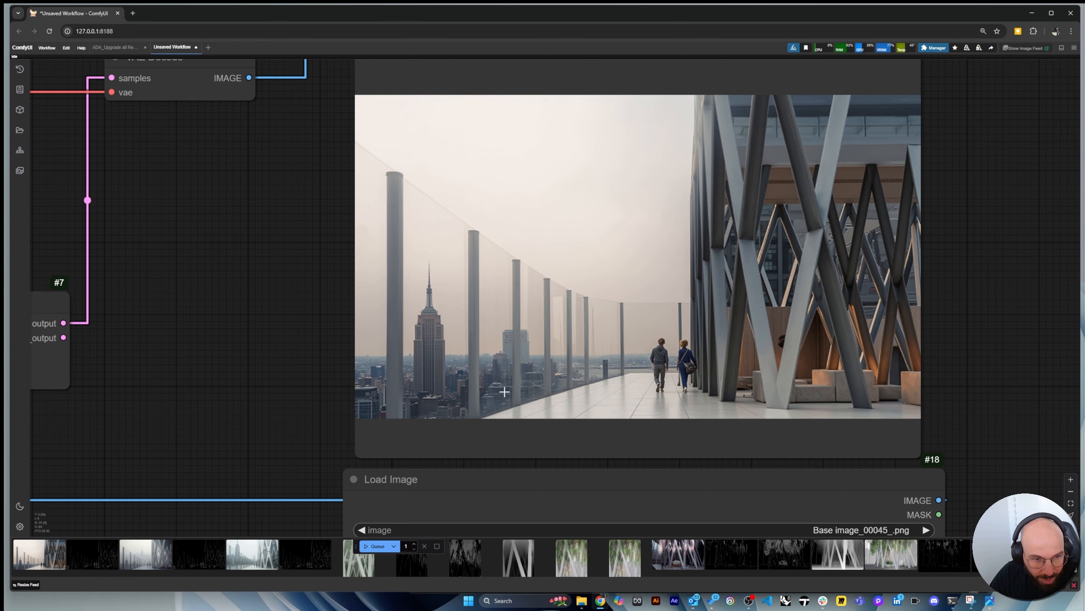
Compare the generated Save Image result with the base image in Load Image, especially the upper part of the diagonal structure
scroll(479, 421, "down", 6)
scroll(453, 274, "up", 3)
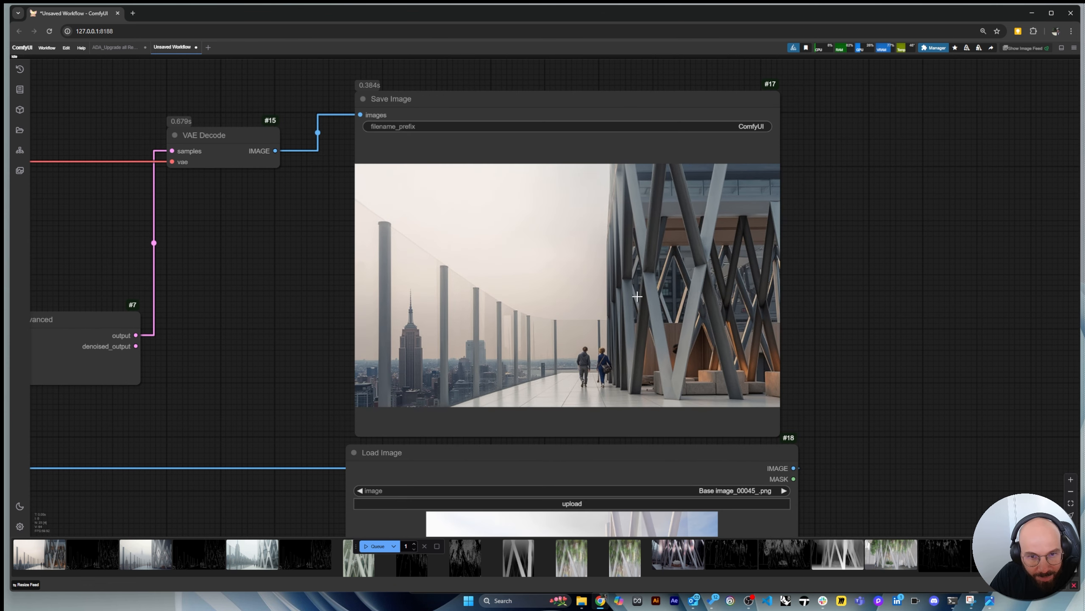
scroll(448, 264, "down", 2)
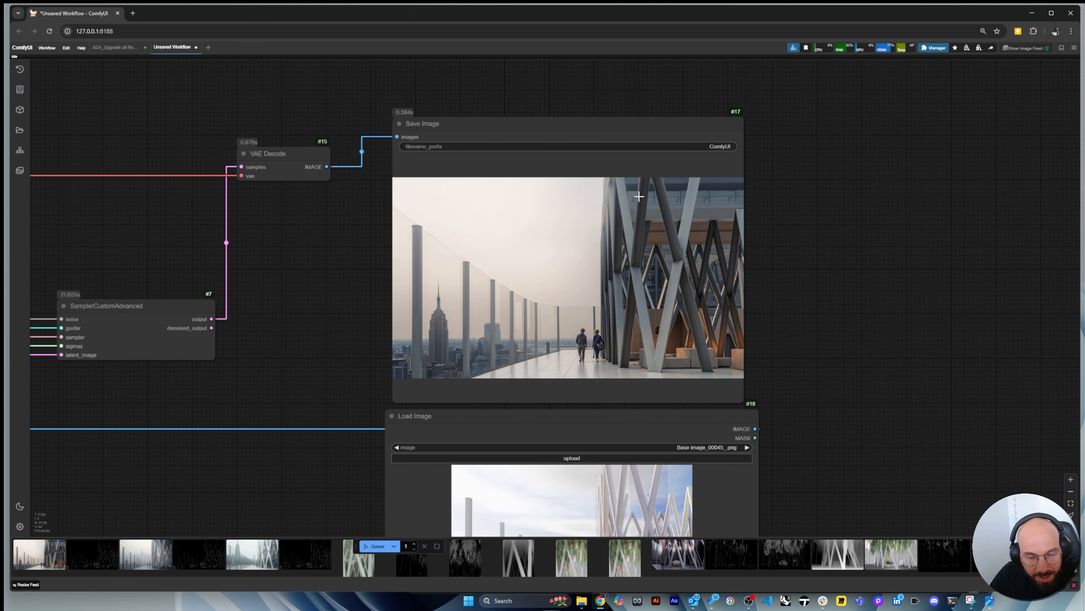
scroll(713, 224, "down", 1)
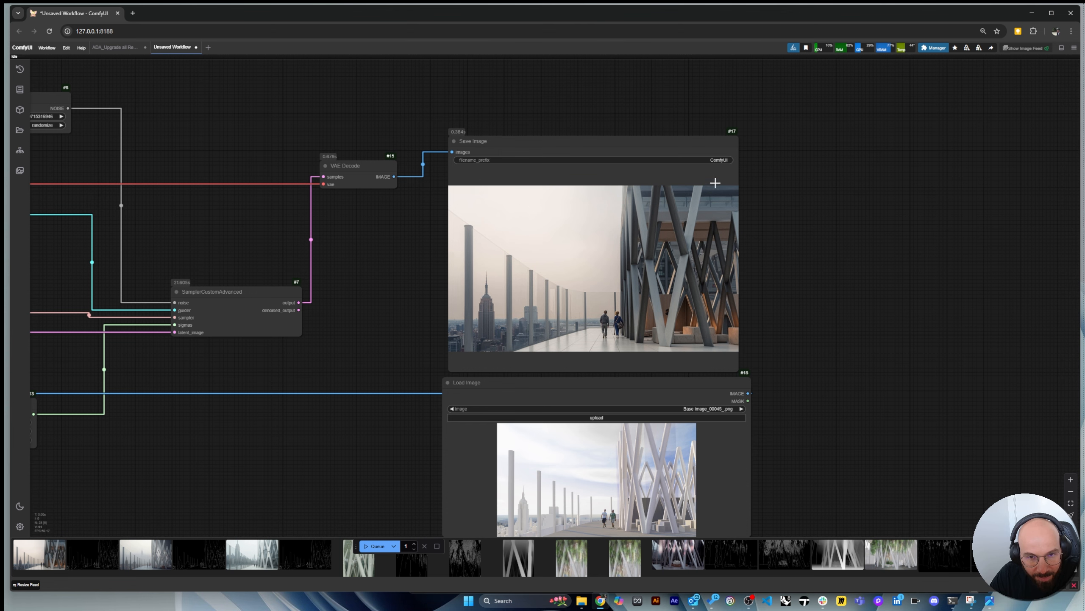
scroll(699, 434, "up", 7)
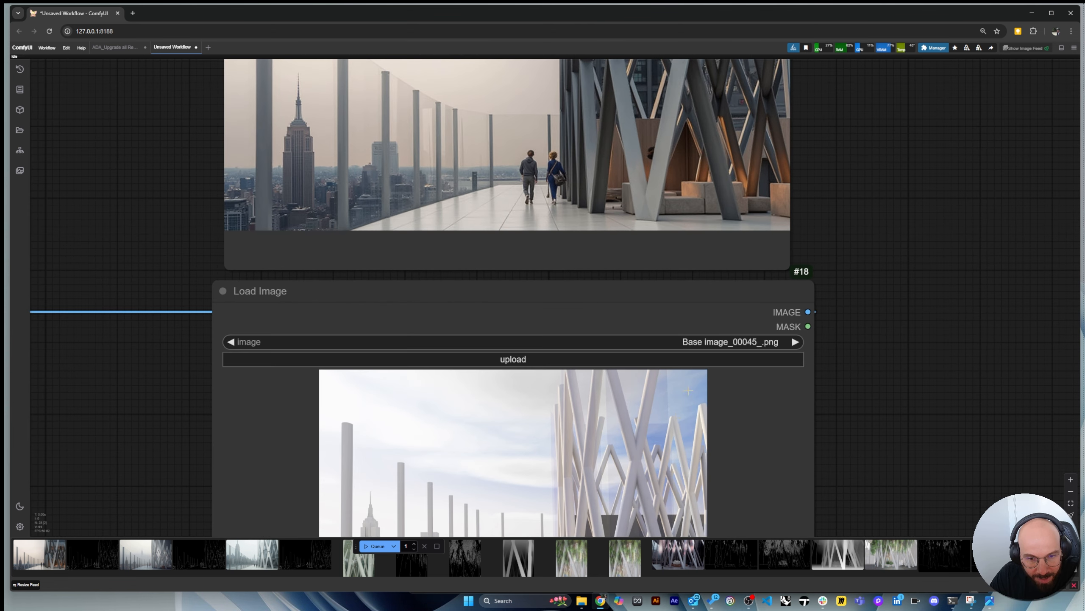
scroll(747, 311, "down", 10)
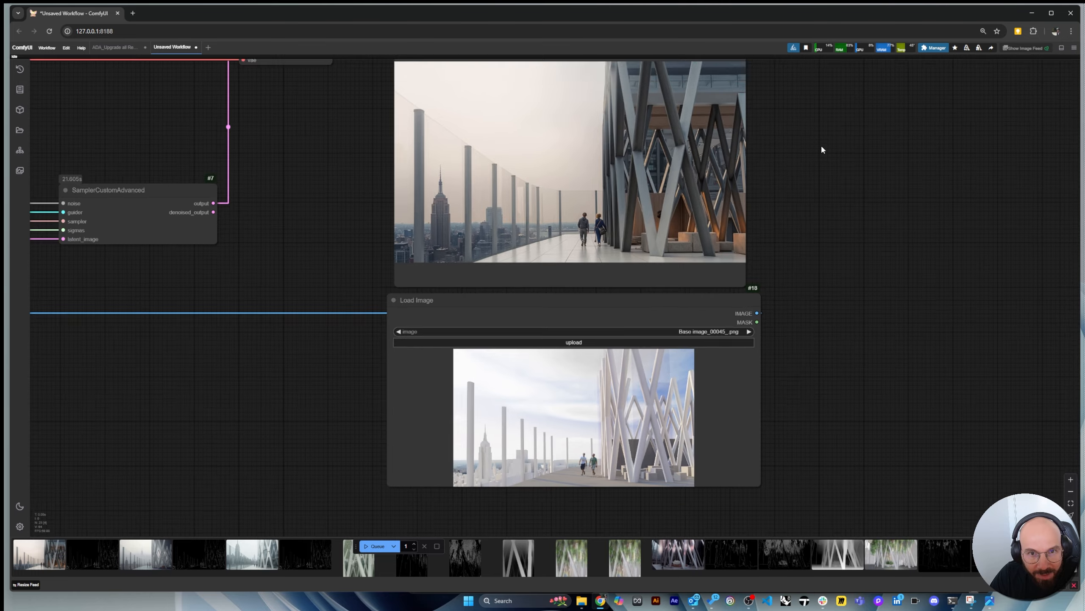
Examine the Canny edge preview around the people, the seating and the diagonal columns
scroll(345, 378, "up", 10)
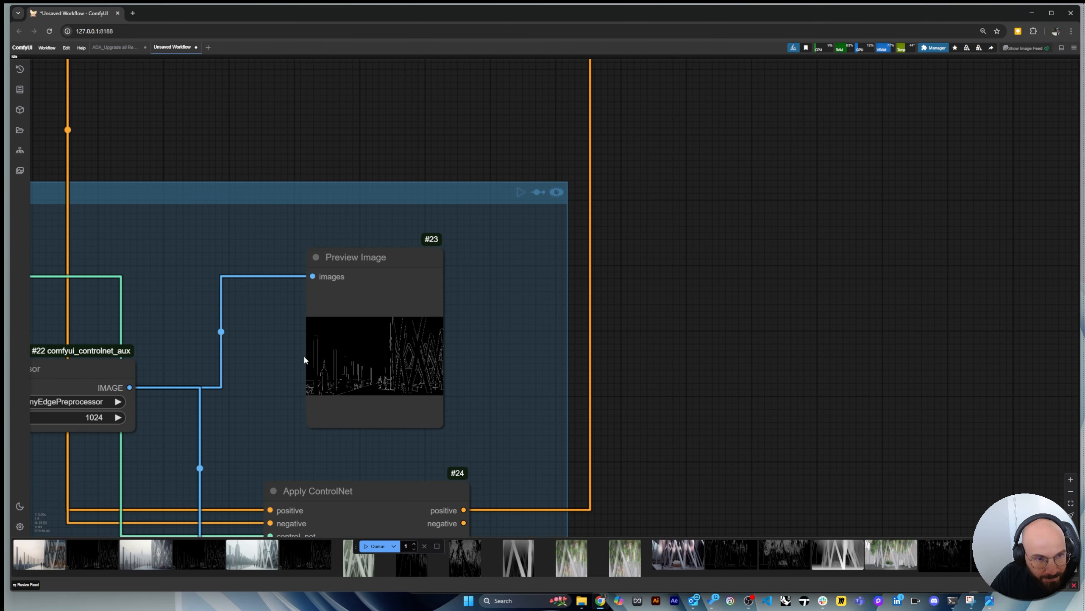
scroll(727, 230, "down", 2)
scroll(448, 457, "up", 4)
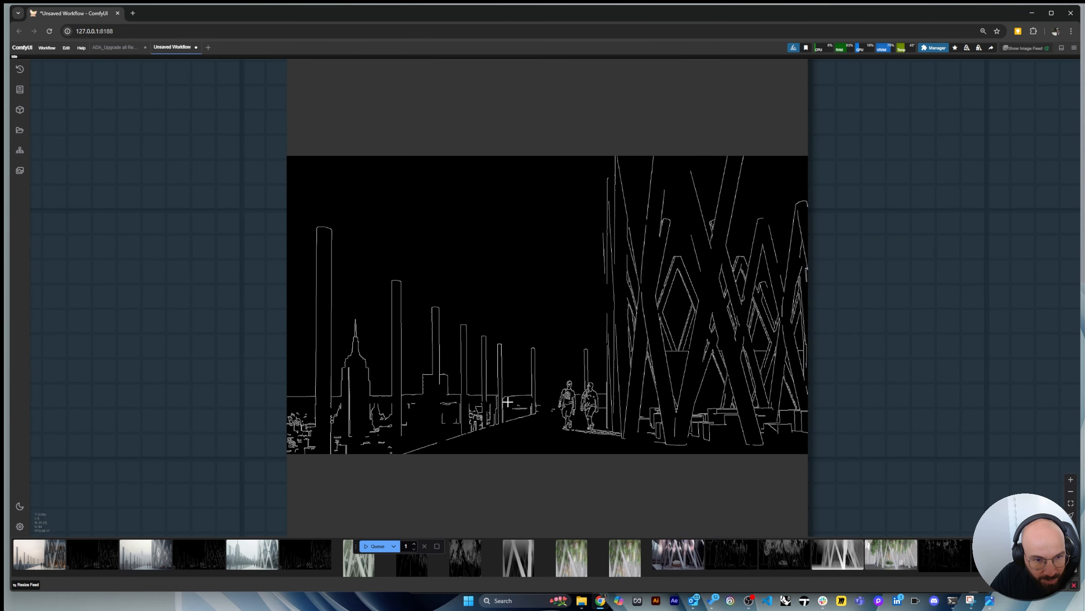
scroll(791, 436, "down", 7)
scroll(791, 437, "down", 3)
scroll(239, 397, "up", 1)
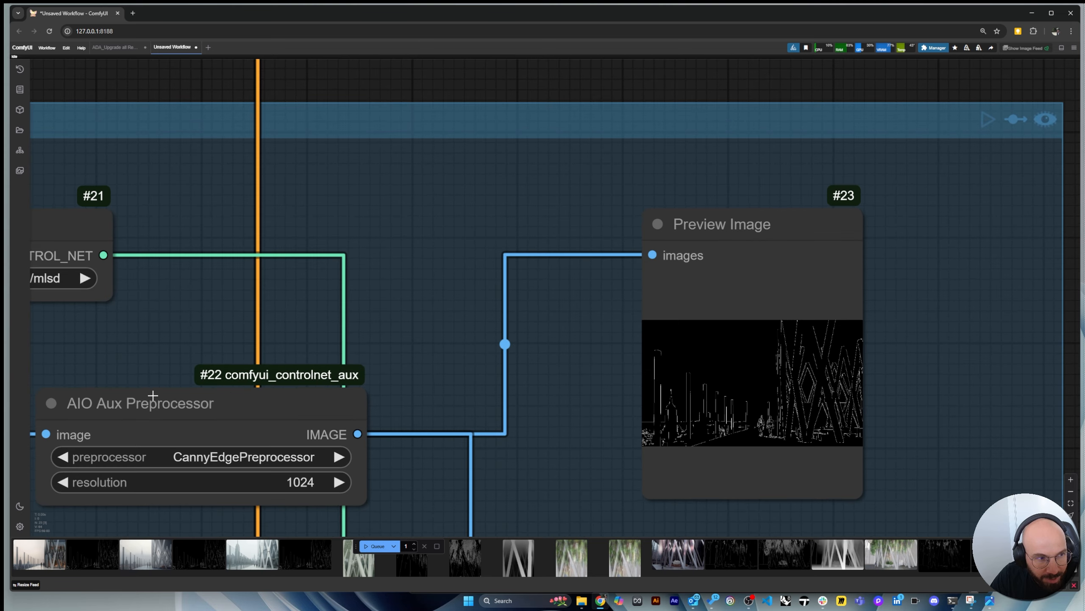
left_click_drag(158, 408, 191, 393)
scroll(769, 427, "up", 10)
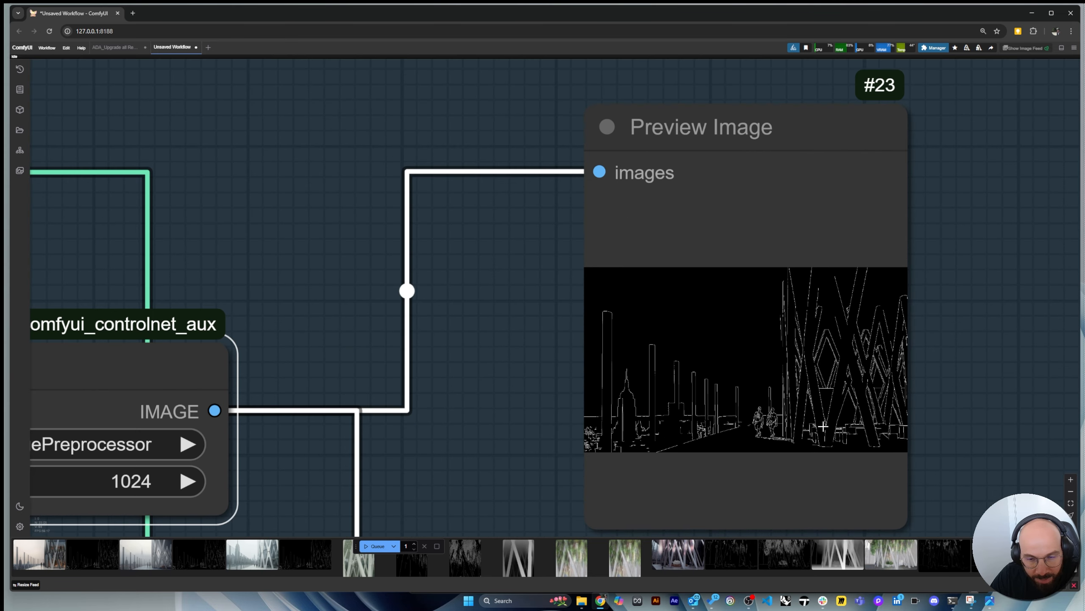
scroll(872, 393, "up", 2)
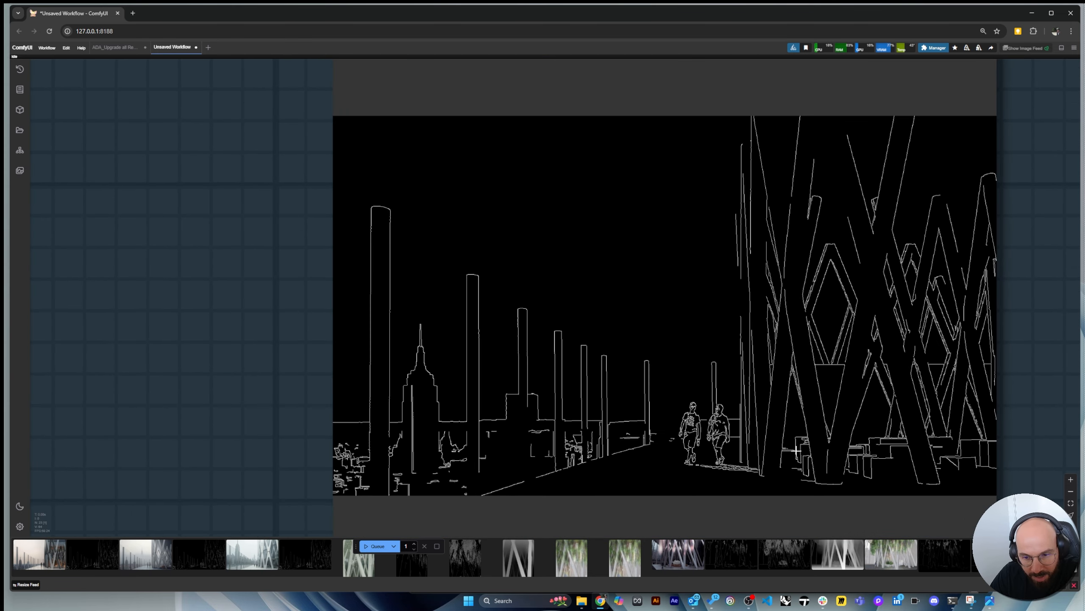
scroll(760, 254, "down", 8)
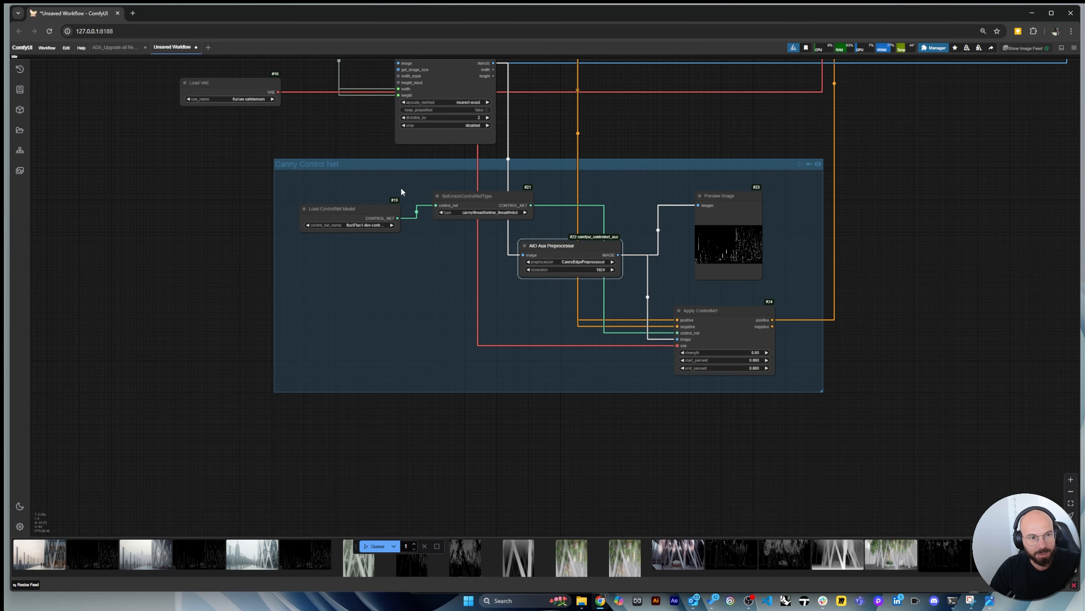
Add a second Apply ControlNet node below the Canny group and connect the first one's positive output to its positive input
left_click(488, 195)
double_click(750, 476)
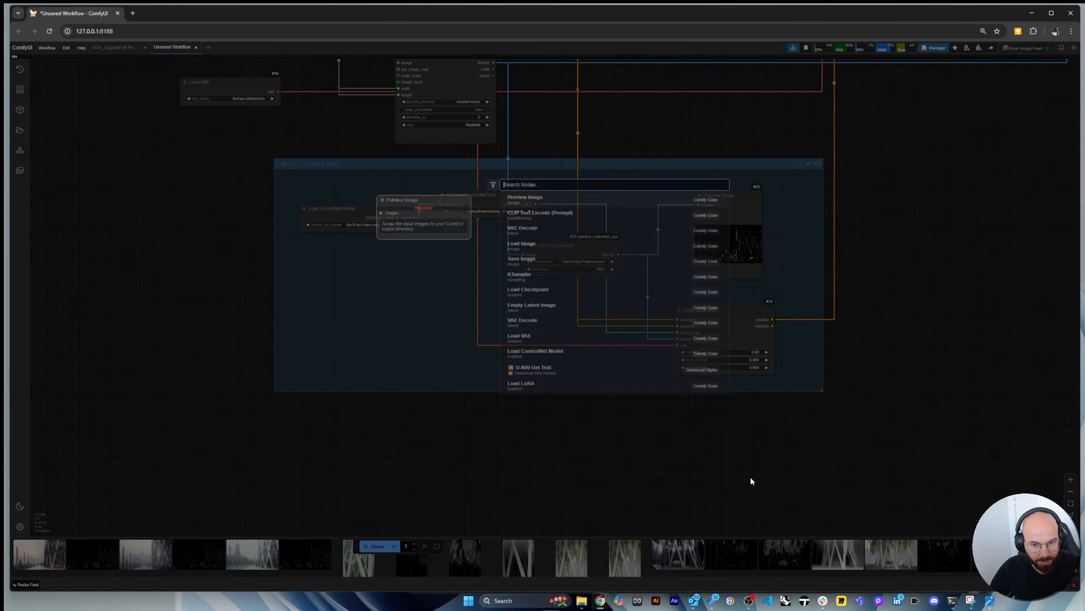
type("appl")
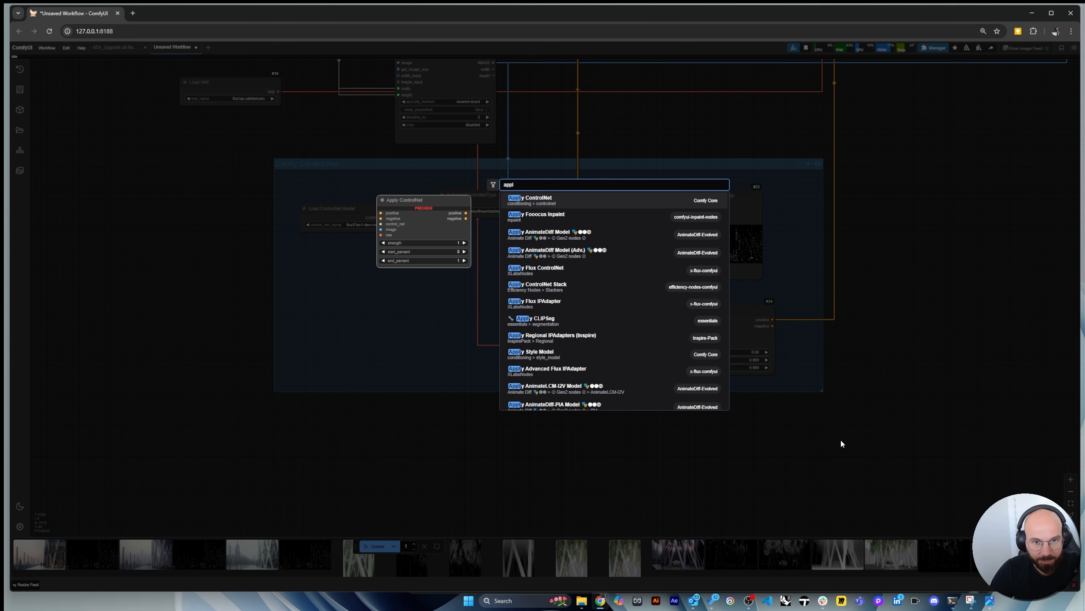
left_click(626, 204)
left_click_drag(798, 470, 825, 436)
left_click_drag(772, 319, 847, 439)
left_click(730, 479)
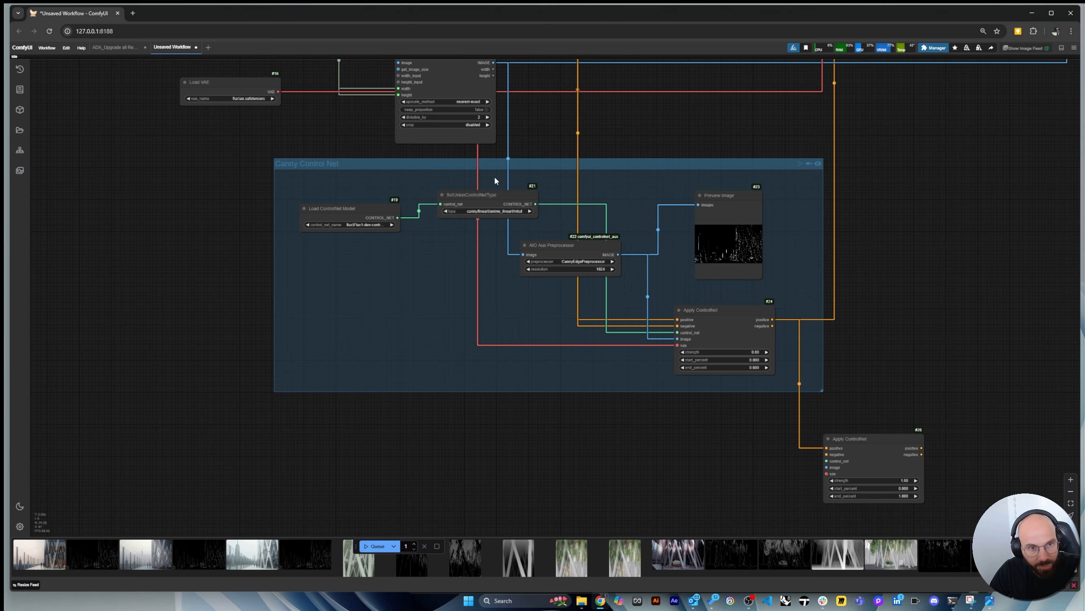
left_click(491, 198)
key("ctrl+v")
left_click_drag(550, 204, 515, 227)
Add a SetUnionControlNetType node below the Canny group, linking it from Load ControlNet Model to the new Apply ControlNet
double_click(509, 474)
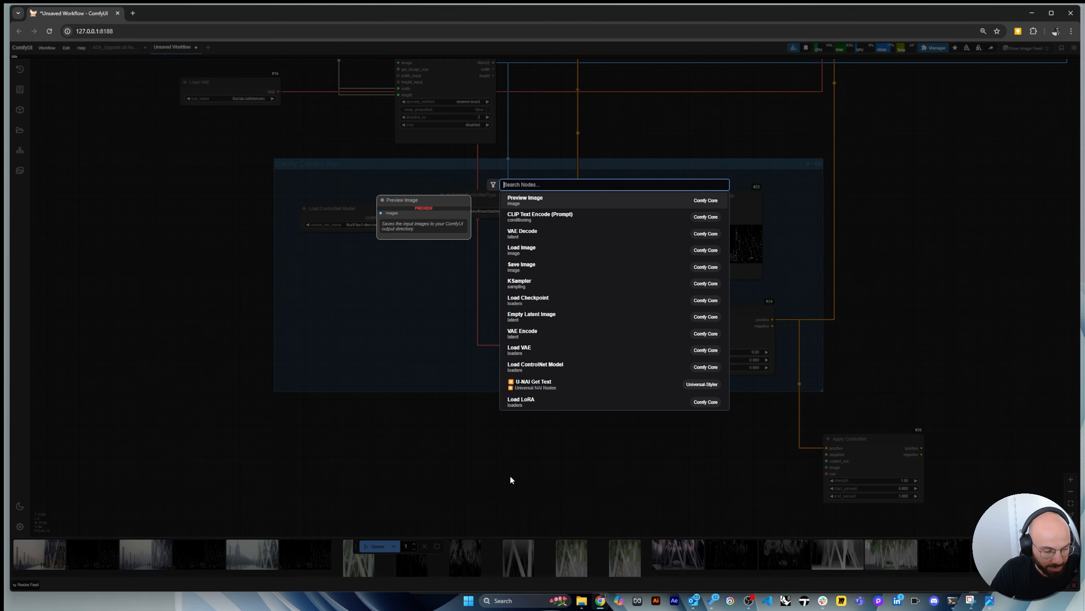
type("set uni")
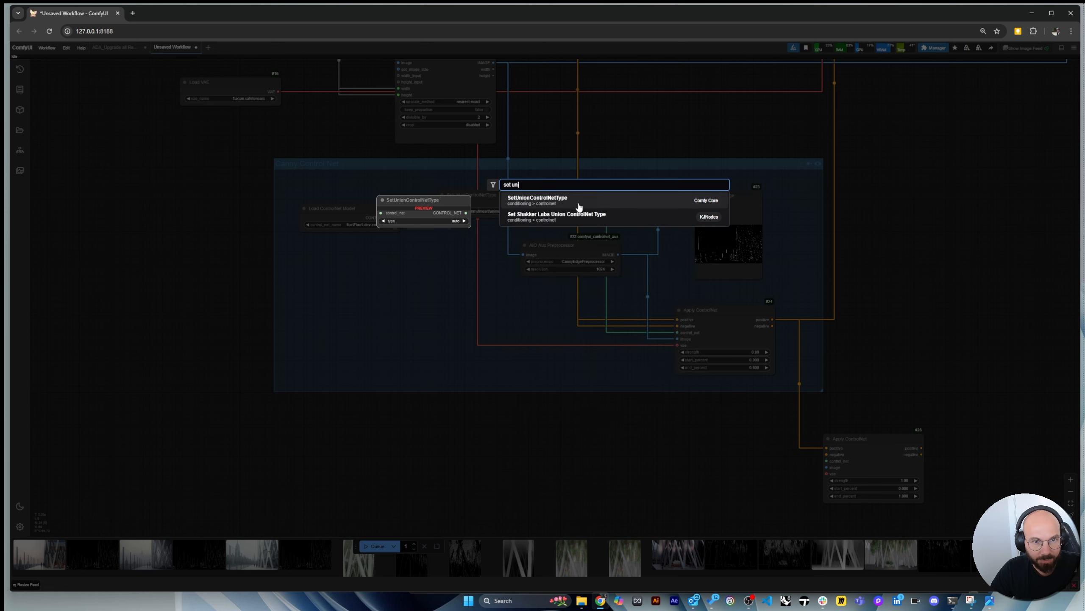
left_click(511, 201)
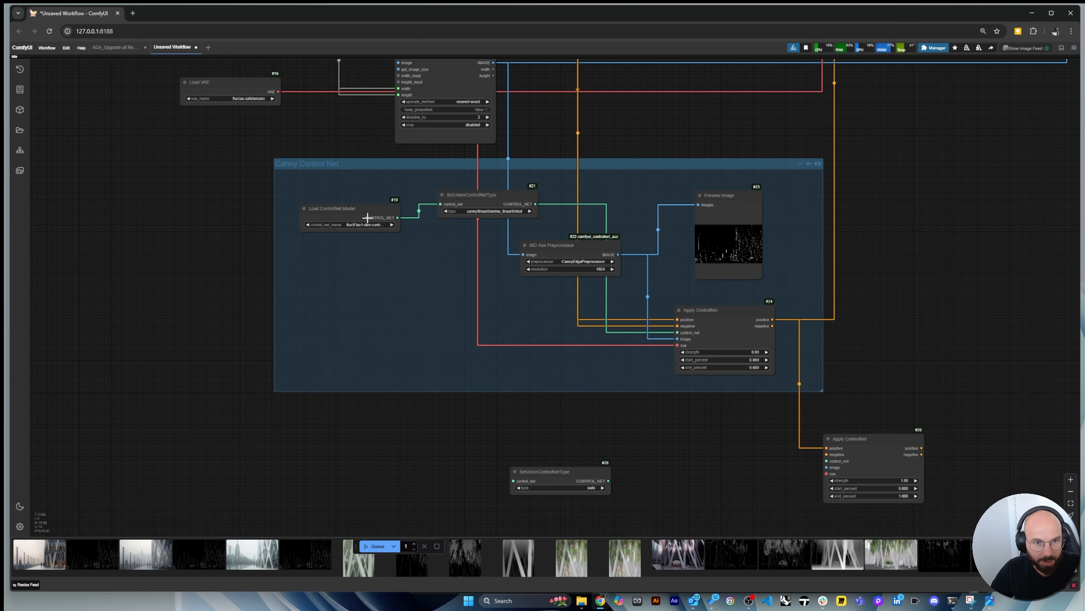
left_click_drag(491, 404, 513, 481)
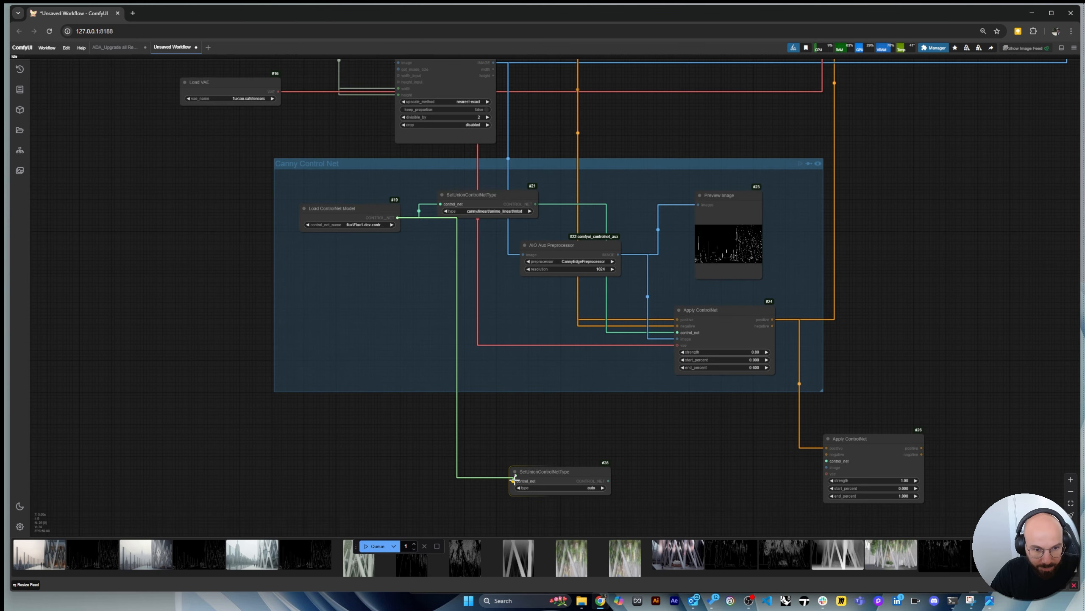
left_click_drag(580, 481, 861, 445)
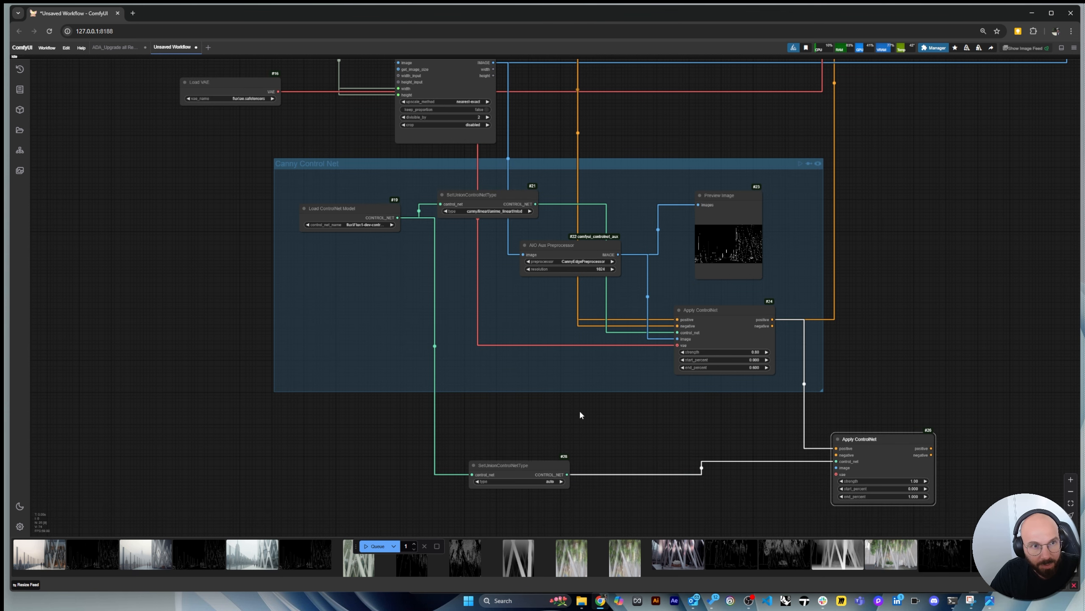
scroll(581, 413, "down", 2)
left_click_drag(550, 456, 528, 405)
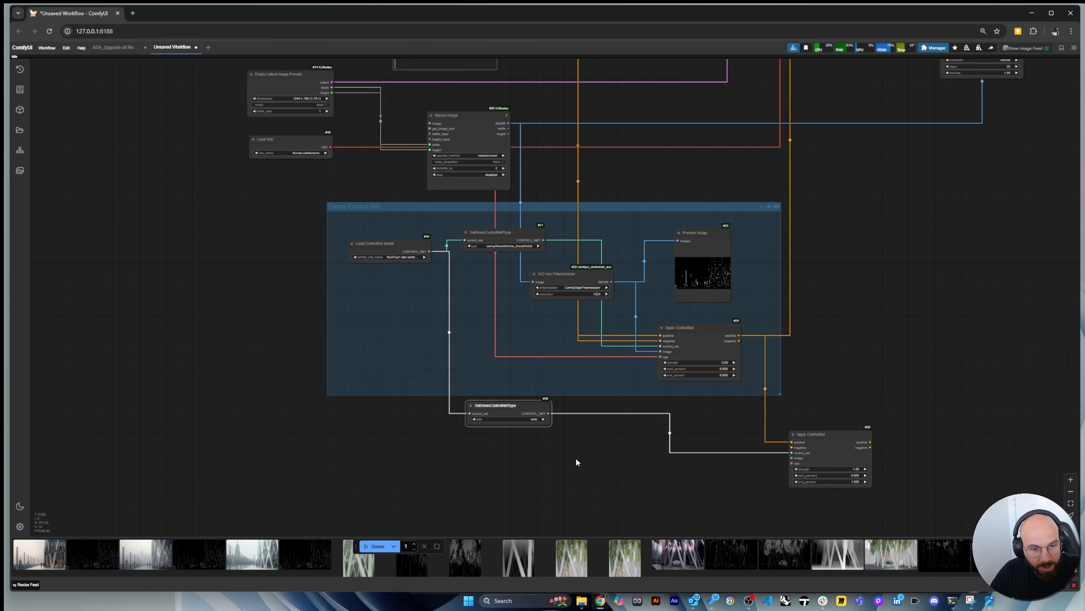
Add a Depth Anything V2 - Relative node below the new SetUnionControlNetType node
scroll(568, 480, "up", 3)
double_click(563, 490)
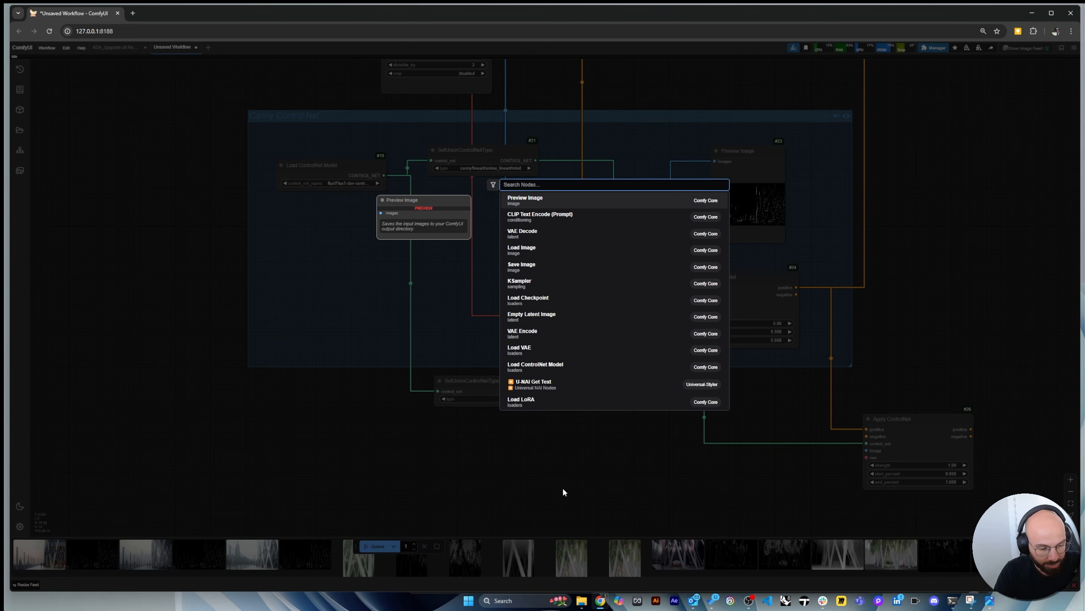
type("depth")
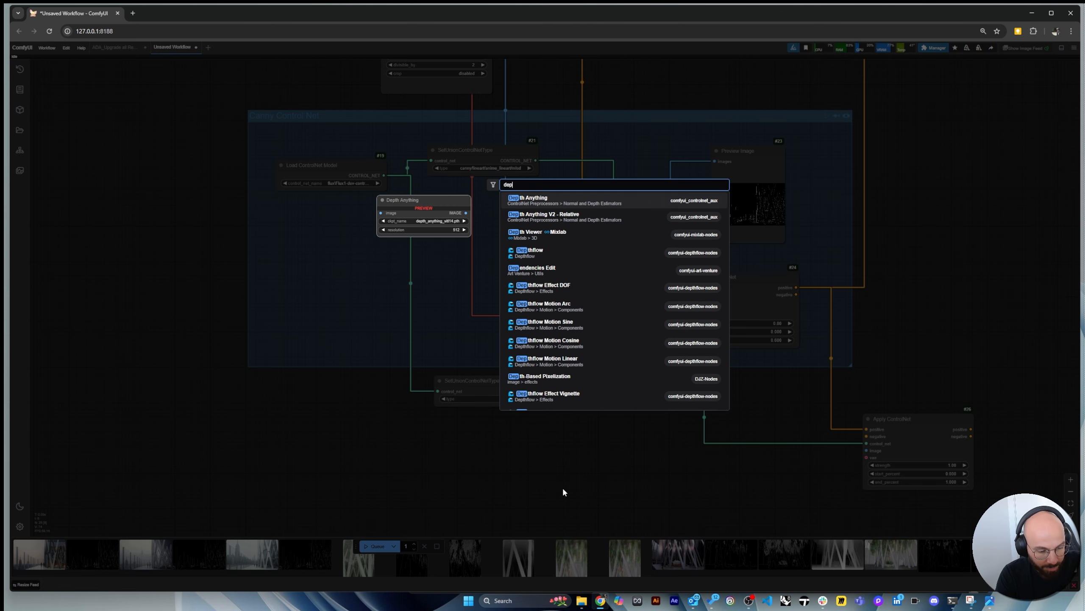
left_click(581, 217)
Move the Load Image node with the base image from beneath Save Image to the left side of the Canny group
scroll(530, 433, "down", 10)
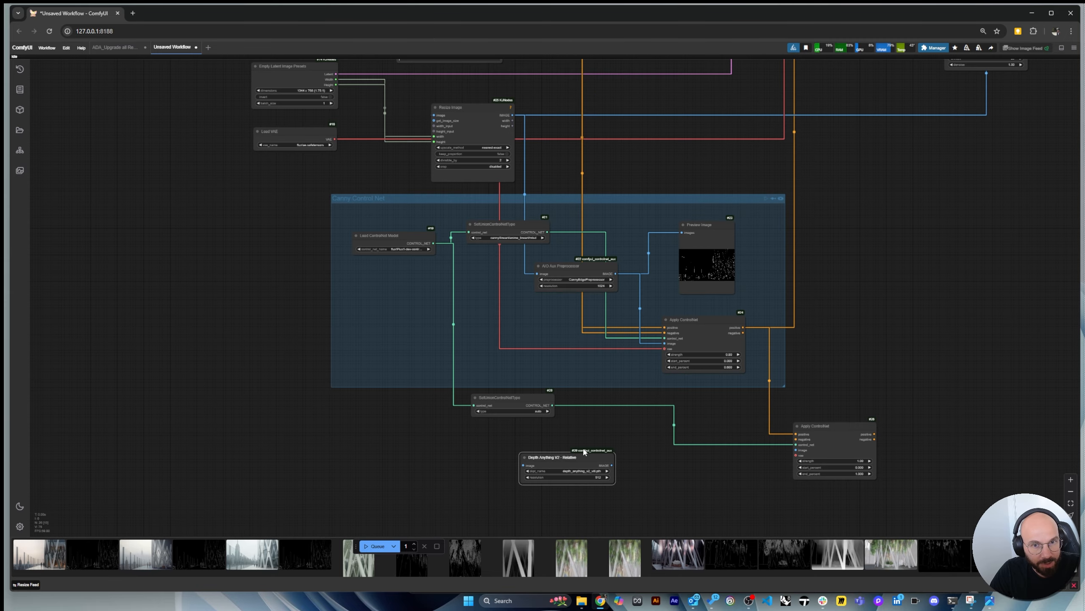
scroll(975, 170, "down", 2)
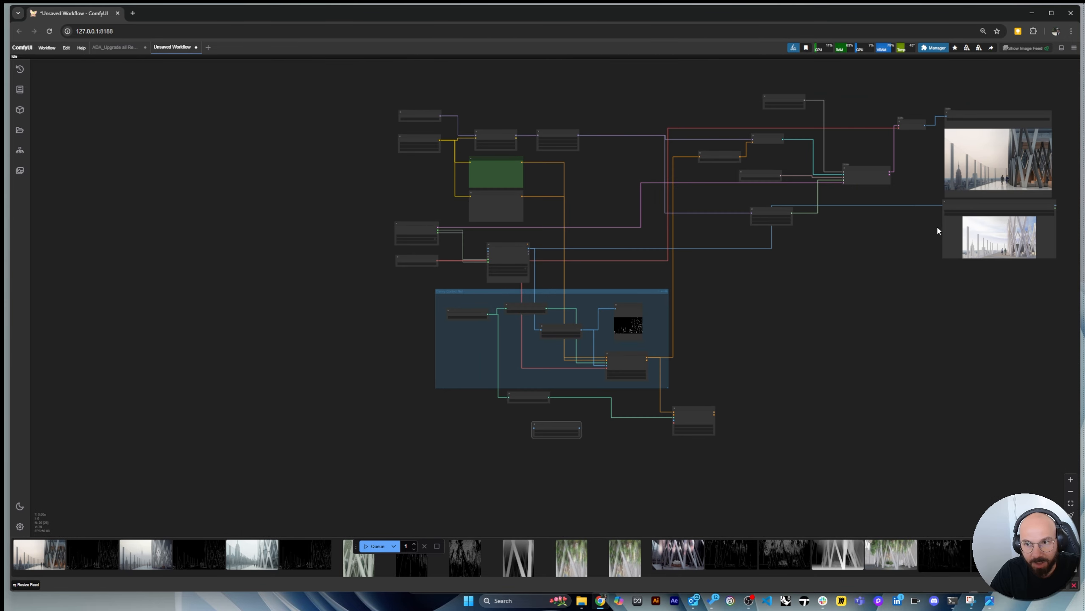
left_click_drag(983, 203, 323, 349)
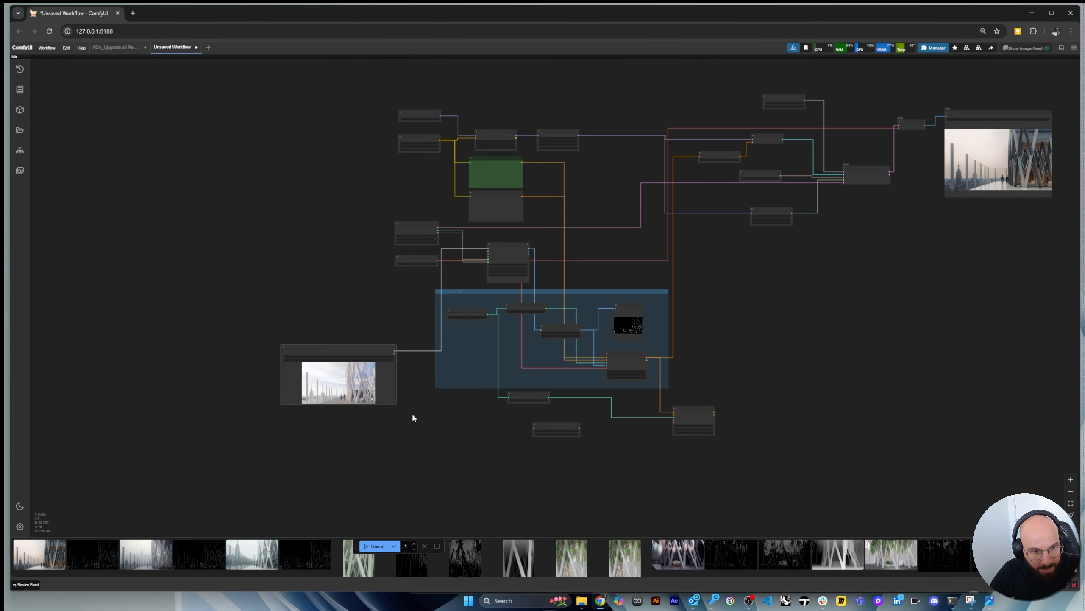
Connect the Resize Image output to the Depth Anything V2 image input and shift both lower nodes slightly right
scroll(412, 412, "up", 5)
left_click_drag(584, 146, 590, 446)
left_click_drag(613, 381, 640, 405)
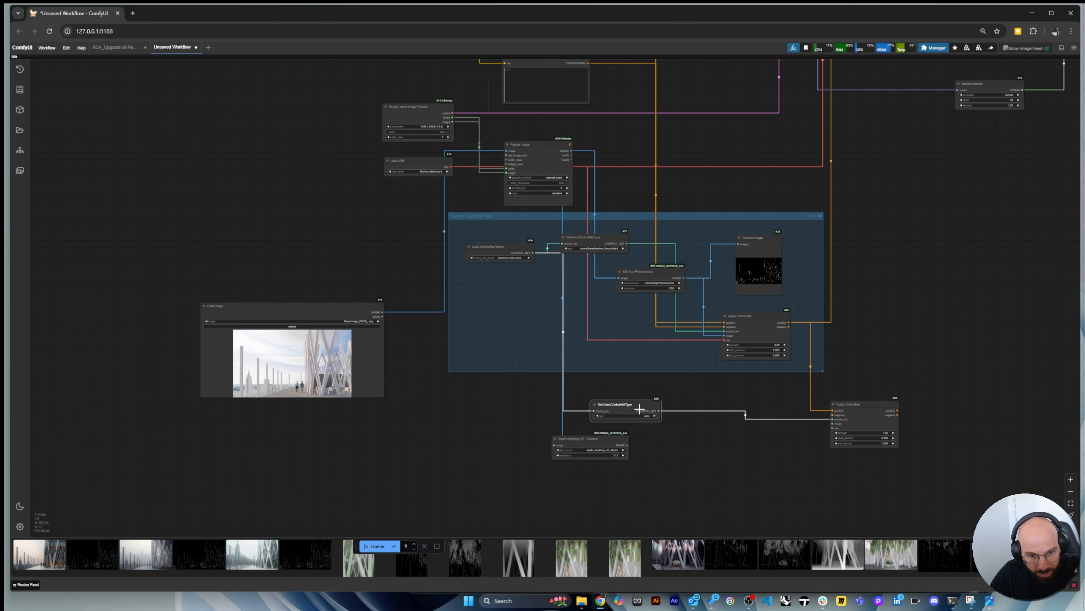
left_click_drag(609, 440, 638, 440)
Set the Depth Anything V2 node's resolution to 1024
scroll(642, 461, "up", 5)
scroll(644, 455, "up", 4)
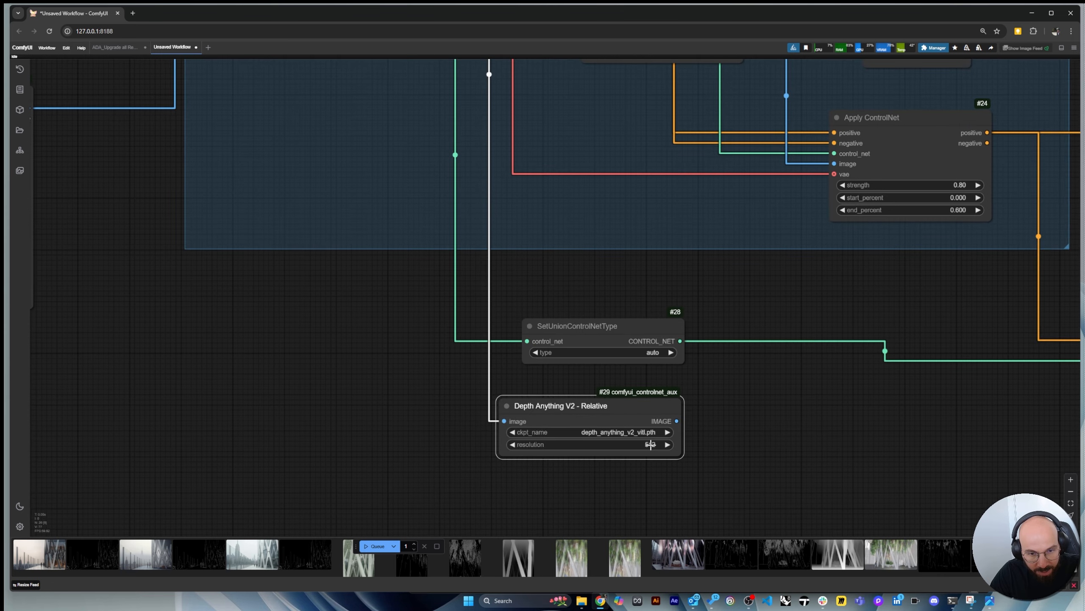
left_click(650, 448)
type("1024")
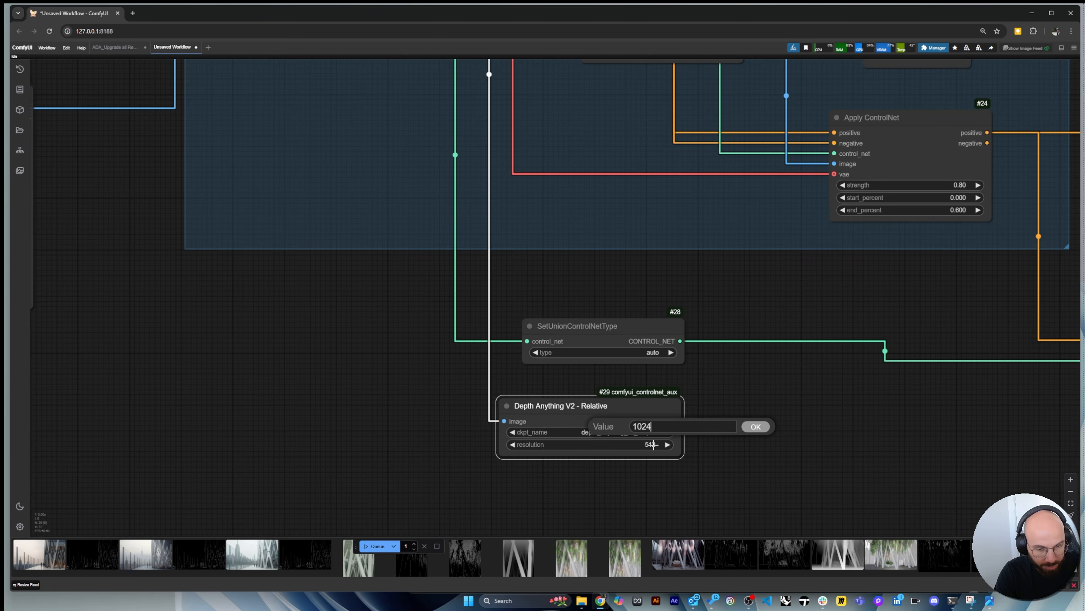
key("Return")
scroll(351, 303, "down", 5)
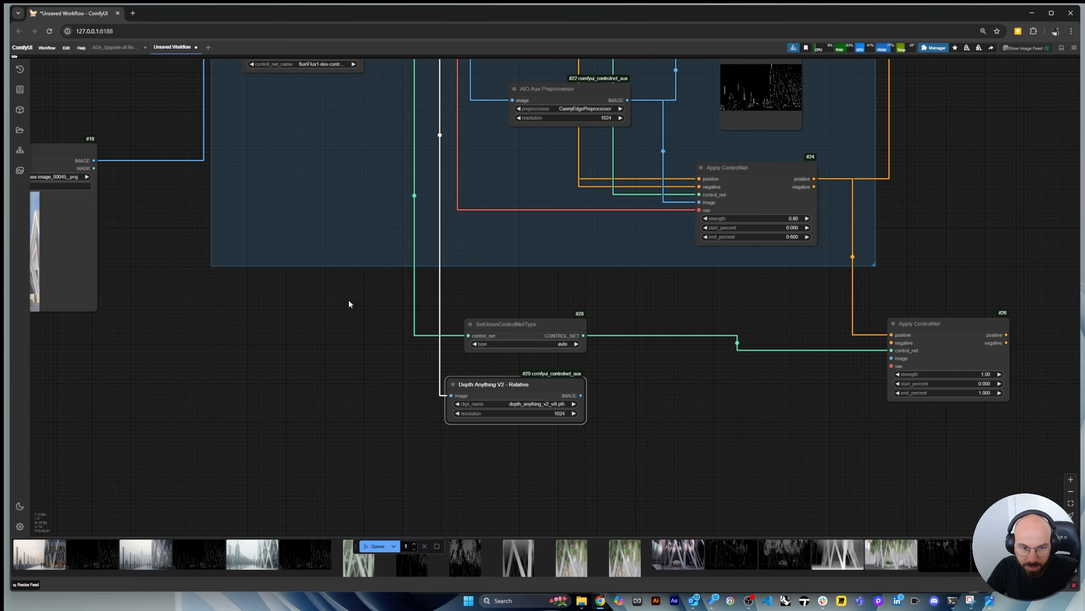
left_click(694, 83)
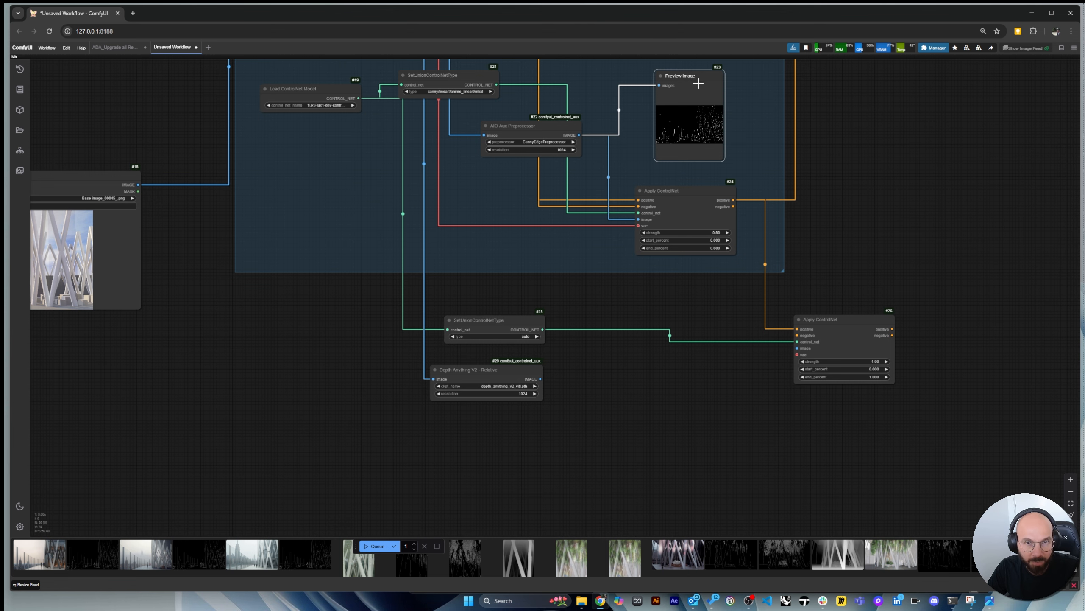
key("ctrl+v")
key("Delete")
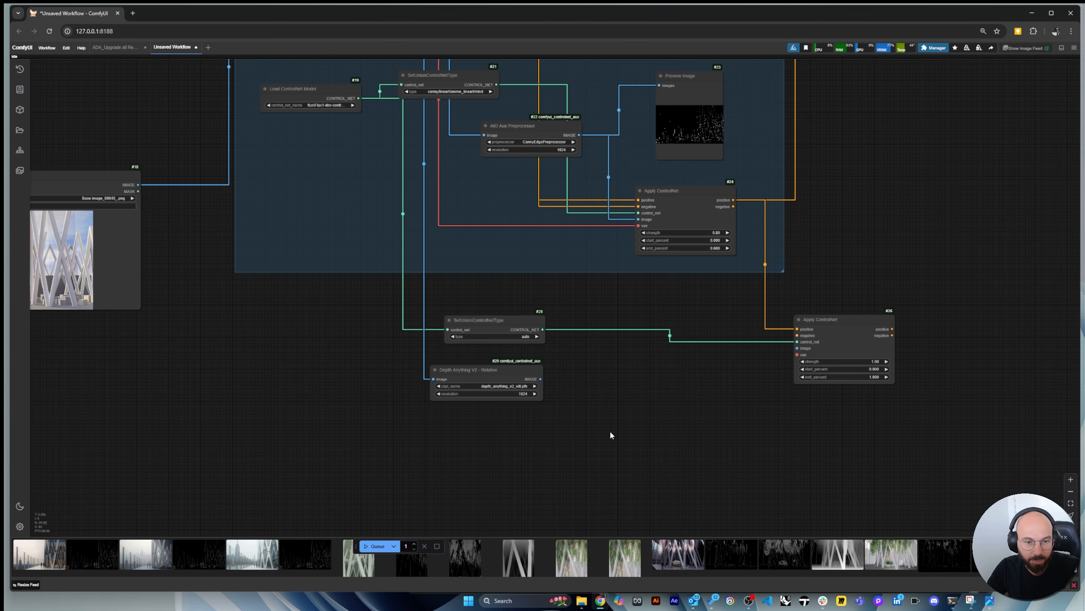
Add a Preview Image node, feed it from the Depth Anything V2 image output, and place it below and to the right of that node
double_click(610, 429)
type("previe")
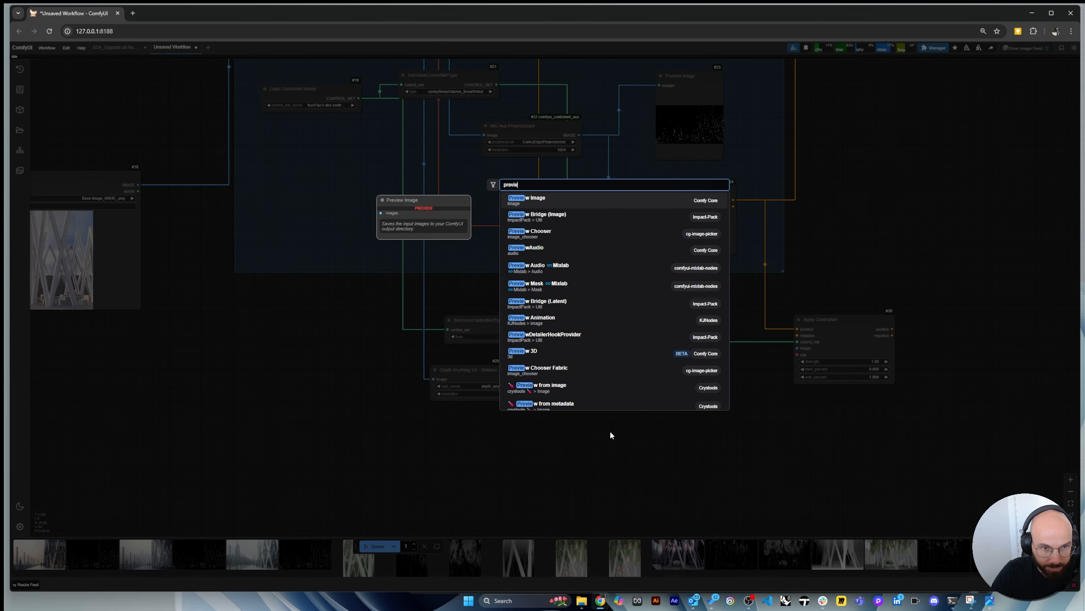
left_click(606, 198)
scroll(538, 450, "up", 3)
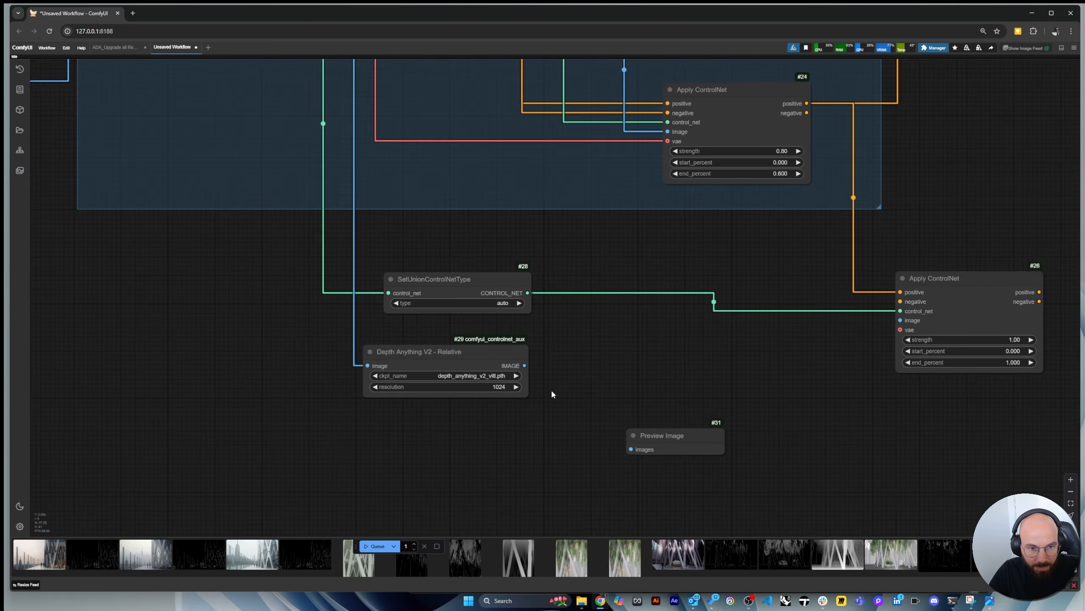
left_click_drag(522, 363, 635, 455)
left_click(684, 449)
scroll(609, 419, "down", 8)
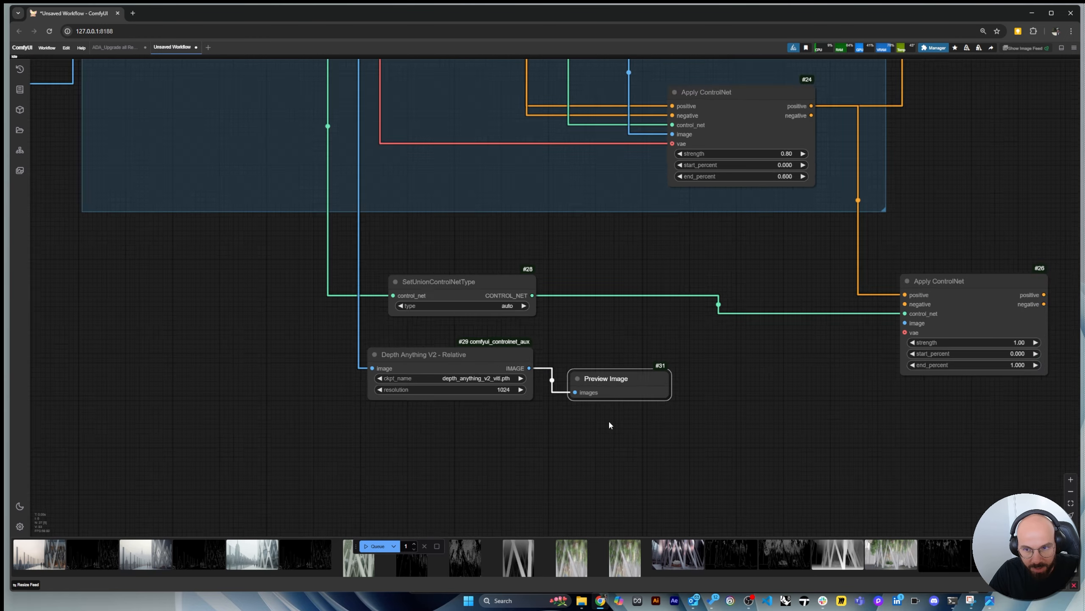
scroll(653, 423, "up", 3)
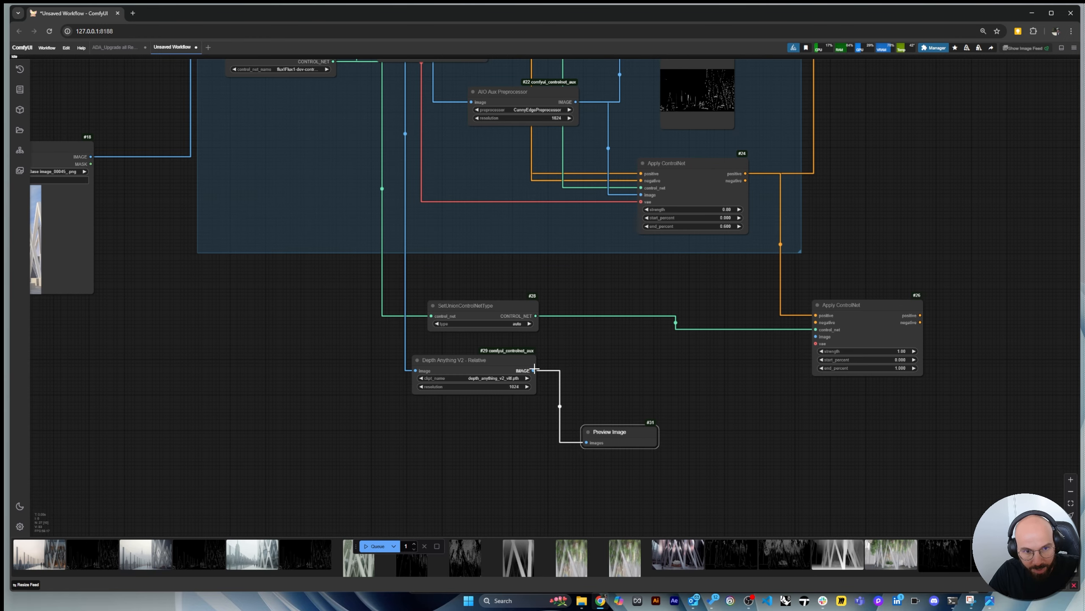
Connect the Depth Anything V2 image output and the Canny Apply ControlNet's negative output to the matching inputs of the second Apply ControlNet
left_click_drag(533, 370, 814, 341)
scroll(755, 437, "down", 3)
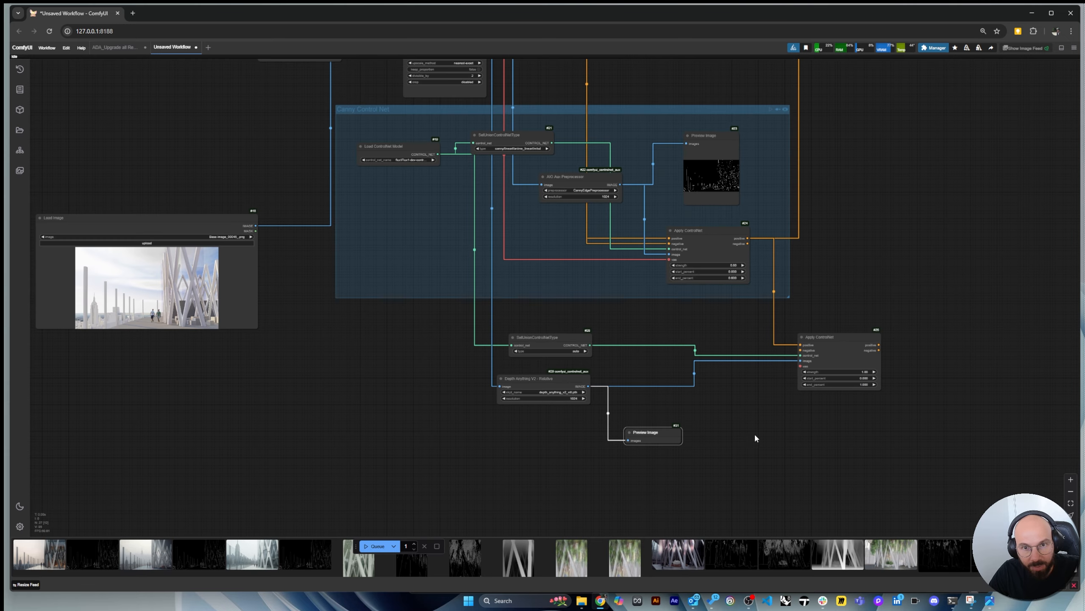
left_click_drag(748, 244, 800, 349)
scroll(748, 450, "down", 8)
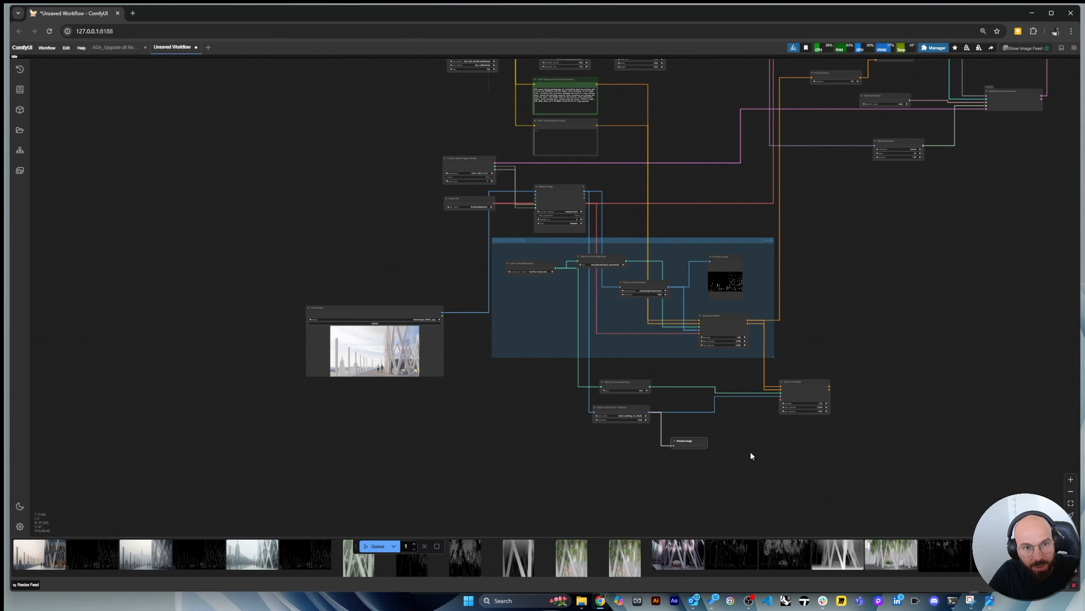
Connect the Load VAE output to the vae input of the second Apply ControlNet
scroll(553, 258, "up", 6)
left_click_drag(540, 252, 785, 394)
scroll(541, 251, "down", 4)
scroll(860, 428, "up", 5)
scroll(831, 472, "down", 5)
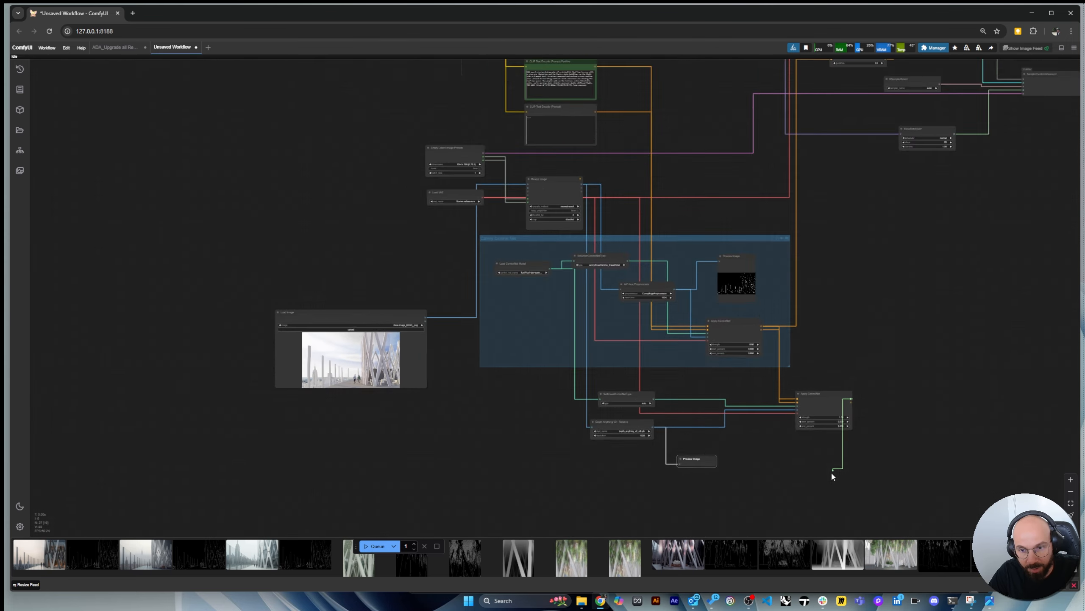
Connect the second Apply ControlNet's positive output to the Flux guidance node's conditioning input and shift that Apply ControlNet slightly up
scroll(842, 131, "up", 5)
left_click_drag(819, 129, 856, 131)
scroll(777, 173, "down", 5)
scroll(832, 137, "up", 3)
scroll(832, 137, "up", 4)
scroll(782, 114, "down", 5)
scroll(775, 477, "up", 1)
scroll(775, 477, "up", 2)
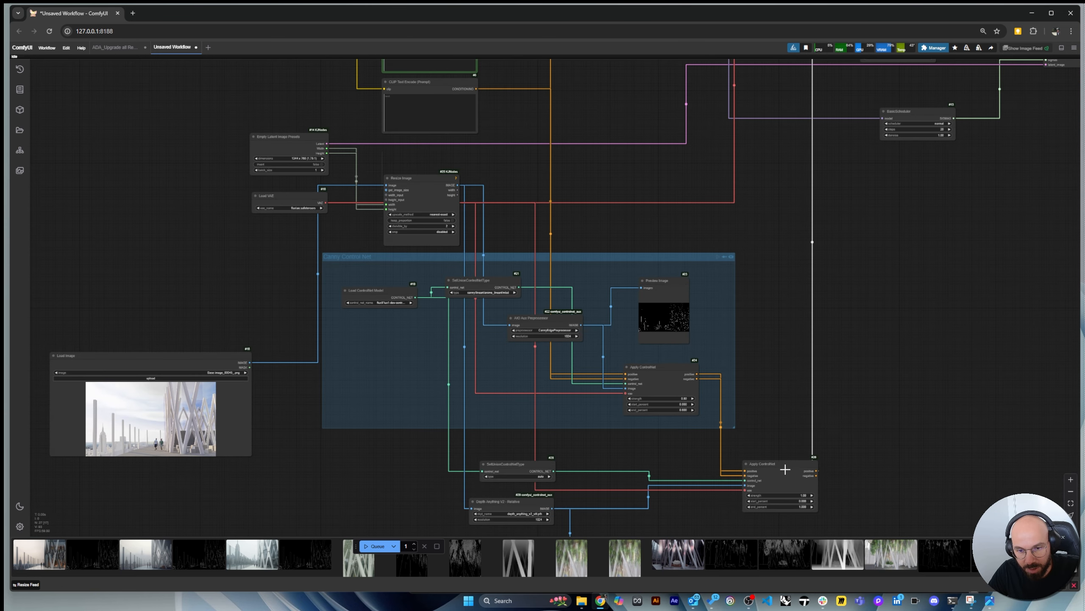
left_click_drag(774, 466, 770, 454)
scroll(829, 272, "down", 4)
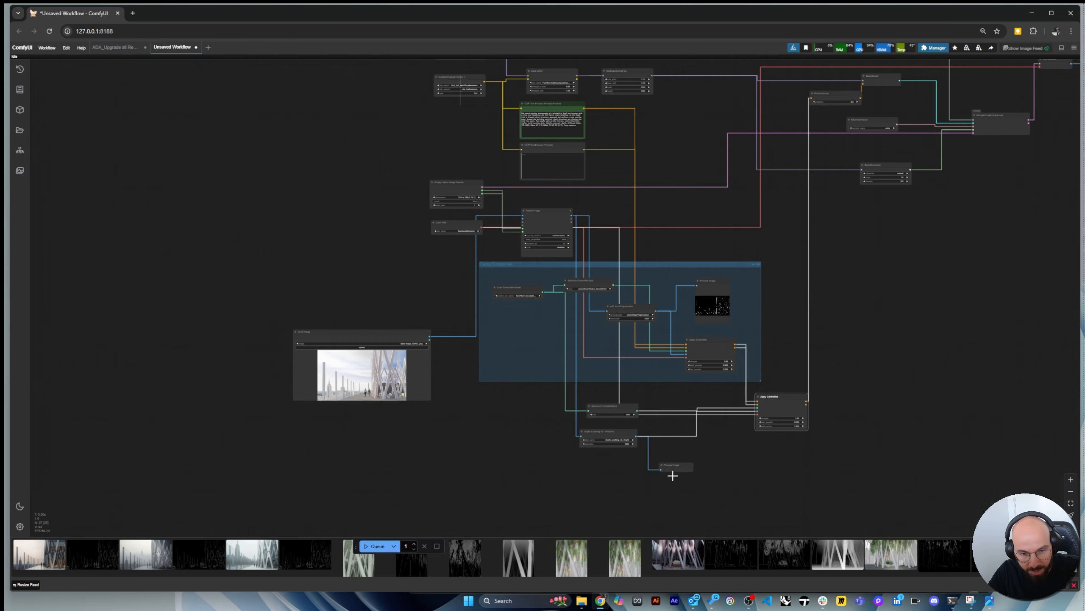
Set the Canny Apply ControlNet's strength to 0.3 and its end percent to 0.6
scroll(670, 470, "up", 5)
scroll(888, 462, "up", 3)
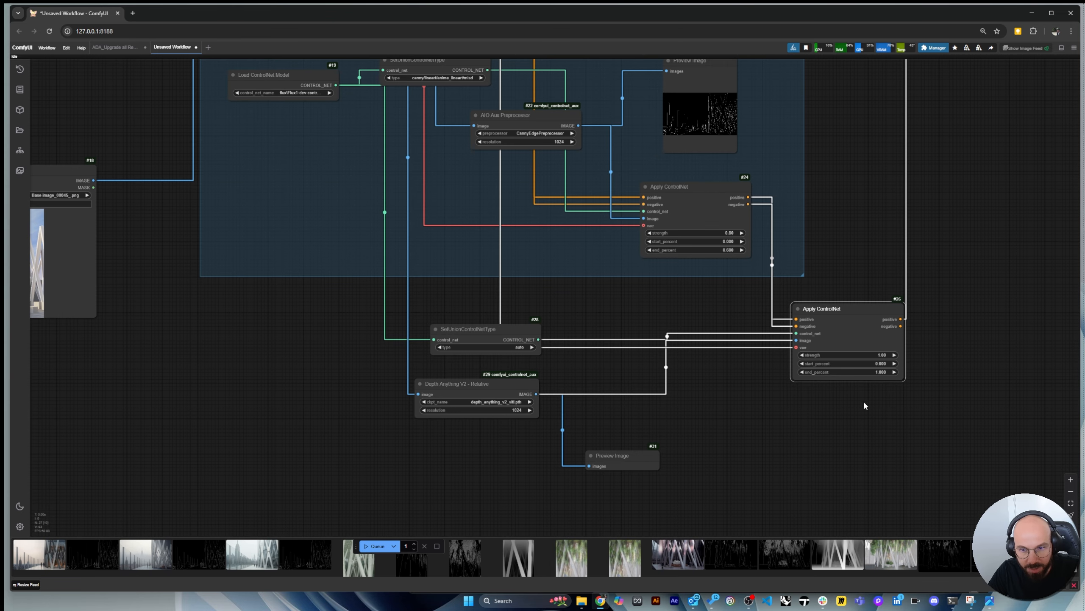
left_click(728, 233)
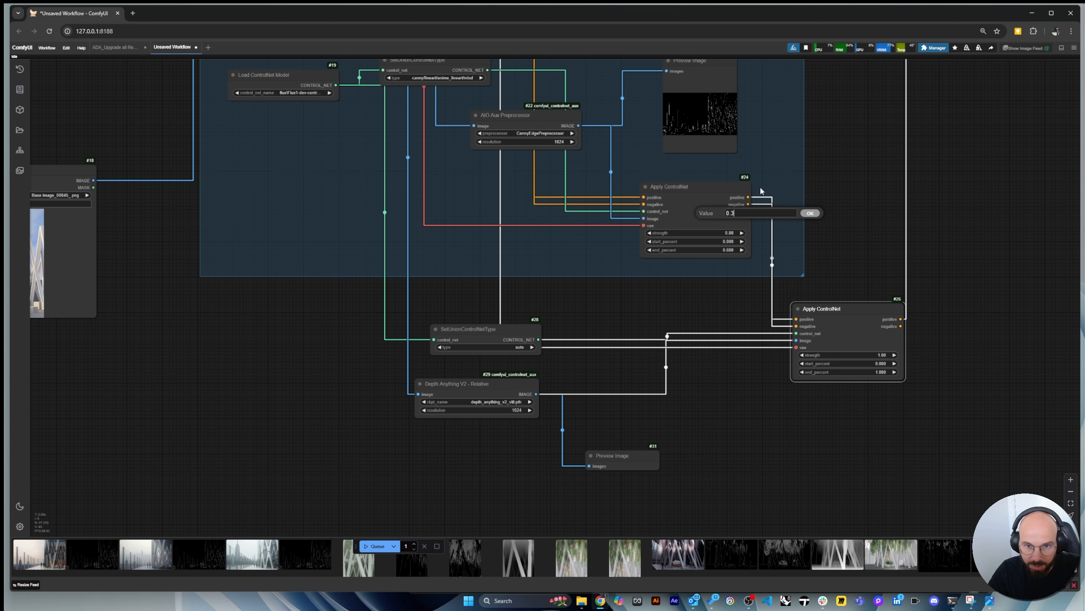
left_click(809, 213)
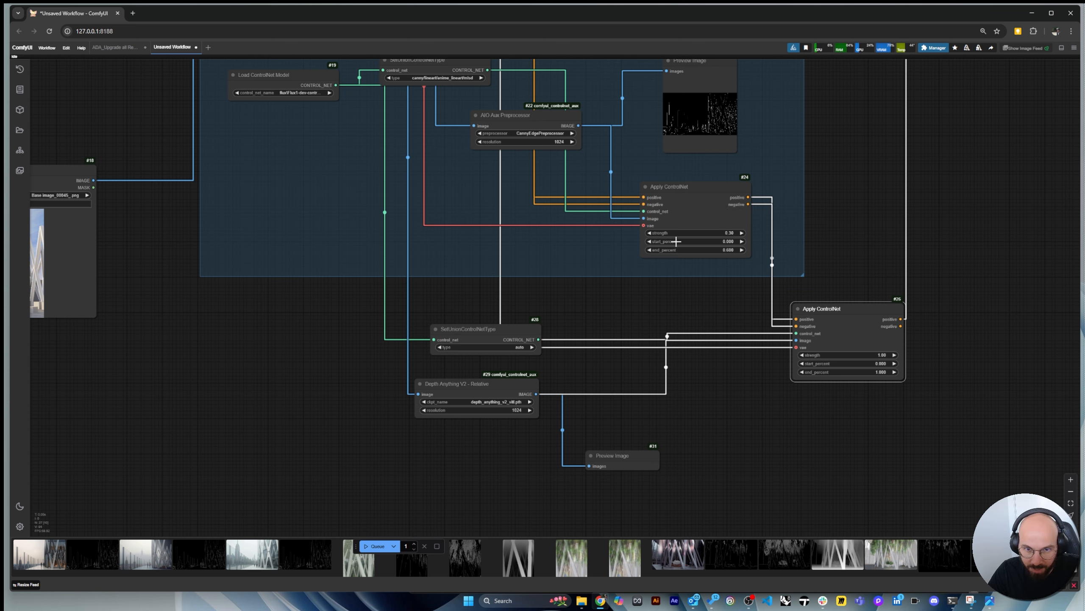
left_click(730, 250)
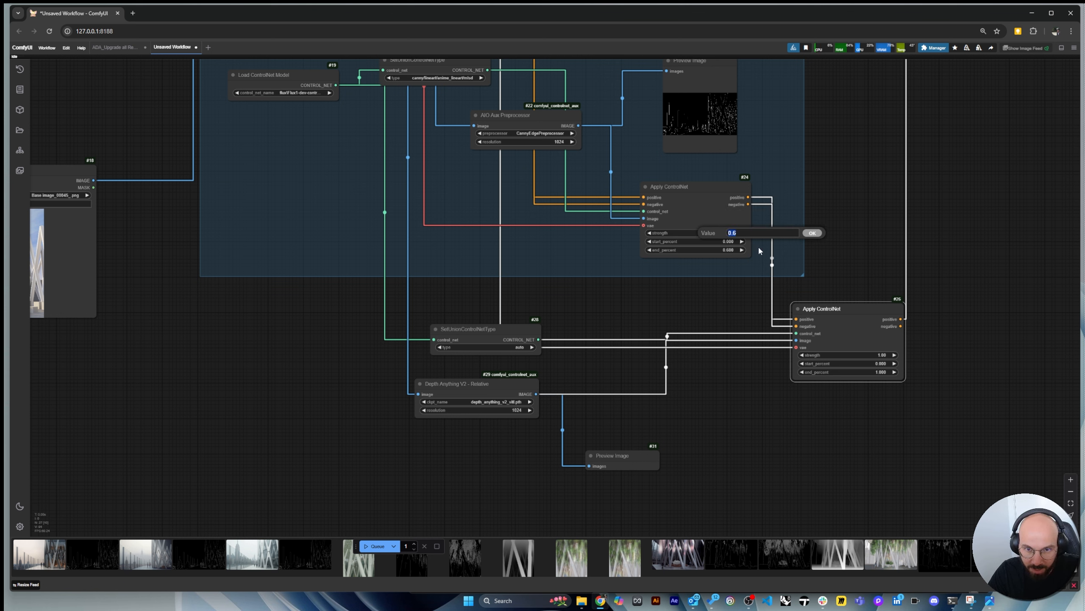
Set the strength of the depth Apply ControlNet to 0.5
left_click(883, 355)
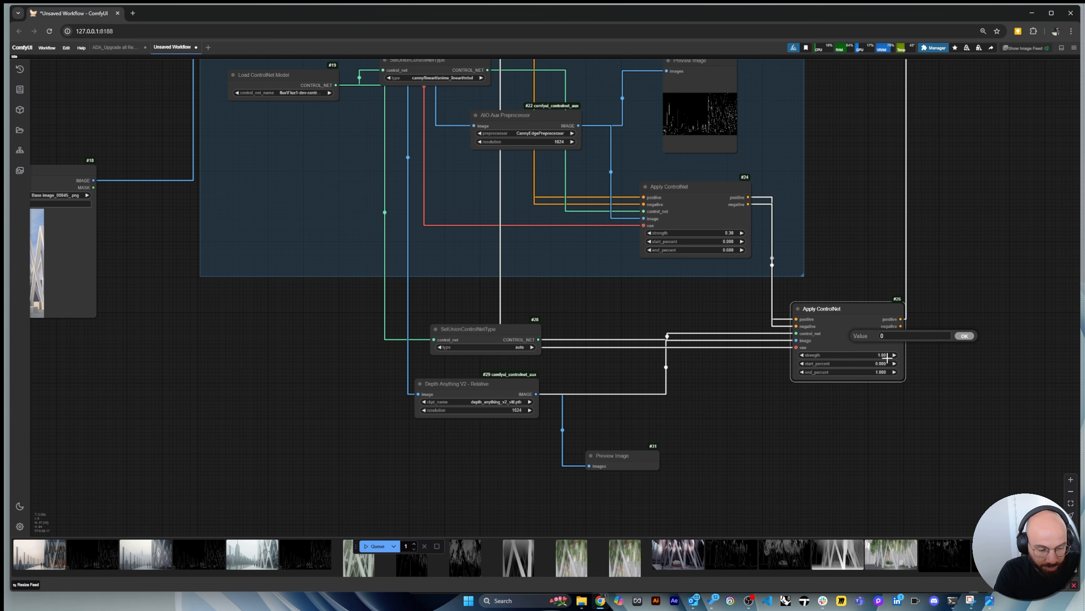
type("0.5")
key("Return")
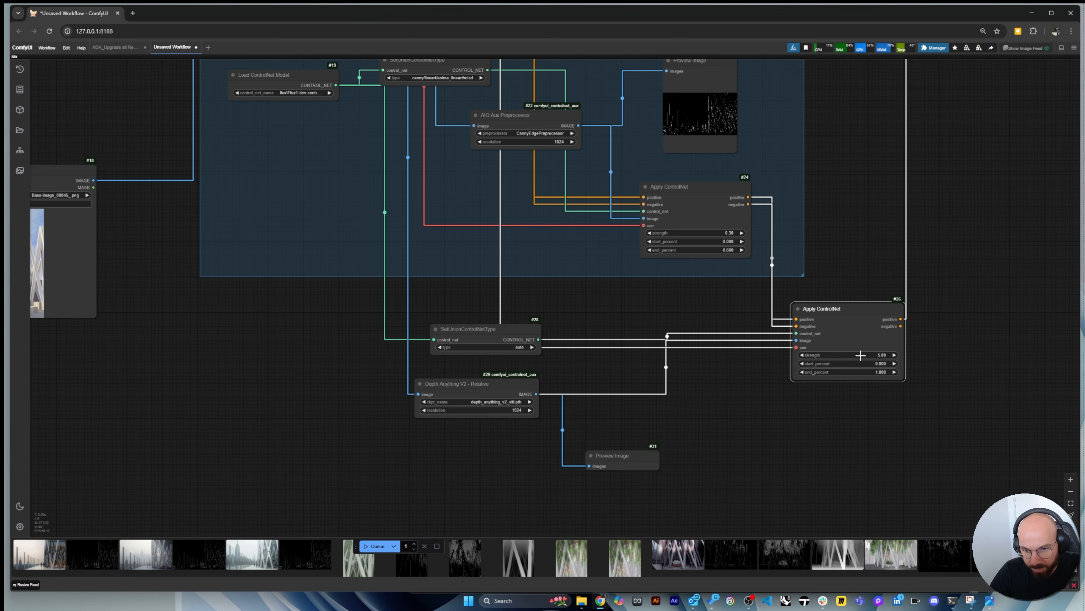
left_click(878, 355)
scroll(898, 379, "up", 8)
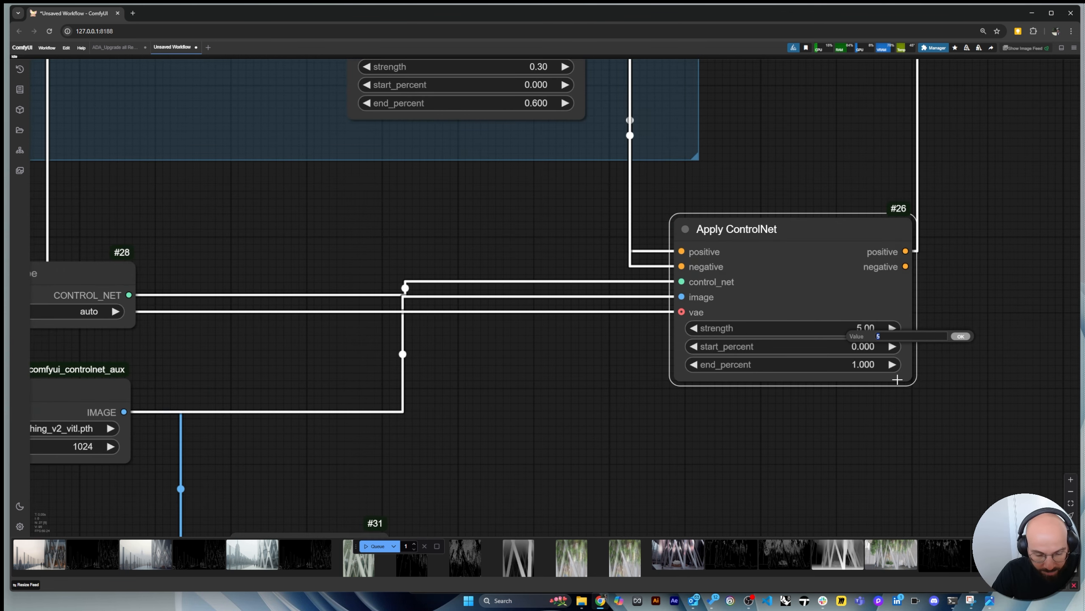
type("0.5")
key("Return")
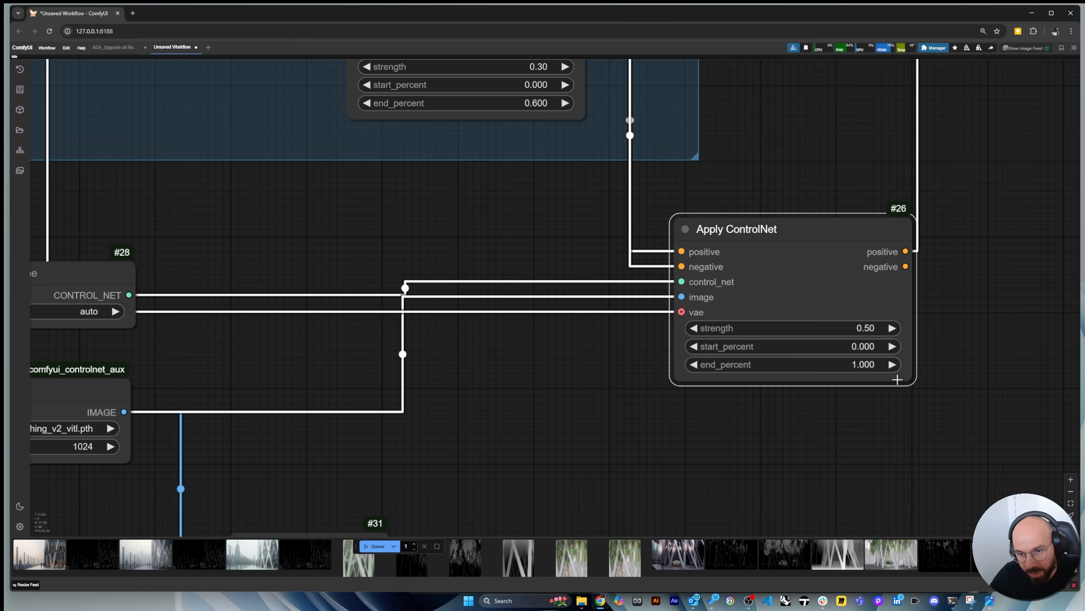
Set the end percent of the depth Apply ControlNet to 0.4
scroll(898, 379, "up", 3)
left_click(857, 356)
type("0.")
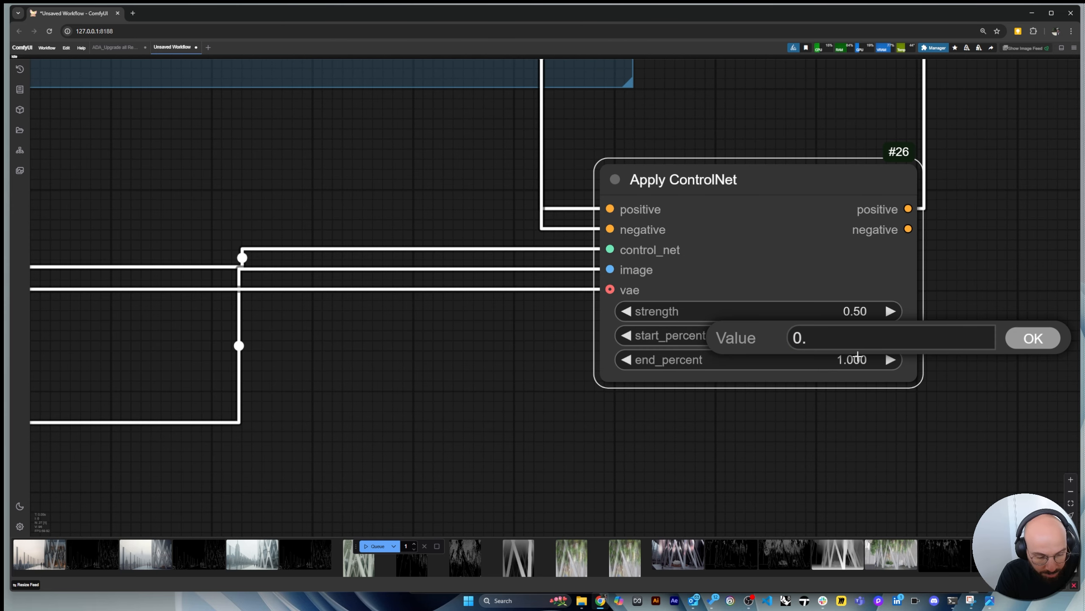
type("4")
key("Return")
Queue the workflow once with both the Canny and depth ControlNets chained
scroll(856, 425, "down", 12)
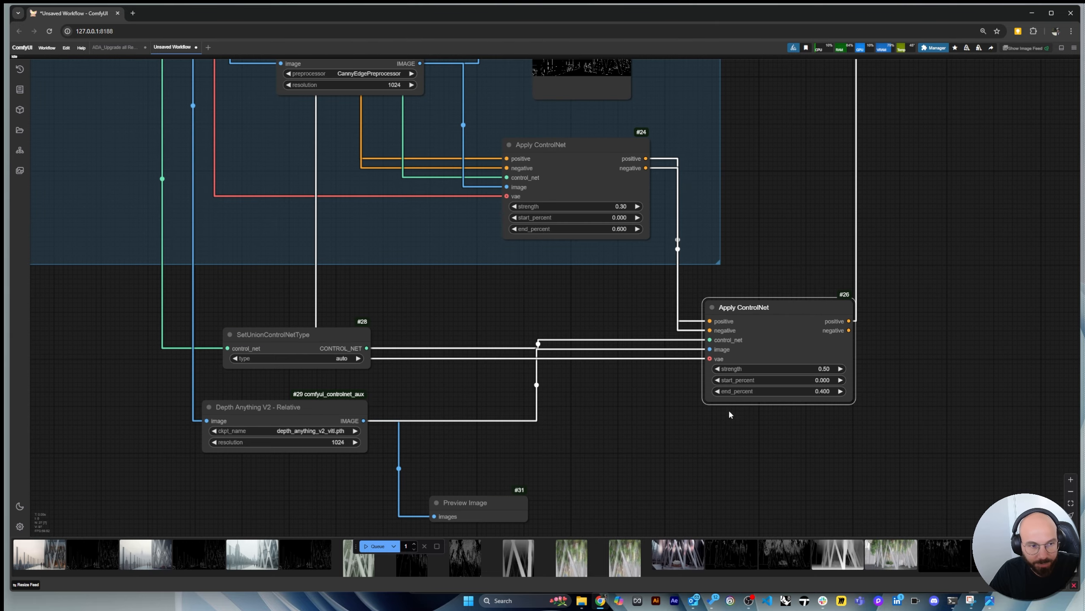
left_click(369, 545)
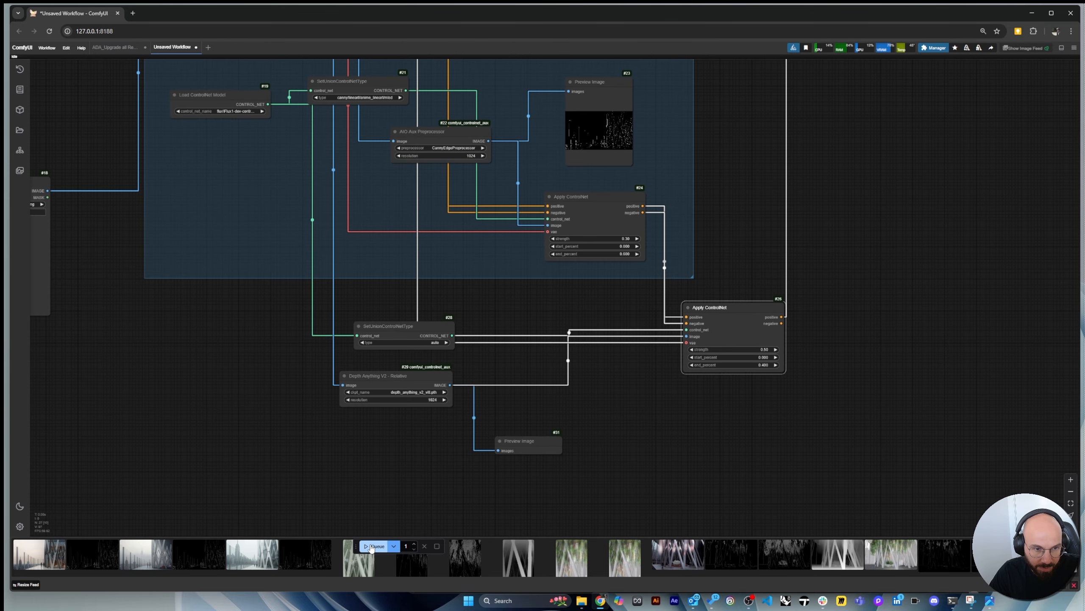
scroll(616, 431, "down", 2)
scroll(621, 431, "down", 2)
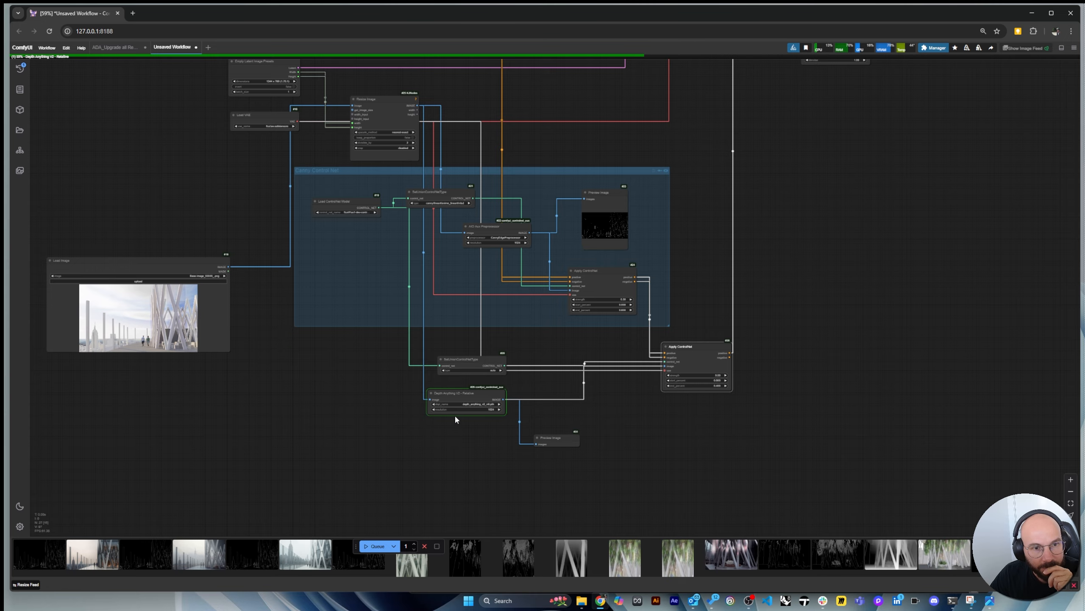
Examine the Canny edge preview of the base image up close, followed by the depth map preview
scroll(598, 213, "up", 10)
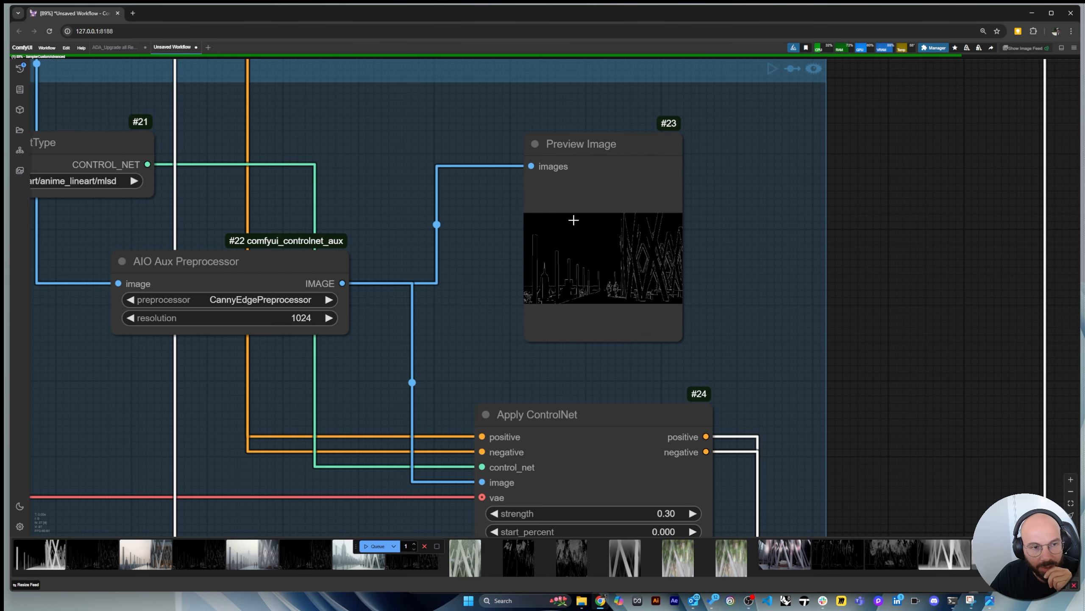
left_click_drag(226, 275, 286, 265)
scroll(300, 269, "up", 4)
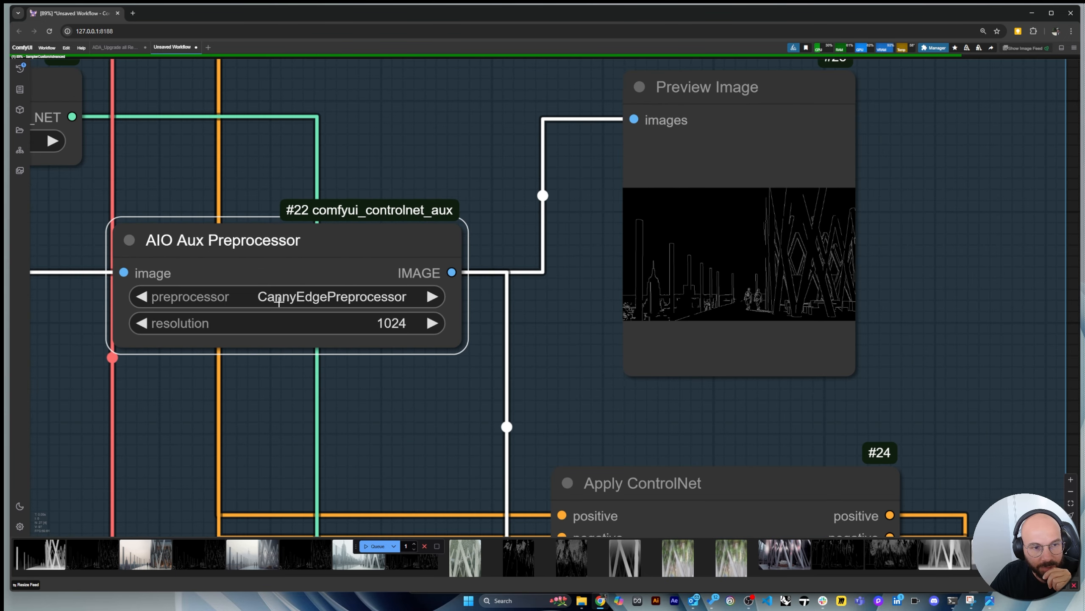
scroll(801, 226, "up", 6)
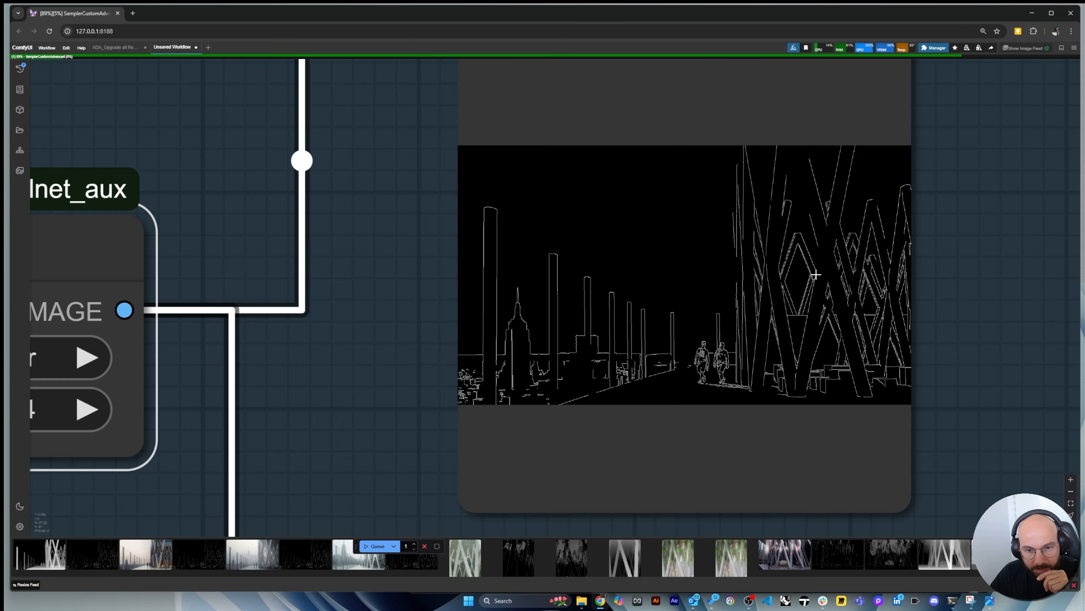
scroll(771, 239, "up", 3)
scroll(769, 235, "down", 9)
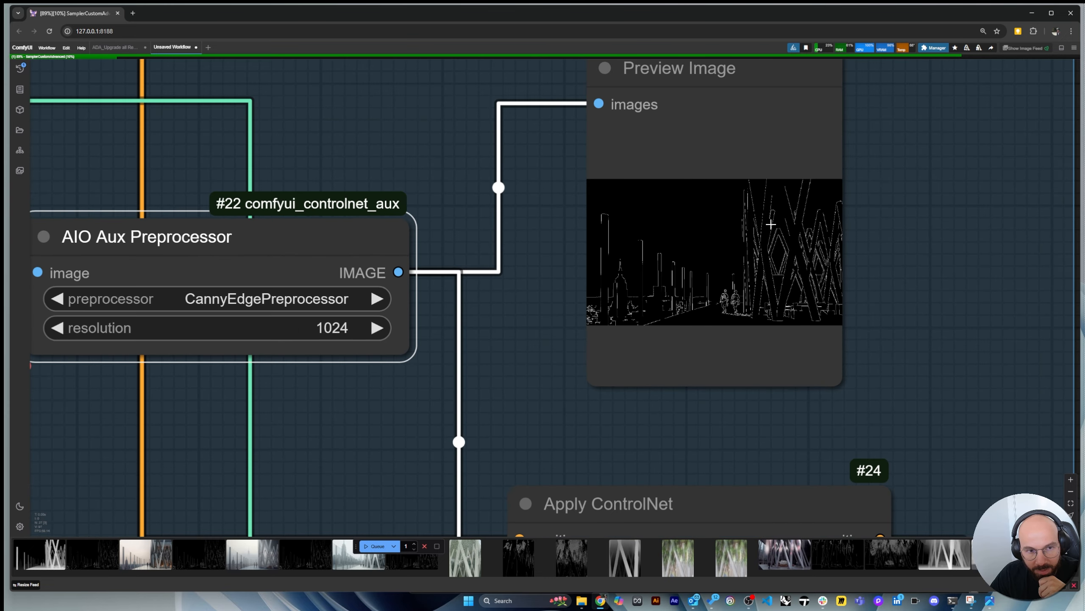
scroll(771, 224, "down", 12)
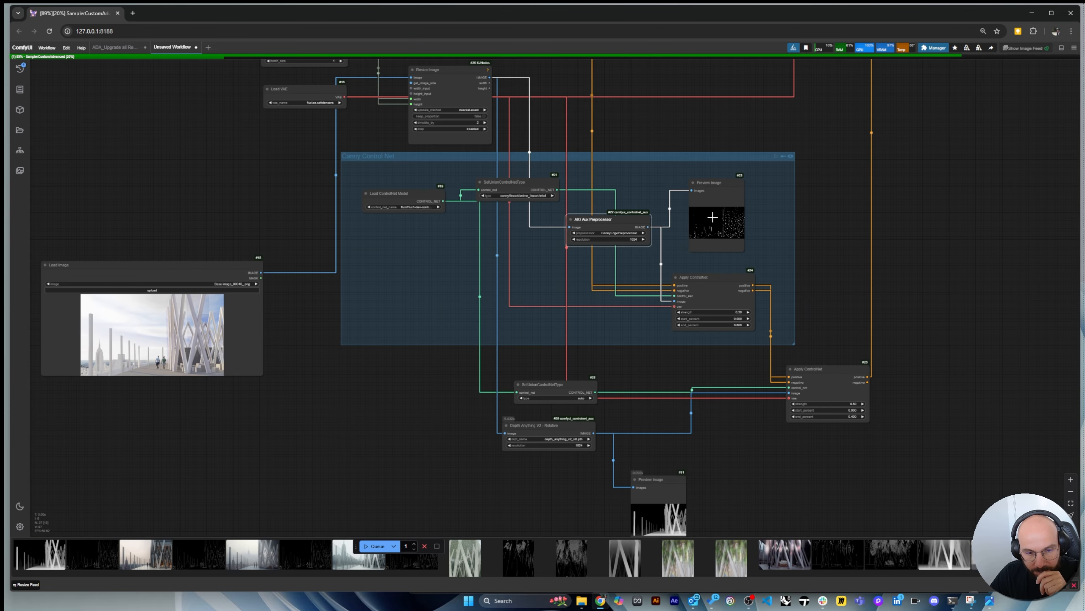
scroll(712, 217, "down", 2)
scroll(669, 510, "up", 15)
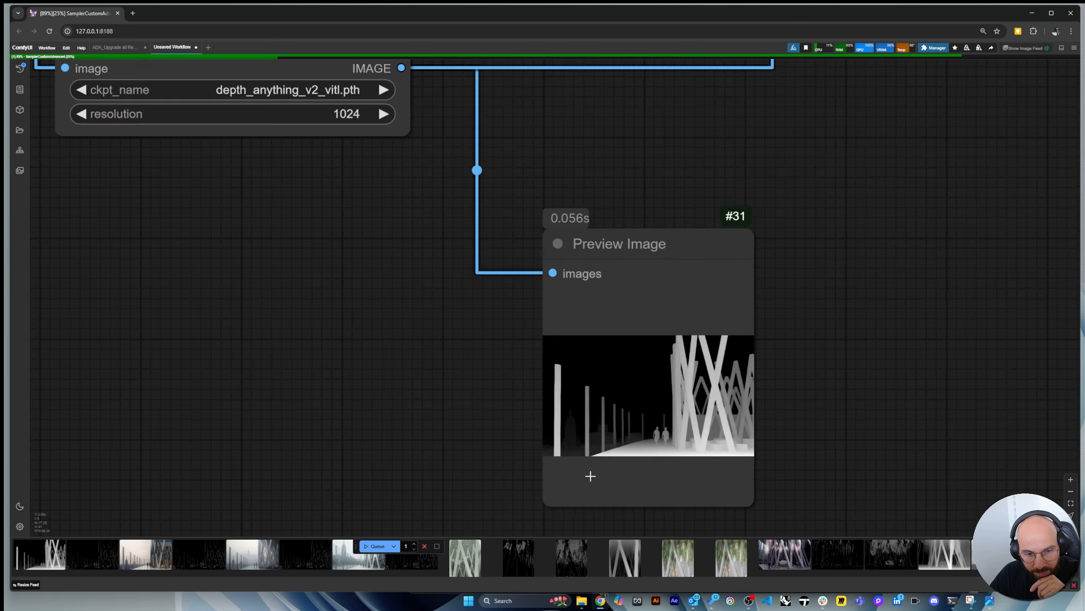
scroll(590, 475, "up", 7)
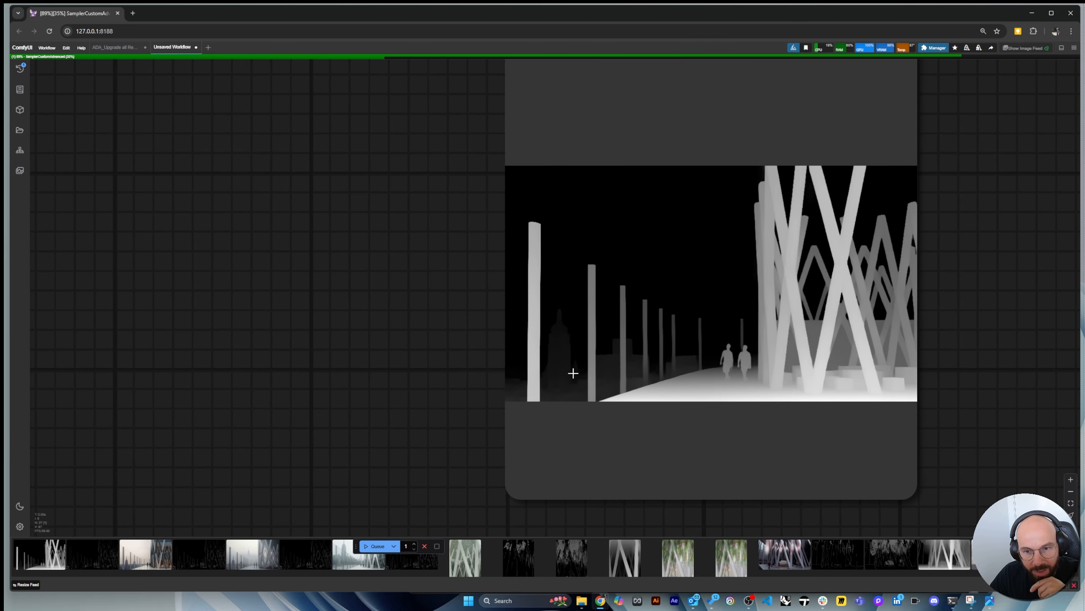
scroll(722, 467, "down", 12)
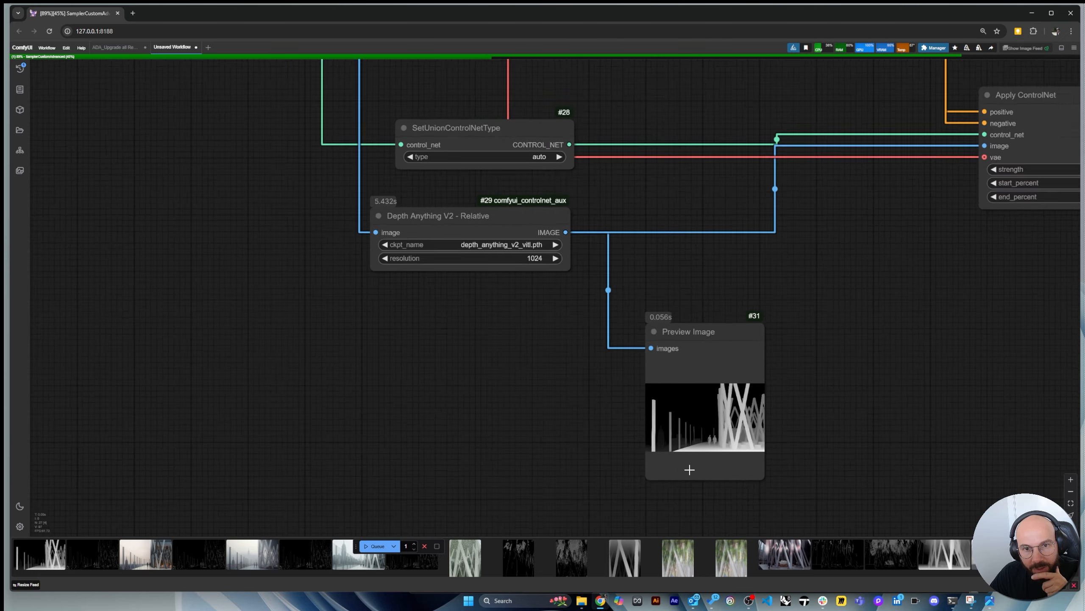
scroll(689, 469, "down", 5)
Compare how the Canny preview and the depth preview capture the background buildings, columns, people and lattice structure
scroll(717, 194, "up", 6)
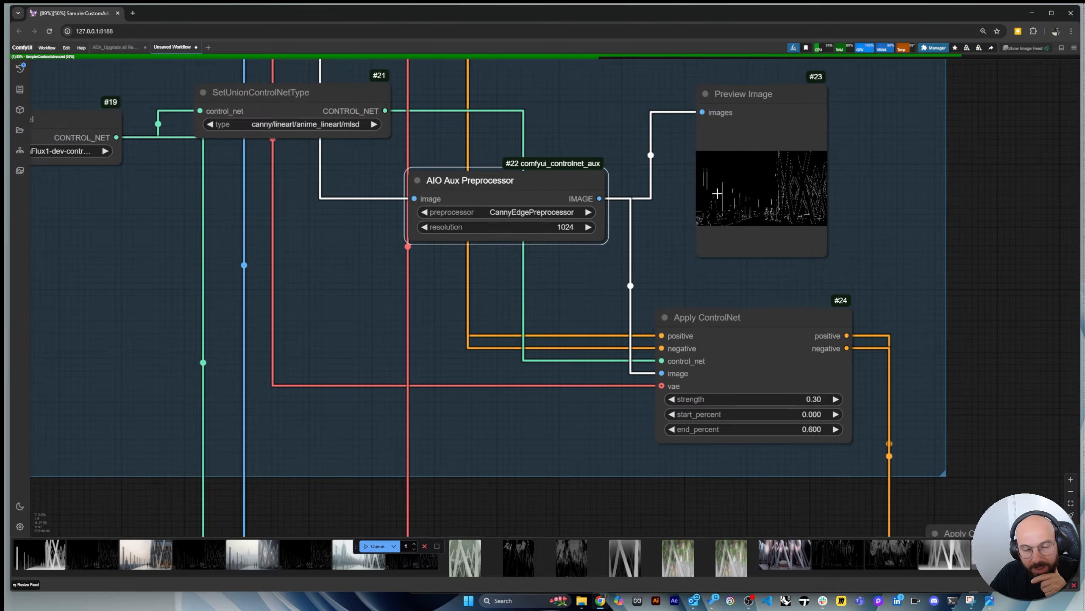
scroll(717, 193, "up", 8)
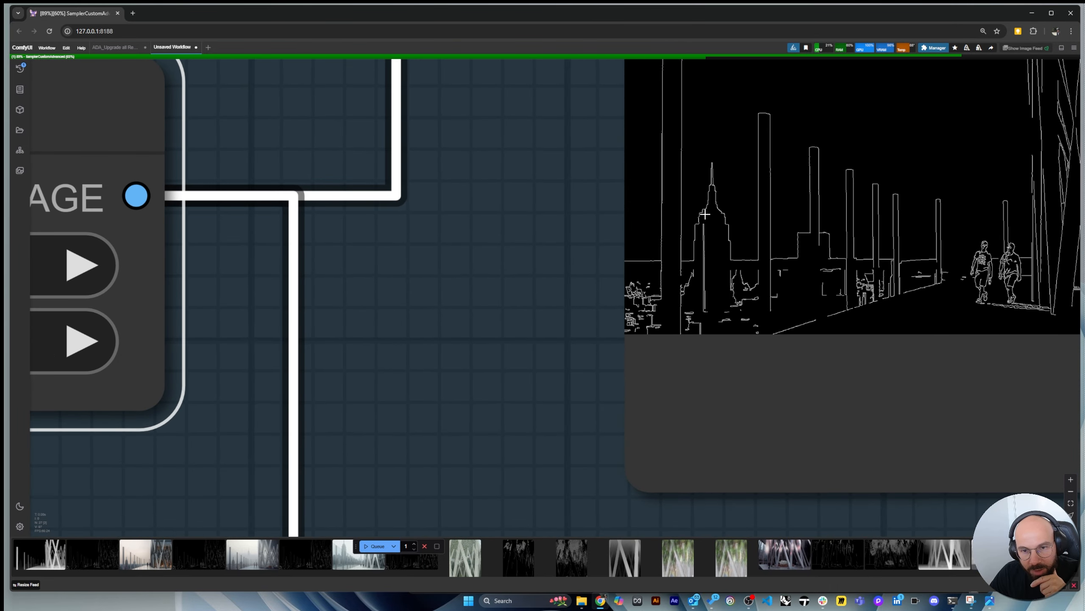
scroll(741, 212, "down", 10)
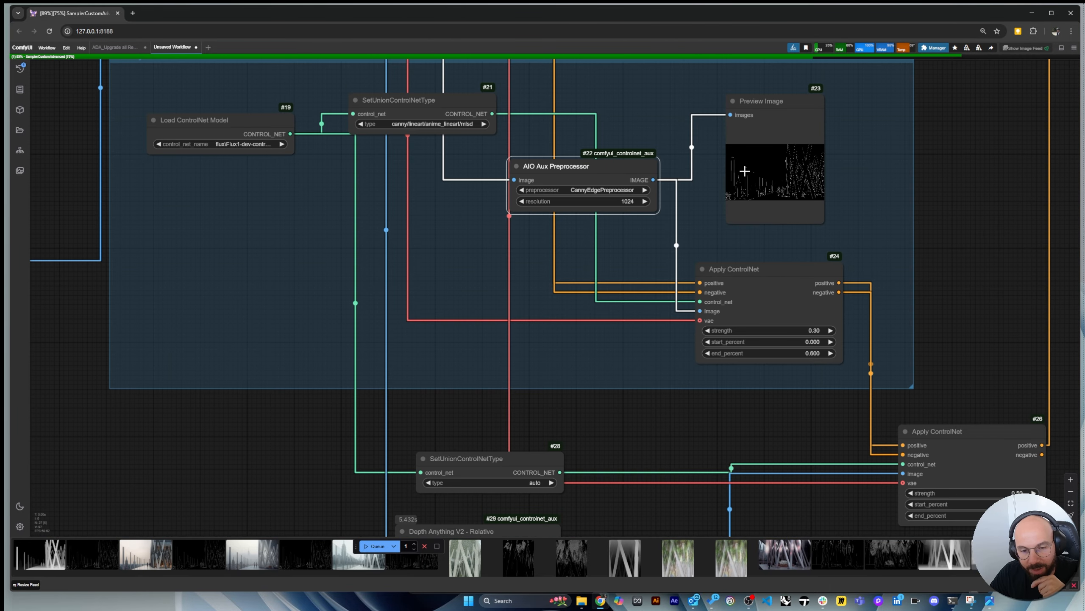
scroll(748, 169, "down", 2)
scroll(748, 162, "up", 10)
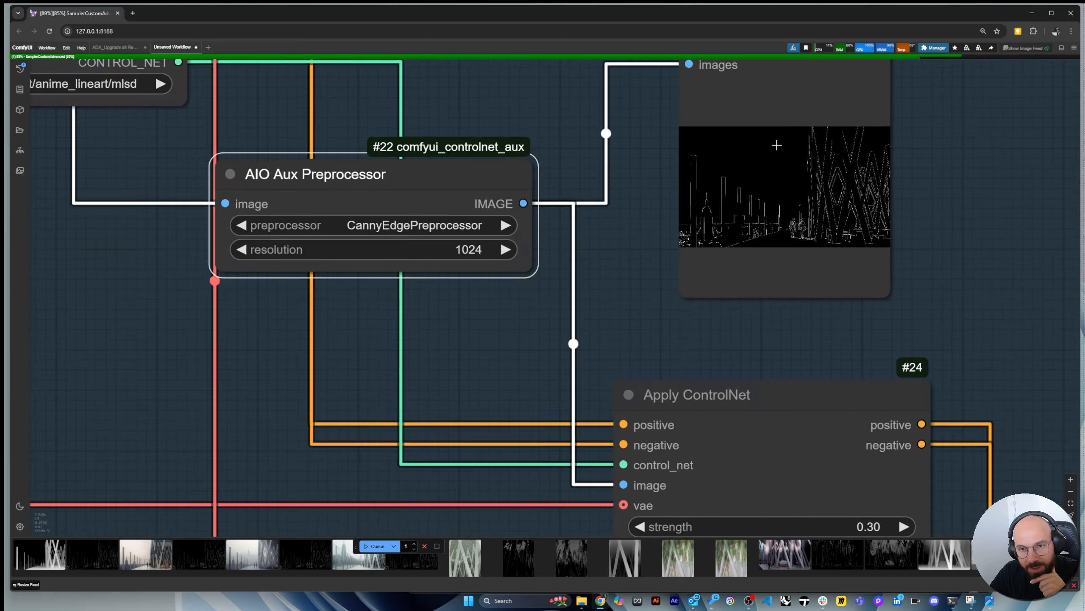
scroll(750, 153, "up", 2)
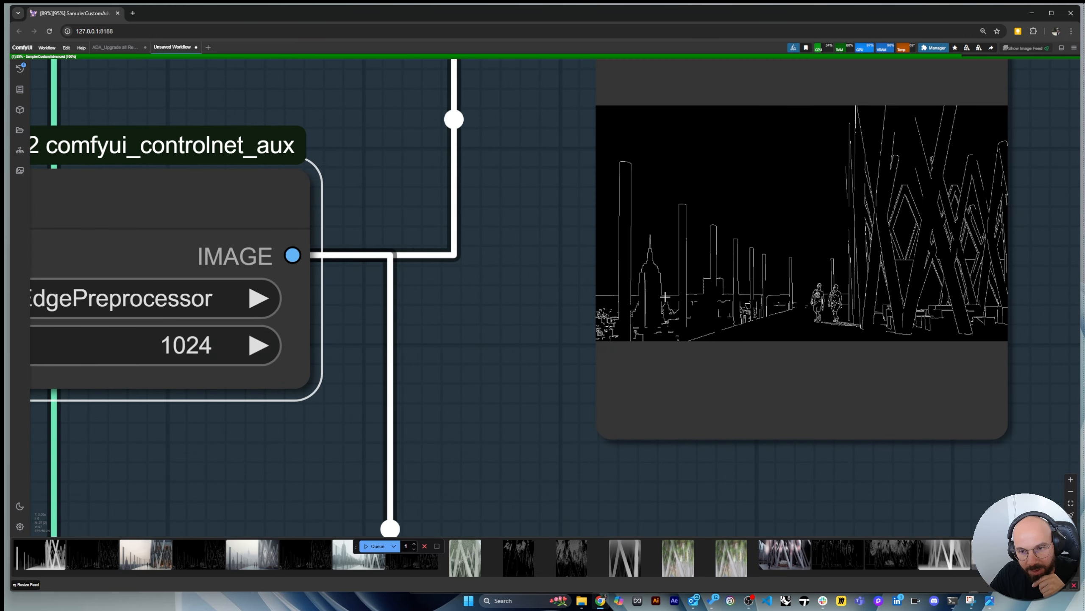
scroll(667, 295, "up", 2)
scroll(647, 288, "down", 10)
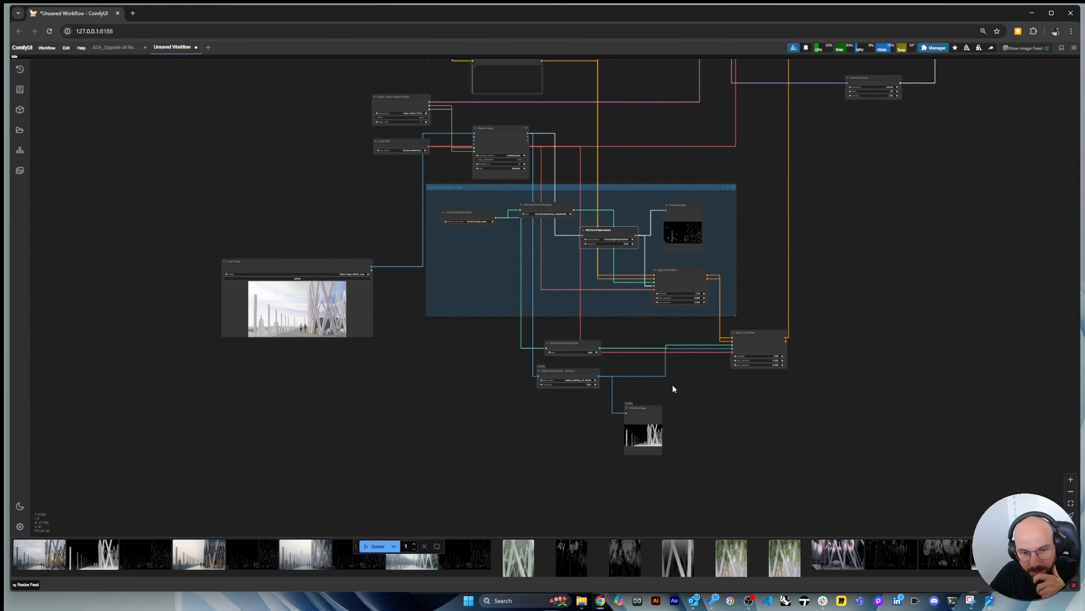
scroll(651, 456, "up", 3)
scroll(632, 449, "up", 15)
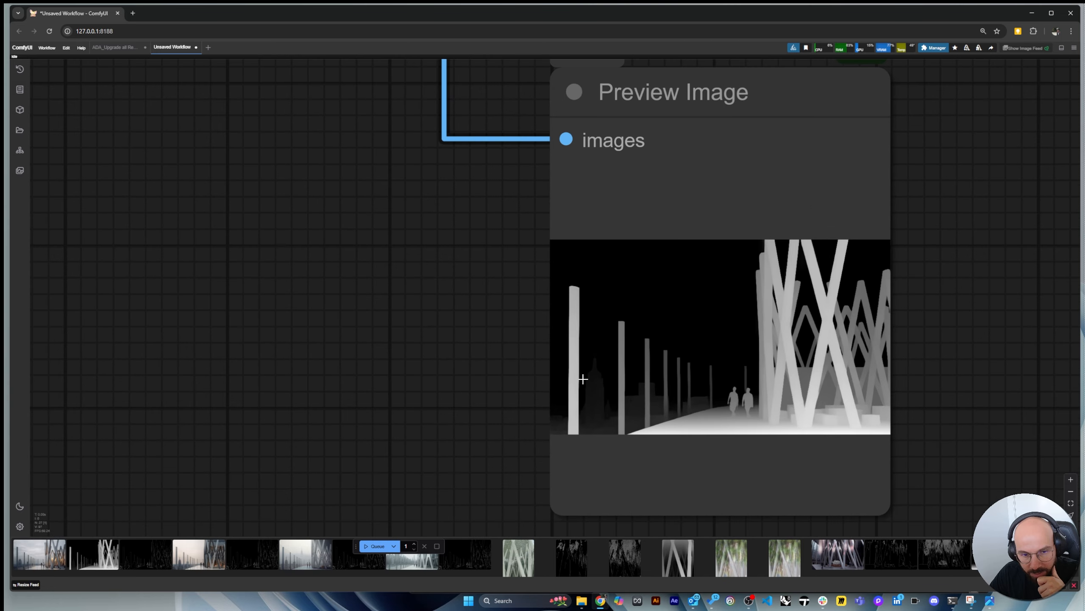
scroll(593, 388, "up", 3)
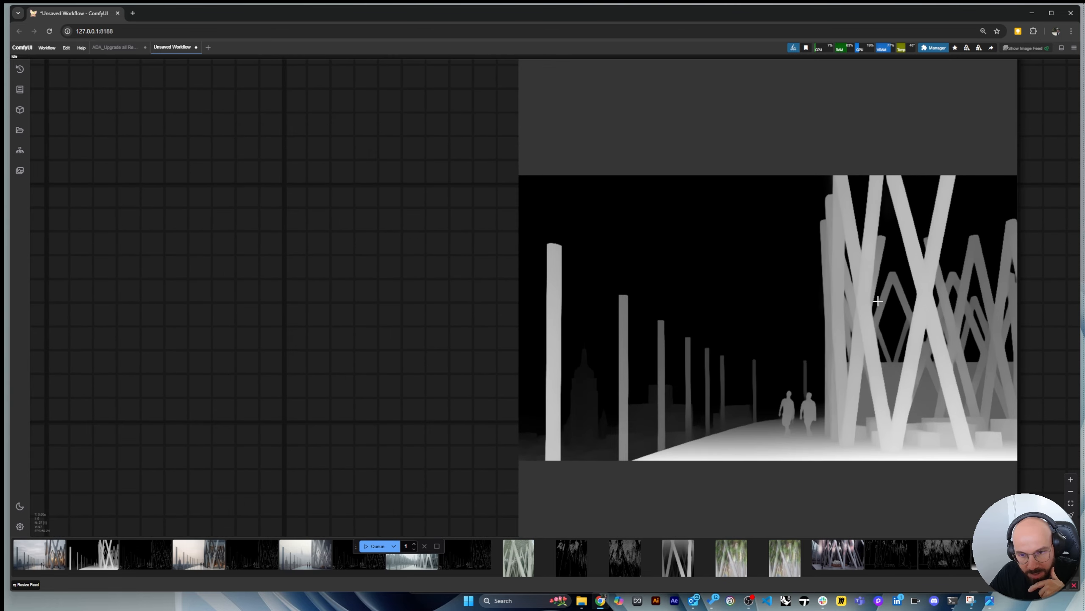
scroll(498, 447, "down", 10)
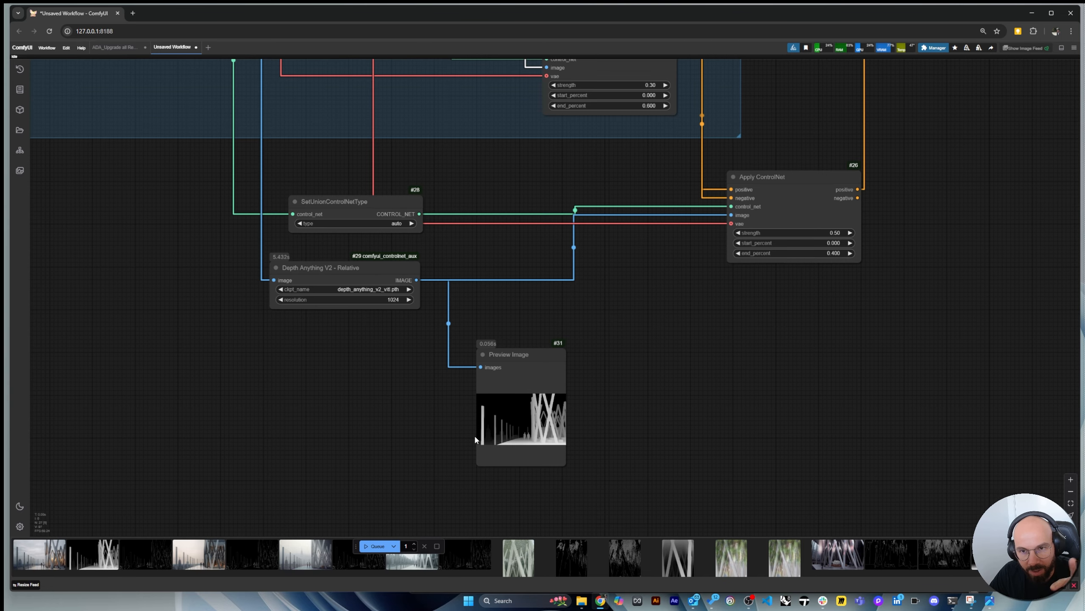
scroll(474, 435, "down", 6)
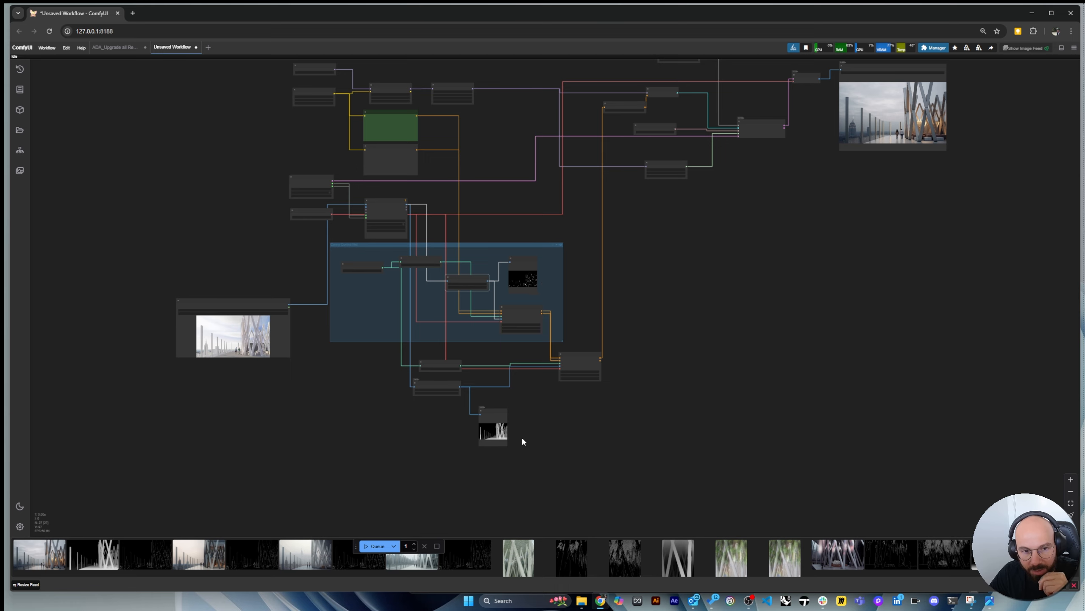
Examine the generated roof terrace image up close, checking the skyline, columns, people and lattice structure against the base image
scroll(522, 438, "down", 5)
scroll(771, 235, "up", 15)
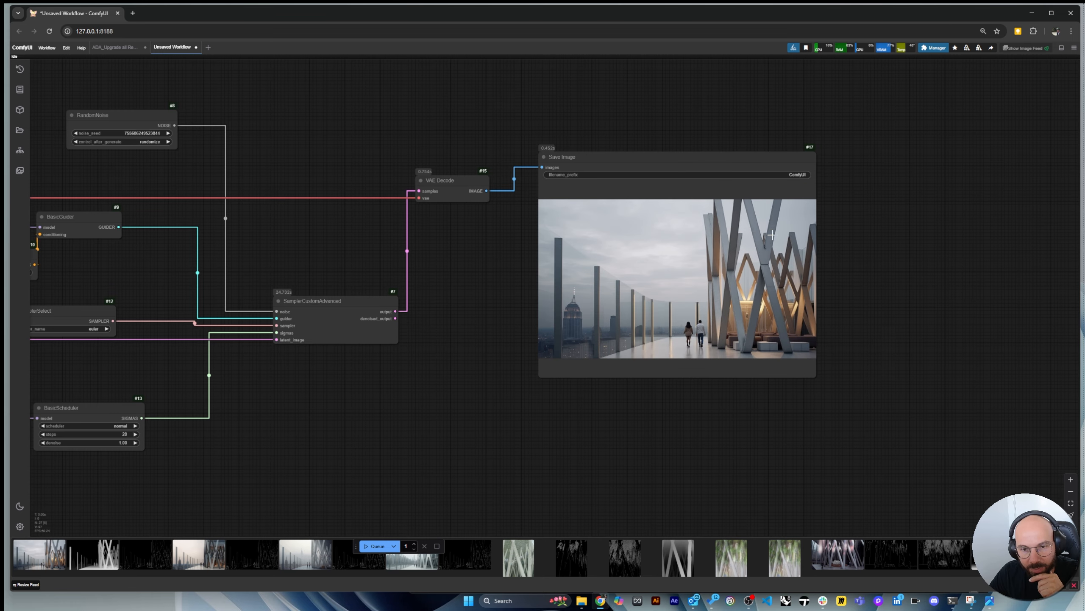
scroll(726, 231, "up", 7)
scroll(573, 328, "up", 1)
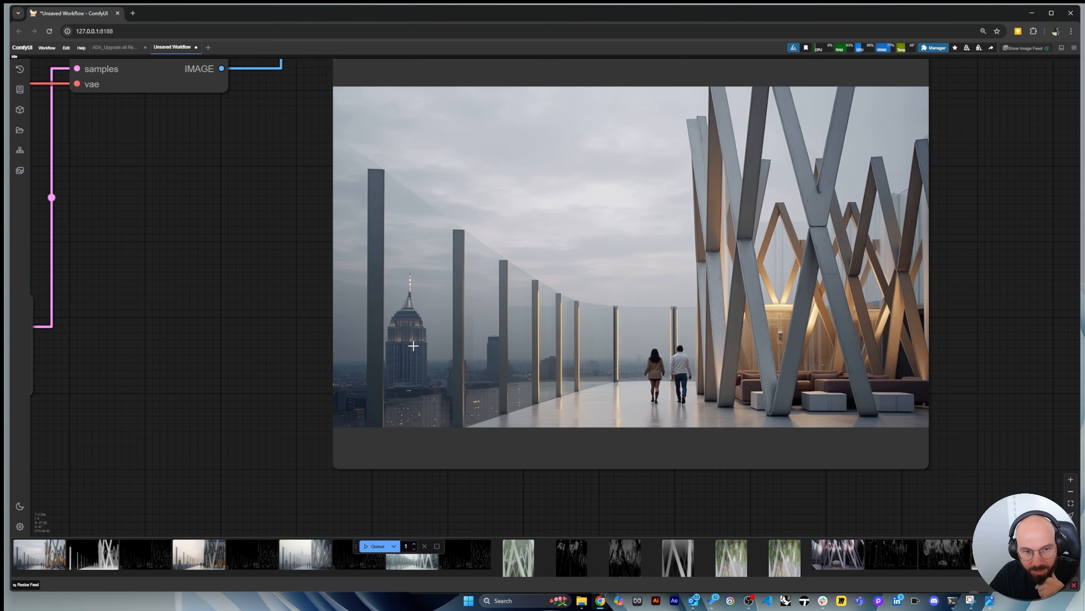
scroll(550, 392, "down", 2)
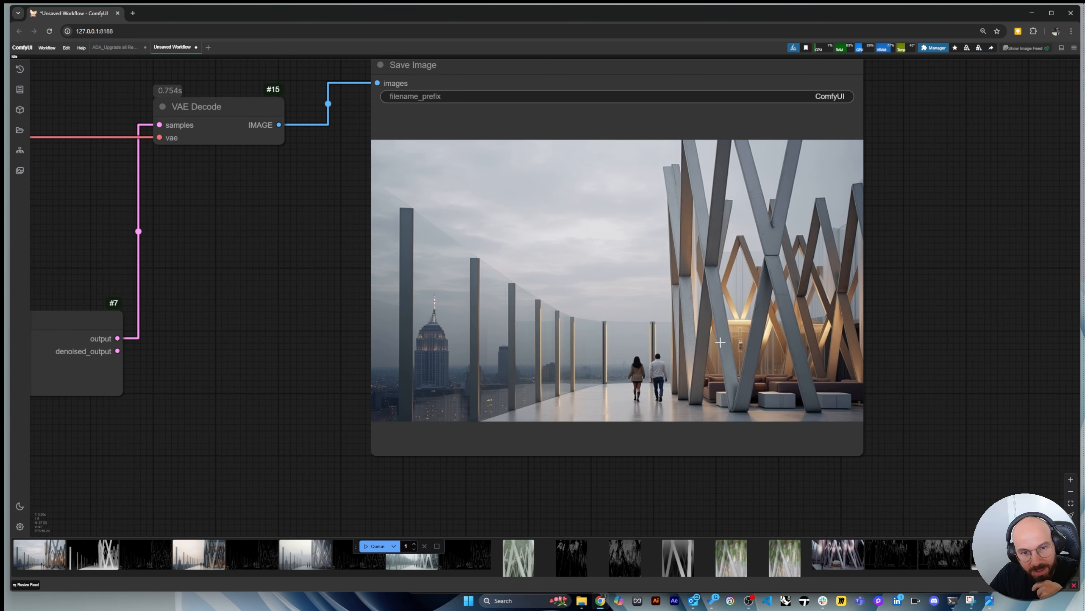
scroll(513, 233, "up", 1)
scroll(738, 265, "down", 1)
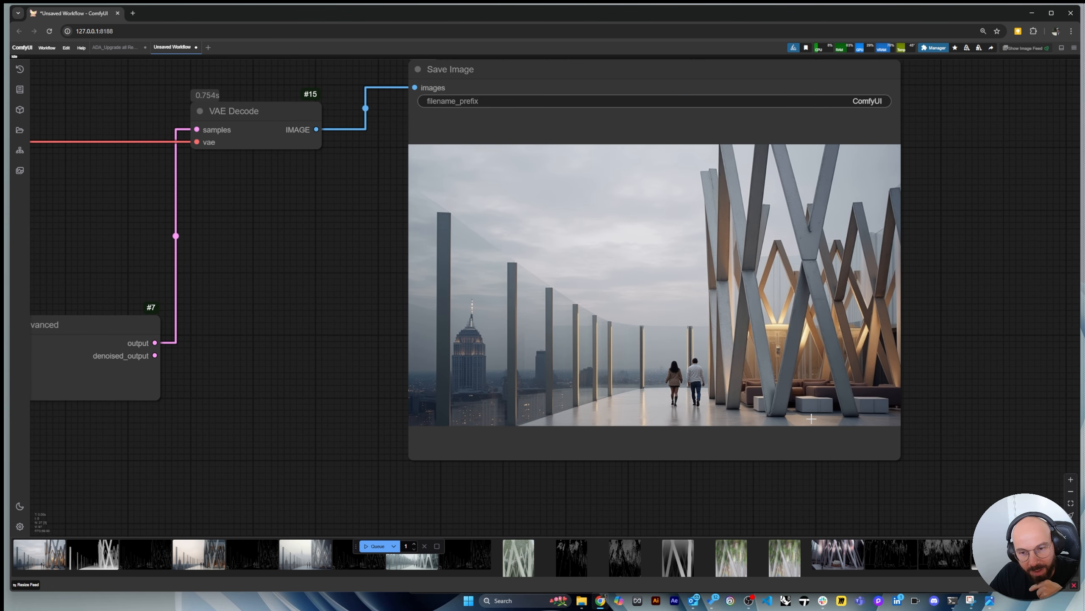
scroll(765, 440, "up", 2)
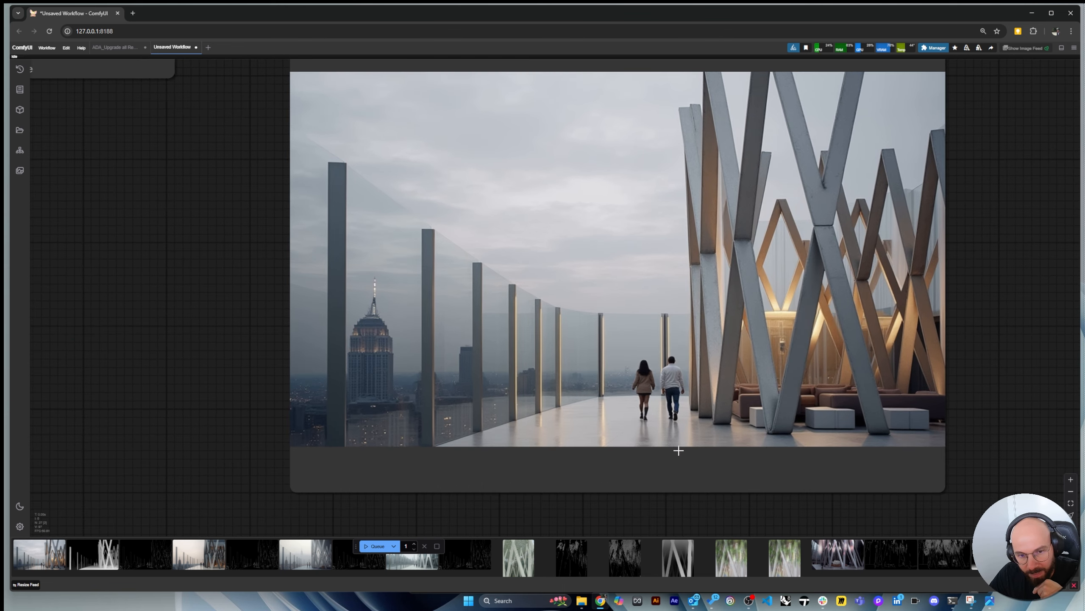
scroll(782, 412, "down", 1)
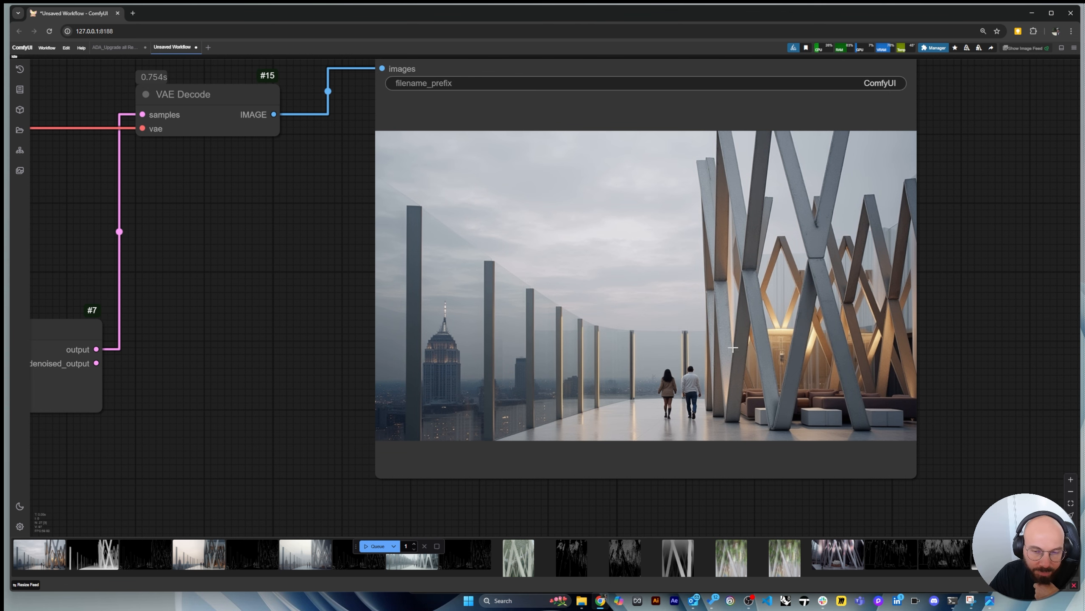
scroll(804, 388, "down", 1)
scroll(819, 300, "up", 3)
scroll(853, 361, "down", 2)
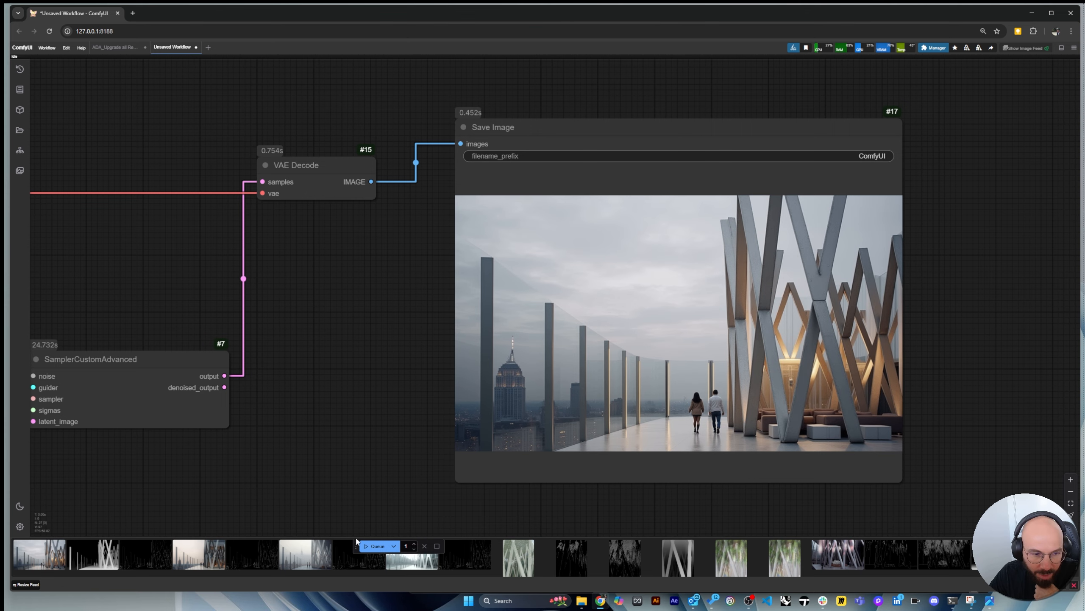
Queue the workflow again with the Canny and depth ControlNets chained to generate another roof terrace image
left_click(374, 546)
scroll(896, 201, "down", 2)
scroll(921, 141, "down", 5)
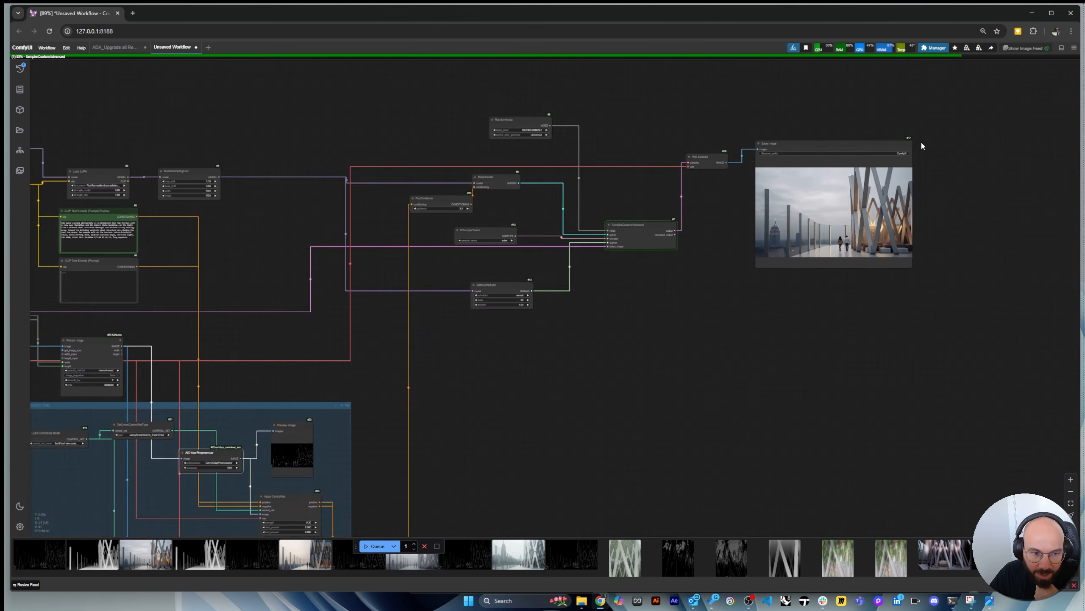
Nudge the Depth Anything V2 - Relative node slightly below the second SetUnionControlNetType node
scroll(457, 458, "up", 3)
scroll(402, 501, "up", 5)
scroll(389, 506, "up", 3)
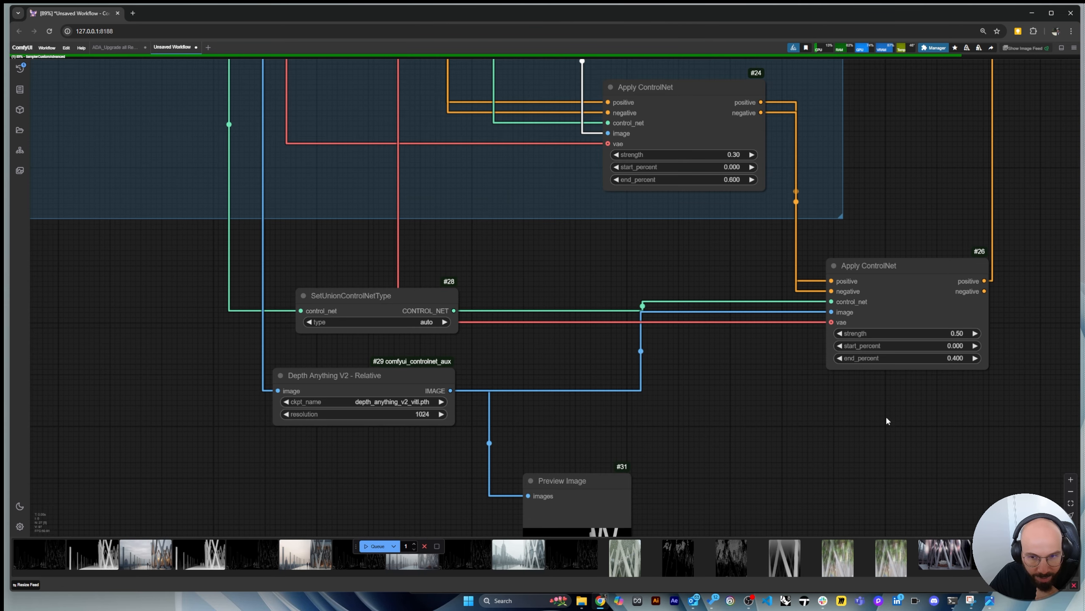
scroll(759, 444, "down", 3)
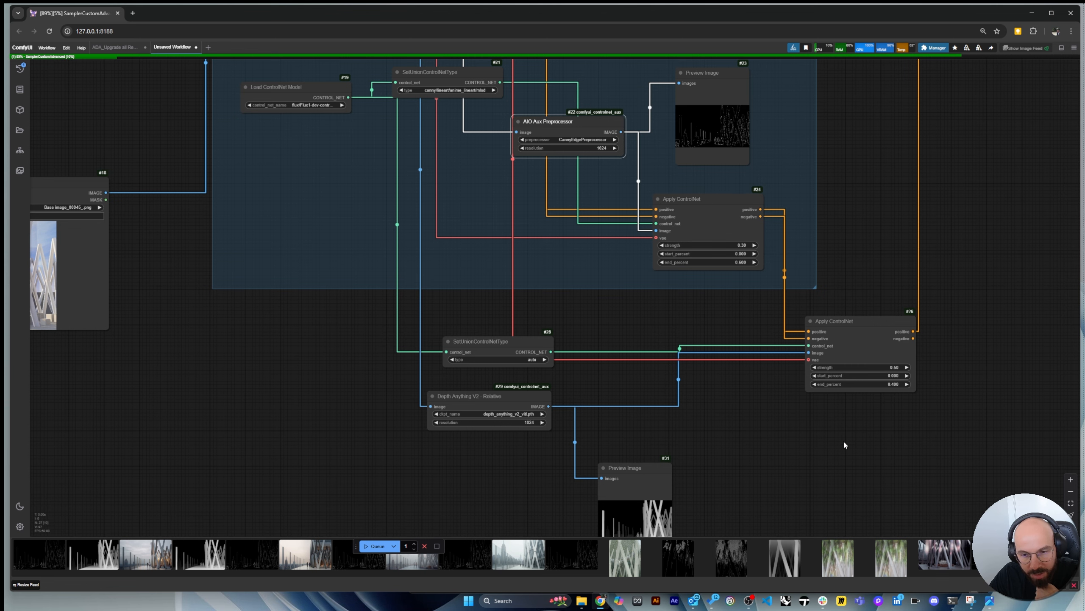
scroll(370, 458, "down", 6)
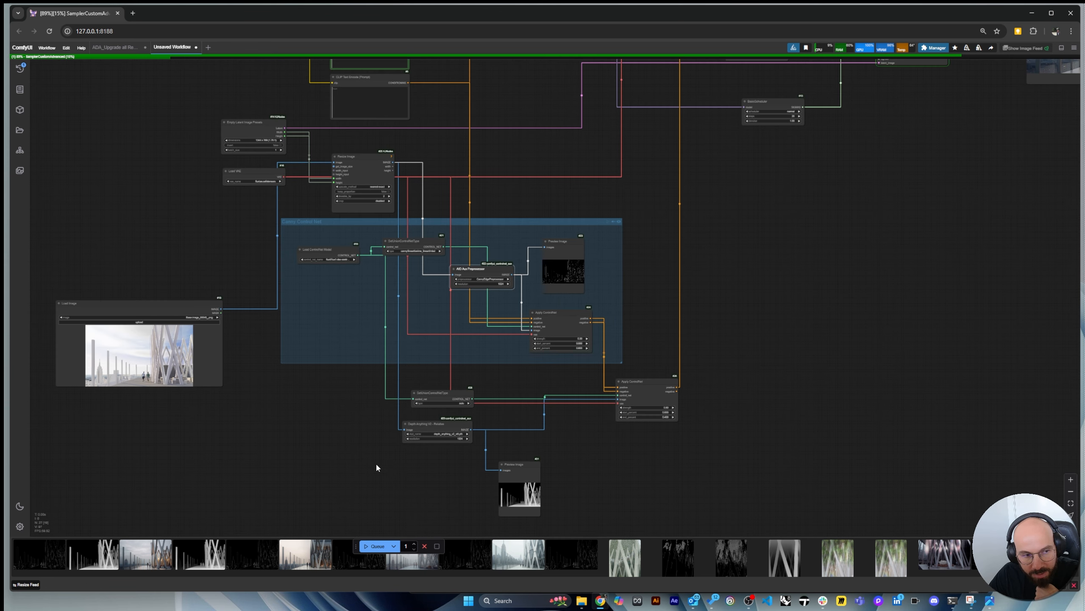
scroll(379, 461, "up", 6)
scroll(400, 461, "up", 4)
left_click_drag(557, 374, 569, 367)
scroll(470, 491, "down", 4)
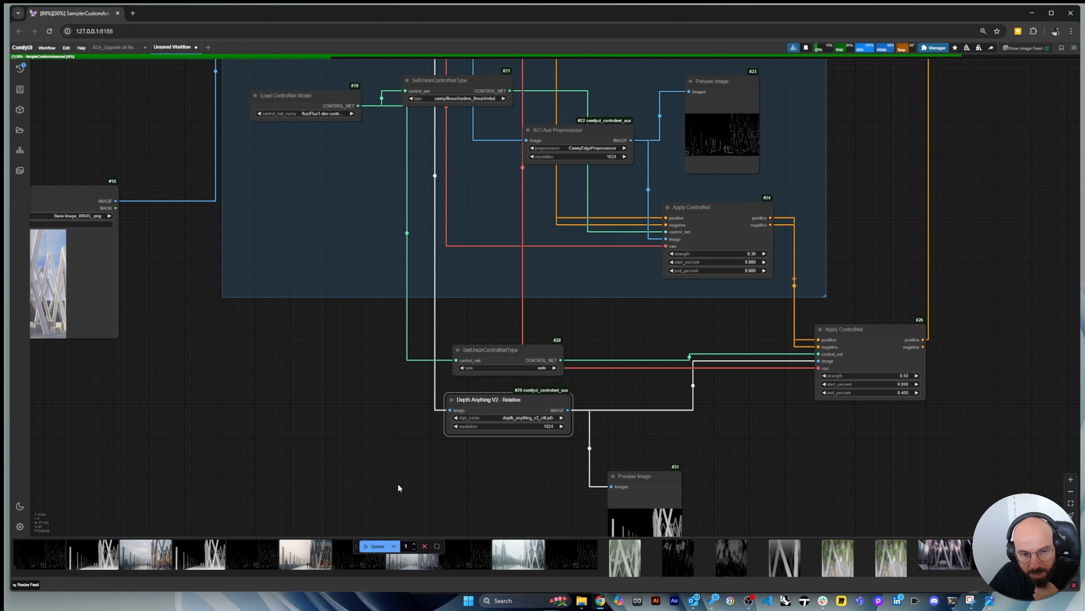
Reposition the depth branch's SetUnionControlNetType node above Depth Anything V2 and set its type to depth
scroll(519, 376, "up", 4)
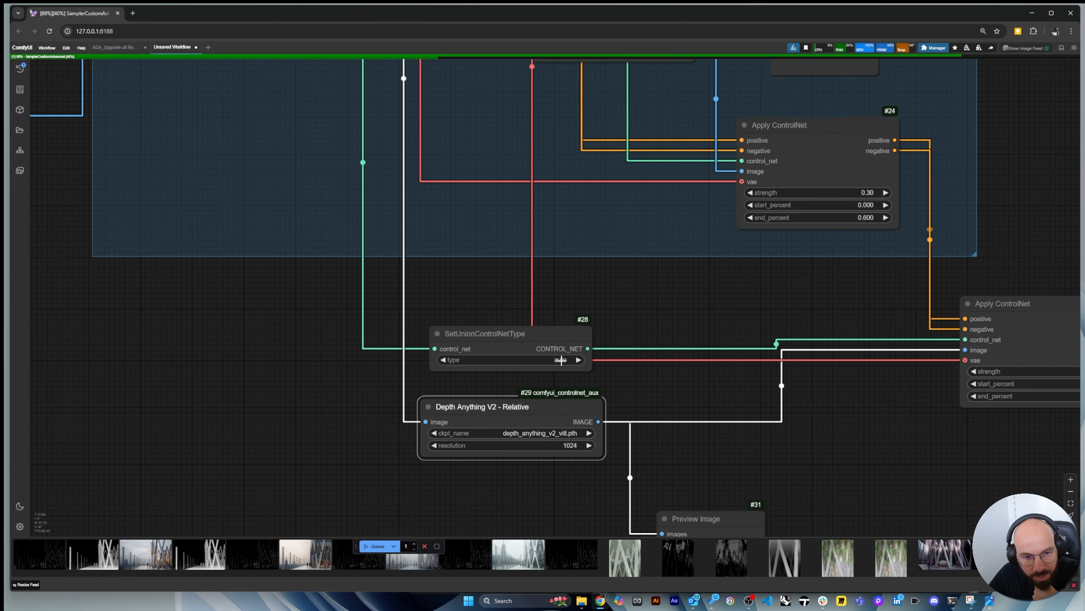
left_click_drag(553, 344, 587, 327)
left_click(595, 345)
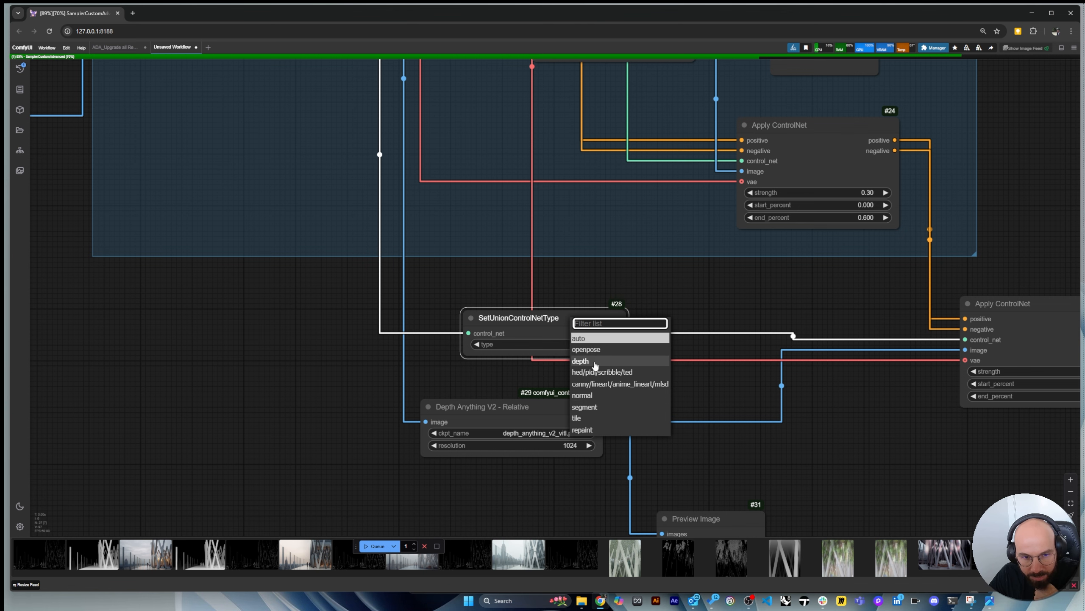
left_click(581, 360)
scroll(525, 319, "down", 1)
scroll(446, 438, "down", 5)
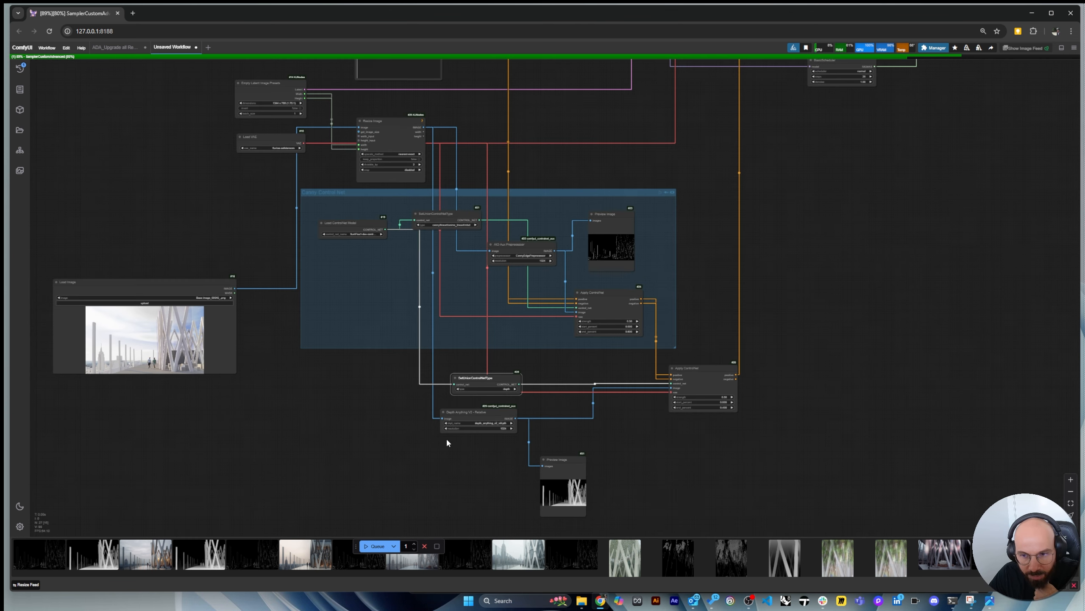
scroll(496, 431, "up", 1)
scroll(495, 432, "up", 10)
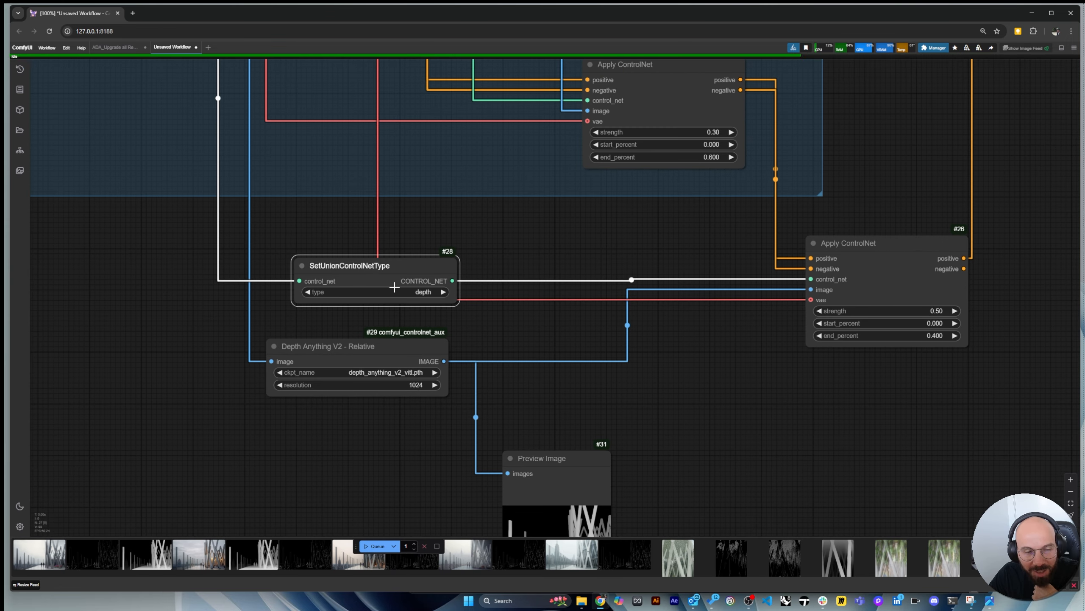
Examine the newly generated roof terrace image, inspecting the skyline, columns, walking figures, lattice structure and seating
scroll(364, 442, "down", 8)
scroll(390, 445, "down", 3)
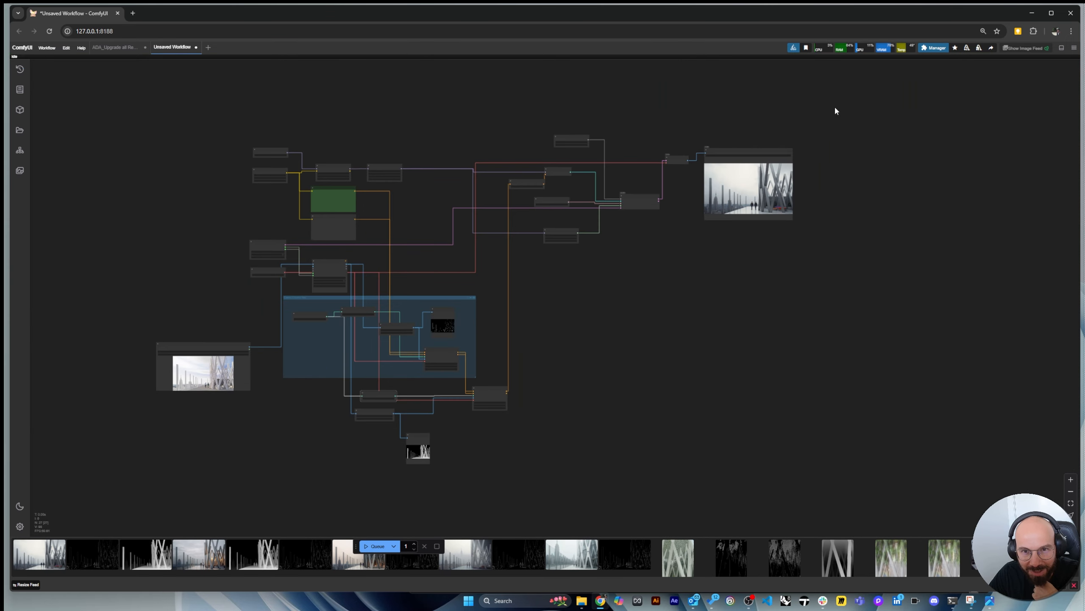
scroll(812, 124, "up", 15)
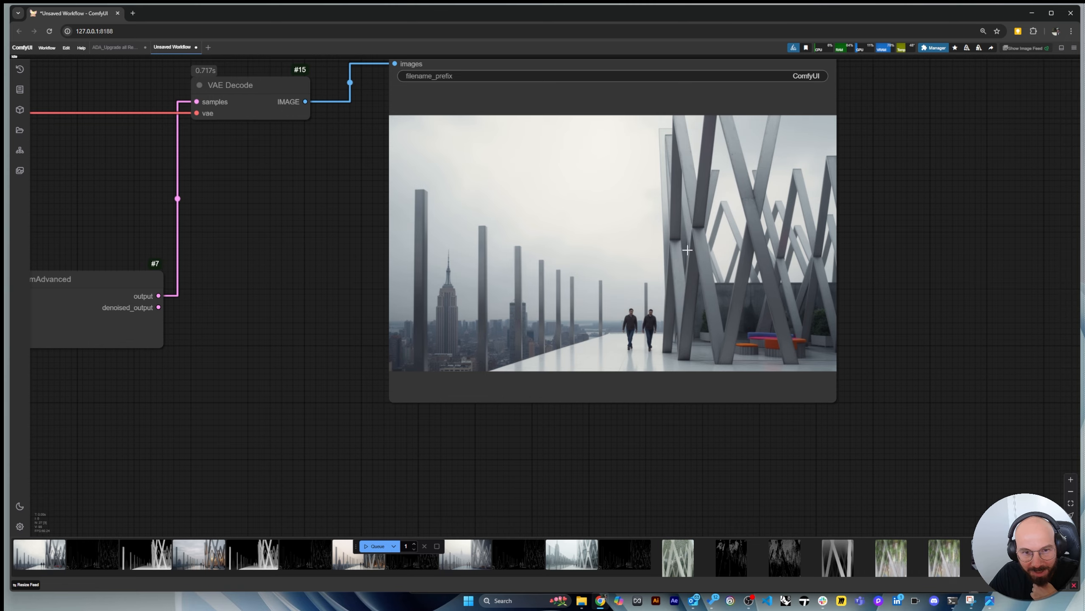
scroll(688, 250, "up", 3)
scroll(833, 421, "up", 2)
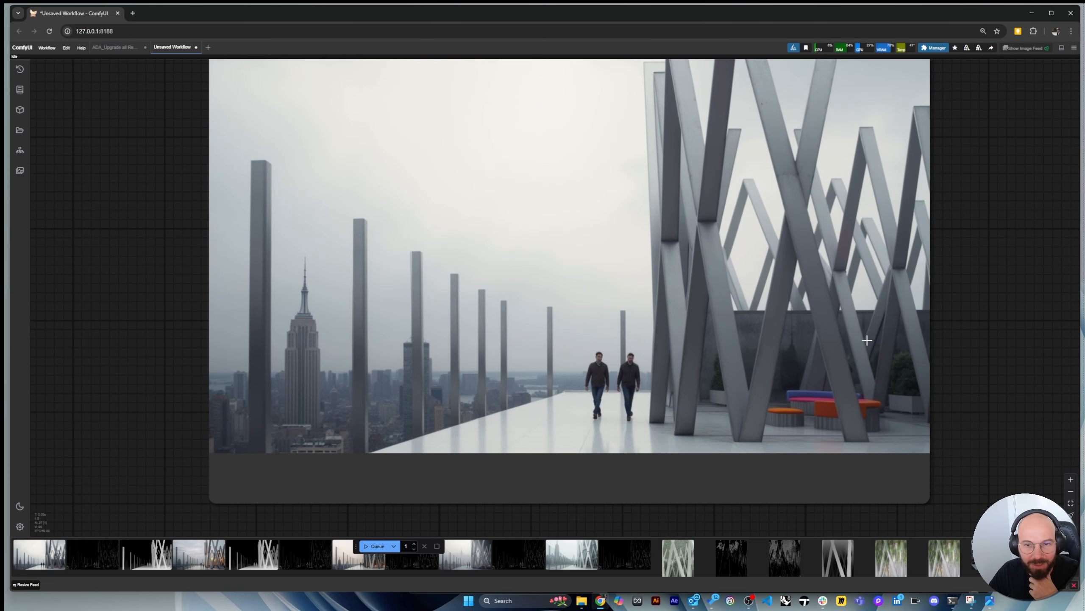
scroll(863, 349, "down", 2)
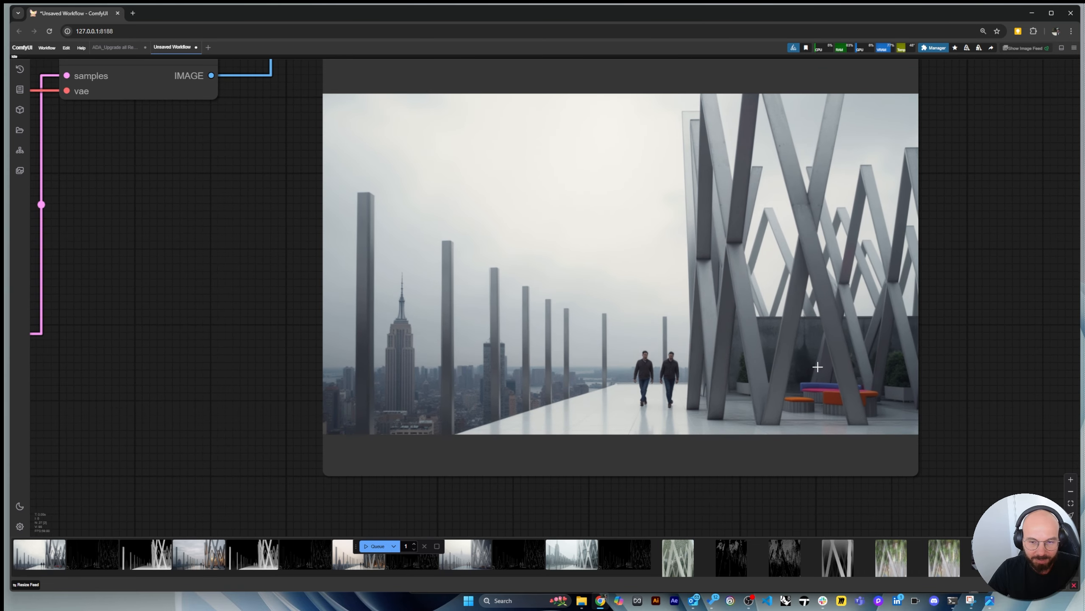
scroll(599, 403, "up", 3)
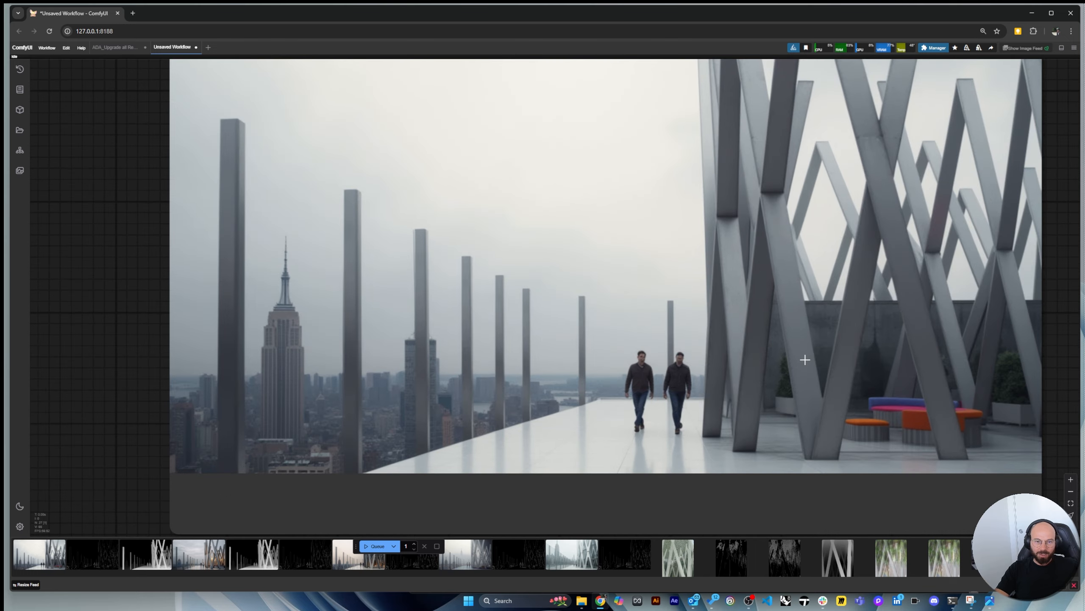
scroll(695, 394, "down", 1)
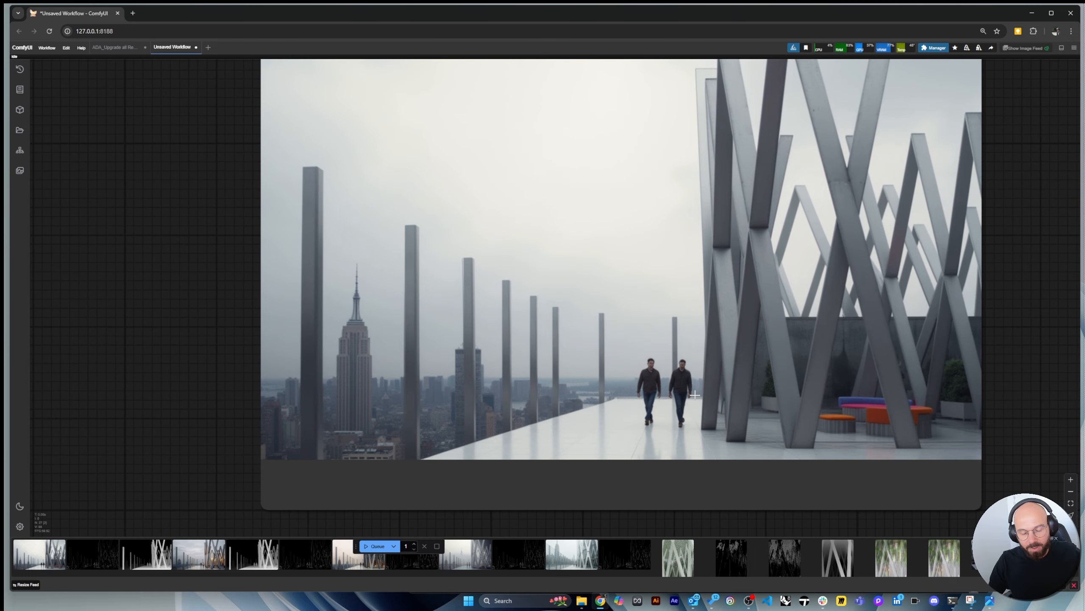
scroll(743, 372, "down", 2)
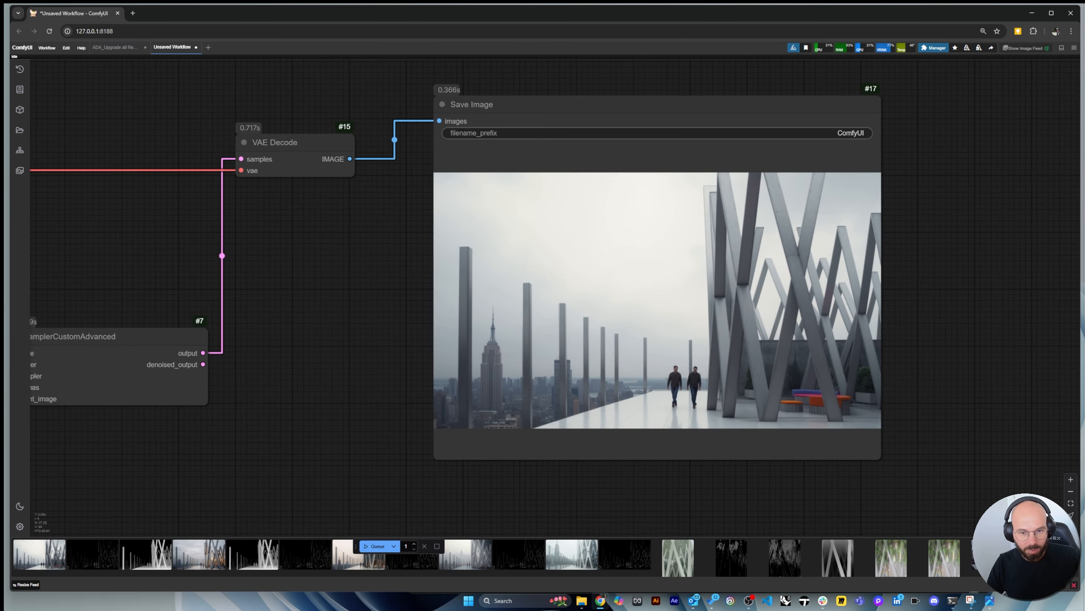
scroll(768, 378, "down", 1)
scroll(732, 344, "up", 5)
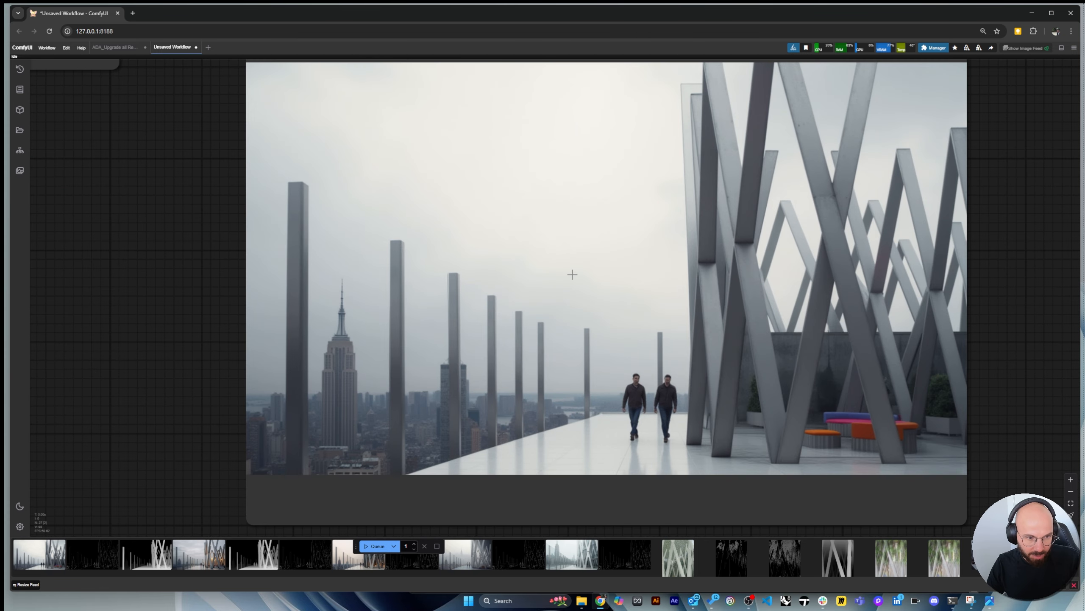
scroll(619, 392, "down", 3)
Switch to File Explorer and open the tower base image Base image_00046_.png from the Image_1_Hero Shot folder
left_click(582, 600)
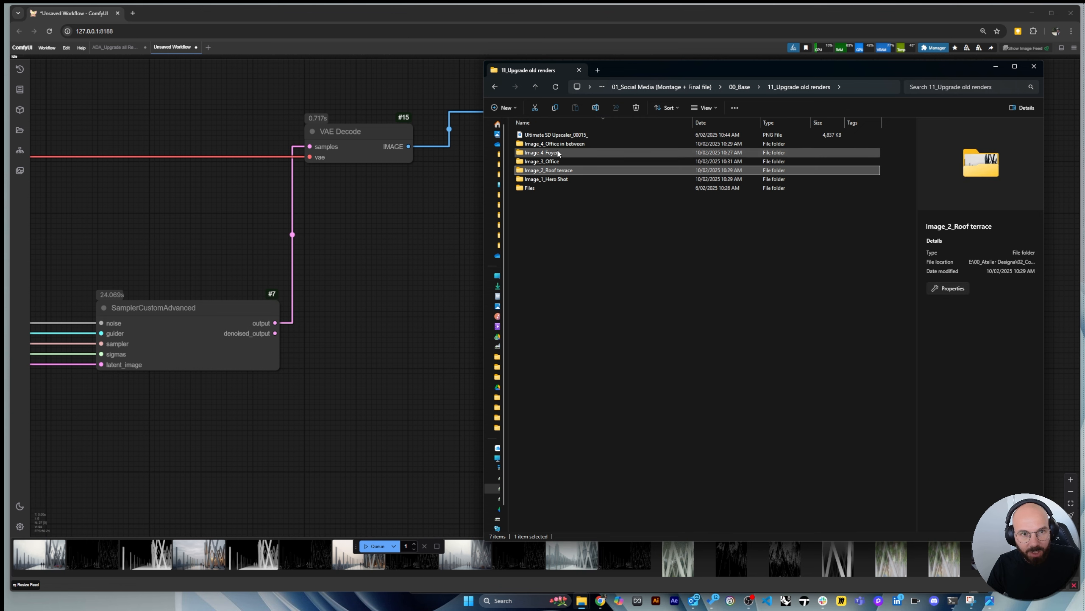
left_click(554, 144)
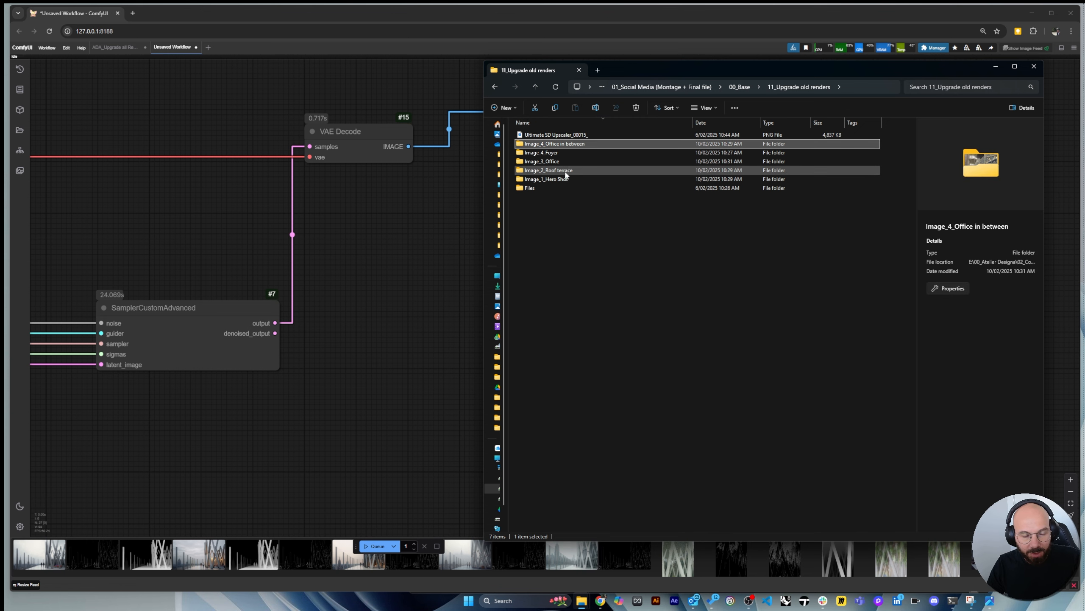
double_click(563, 180)
double_click(536, 141)
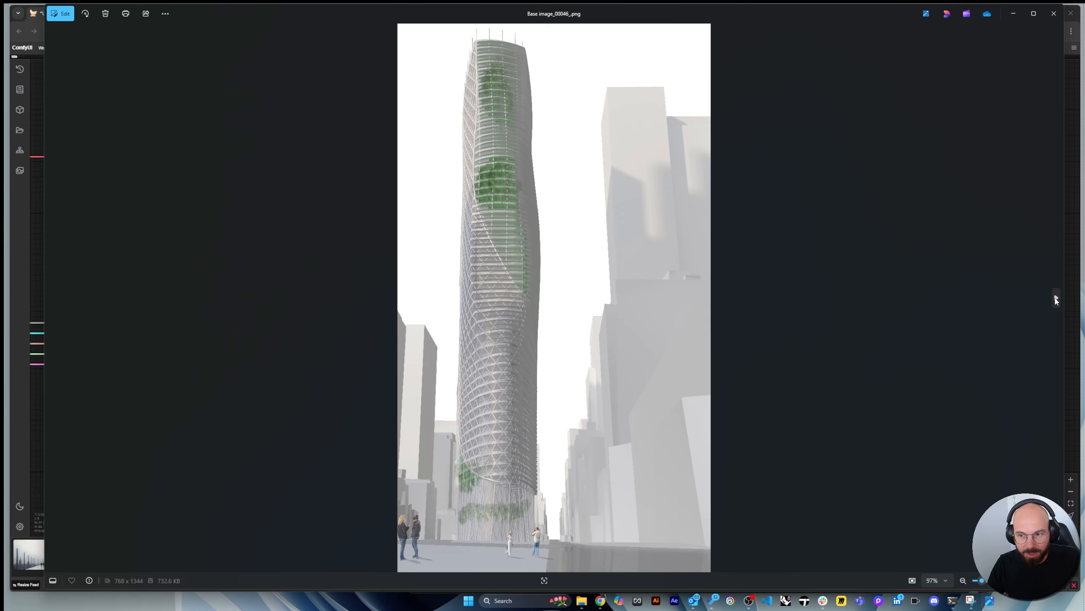
Browse through the generated tower variations following the base image, up to ComfyUI_01345_.png
left_click(1056, 299)
left_click(1056, 299)
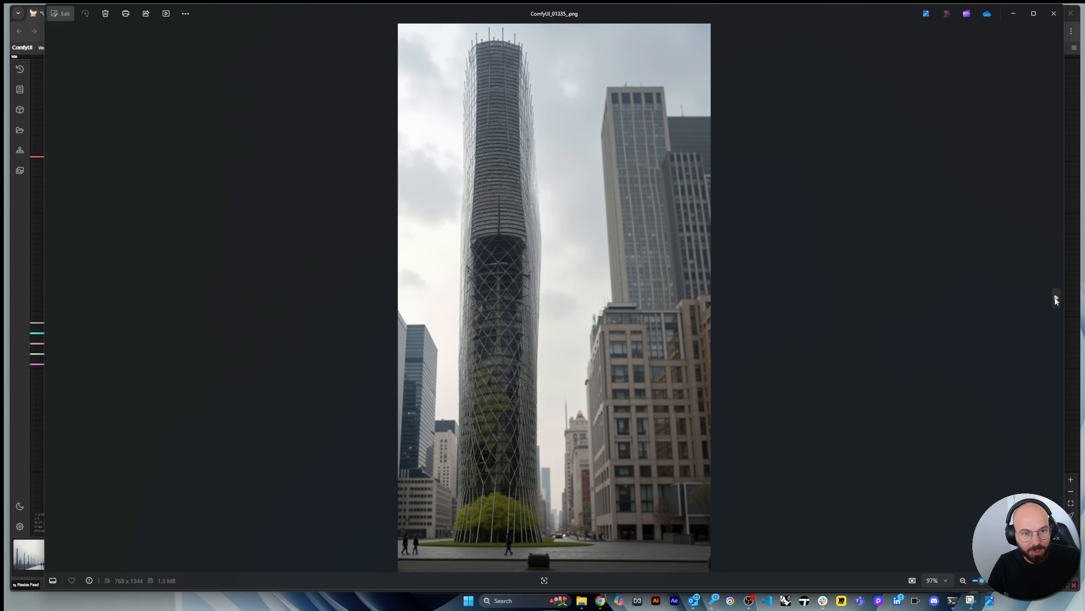
left_click(1055, 298)
left_click(1055, 299)
left_click(1056, 299)
left_click(1056, 299)
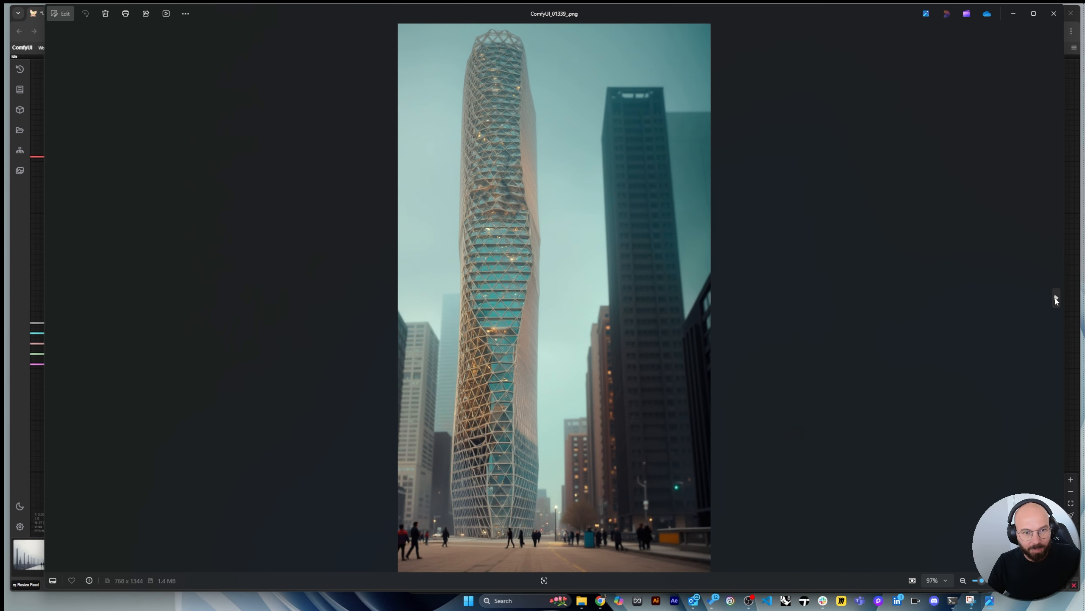
left_click(1056, 299)
left_click(1056, 299)
left_click(1056, 299)
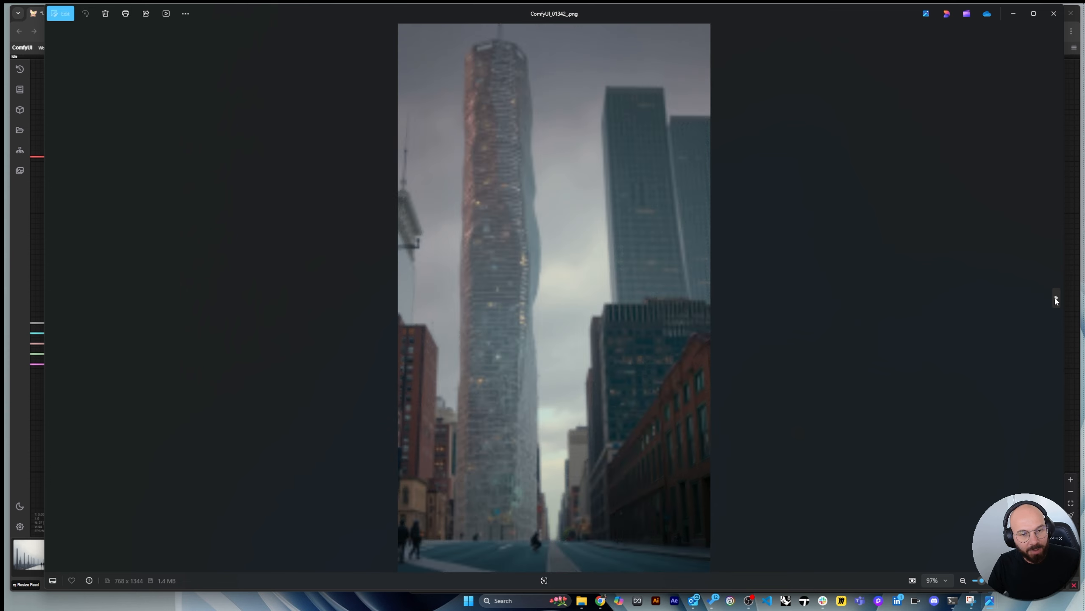
left_click(1056, 299)
left_click(1056, 299)
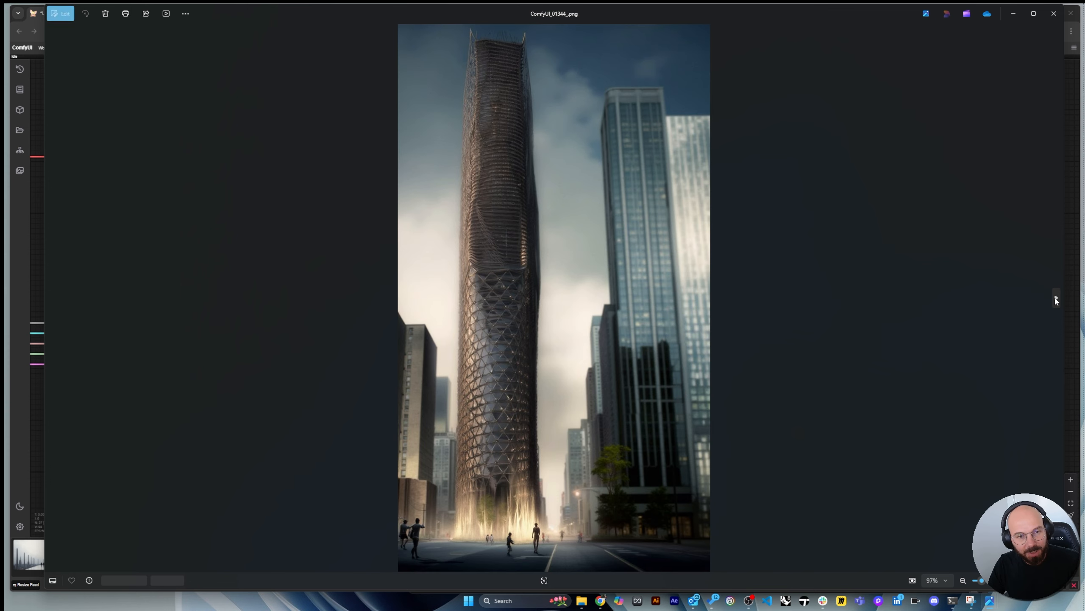
left_click(1055, 299)
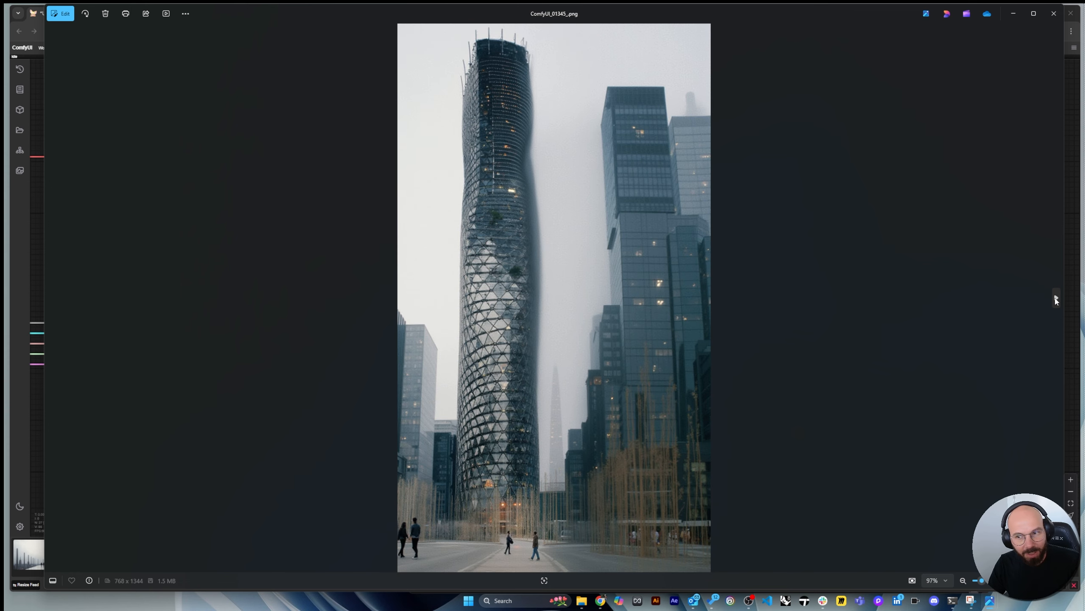
Compare the upscaled tower render Ultimate SD Upscaler_00022_.png with ComfyUI_01345_.png
left_click(1056, 299)
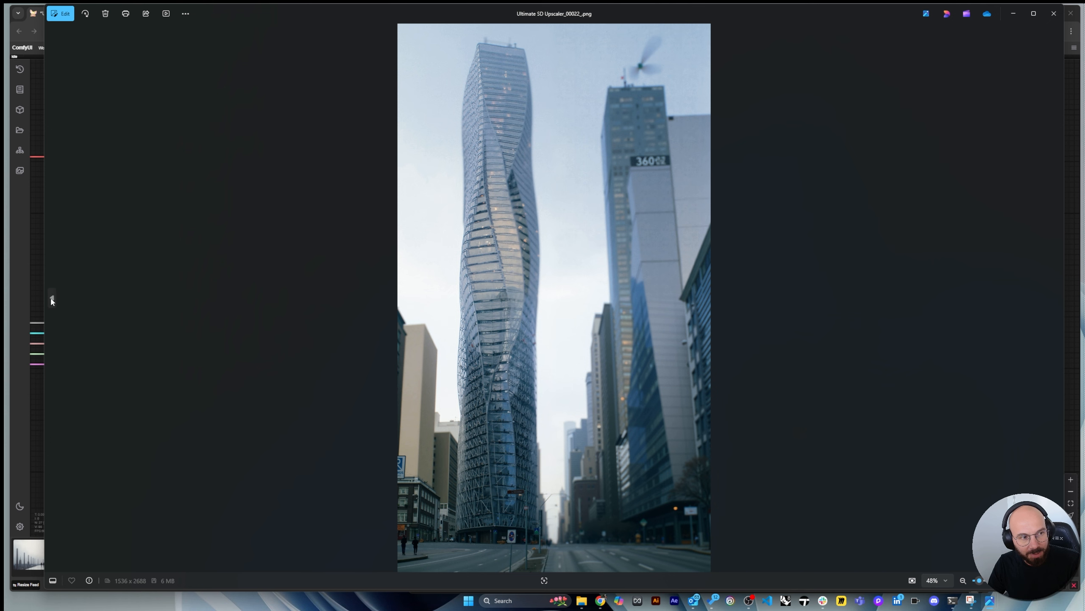
left_click(52, 298)
left_click(1056, 299)
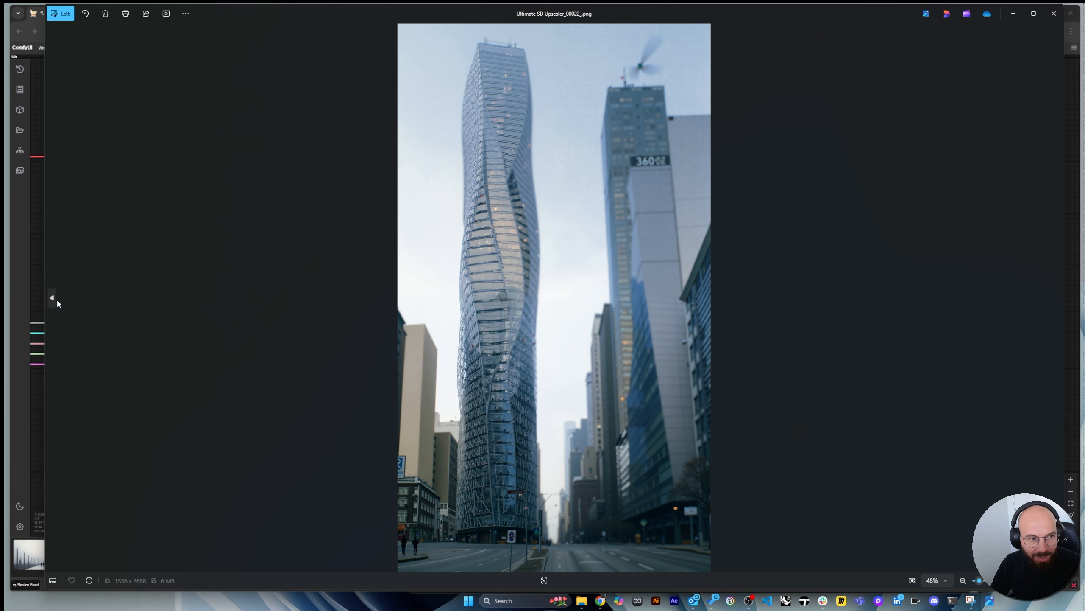
left_click(53, 299)
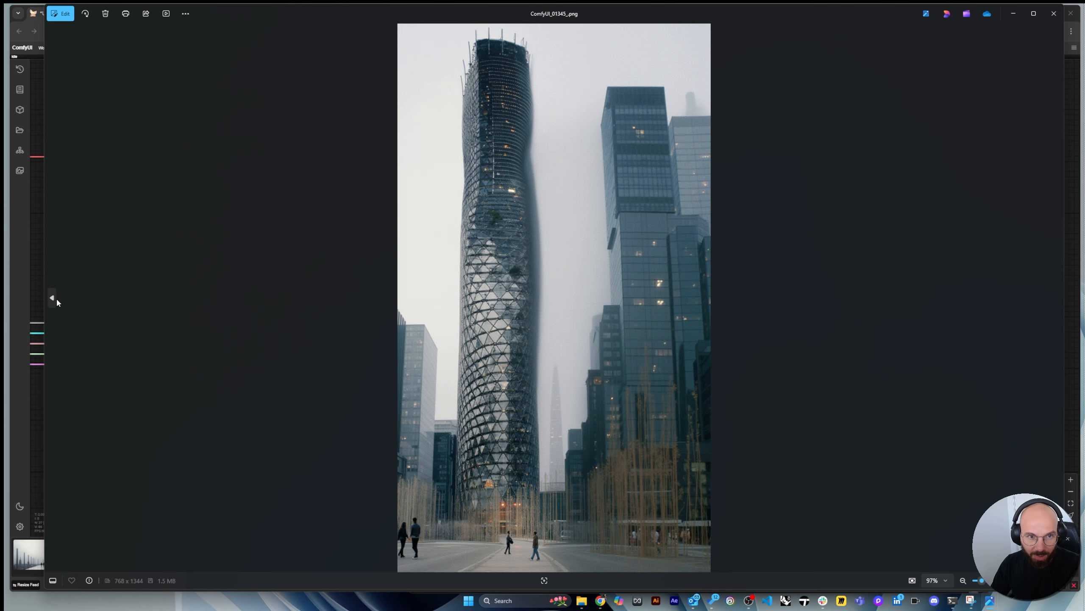
Close the tower render and open the office base image Base image_00039_.png from the Image_3_Office folder
left_click(1054, 13)
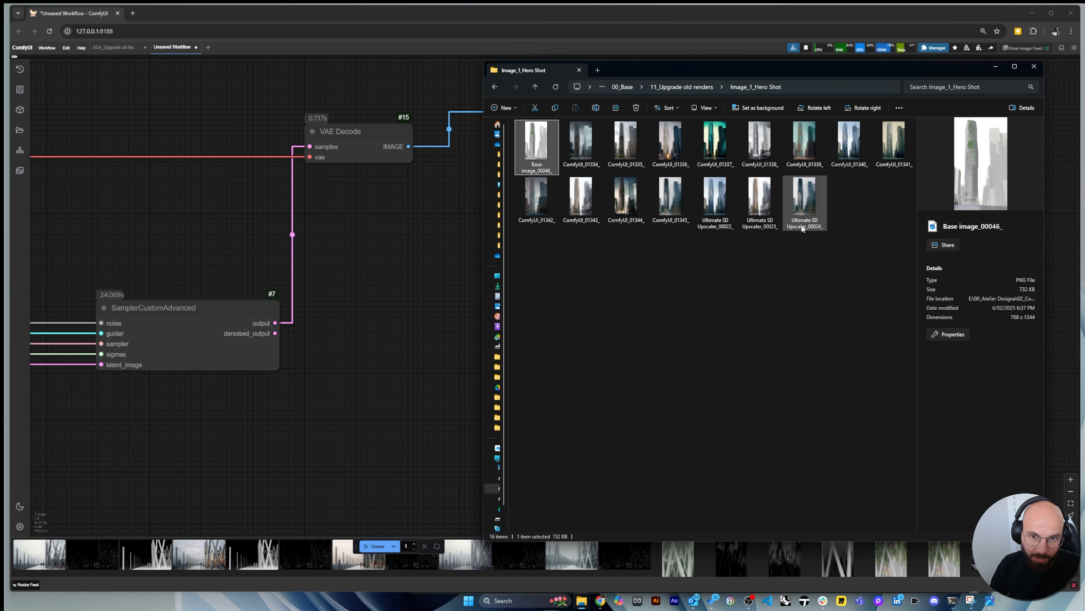
left_click(683, 87)
double_click(542, 162)
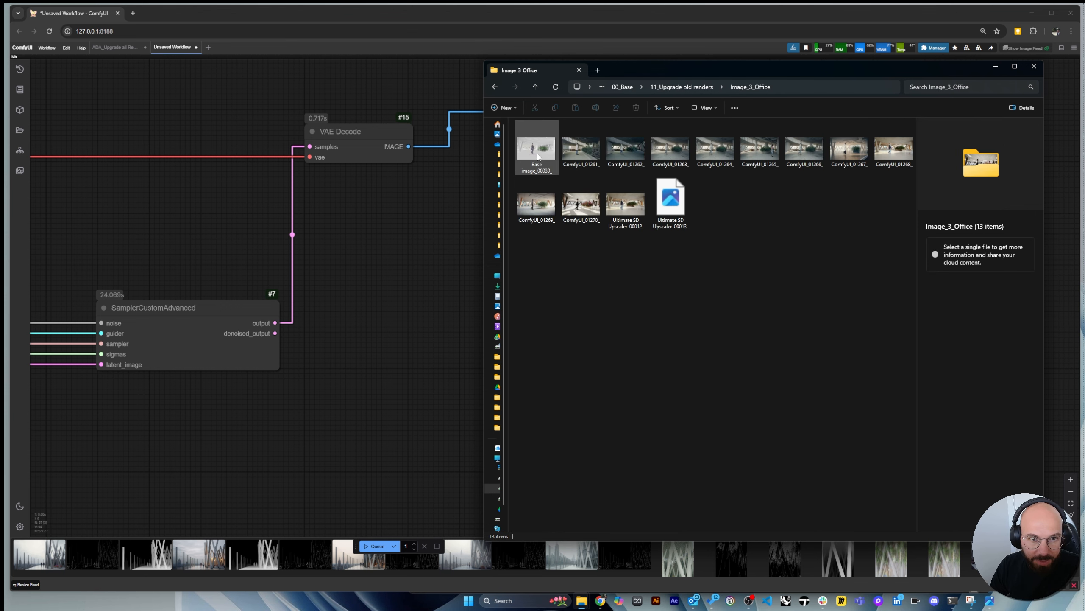
double_click(538, 151)
left_click(1057, 296)
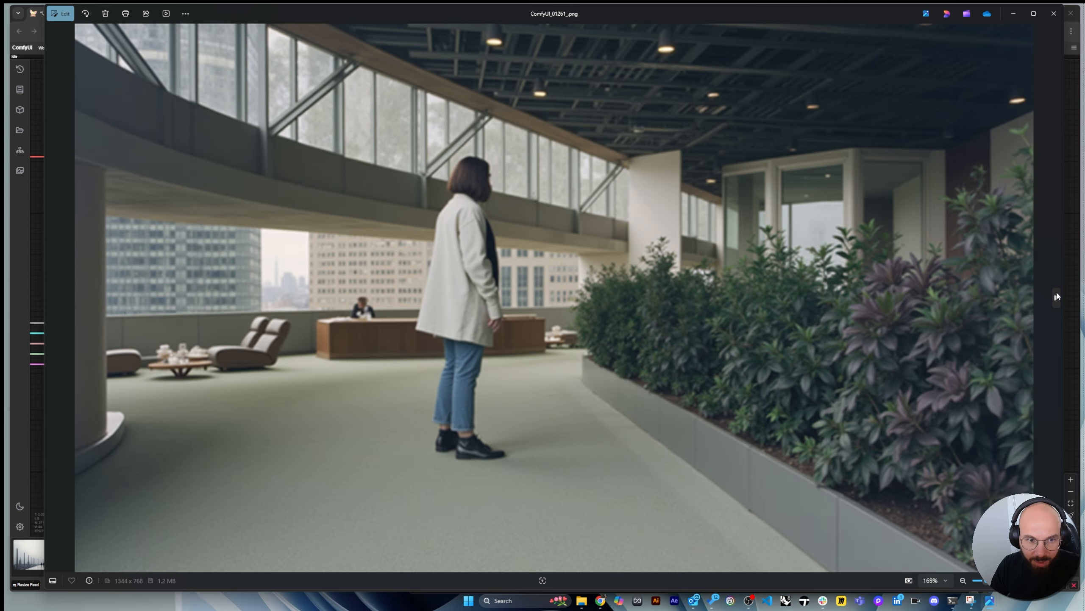
left_click(52, 299)
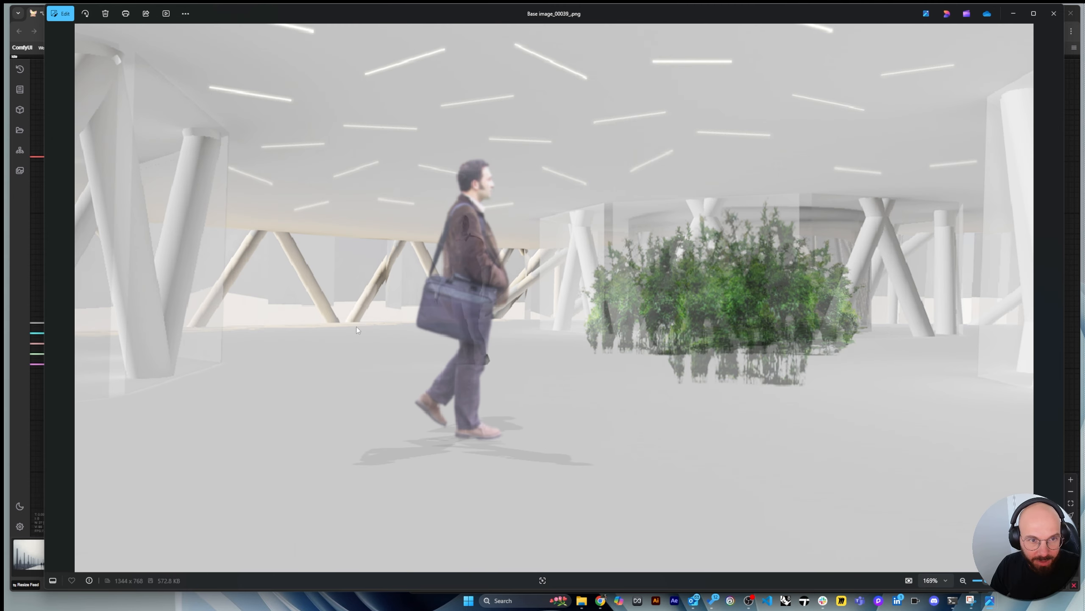
Browse through the generated office variations following the base image, up to Ultimate SD Upscaler_00013_.png
left_click(1053, 298)
left_click(1054, 298)
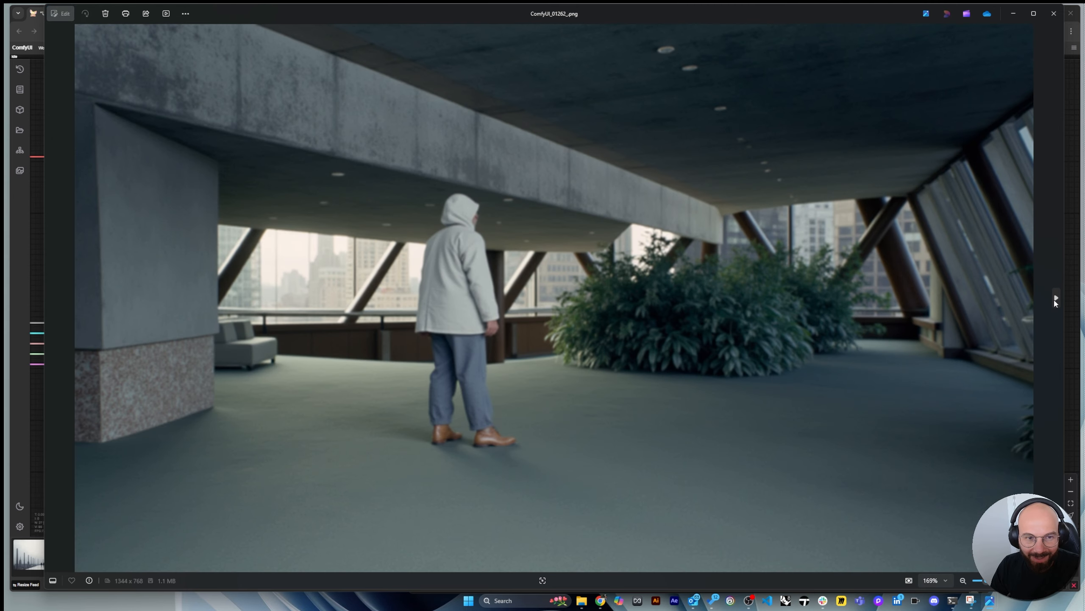
left_click(1055, 300)
left_click(1055, 299)
left_click(1055, 300)
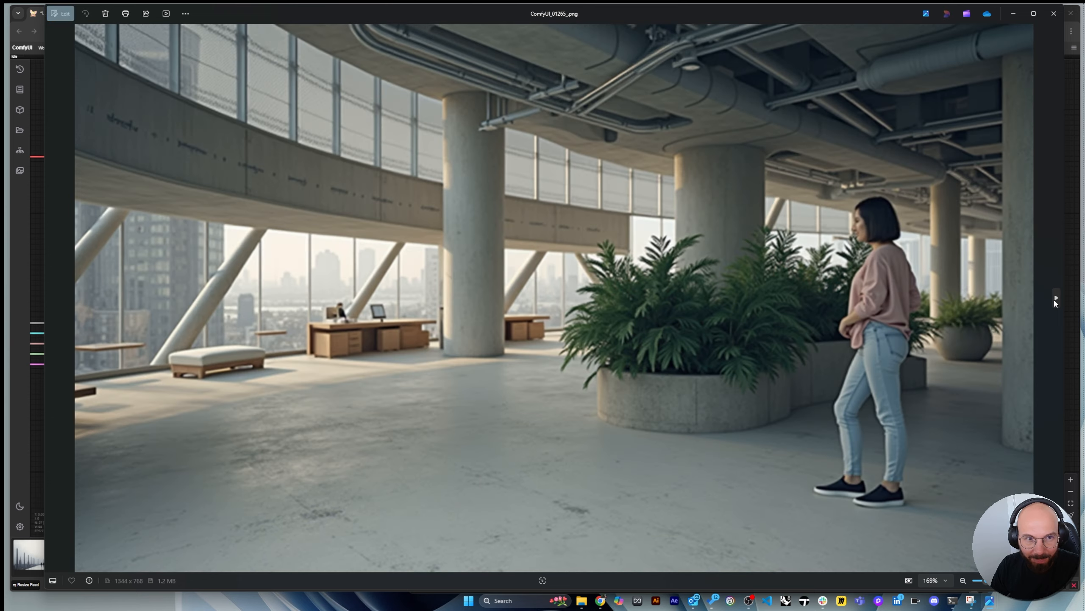
left_click(1055, 299)
left_click(1055, 300)
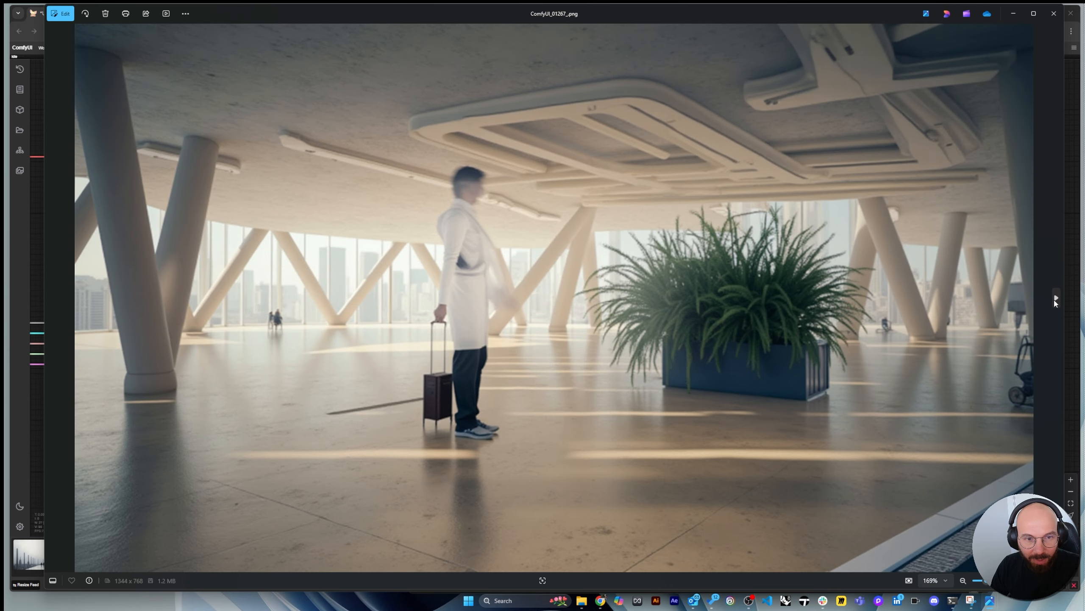
left_click(1055, 300)
left_click(1055, 299)
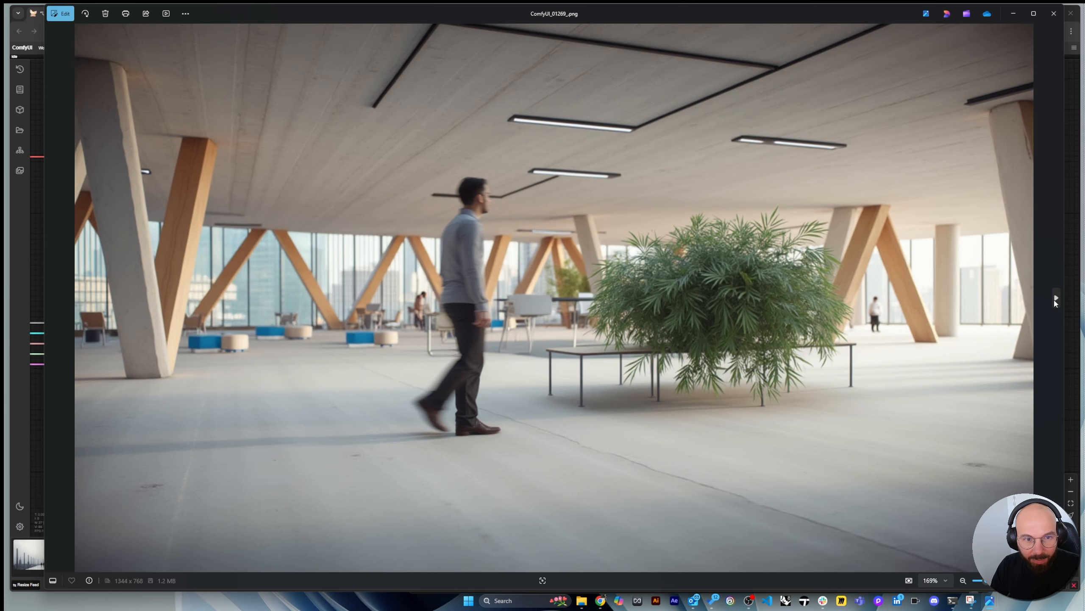
left_click(1055, 299)
left_click(1055, 300)
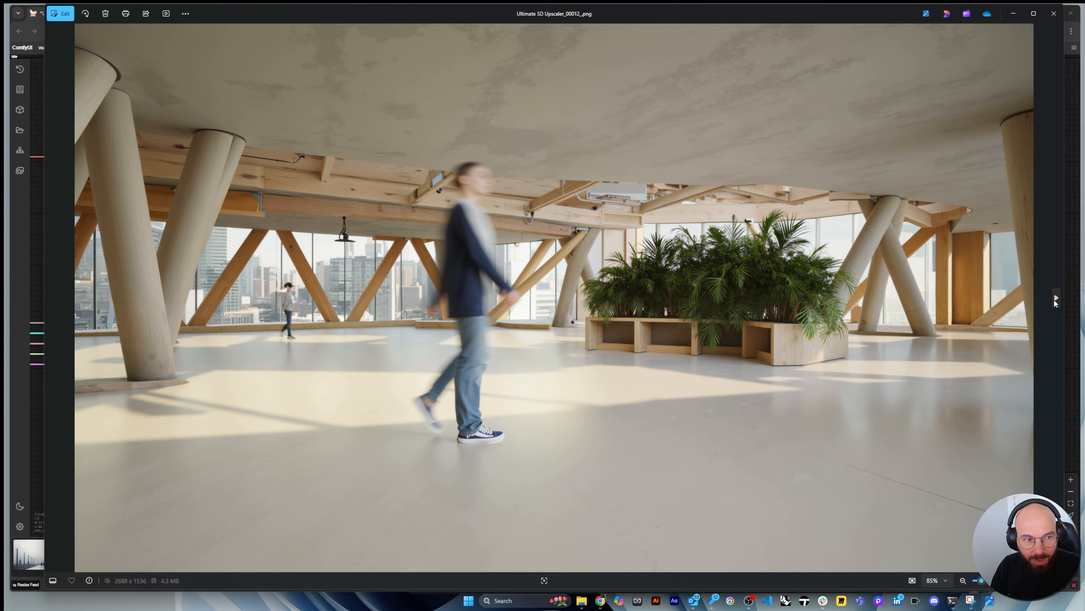
left_click(1055, 299)
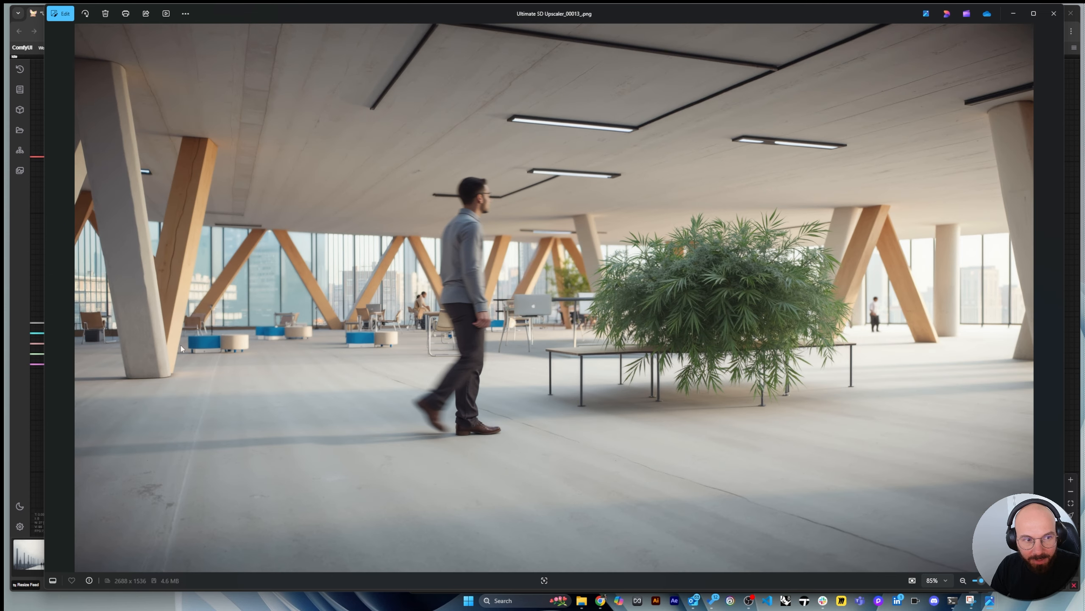
Compare the upscaled office renders Ultimate SD Upscaler_00012_.png and Ultimate SD Upscaler_00013_.png with ComfyUI_01270_.png
left_click(54, 299)
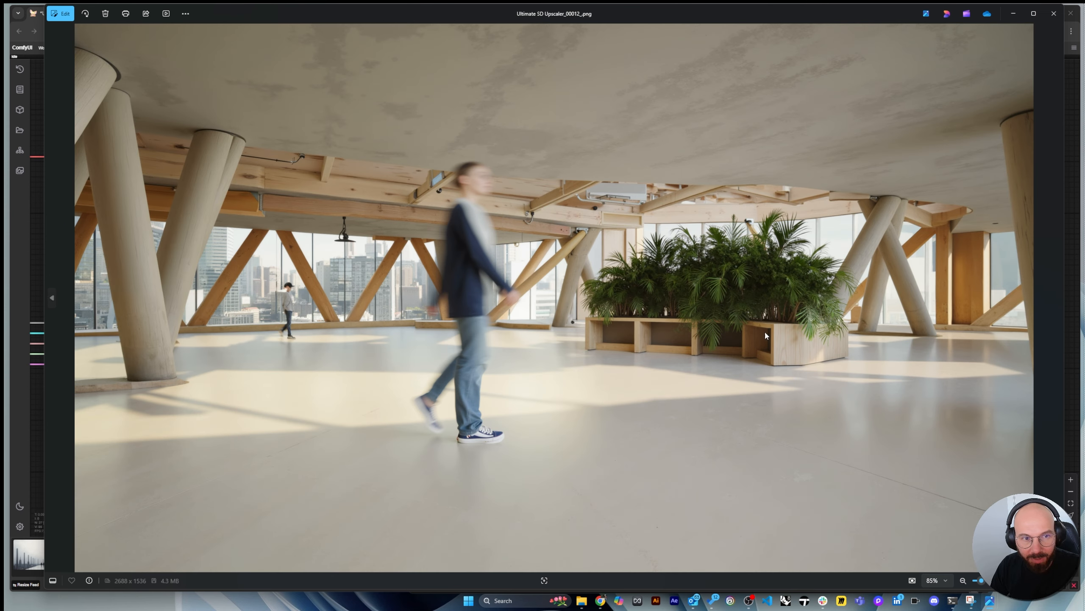
left_click(1057, 299)
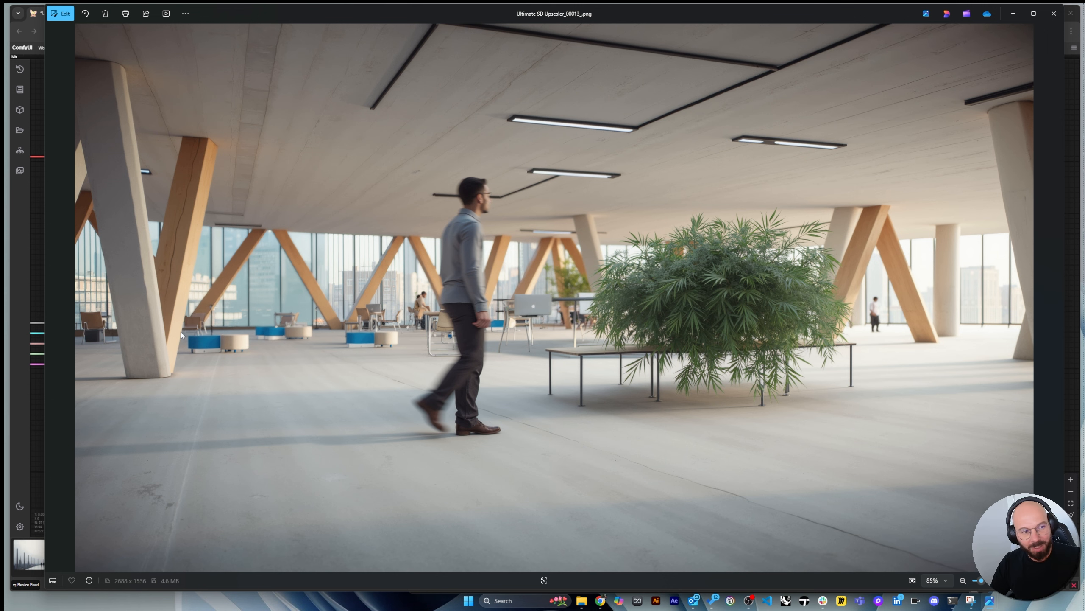
left_click(52, 298)
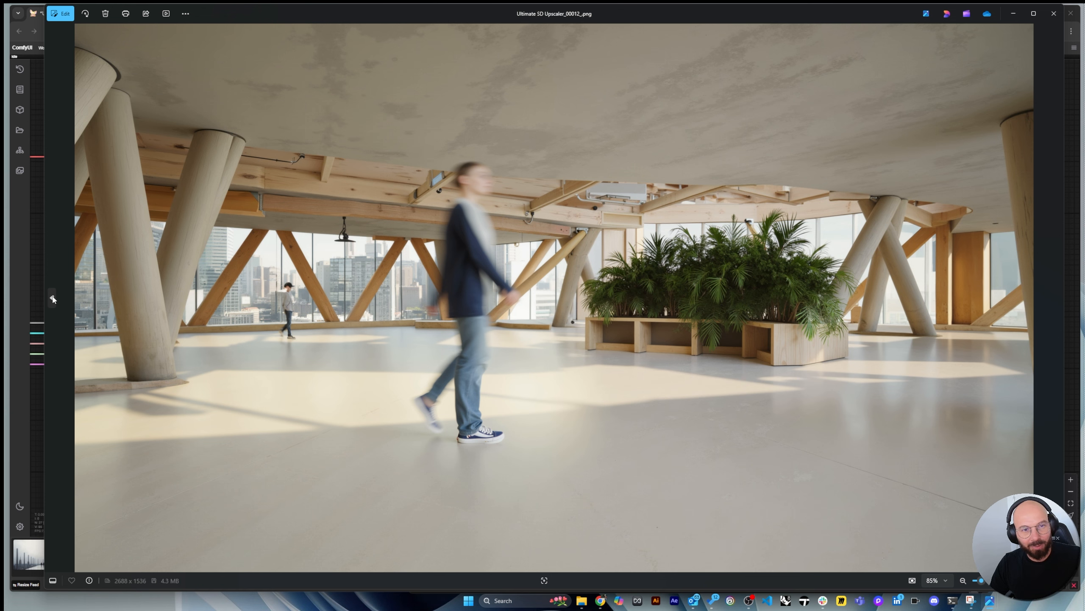
left_click(53, 298)
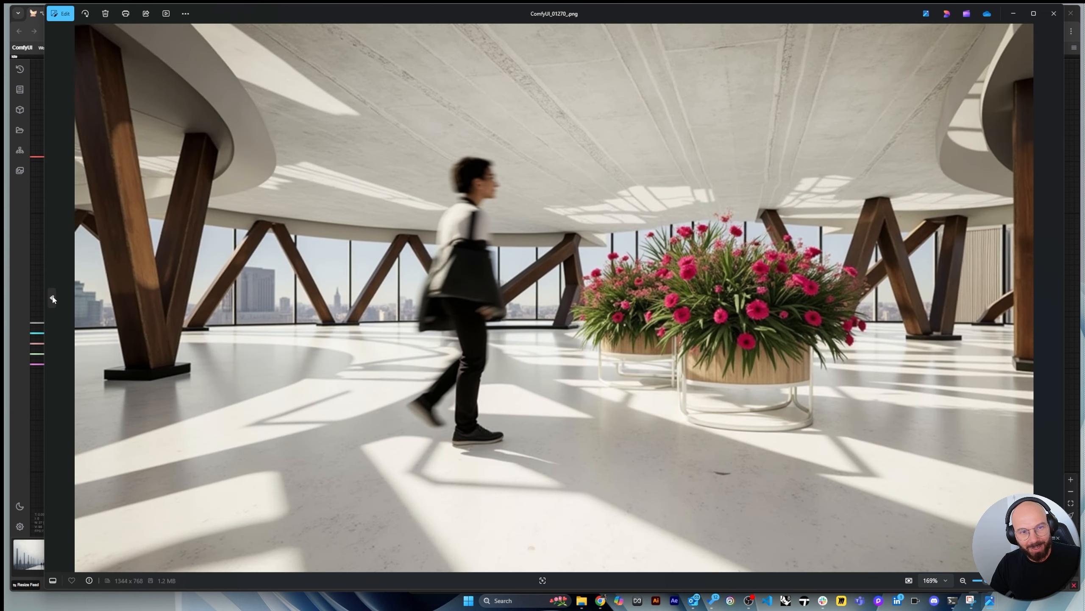
left_click(1054, 299)
left_click(1055, 297)
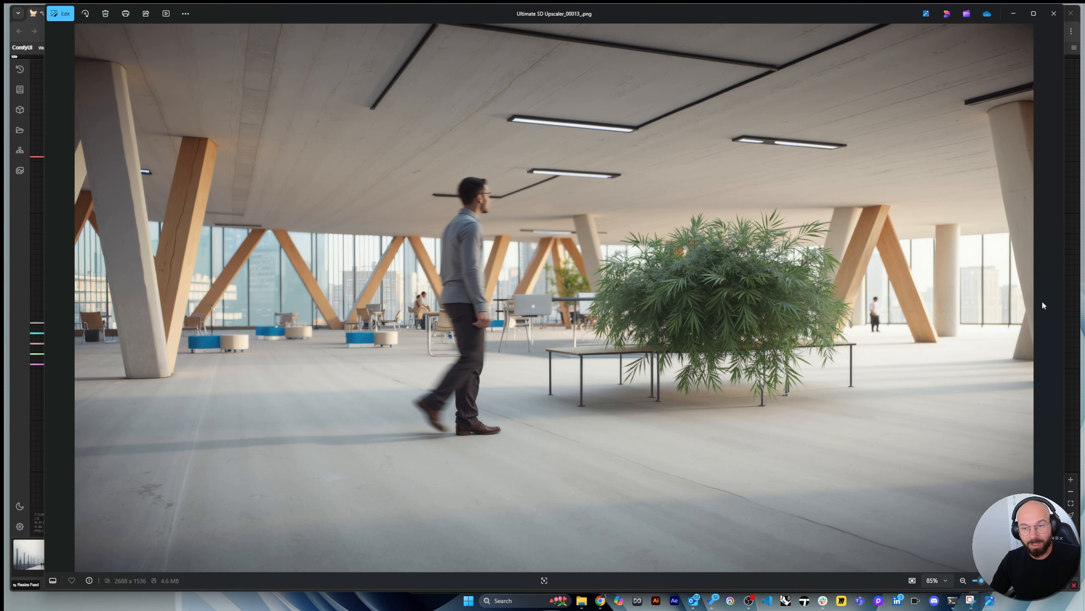
left_click(51, 298)
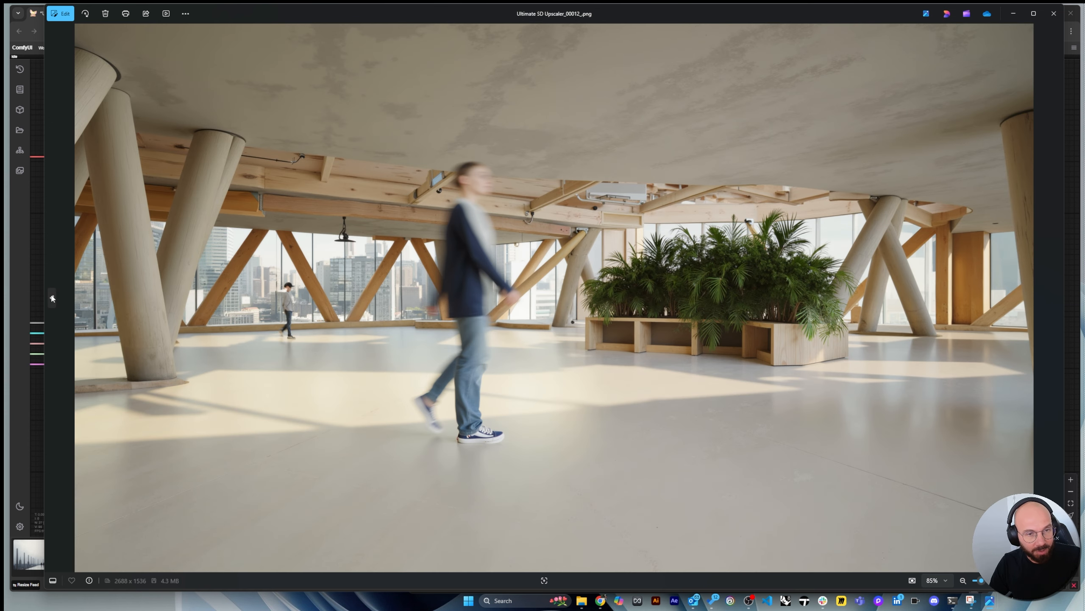
left_click(50, 298)
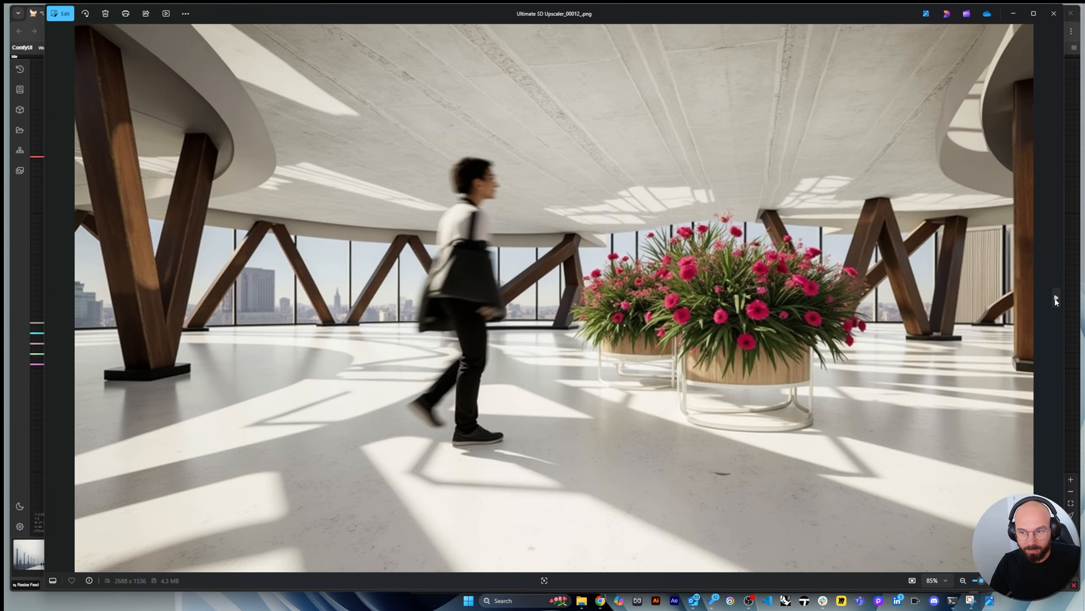
key("Right")
Close the office image and return to the parent folder 11_Upgrade old renders
left_click(1052, 14)
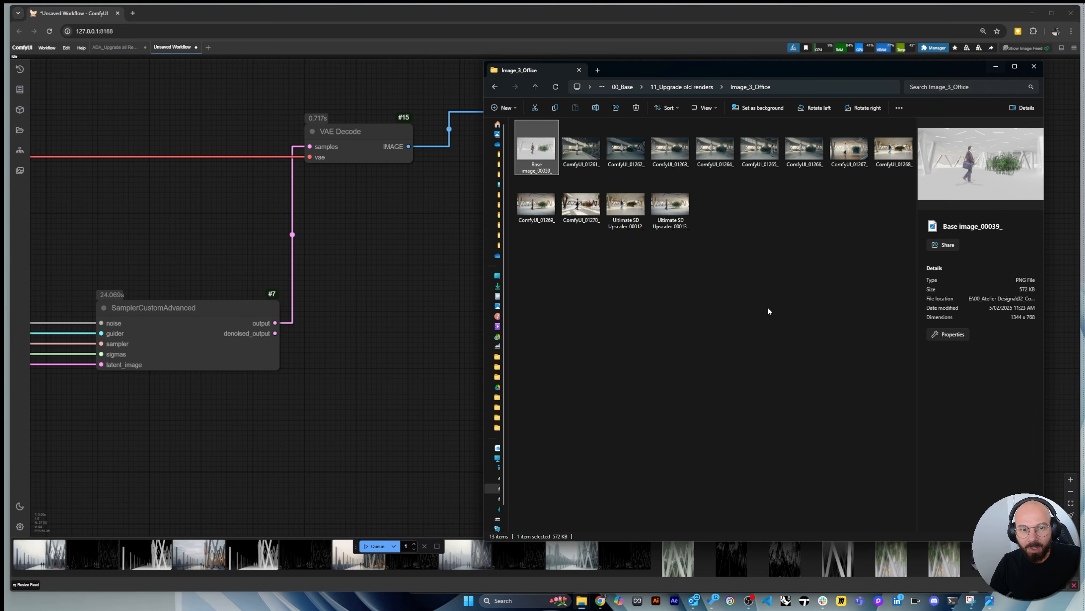
left_click(685, 88)
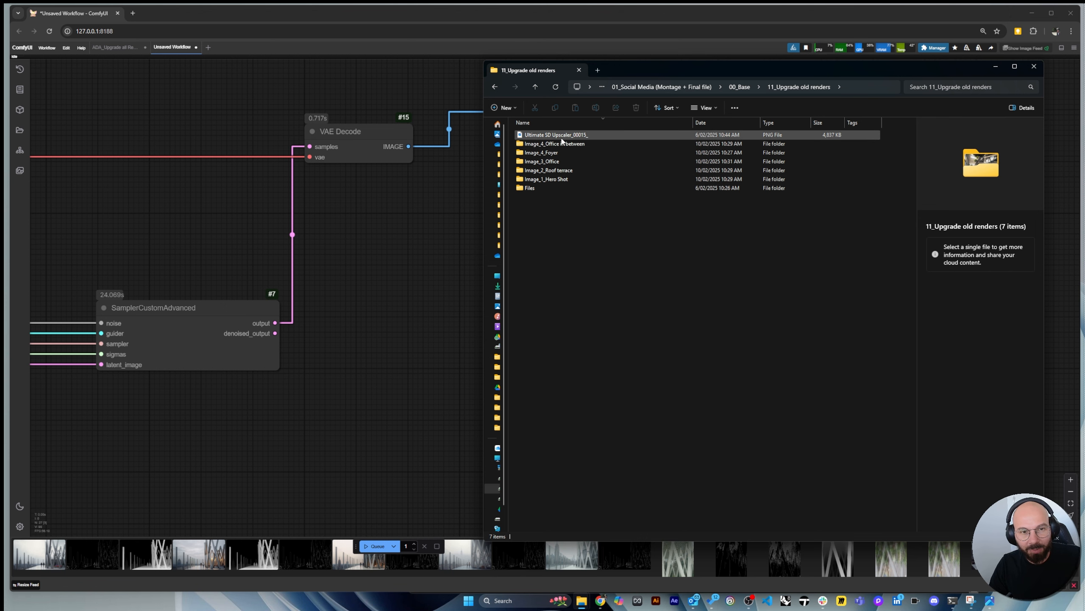
scroll(397, 298, "down", 3)
Switch back to ComfyUI and examine the unsaved workflow's Canny group, depth ControlNet nodes and text prompt nodes
left_click(402, 298)
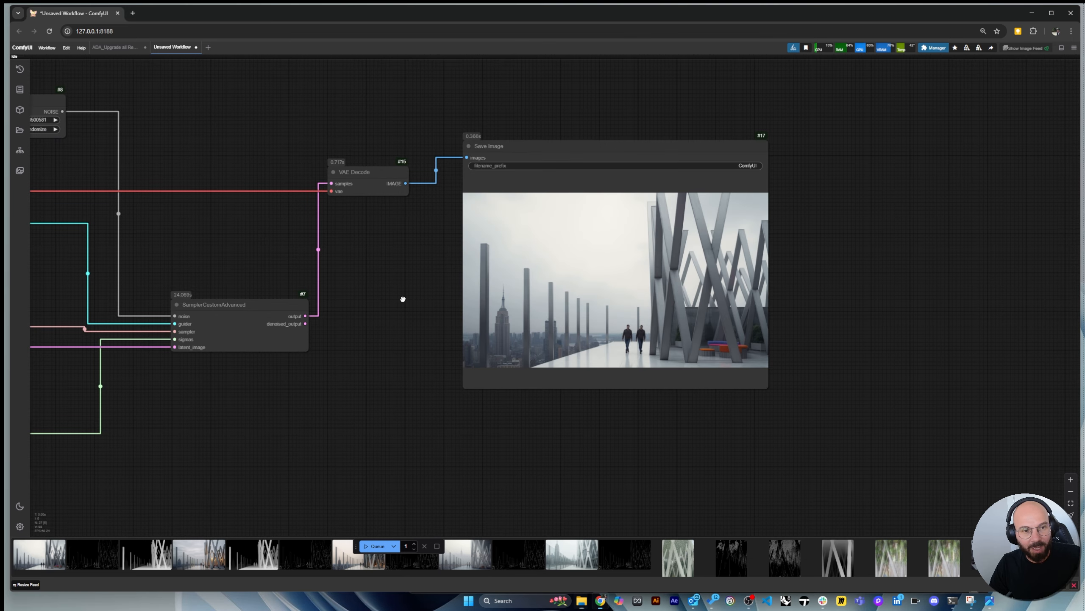
scroll(804, 216, "down", 14)
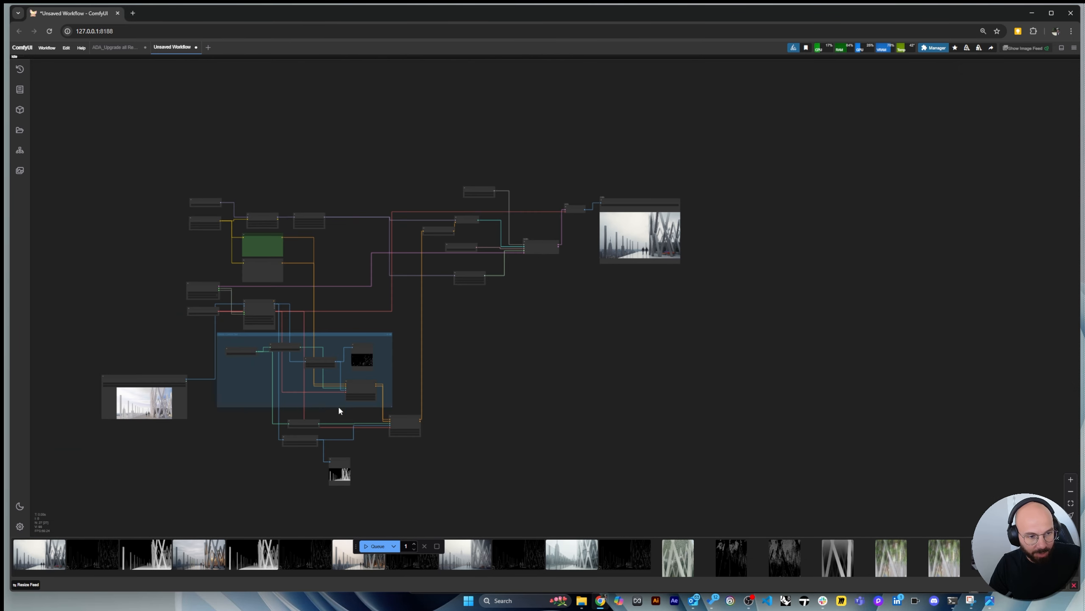
scroll(260, 457, "up", 4)
scroll(306, 407, "up", 1)
scroll(372, 454, "down", 3)
left_click_drag(373, 464, 466, 436)
scroll(448, 434, "up", 6)
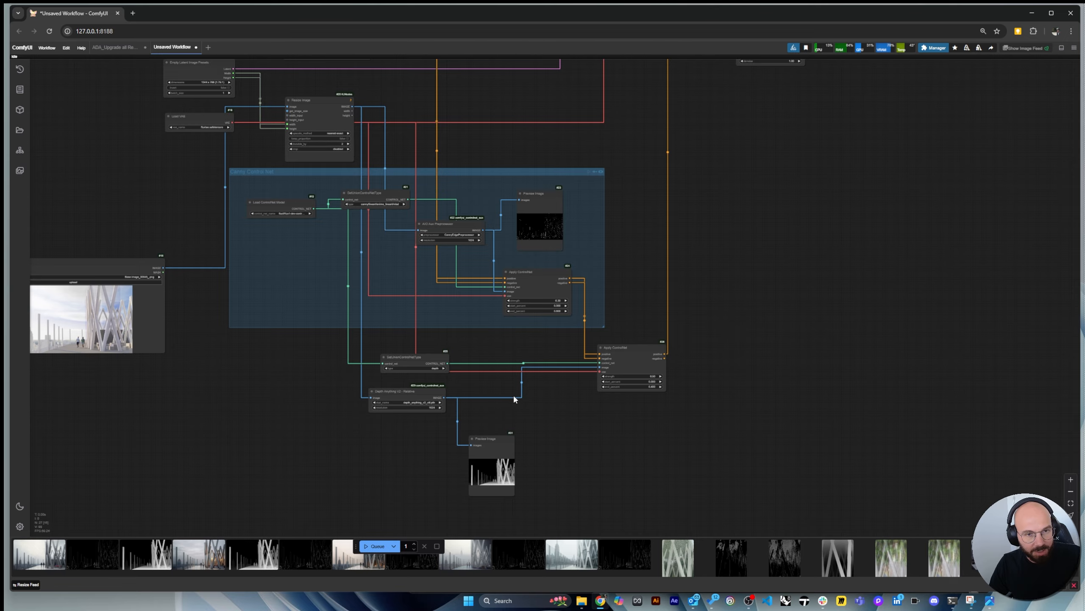
scroll(438, 279, "down", 4)
scroll(402, 266, "up", 5)
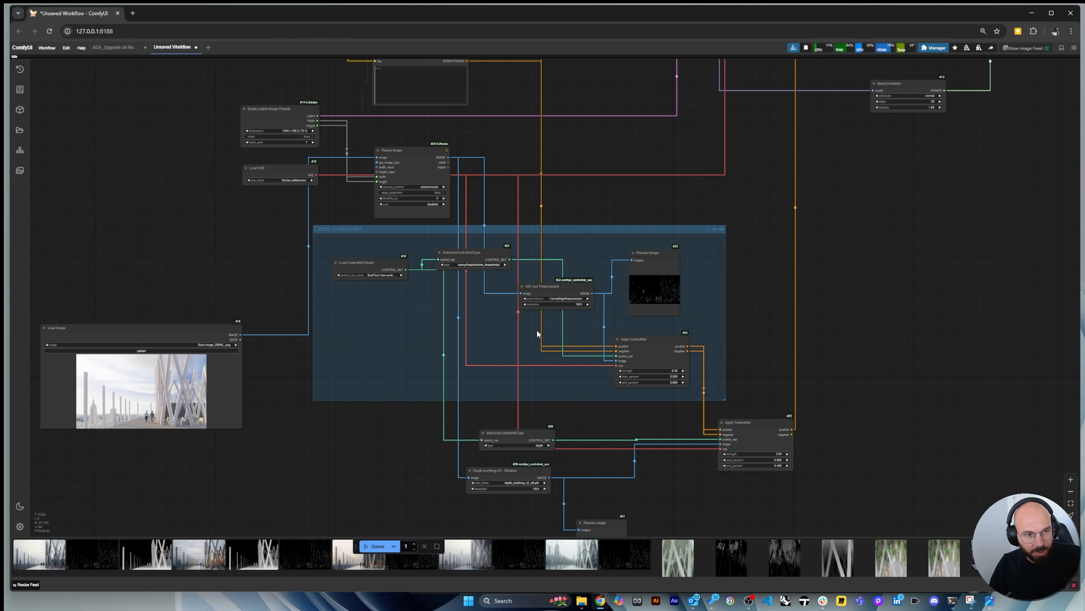
scroll(536, 329, "down", 6)
scroll(518, 179, "up", 5)
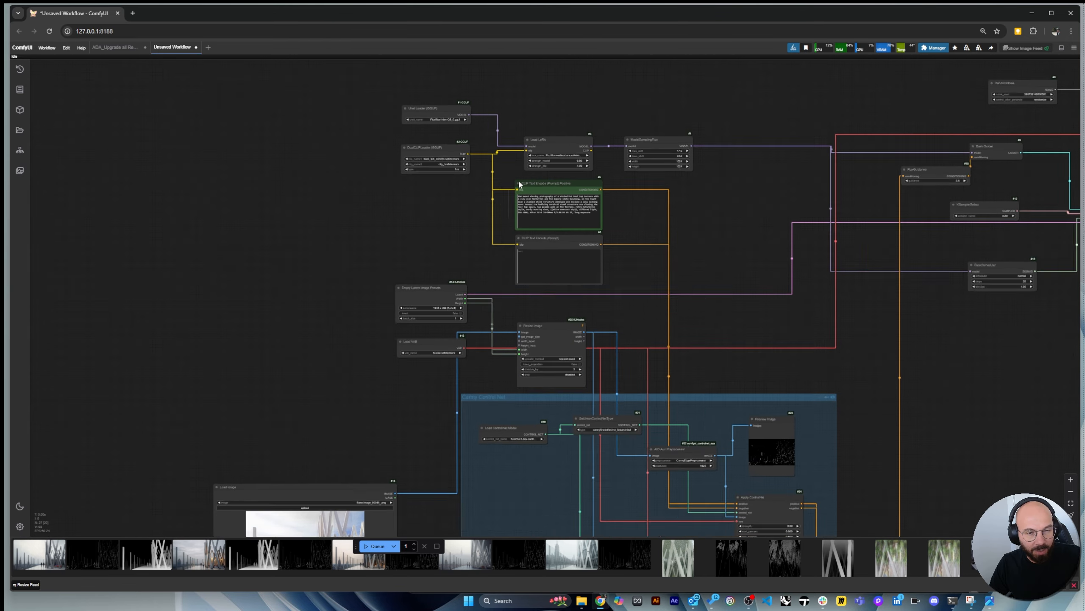
scroll(257, 248, "up", 4)
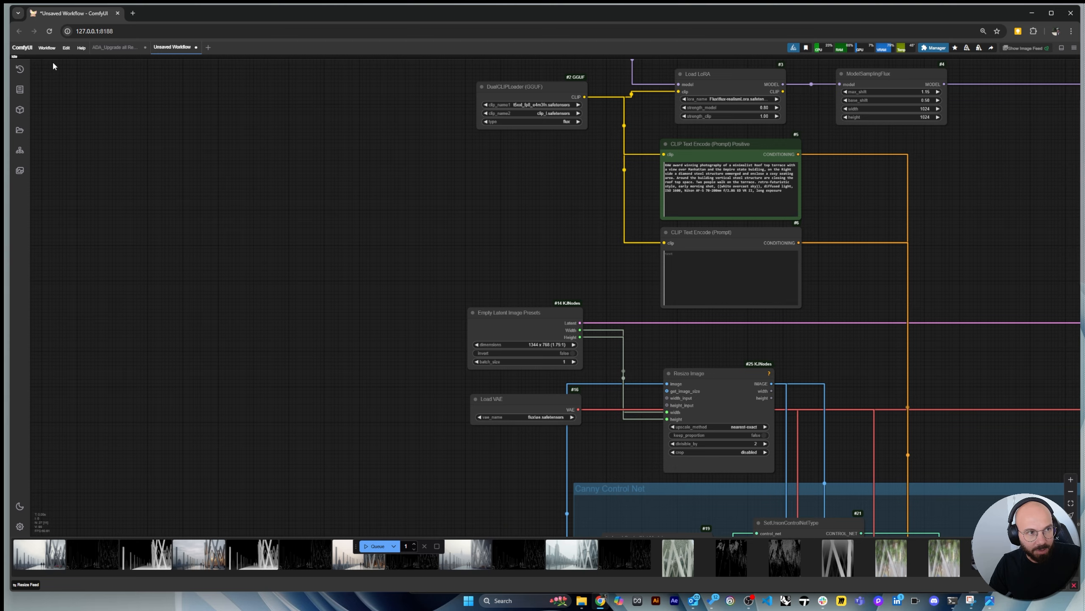
Open the ADA_Upgrade all Renders workflow and examine its stacked prompt nodes for the different scenes
left_click(114, 47)
scroll(561, 99, "down", 5)
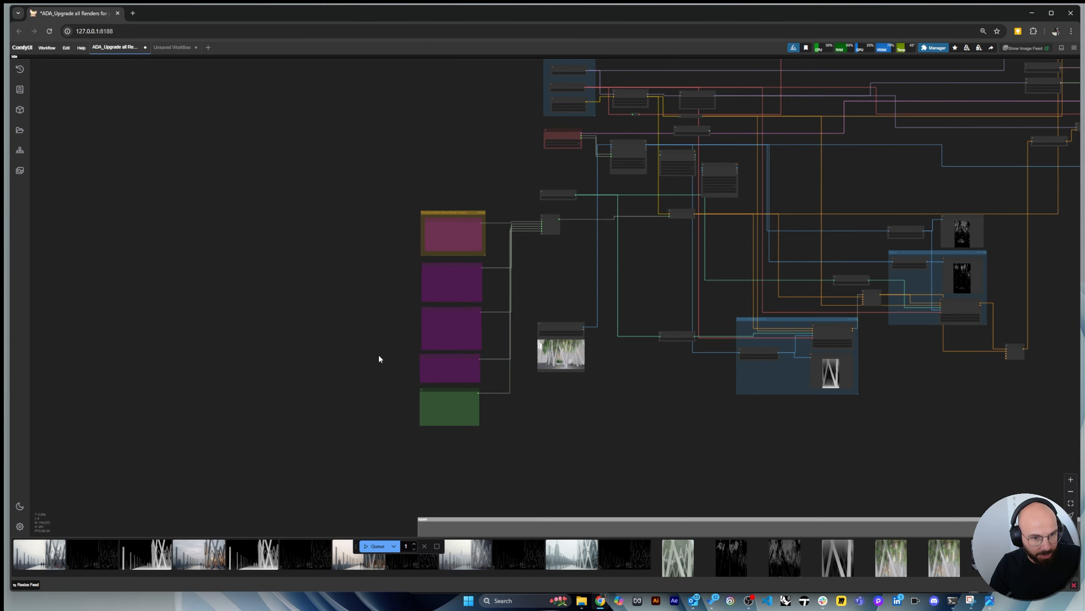
scroll(377, 354, "up", 8)
scroll(430, 249, "down", 3)
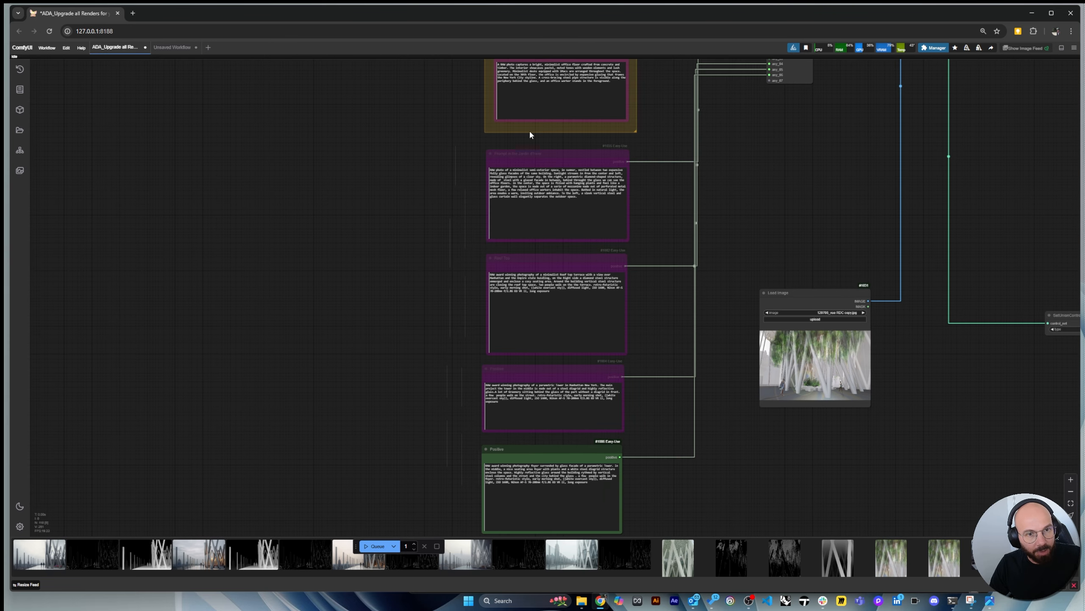
scroll(511, 147, "up", 5)
scroll(521, 149, "down", 3)
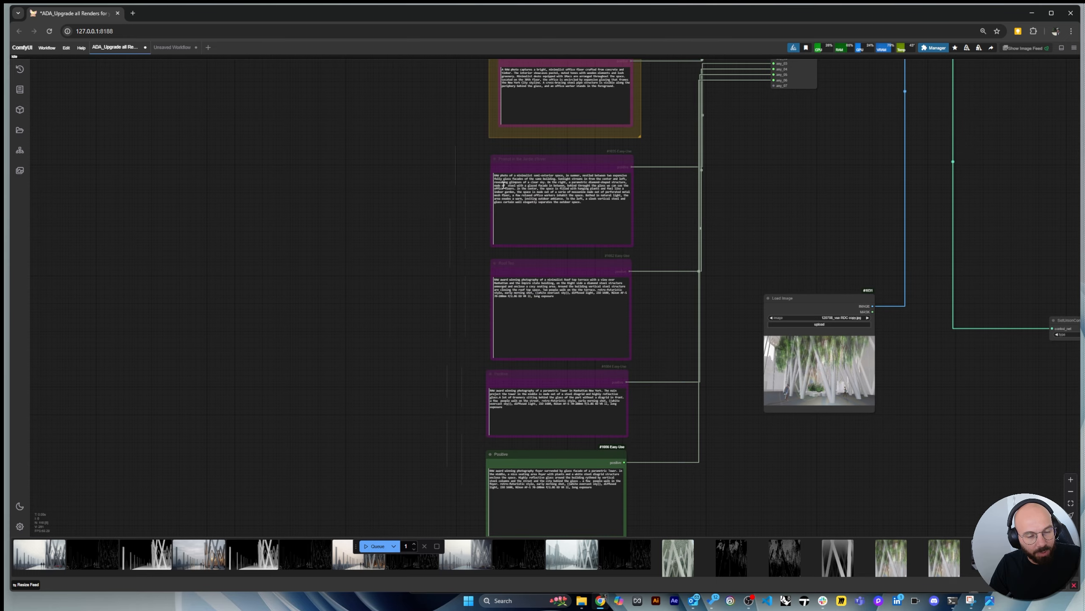
scroll(441, 411, "down", 2)
scroll(316, 376, "up", 7)
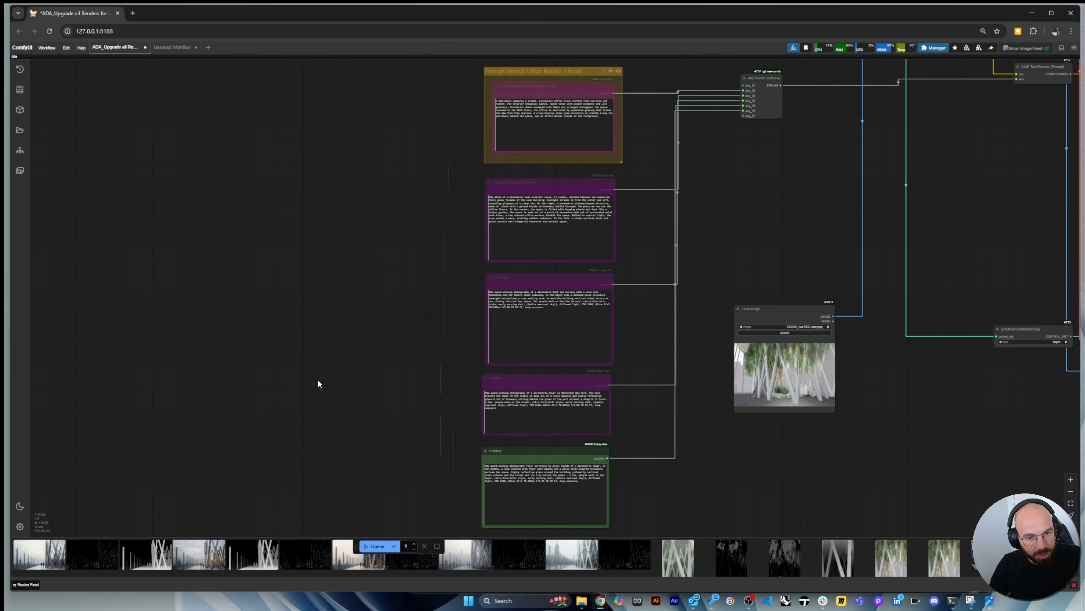
Return to the unsaved workflow and review the whole node chain from the loaded base image to the saved image
left_click(173, 47)
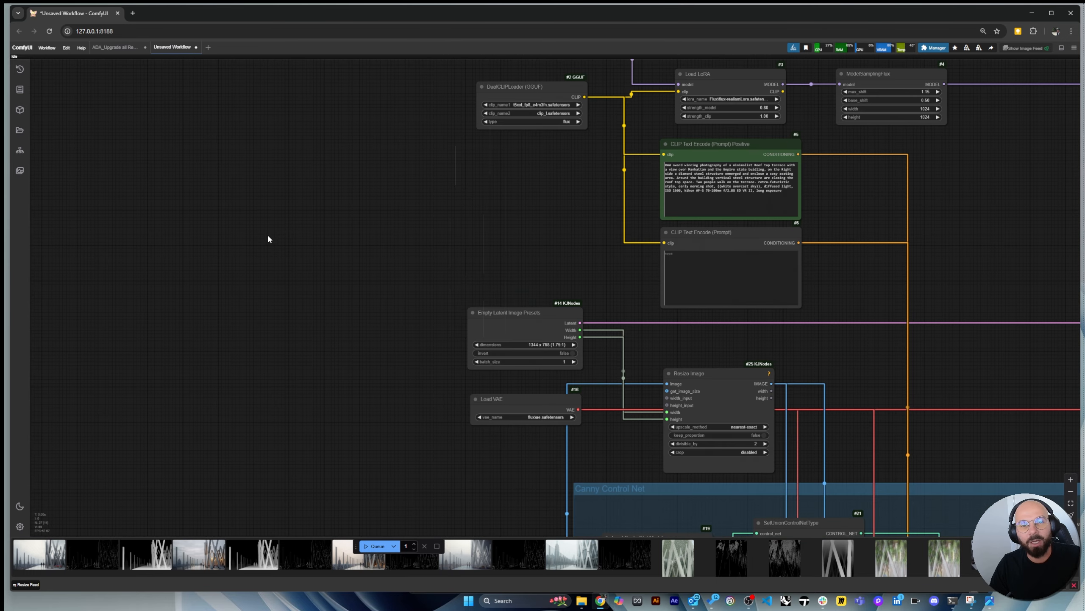
scroll(268, 235, "down", 3)
scroll(359, 260, "up", 2)
scroll(620, 300, "up", 3)
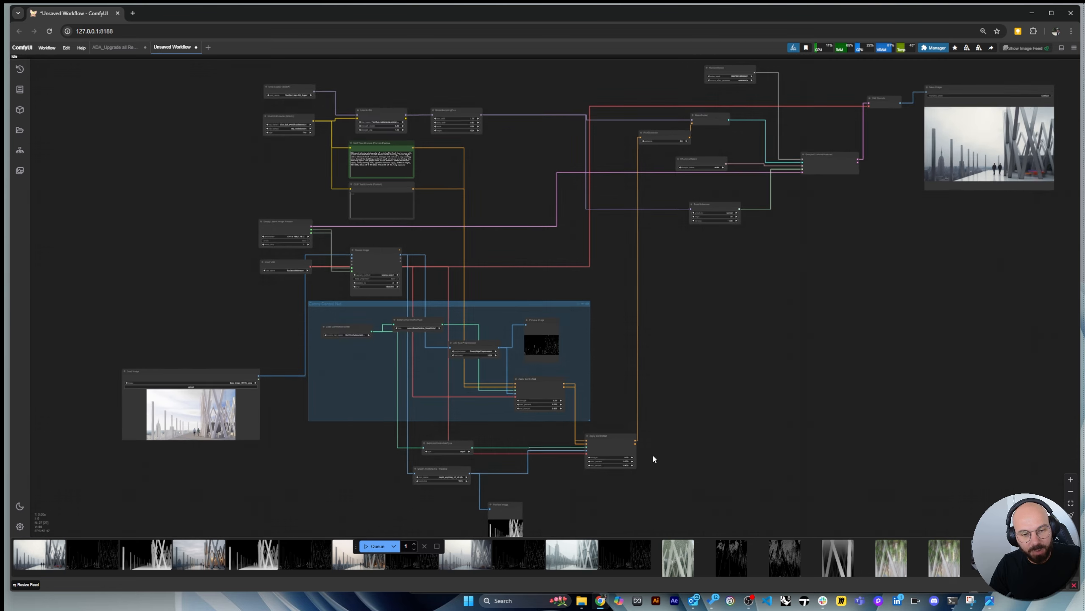
scroll(586, 346, "down", 2)
scroll(821, 112, "up", 4)
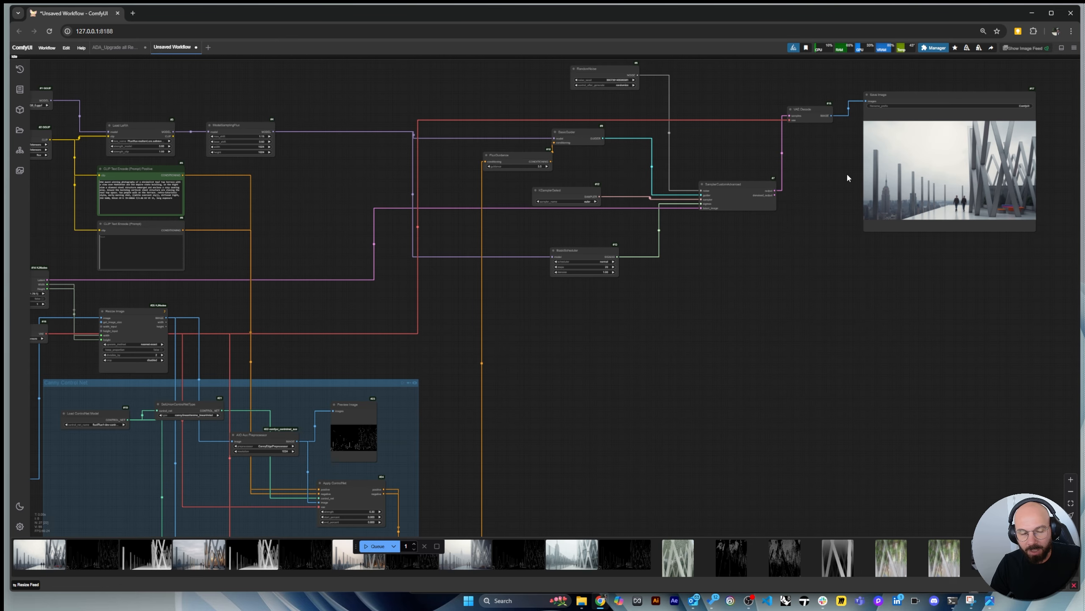
scroll(846, 175, "down", 4)
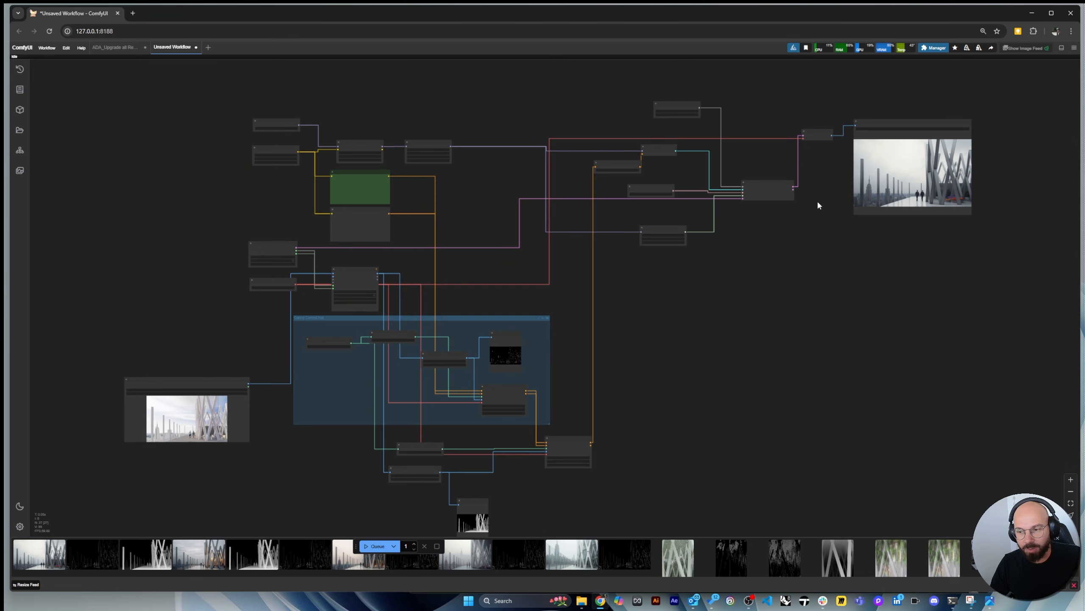